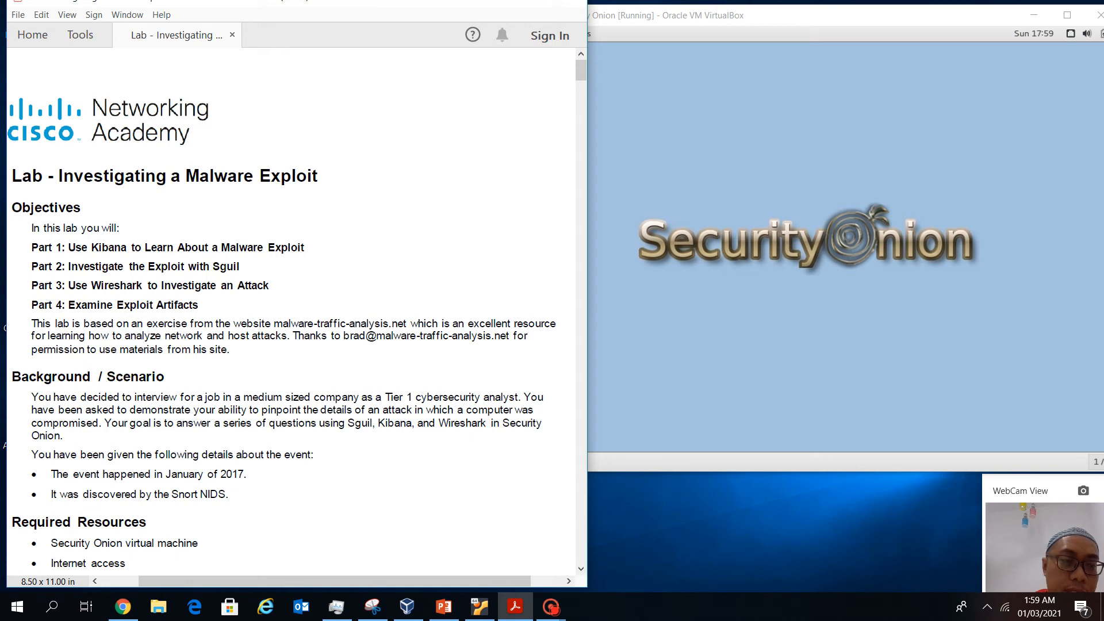
# Bring the lab PDF fully on screen and highlight the malware-traffic-analysis.net site name
pyautogui.moveTo(374, 3)
pyautogui.mouseDown()
pyautogui.moveTo(391, 3)
pyautogui.moveTo(390, 17)
pyautogui.mouseUp()
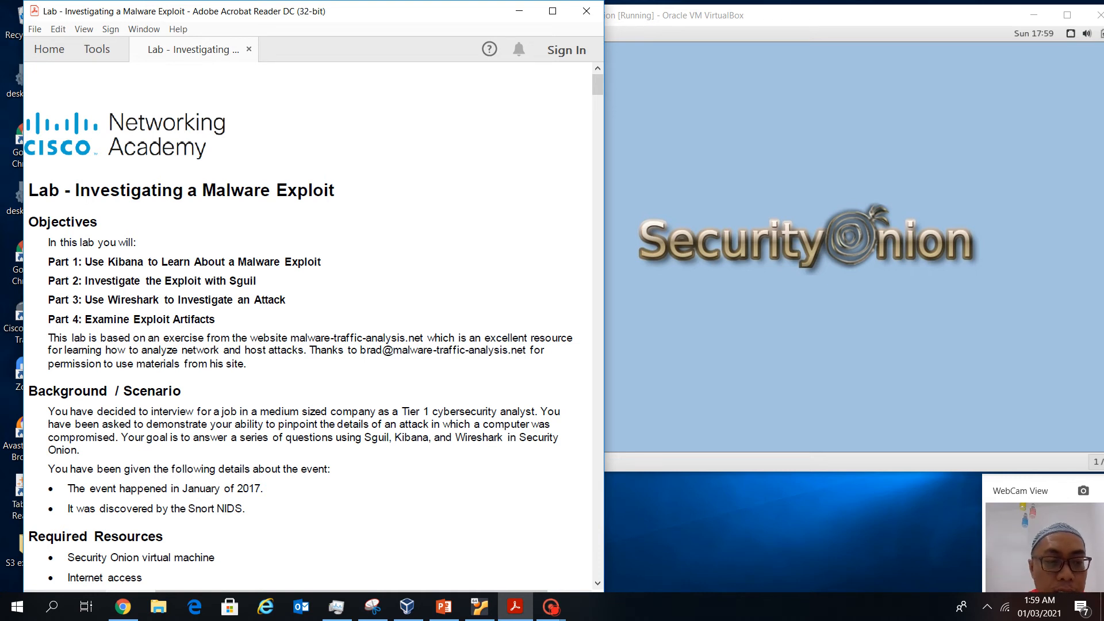
pyautogui.scroll(-1, 309, 341)
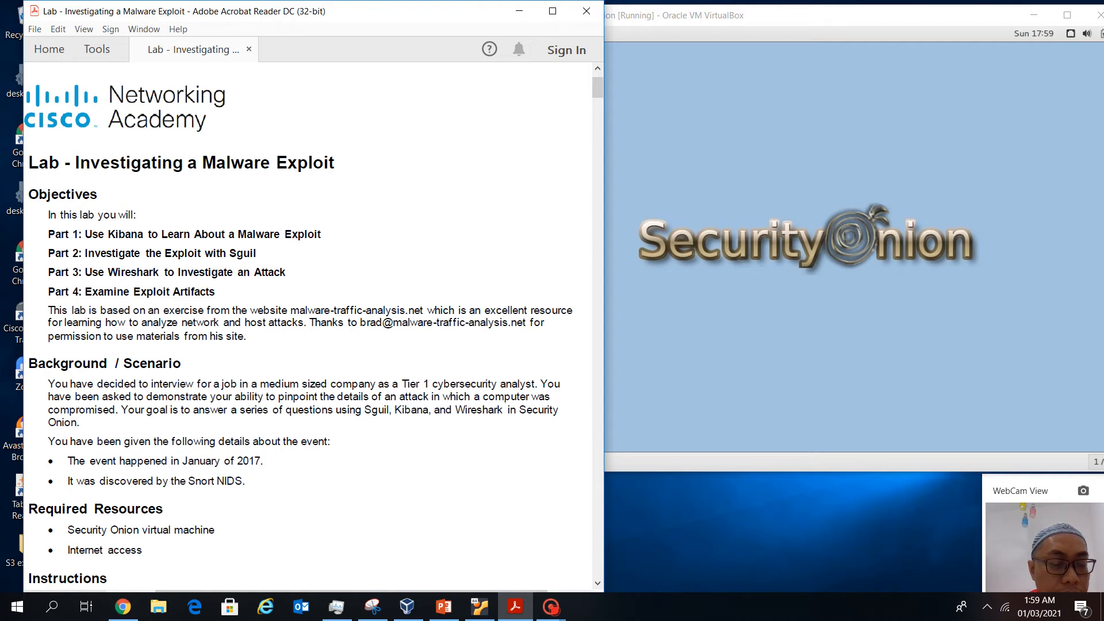
pyautogui.scroll(-1, 308, 341)
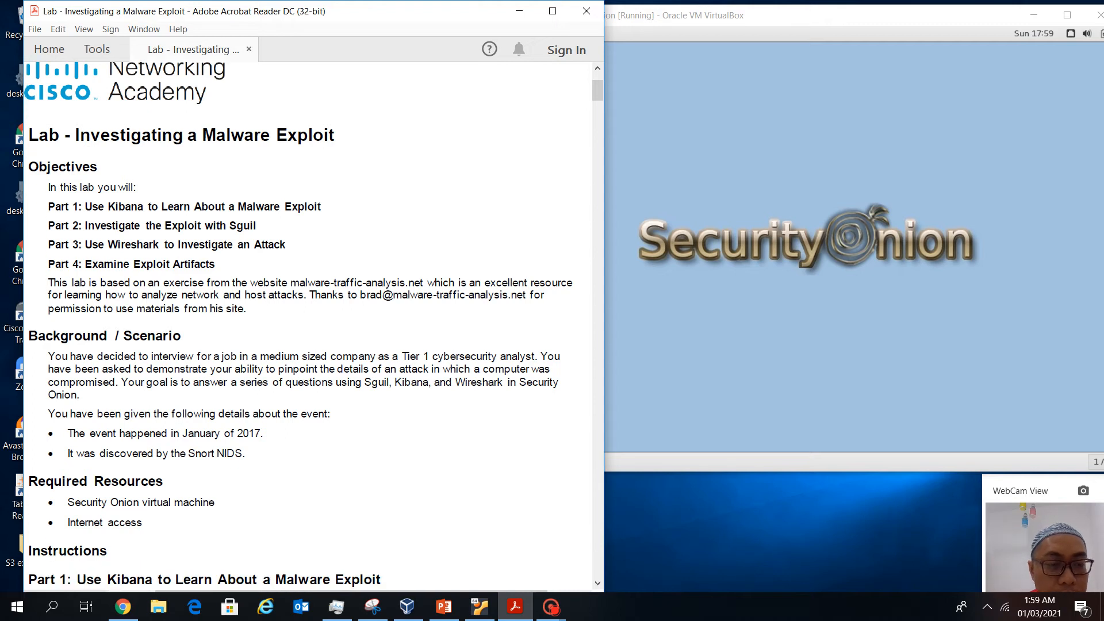
pyautogui.moveTo(290, 283); pyautogui.dragTo(424, 283)
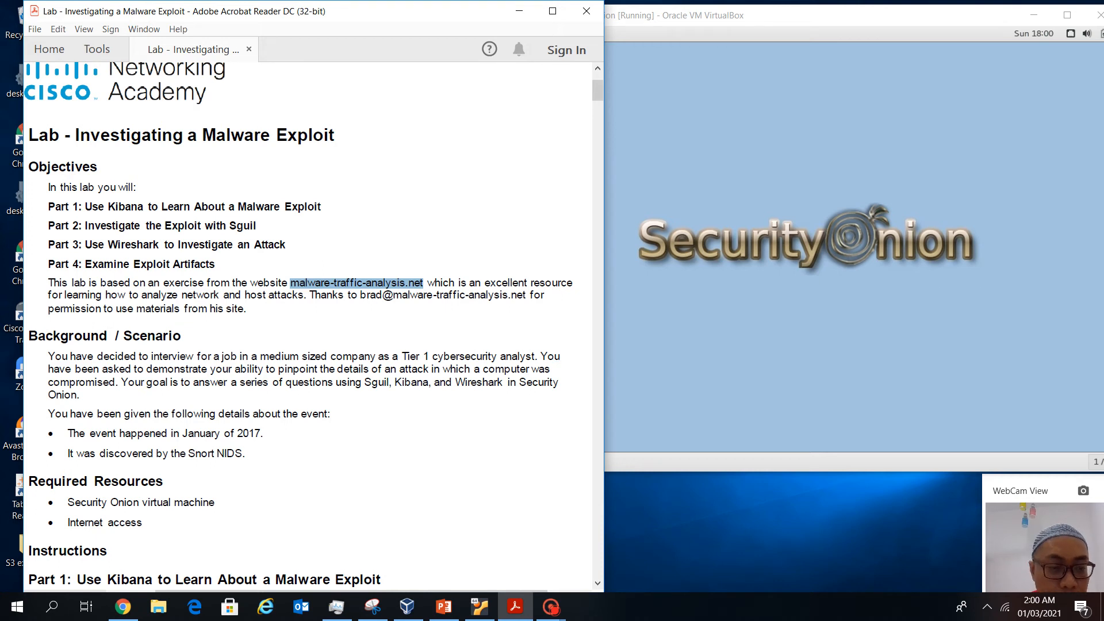
# Highlight that the event occurred in January 2017 and was discovered by Snort NIDS
pyautogui.scroll(-5, 308, 327)
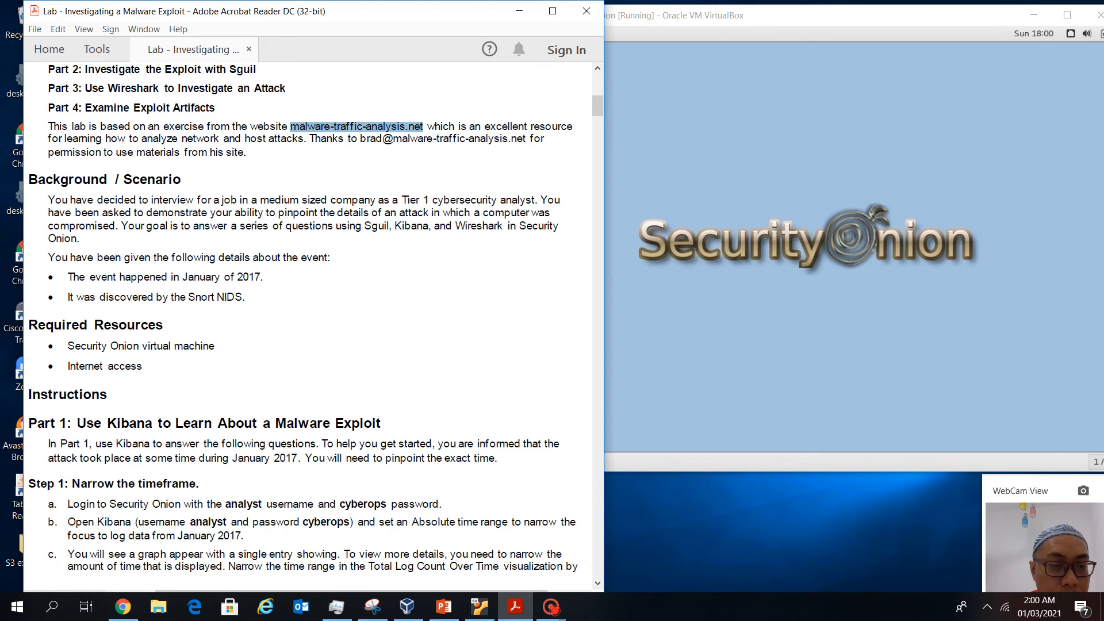
pyautogui.scroll(-1, 307, 326)
pyautogui.scroll(-1, 308, 326)
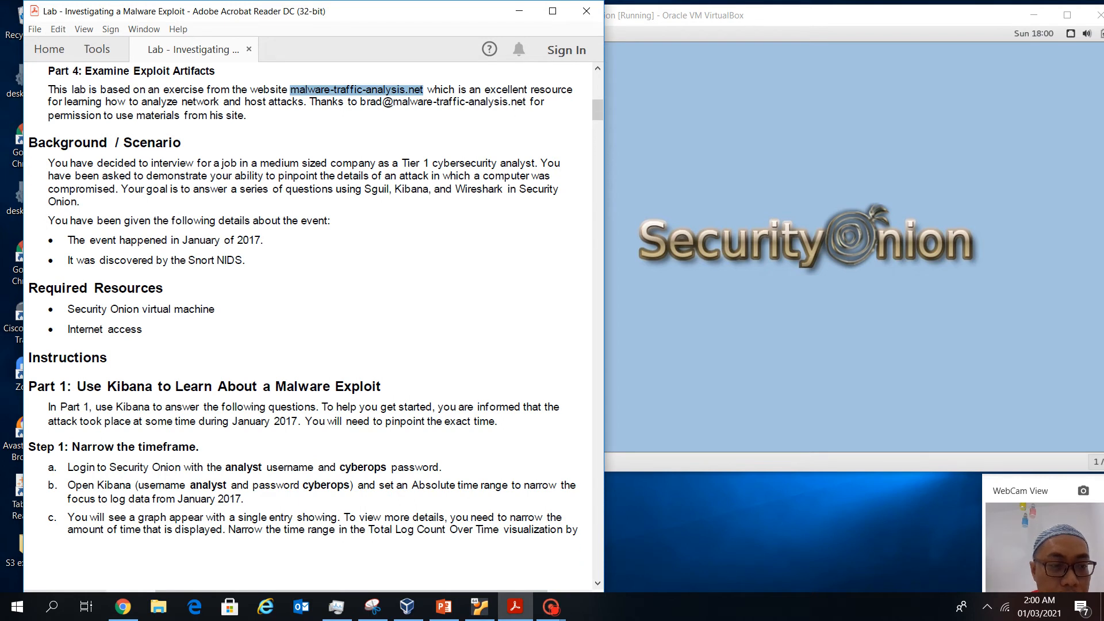
pyautogui.moveTo(89, 241); pyautogui.dragTo(264, 240)
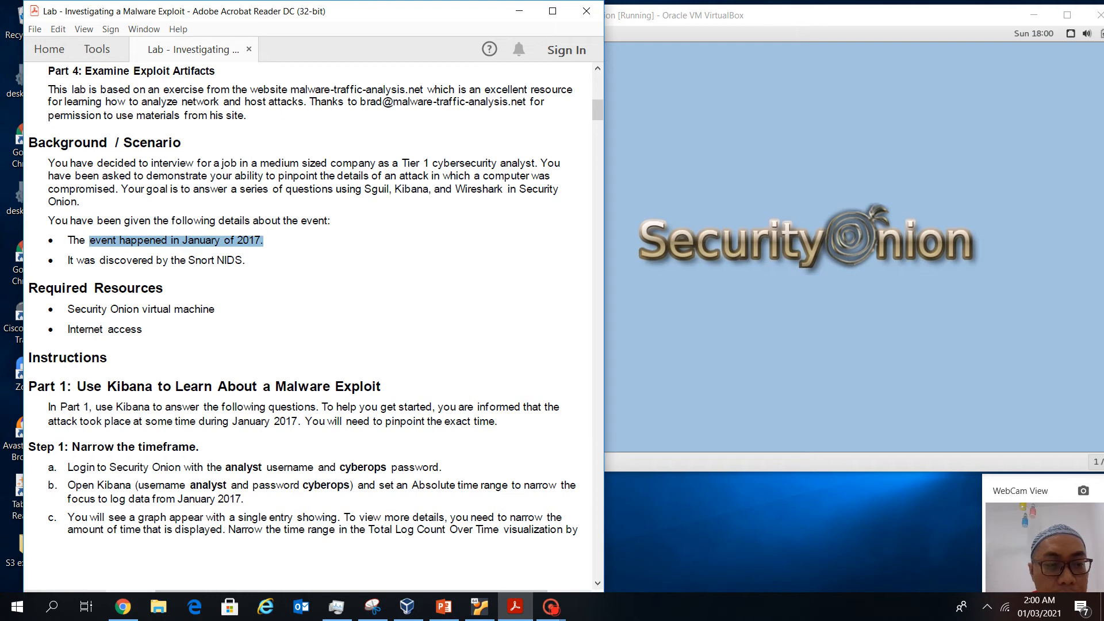
pyautogui.moveTo(170, 261); pyautogui.dragTo(246, 261)
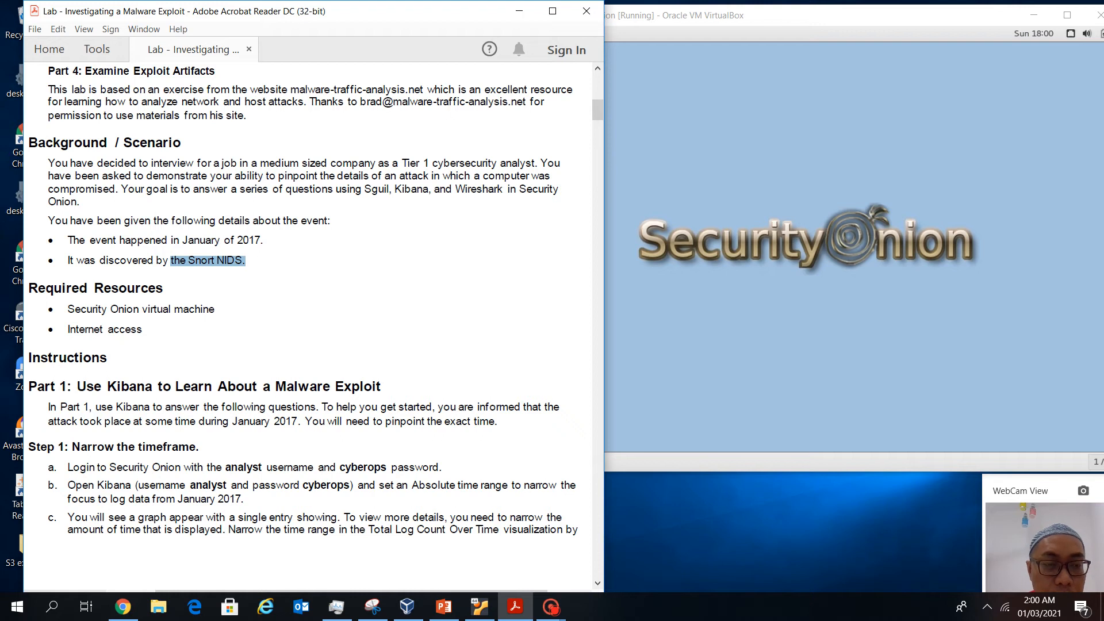
pyautogui.scroll(-1, 315, 301)
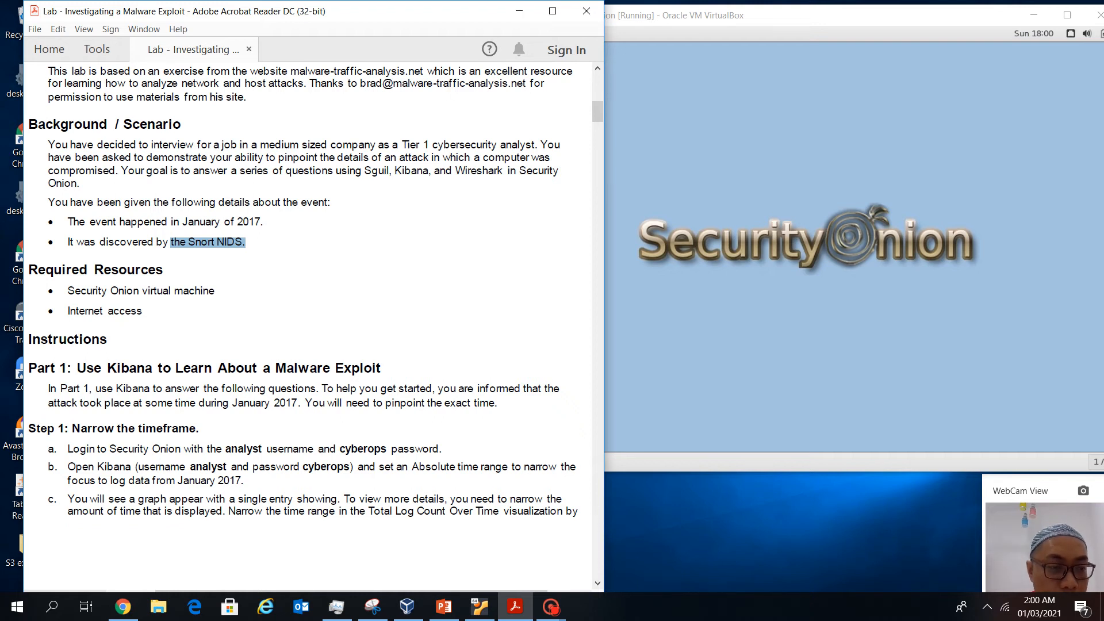
pyautogui.scroll(-3, 311, 322)
pyautogui.scroll(-1, 310, 322)
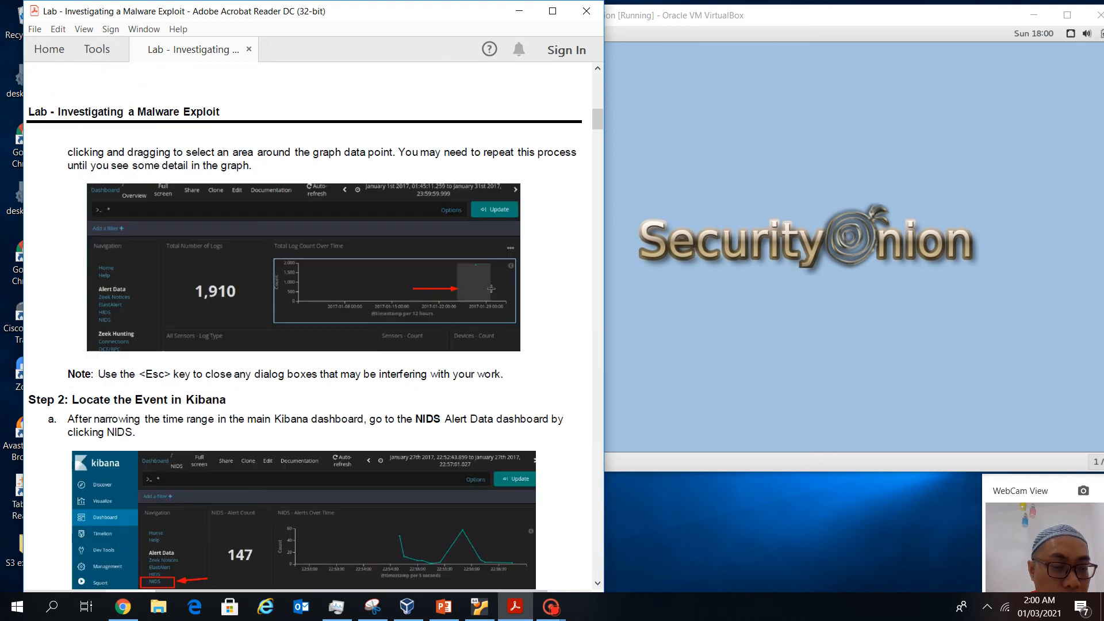
pyautogui.scroll(1, 311, 322)
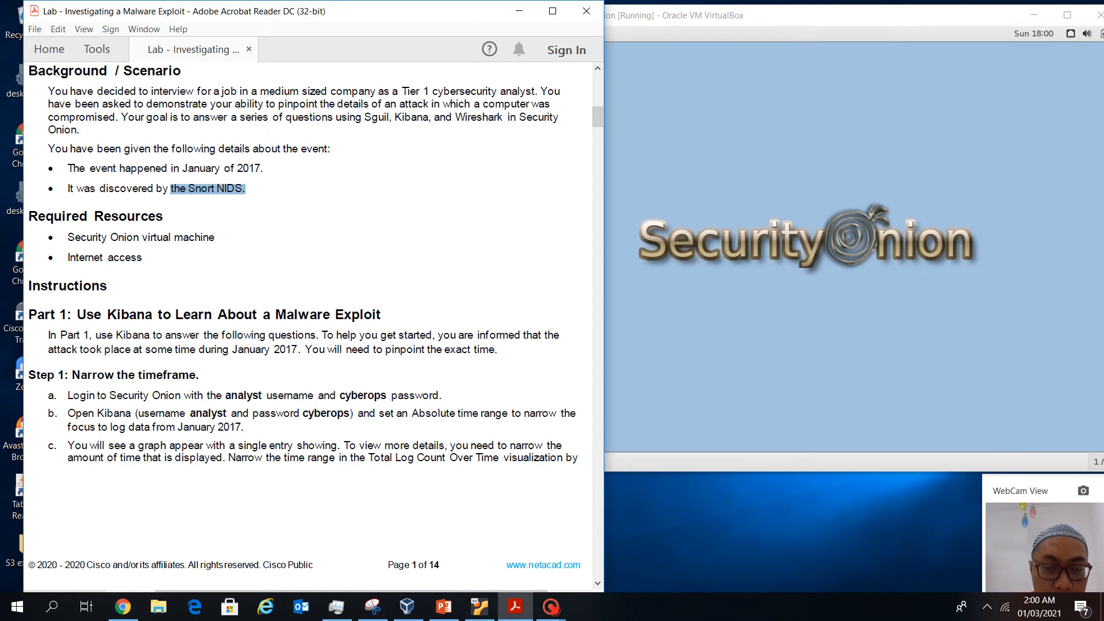
# Compare the Security Onion VM with the lab guide, then switch to the VM
pyautogui.click(719, 173)
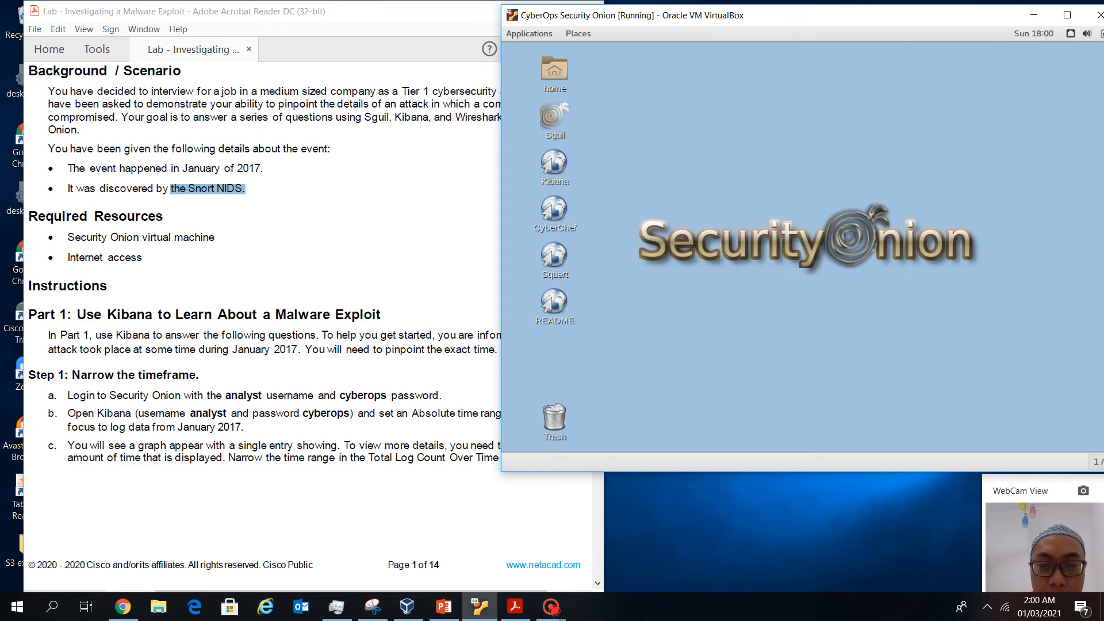
pyautogui.click(253, 188)
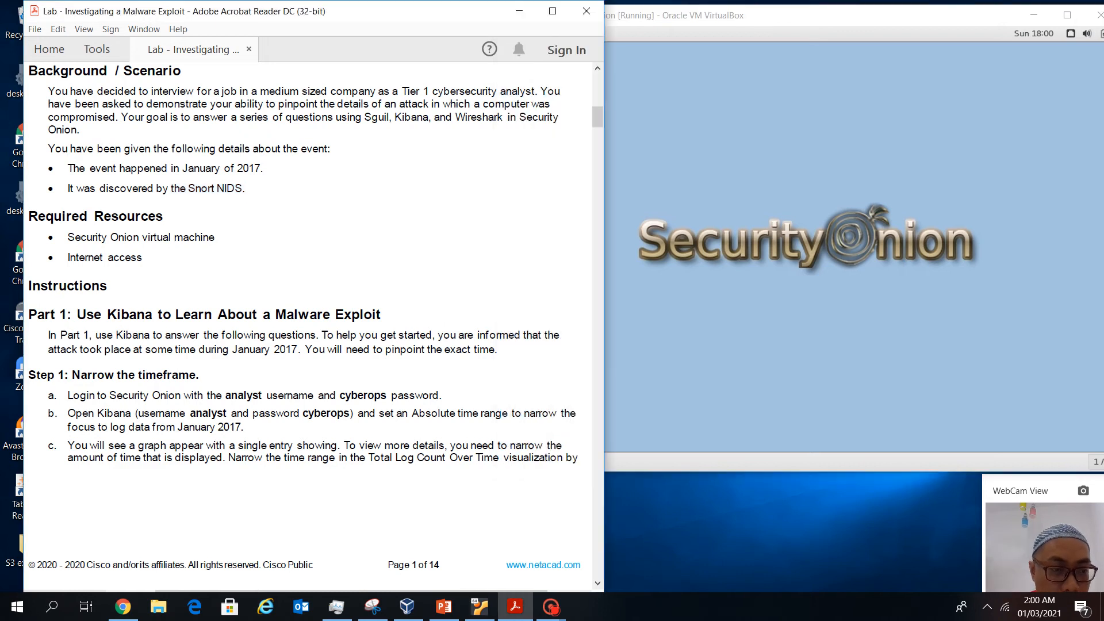
pyautogui.scroll(-3, 310, 322)
pyautogui.scroll(1, 311, 322)
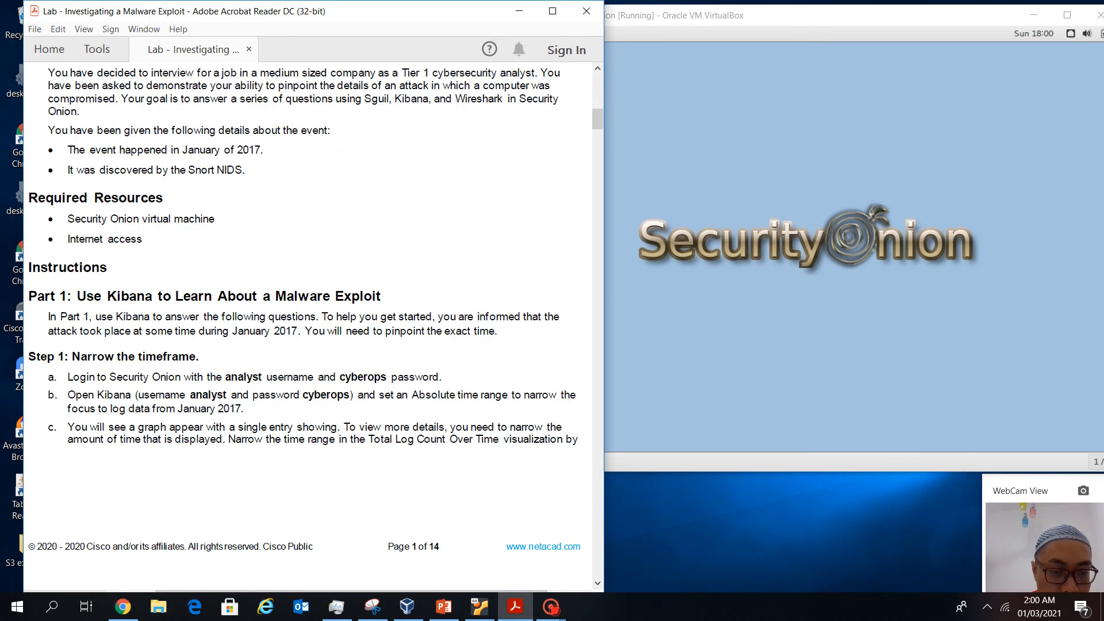
pyautogui.hotkey('alt', 'Tab')
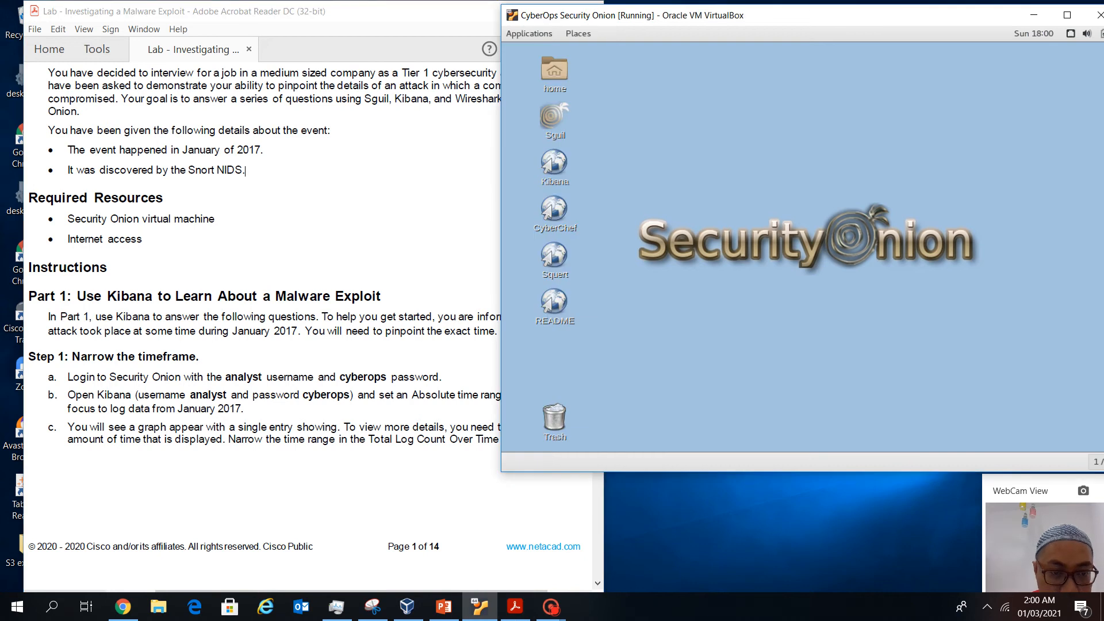
# Launch Kibana and try logging in with the saved lab username and the lab password
pyautogui.doubleClick(554, 164)
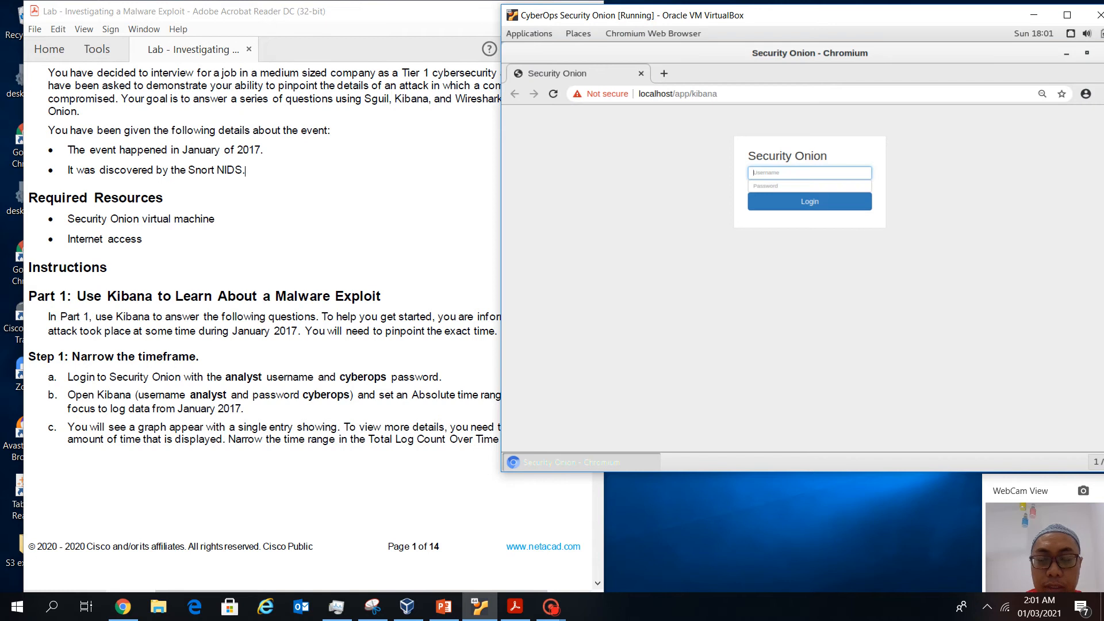
pyautogui.click(810, 173)
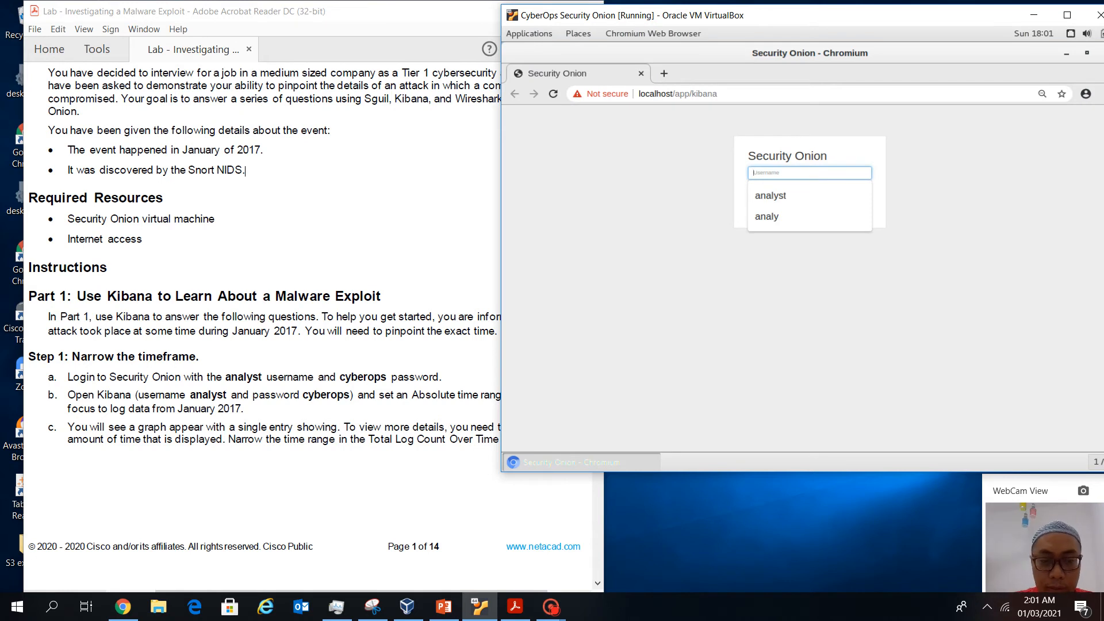
pyautogui.write('anal')
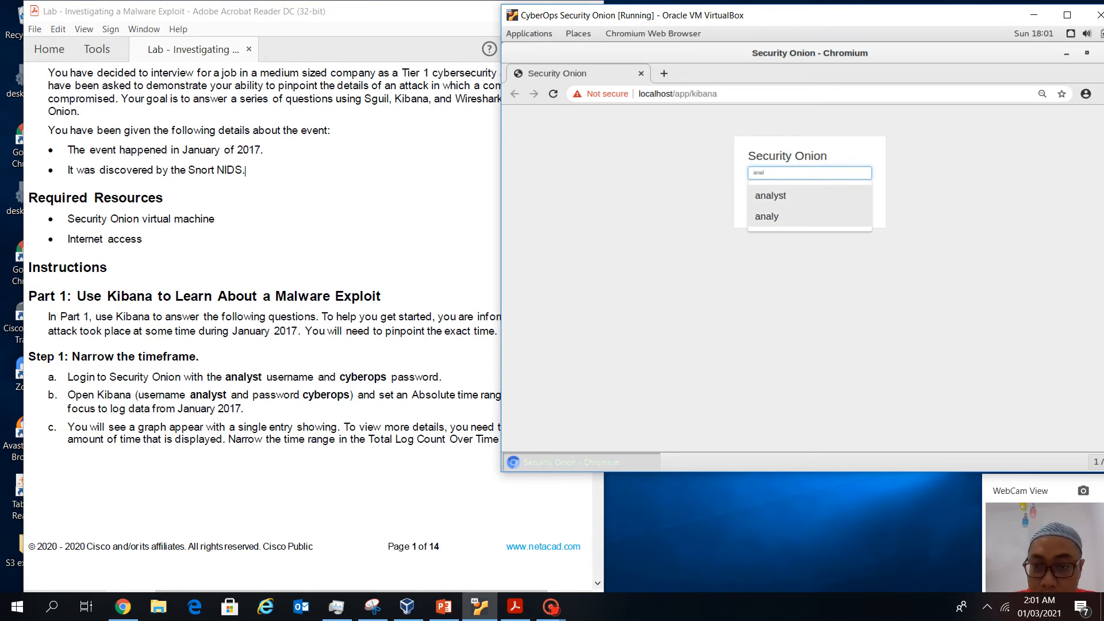
pyautogui.press('Up')
pyautogui.press('Up')
pyautogui.press('Tab')
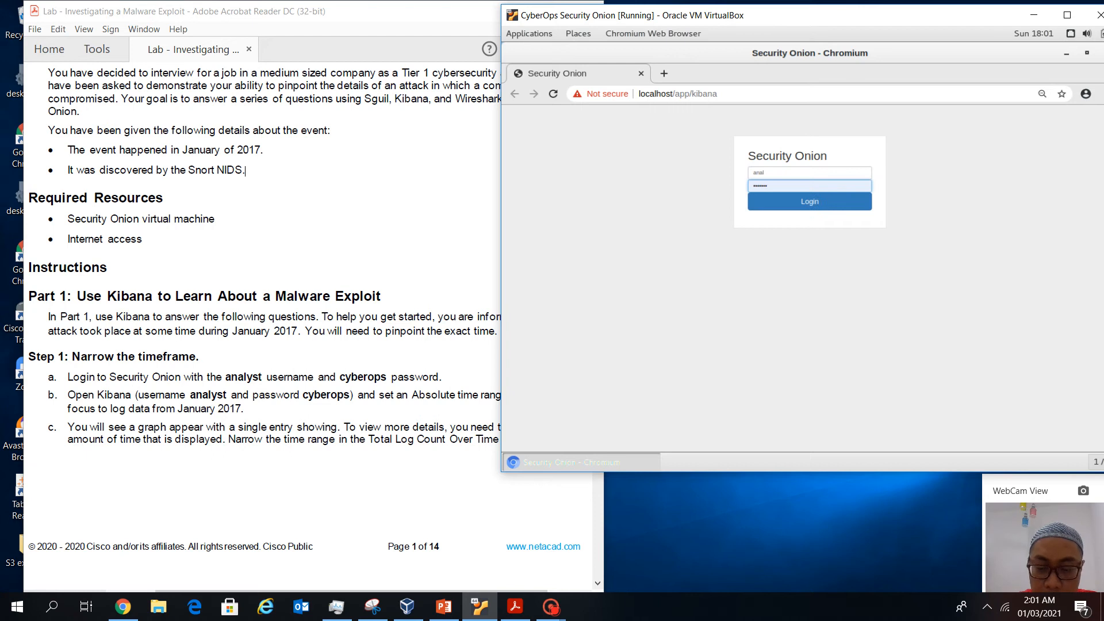
pyautogui.write('cyb')
pyautogui.press('BackSpace')
pyautogui.write('cybe')
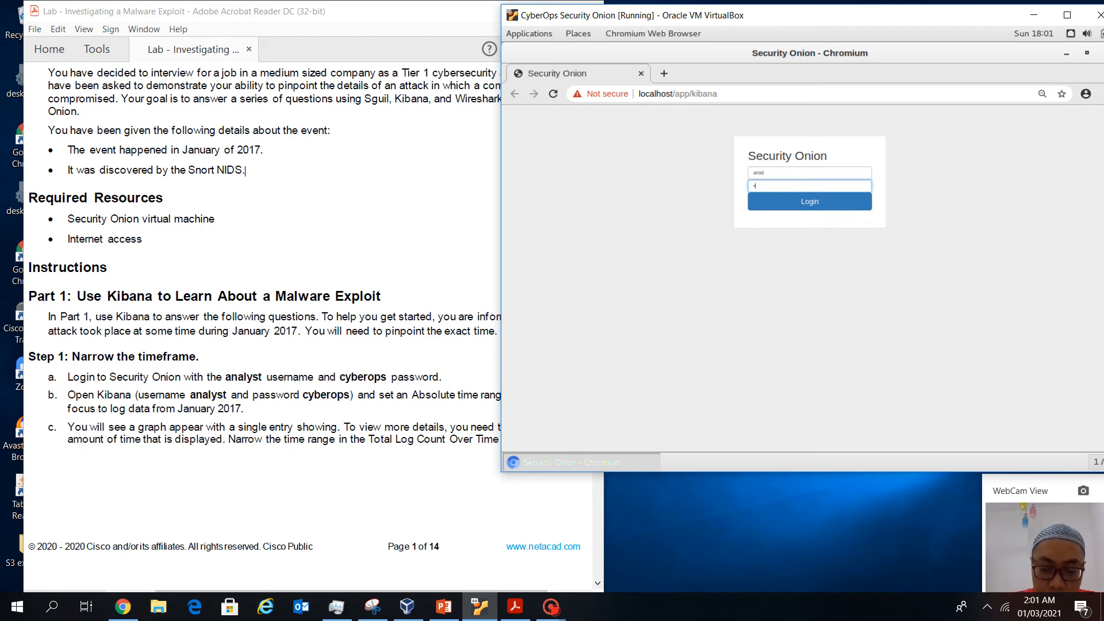
pyautogui.press('Return')
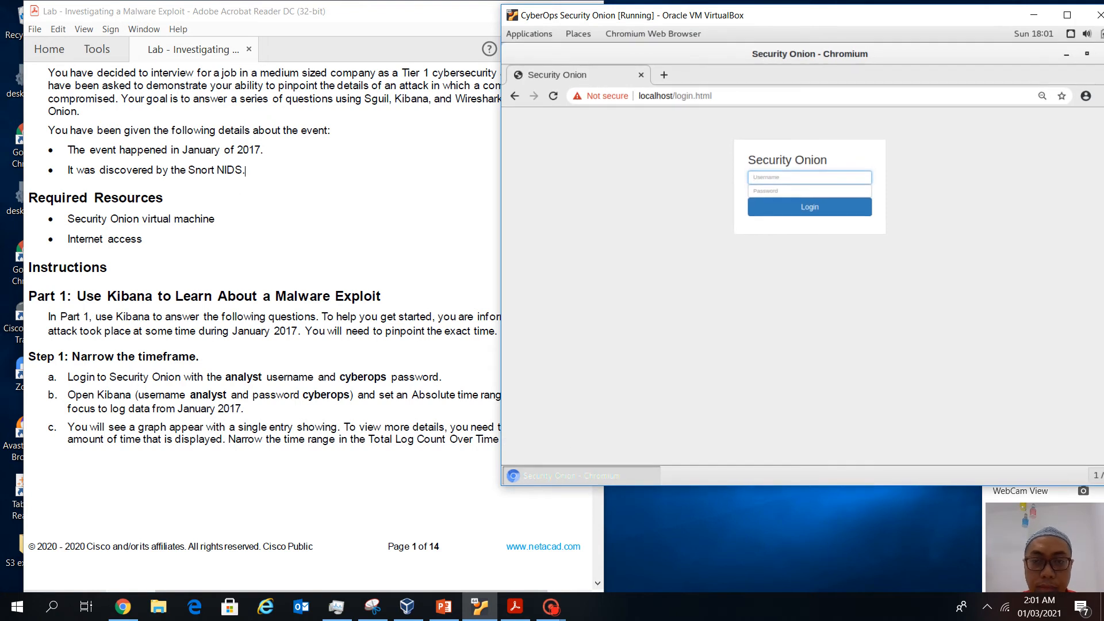
# Re-enter the lab username and password to sign in to Kibana
pyautogui.write('anal')
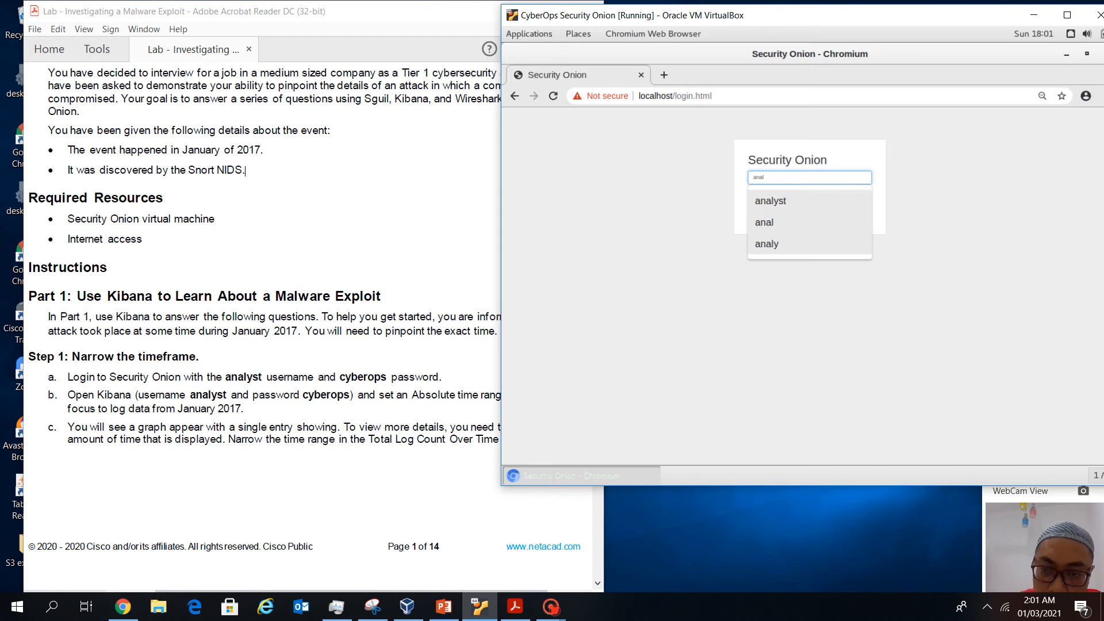
pyautogui.press('Down')
pyautogui.press('Tab')
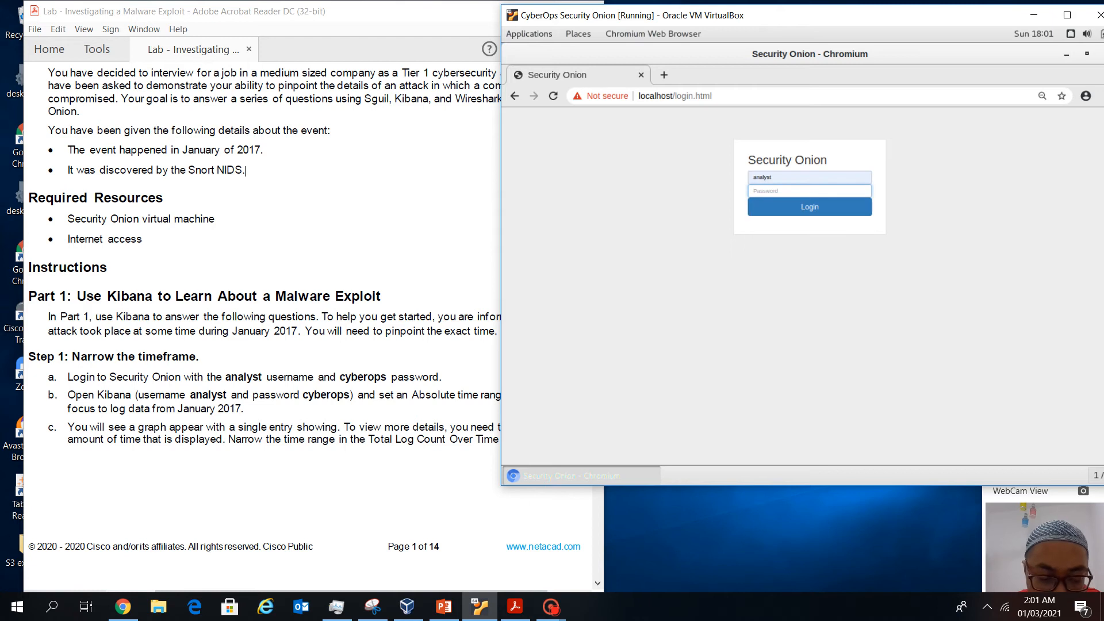
pyautogui.write('cyberop')
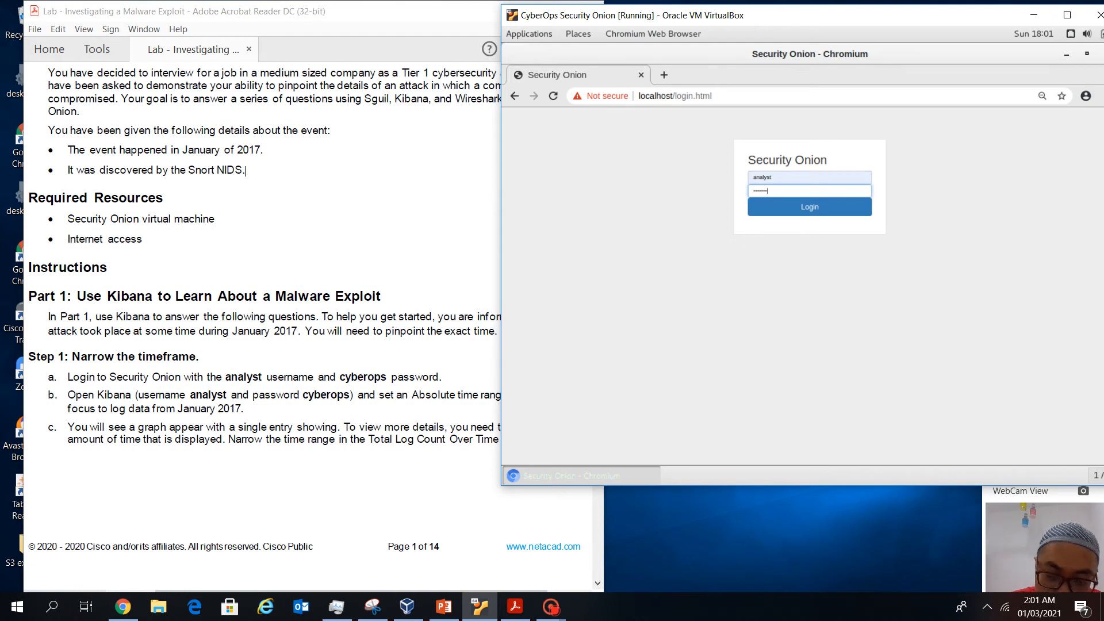
pyautogui.write('s')
pyautogui.press('Return')
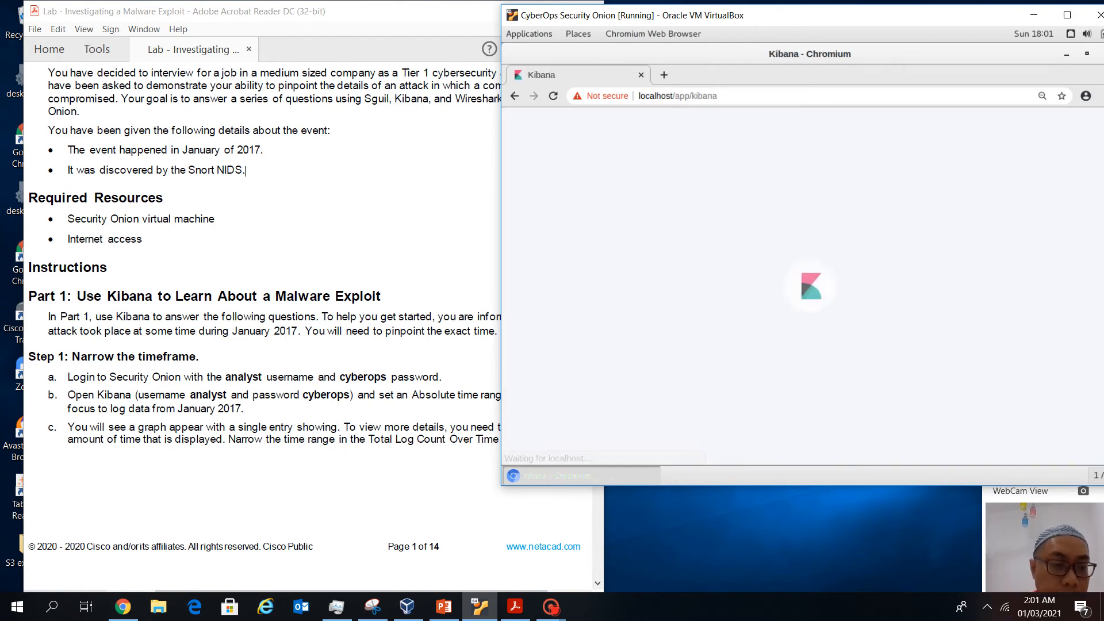
# Bring the lab document back to the front
pyautogui.scroll(-1, 168, 323)
pyautogui.scroll(1, 169, 323)
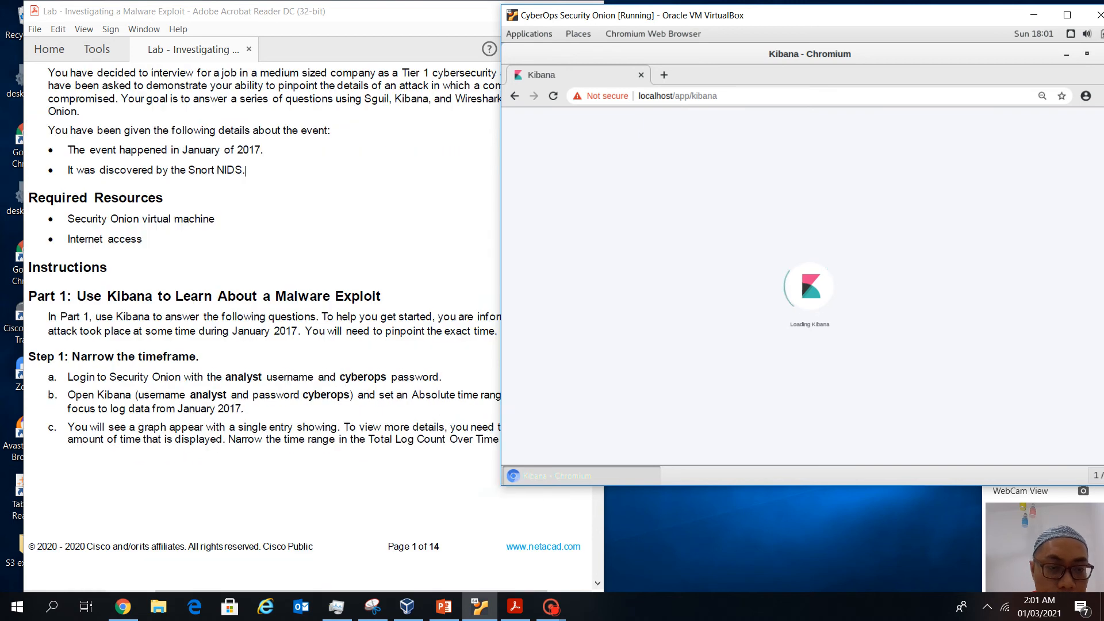
pyautogui.scroll(-1, 171, 323)
pyautogui.scroll(1, 171, 323)
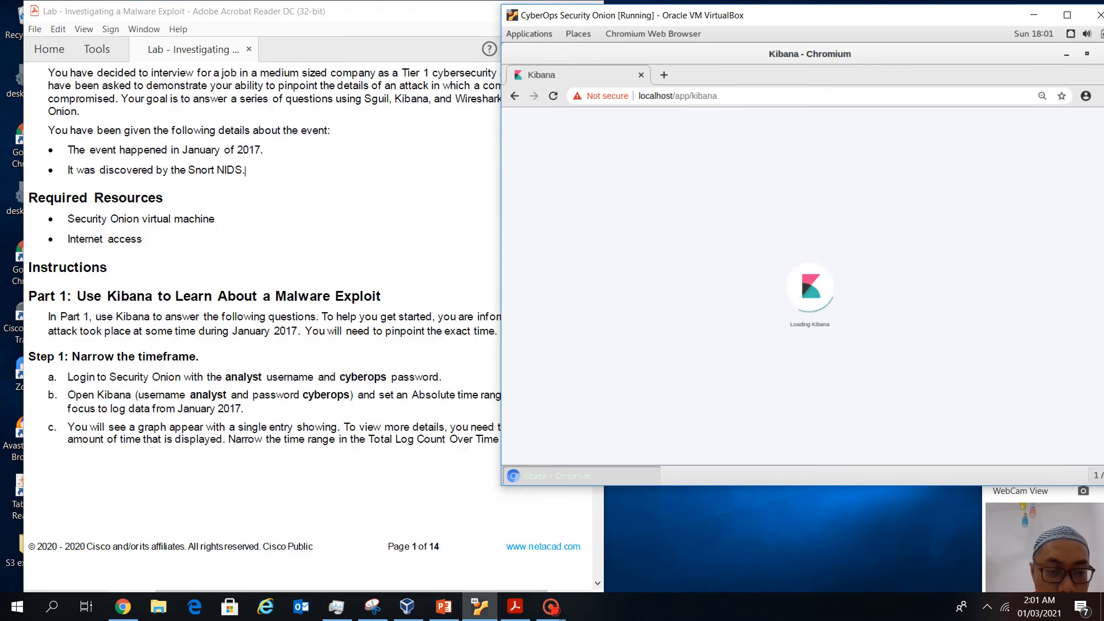
pyautogui.click(245, 170)
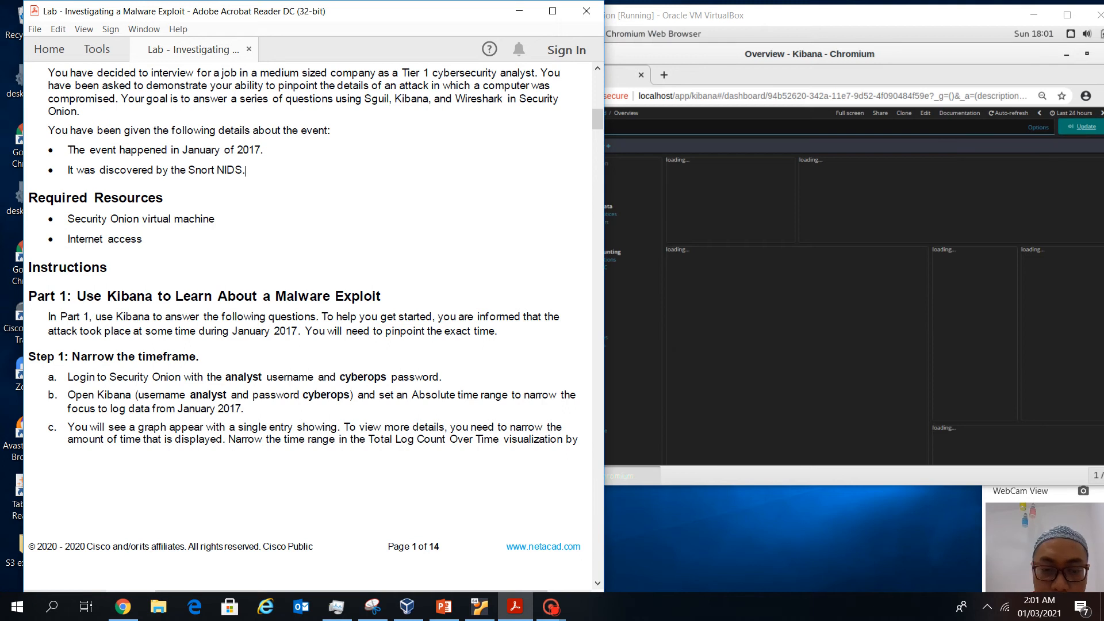
# Apply an absolute time range from January 1, 2017 to January 31, 2017
pyautogui.scroll(-5, 245, 170)
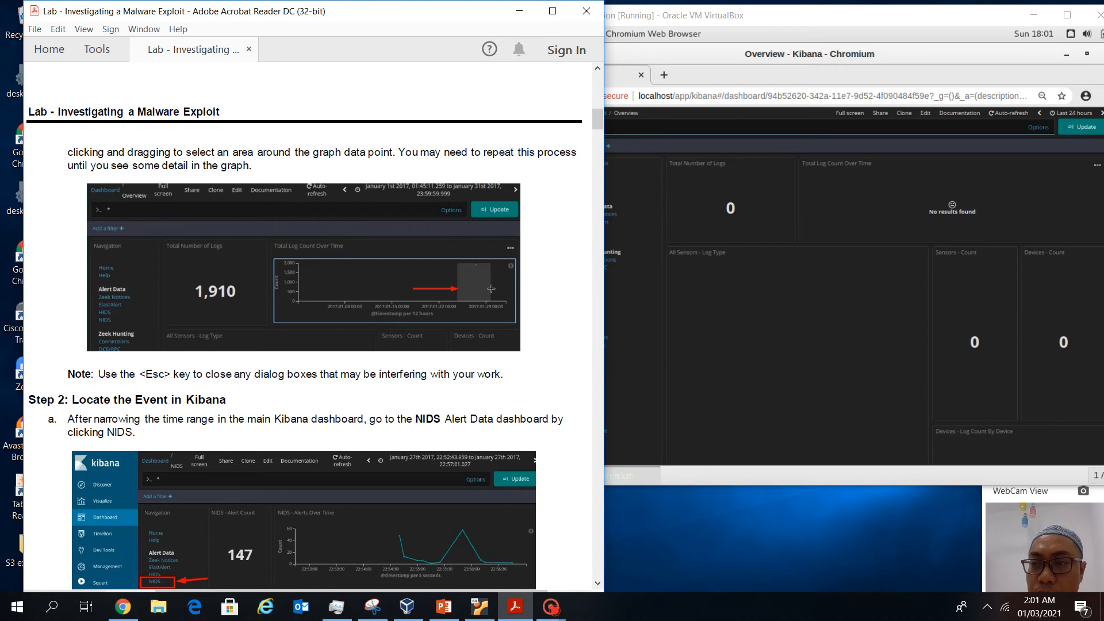
pyautogui.click(1072, 113)
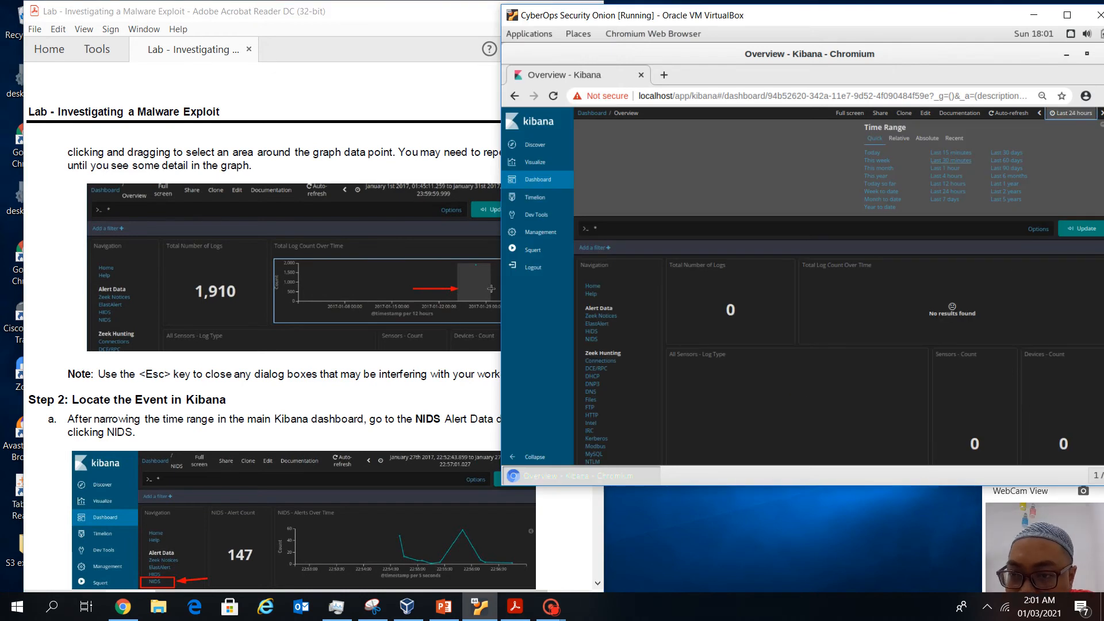
pyautogui.click(927, 138)
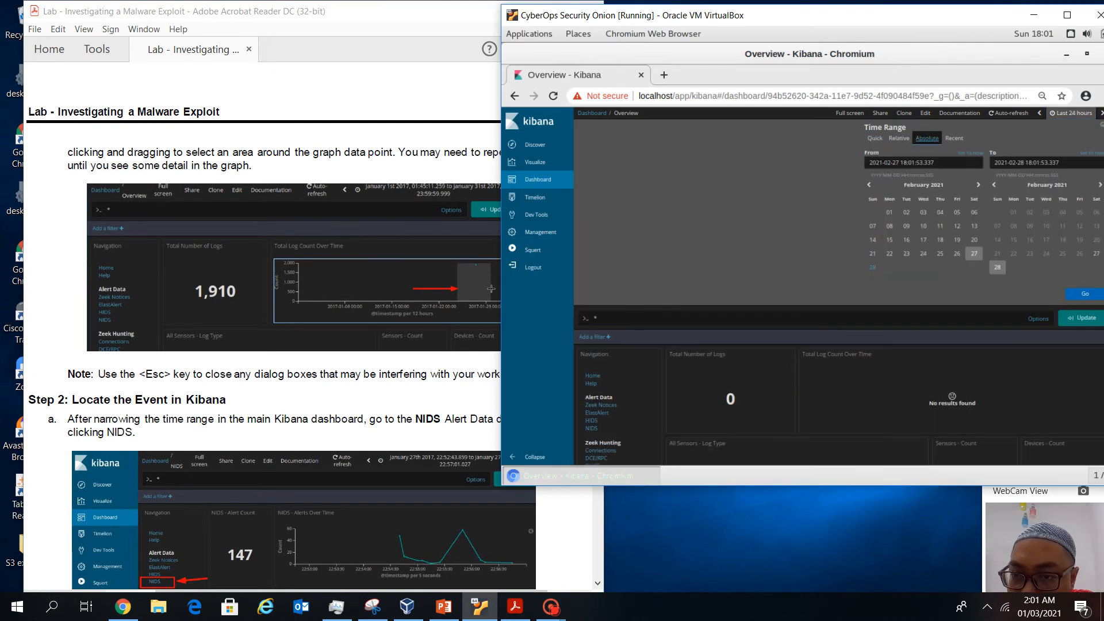
pyautogui.click(923, 185)
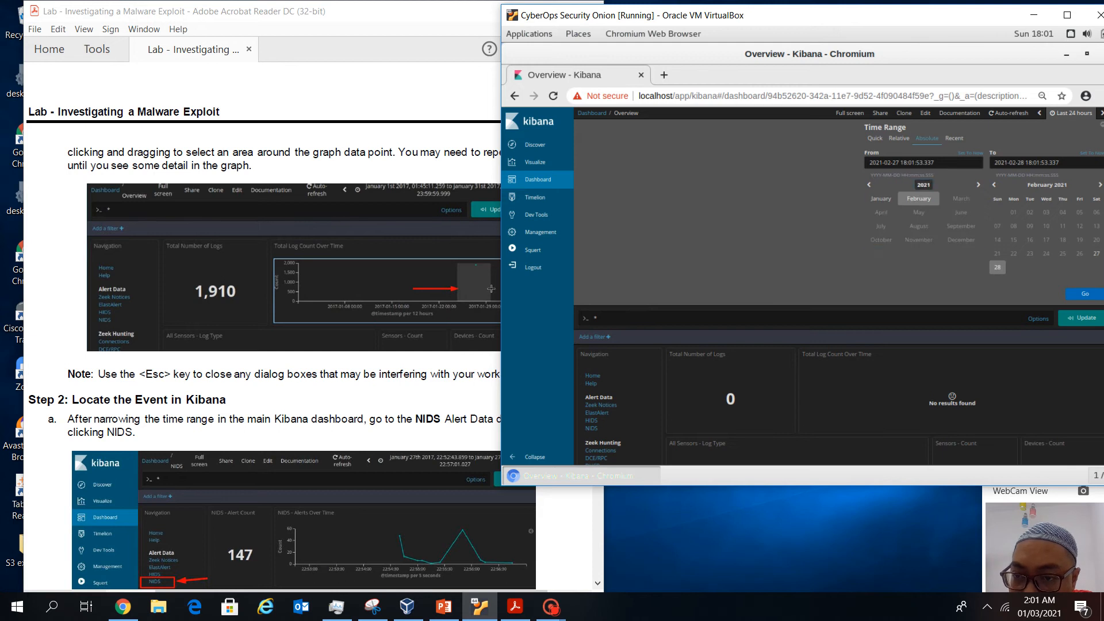
pyautogui.click(869, 185)
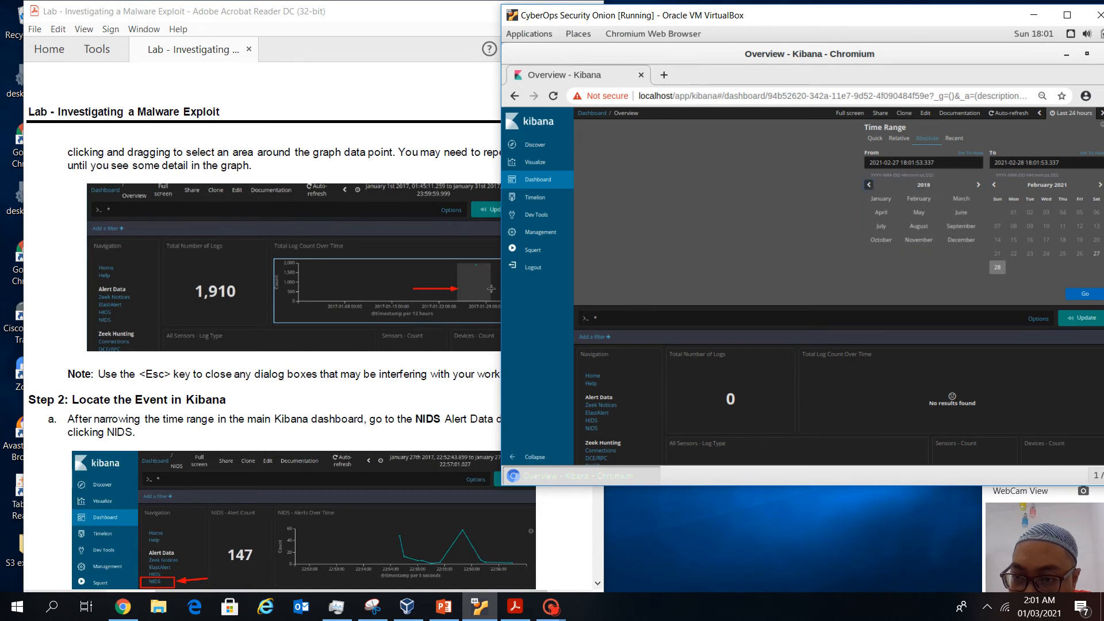
pyautogui.click(881, 198)
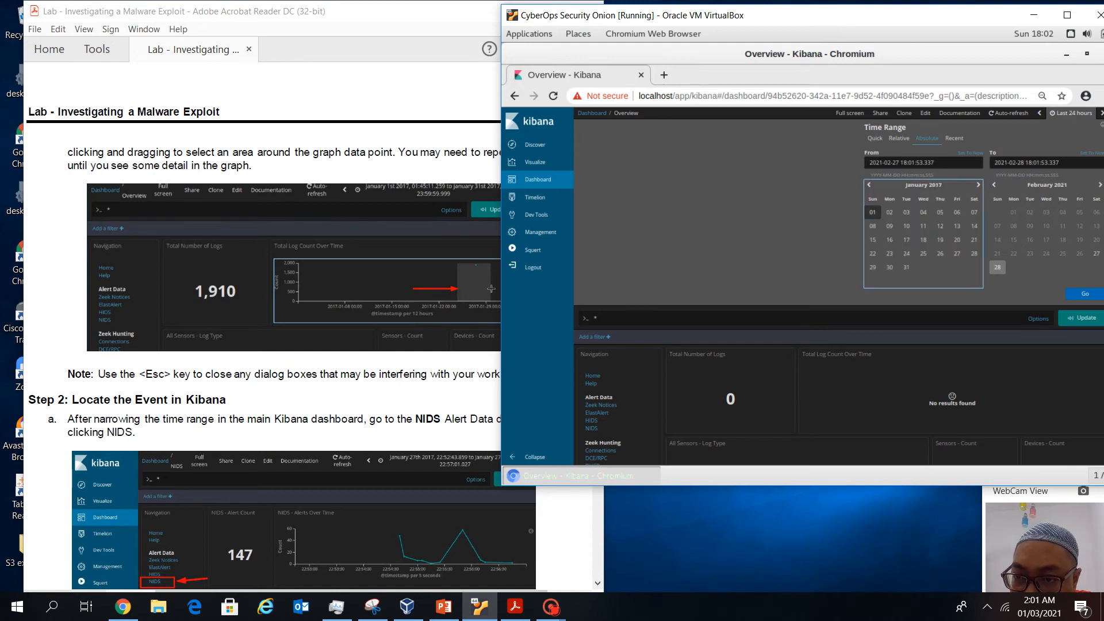
pyautogui.click(872, 213)
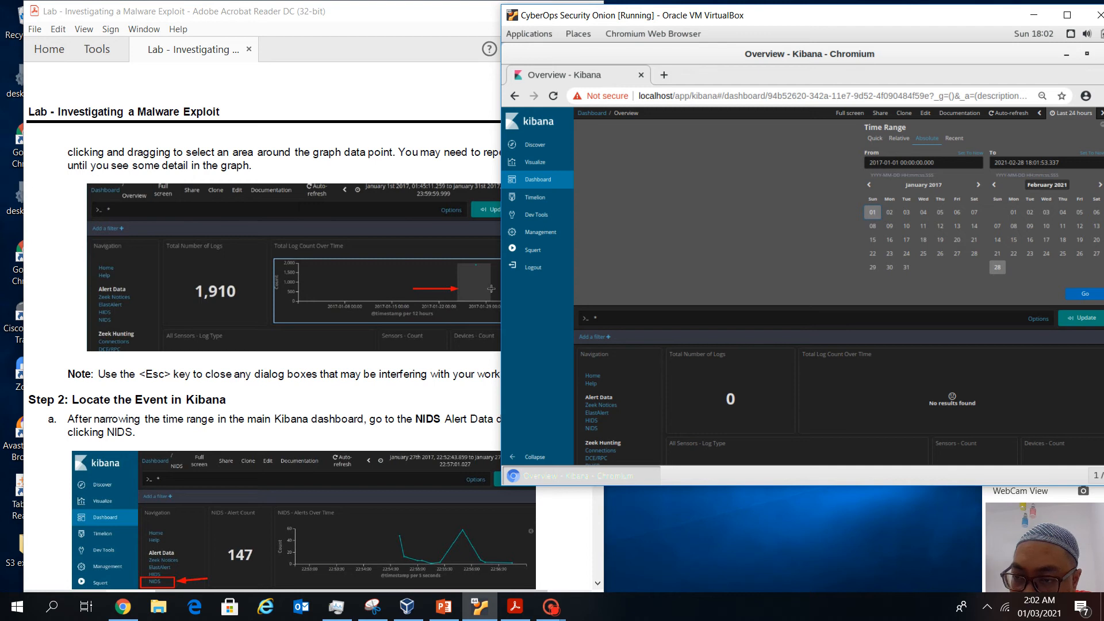
pyautogui.click(1047, 186)
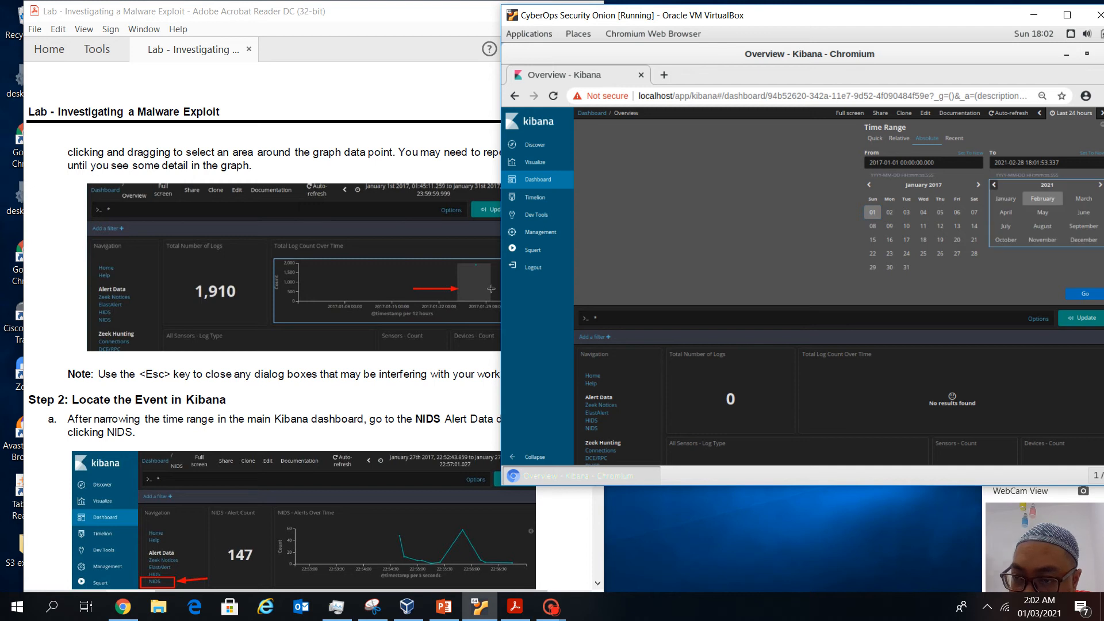
pyautogui.click(994, 184)
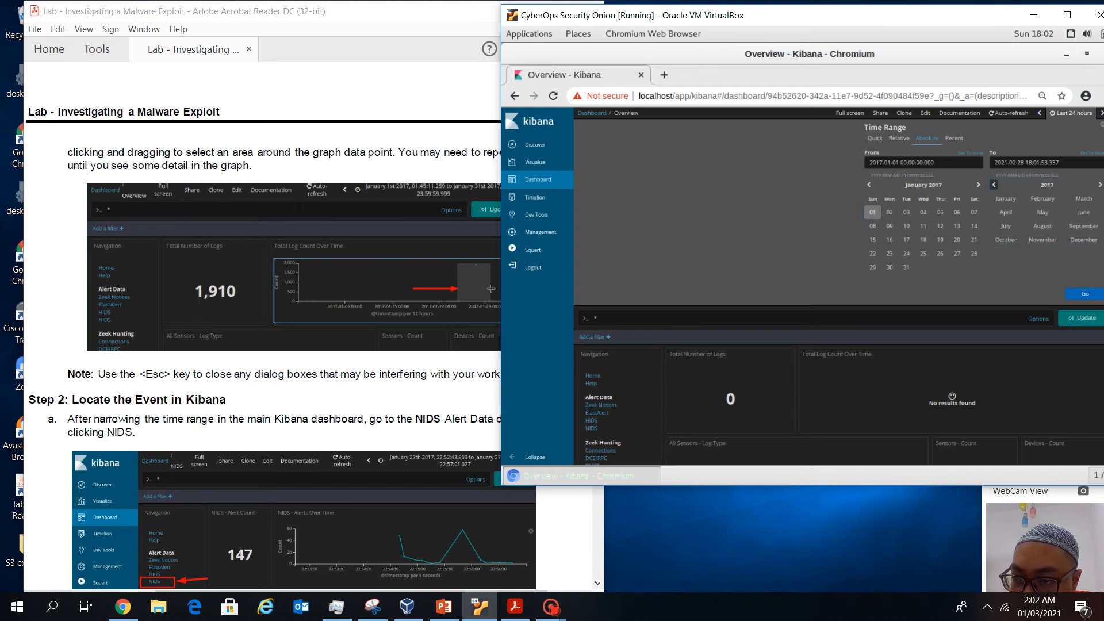
pyautogui.click(1006, 198)
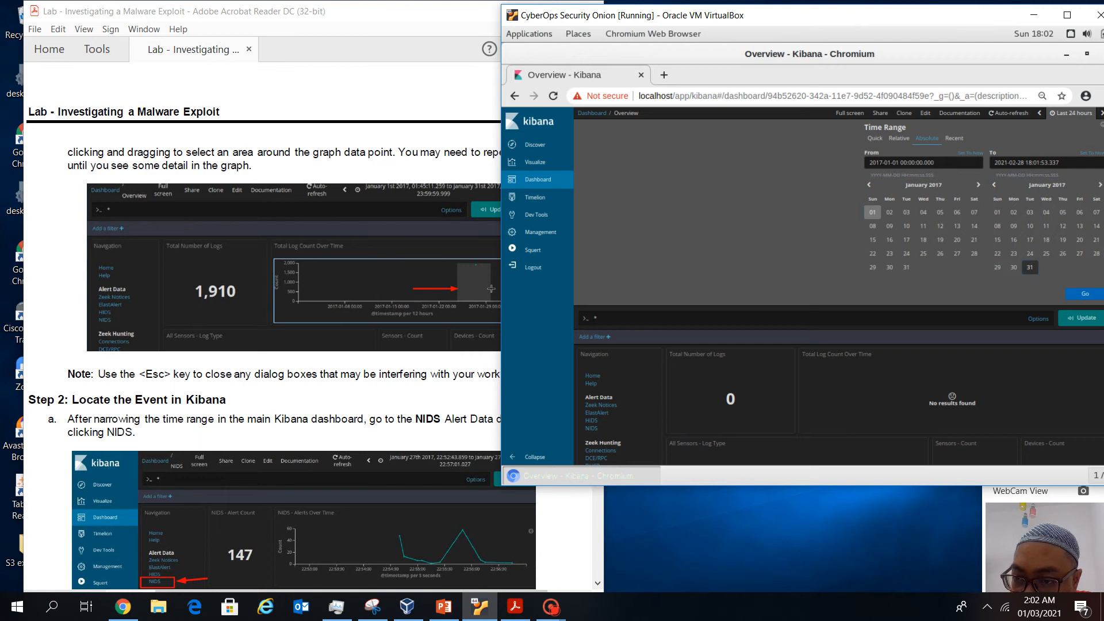
pyautogui.click(1030, 268)
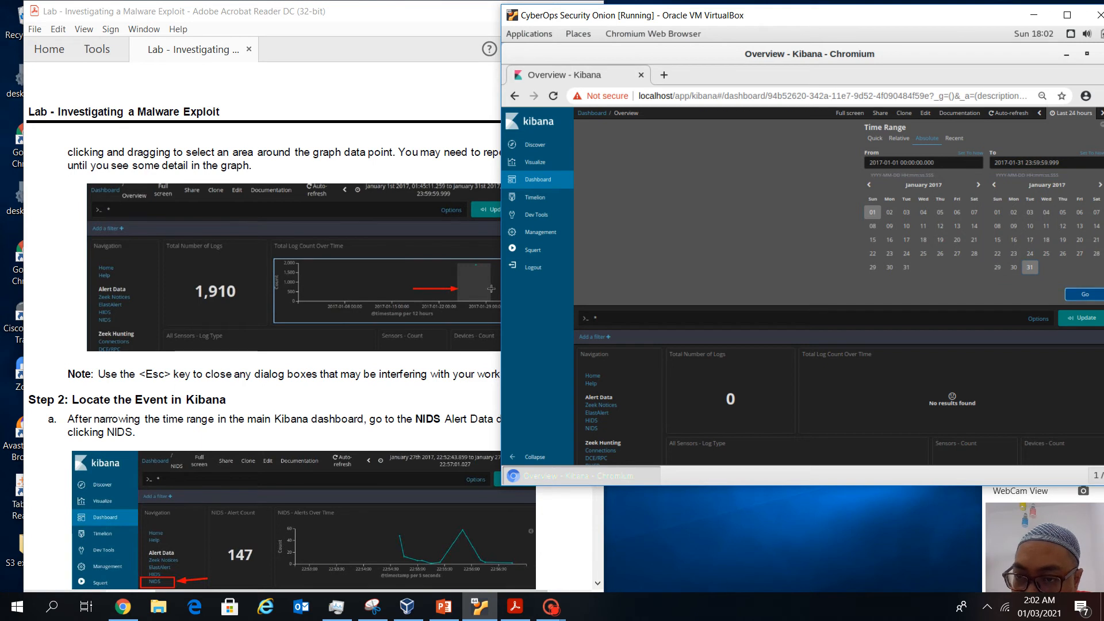
pyautogui.click(1085, 294)
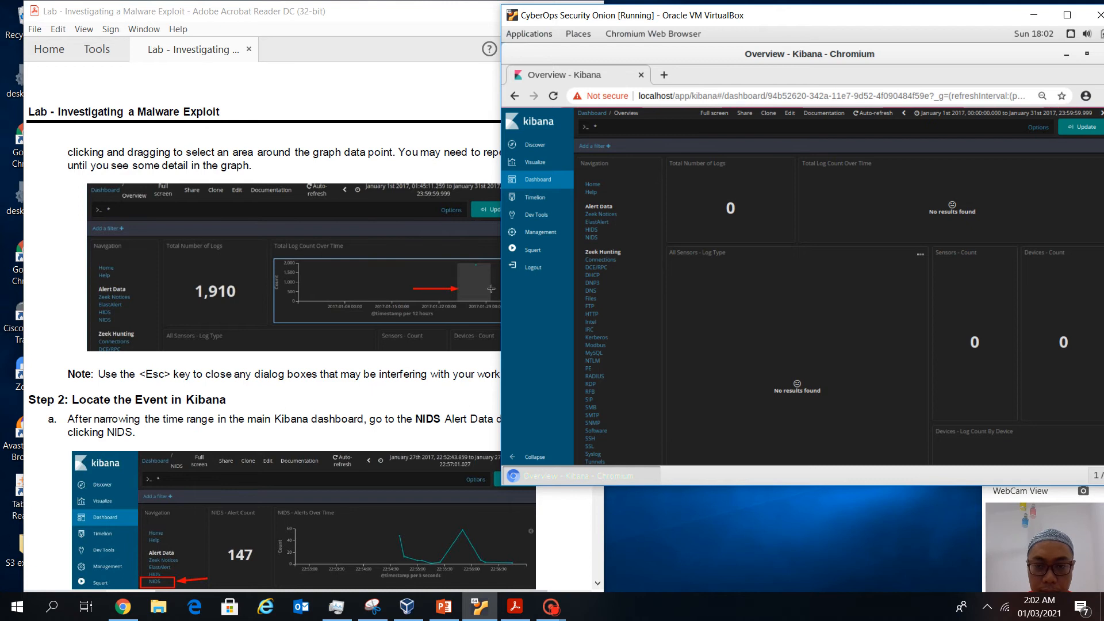
# Zoom Chromium to 80% and check the count of the chart's data point, with 1,910 logs total
pyautogui.hotkey('ctrl', '+')
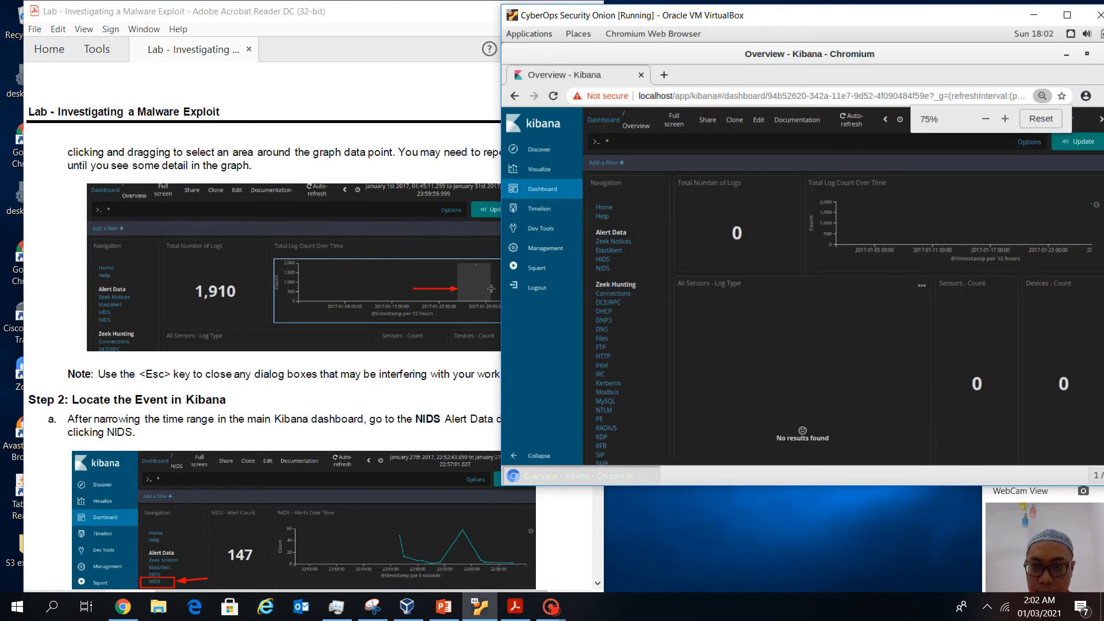
pyautogui.hotkey('ctrl', '+')
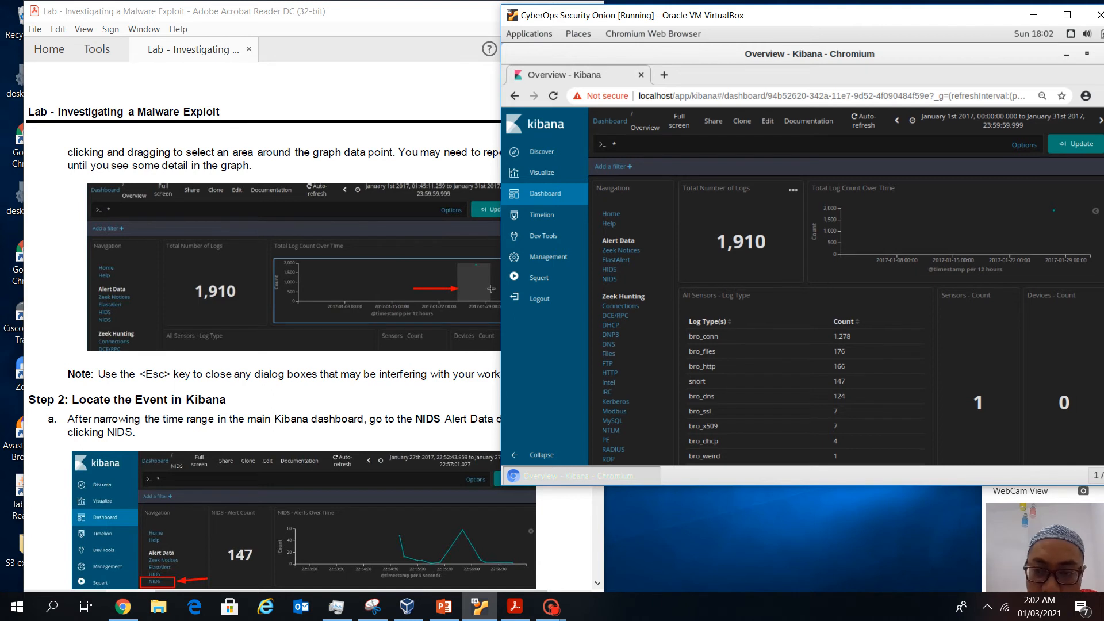
pyautogui.scroll(-1, 846, 286)
pyautogui.scroll(1, 846, 287)
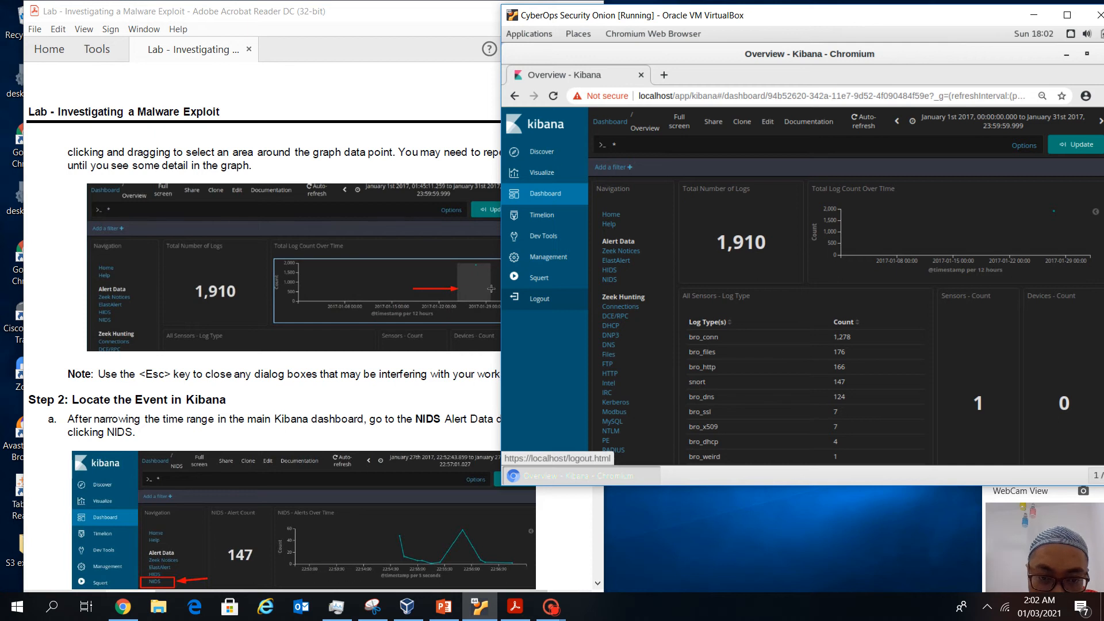
pyautogui.moveTo(1053, 211)
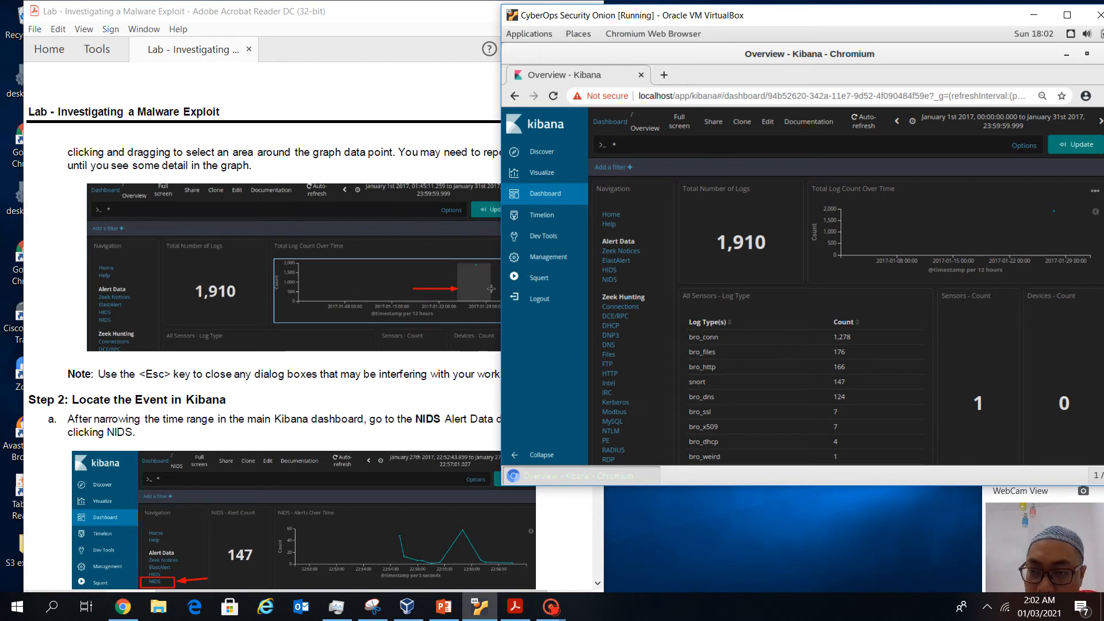
# Brush-zoom the Total Log Count chart down to January 27 21:40 through January 28 00:46
pyautogui.click(1023, 232)
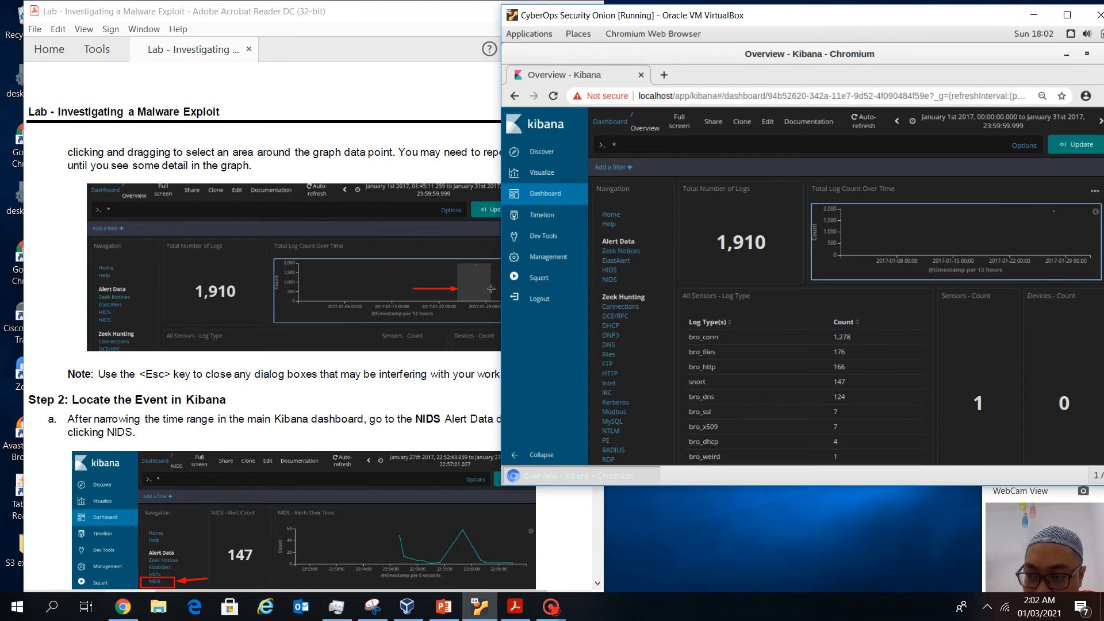
pyautogui.moveTo(1028, 233); pyautogui.dragTo(1087, 233)
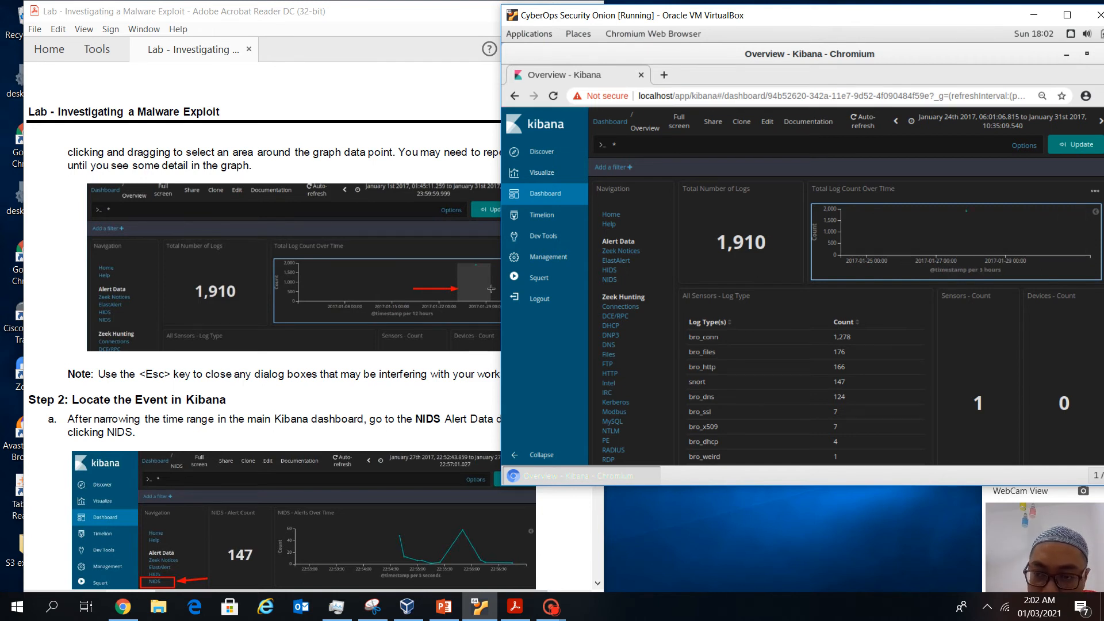
pyautogui.moveTo(945, 230); pyautogui.dragTo(1018, 230)
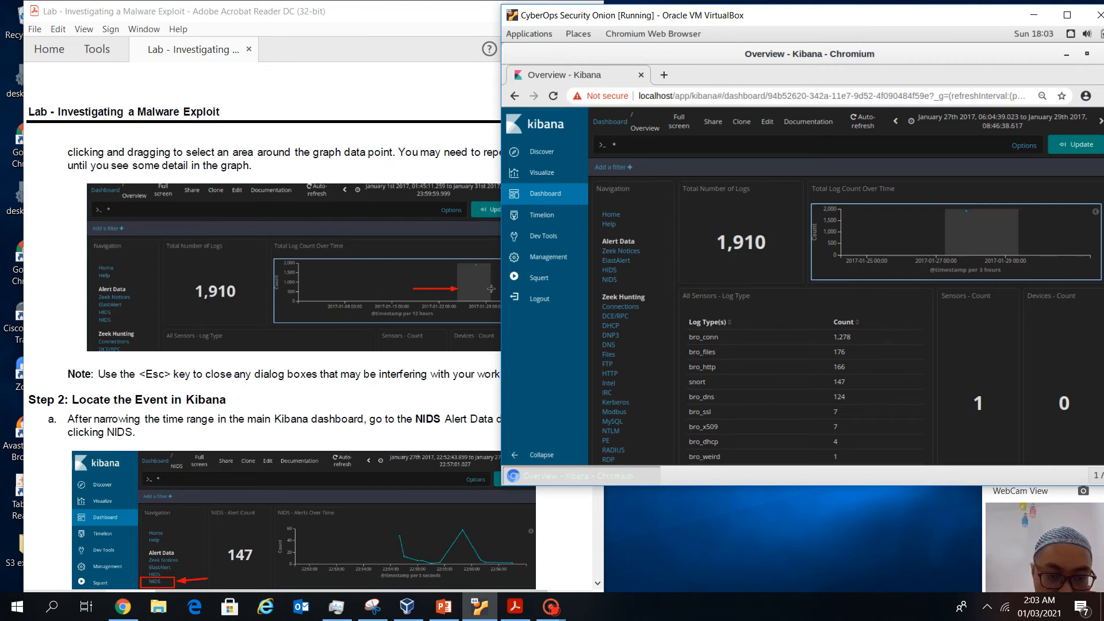
pyautogui.scroll(-2, 282, 339)
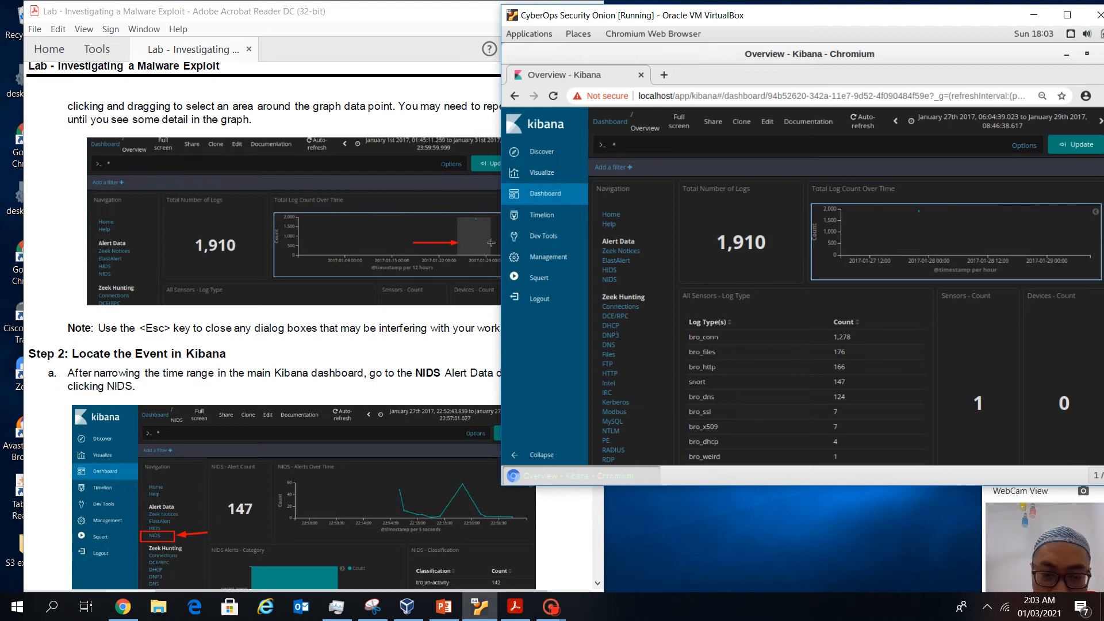
pyautogui.scroll(-2, 276, 325)
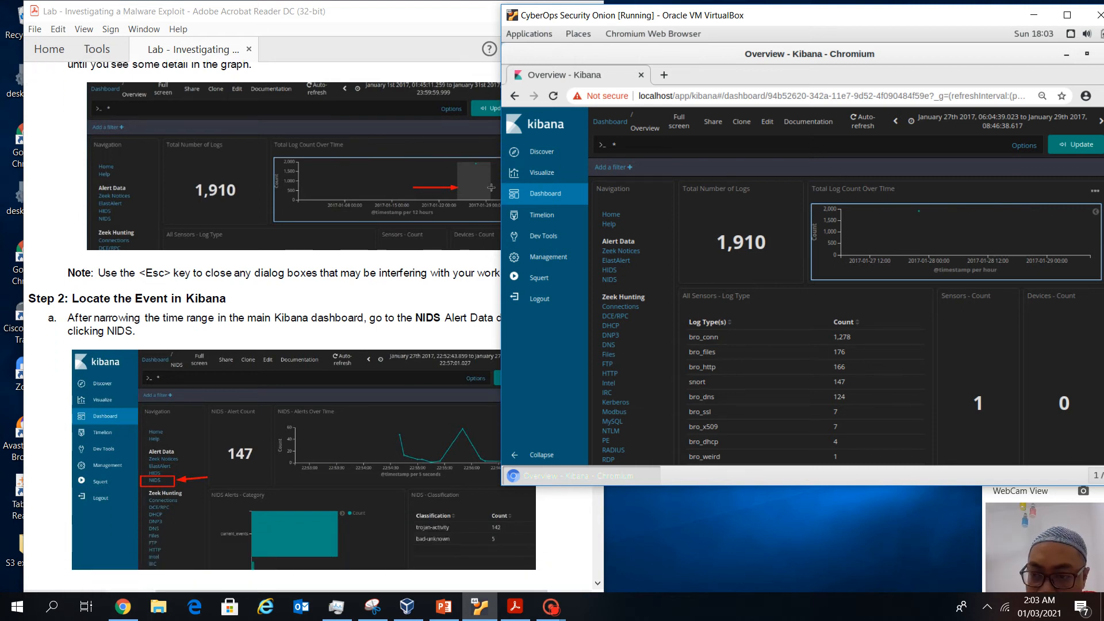
pyautogui.moveTo(899, 230); pyautogui.dragTo(957, 230)
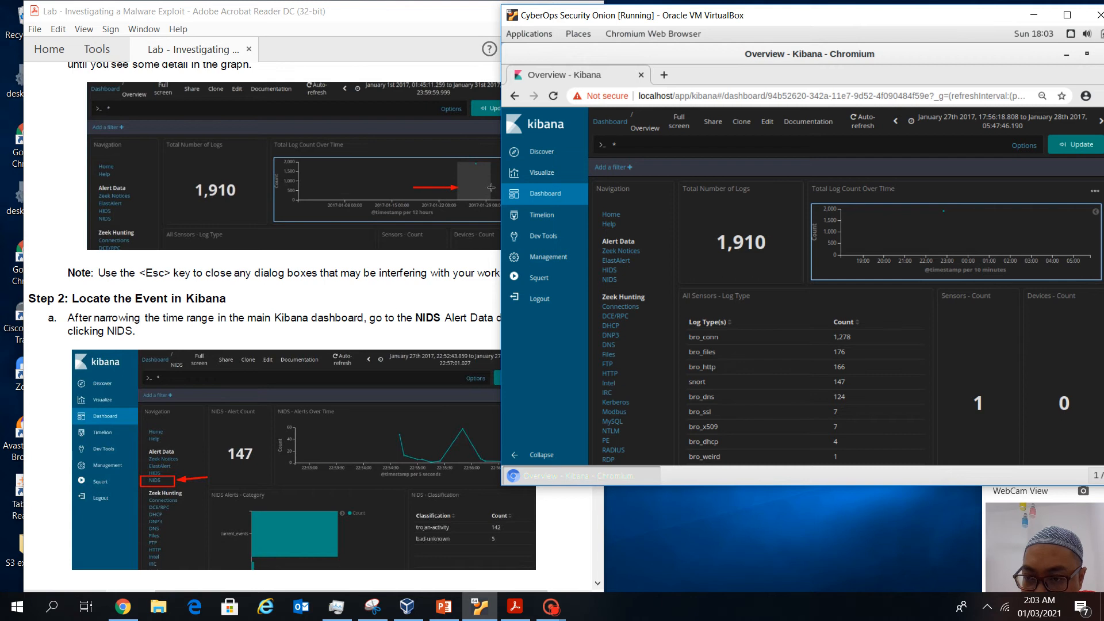
pyautogui.moveTo(920, 233); pyautogui.dragTo(984, 233)
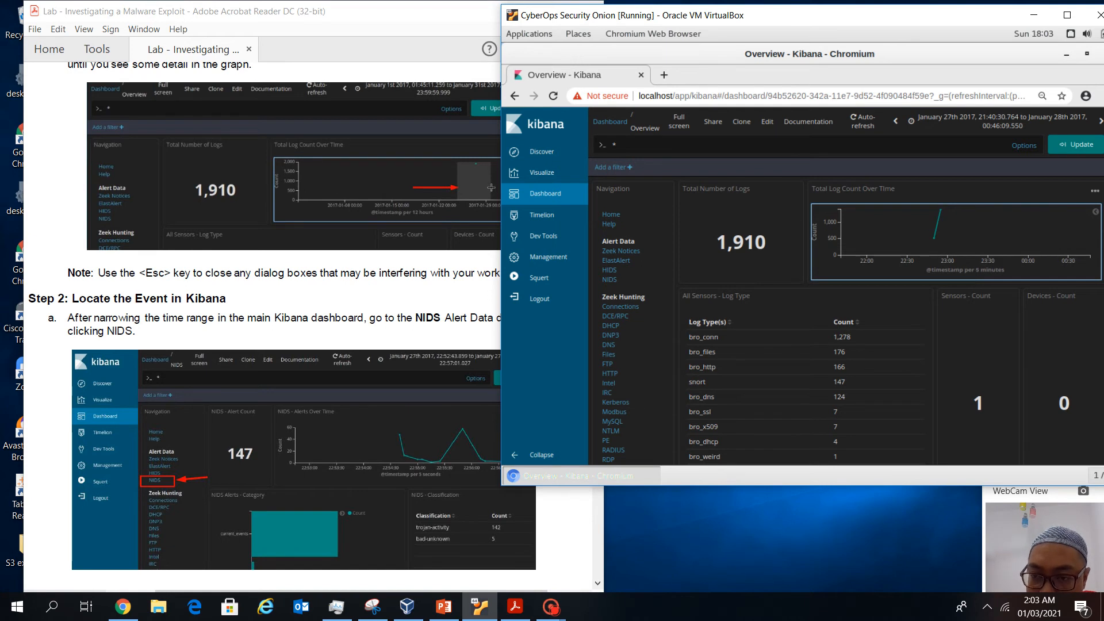
# Brush-zoom the spike further to about 22:52–22:57, then move the VM window aside
pyautogui.moveTo(905, 230); pyautogui.dragTo(985, 230)
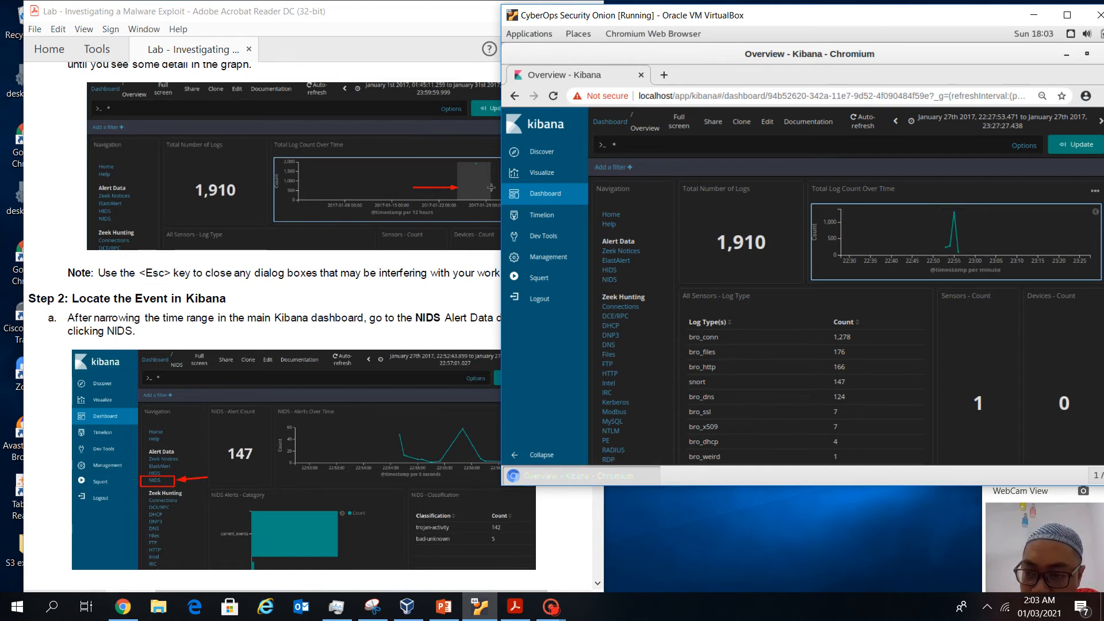
pyautogui.moveTo(920, 230); pyautogui.dragTo(988, 230)
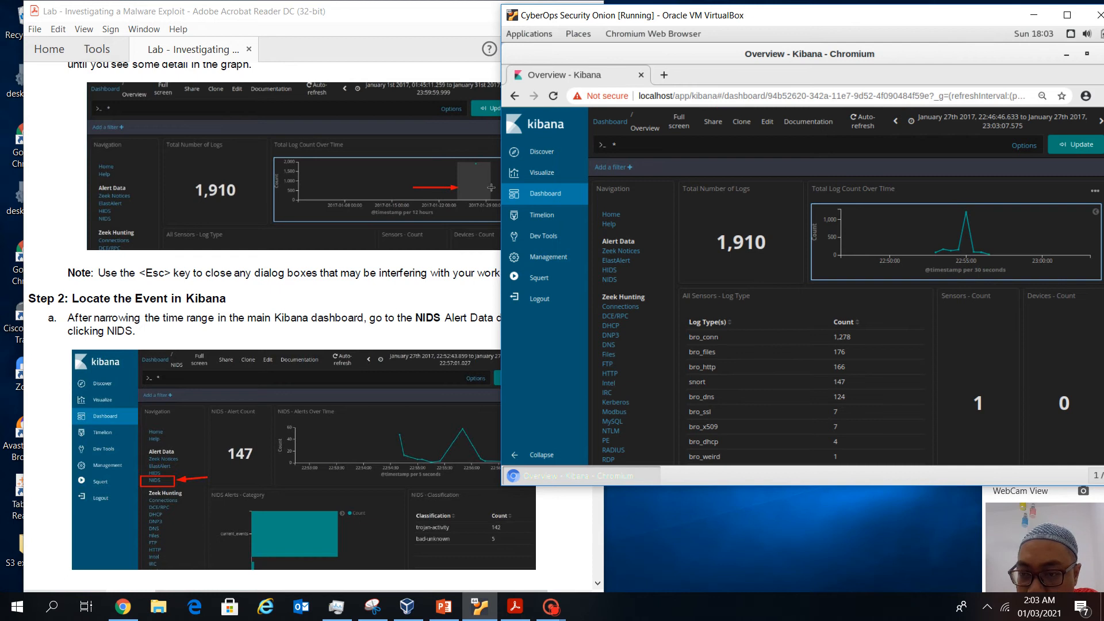
pyautogui.moveTo(921, 230); pyautogui.dragTo(1003, 230)
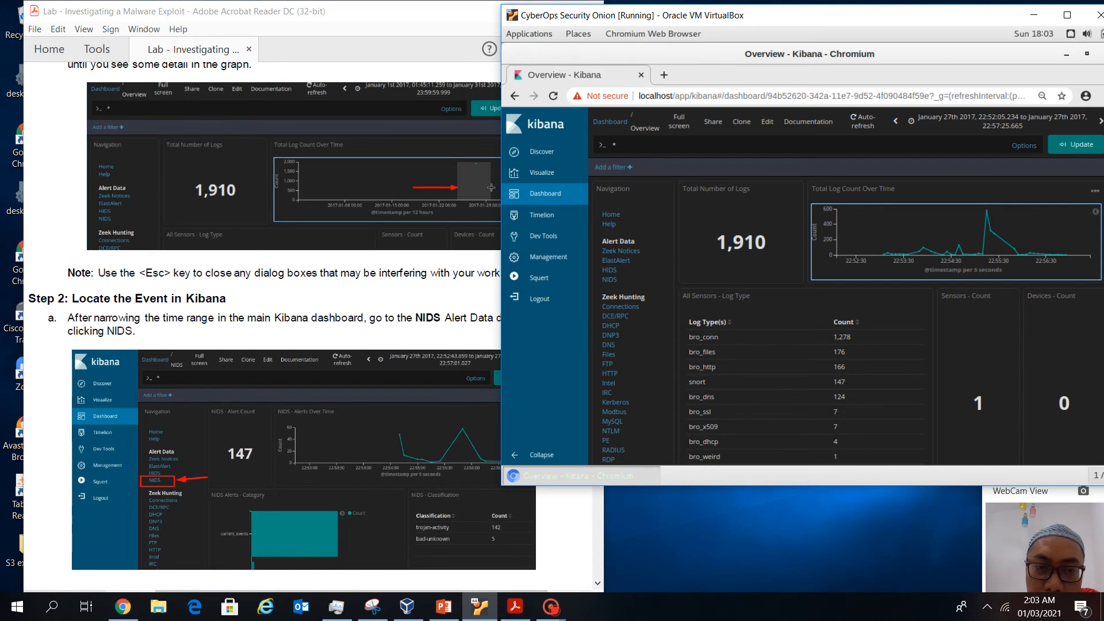
pyautogui.scroll(-2, 282, 316)
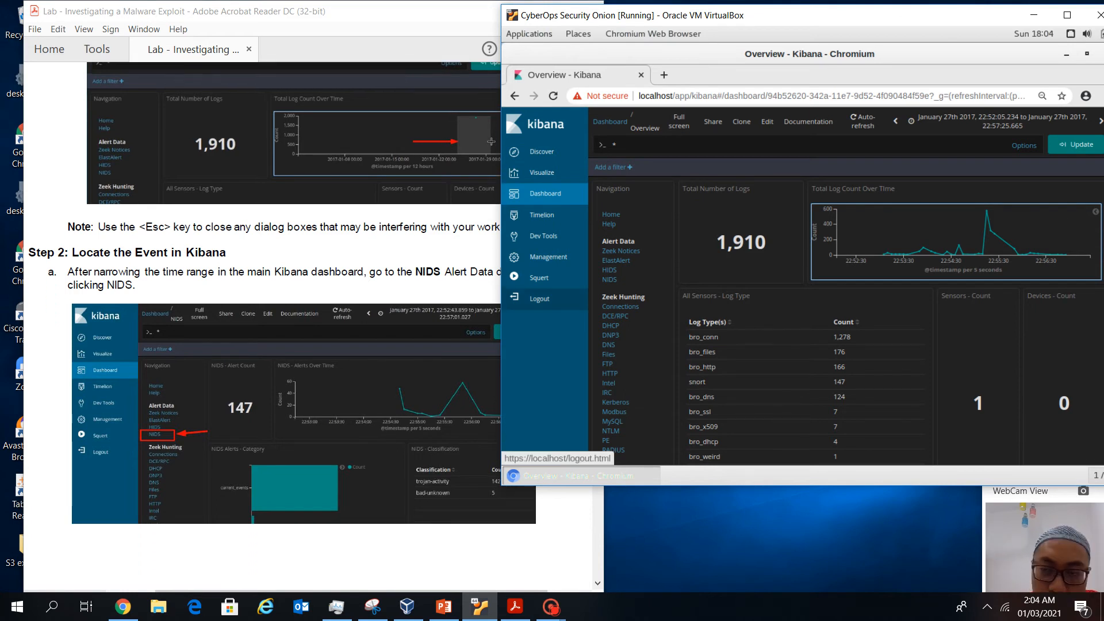
pyautogui.moveTo(805, 16); pyautogui.dragTo(854, 11)
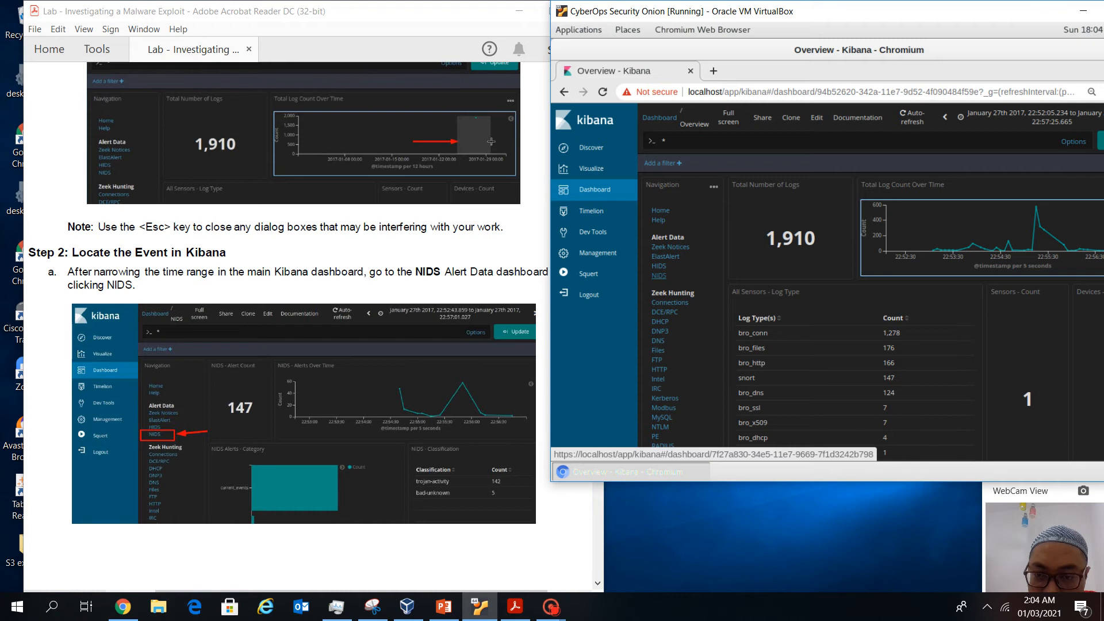
pyautogui.click(658, 275)
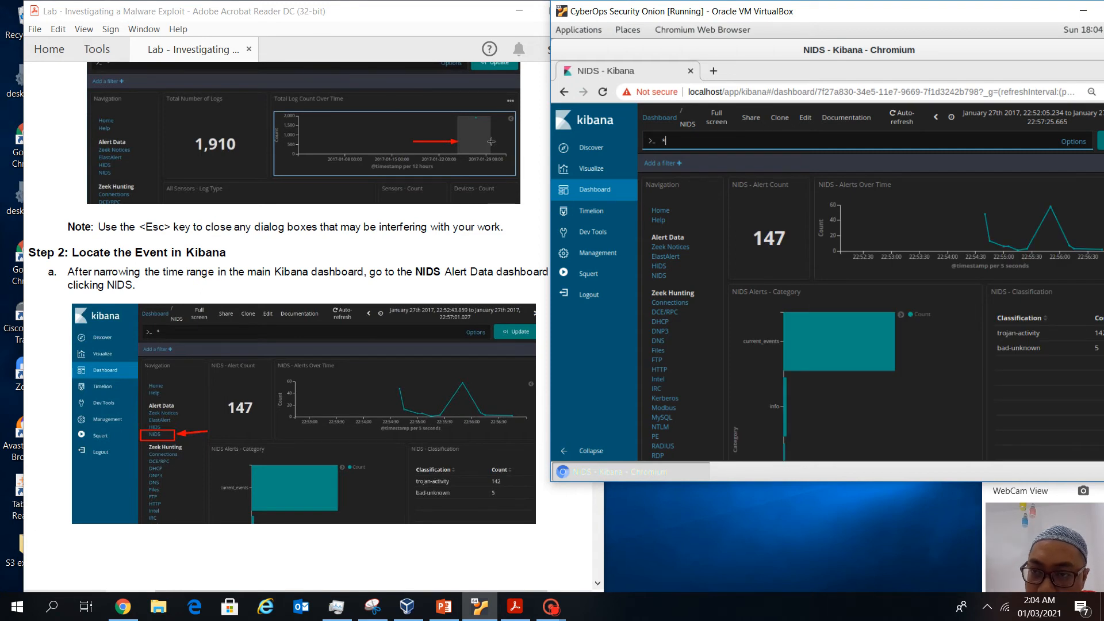
pyautogui.moveTo(897, 11); pyautogui.dragTo(836, 15)
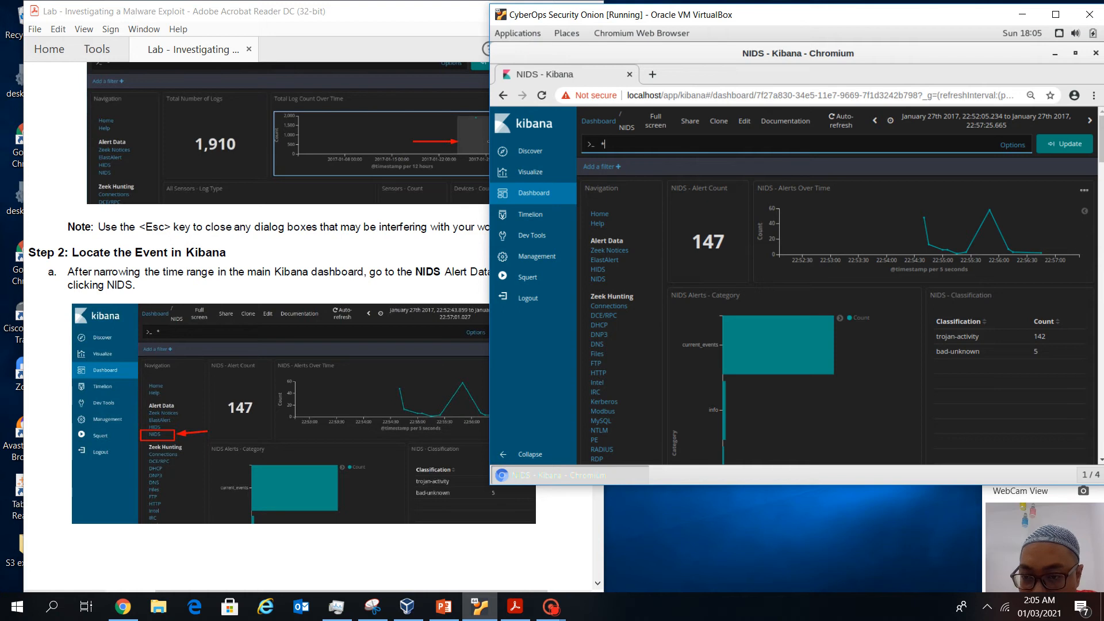
pyautogui.scroll(-3, 281, 322)
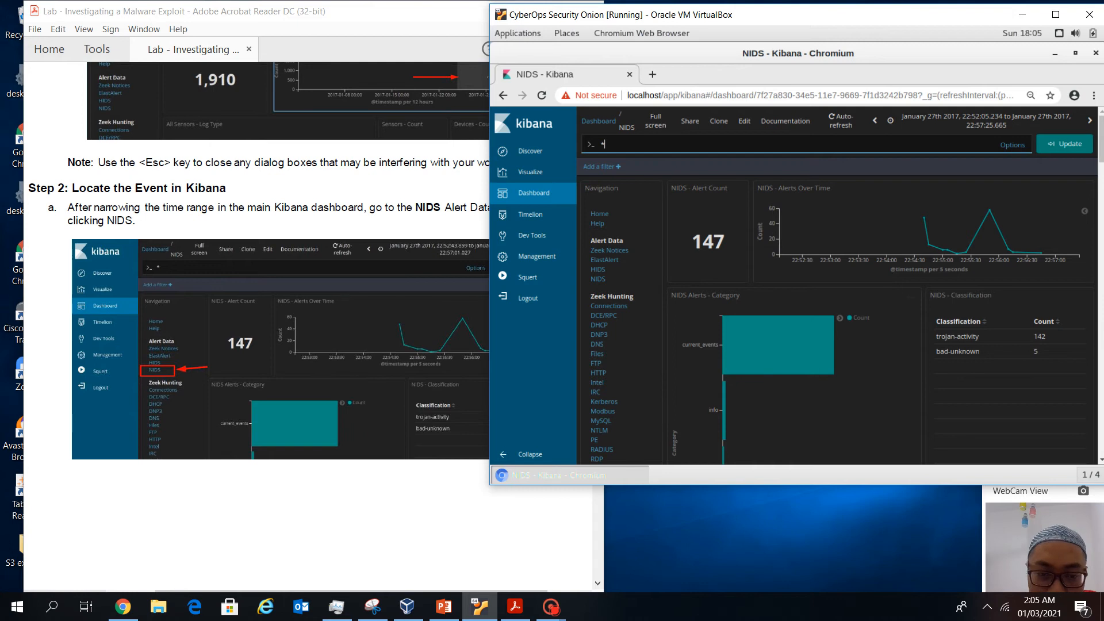
pyautogui.scroll(-15, 259, 322)
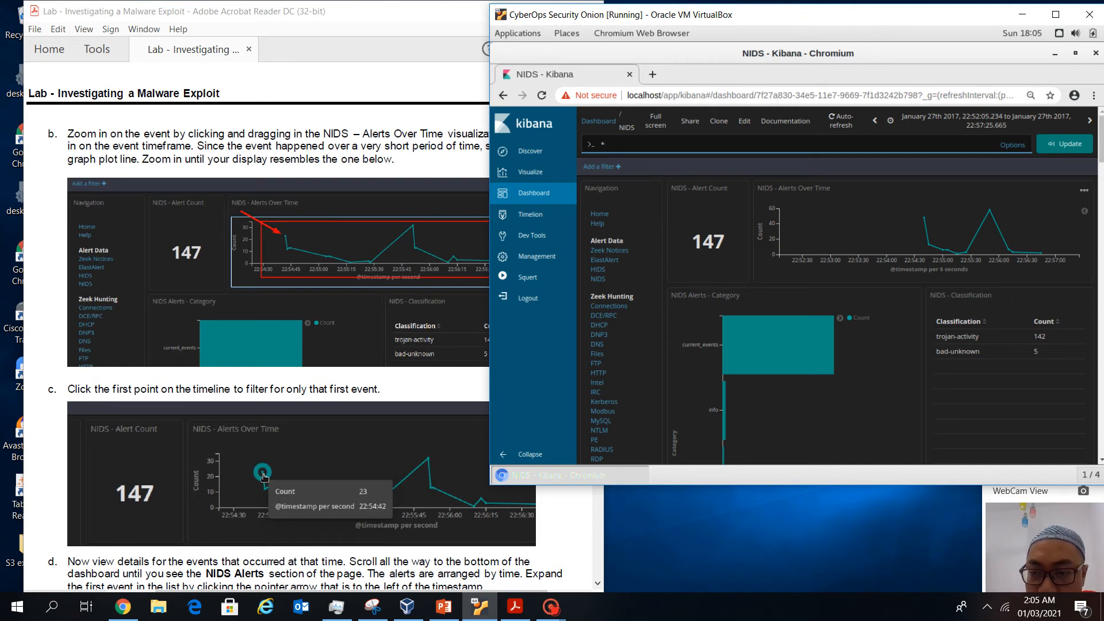
# Zoom the NIDS chart to the 22:53:48–22:56:07 alert burst and reopen the NIDS dashboard
pyautogui.moveTo(875, 230); pyautogui.dragTo(1006, 230)
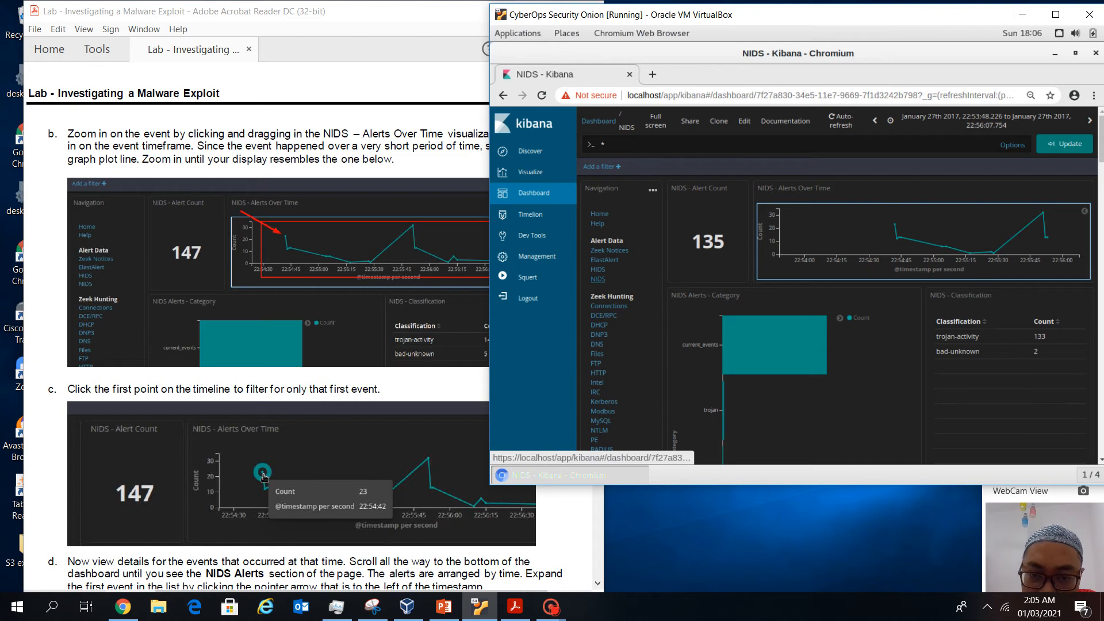
pyautogui.click(598, 279)
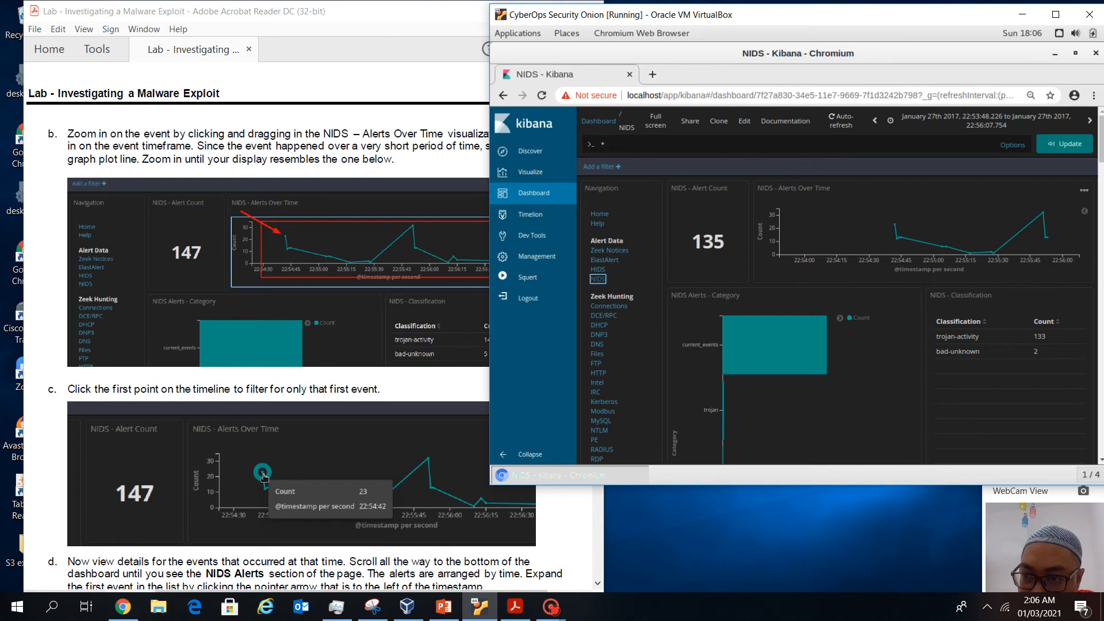
pyautogui.scroll(-1, 345, 311)
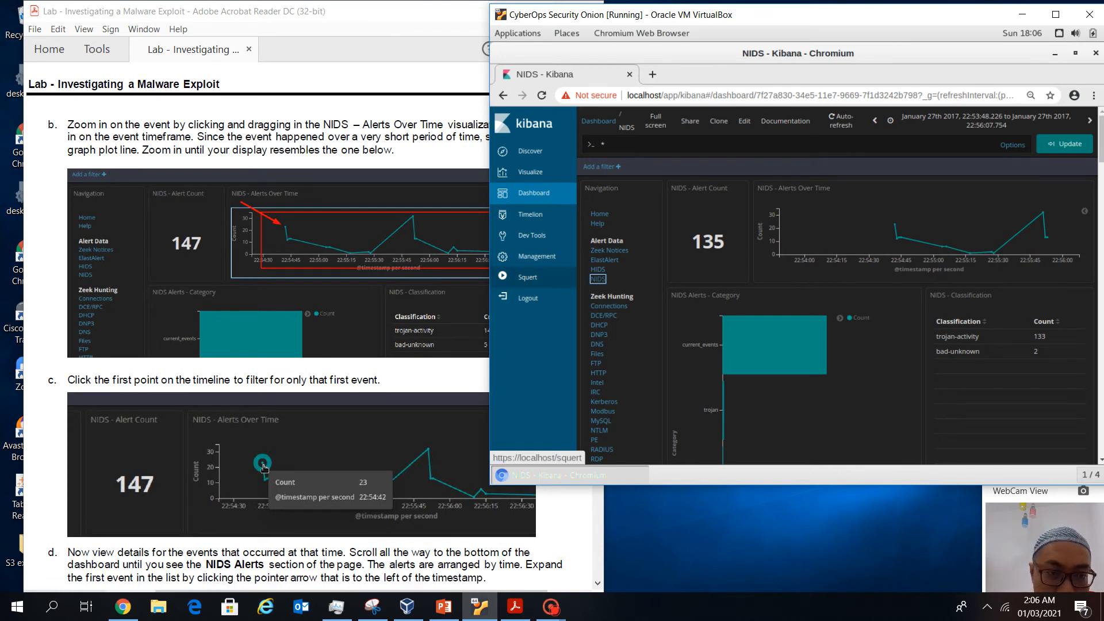
pyautogui.moveTo(894, 225)
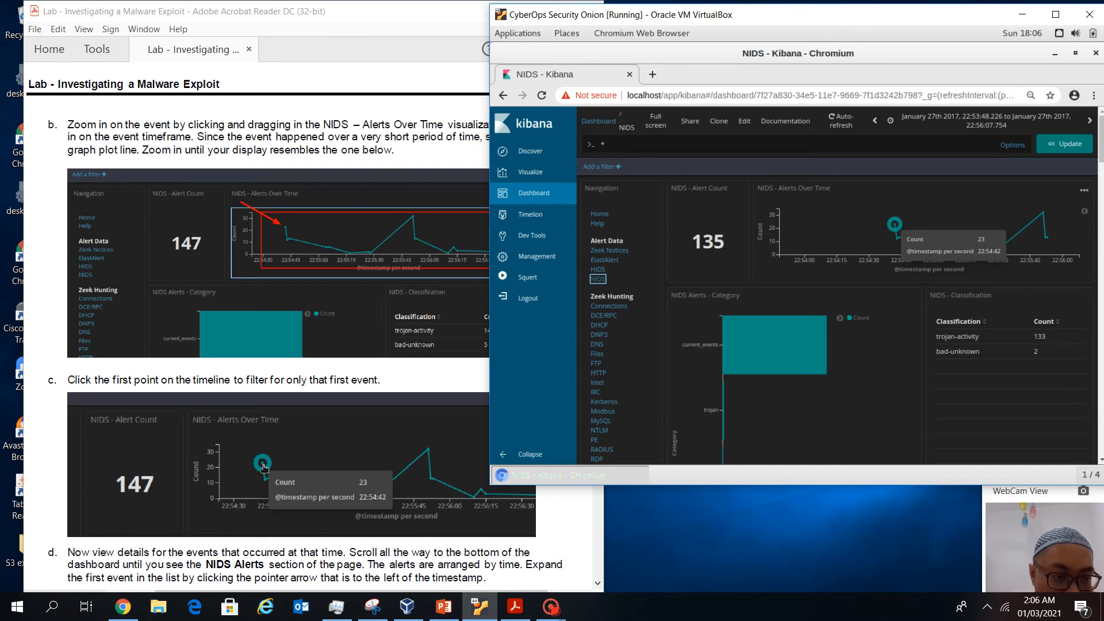
# Filter to the first alert point at 22:54:42, leaving 35 alerts
pyautogui.click(894, 225)
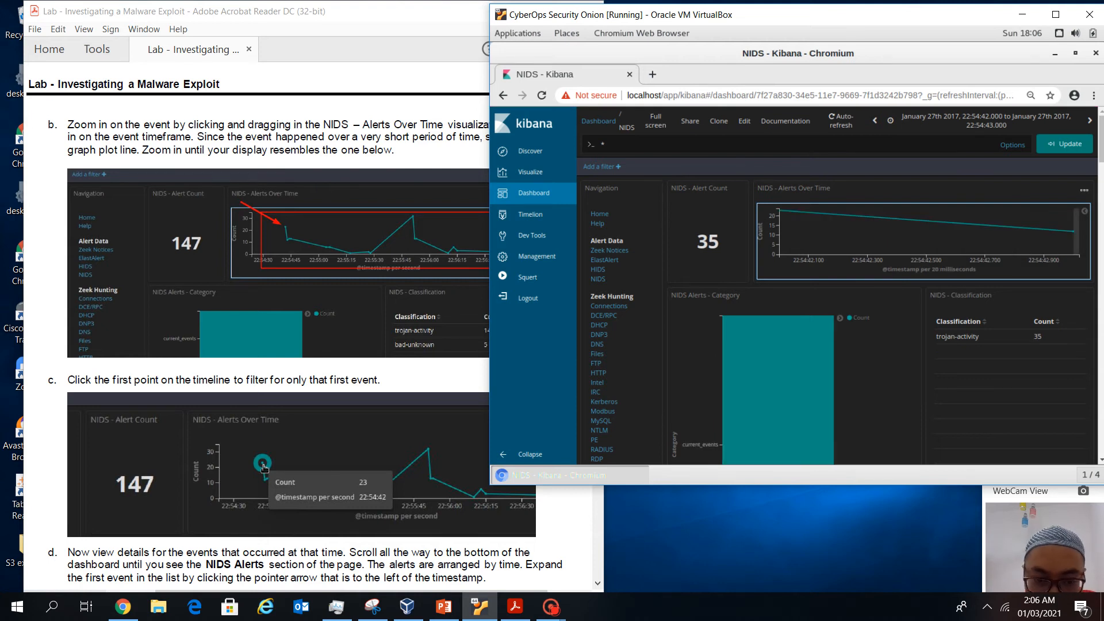
pyautogui.scroll(-3, 293, 328)
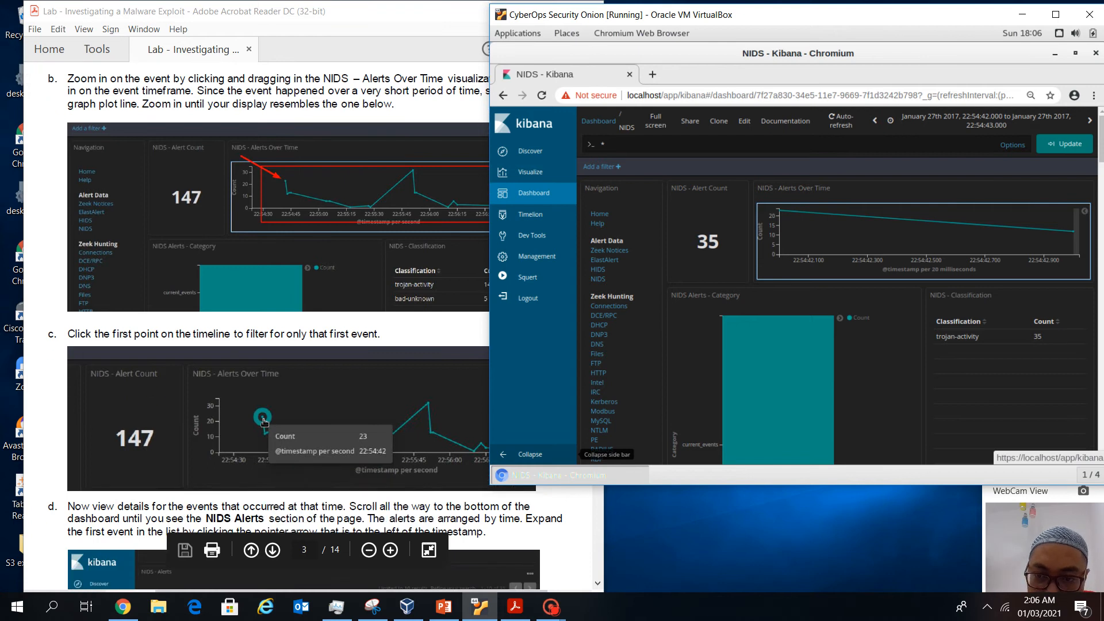
pyautogui.scroll(-5, 294, 328)
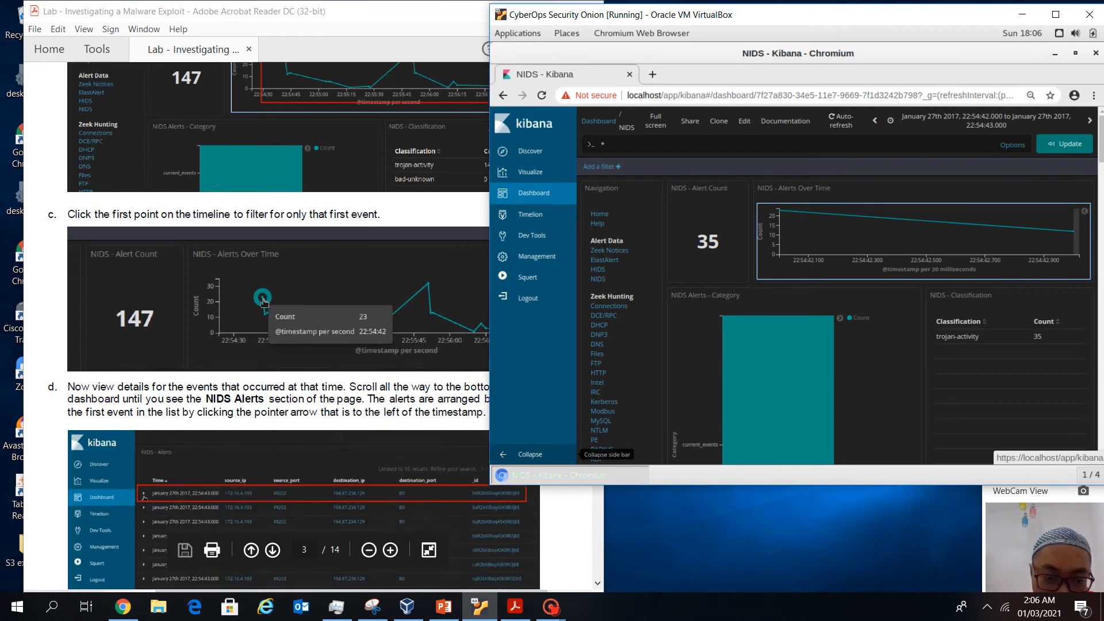
pyautogui.scroll(-2, 276, 322)
pyautogui.scroll(-3, 834, 288)
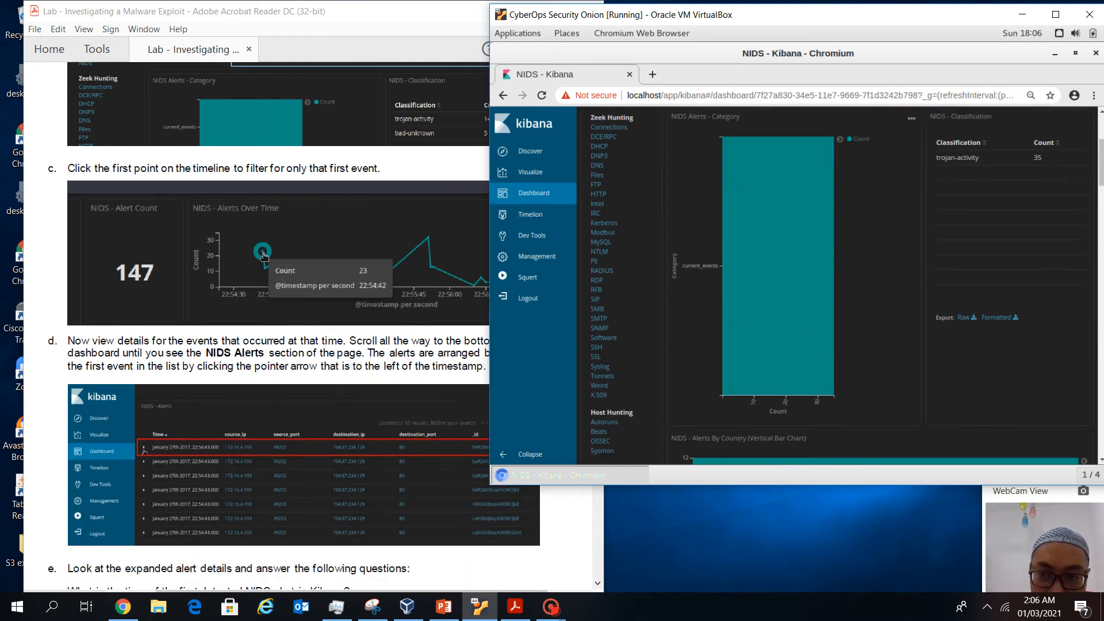
pyautogui.scroll(-8, 834, 288)
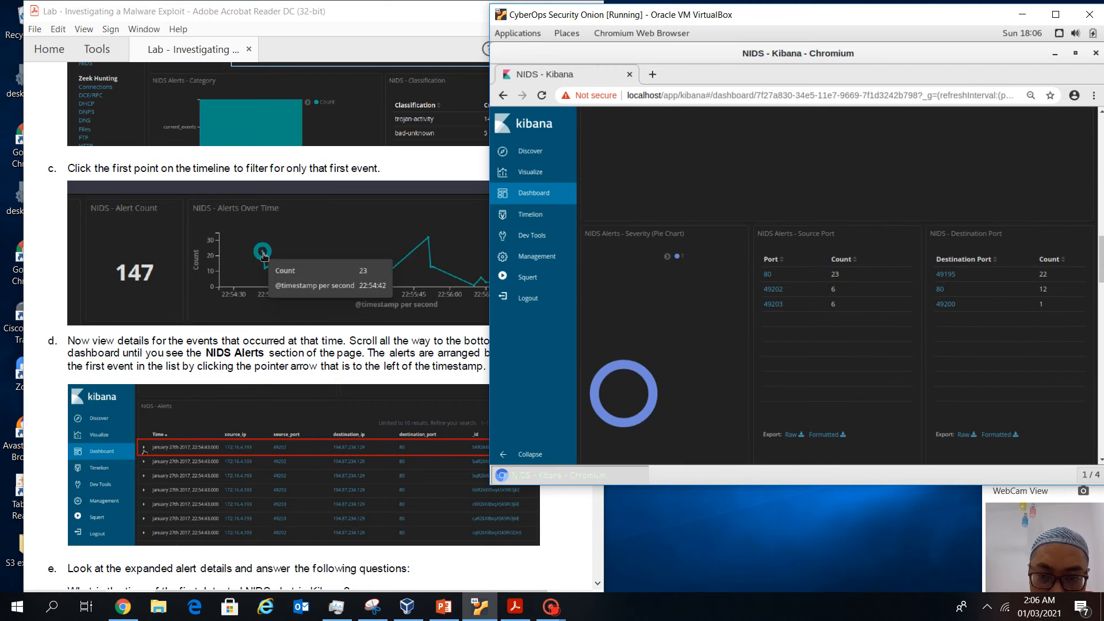
pyautogui.scroll(-2, 834, 288)
# Find the NIDS Alerts table, select the first alert row, then bring up the lab instructions
pyautogui.scroll(6, 834, 287)
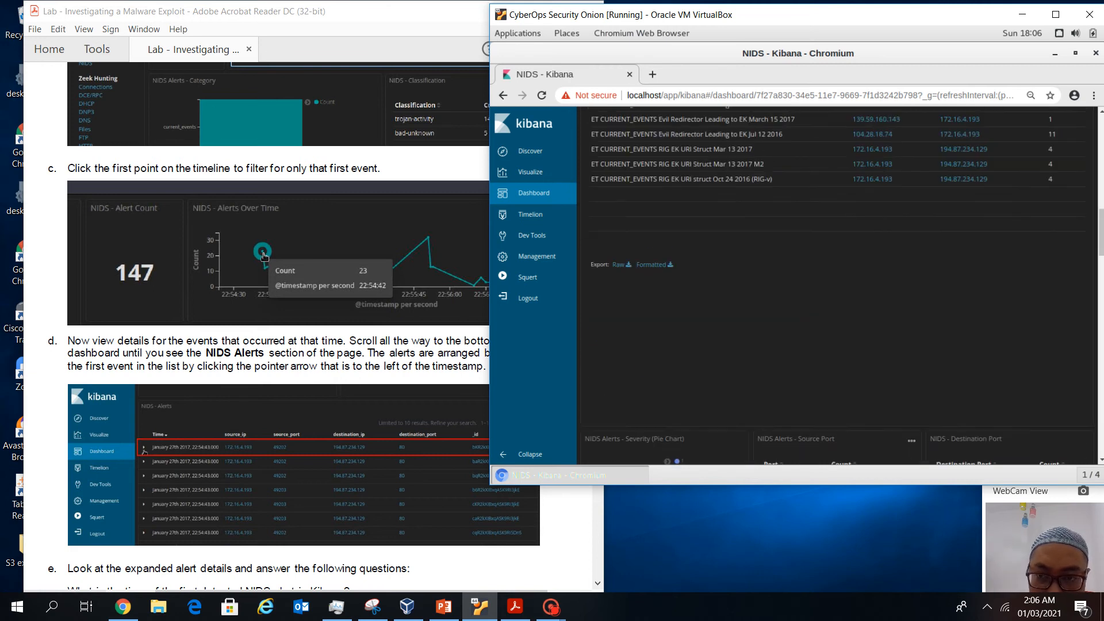
pyautogui.scroll(5, 833, 287)
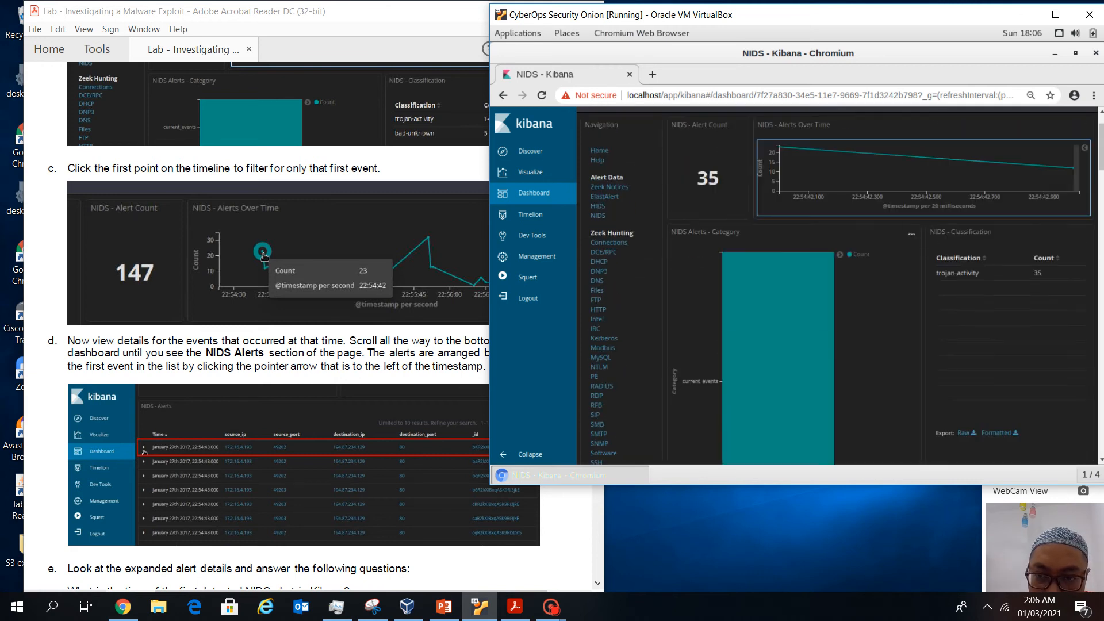
pyautogui.scroll(-10, 834, 288)
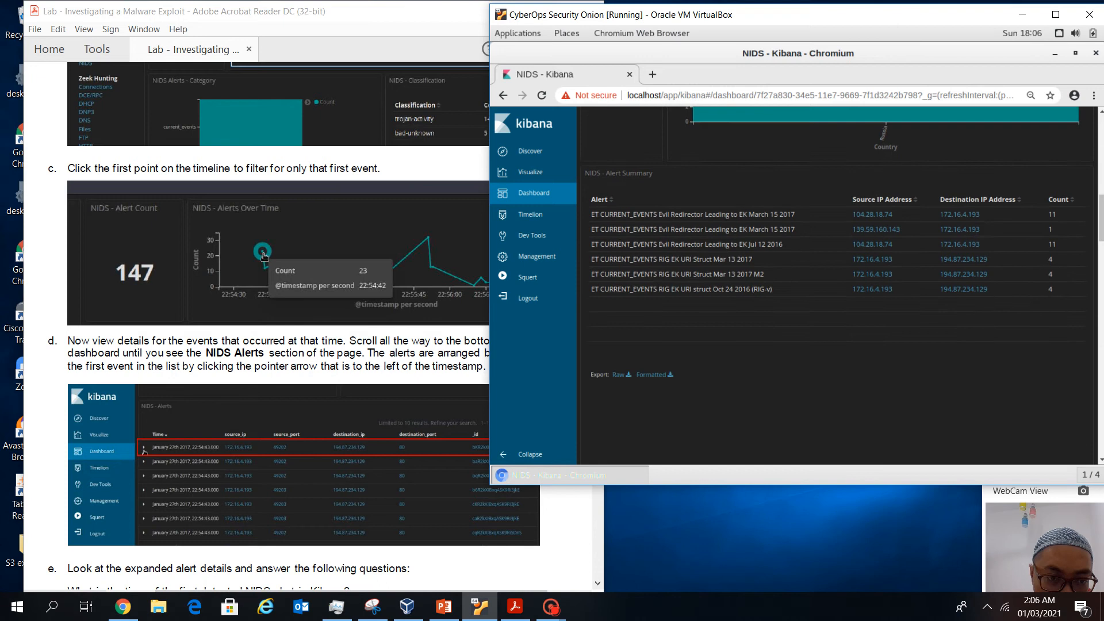
pyautogui.scroll(-8, 833, 288)
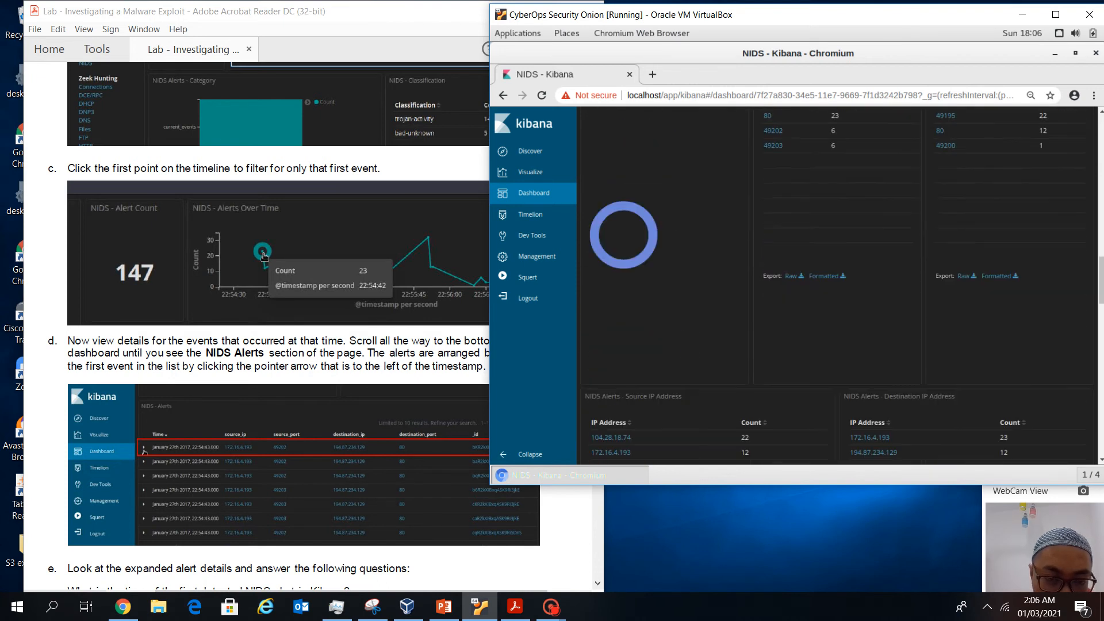
pyautogui.scroll(-4, 908, 334)
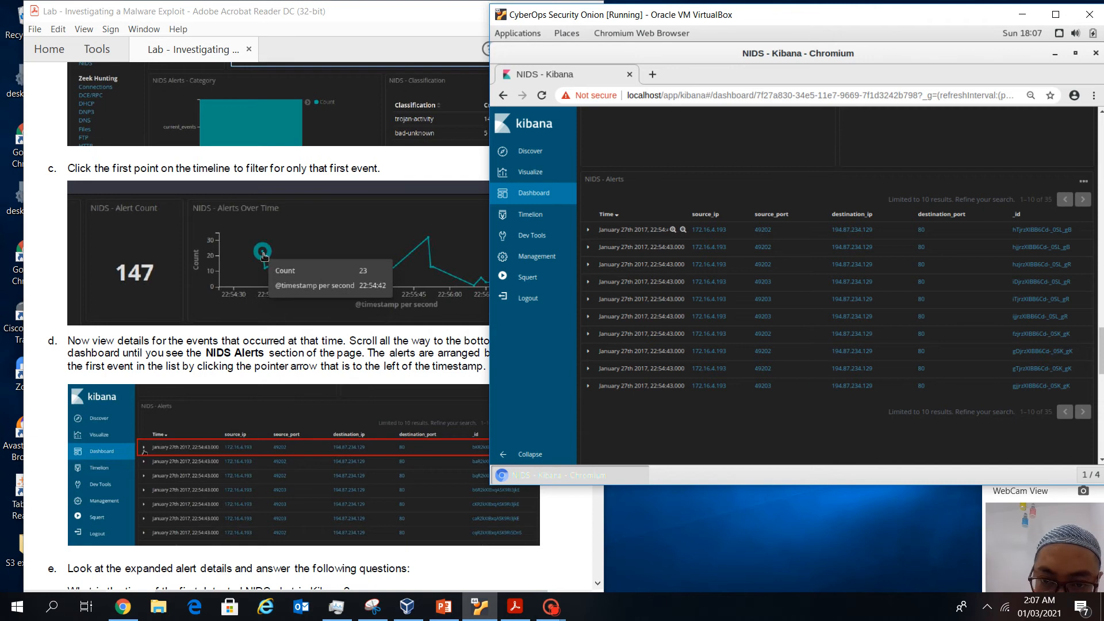
pyautogui.moveTo(598, 230); pyautogui.dragTo(1035, 230)
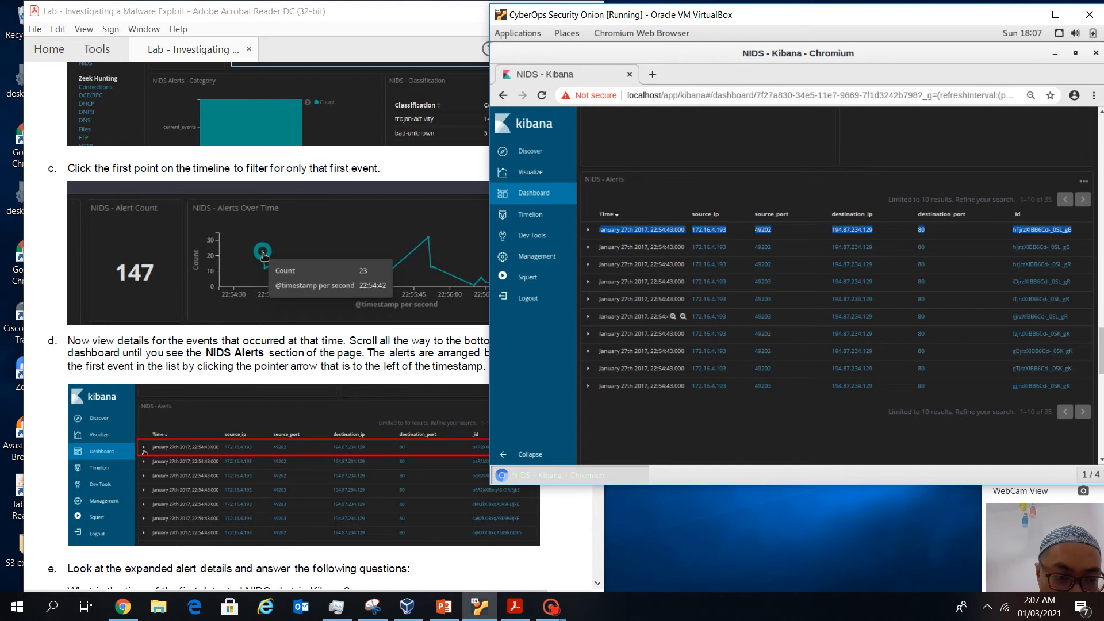
pyautogui.click(329, 366)
# Show the lab's first-alert-time question, shift Acrobat left, and expand Kibana's first RIG EK alert
pyautogui.scroll(-10, 330, 366)
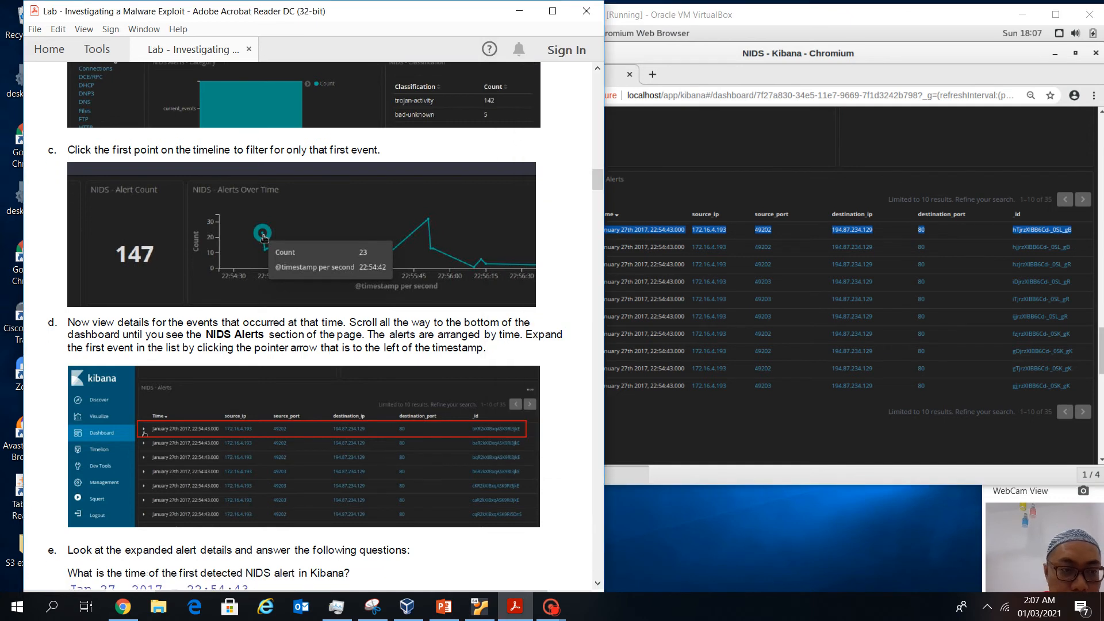
pyautogui.scroll(10, 313, 333)
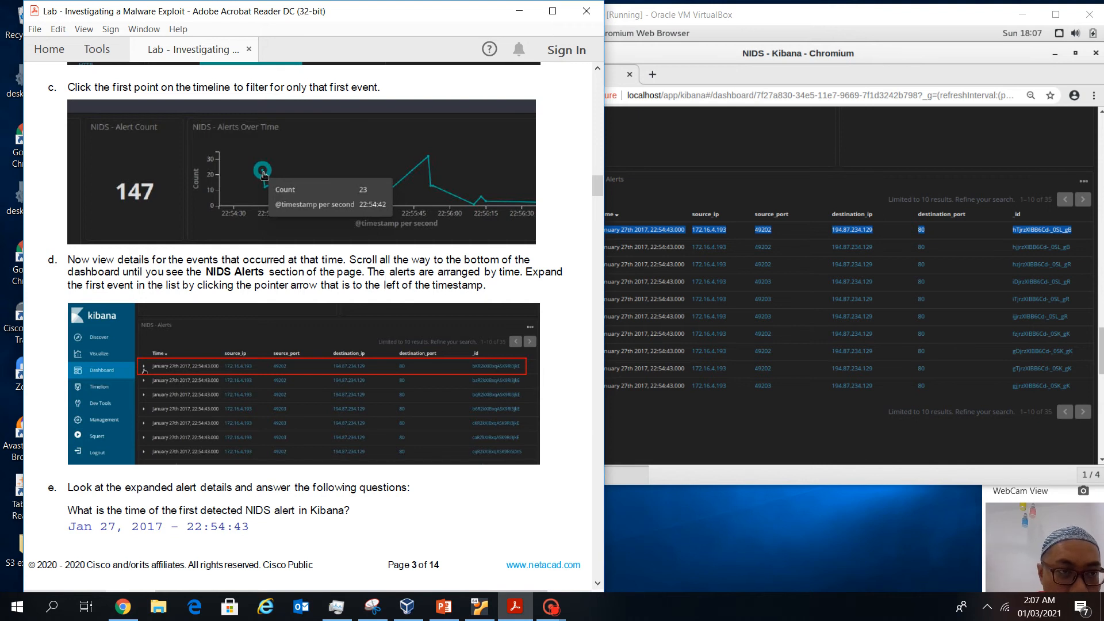
pyautogui.moveTo(174, 12); pyautogui.dragTo(149, 11)
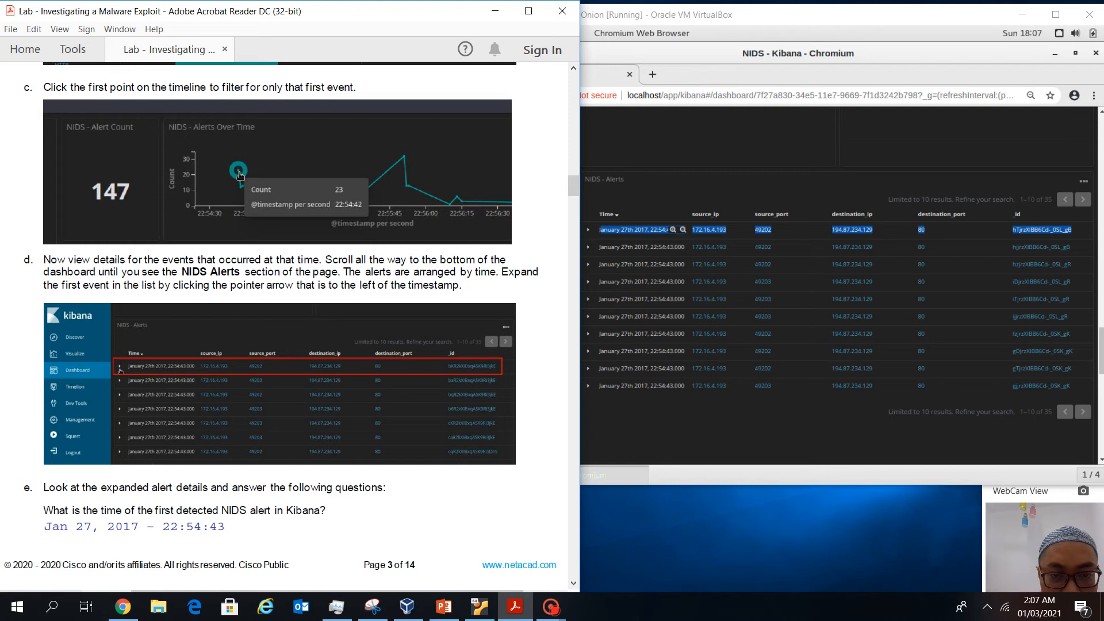
pyautogui.click(588, 229)
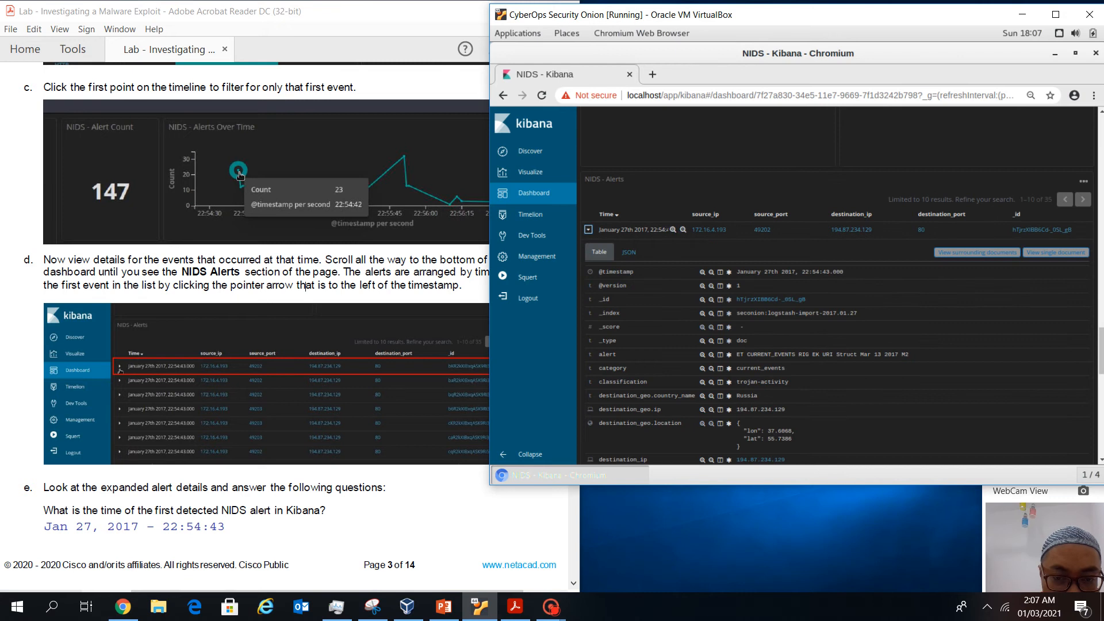
# Inspect the expanded alert, highlighting its classification and the Russia destination country
pyautogui.scroll(-1, 248, 379)
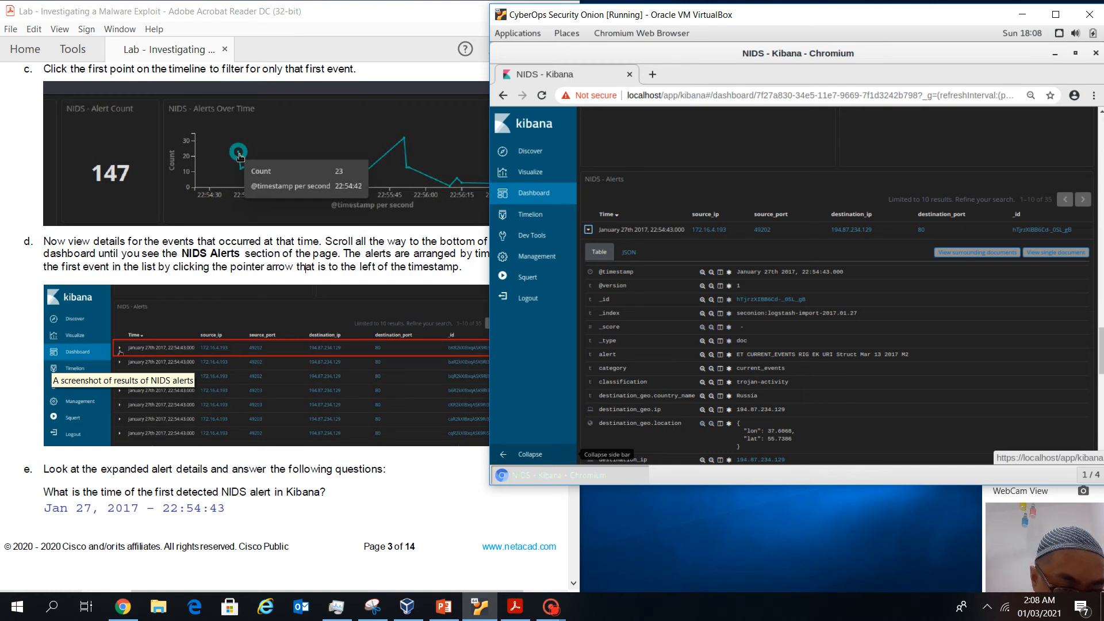
pyautogui.click(132, 508)
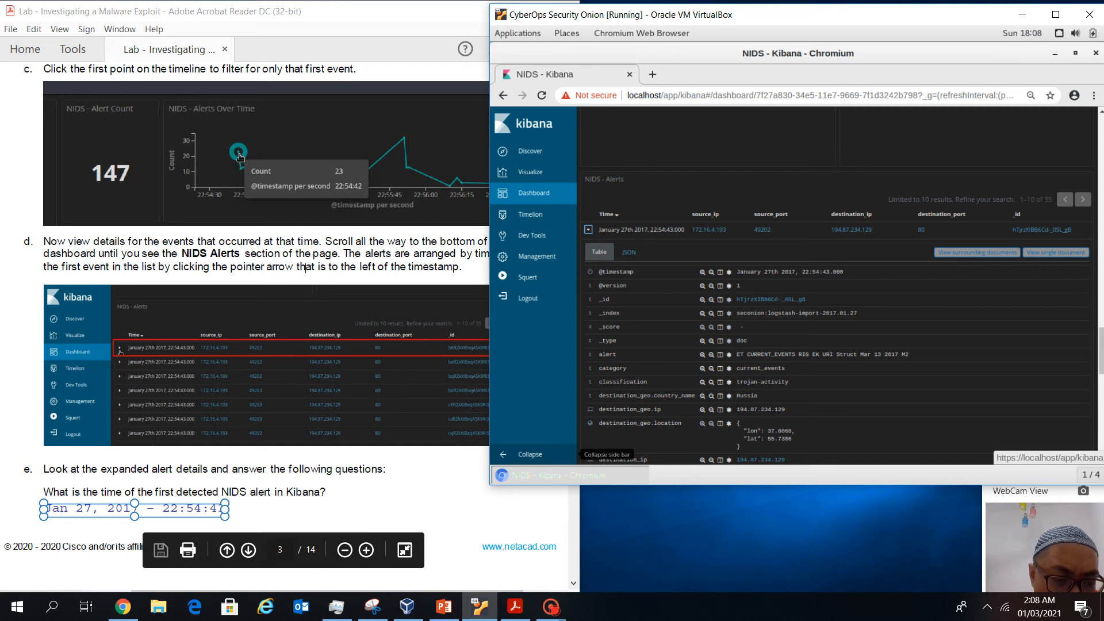
pyautogui.scroll(-8, 306, 267)
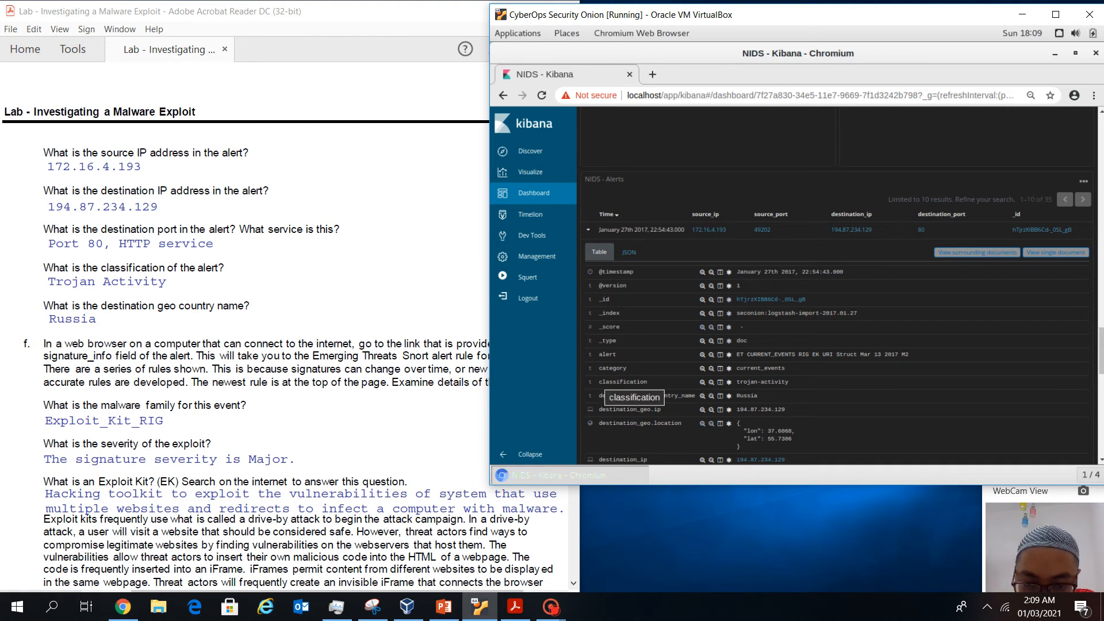
pyautogui.moveTo(598, 382); pyautogui.dragTo(644, 382)
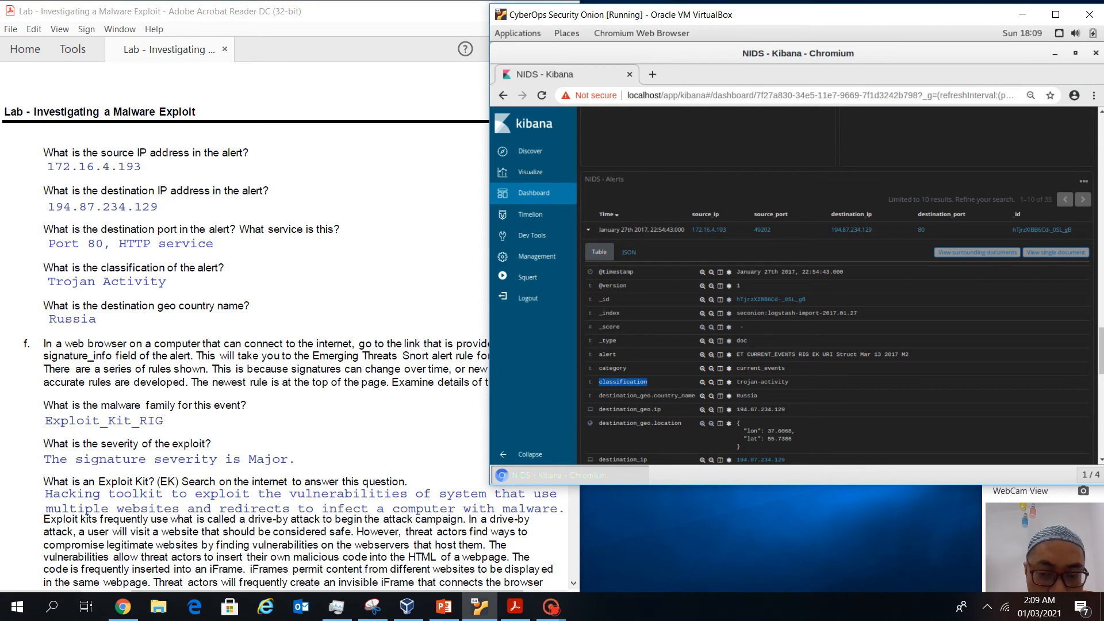
pyautogui.scroll(-3, 837, 316)
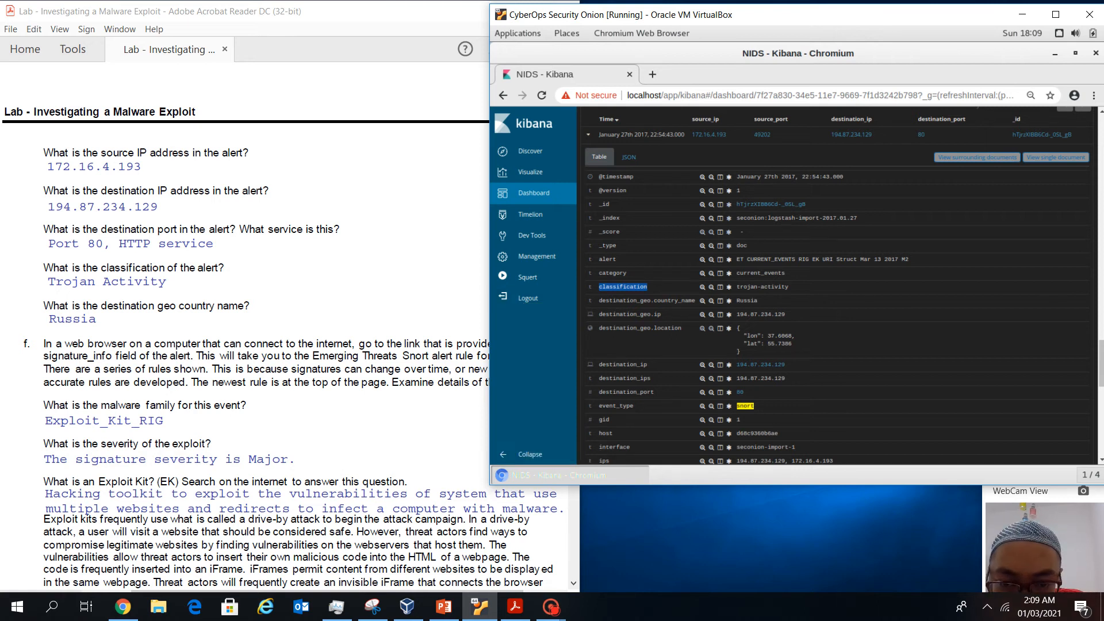
pyautogui.moveTo(598, 300); pyautogui.dragTo(695, 300)
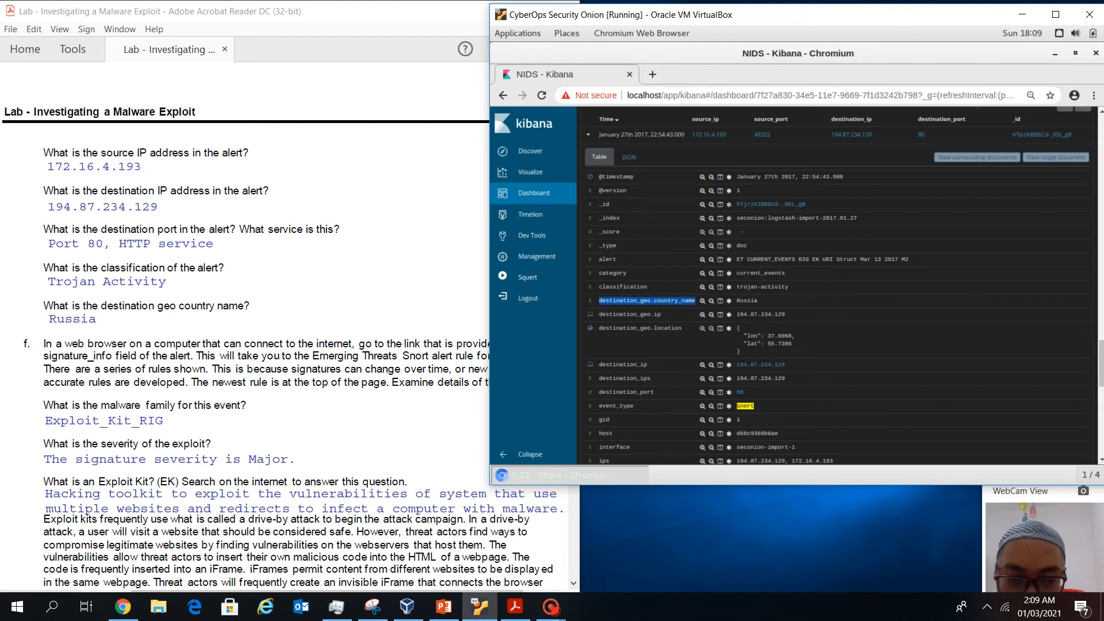
pyautogui.click(695, 301)
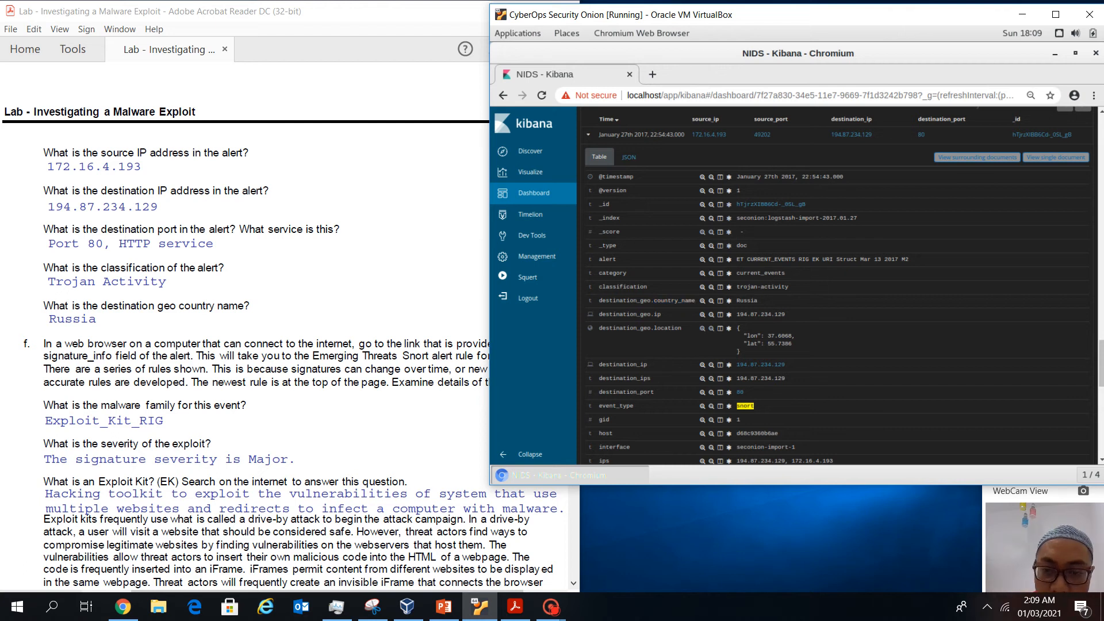
pyautogui.moveTo(758, 301); pyautogui.dragTo(747, 301)
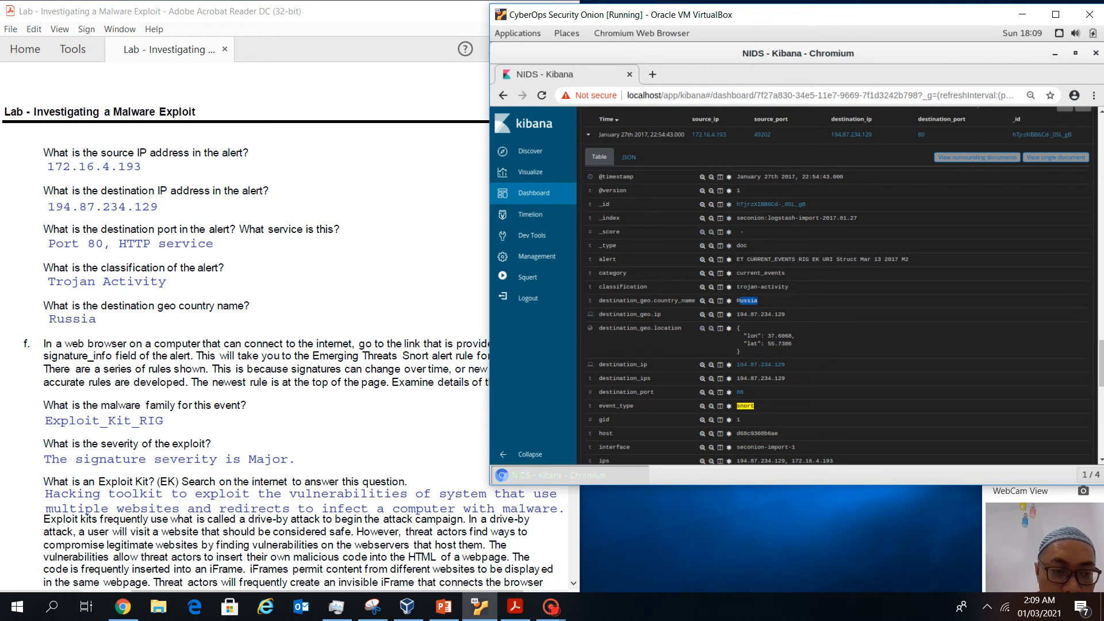
# Read the worksheet's note that signatures change over time and to examine the rule
pyautogui.scroll(-1, 88, 510)
pyautogui.scroll(1, 88, 511)
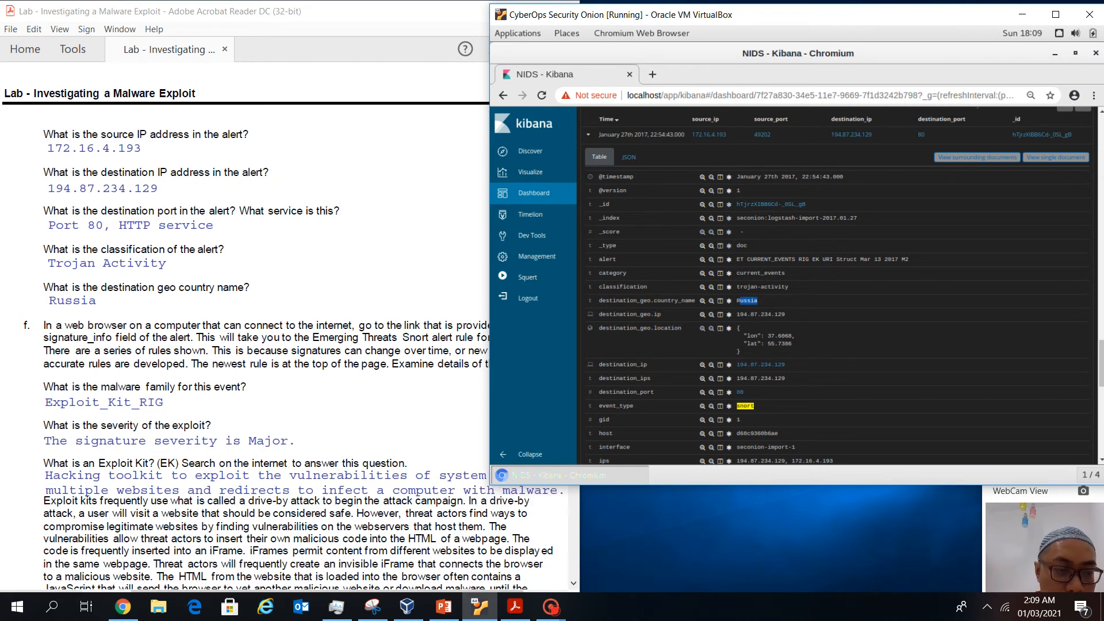
pyautogui.scroll(5, 280, 322)
pyautogui.scroll(-5, 280, 322)
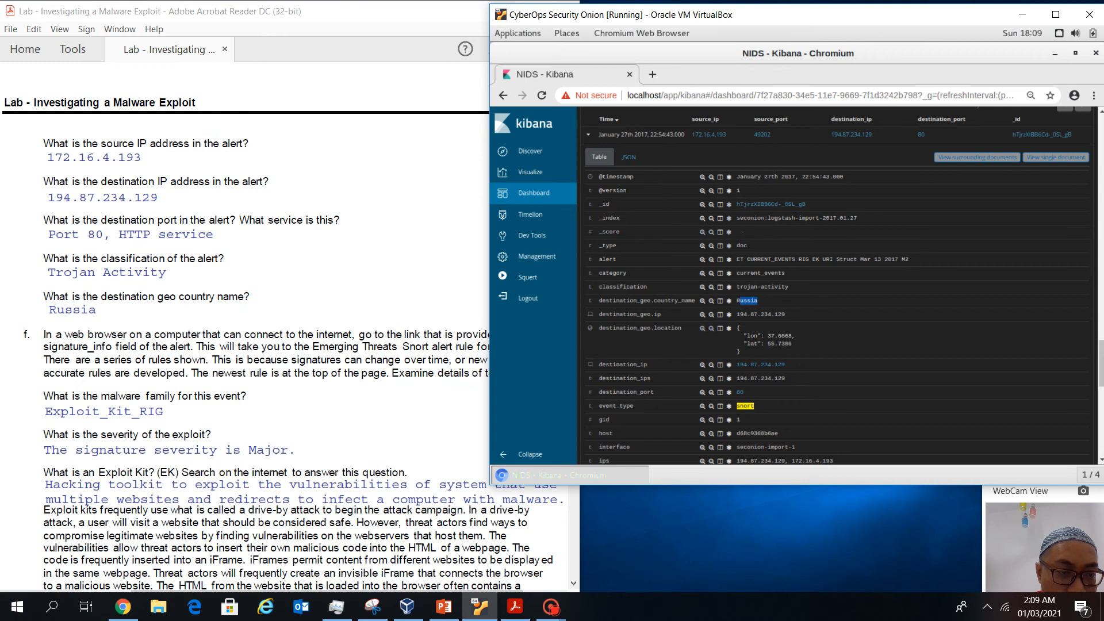
pyautogui.click(88, 509)
pyautogui.scroll(-3, 87, 449)
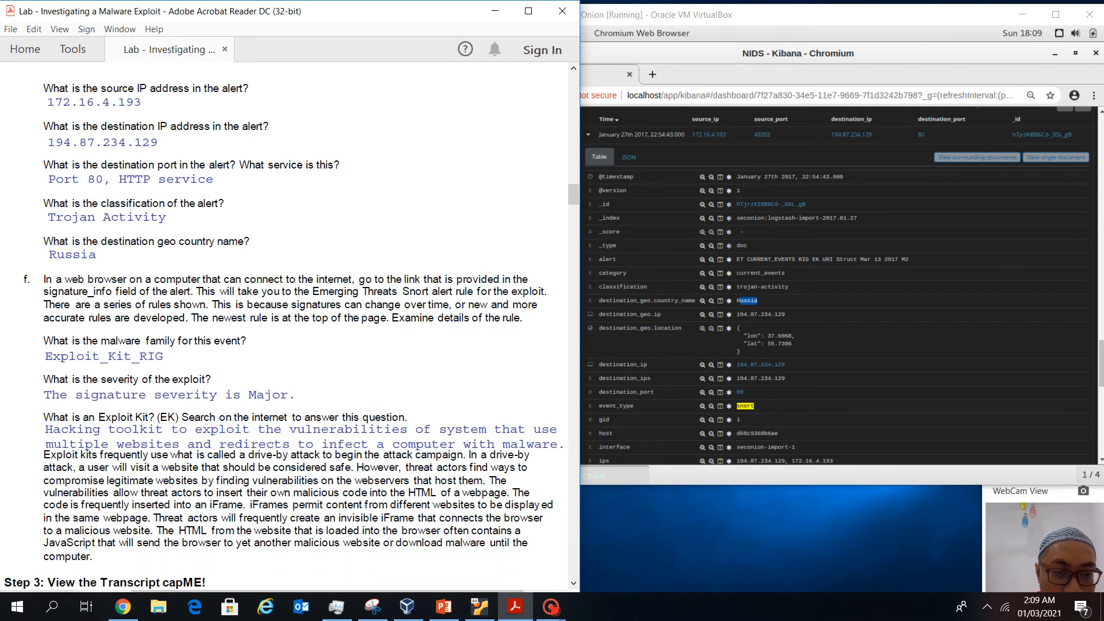
pyautogui.scroll(-3, 292, 328)
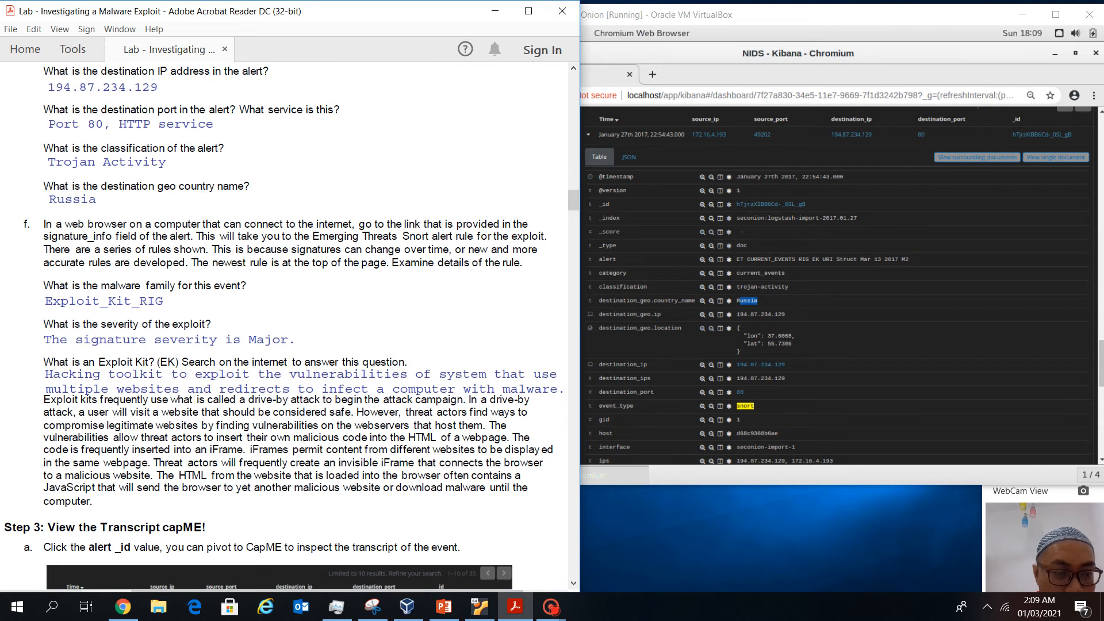
pyautogui.moveTo(212, 249); pyautogui.dragTo(434, 262)
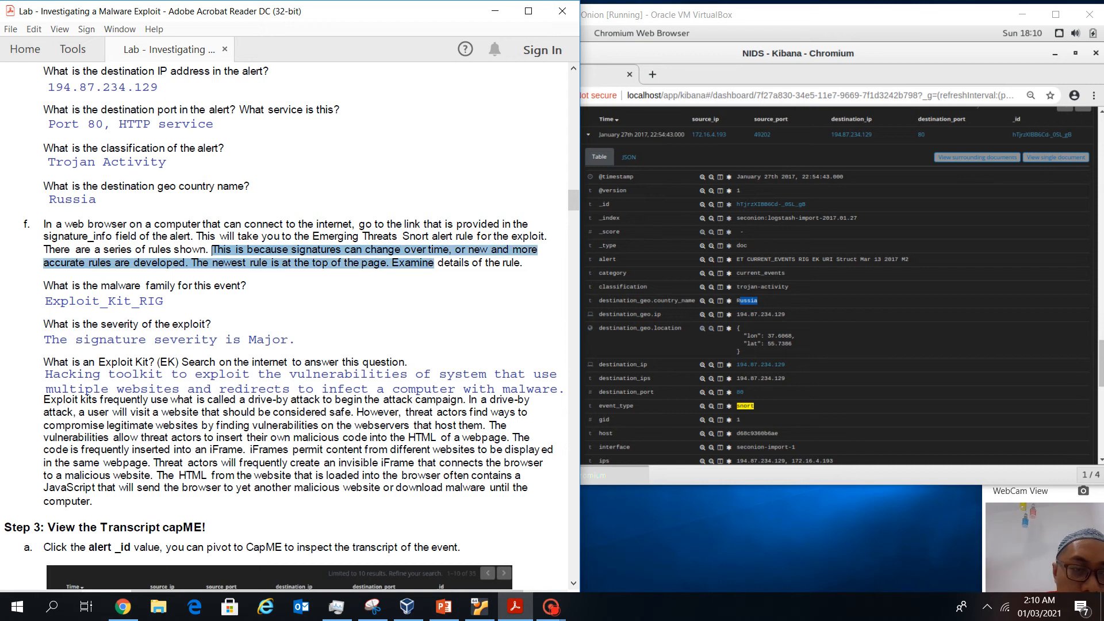
pyautogui.moveTo(434, 262); pyautogui.dragTo(520, 262)
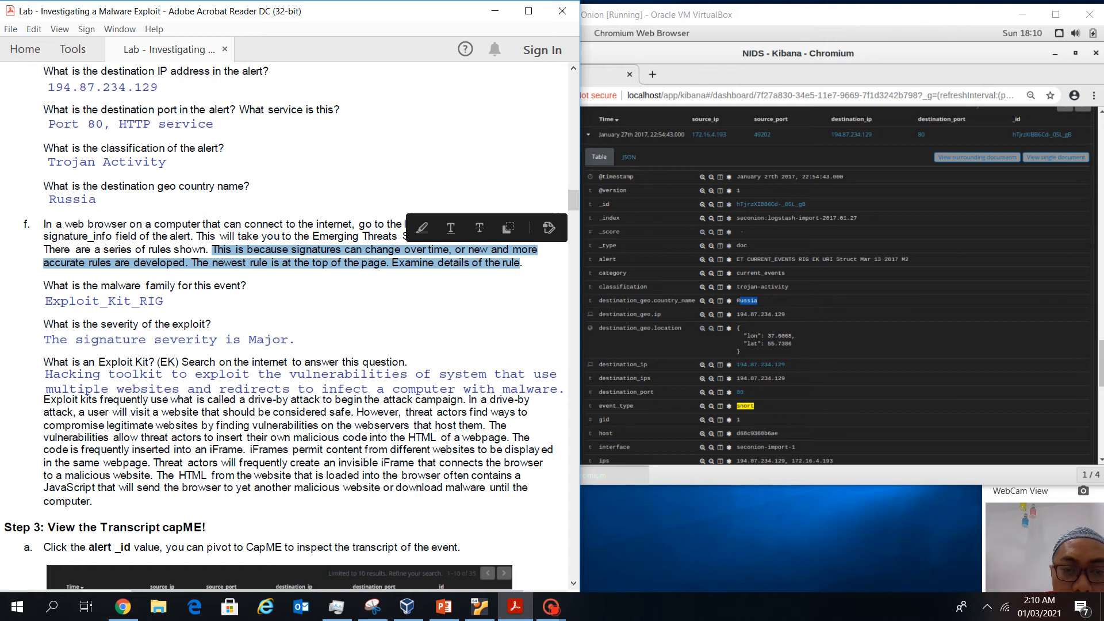
pyautogui.click(88, 392)
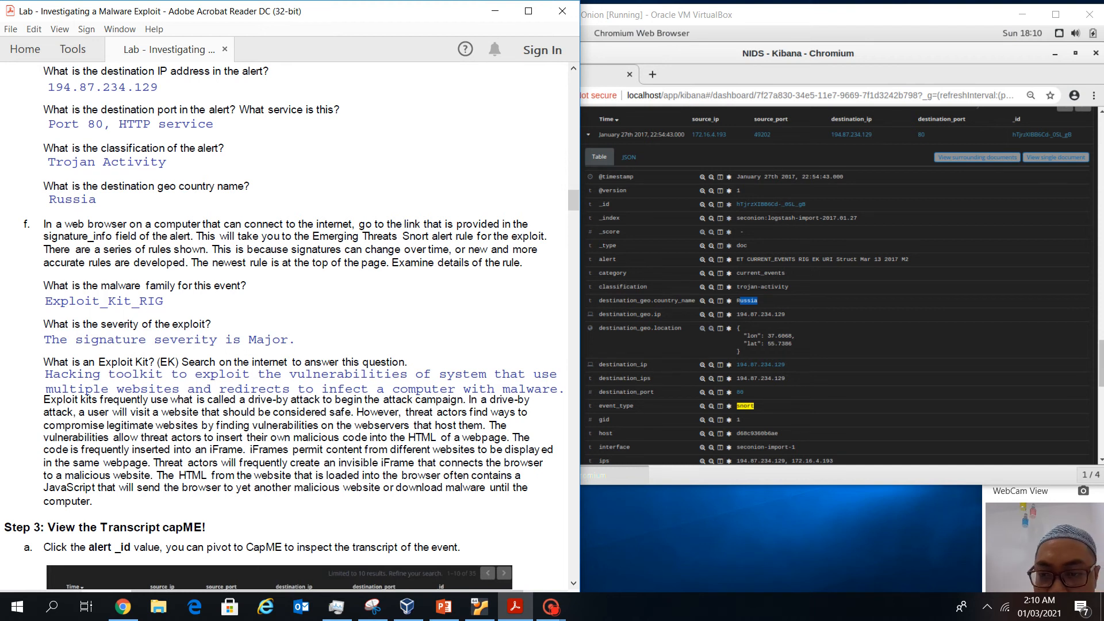
# Open the alert's Emerging Threats rule page from the signature_info link
pyautogui.scroll(-5, 834, 288)
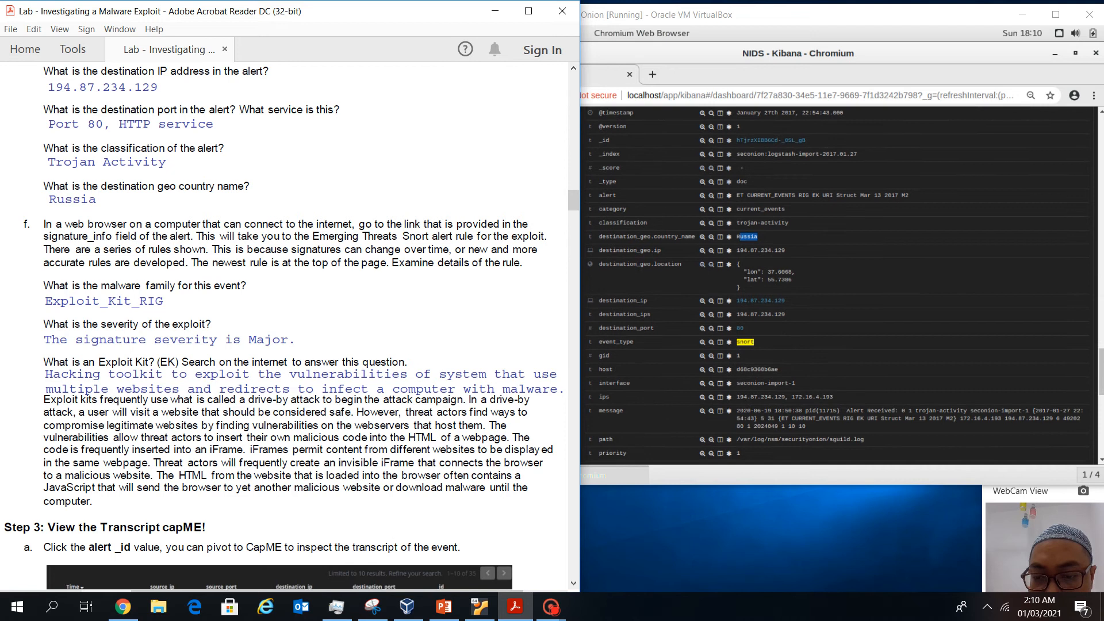
pyautogui.scroll(-1, 833, 288)
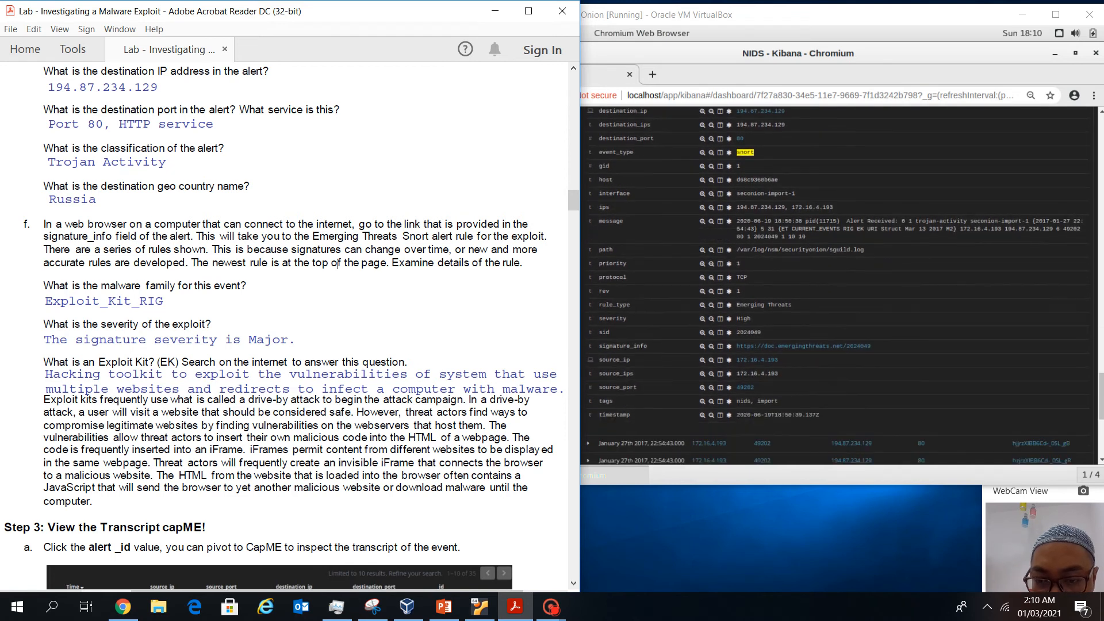
pyautogui.click(804, 345)
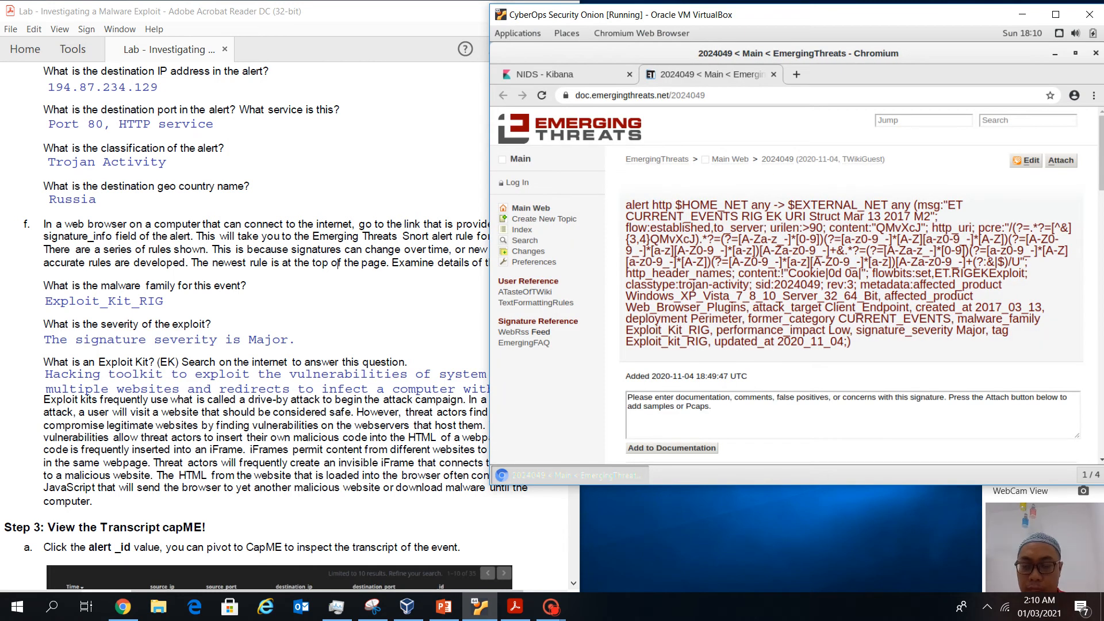
pyautogui.scroll(-10, 851, 287)
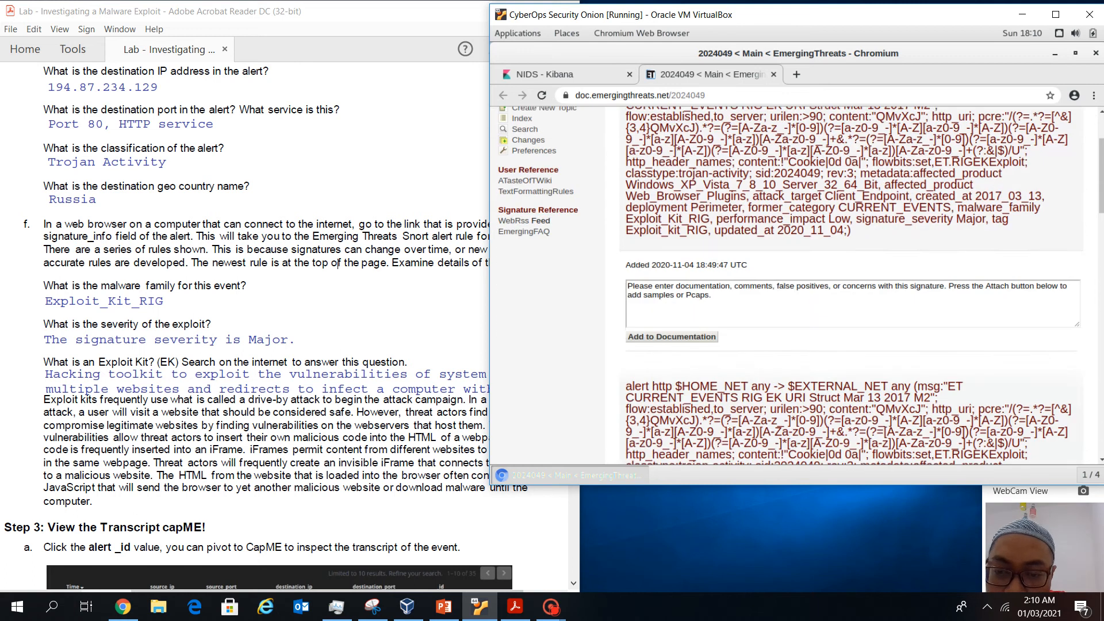
pyautogui.scroll(-6, 851, 284)
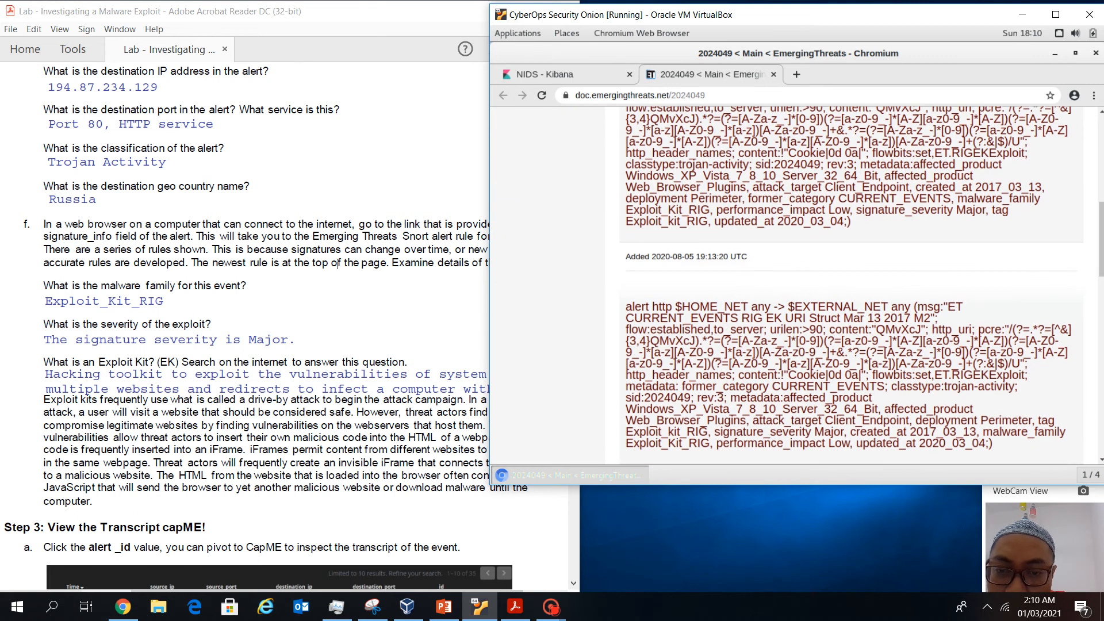
pyautogui.scroll(-5, 851, 287)
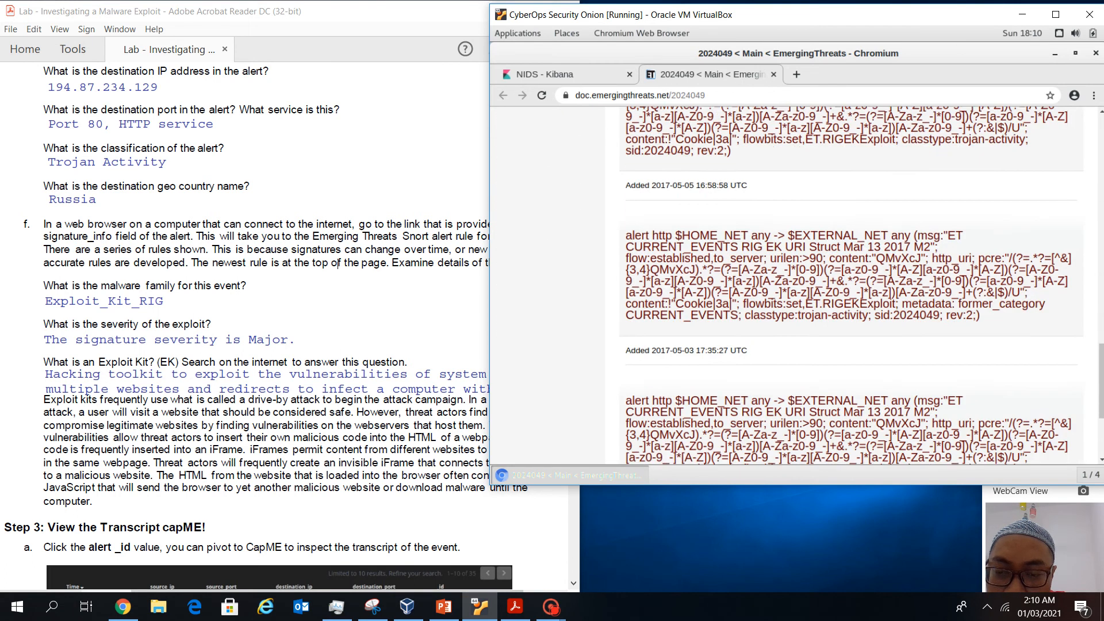
pyautogui.scroll(1, 851, 287)
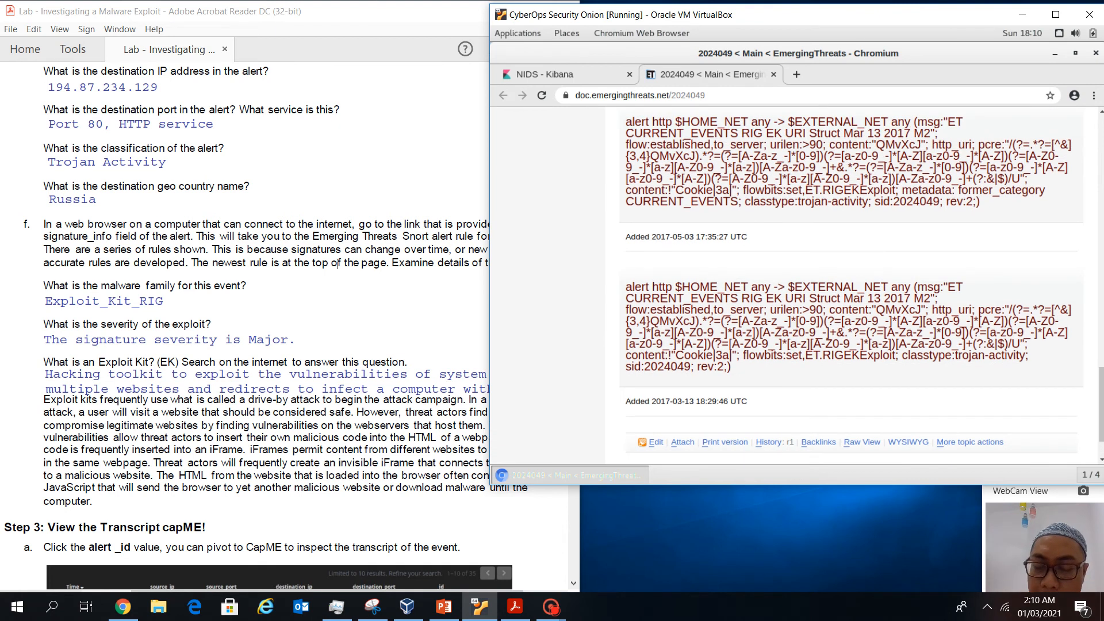
pyautogui.scroll(6, 851, 285)
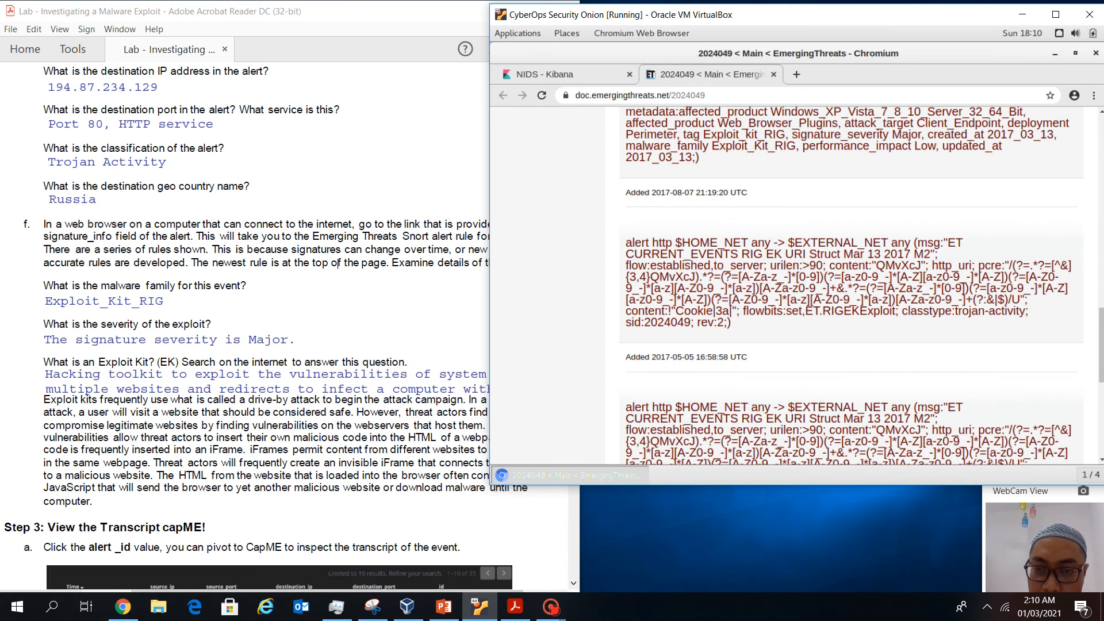
pyautogui.scroll(5, 851, 284)
pyautogui.scroll(8, 851, 284)
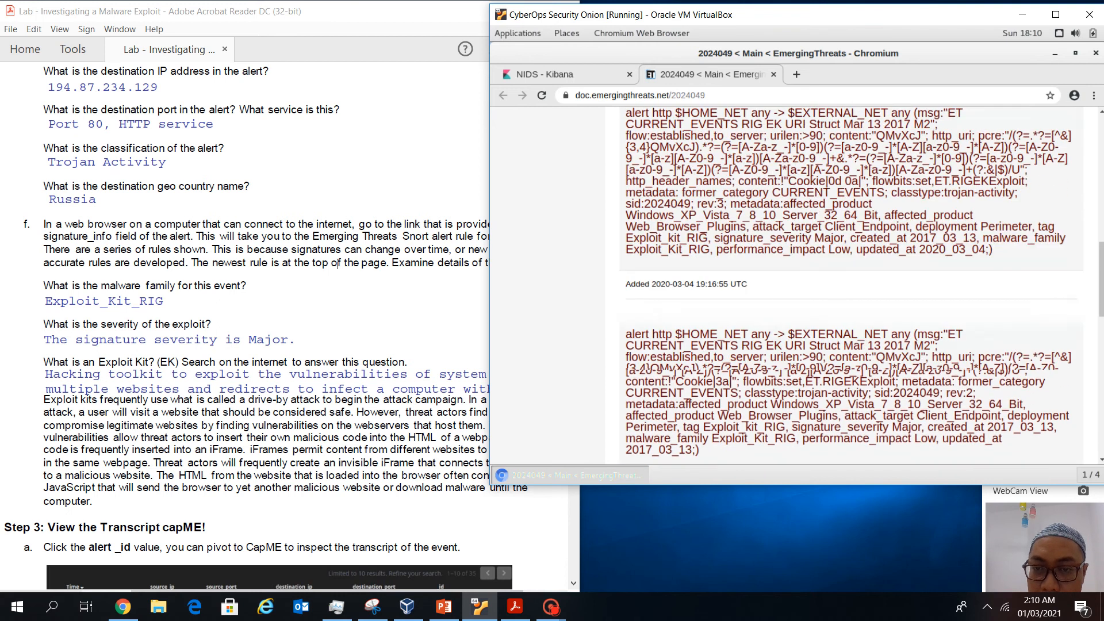
pyautogui.scroll(5, 851, 285)
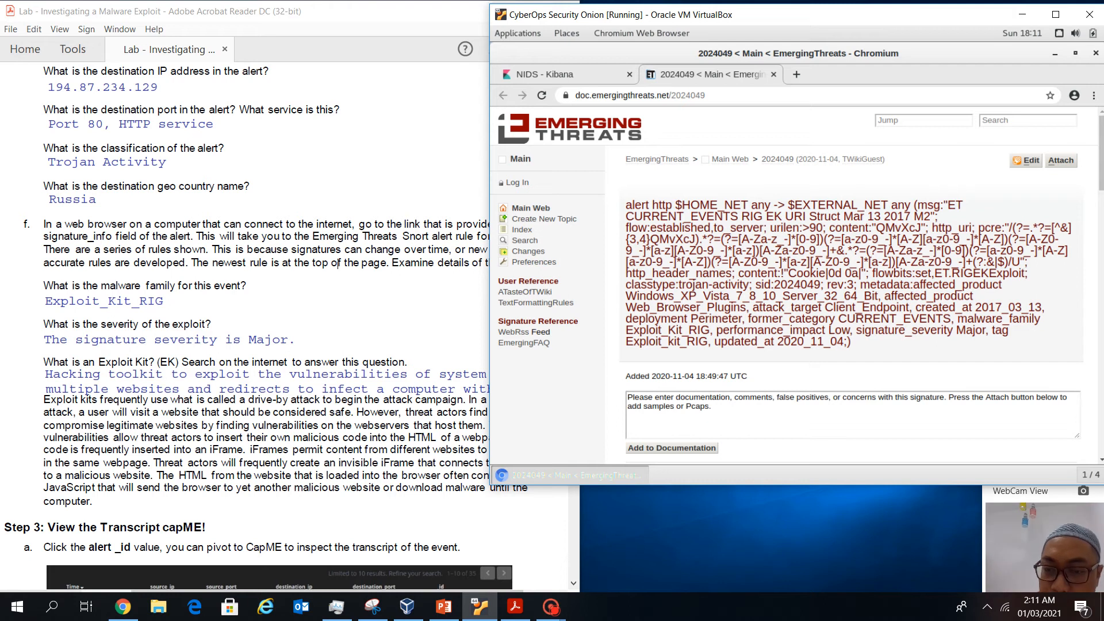
pyautogui.moveTo(851, 342); pyautogui.dragTo(626, 204)
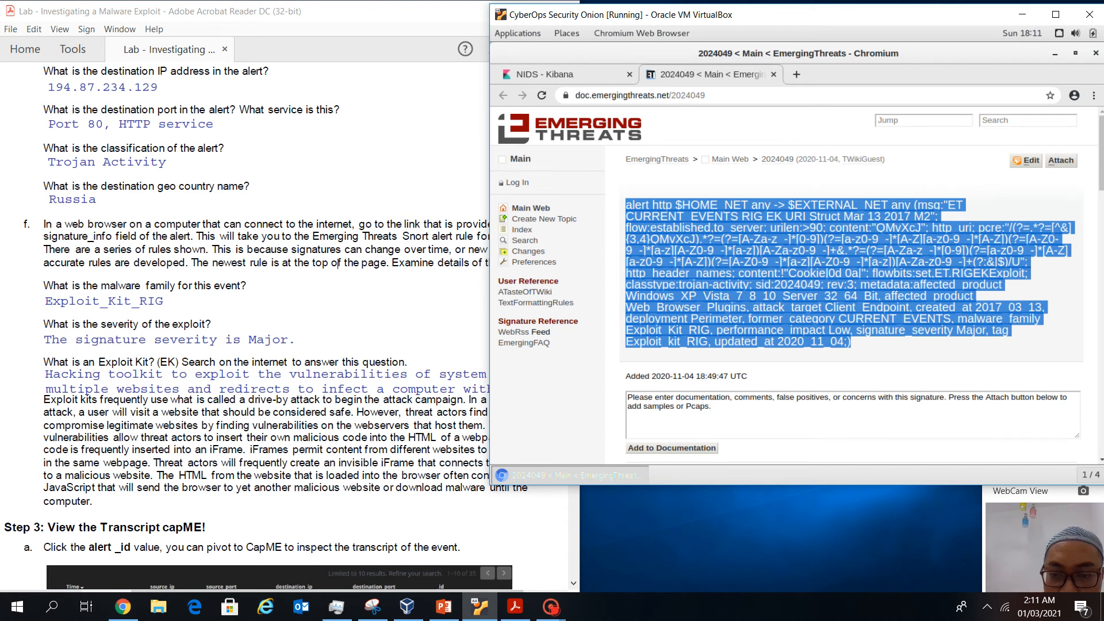
pyautogui.click(338, 262)
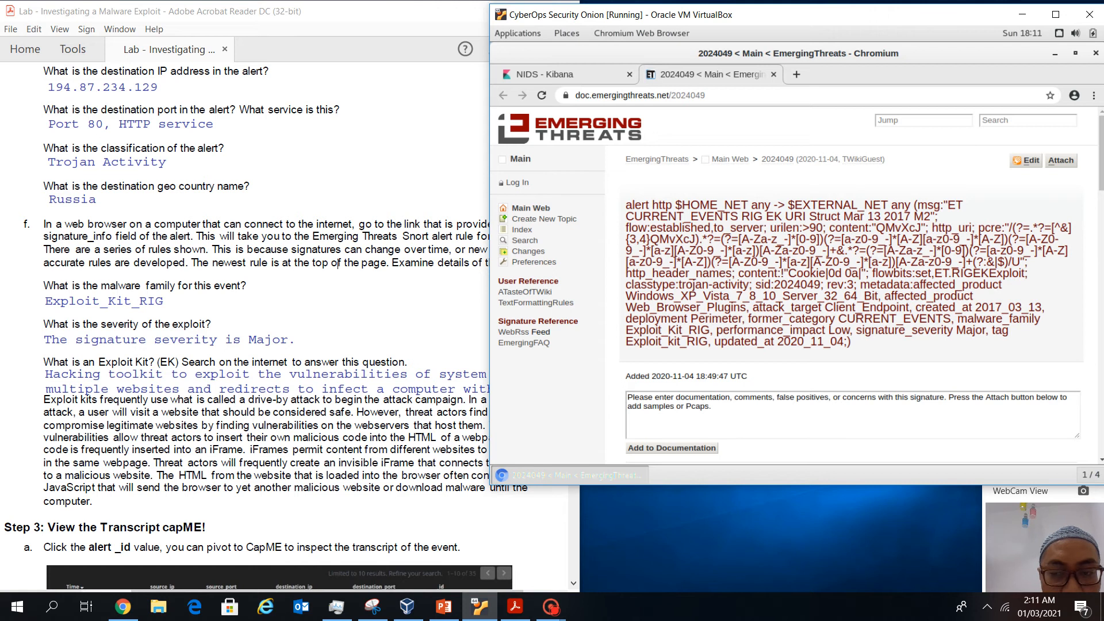
pyautogui.moveTo(957, 318); pyautogui.dragTo(717, 330)
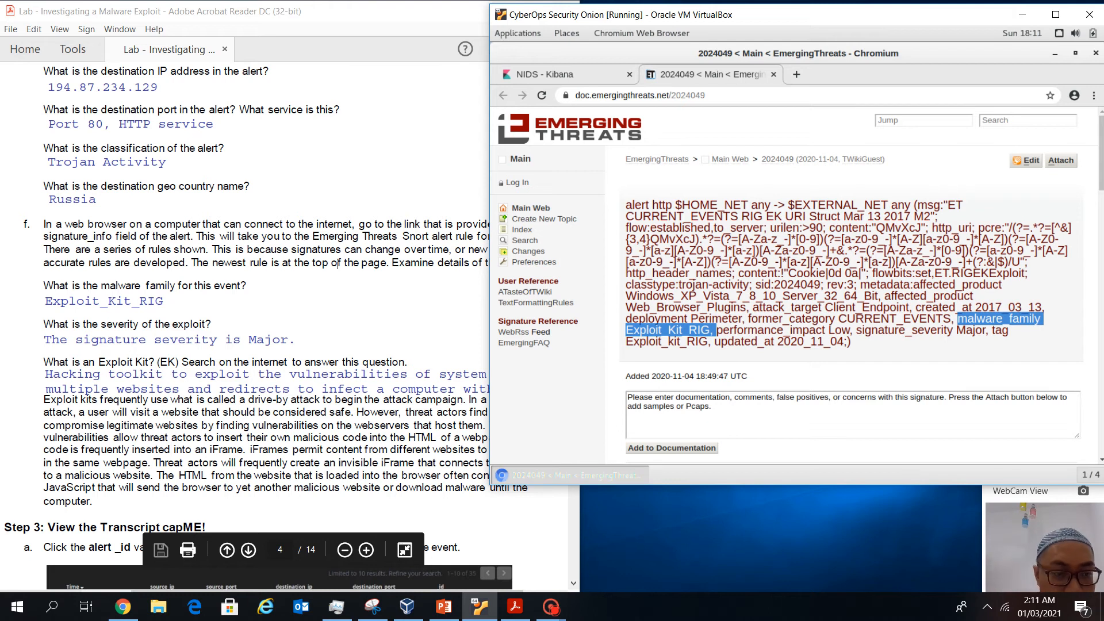
pyautogui.click(856, 331)
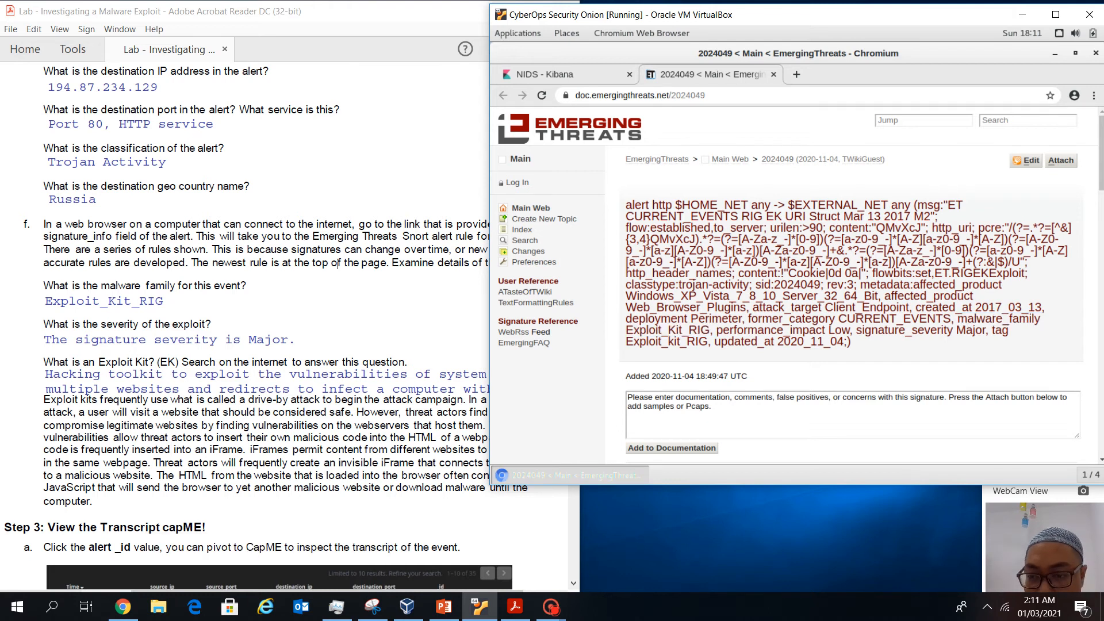
pyautogui.moveTo(862, 331); pyautogui.dragTo(976, 330)
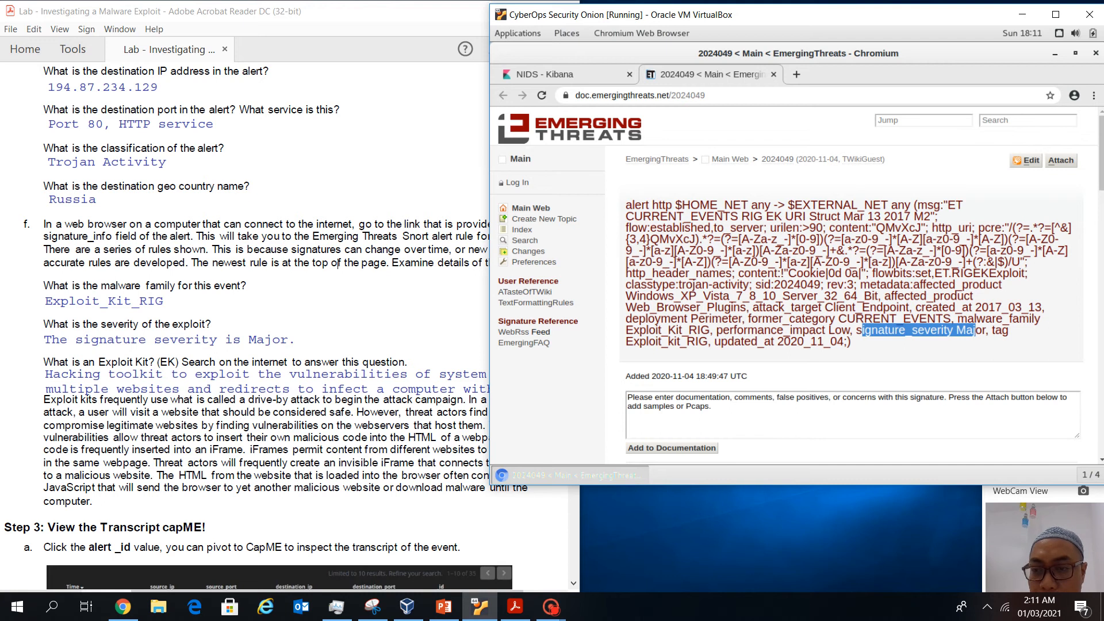
pyautogui.click(975, 330)
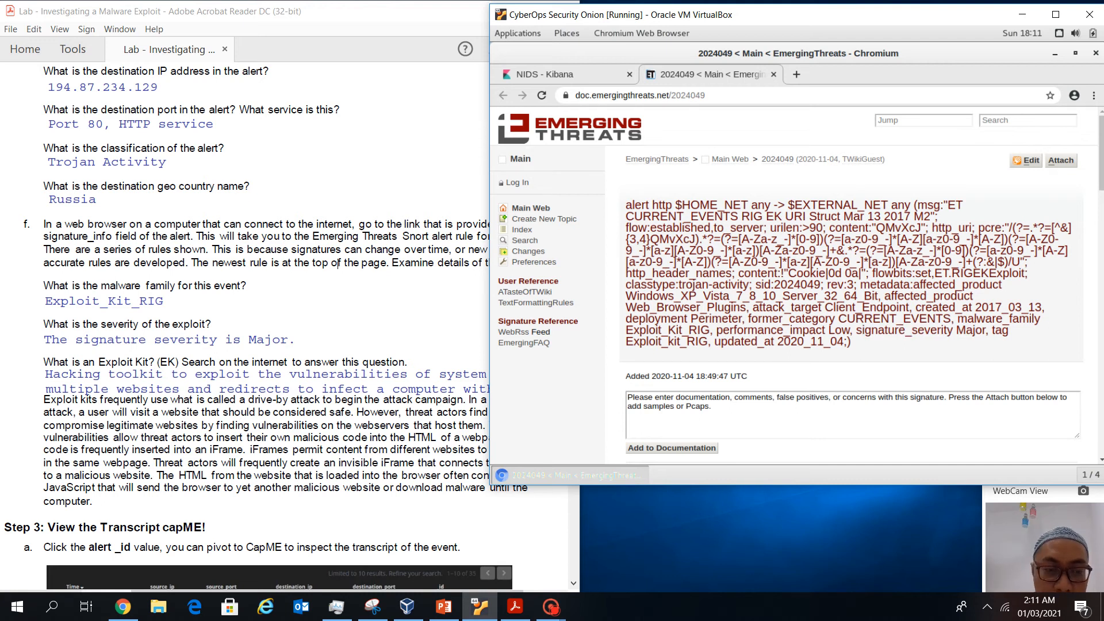
pyautogui.scroll(-2, 339, 263)
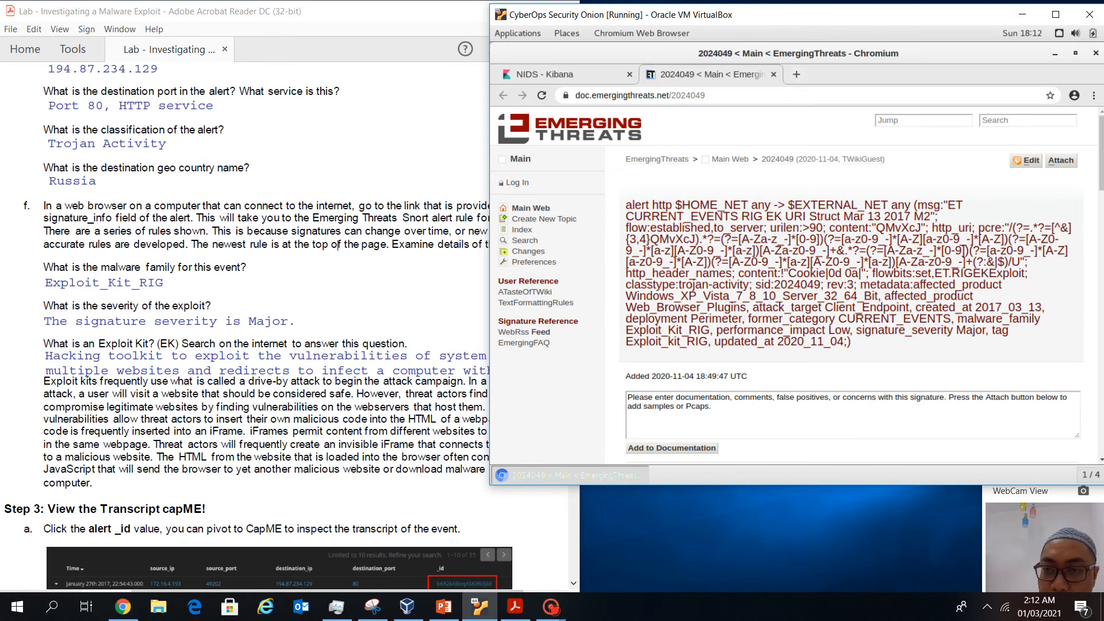
# Search Google in a new tab for 'what is Exploit kit'
pyautogui.hotkey('ctrl', 't')
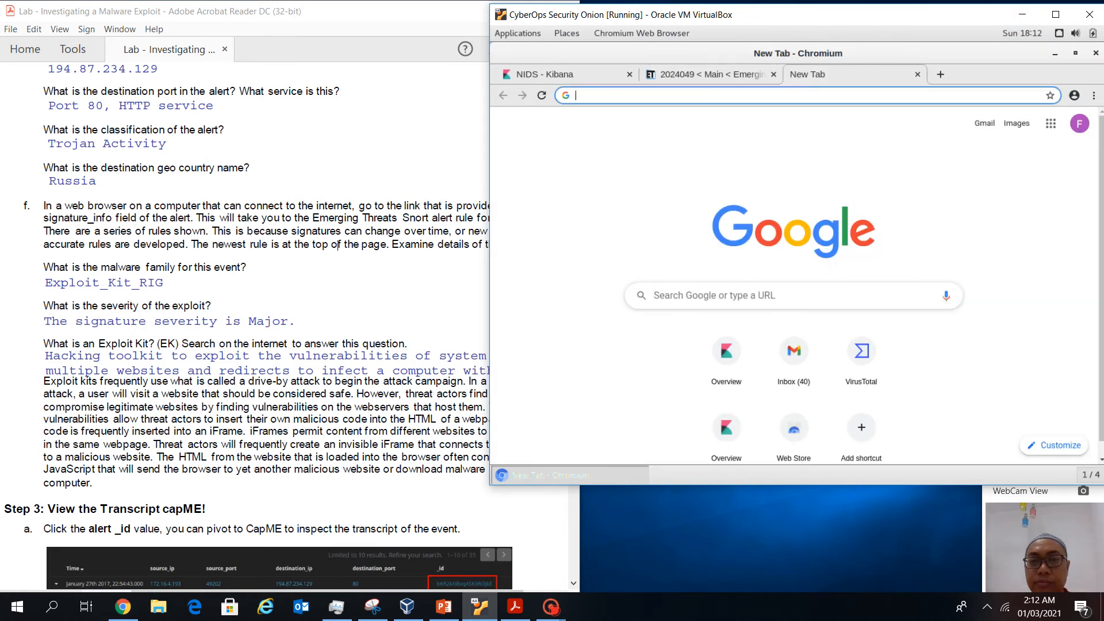
pyautogui.write('what is E')
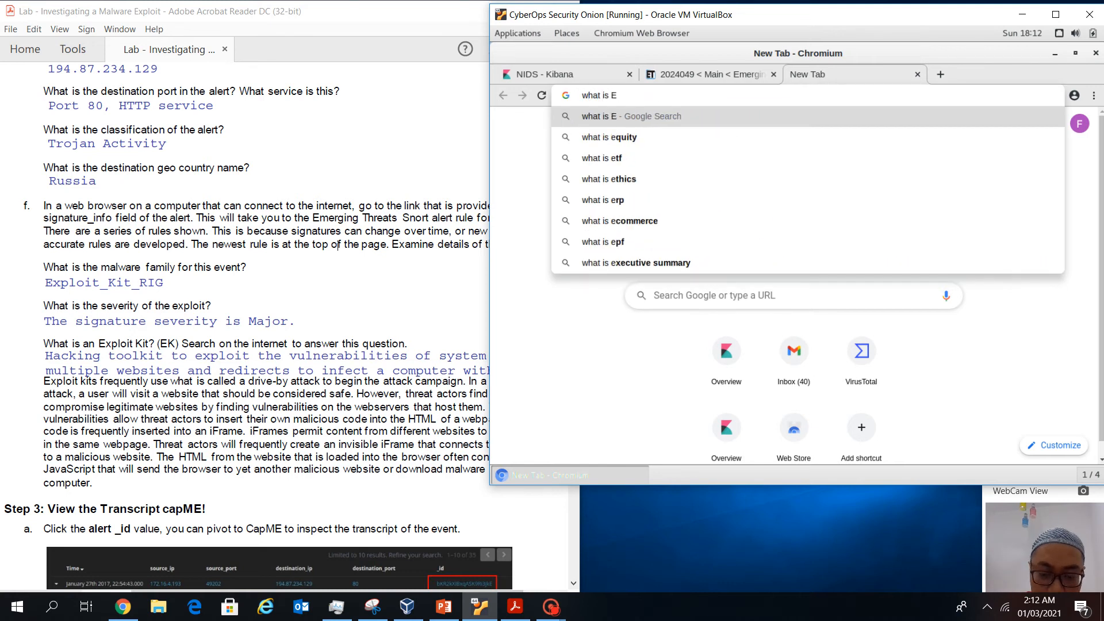
pyautogui.write('xploit kit')
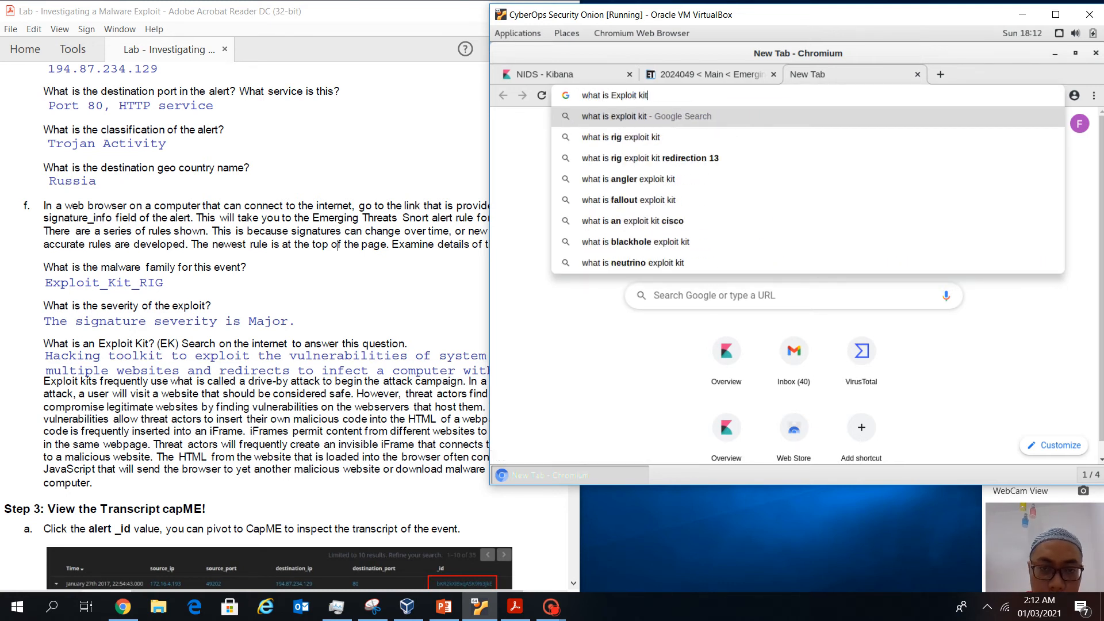
pyautogui.press('Return')
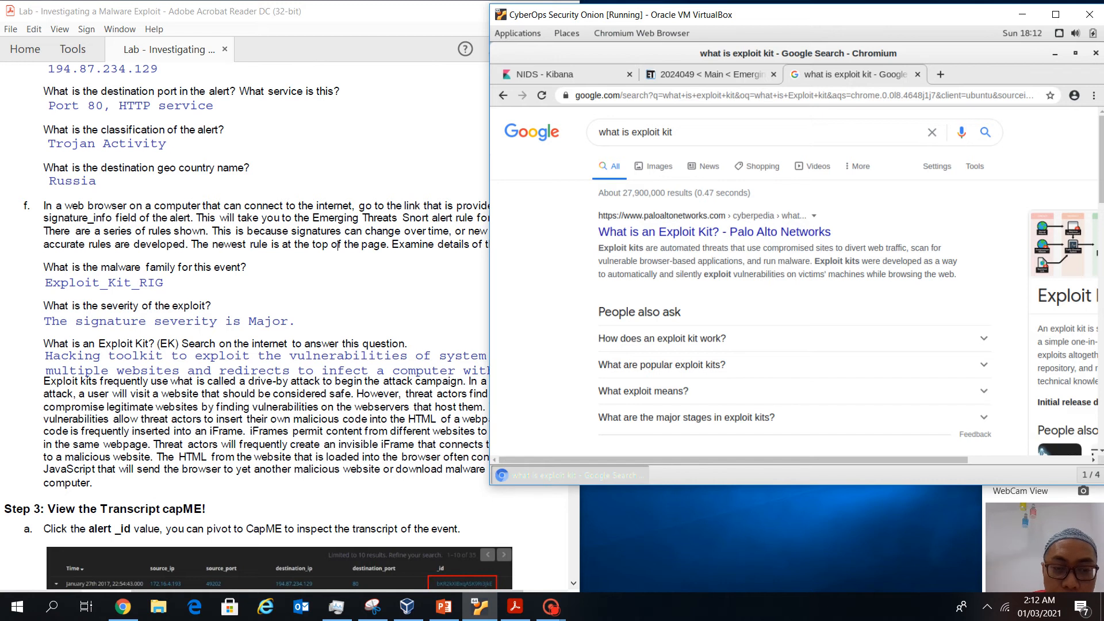
# Shift the VM window, deselect the worksheet's answer box, and bring the lab worksheet forward
pyautogui.moveTo(897, 14); pyautogui.dragTo(936, 14)
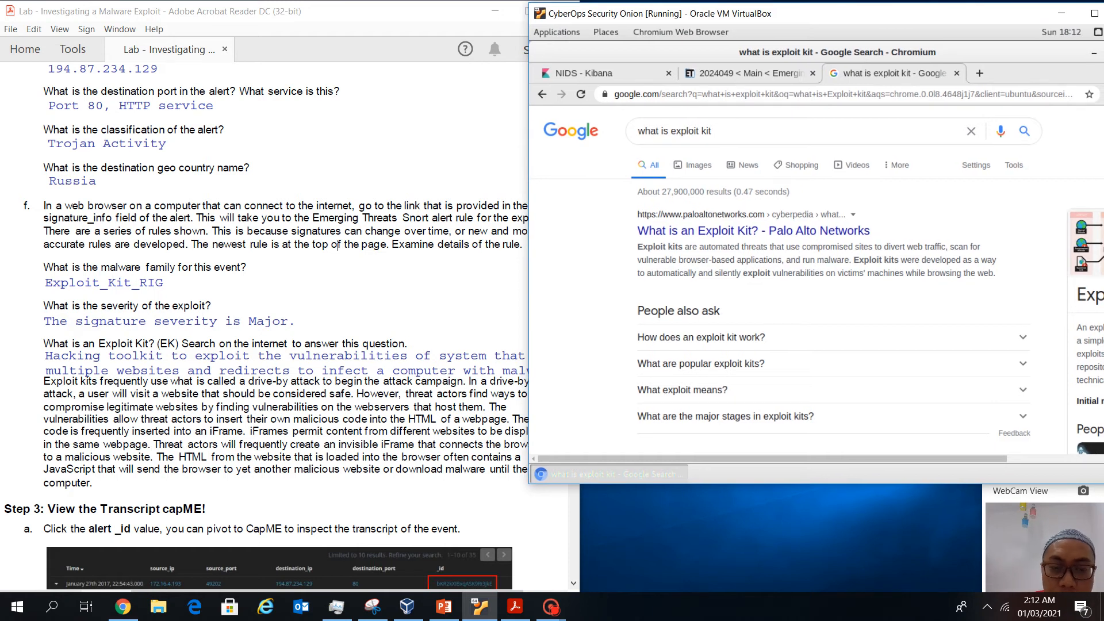
pyautogui.moveTo(937, 14); pyautogui.dragTo(921, 18)
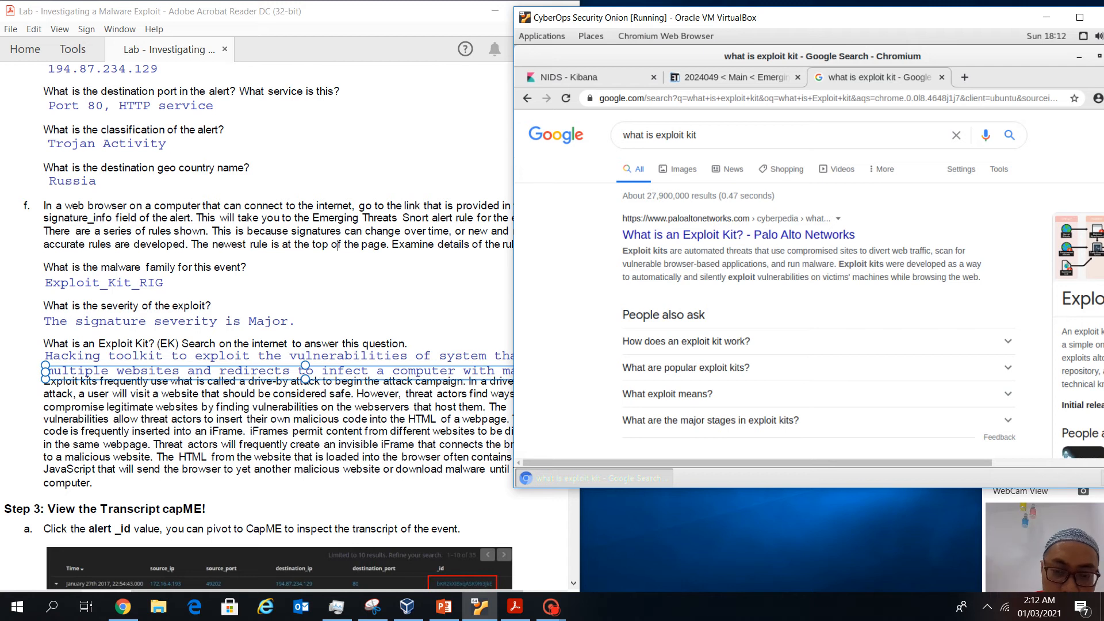
pyautogui.click(338, 244)
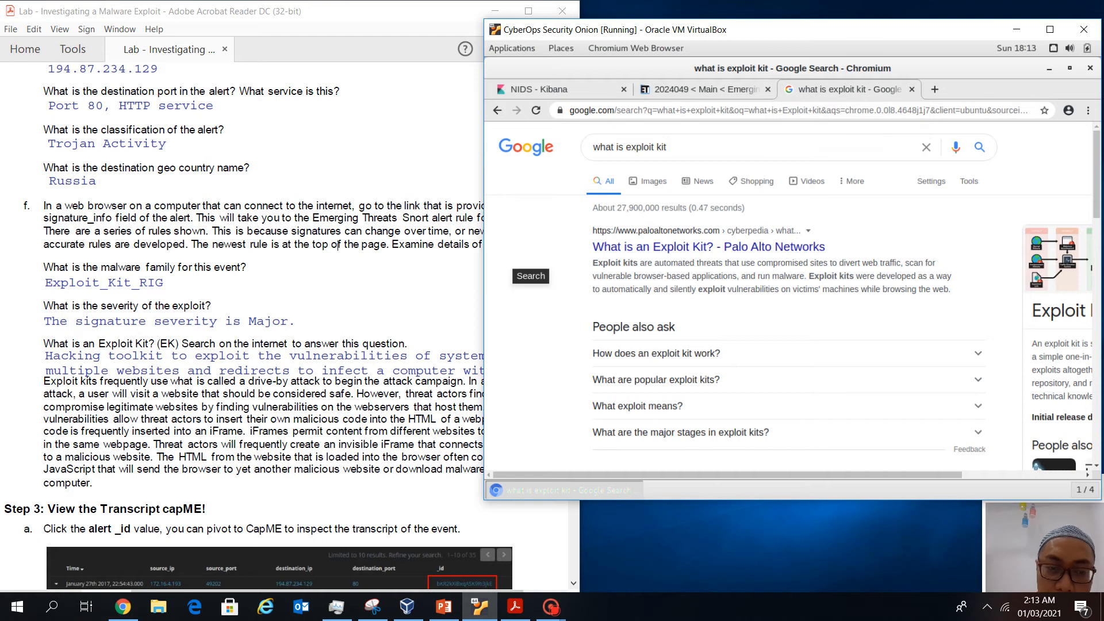
pyautogui.click(327, 374)
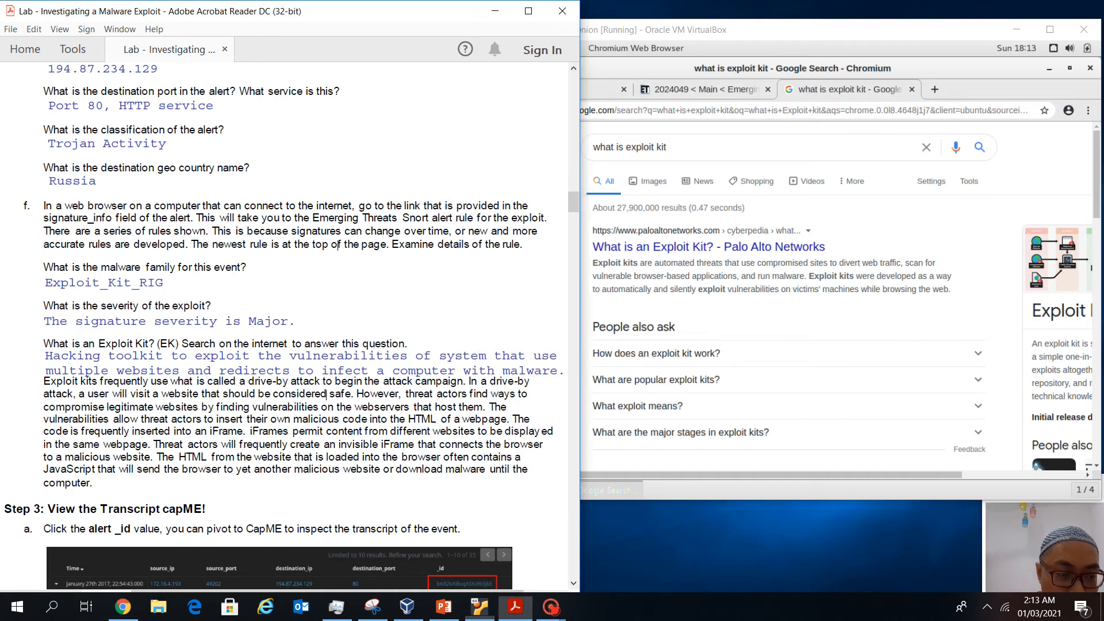
pyautogui.scroll(-1, 326, 374)
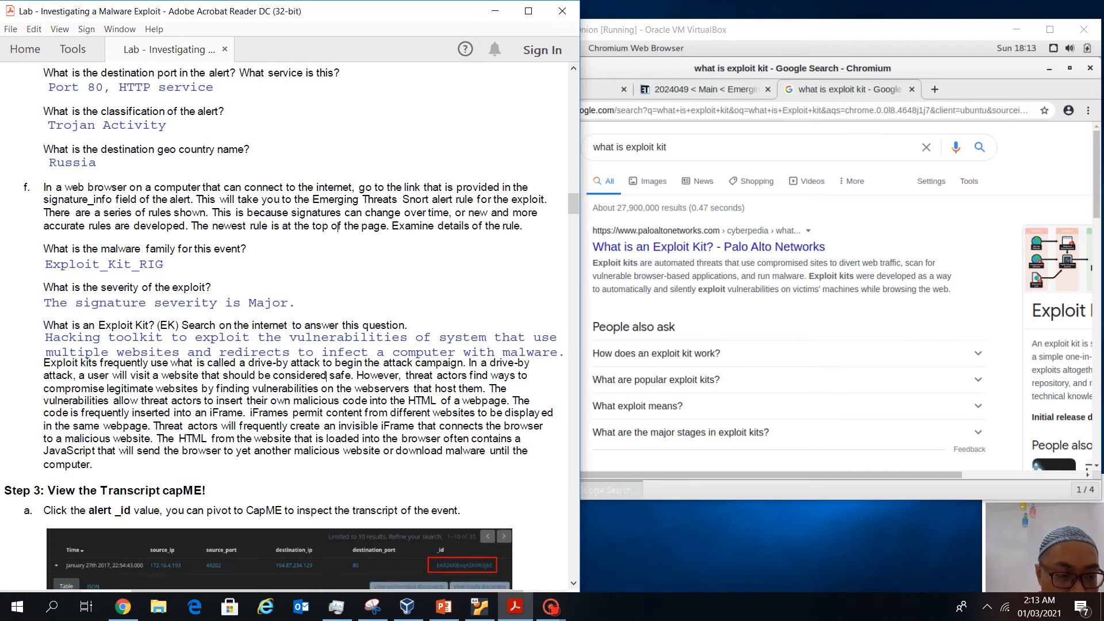
pyautogui.moveTo(153, 363); pyautogui.dragTo(463, 364)
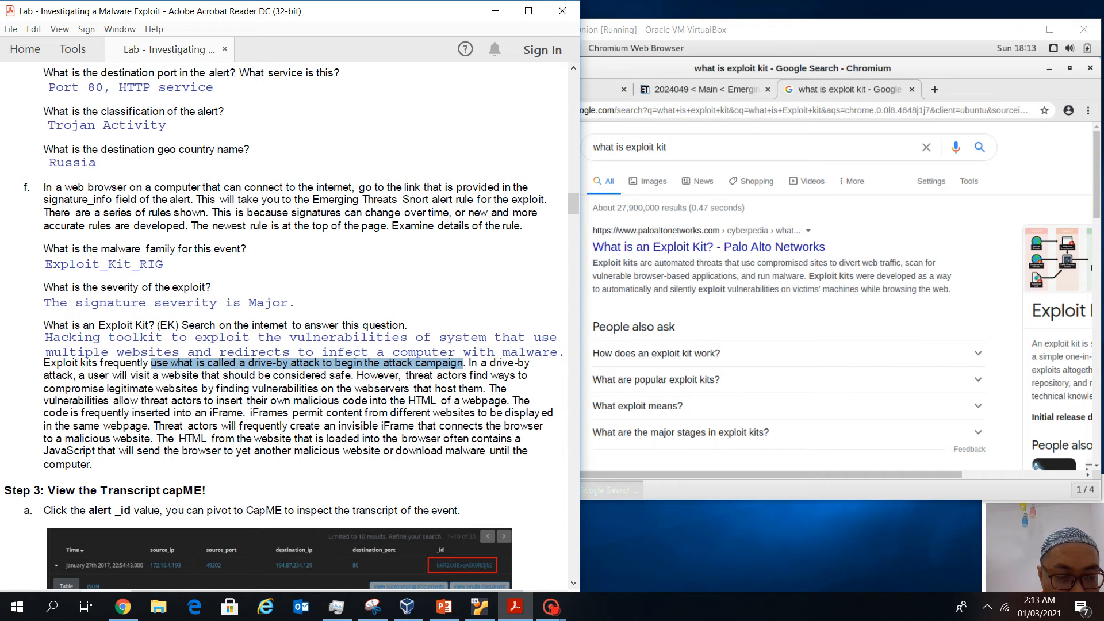
pyautogui.moveTo(153, 388); pyautogui.dragTo(483, 390)
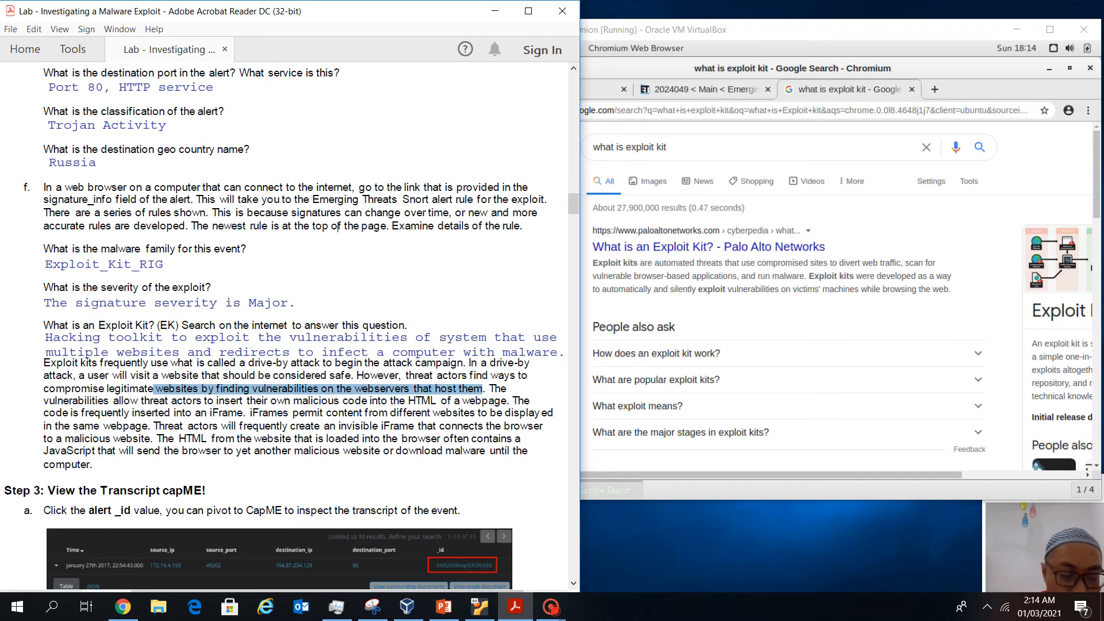
# Highlight 'iFrame' and the sentence about malicious HTML and JavaScript in the PDF
pyautogui.scroll(-1, 291, 326)
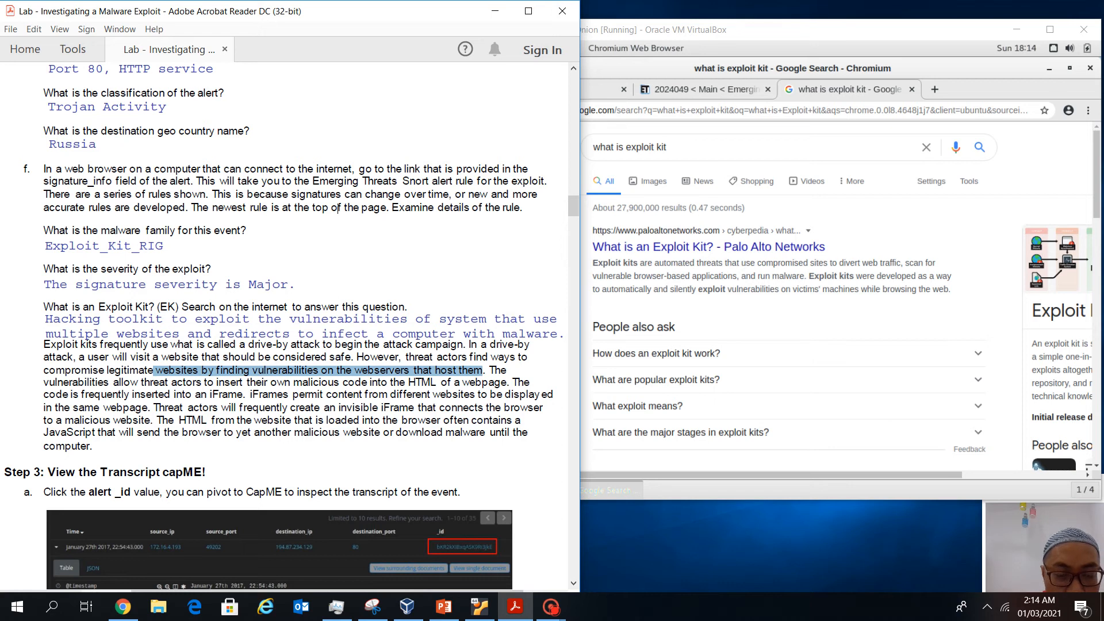
pyautogui.moveTo(382, 408); pyautogui.dragTo(414, 407)
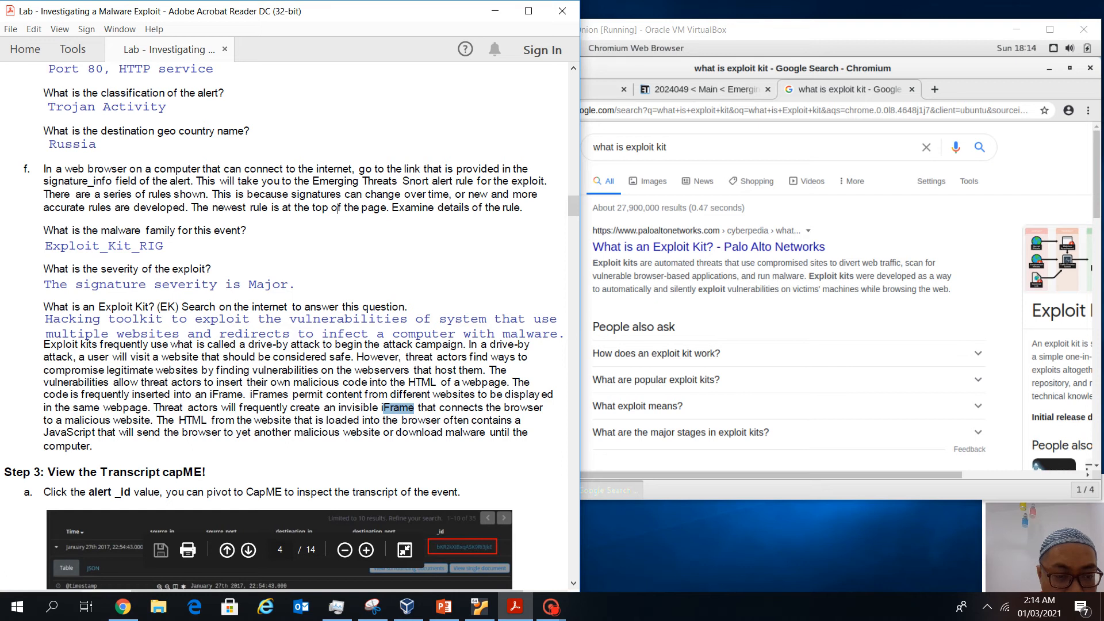
pyautogui.moveTo(153, 421); pyautogui.dragTo(510, 433)
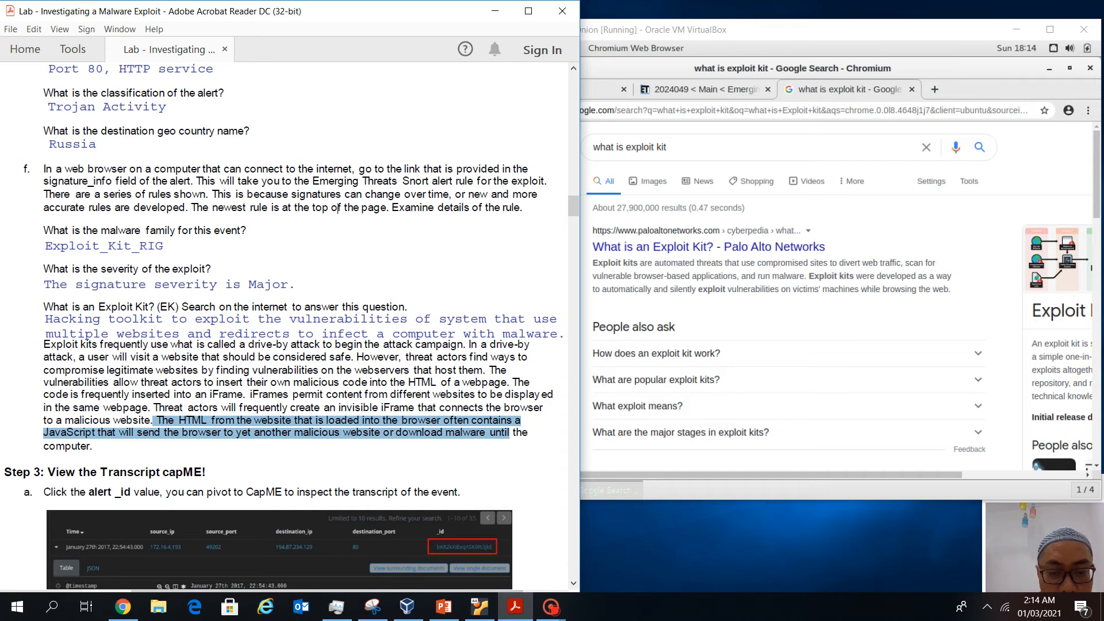
pyautogui.click(528, 432)
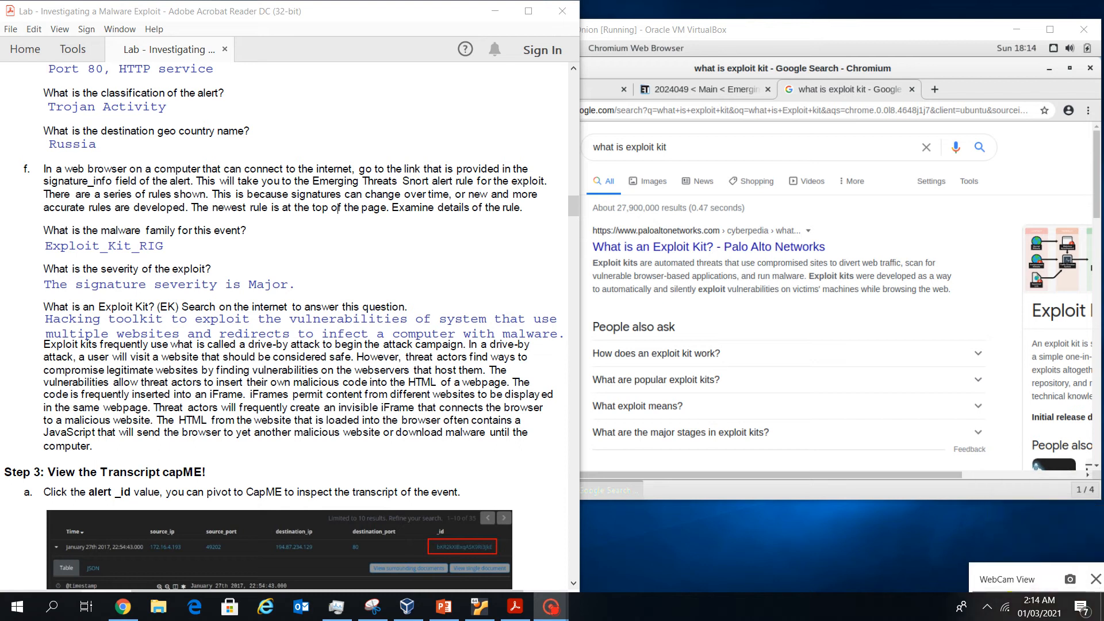
# Scroll the PDF to Step 3's capME pivot, then return to the NIDS - Kibana tab
pyautogui.scroll(-1, 338, 208)
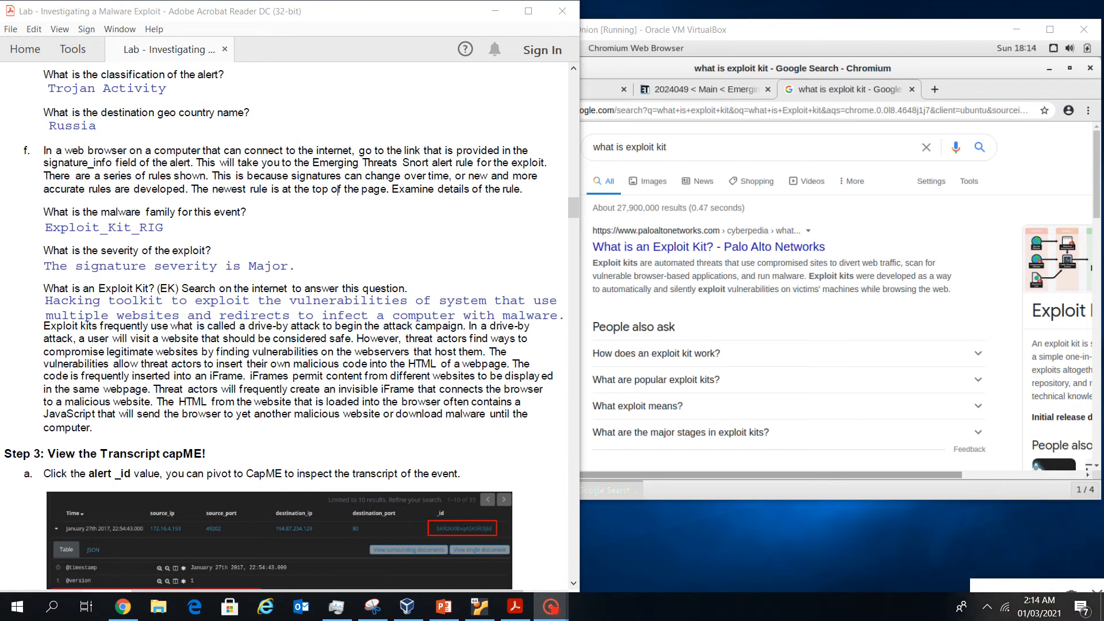
pyautogui.scroll(-6, 338, 190)
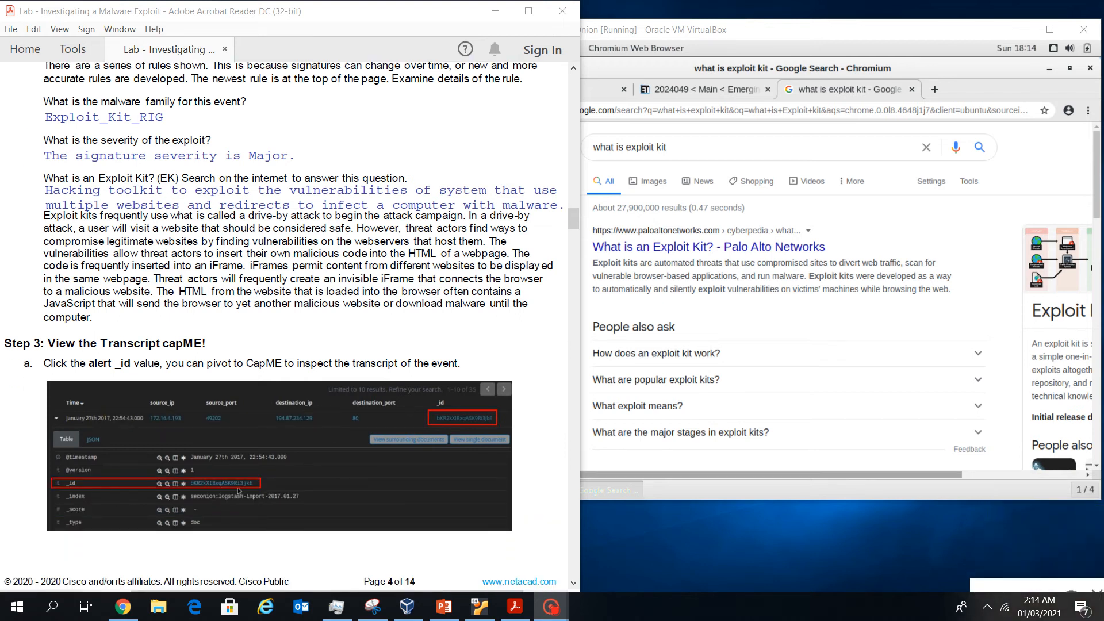
pyautogui.scroll(-2, 109, 402)
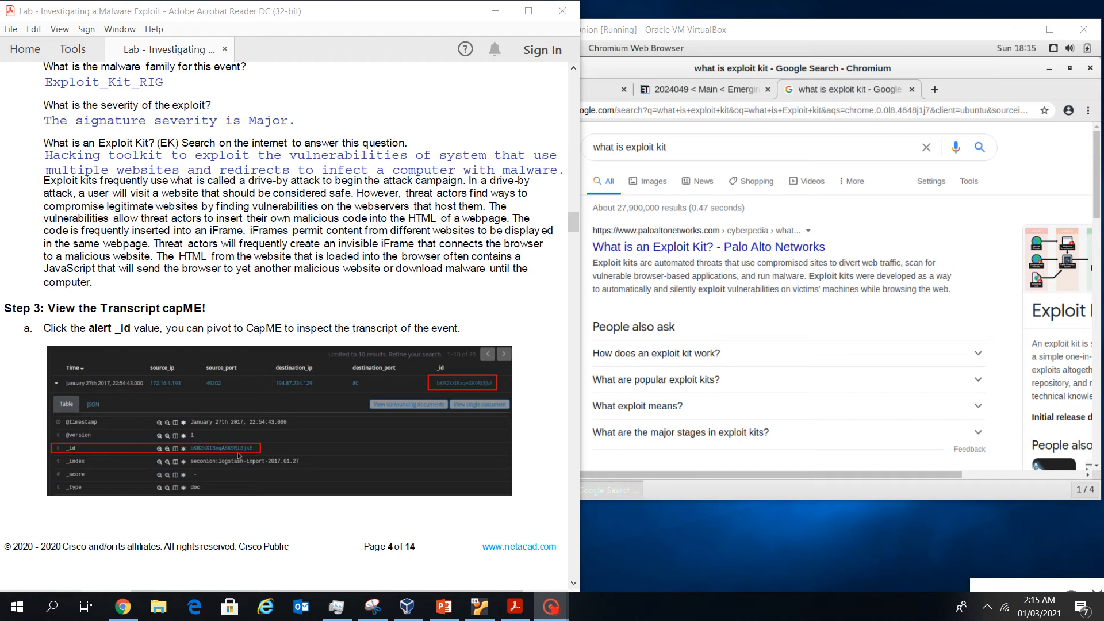
pyautogui.click(703, 90)
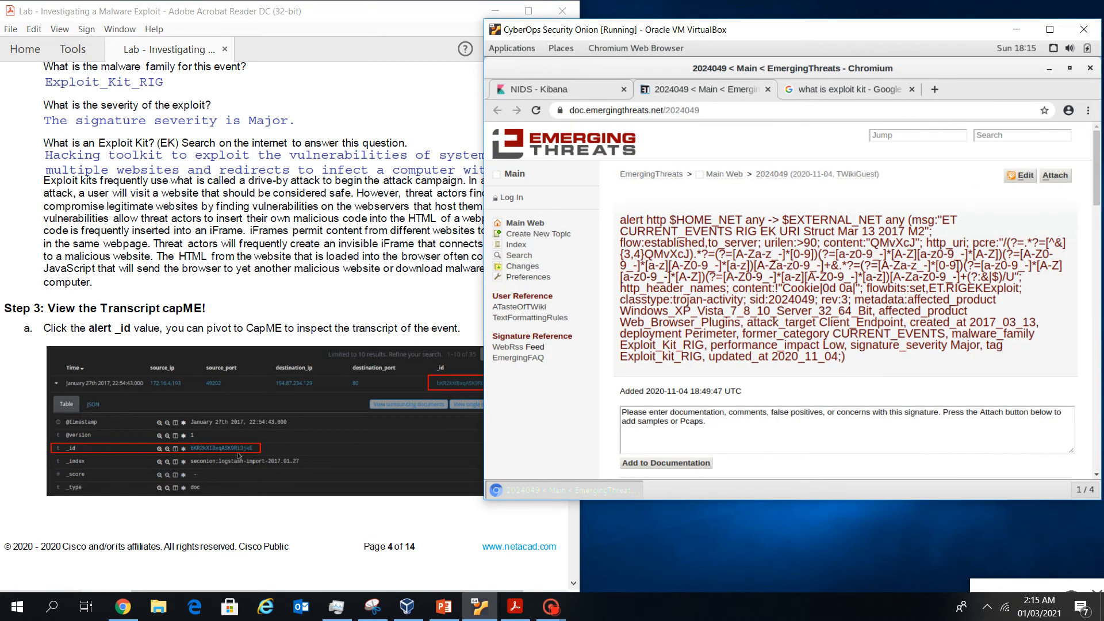
pyautogui.click(552, 89)
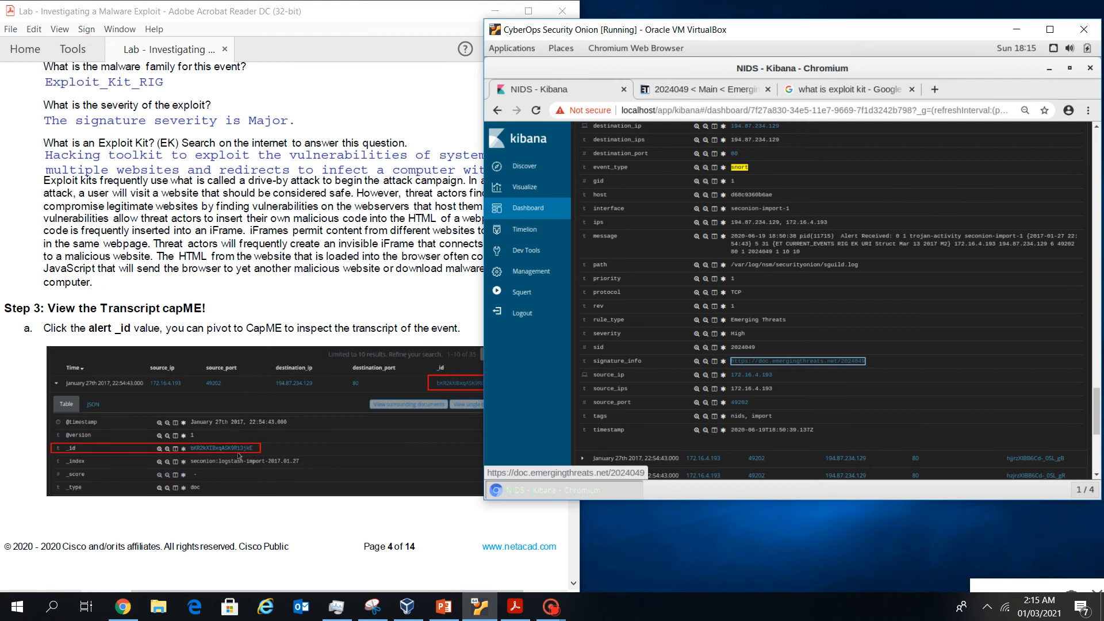
# Open the capME! transcript from the alert's _id link, showing the referer and GET request
pyautogui.scroll(5, 797, 361)
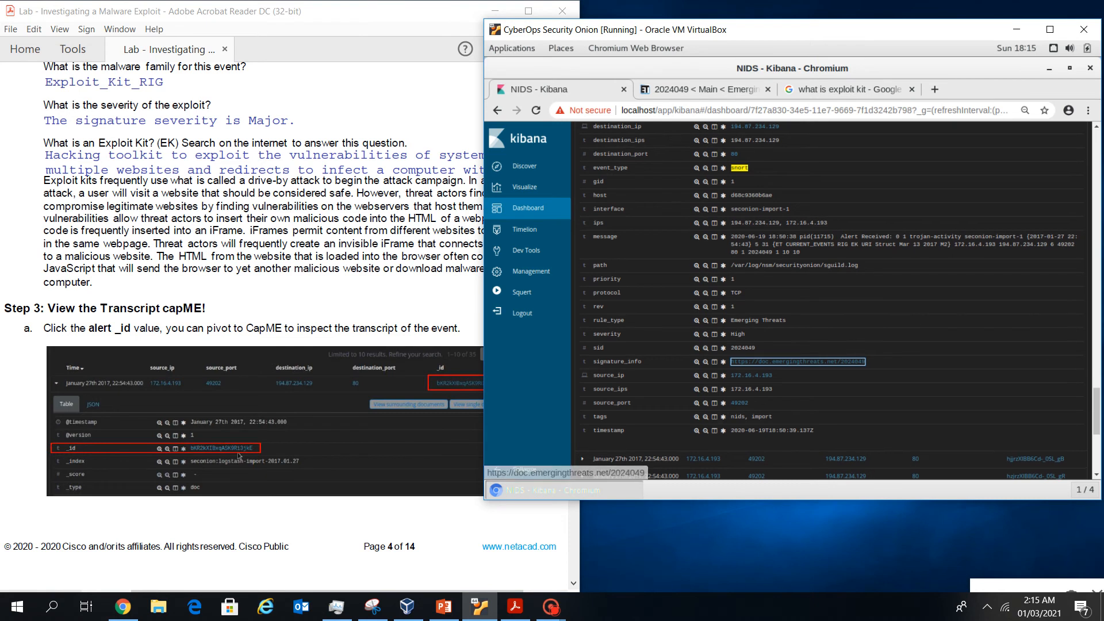
pyautogui.scroll(2, 796, 361)
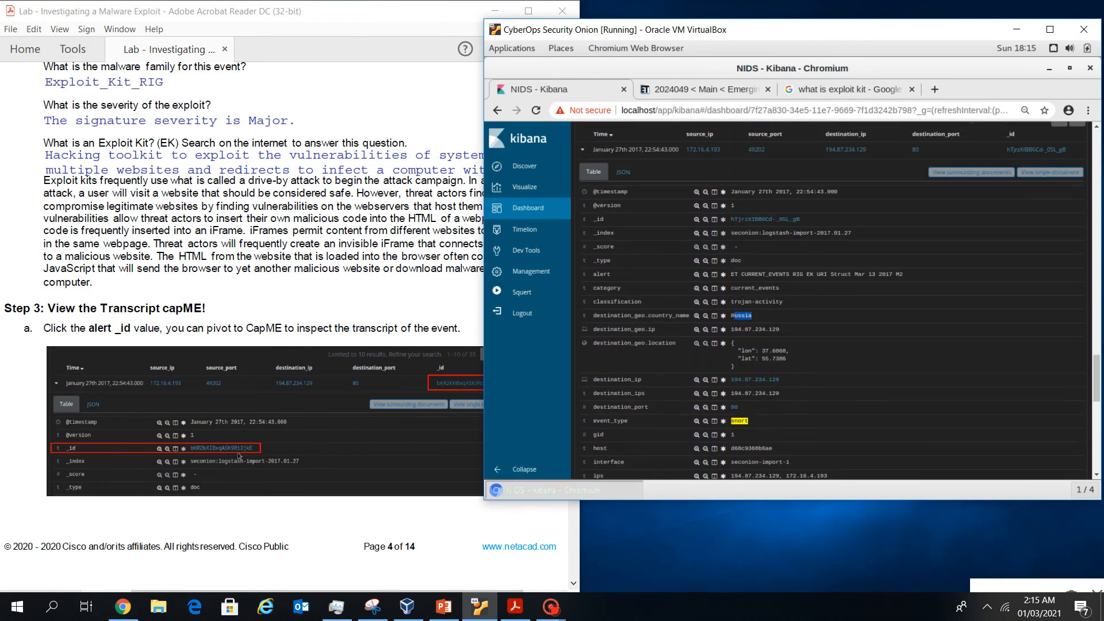
pyautogui.click(759, 219)
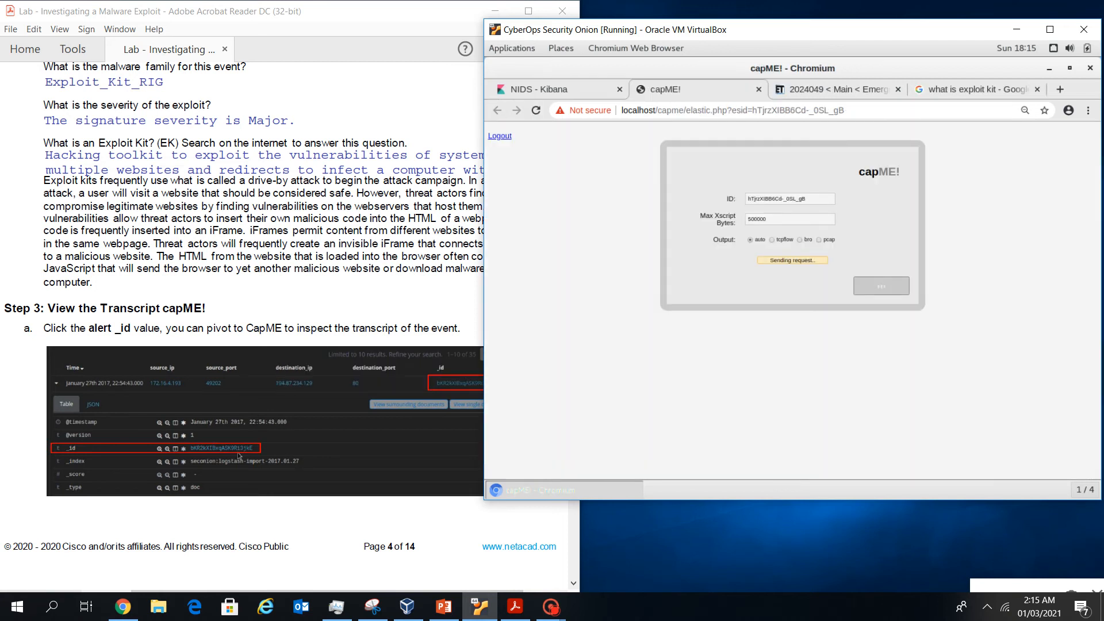
pyautogui.scroll(-1, 132, 403)
pyautogui.scroll(1, 132, 404)
pyautogui.scroll(-1, 239, 455)
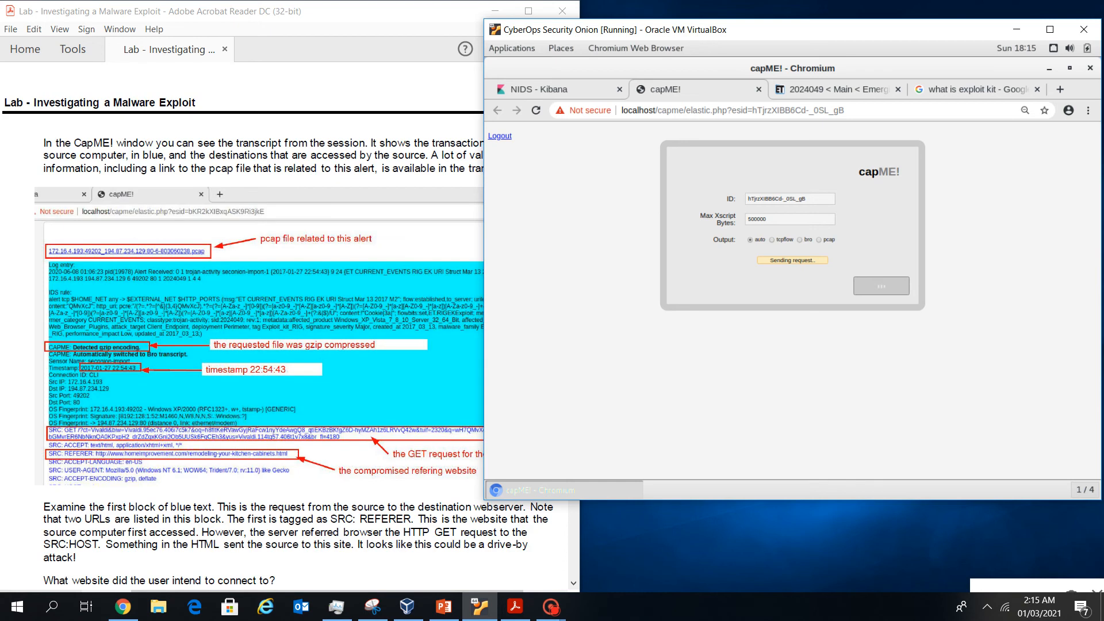
pyautogui.moveTo(805, 29); pyautogui.dragTo(865, 19)
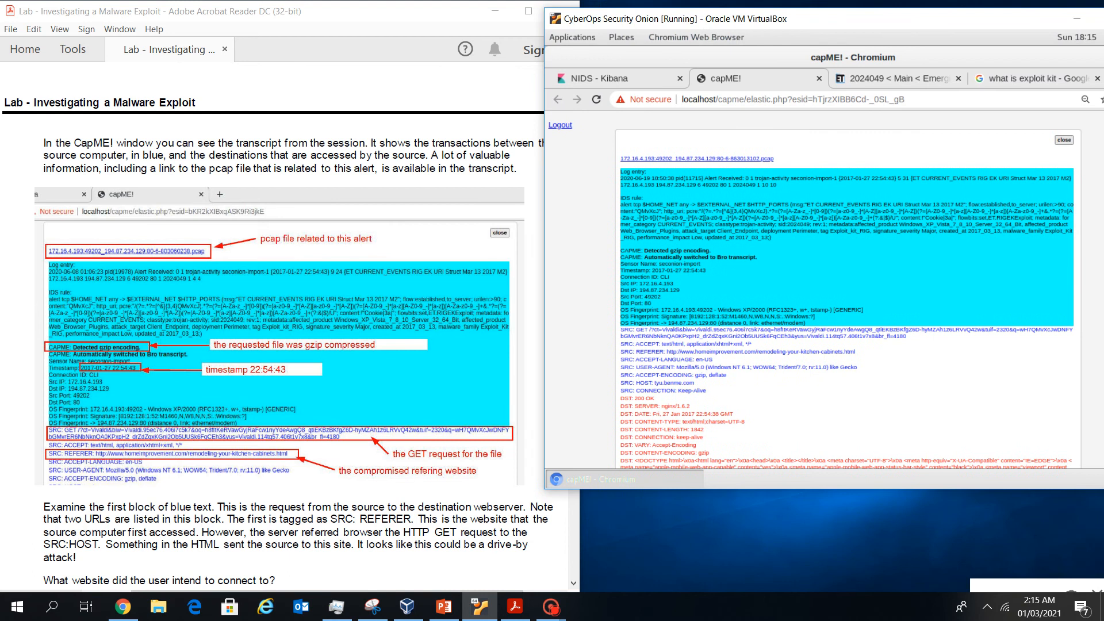
pyautogui.moveTo(865, 19); pyautogui.dragTo(887, 11)
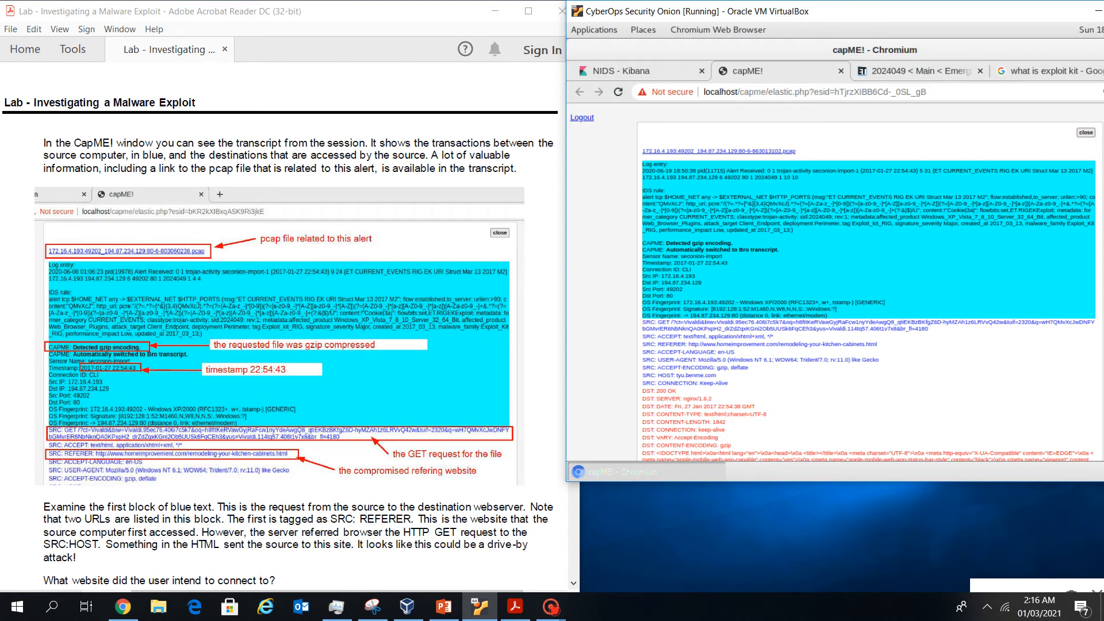
pyautogui.scroll(-4, 280, 322)
pyautogui.scroll(-3, 280, 322)
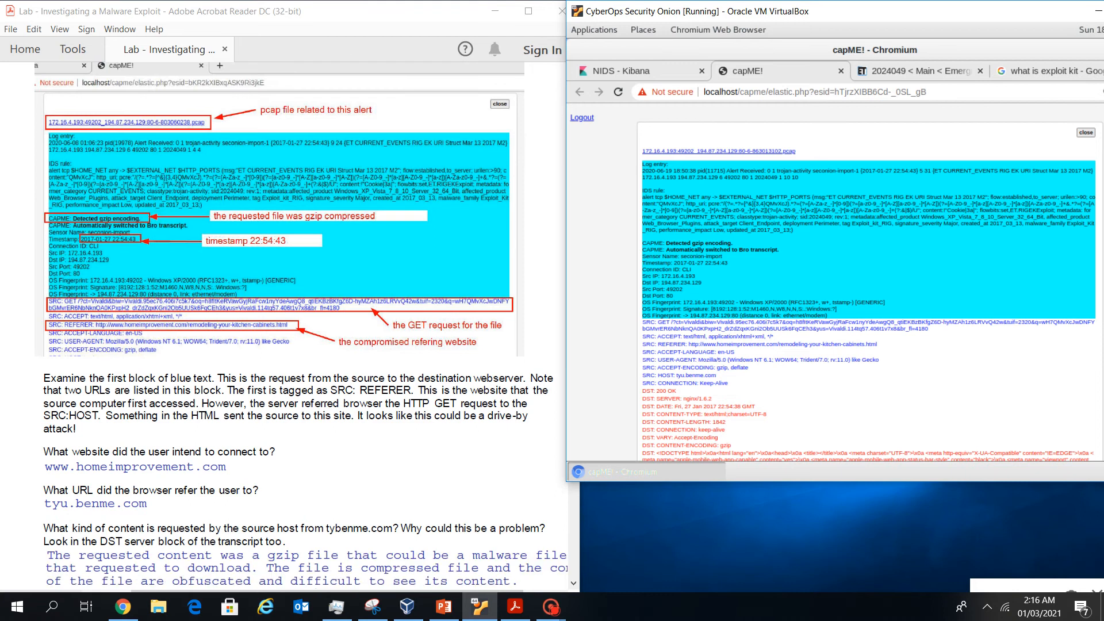
pyautogui.scroll(-1, 280, 322)
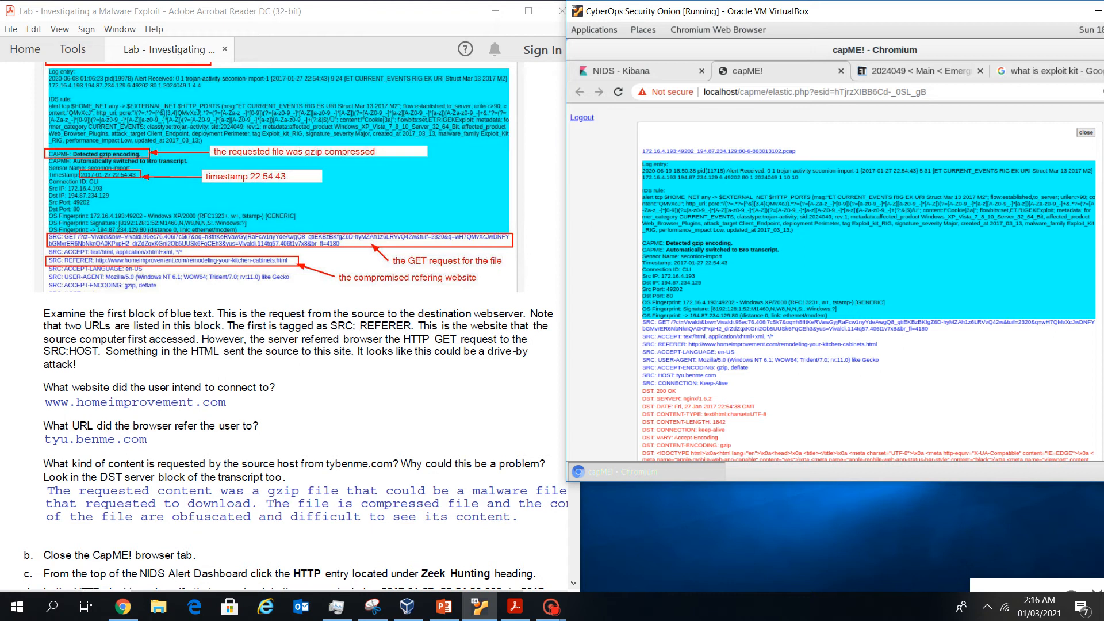
pyautogui.scroll(1, 280, 322)
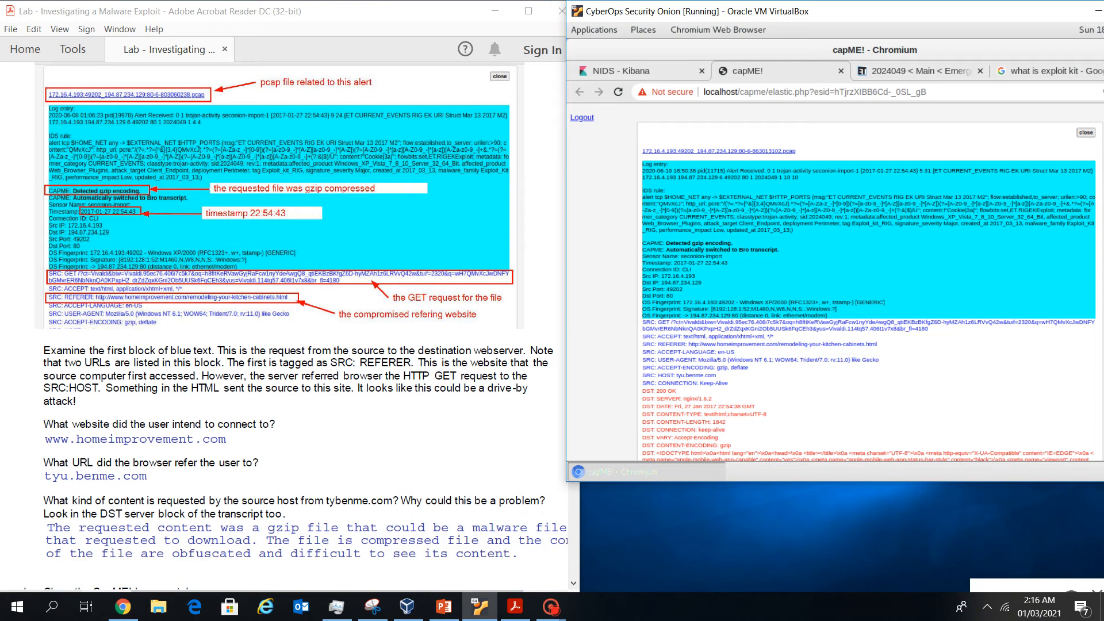
pyautogui.moveTo(355, 388); pyautogui.dragTo(77, 402)
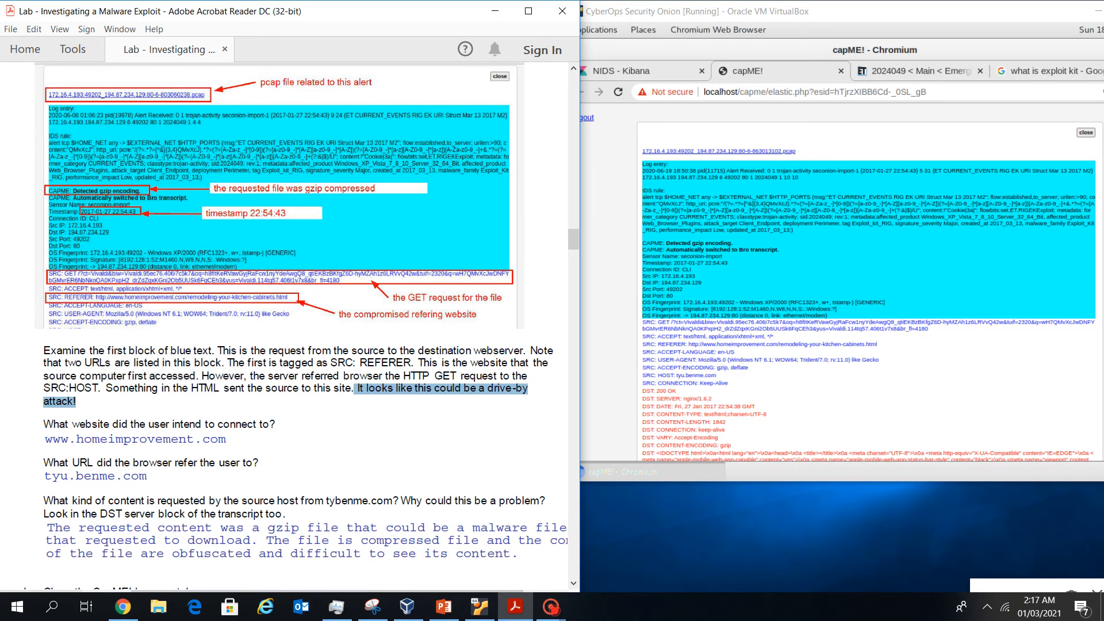
pyautogui.scroll(-1, 297, 326)
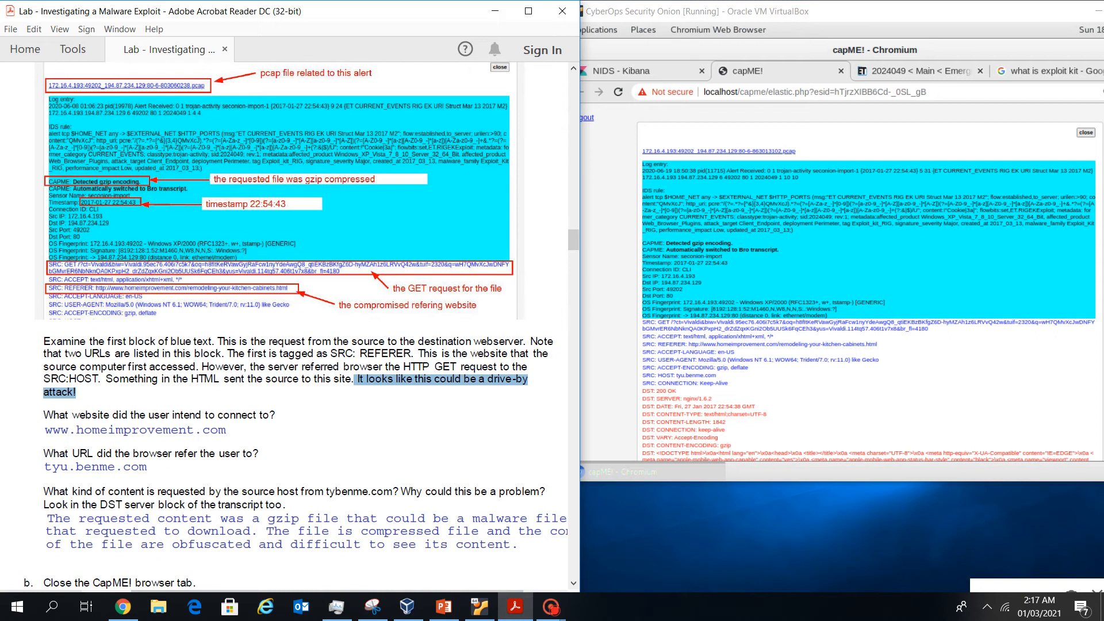
pyautogui.scroll(1, 296, 326)
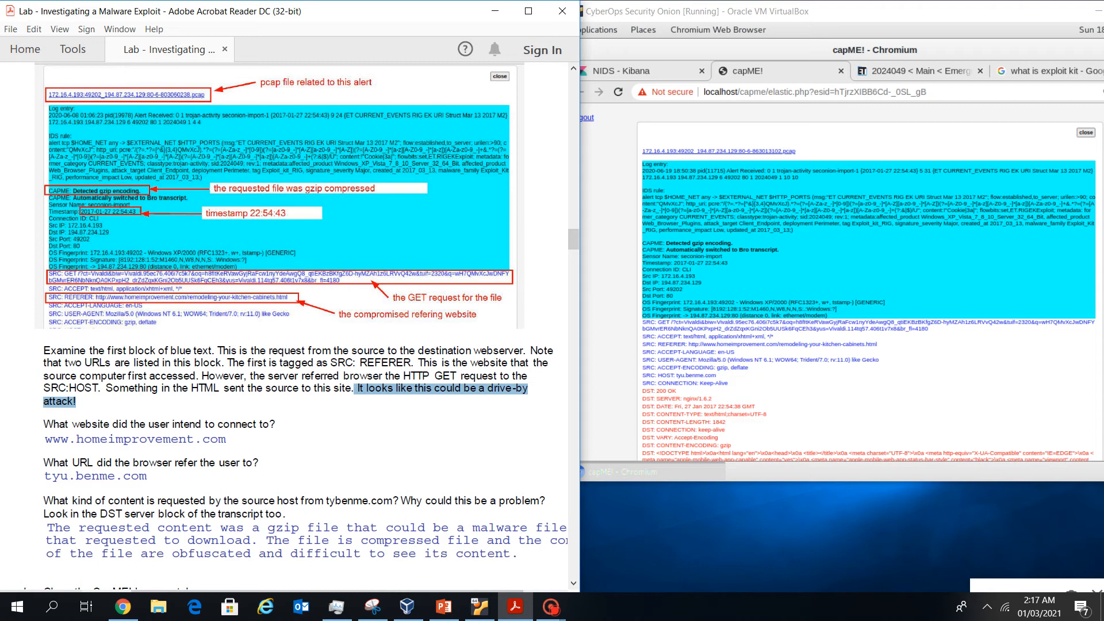
pyautogui.scroll(-2, 868, 287)
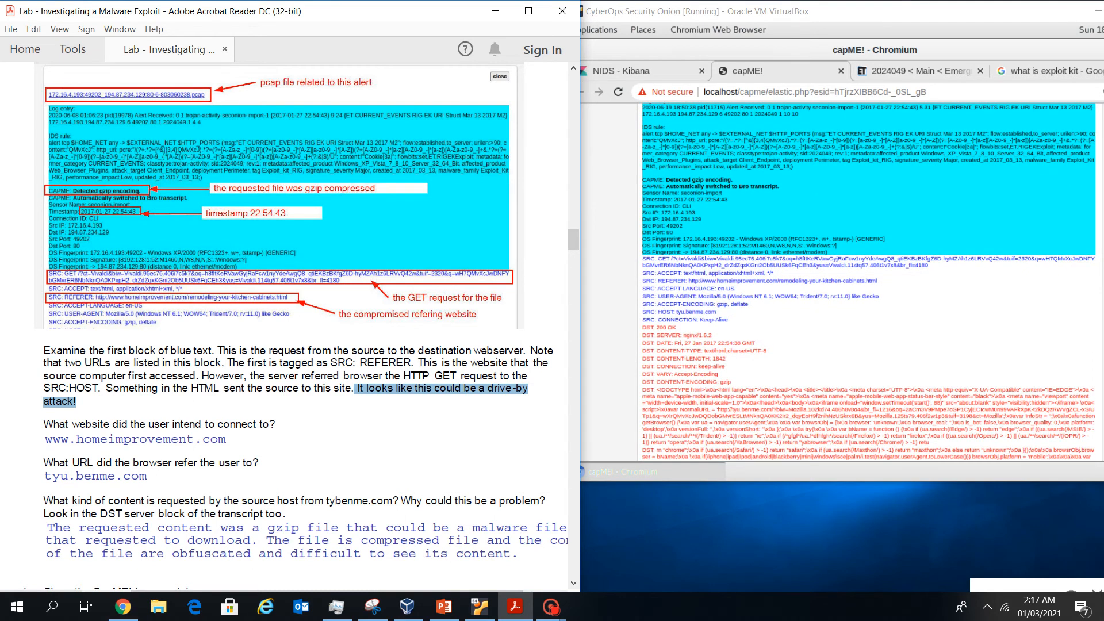
# Bring capME forward and zoom the transcript to 100% with Ctrl+Plus twice
pyautogui.moveTo(658, 312); pyautogui.dragTo(717, 312)
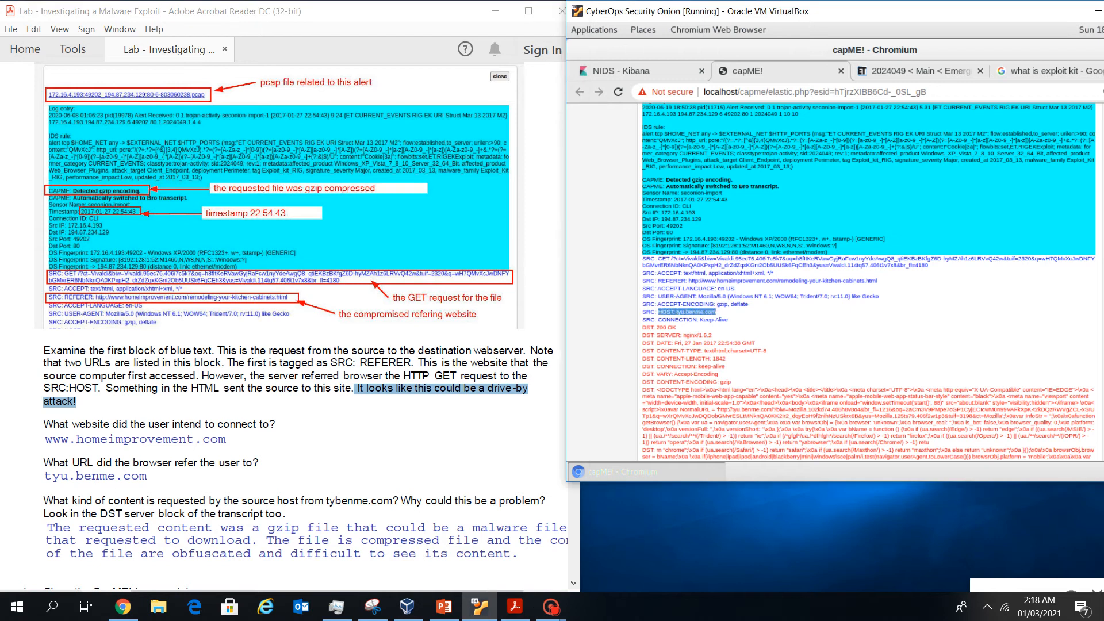
pyautogui.hotkey('ctrl', '+')
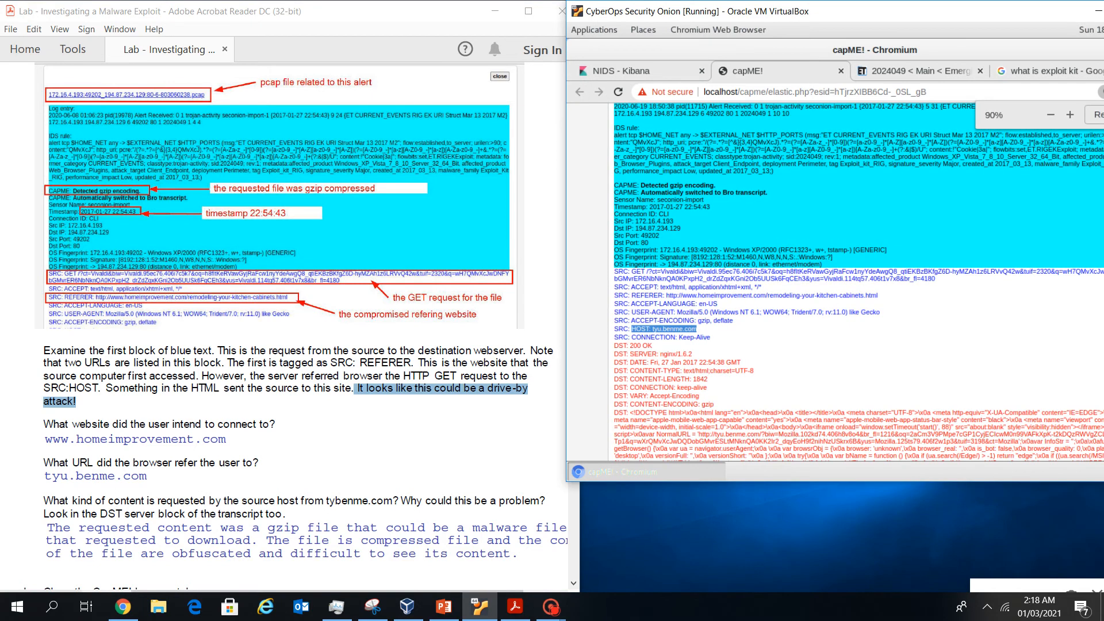
pyautogui.hotkey('ctrl', '+')
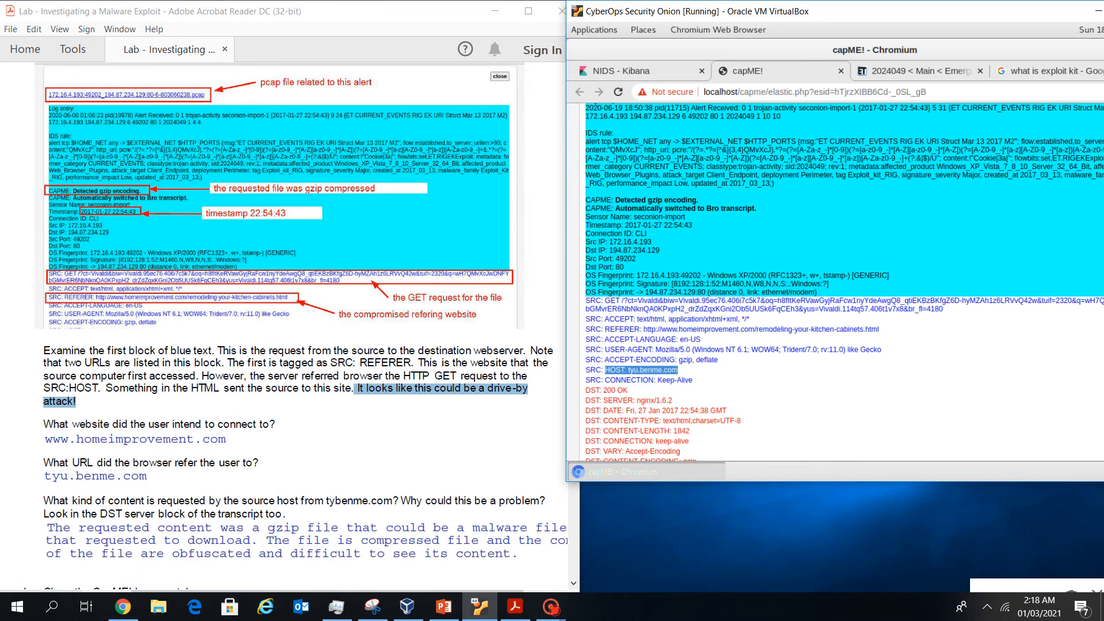
# Select 'Detected gzip encoding' in the nginx/1.6.2 server's 200 OK reply
pyautogui.scroll(-2, 296, 326)
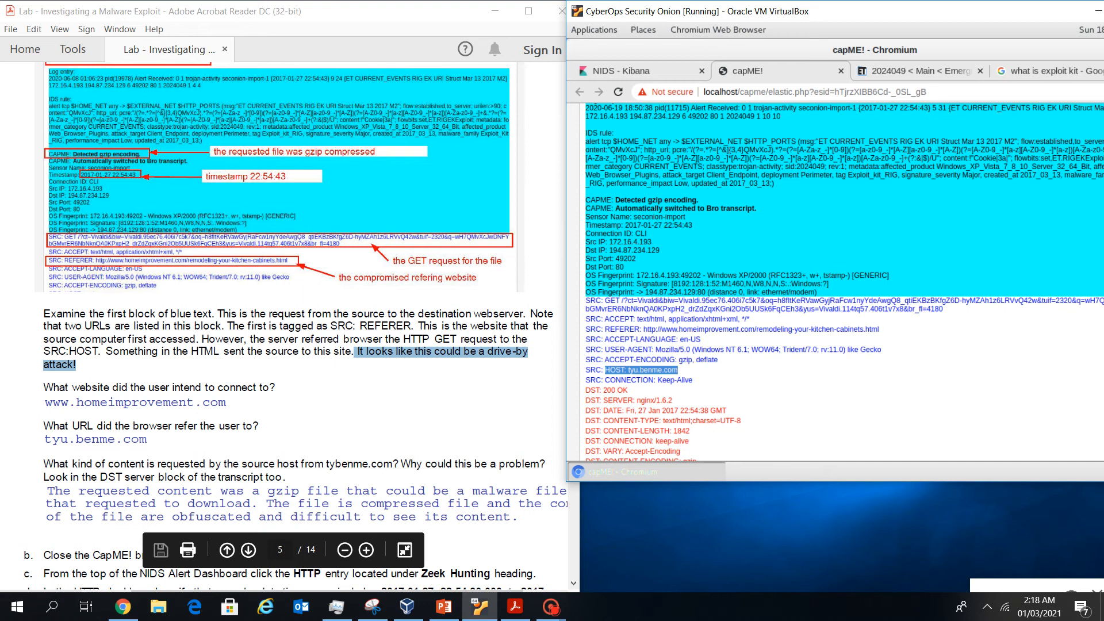
pyautogui.scroll(-3, 844, 282)
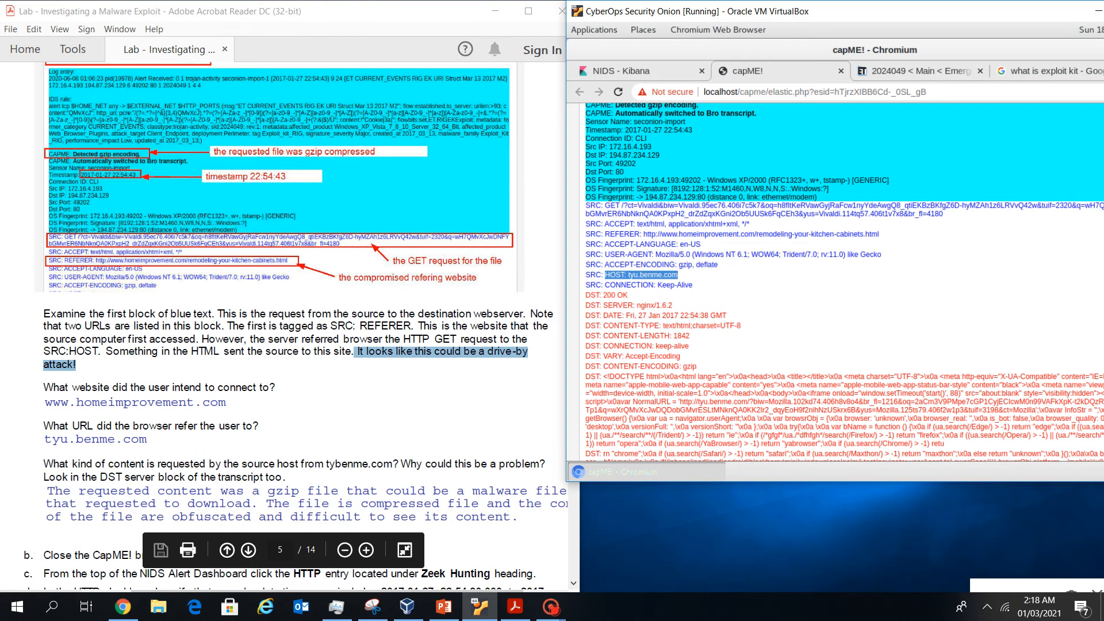
pyautogui.scroll(1, 844, 282)
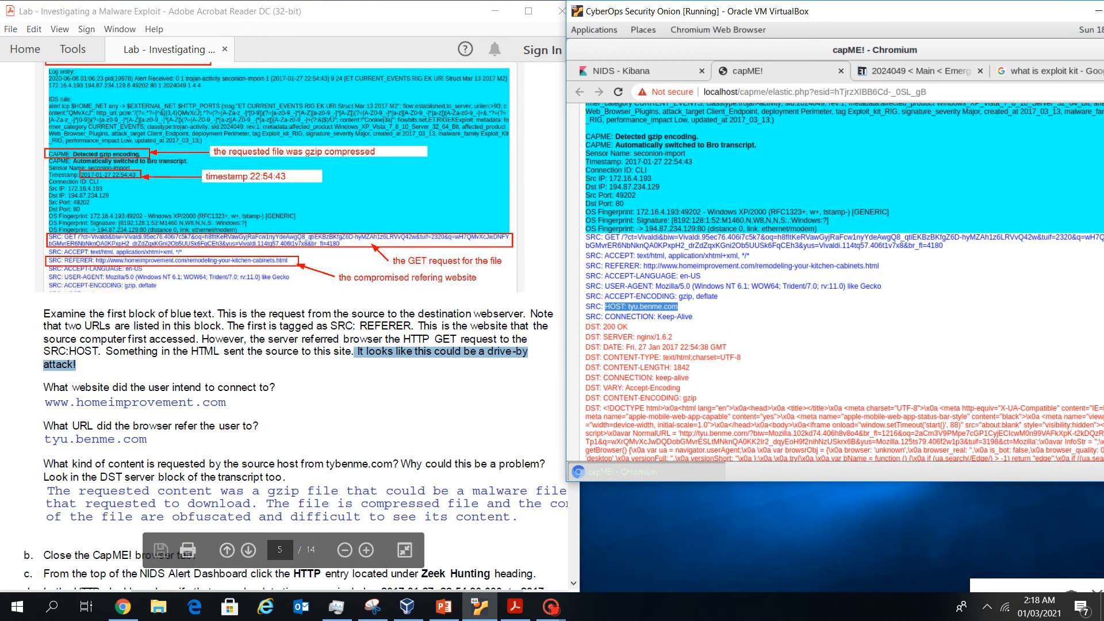
pyautogui.moveTo(619, 136); pyautogui.dragTo(587, 130)
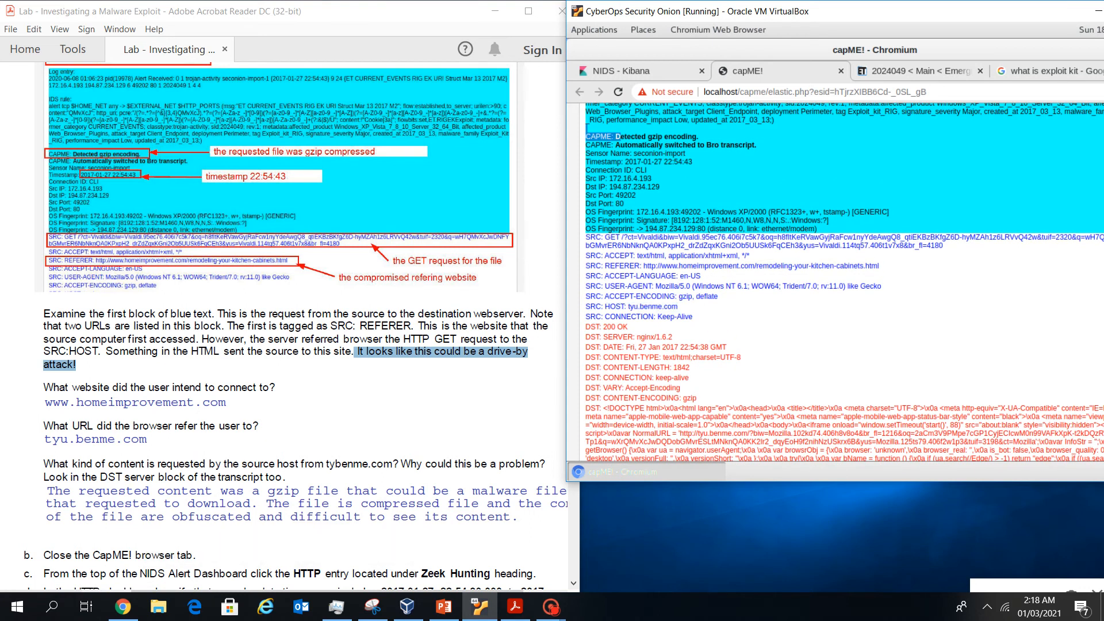
pyautogui.moveTo(700, 137); pyautogui.dragTo(614, 136)
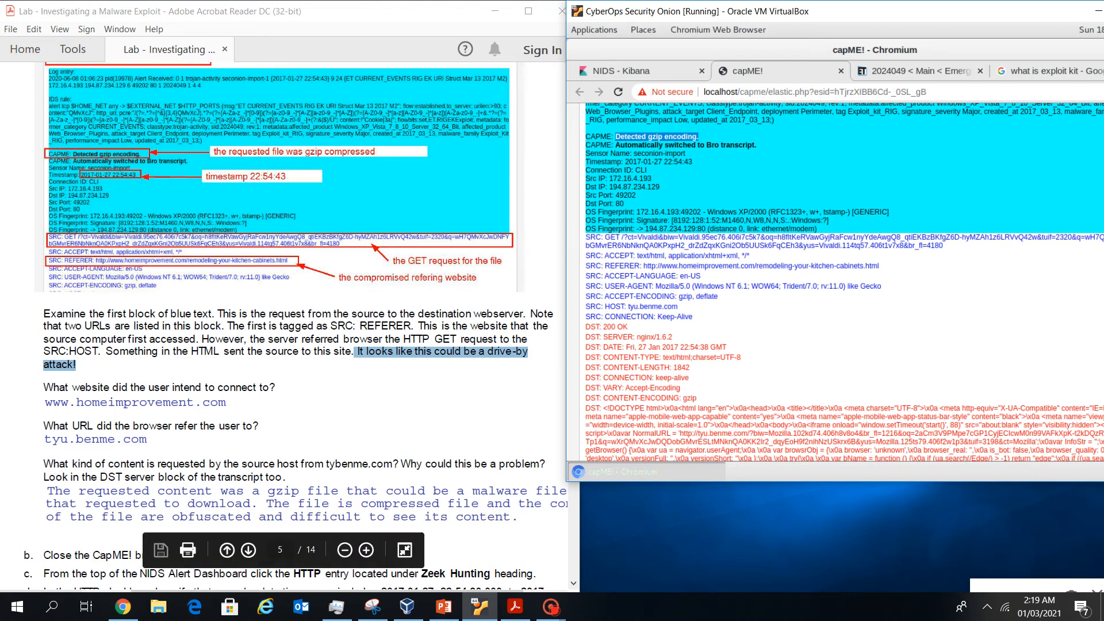
# Resize the Acrobat lab window to sit beside the VM
pyautogui.hotkey('alt', 'Tab')
pyautogui.scroll(-1, 300, 326)
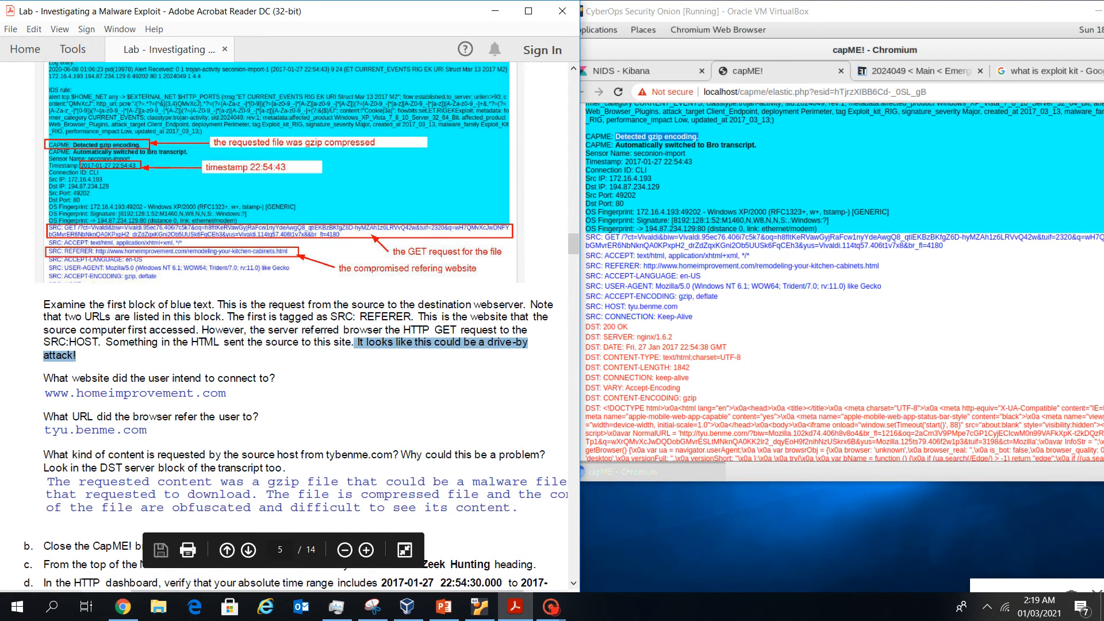
pyautogui.press('super+Up')
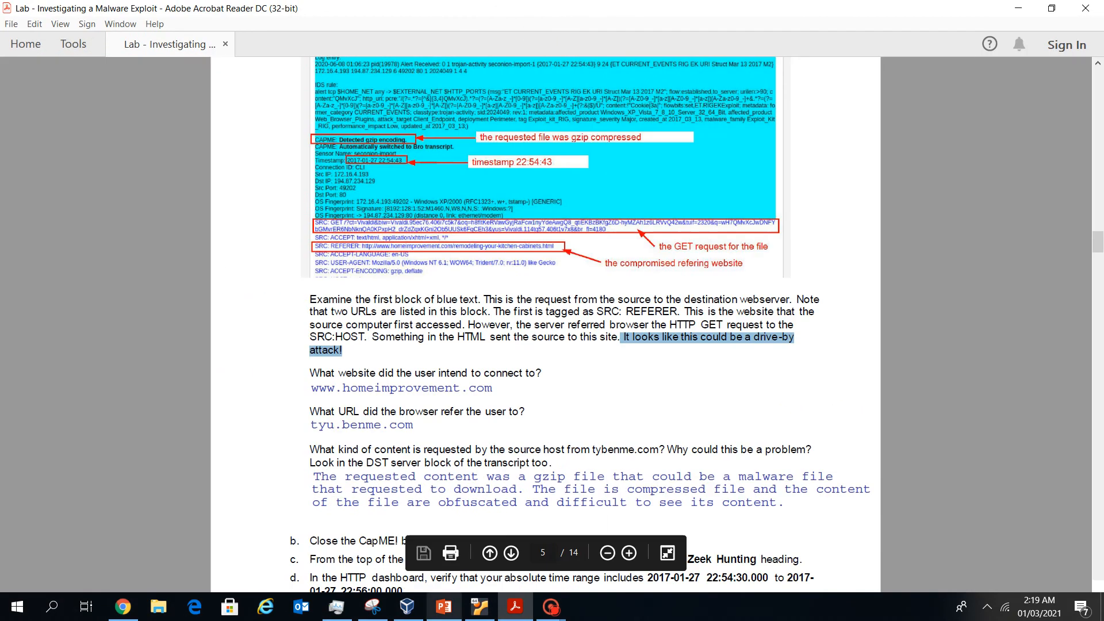
pyautogui.click(1051, 8)
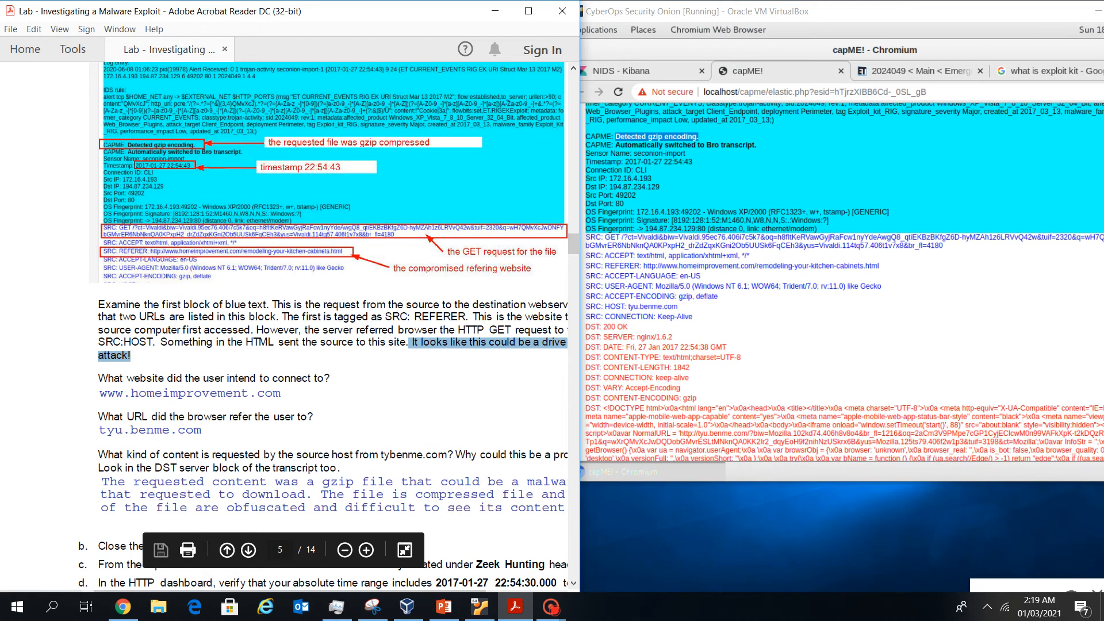
pyautogui.moveTo(579, 13); pyautogui.dragTo(557, 14)
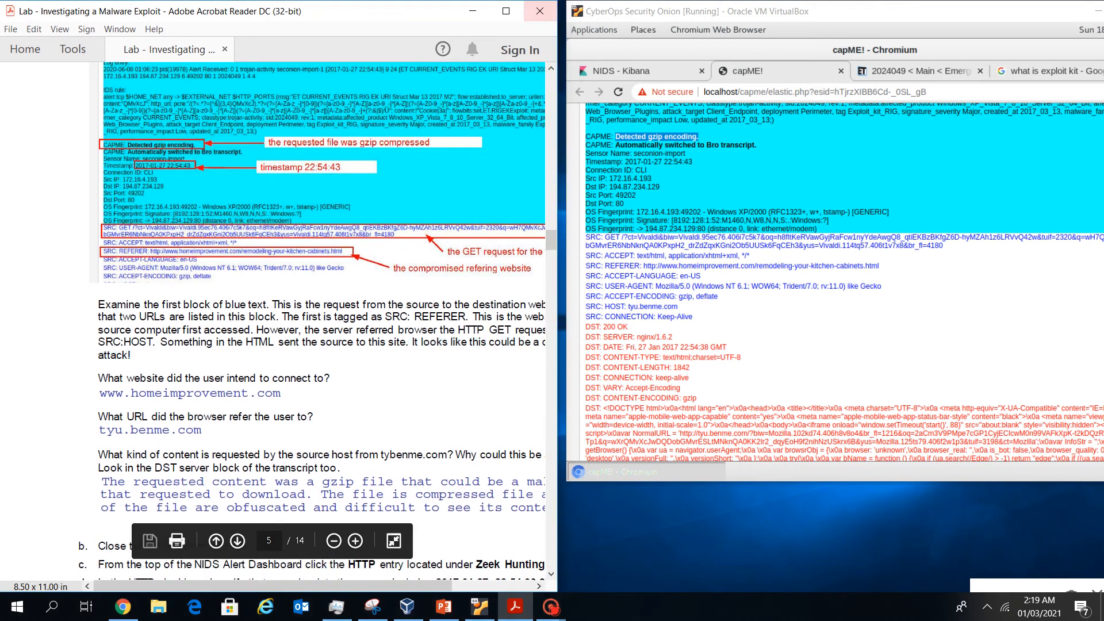
# Read down to step e's website question, then close the capME! transcript tab
pyautogui.scroll(-1, 322, 322)
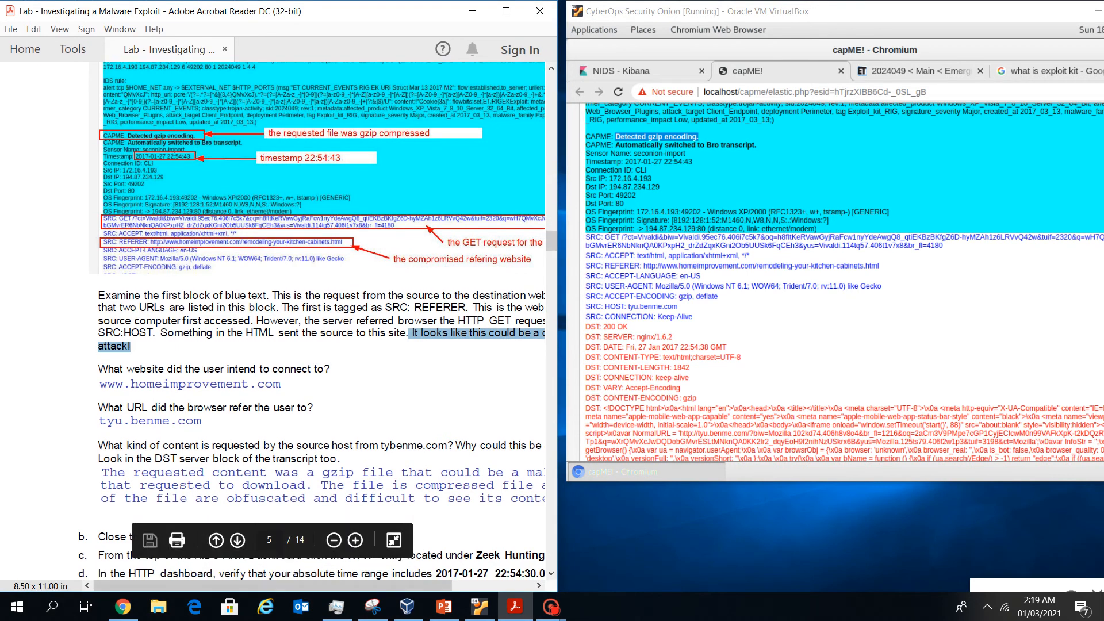
pyautogui.moveTo(336, 585); pyautogui.dragTo(375, 585)
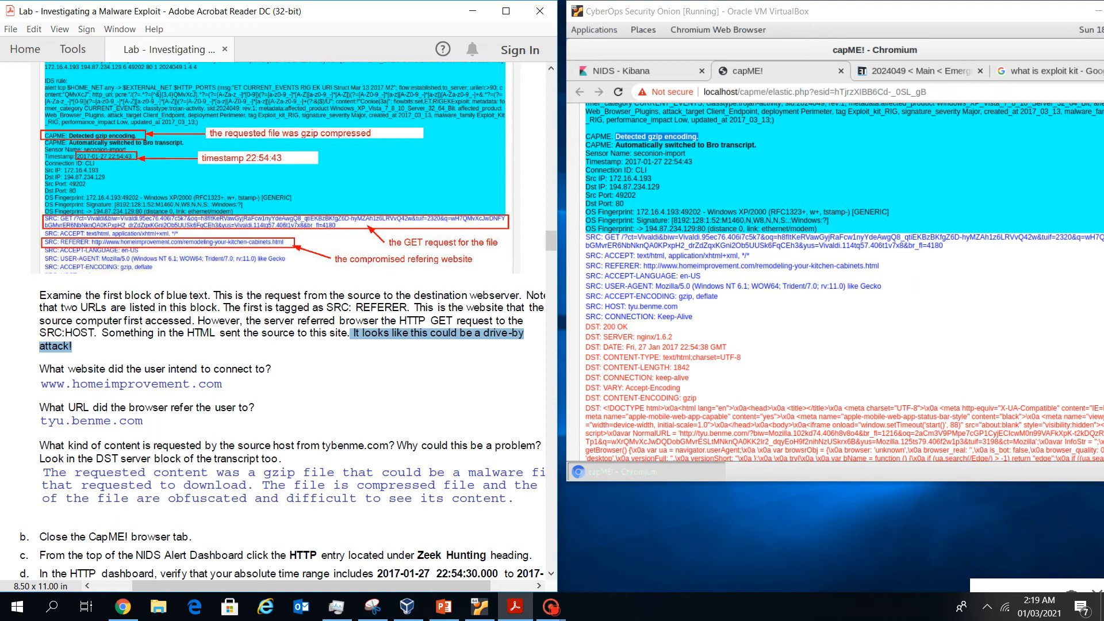
pyautogui.scroll(-1, 282, 322)
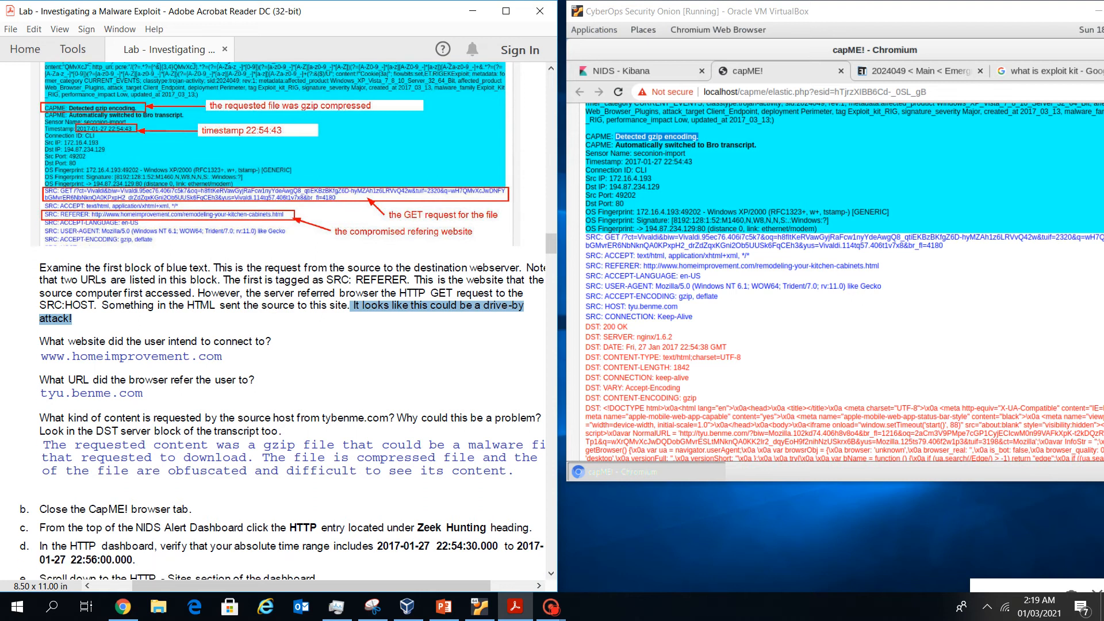
pyautogui.scroll(-1, 281, 322)
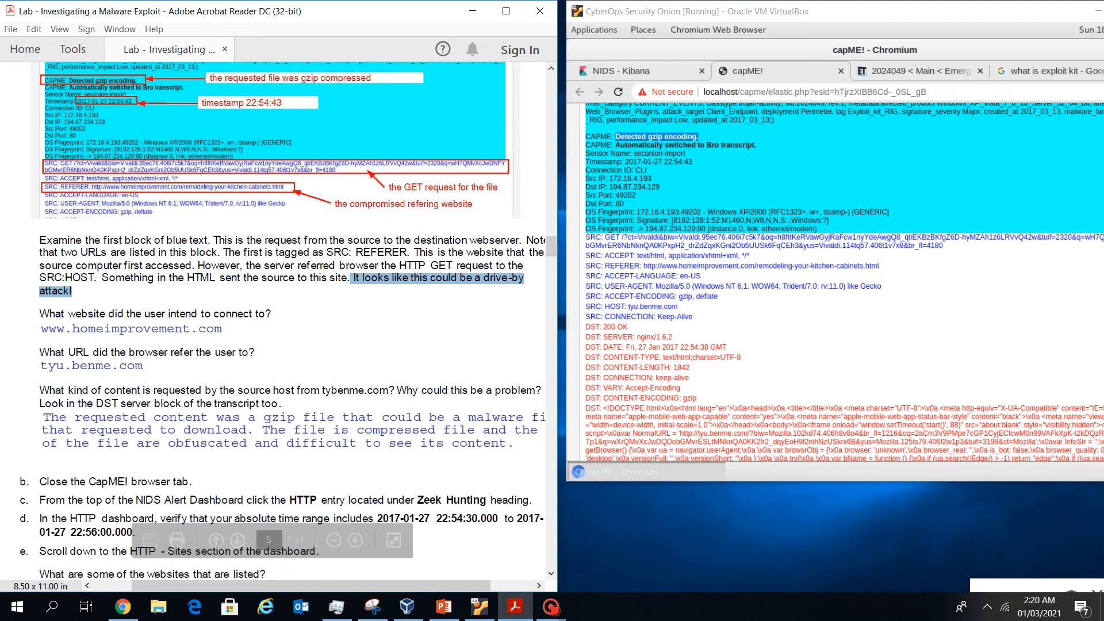
pyautogui.hscroll(1, 275, 327)
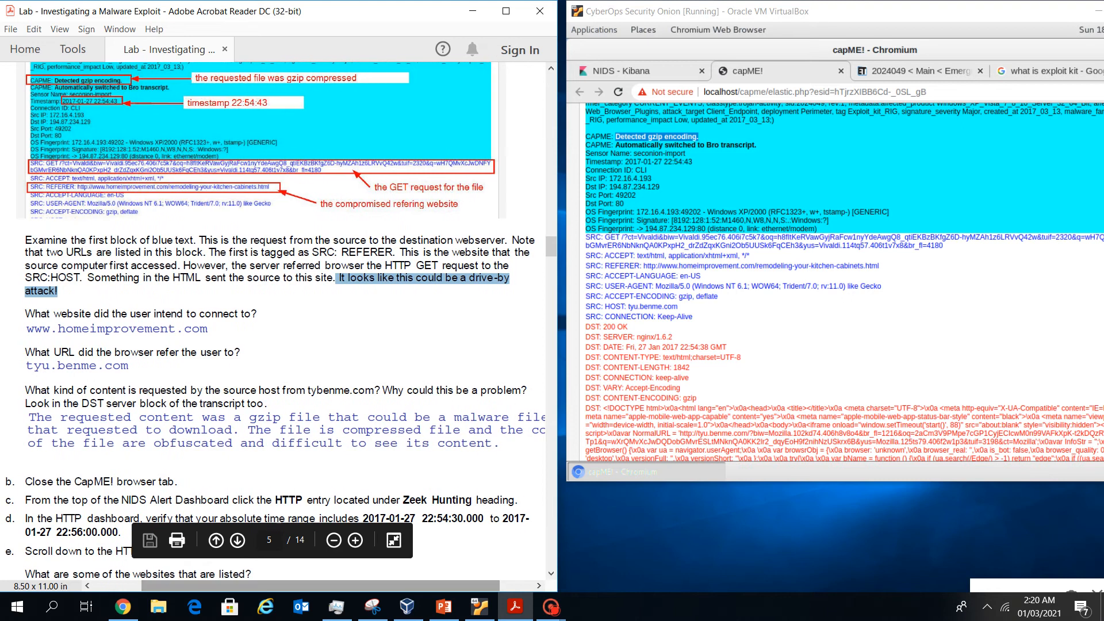
pyautogui.scroll(-2, 282, 322)
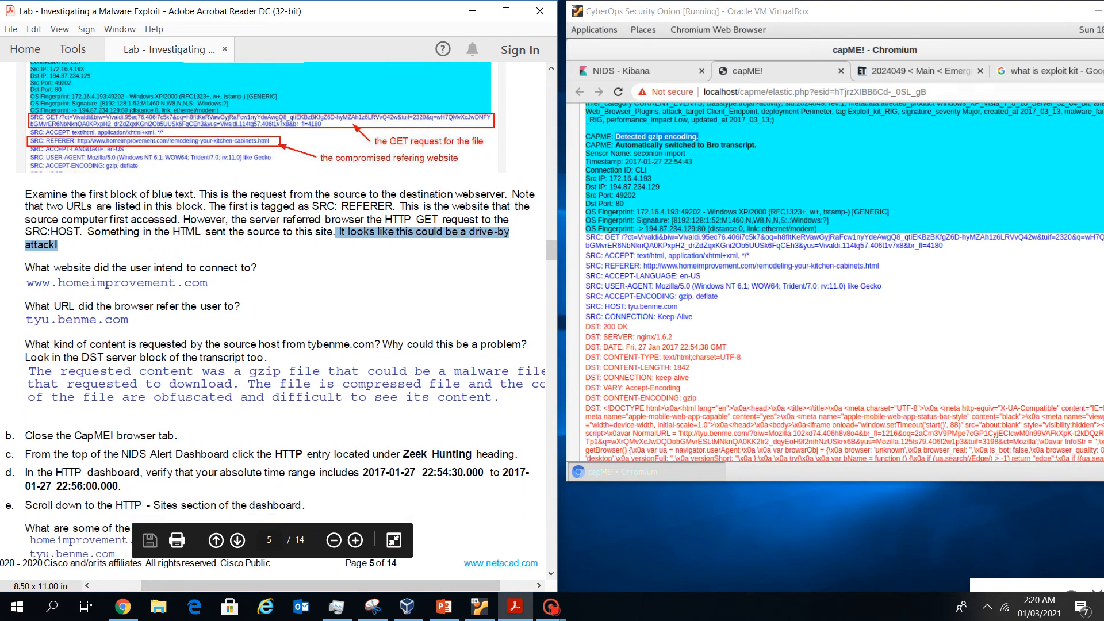
pyautogui.click(842, 71)
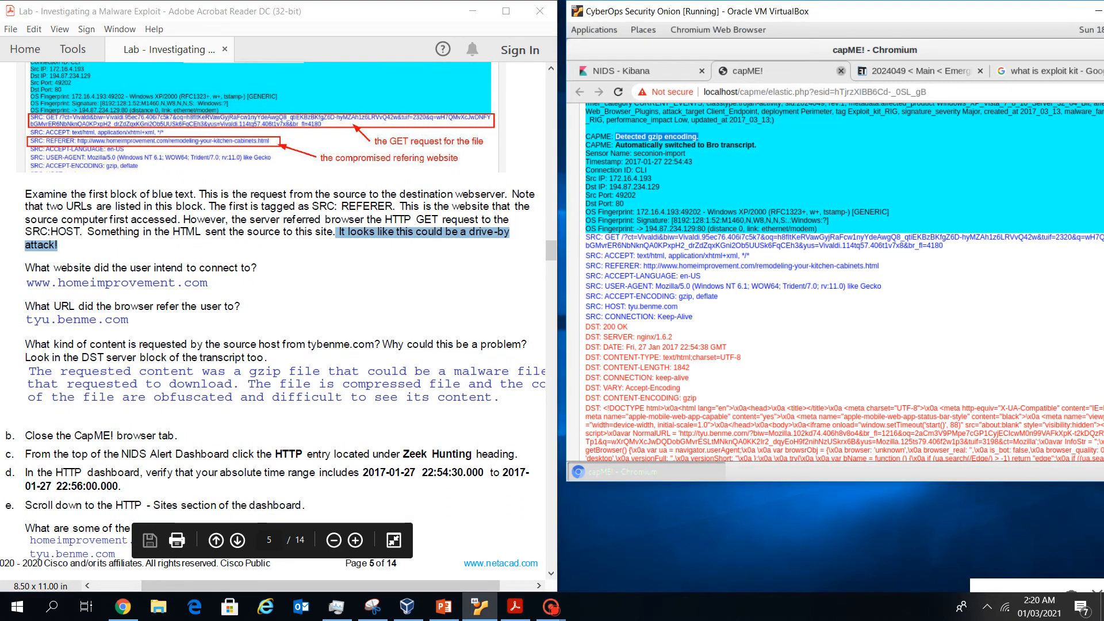
pyautogui.click(841, 71)
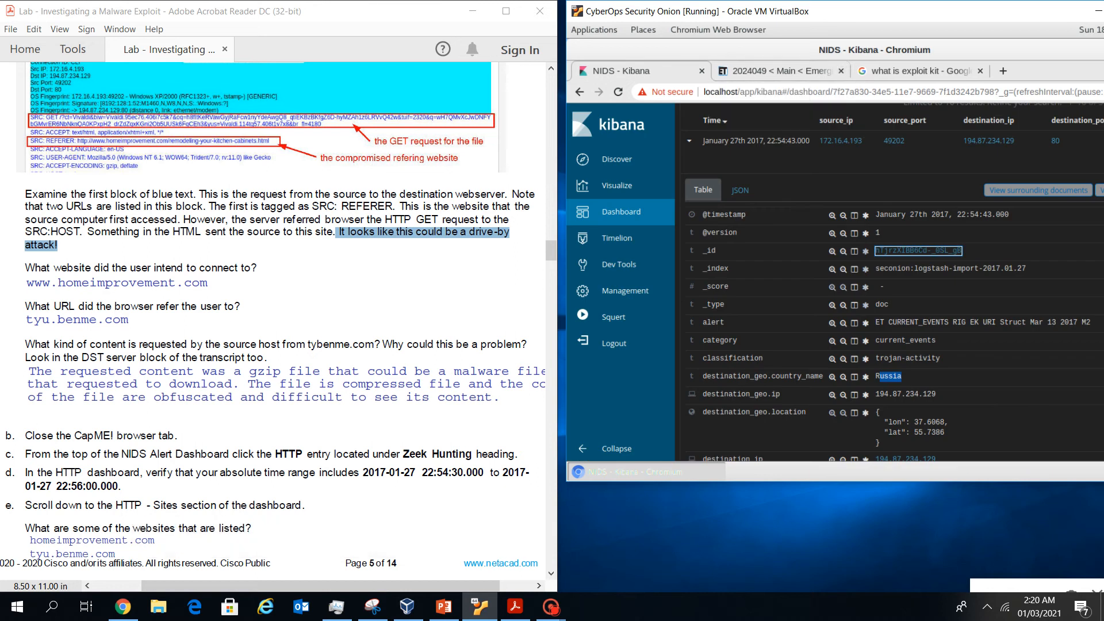
# Scroll to the dashboard top showing 35 trojan-activity alerts and the Zeek Hunting HTTP link
pyautogui.scroll(-1, 274, 322)
pyautogui.scroll(-10, 275, 322)
pyautogui.scroll(10, 275, 322)
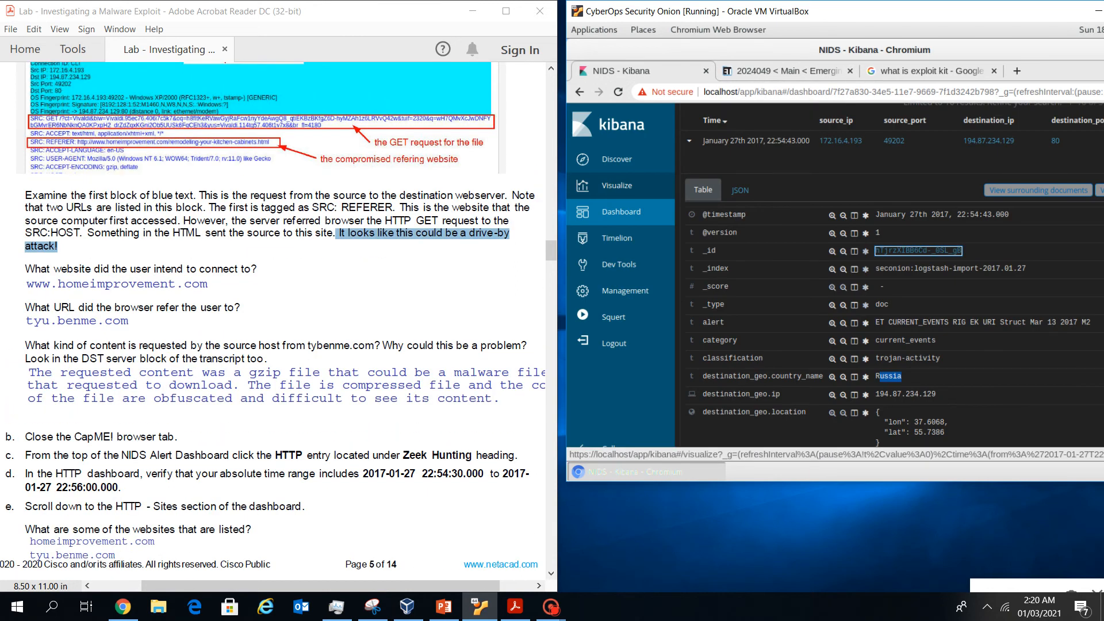
pyautogui.scroll(-11, 274, 322)
pyautogui.scroll(10, 275, 322)
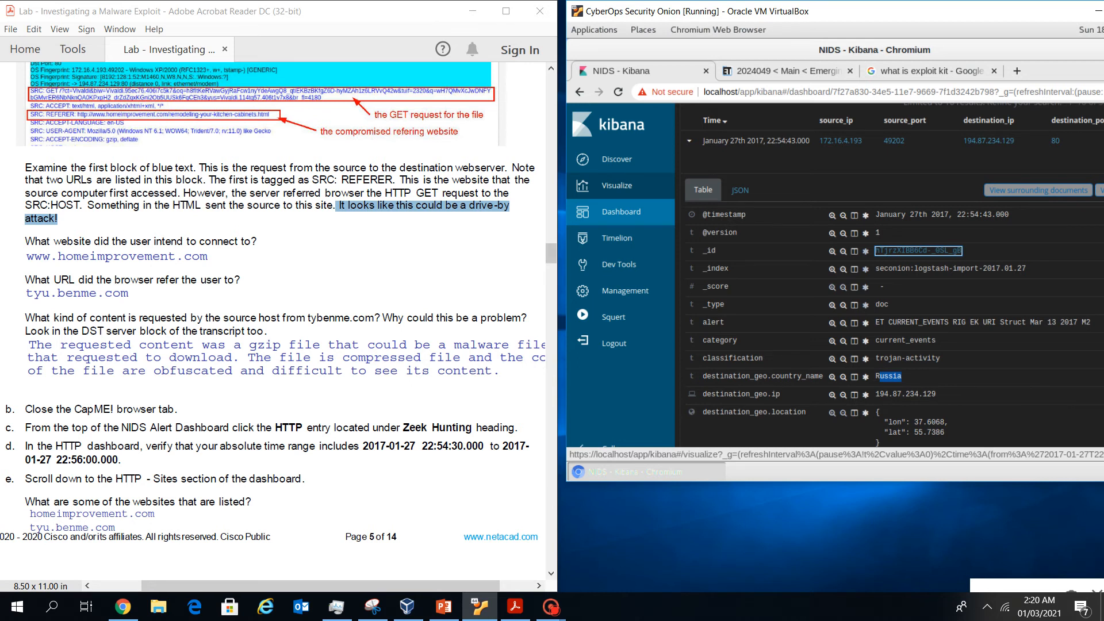
pyautogui.scroll(15, 891, 276)
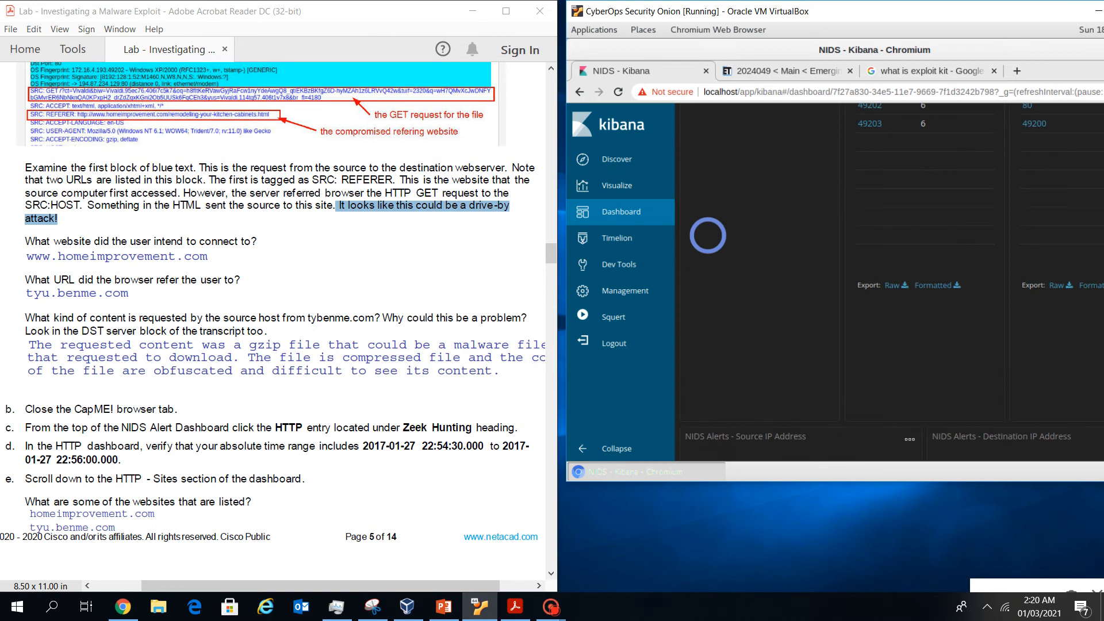
pyautogui.scroll(20, 891, 276)
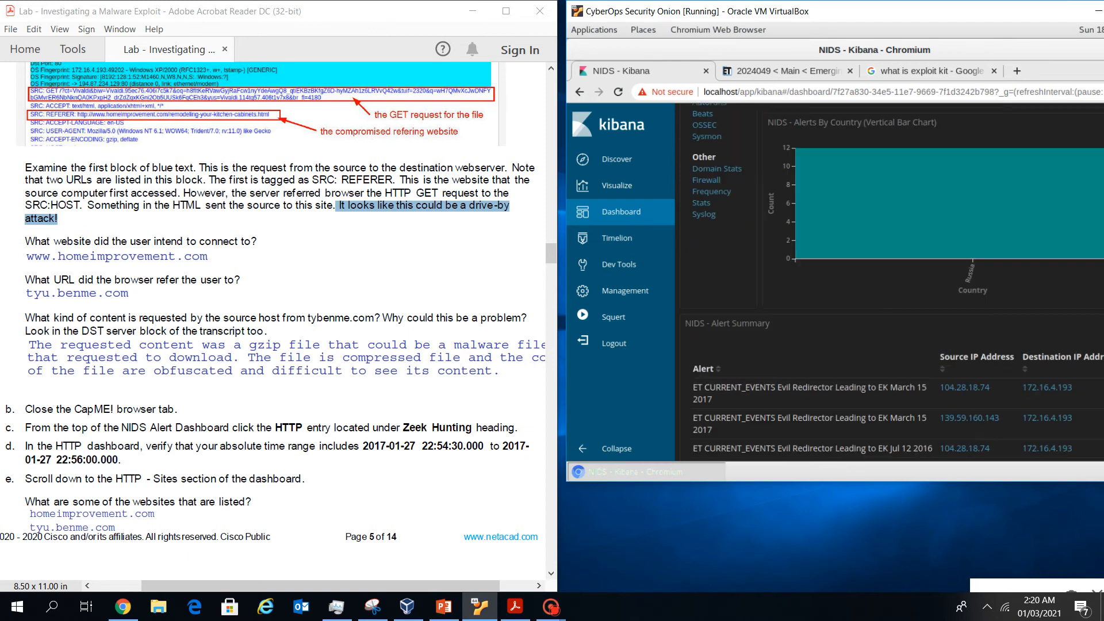
pyautogui.scroll(5, 891, 276)
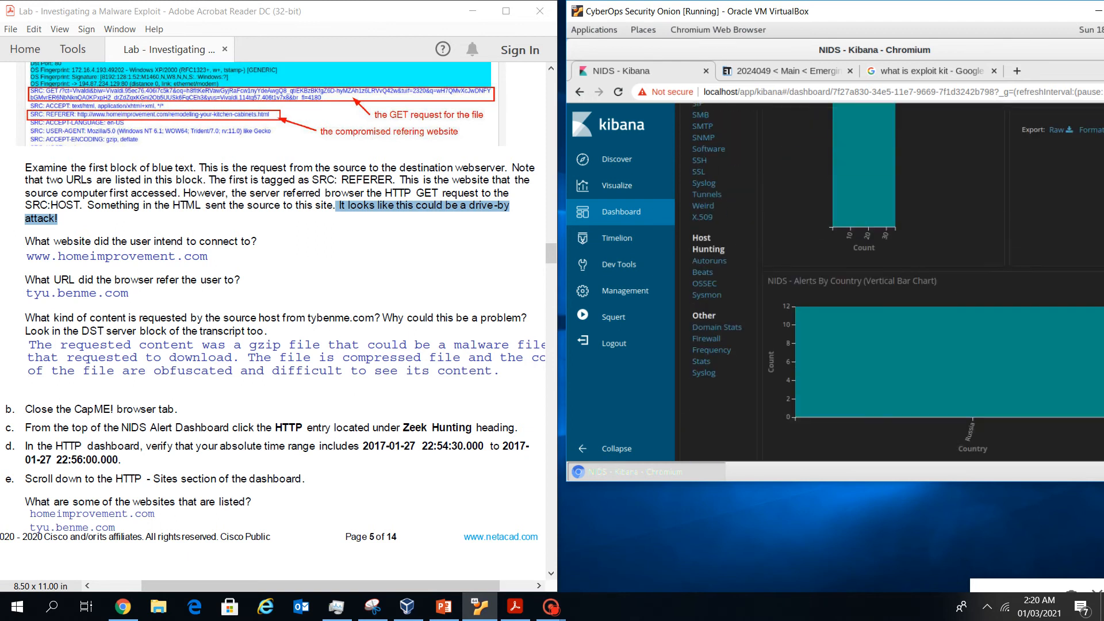
pyautogui.scroll(10, 891, 276)
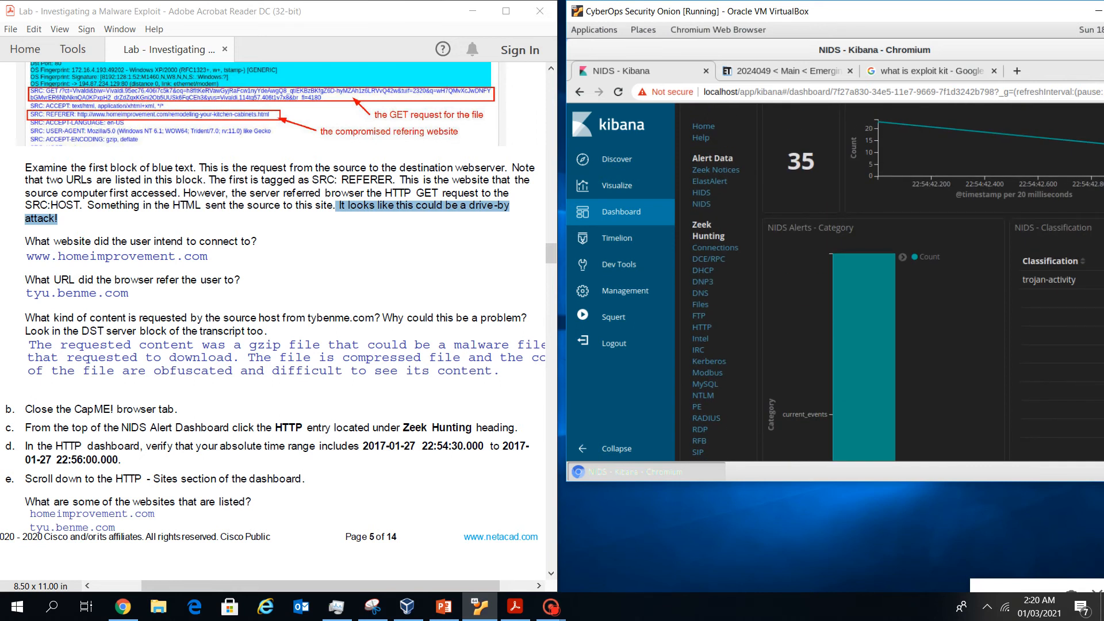
# Open the Zeek HTTP dashboard and set the absolute From time to 22:54:30.000
pyautogui.click(702, 327)
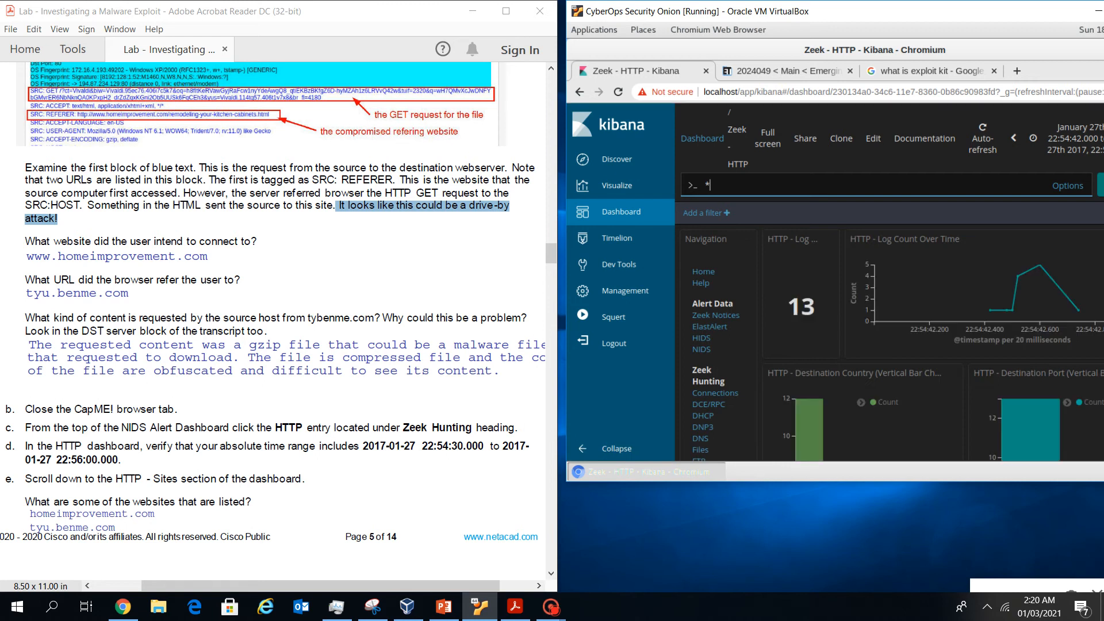
pyautogui.scroll(-2, 345, 337)
pyautogui.scroll(2, 345, 336)
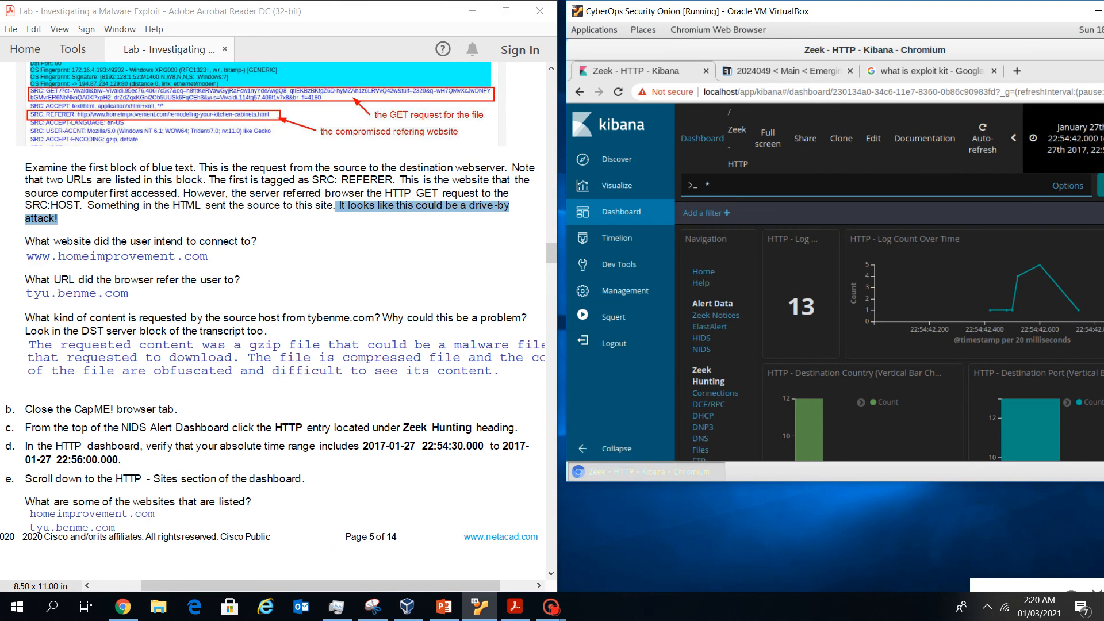
pyautogui.click(1064, 138)
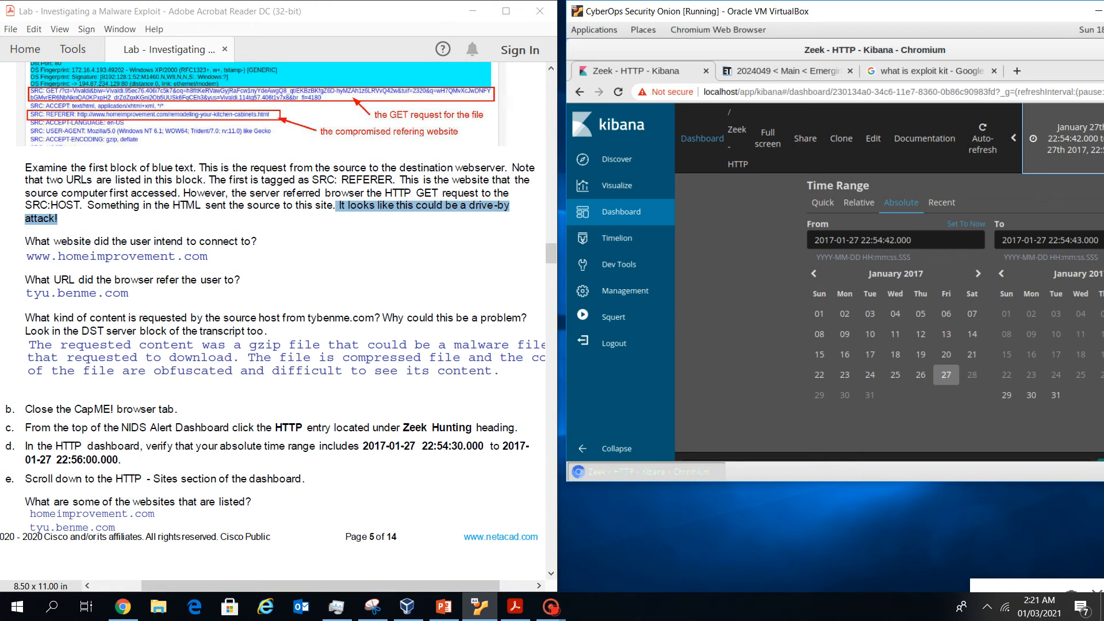
pyautogui.click(888, 239)
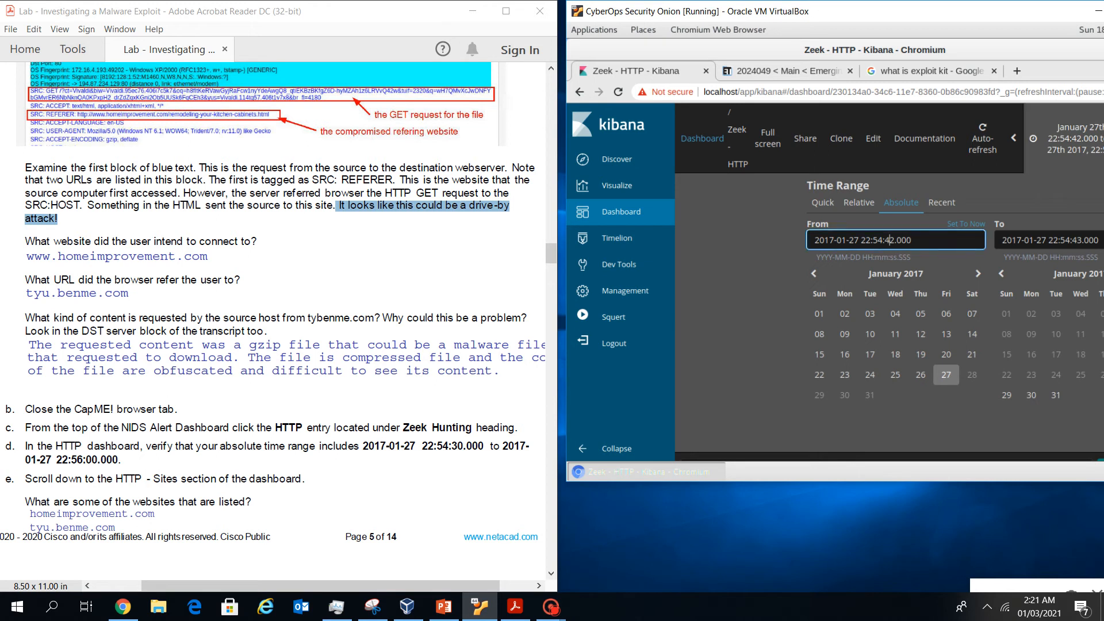
pyautogui.press('Delete')
pyautogui.press('BackSpace')
pyautogui.write('30')
# Set the To time to 22:56:00.000 and apply the range
pyautogui.click(1050, 240)
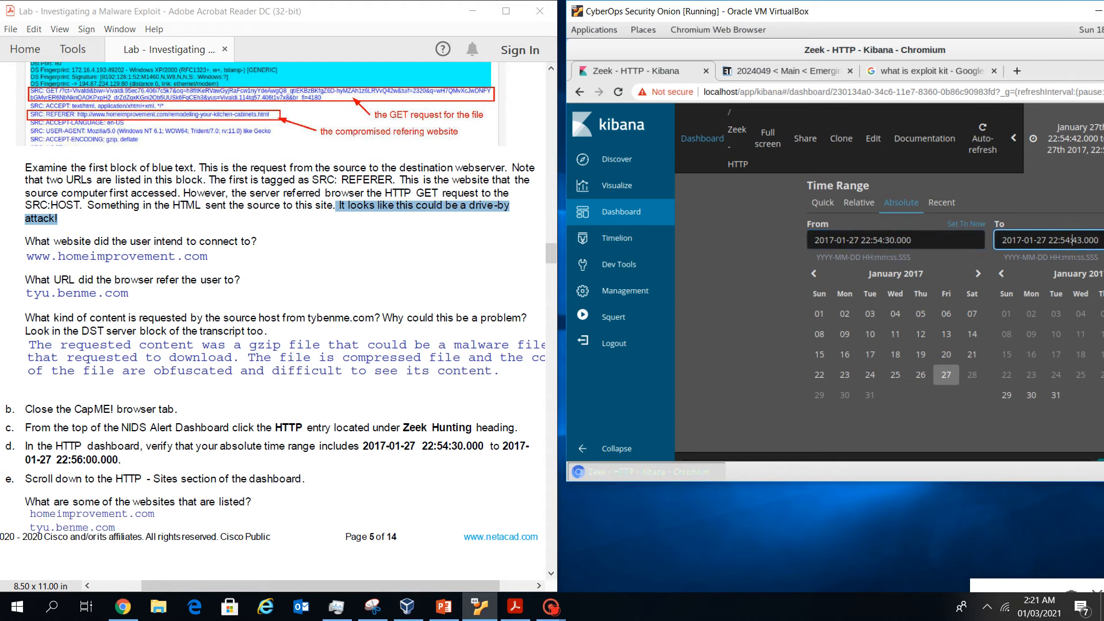
pyautogui.press('BackSpace')
pyautogui.write('6')
pyautogui.press('BackSpace')
pyautogui.press('BackSpace')
pyautogui.write('00')
pyautogui.moveTo(771, 11); pyautogui.dragTo(720, 14)
pyautogui.click(1088, 438)
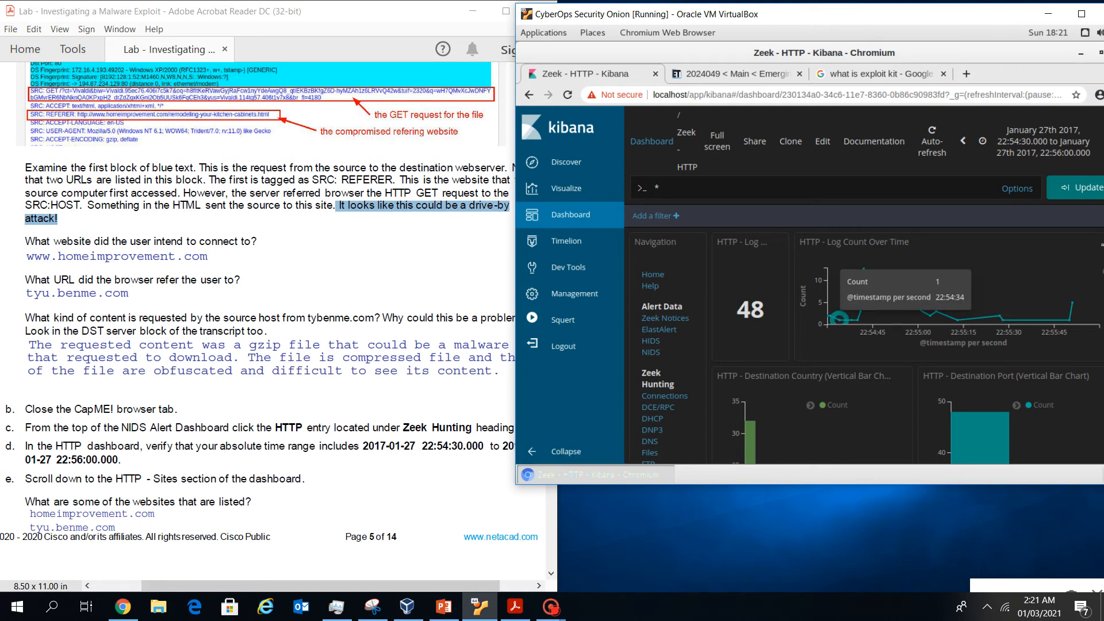
pyautogui.scroll(-9, 845, 310)
pyautogui.scroll(-10, 863, 288)
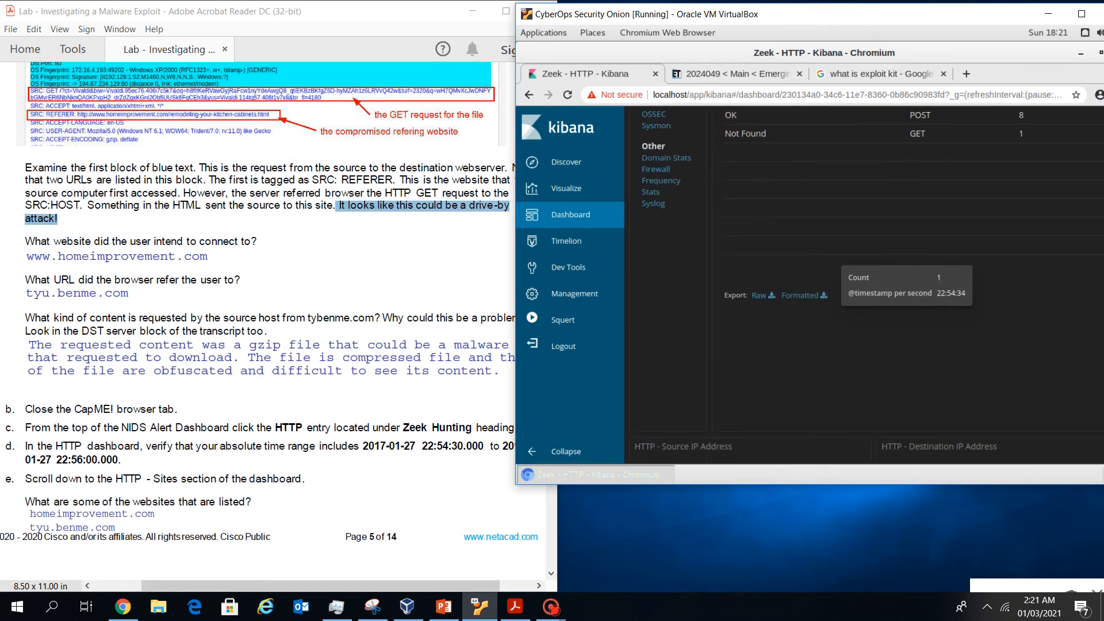
pyautogui.scroll(-6, 863, 287)
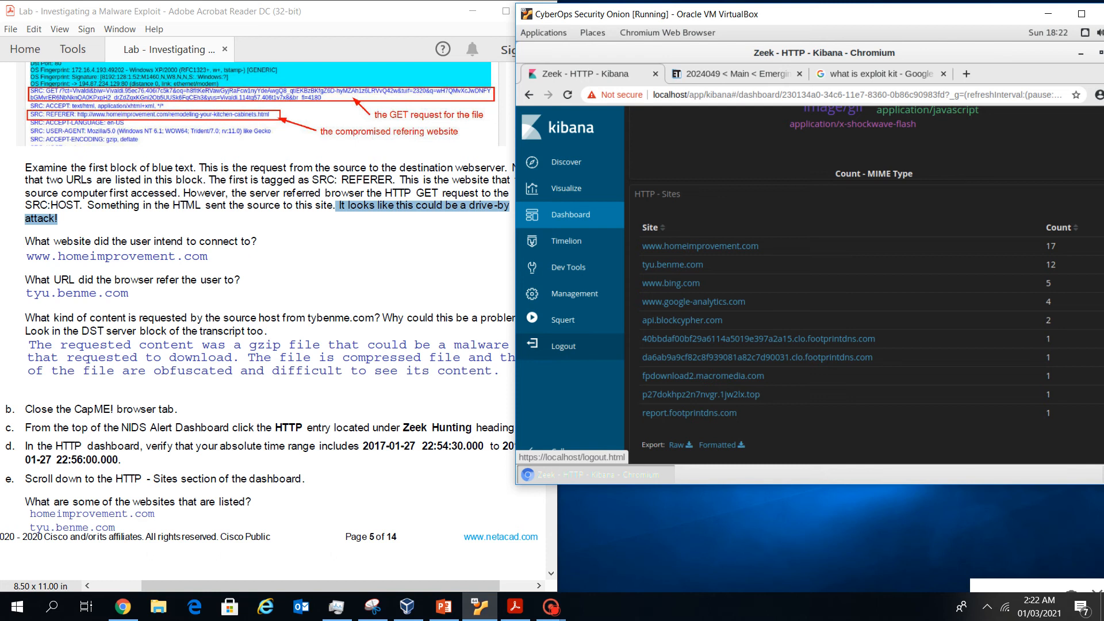
pyautogui.scroll(-8, 258, 322)
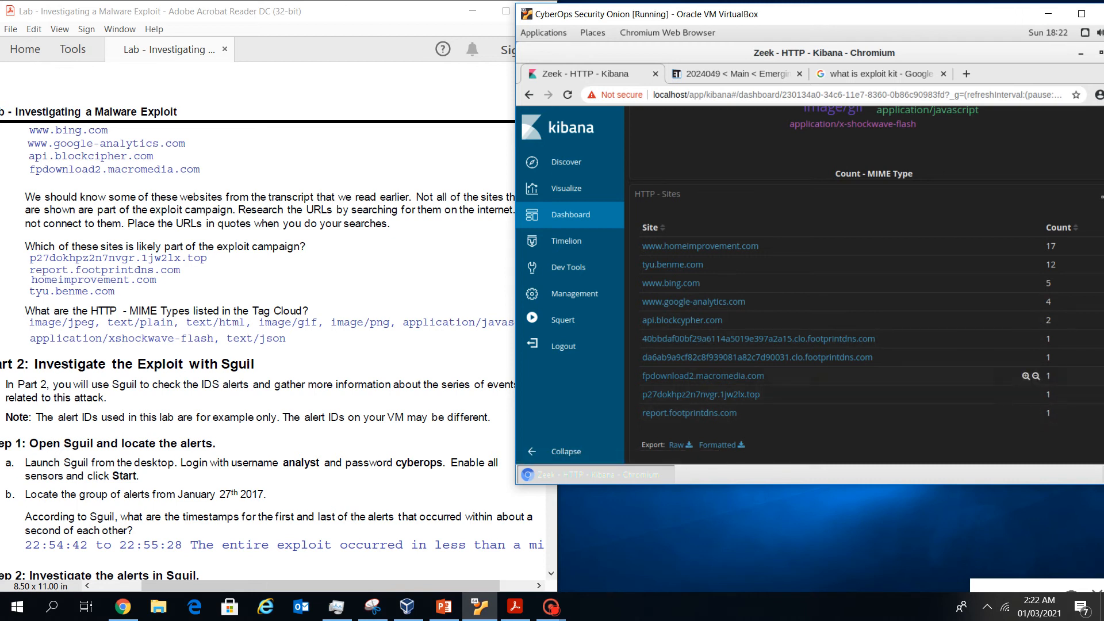
pyautogui.moveTo(403, 585)
pyautogui.mouseDown()
pyautogui.moveTo(381, 586)
pyautogui.moveTo(395, 585)
pyautogui.mouseUp()
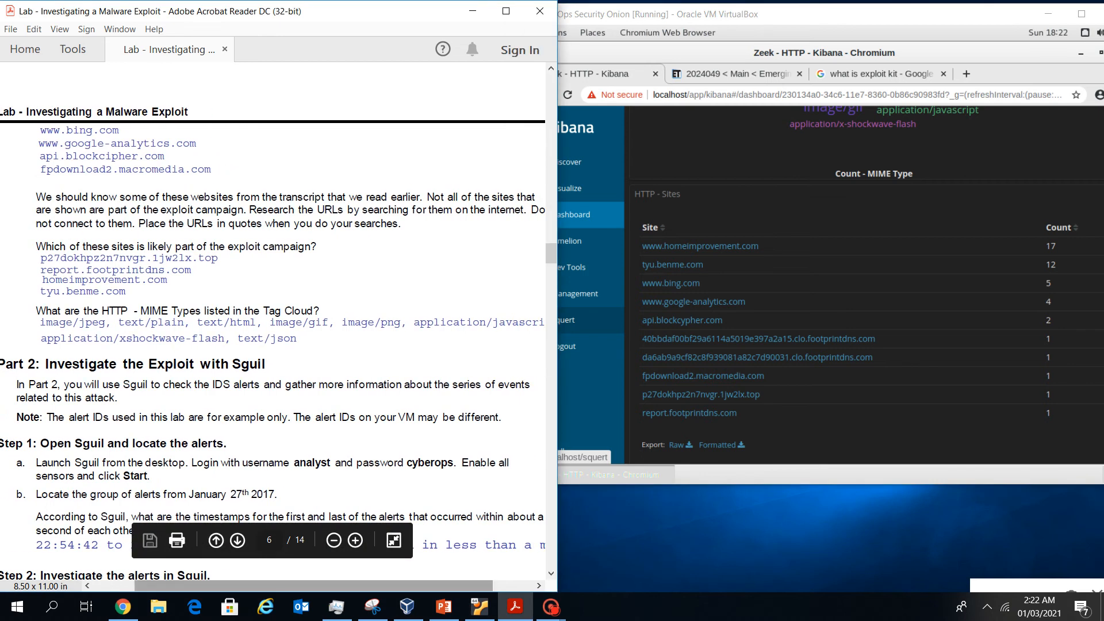
pyautogui.moveTo(394, 586)
pyautogui.mouseDown()
pyautogui.moveTo(409, 585)
pyautogui.moveTo(396, 586)
pyautogui.mouseUp()
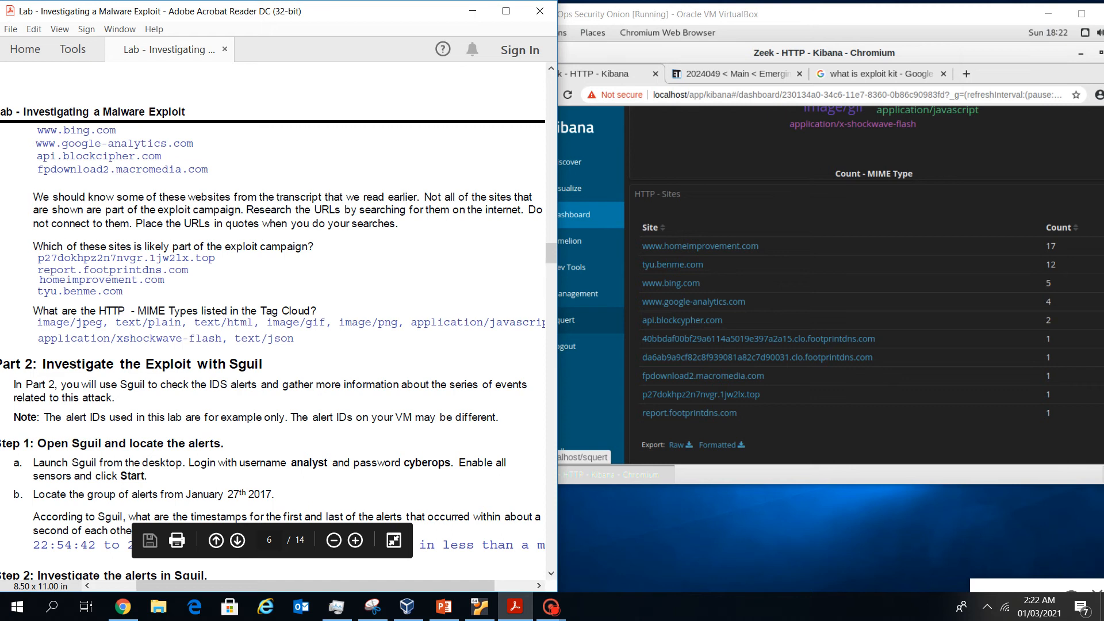
pyautogui.moveTo(242, 209); pyautogui.dragTo(157, 210)
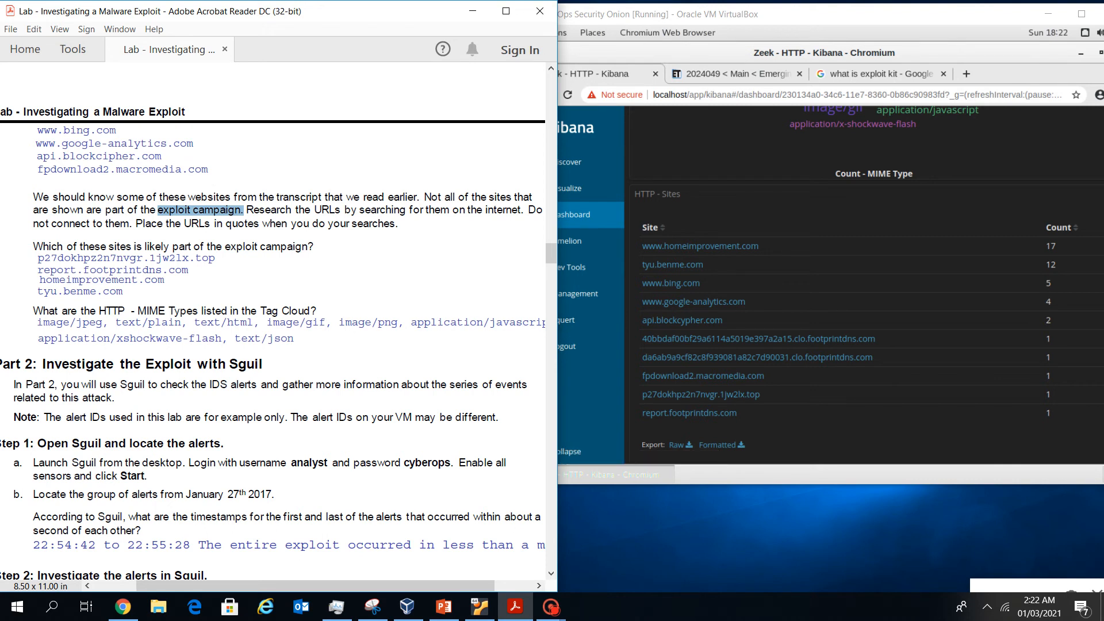
pyautogui.moveTo(67, 266)
pyautogui.mouseDown()
pyautogui.moveTo(102, 266)
pyautogui.moveTo(35, 266)
pyautogui.moveTo(202, 247)
pyautogui.mouseUp()
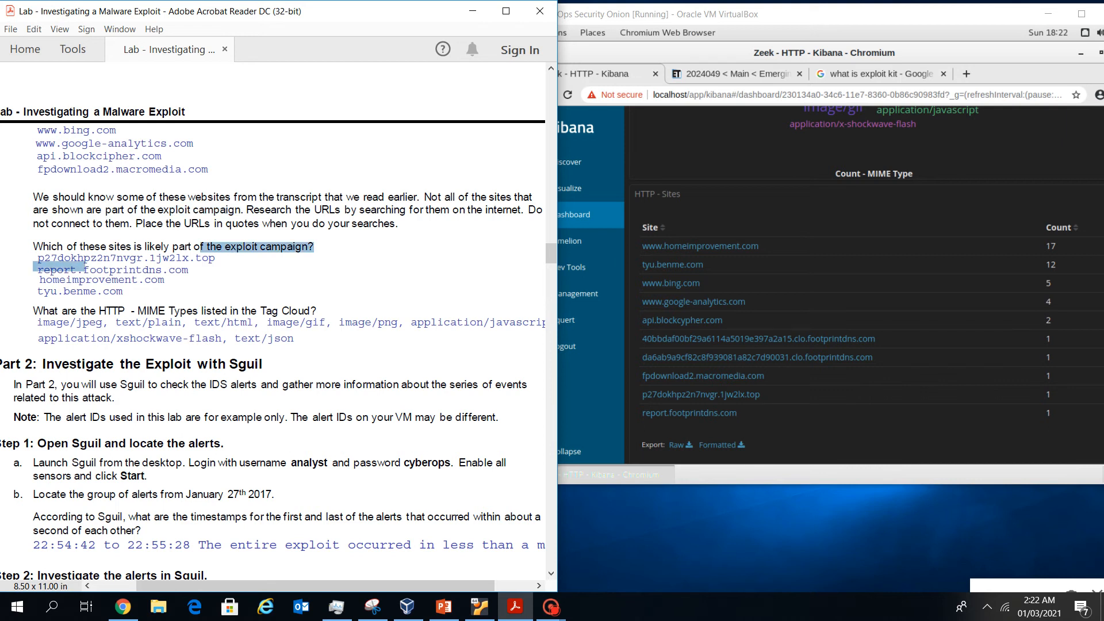
pyautogui.click(85, 265)
pyautogui.click(85, 267)
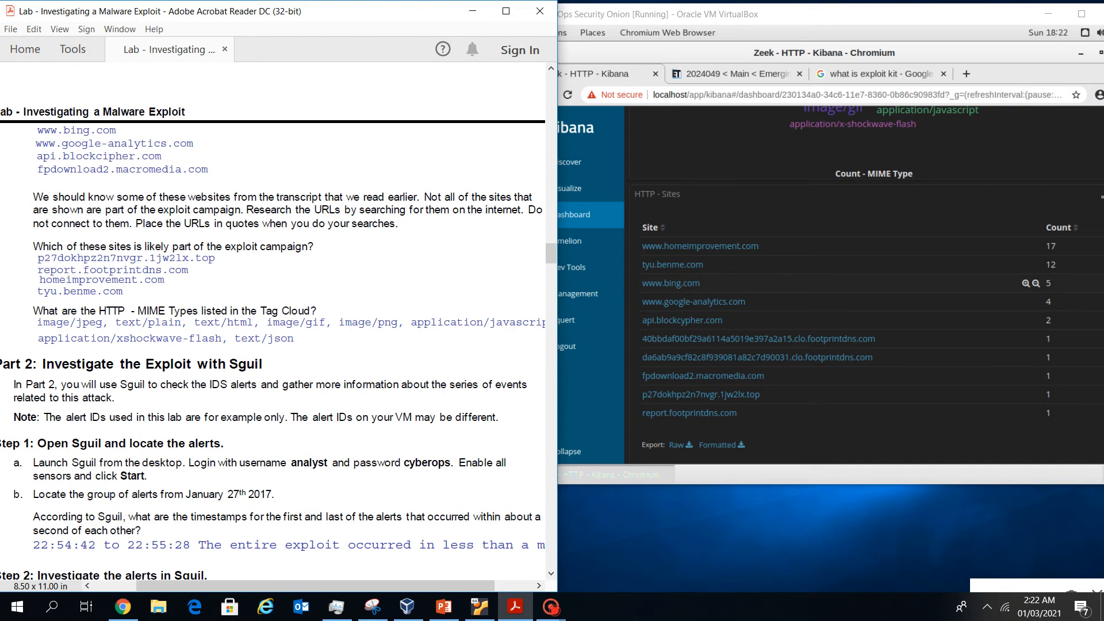
pyautogui.click(759, 246)
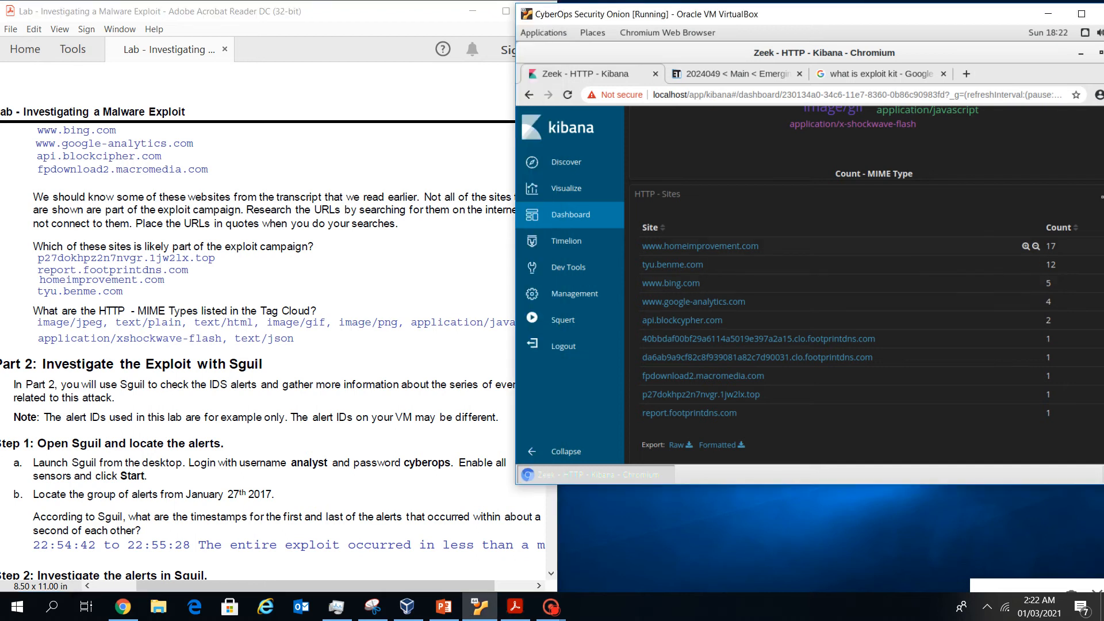
pyautogui.moveTo(759, 246); pyautogui.dragTo(641, 246)
pyautogui.hotkey('ctrl', 'c')
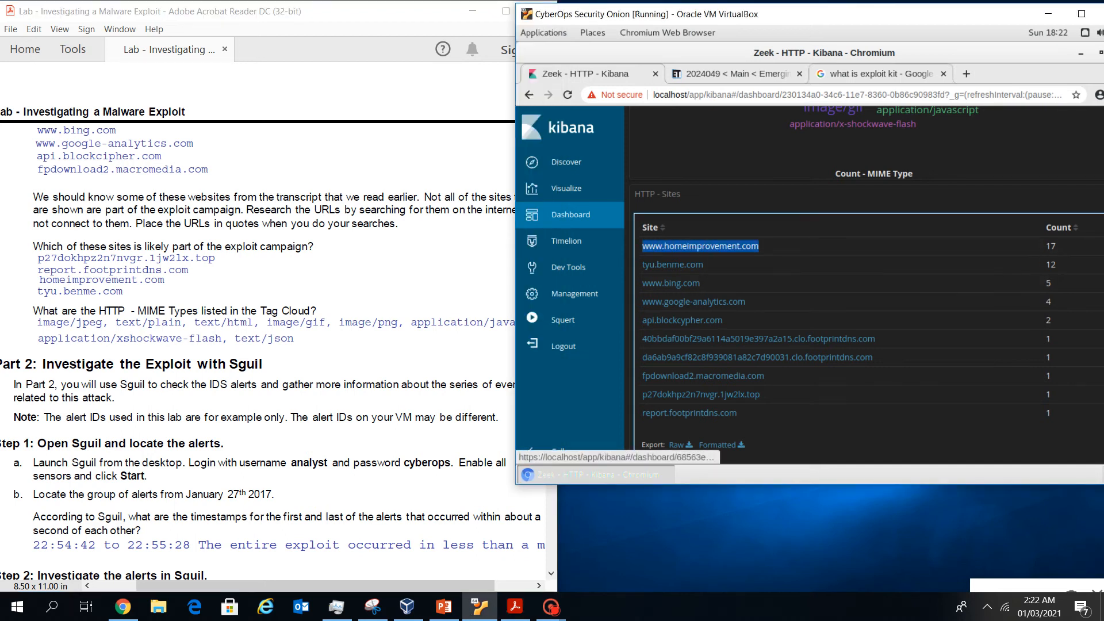
pyautogui.hotkey('ctrl', 't')
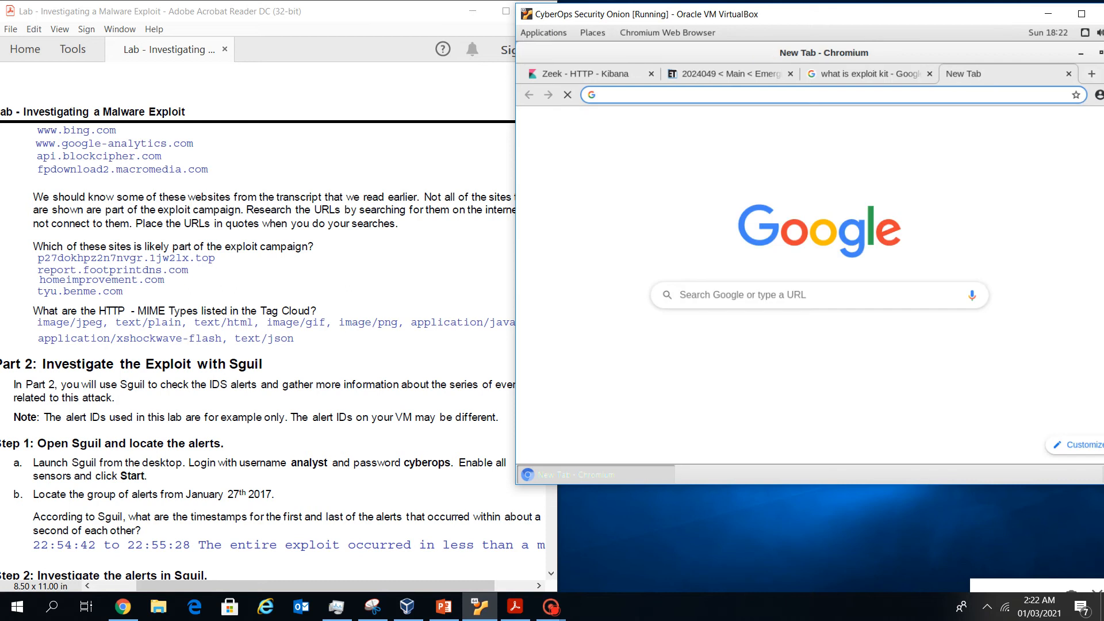
pyautogui.click(741, 295)
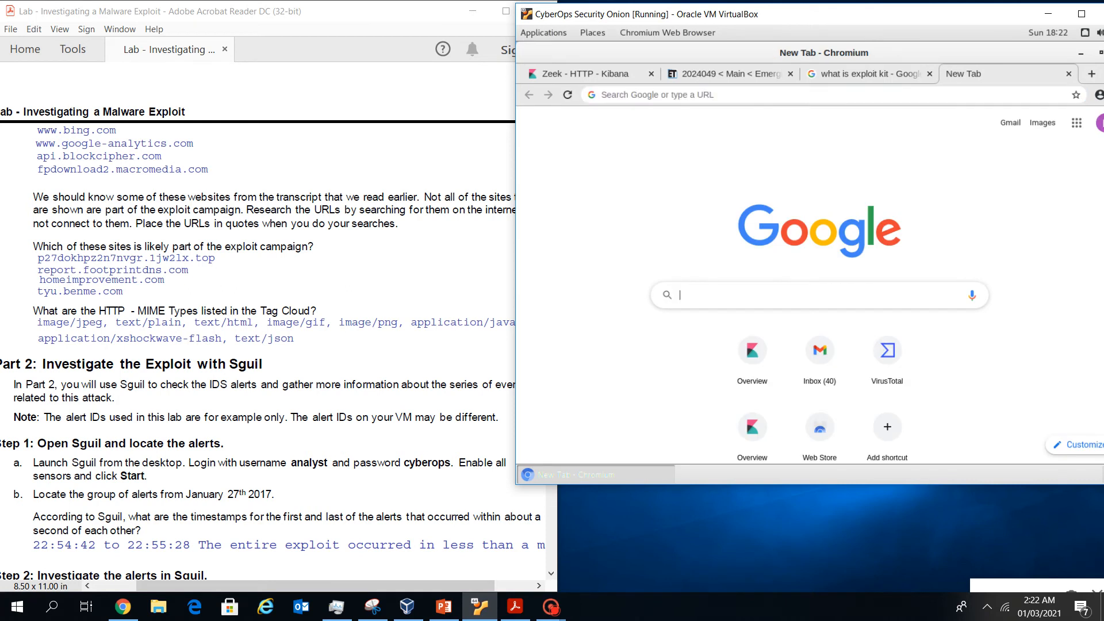
pyautogui.write('"')
pyautogui.hotkey('ctrl', 'v')
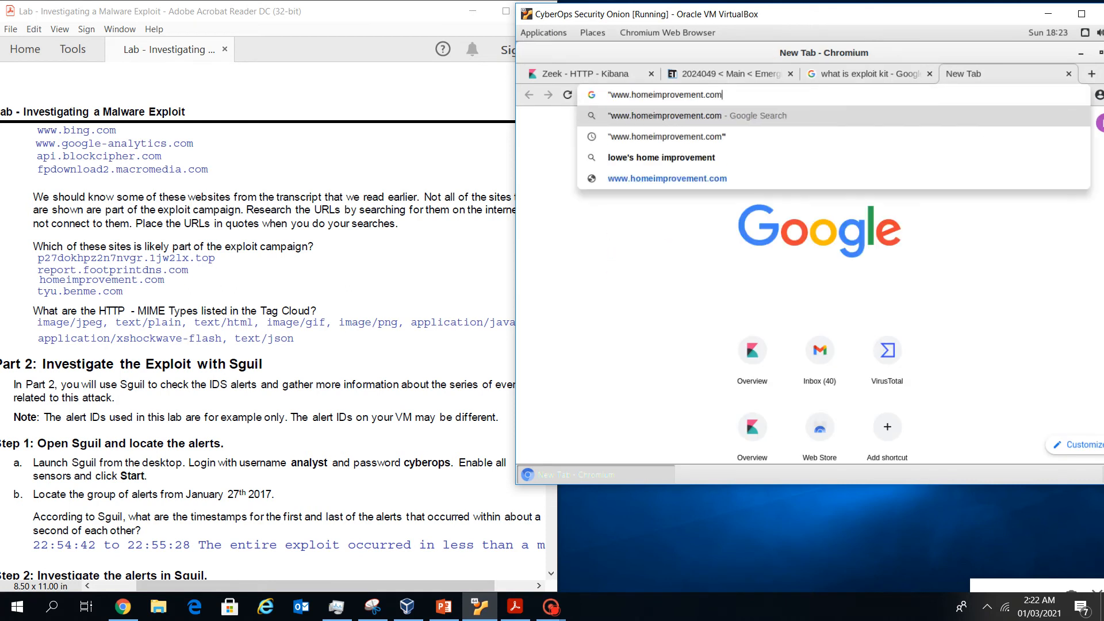
pyautogui.write('"')
pyautogui.press('Return')
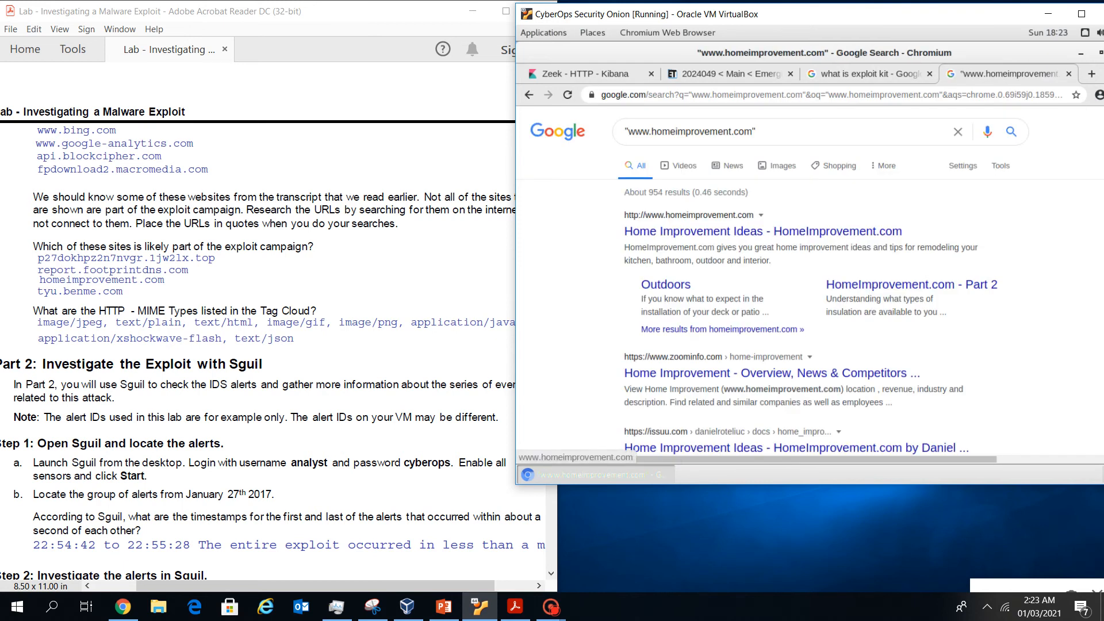
pyautogui.click(763, 232)
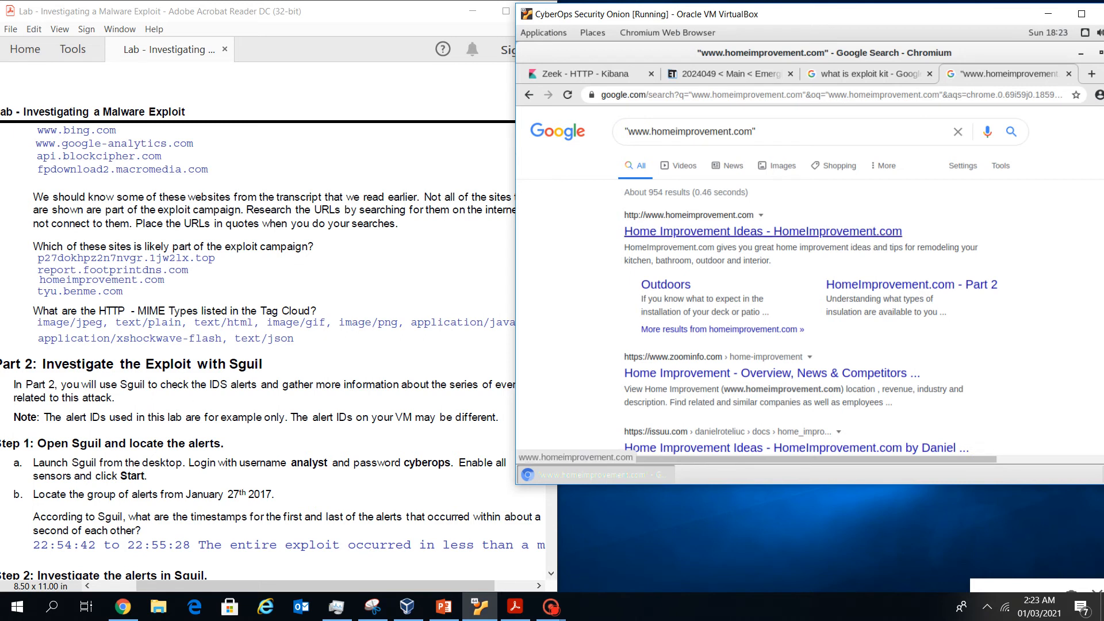
pyautogui.scroll(-4, 762, 236)
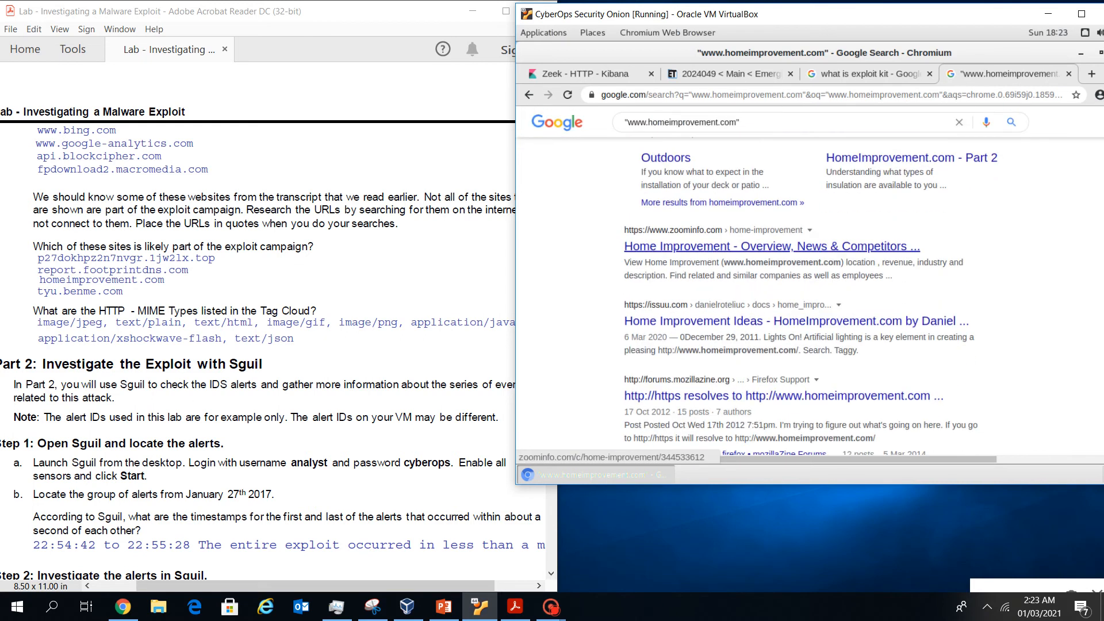
pyautogui.scroll(-2, 762, 247)
pyautogui.scroll(-1, 763, 247)
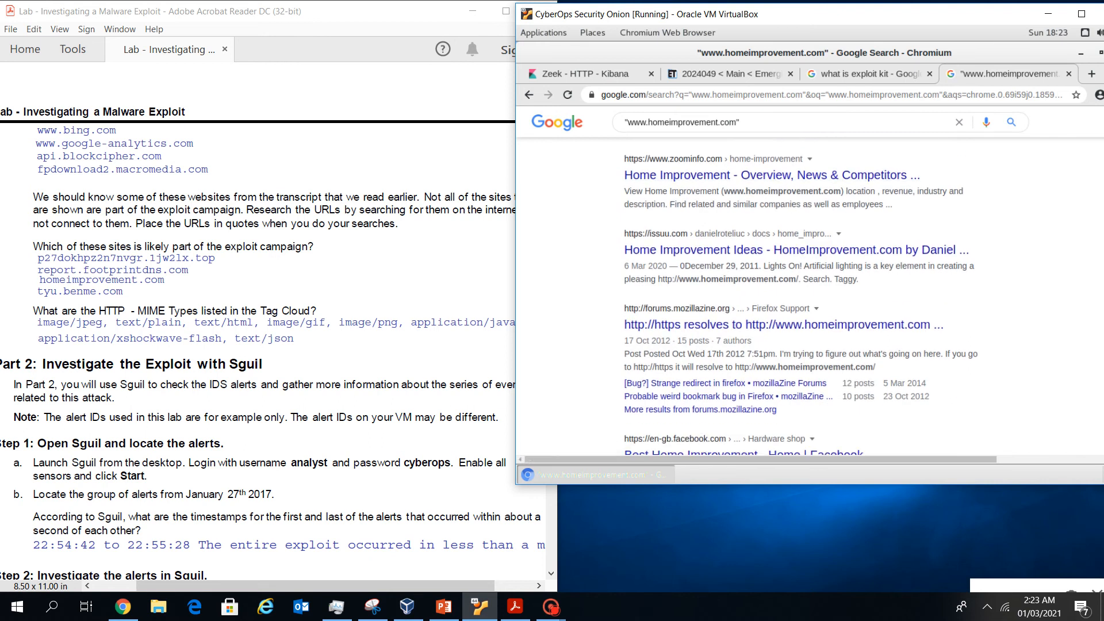
pyautogui.scroll(-3, 747, 299)
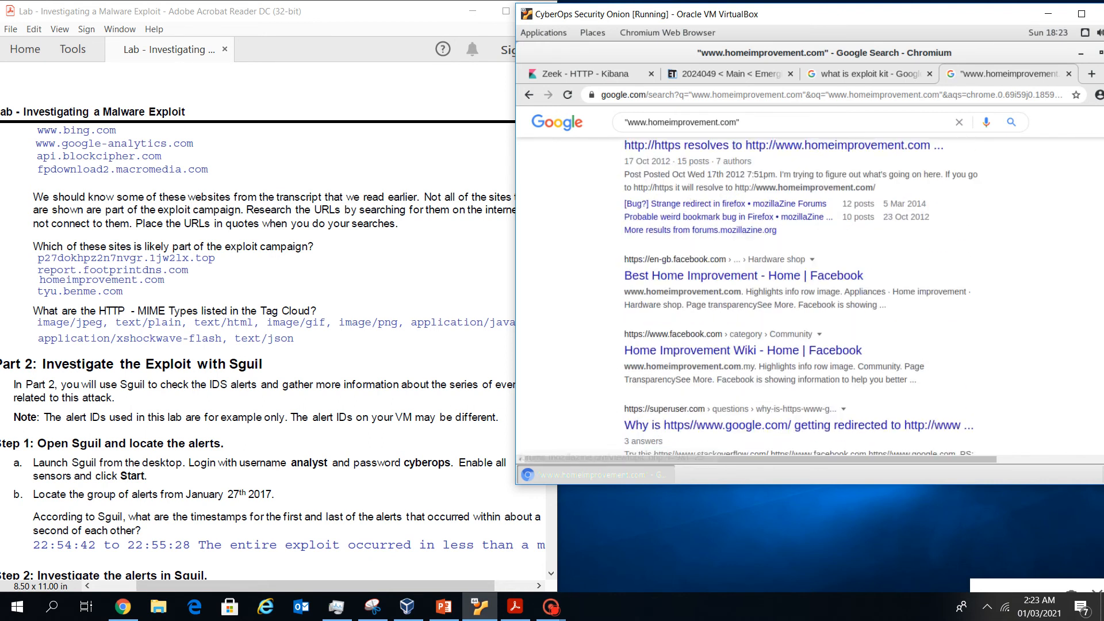
pyautogui.scroll(-1, 862, 328)
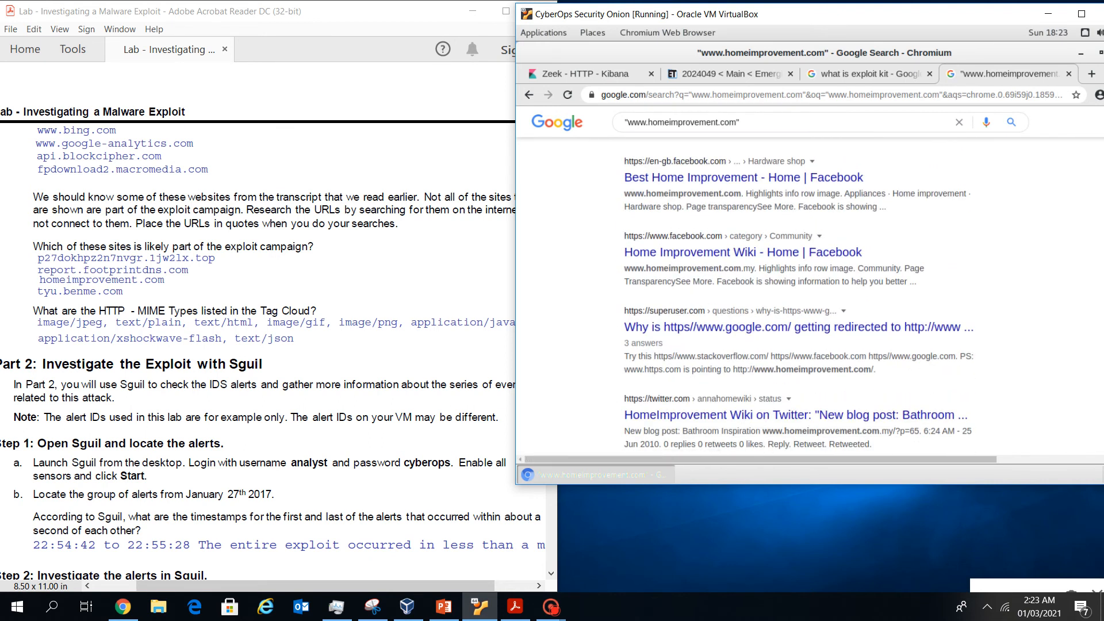
pyautogui.scroll(-3, 799, 325)
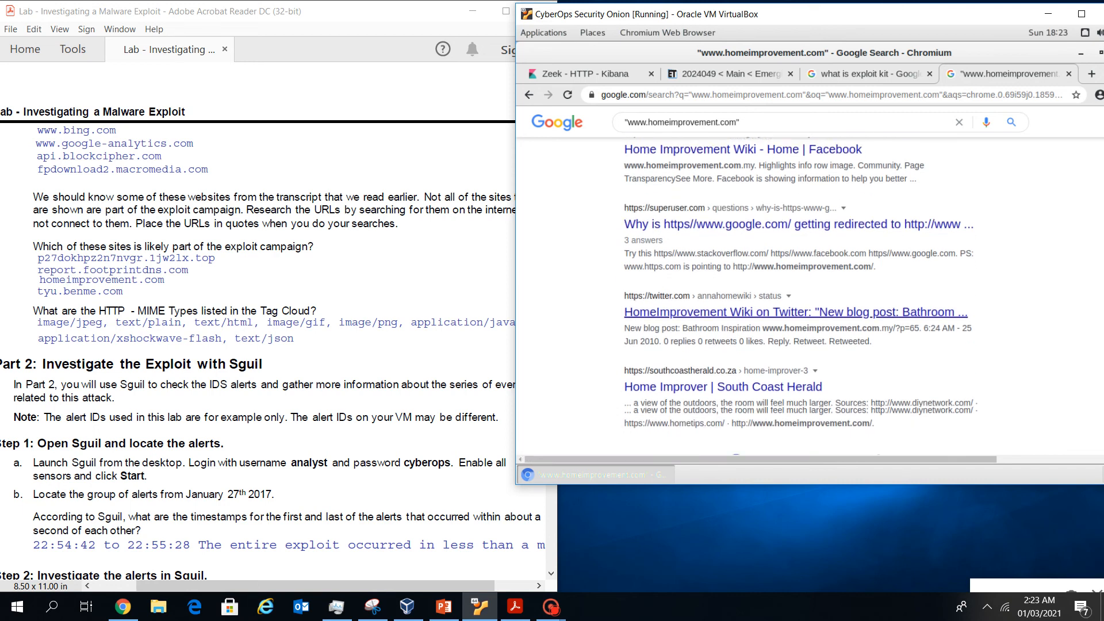
pyautogui.scroll(5, 799, 299)
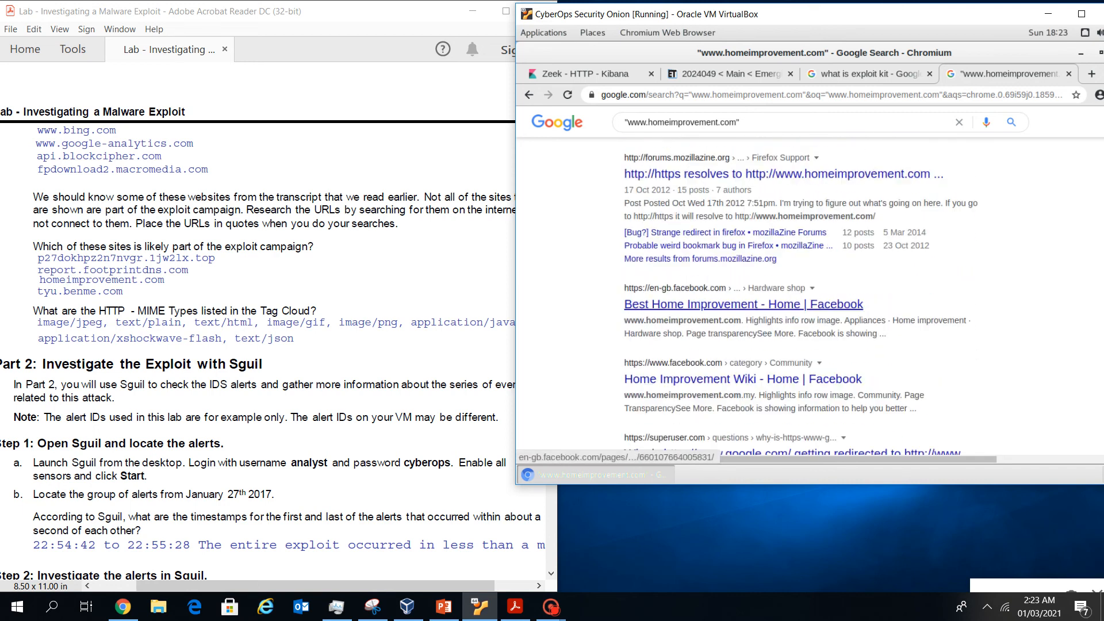
pyautogui.scroll(3, 800, 296)
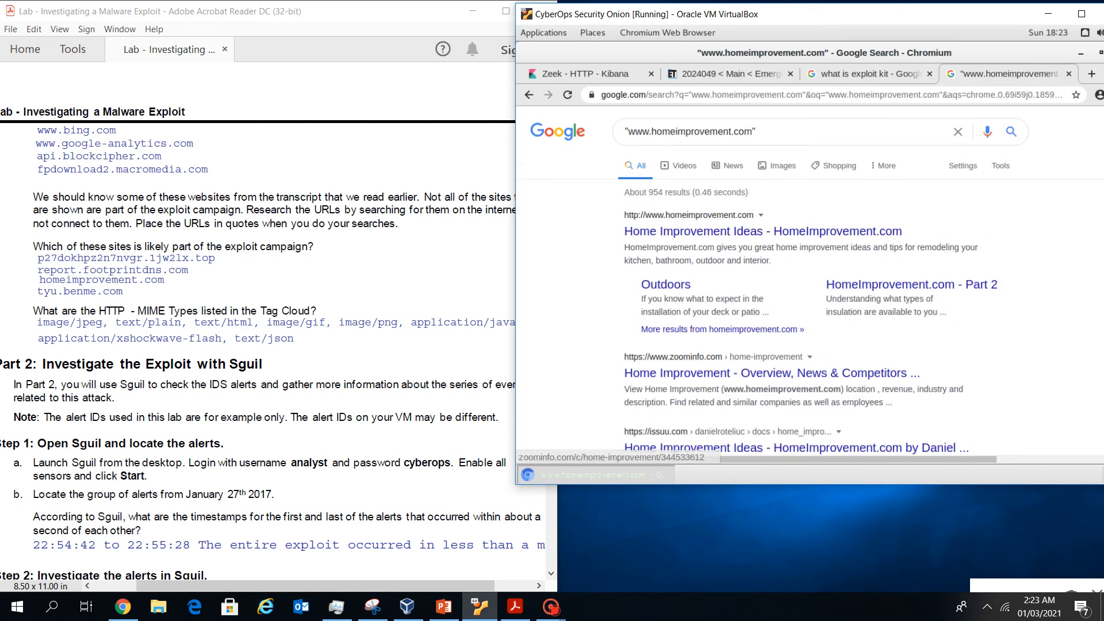
pyautogui.scroll(-1, 799, 328)
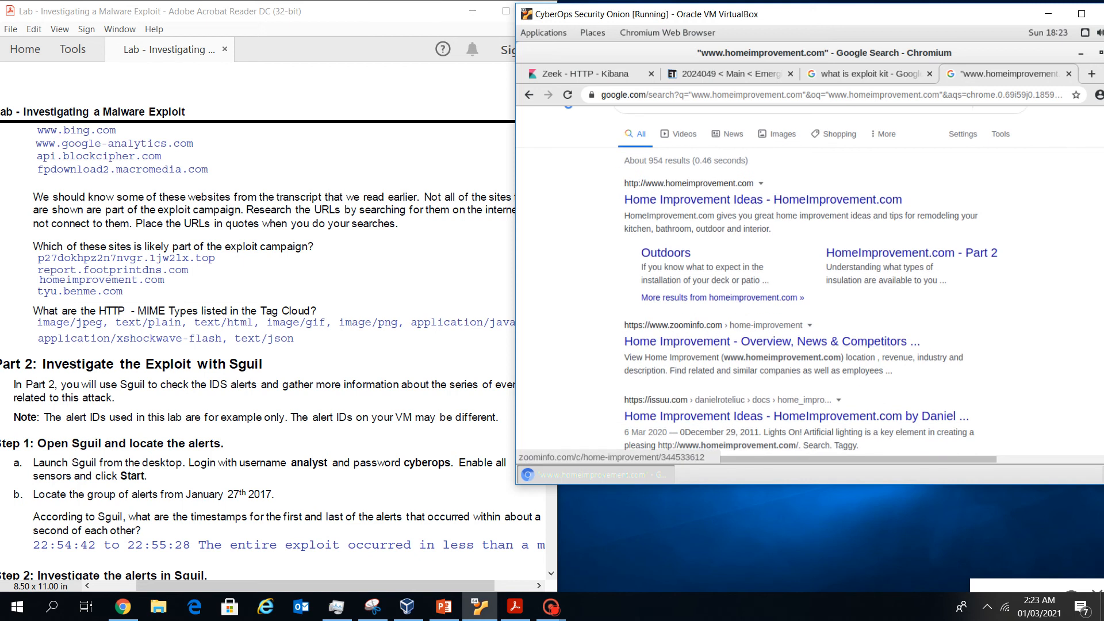
pyautogui.scroll(-1, 799, 328)
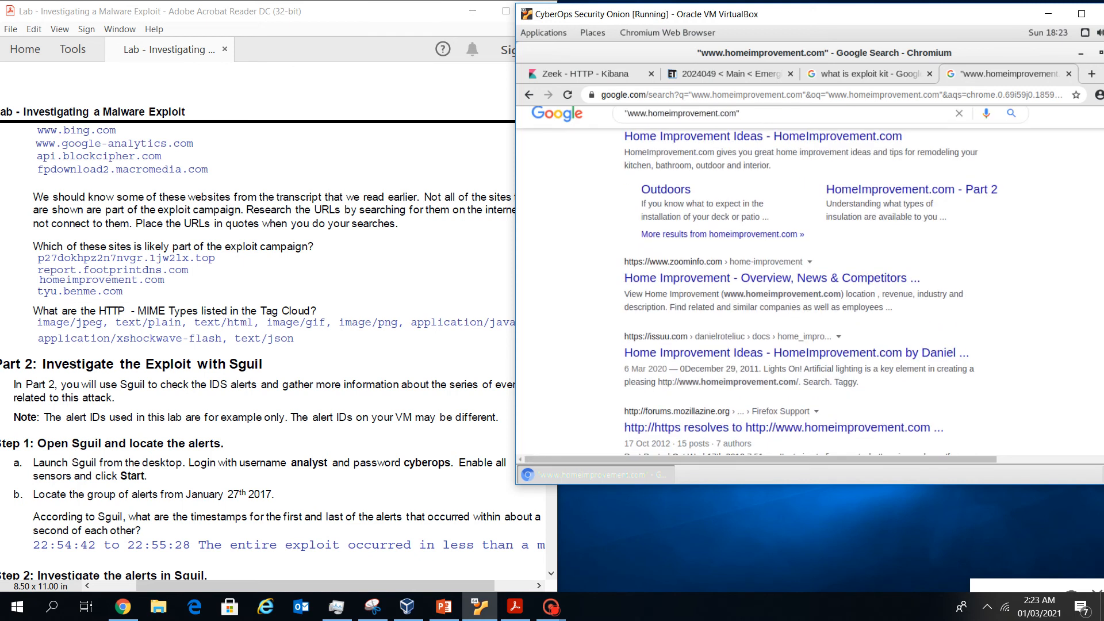
pyautogui.scroll(-1, 810, 278)
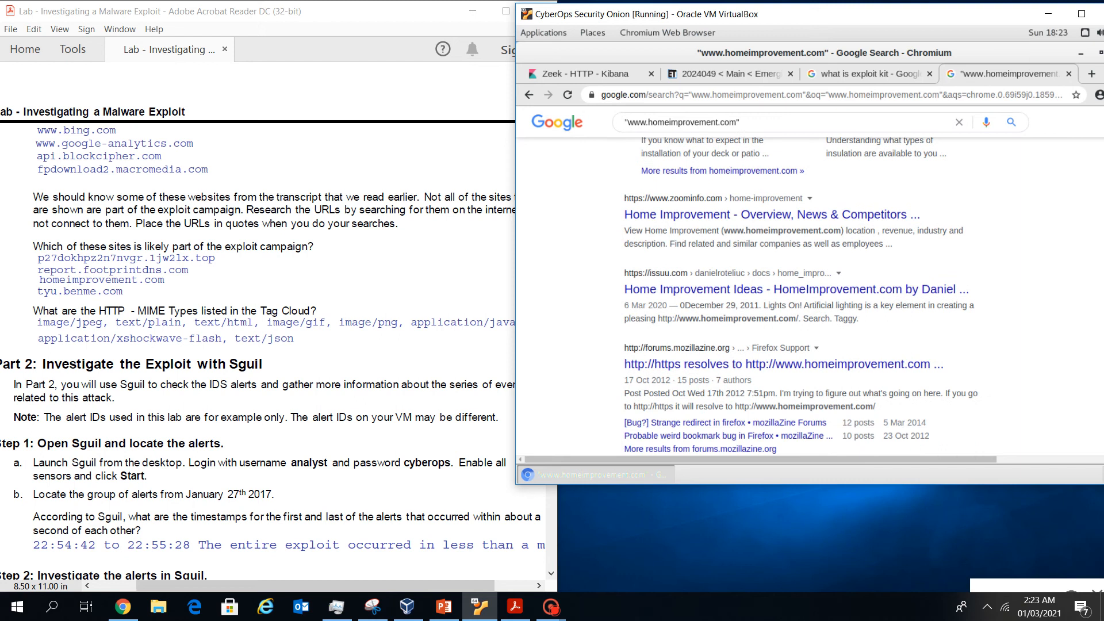
pyautogui.scroll(-1, 801, 295)
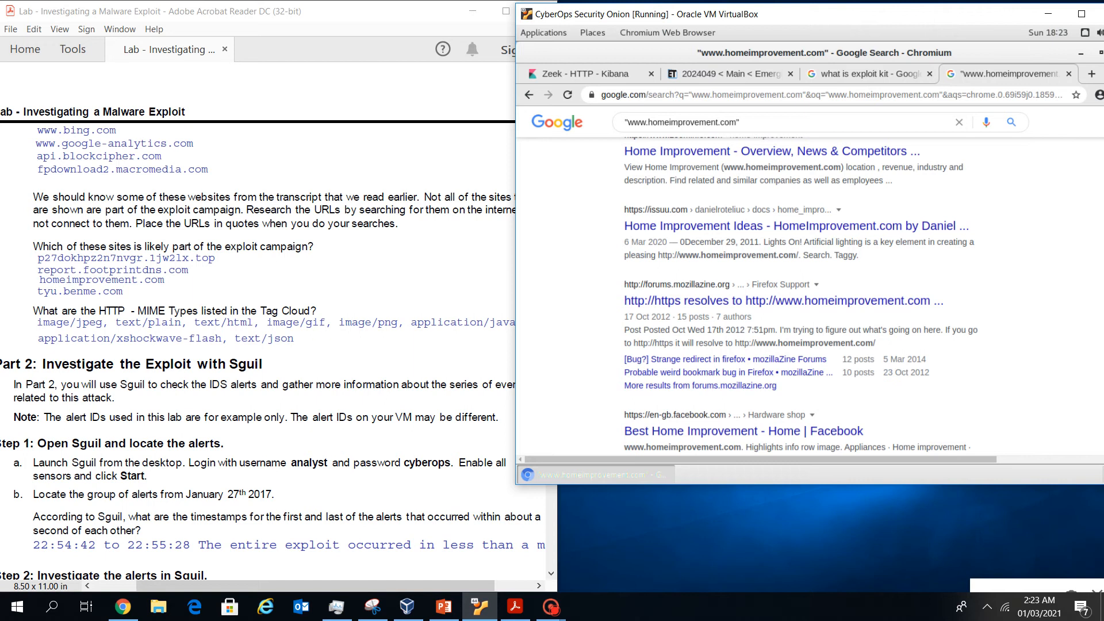
pyautogui.scroll(-5, 800, 293)
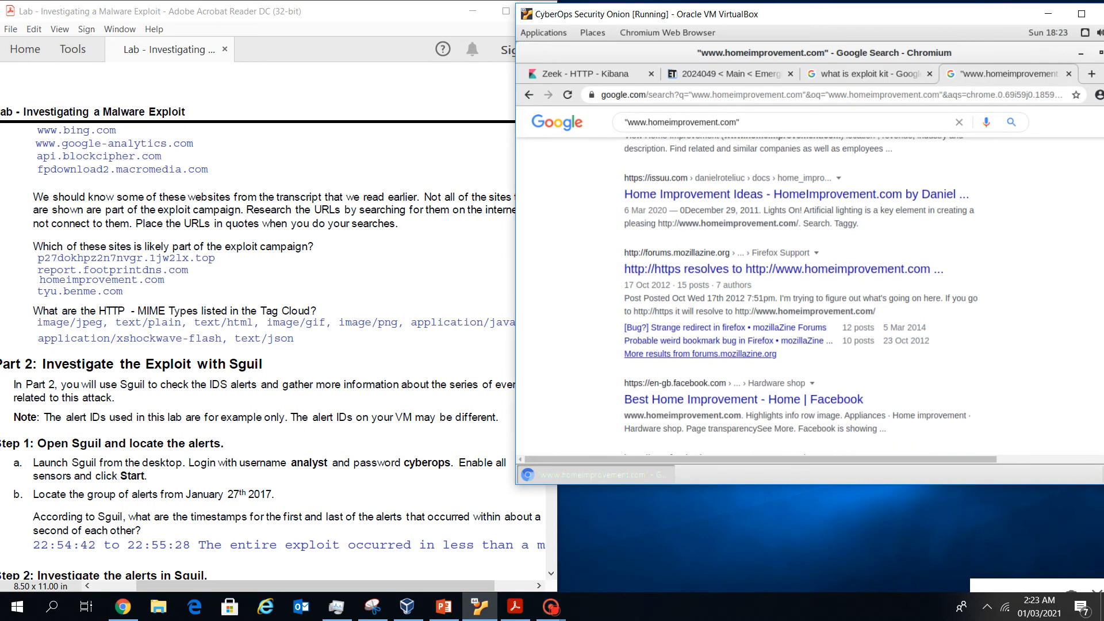
pyautogui.scroll(-3, 801, 294)
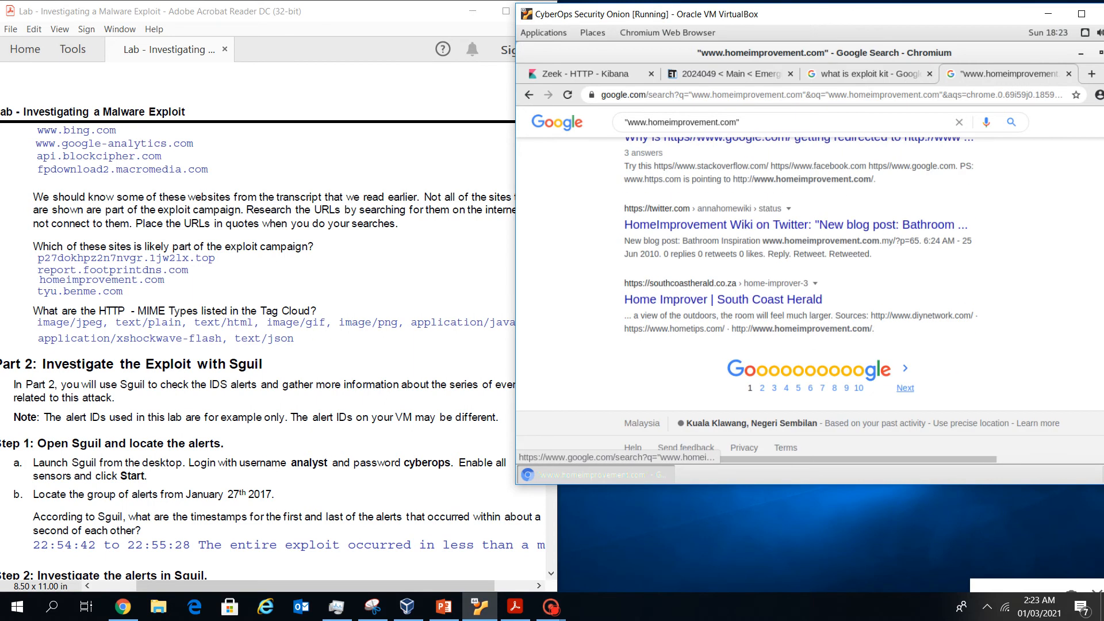
# Browse the second results page, then return to the Zeek - HTTP - Kibana tab
pyautogui.click(905, 389)
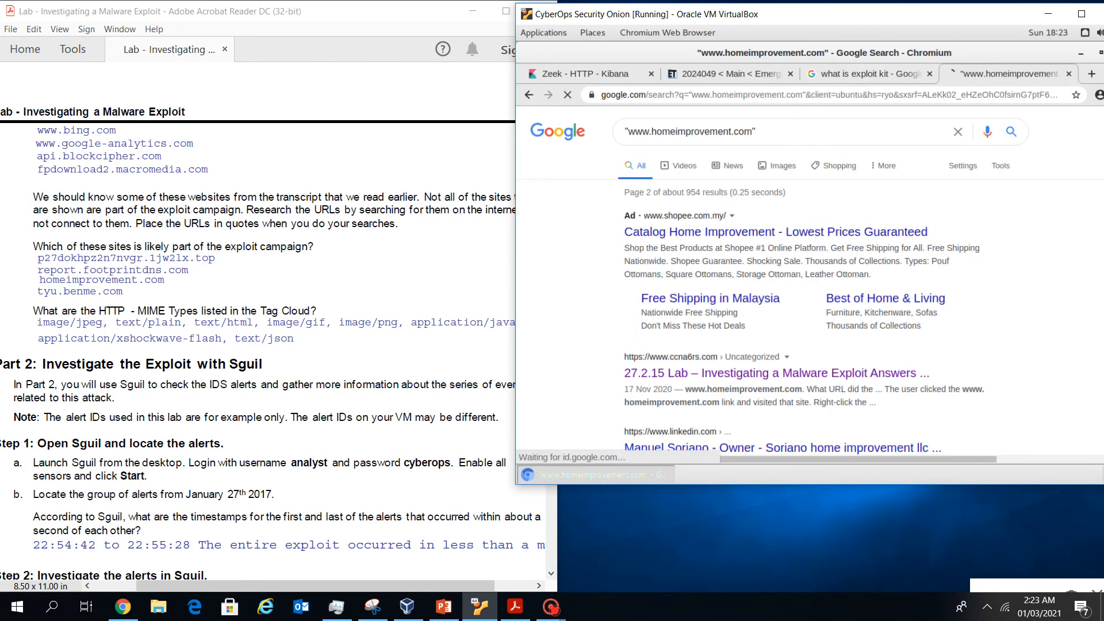
pyautogui.scroll(-3, 805, 287)
pyautogui.scroll(-3, 805, 287)
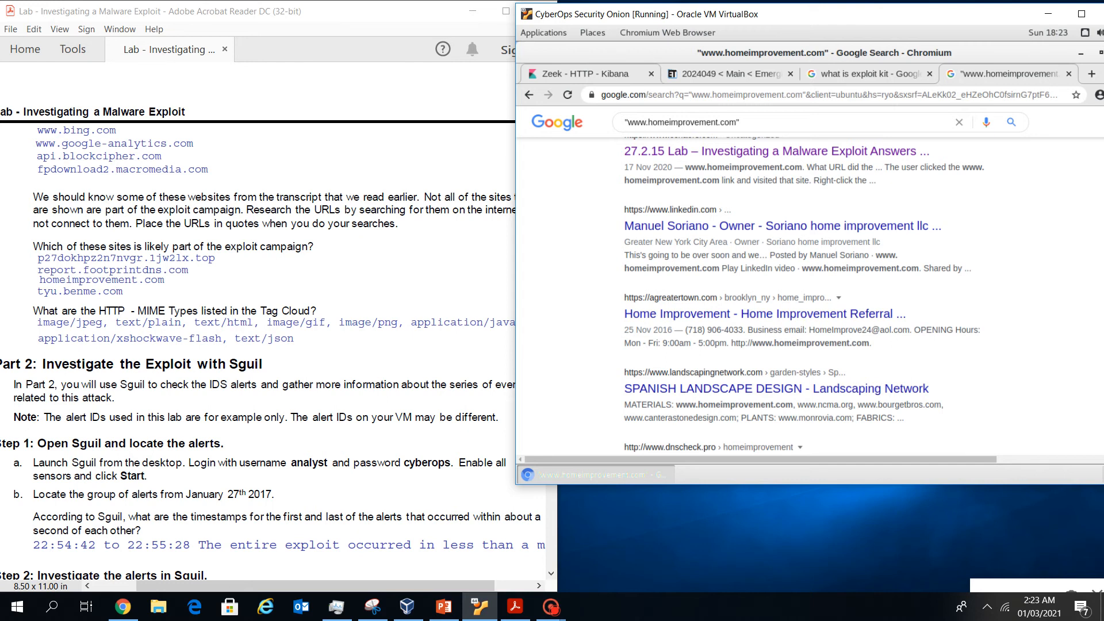
pyautogui.click(581, 74)
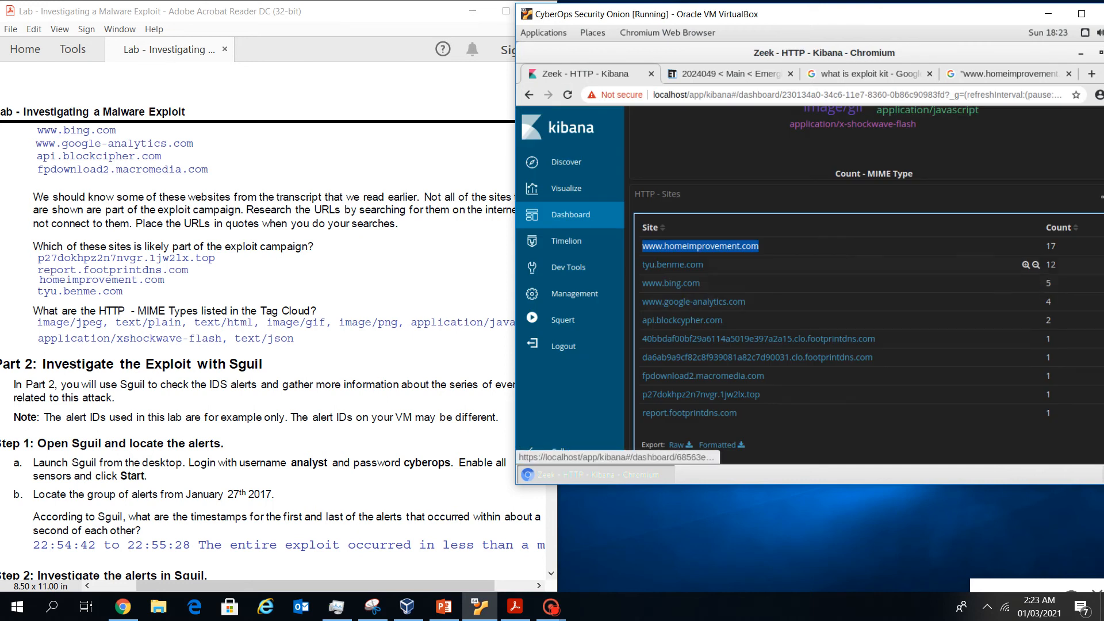
# Copy tyu.benme.com from Kibana and run a Google search for "tyu.benme.com"
pyautogui.moveTo(705, 265); pyautogui.dragTo(642, 265)
pyautogui.hotkey('ctrl', 'c')
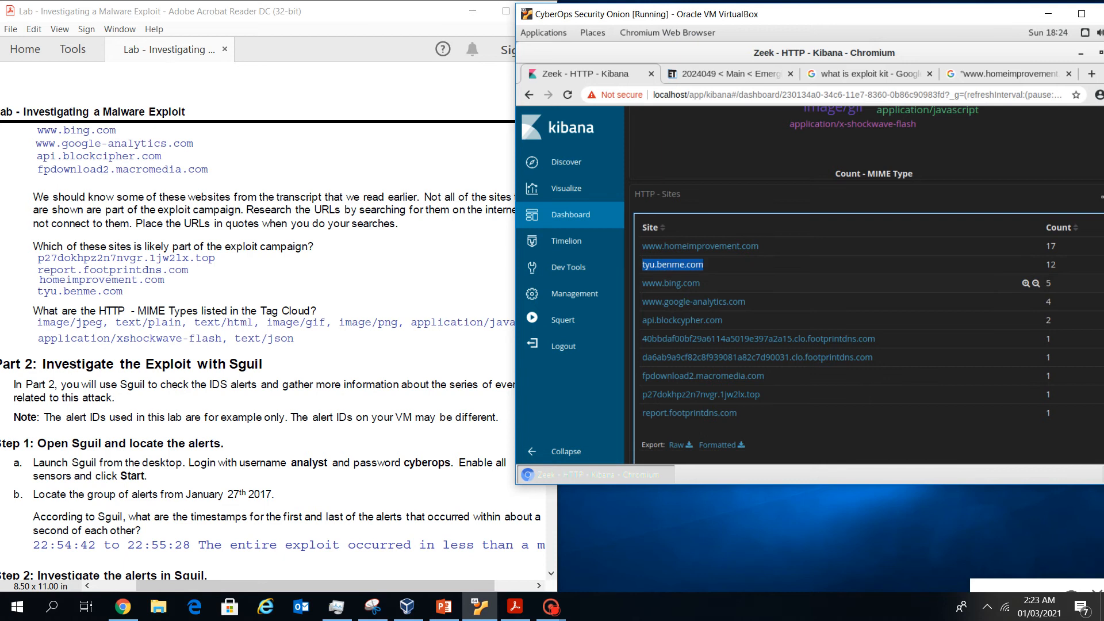
pyautogui.click(1008, 73)
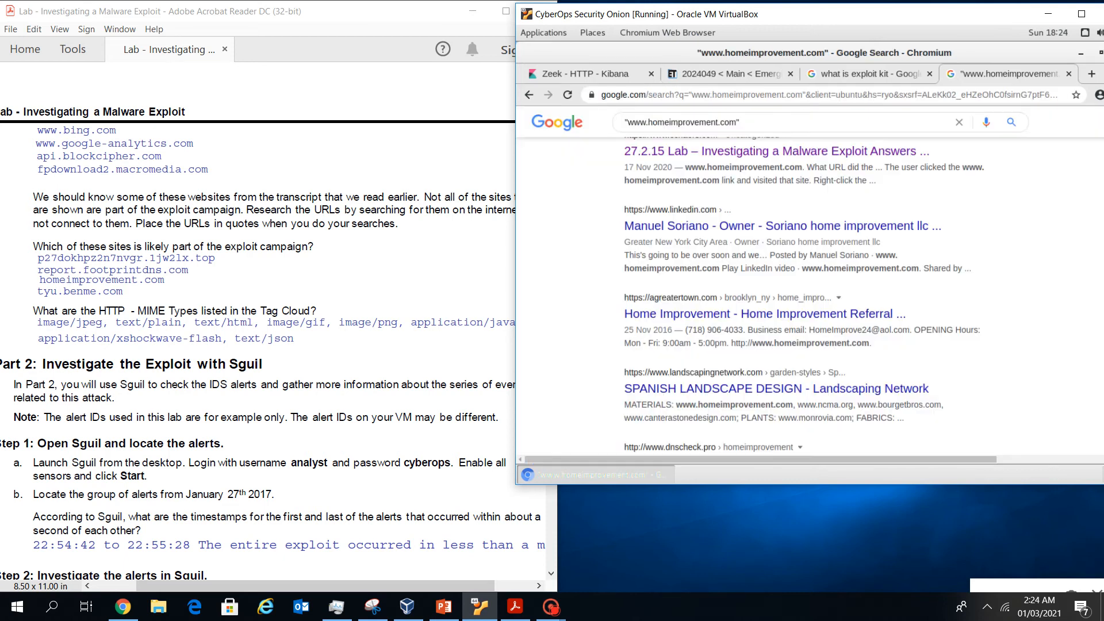
pyautogui.moveTo(737, 123)
pyautogui.mouseDown()
pyautogui.moveTo(625, 122)
pyautogui.moveTo(742, 123)
pyautogui.mouseUp()
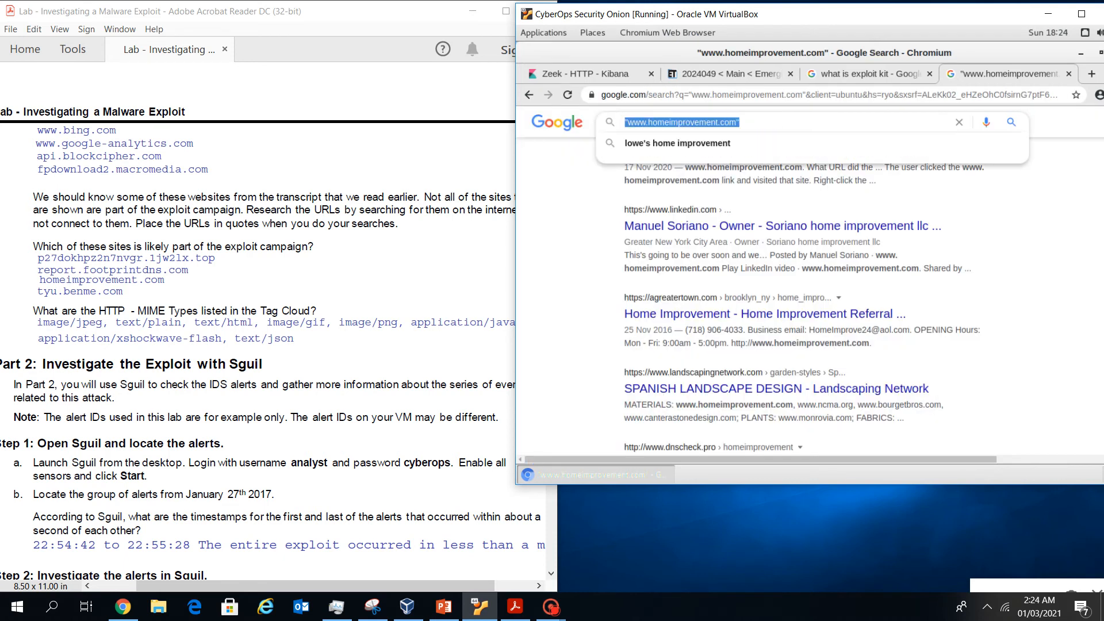
pyautogui.moveTo(627, 123); pyautogui.dragTo(737, 123)
pyautogui.hotkey('ctrl', 'v')
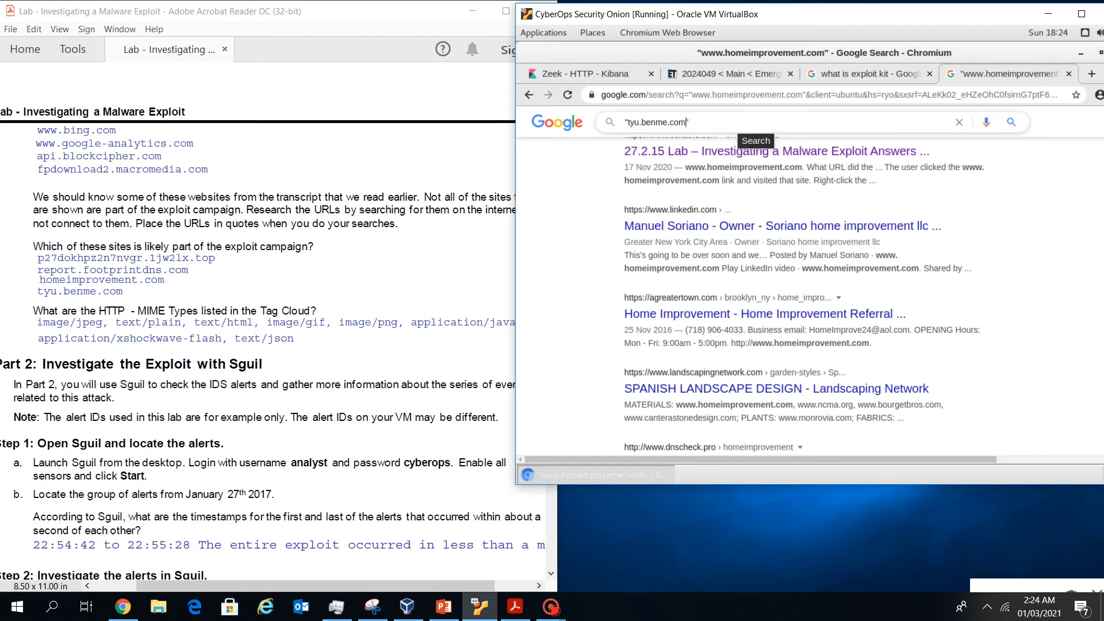
pyautogui.press('Return')
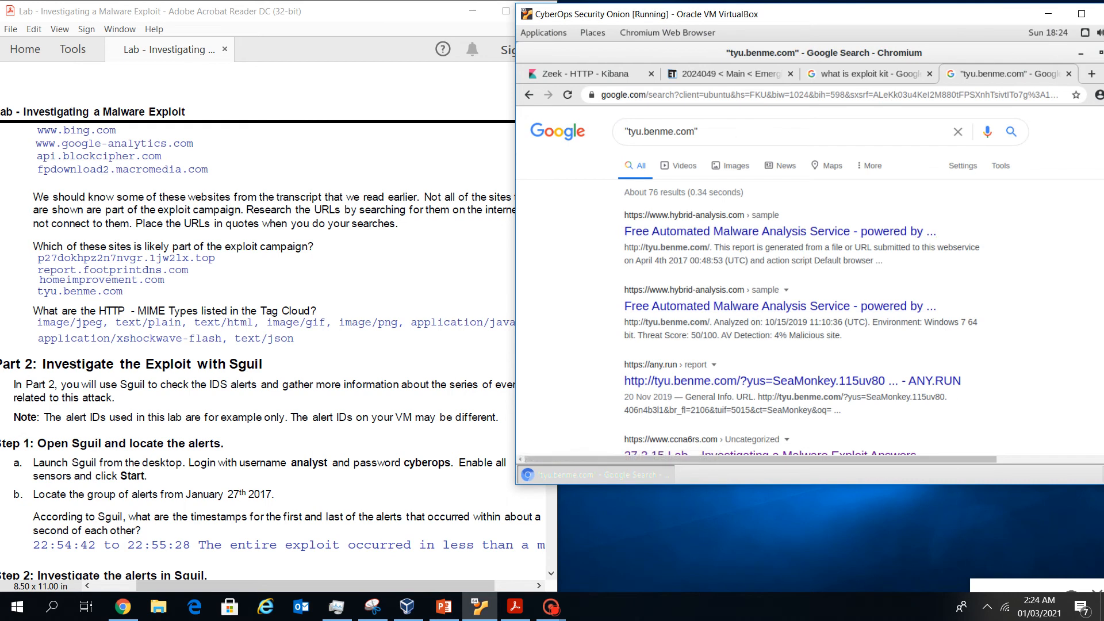
# Review the RIG EK analysis results, then view the Emerging Threats rule 2024049 page
pyautogui.scroll(-1, 773, 282)
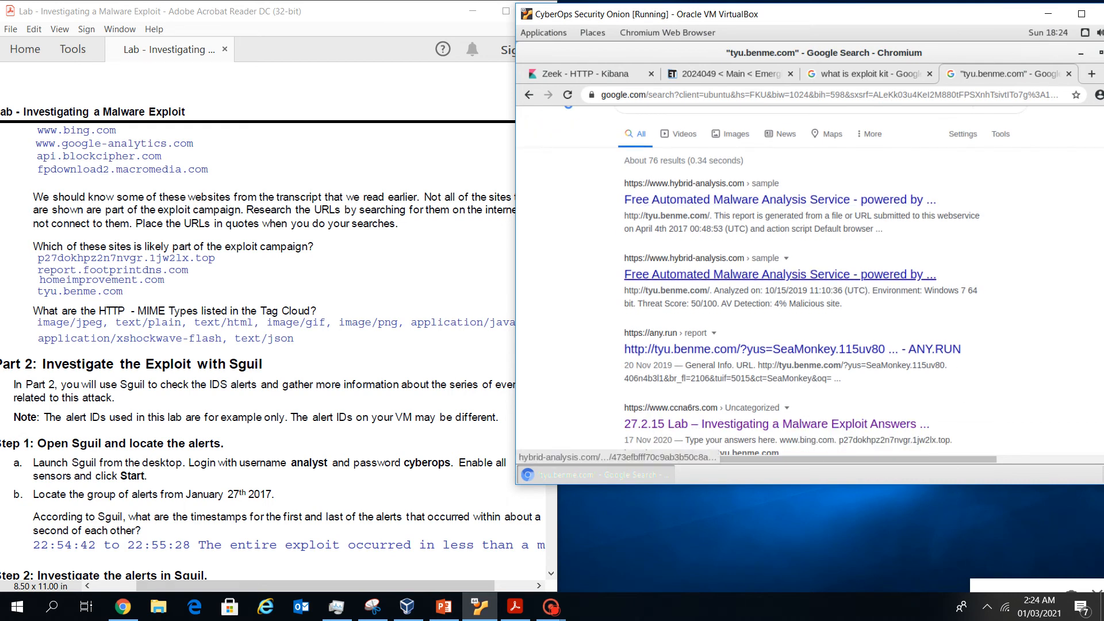
pyautogui.scroll(-2, 805, 282)
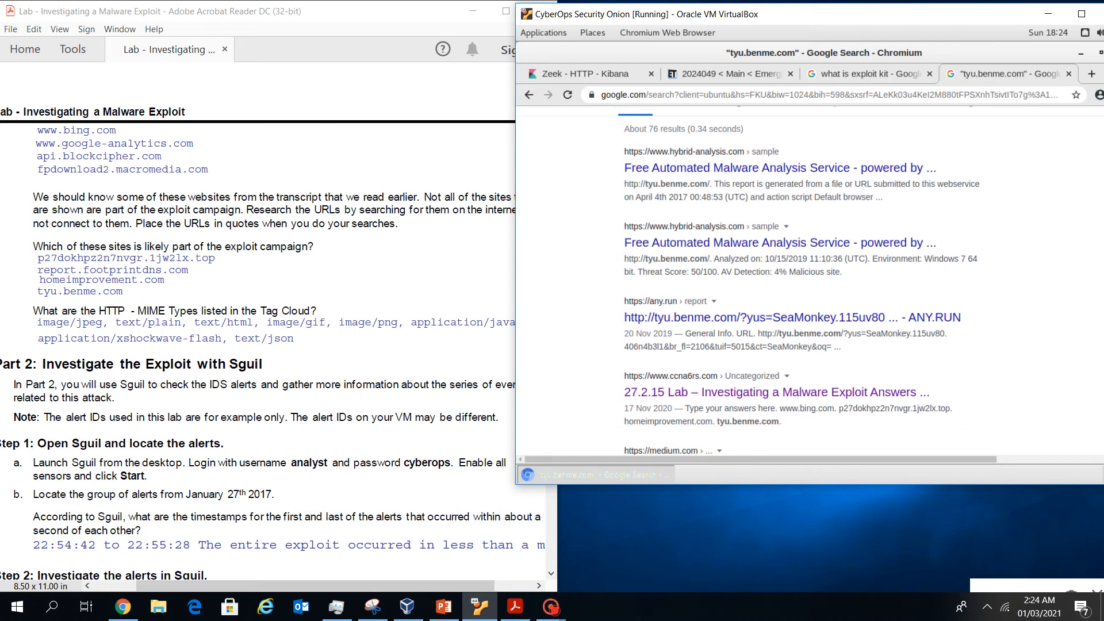
pyautogui.scroll(-3, 805, 282)
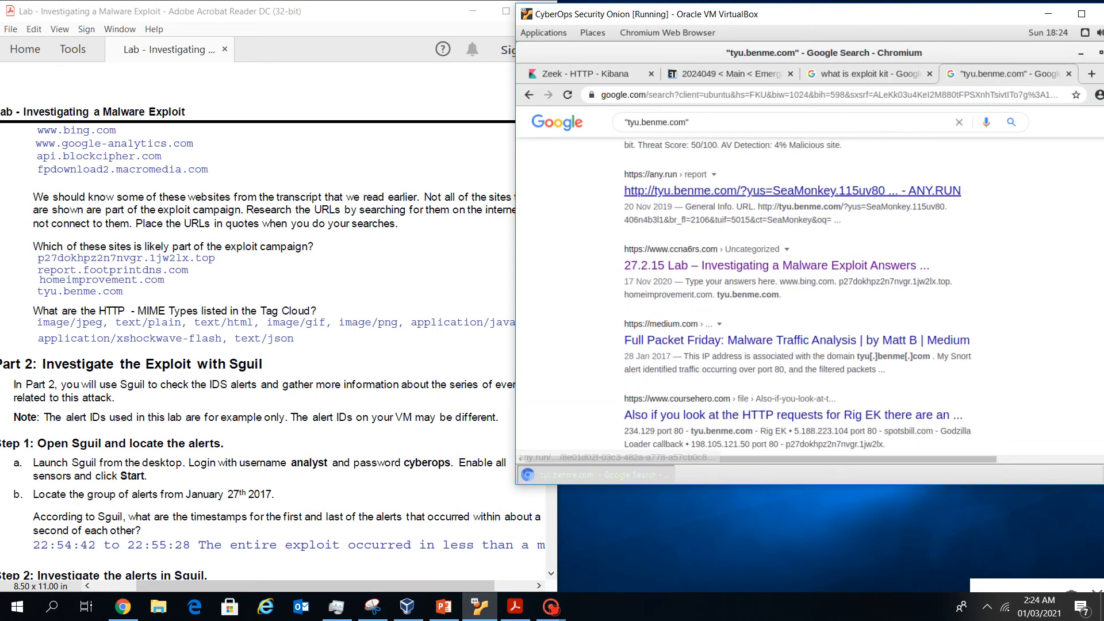
pyautogui.scroll(-2, 797, 296)
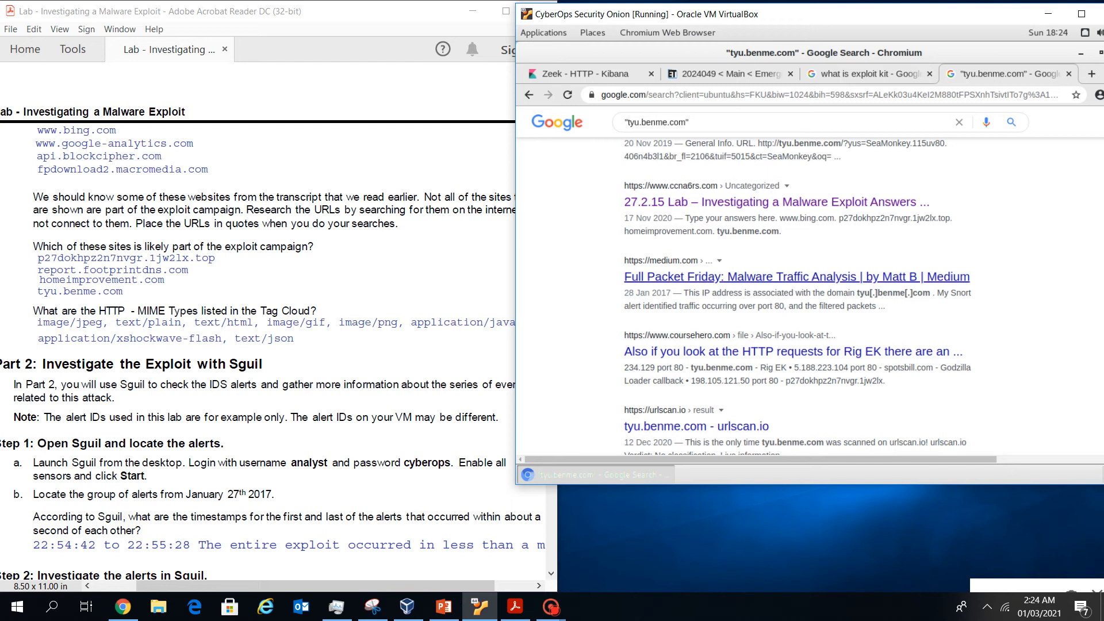
pyautogui.scroll(-4, 797, 277)
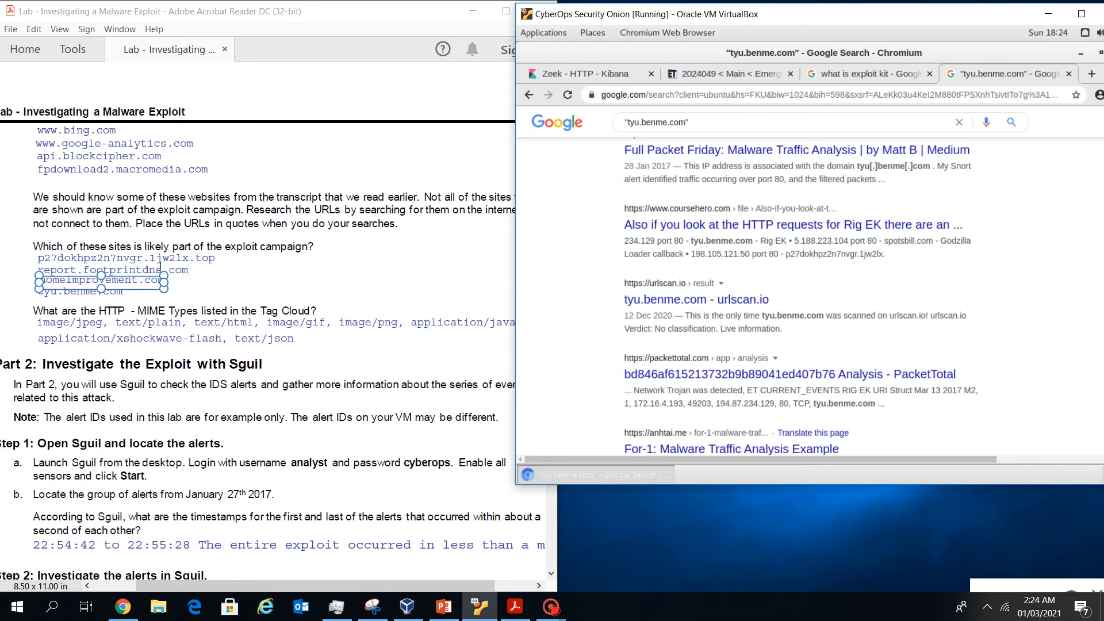
pyautogui.click(730, 75)
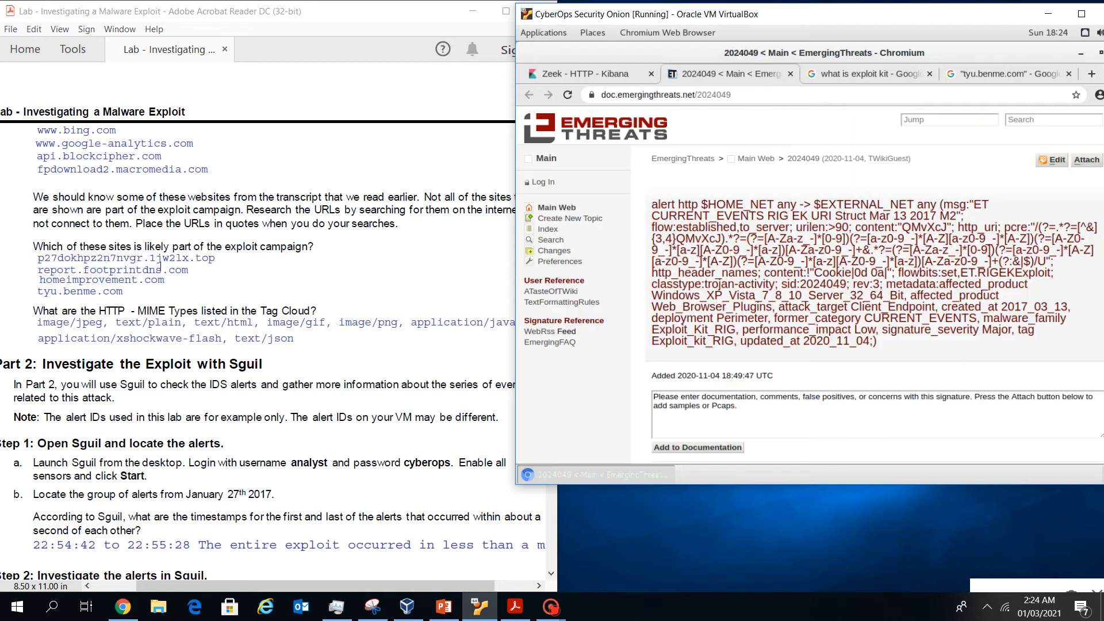
# Go back to the Zeek HTTP dashboard's HTTP - Sites table showing tyu.benme.com with 12 hits
pyautogui.click(586, 74)
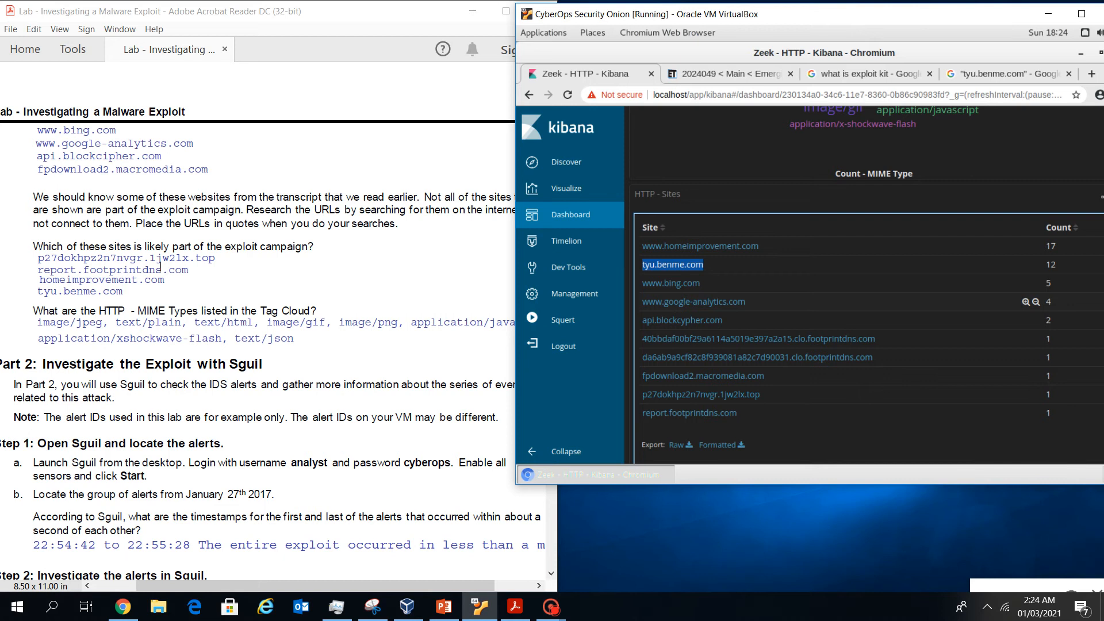
pyautogui.click(834, 302)
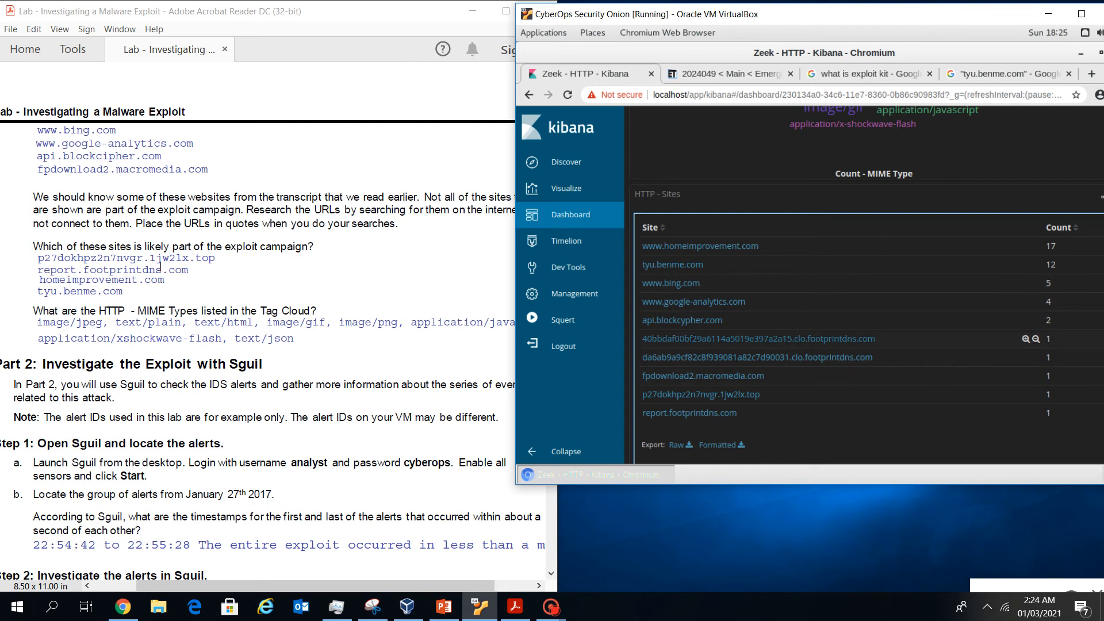
# Copy p27dokhpz2n7nvgr.1jw2lx.top from Kibana and search Google for it in quotes
pyautogui.moveTo(761, 394); pyautogui.dragTo(642, 394)
pyautogui.hotkey('ctrl', 'c')
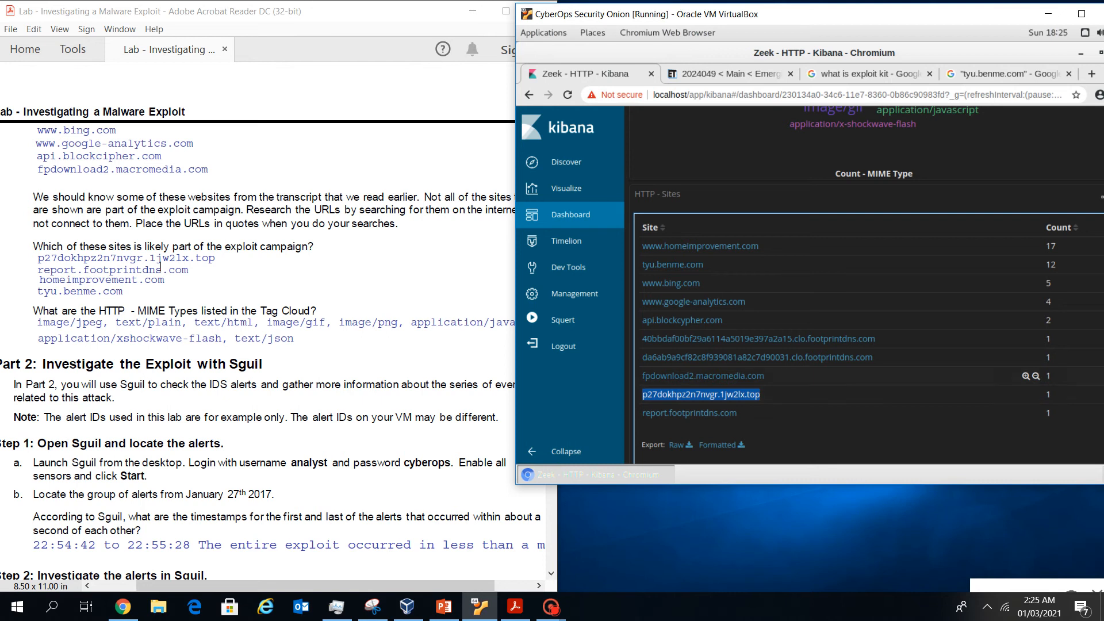
pyautogui.click(1007, 74)
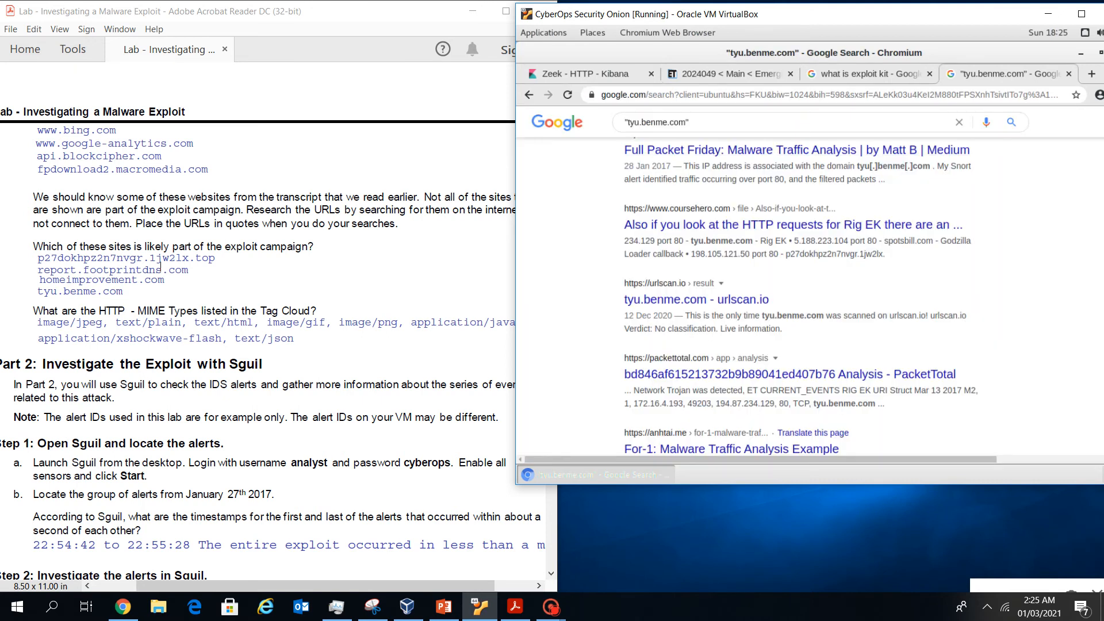
pyautogui.moveTo(686, 122); pyautogui.dragTo(627, 122)
pyautogui.press('BackSpace')
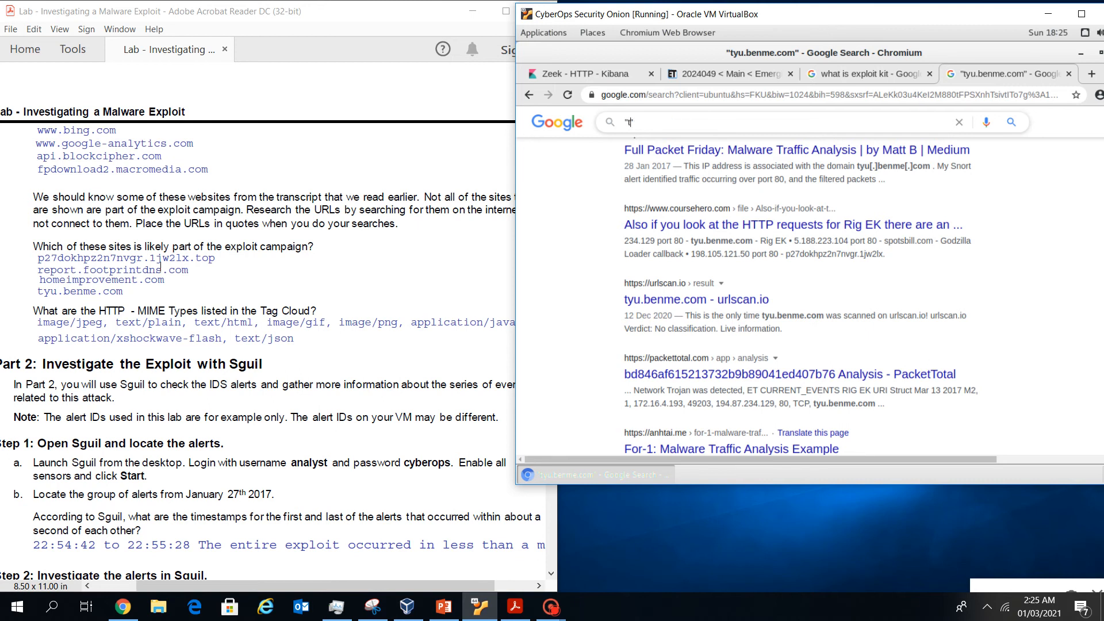
pyautogui.hotkey('ctrl', 'v')
pyautogui.press('Return')
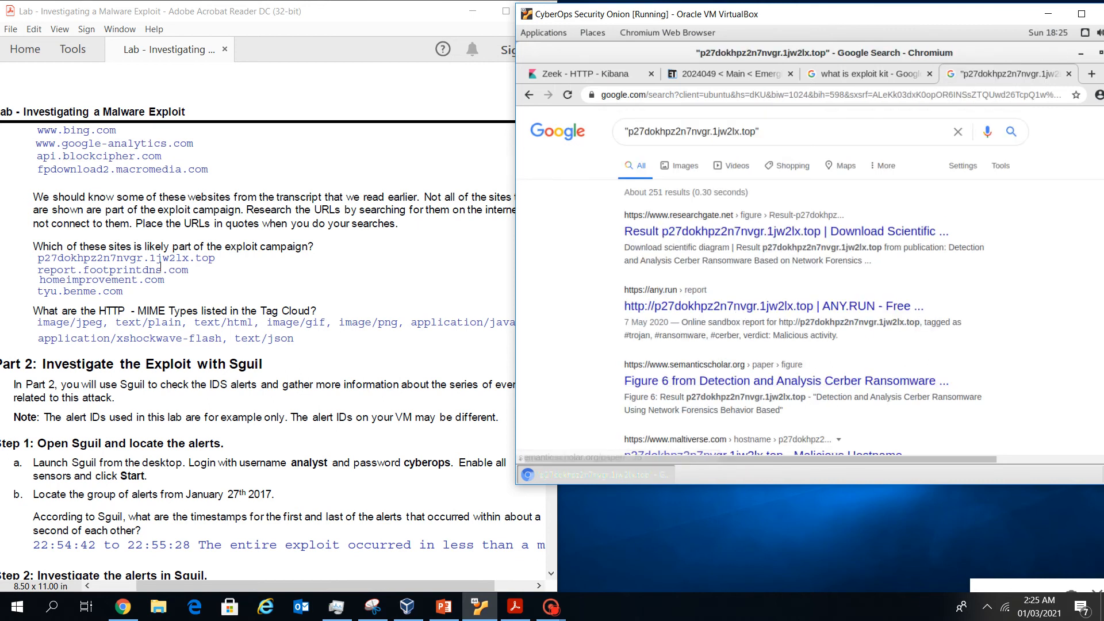
# Review the roughly 251 Cerber ransomware results, then bring the lab PDF forward
pyautogui.scroll(-2, 805, 282)
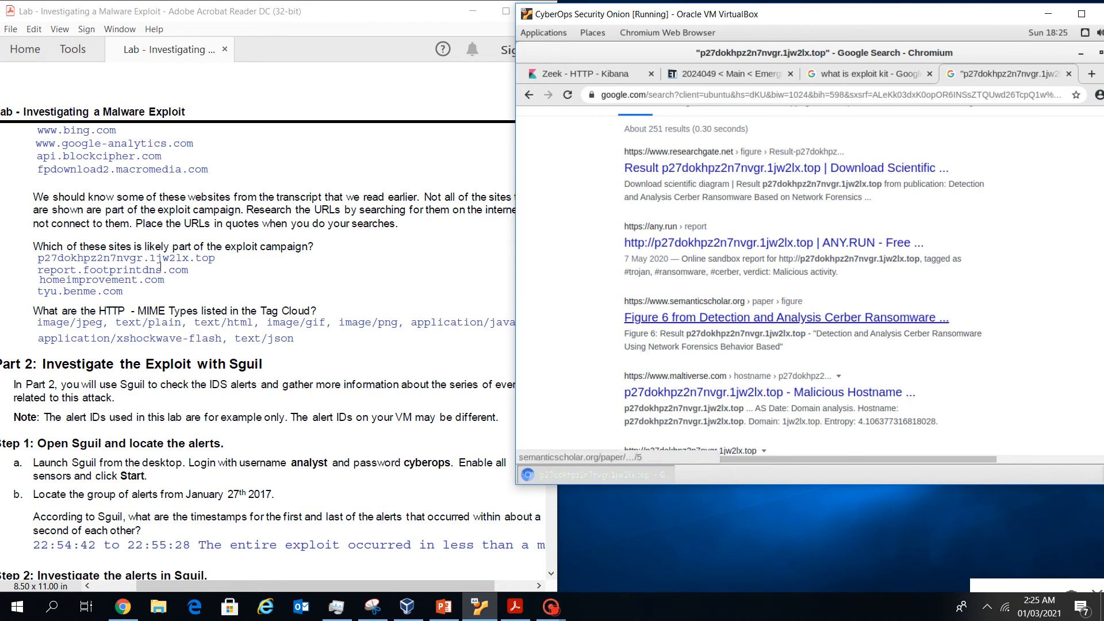
pyautogui.scroll(-2, 805, 317)
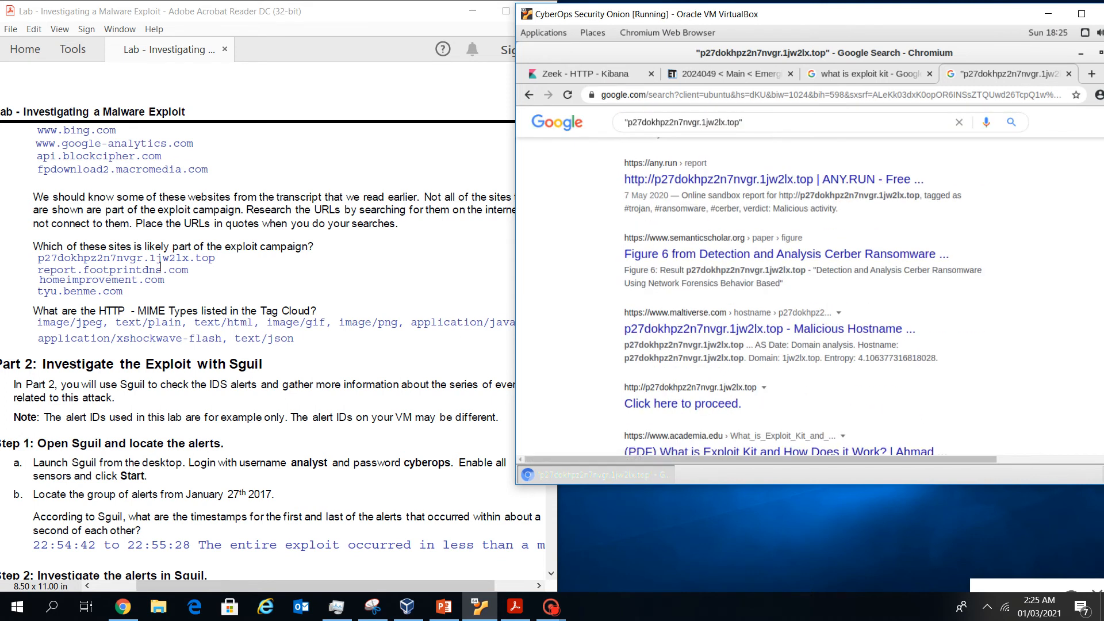
pyautogui.scroll(-5, 725, 331)
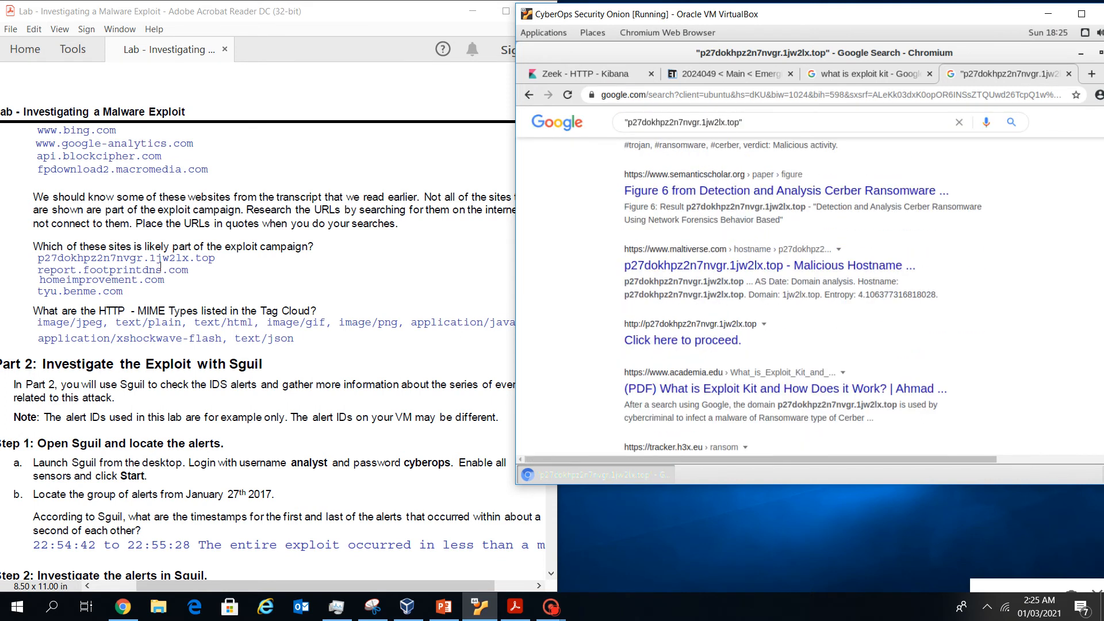
pyautogui.scroll(-2, 782, 368)
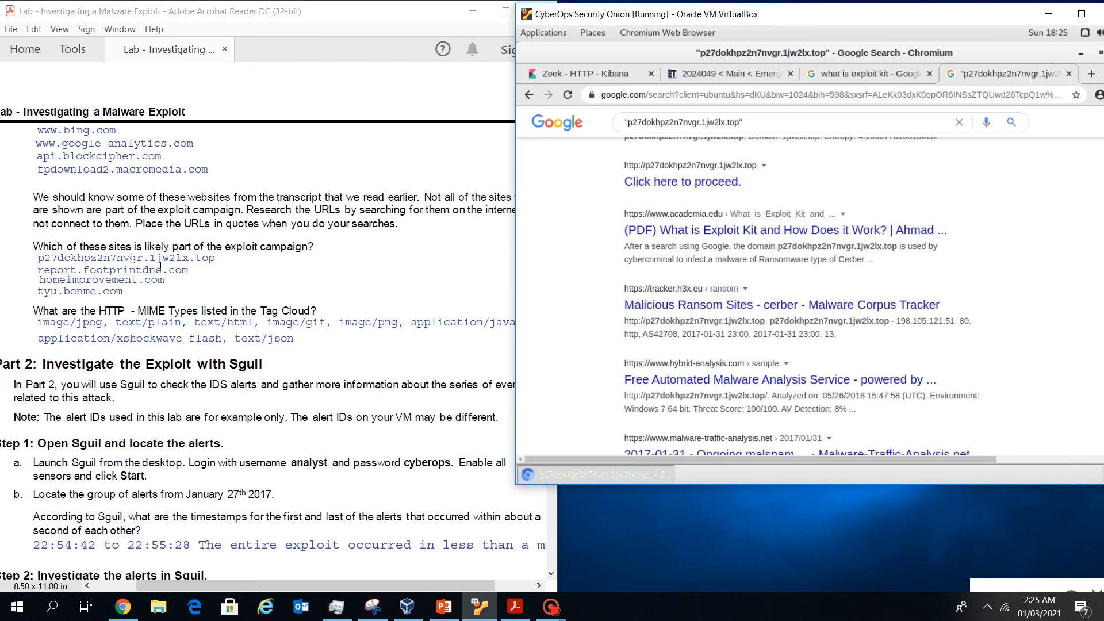
pyautogui.scroll(-1, 160, 263)
pyautogui.click(159, 254)
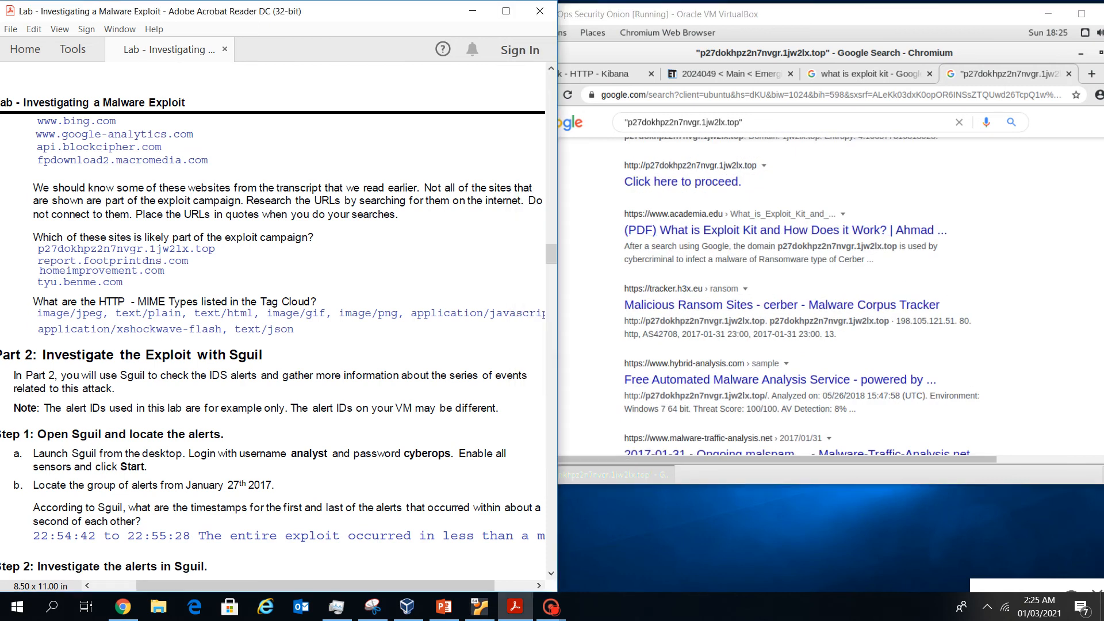
pyautogui.click(161, 314)
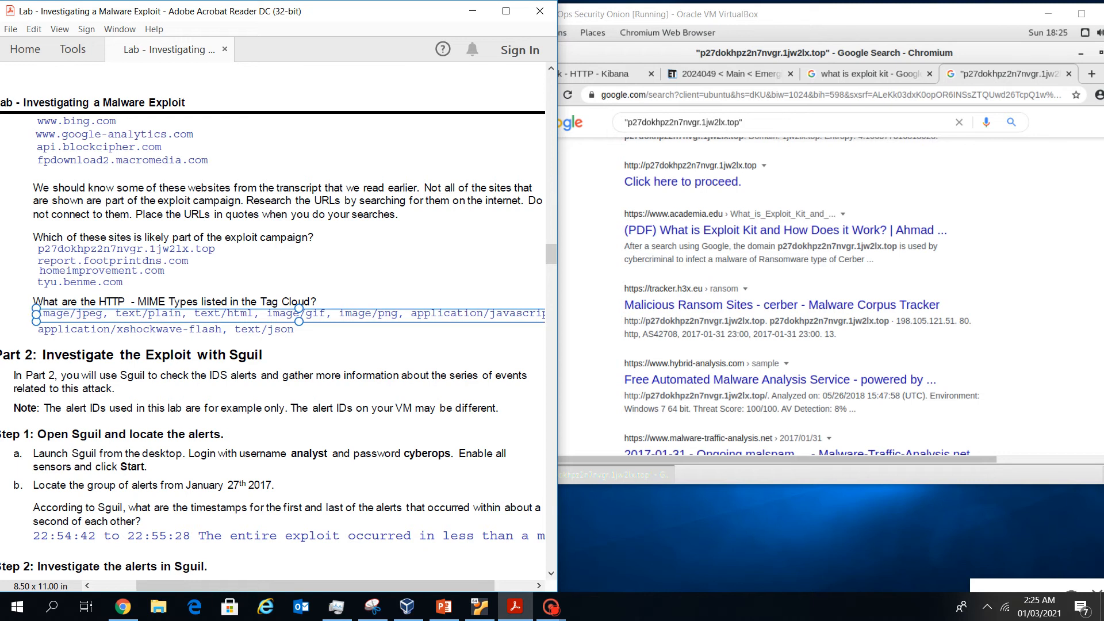
pyautogui.click(160, 257)
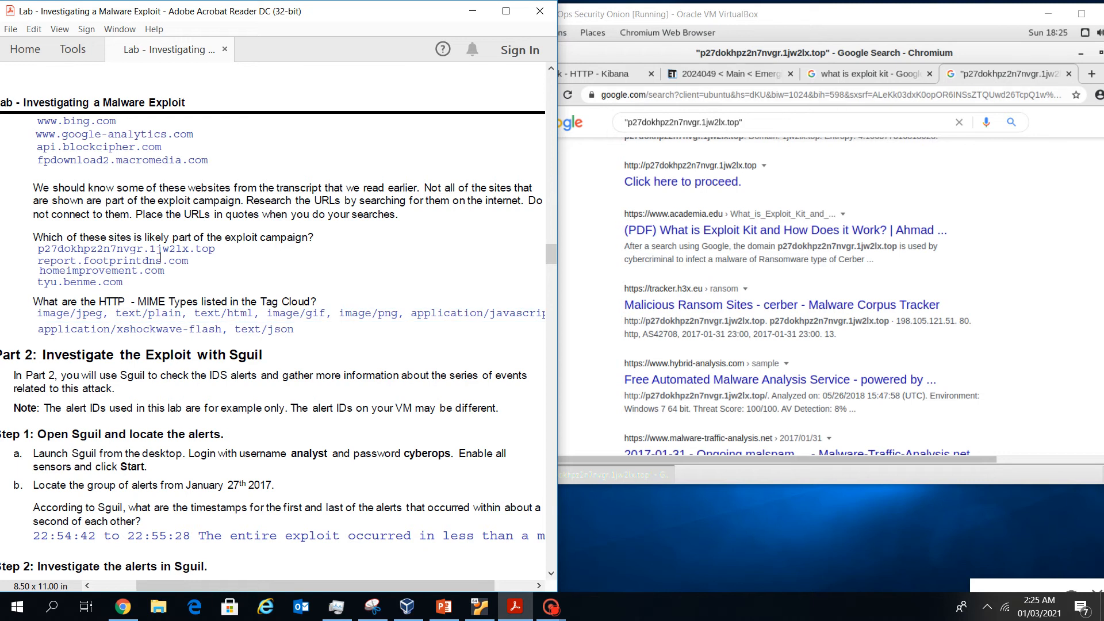
pyautogui.hotkey('alt', 'Tab')
pyautogui.hotkey('ctrl', 'Tab')
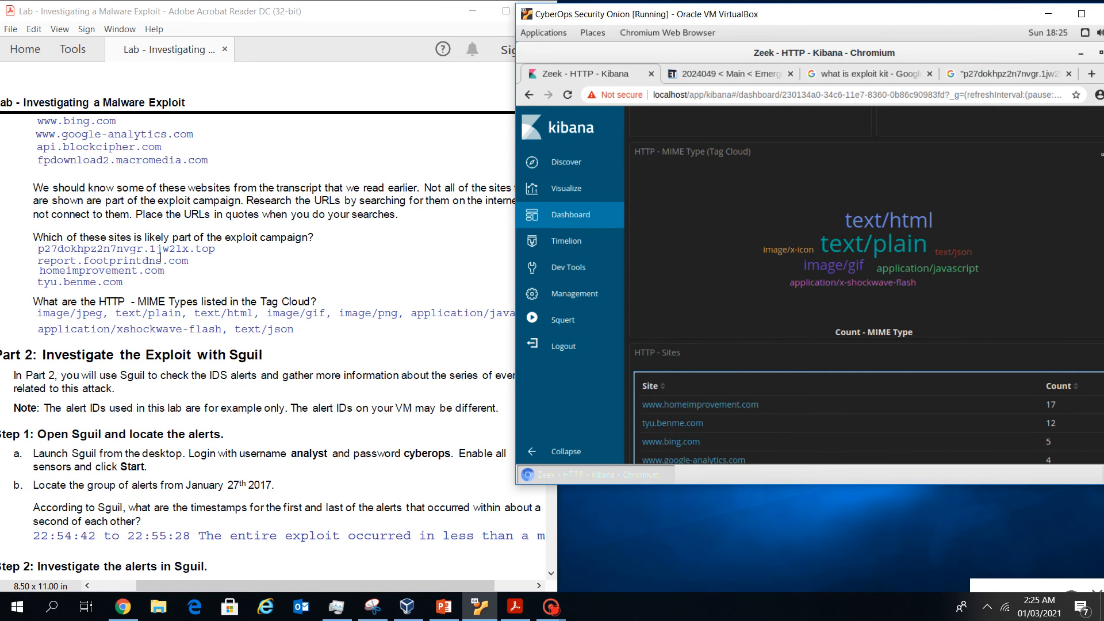
pyautogui.moveTo(672, 151); pyautogui.dragTo(752, 153)
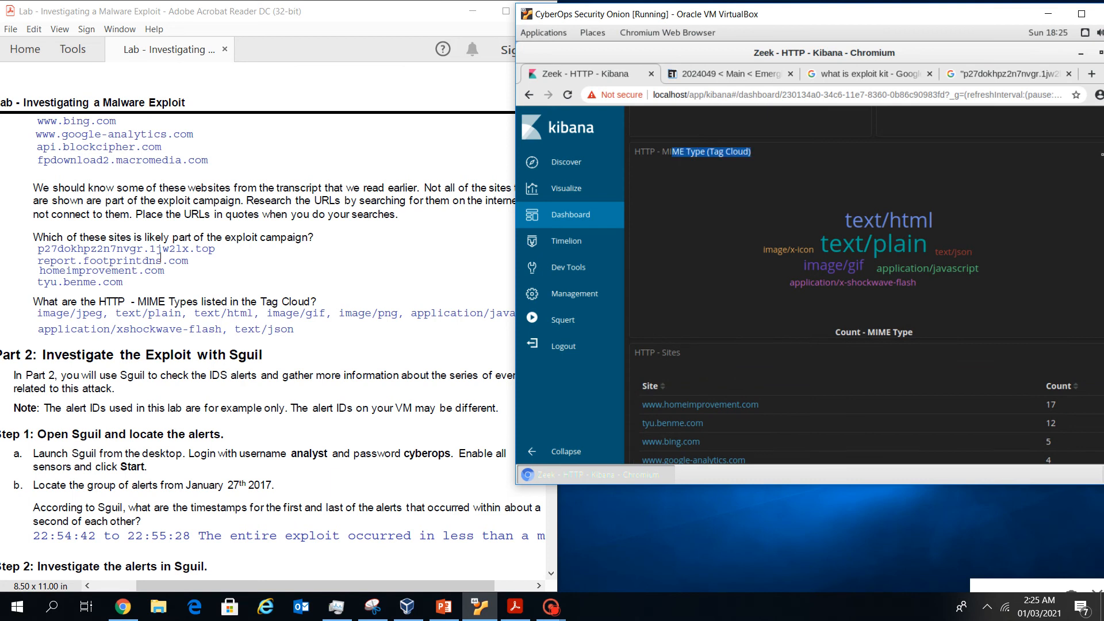
pyautogui.click(782, 201)
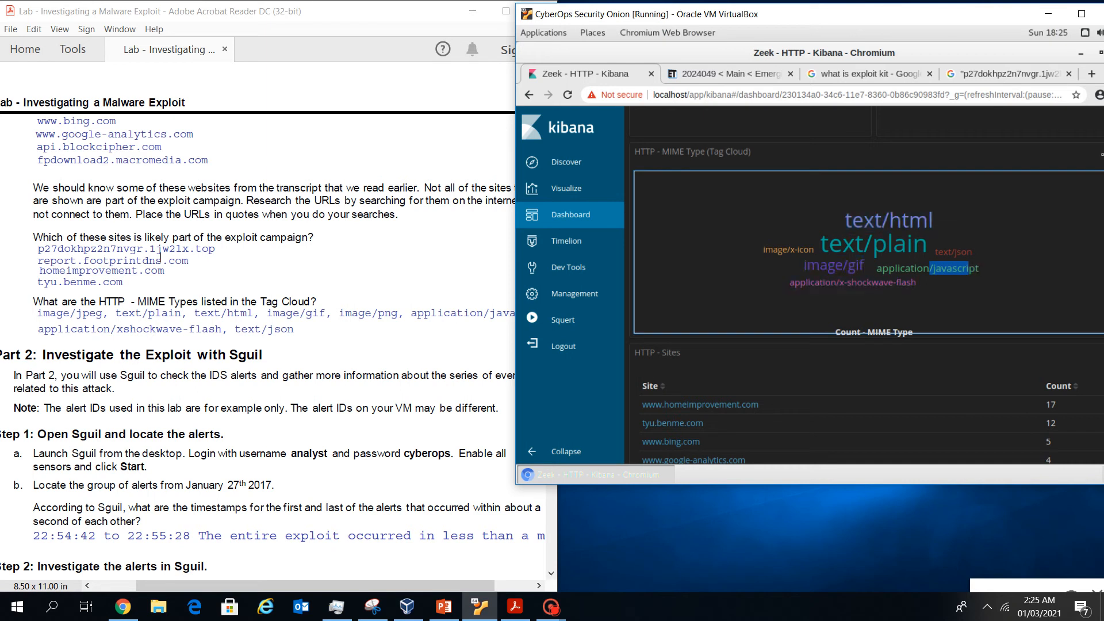
pyautogui.moveTo(916, 282); pyautogui.dragTo(789, 282)
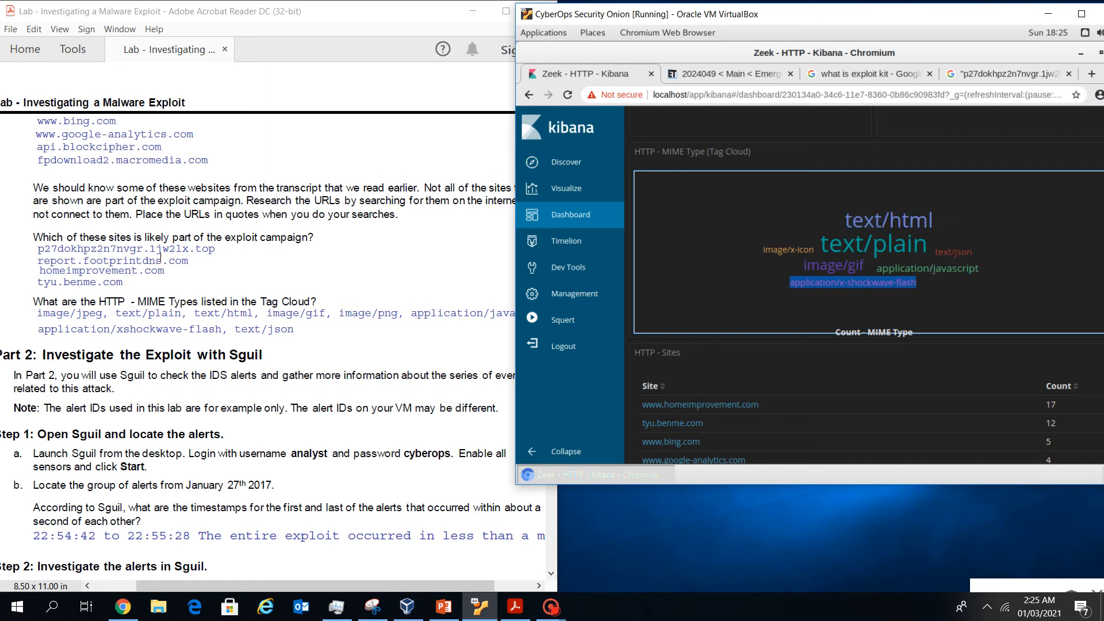
pyautogui.click(161, 255)
pyautogui.scroll(-1, 161, 255)
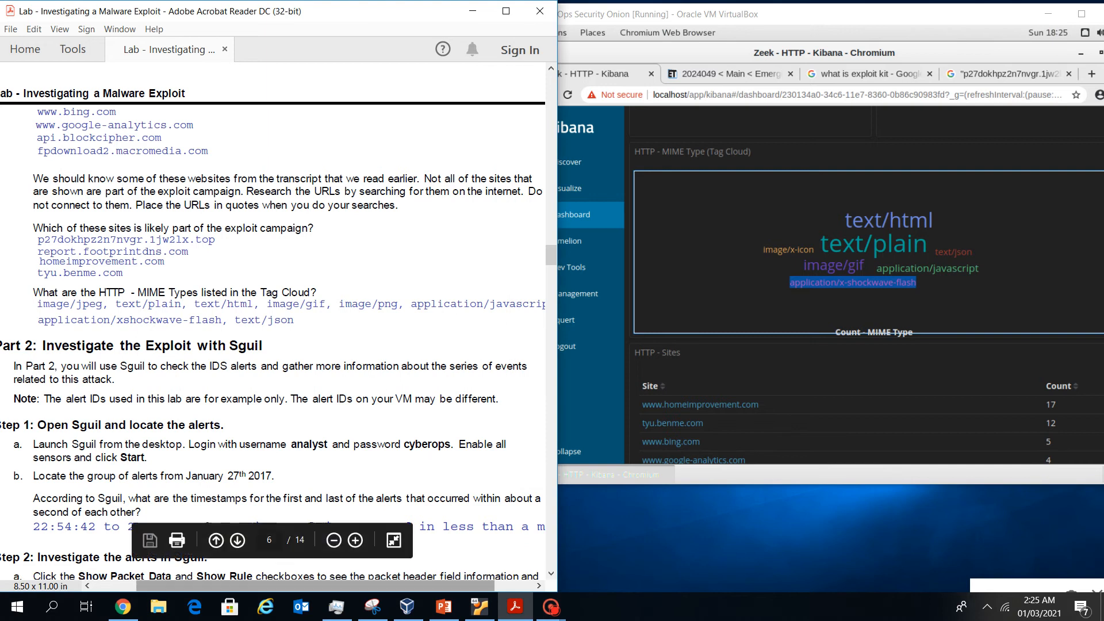
pyautogui.hscroll(-2, 273, 322)
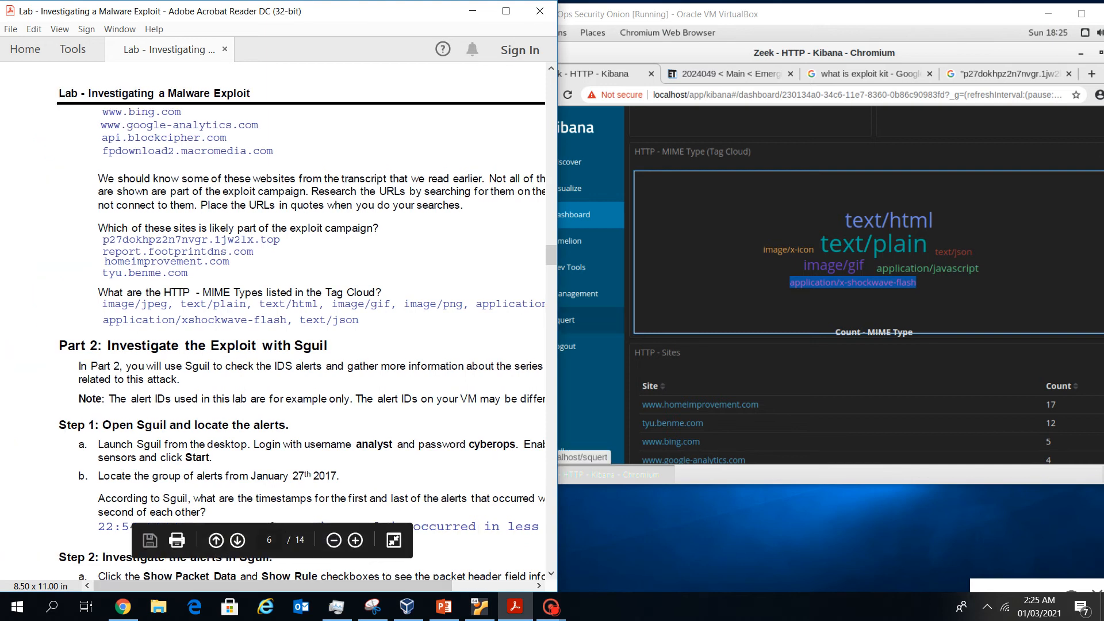
pyautogui.scroll(-2, 299, 322)
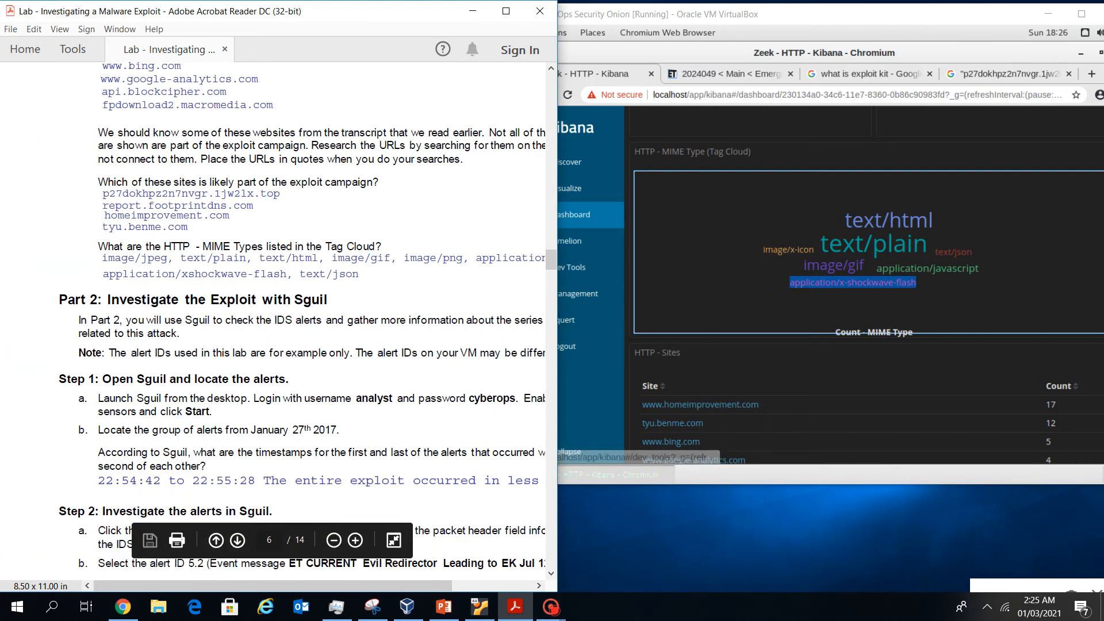
pyautogui.hotkey('alt', 'Tab')
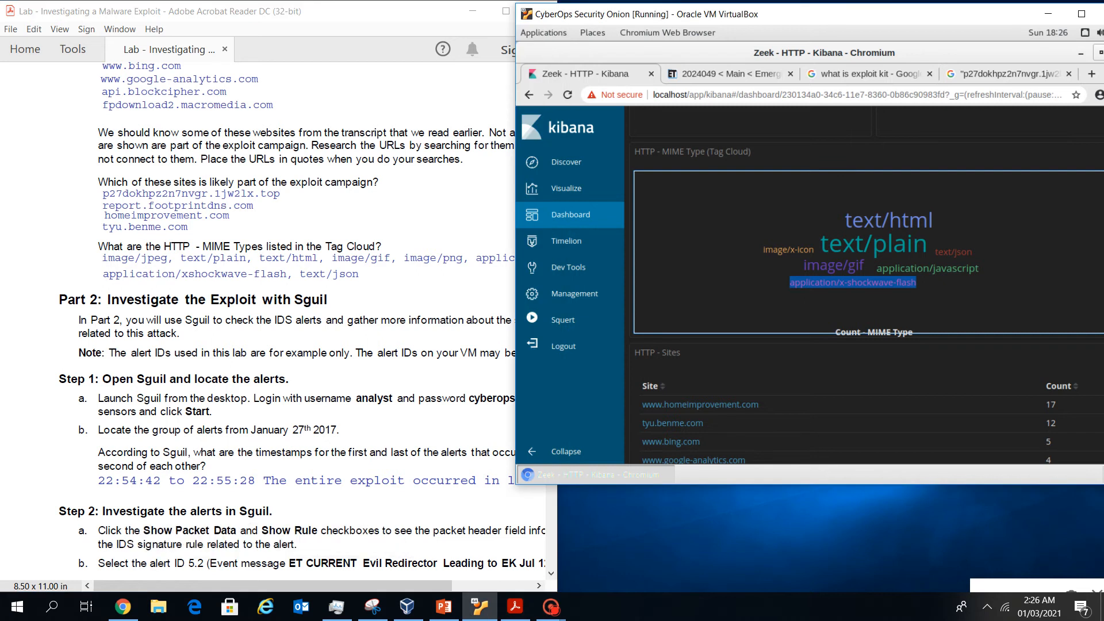
# Close the Kibana browser and launch Sguil from the desktop
pyautogui.click(1100, 52)
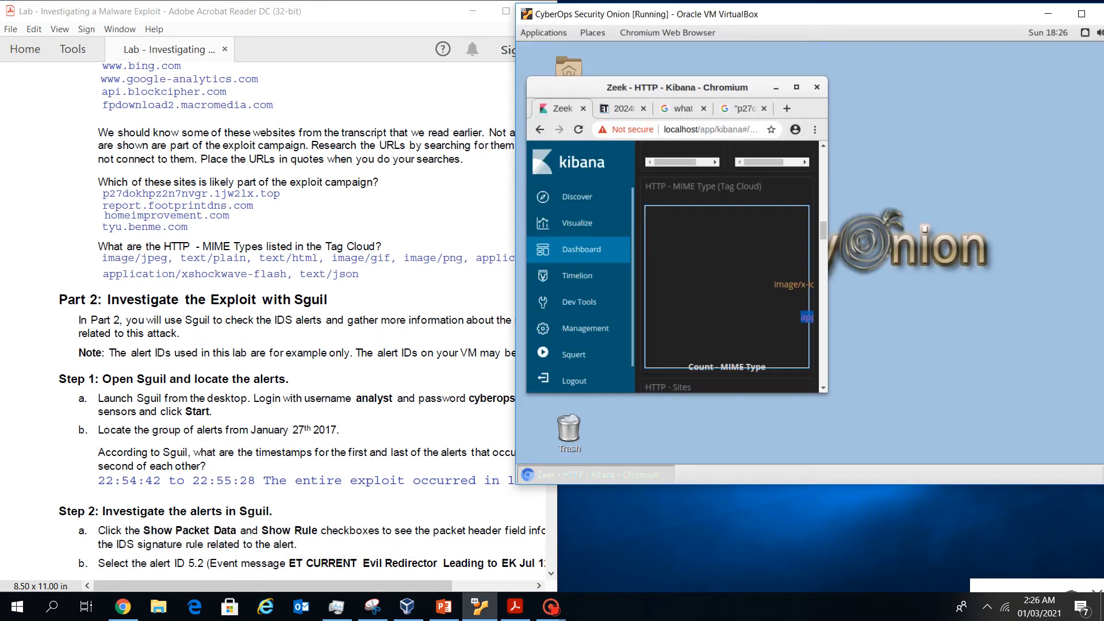
pyautogui.click(816, 87)
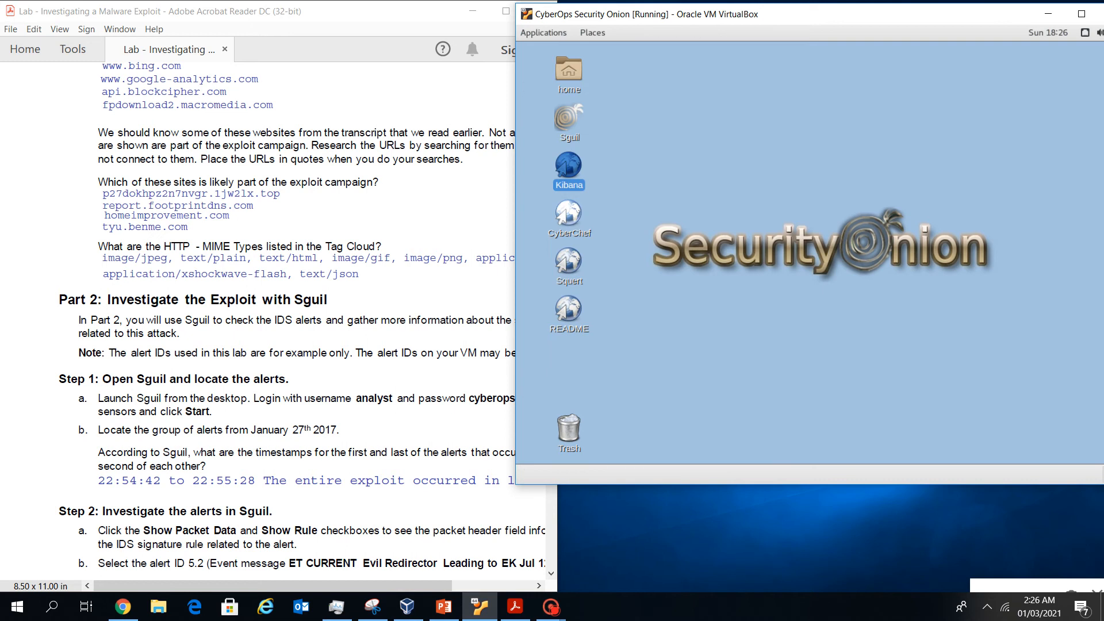
pyautogui.doubleClick(569, 119)
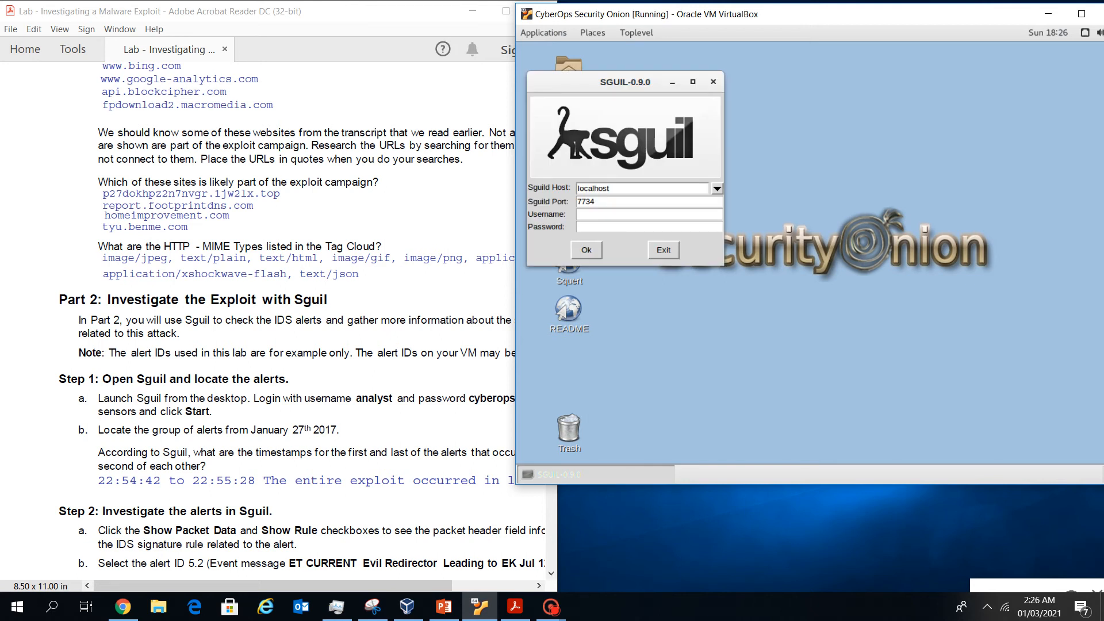
# Log in to Sguil with the lab's analyst username and password
pyautogui.click(226, 264)
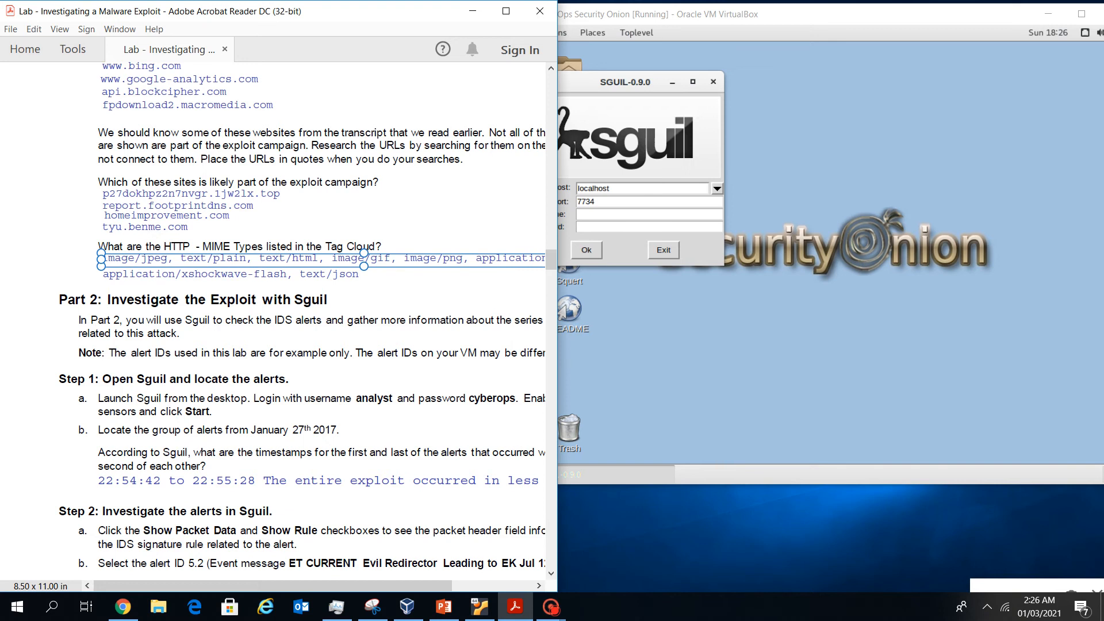
pyautogui.click(615, 202)
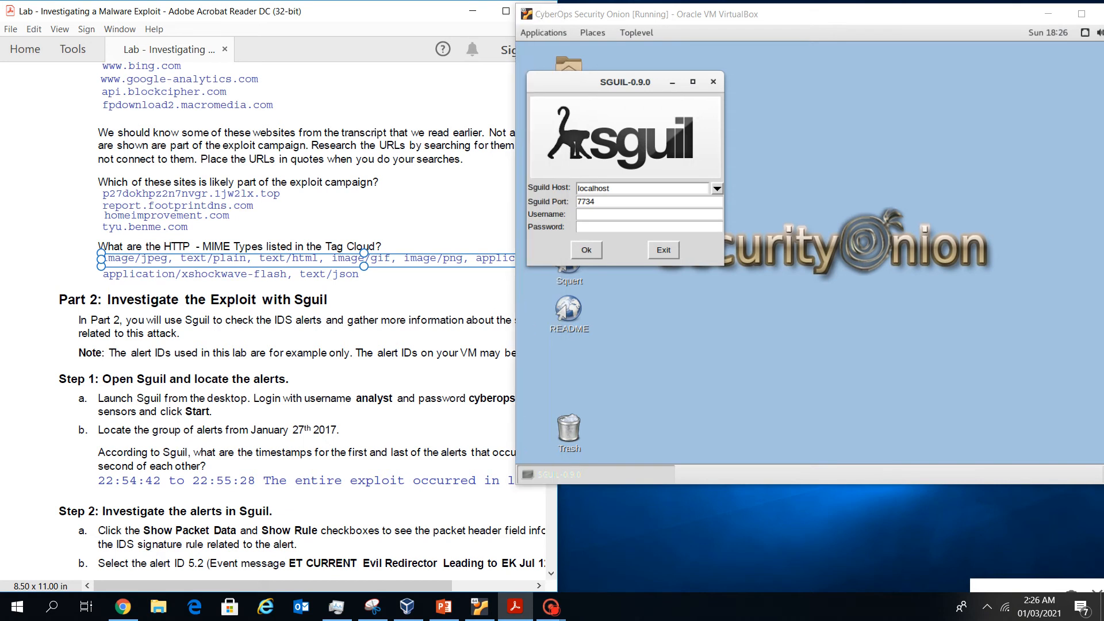
pyautogui.click(615, 214)
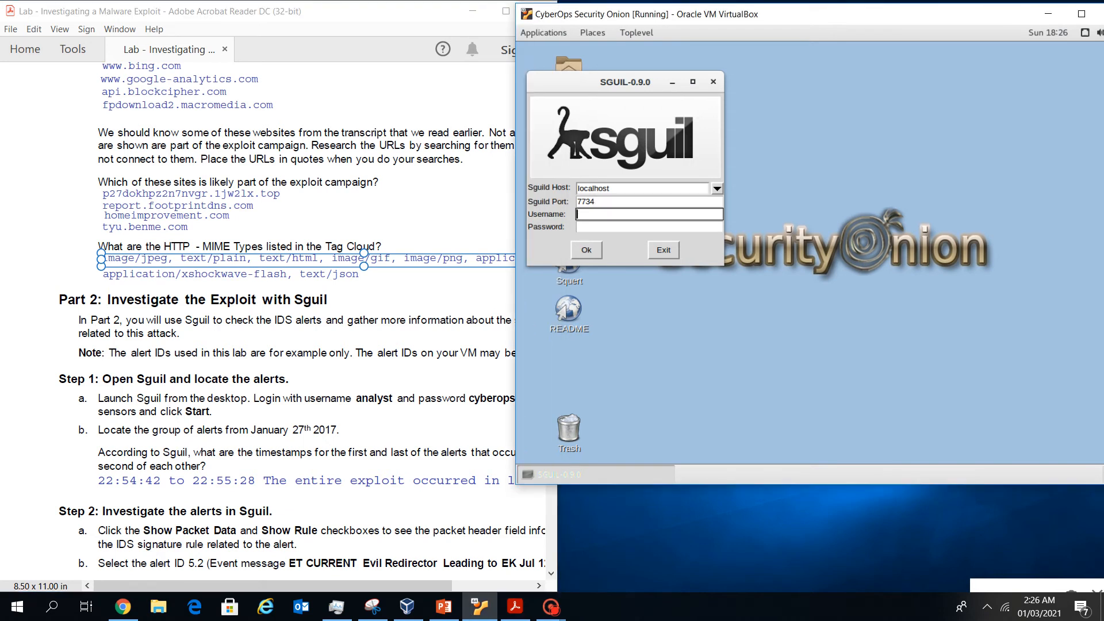
pyautogui.write('analyst')
pyautogui.press('Tab')
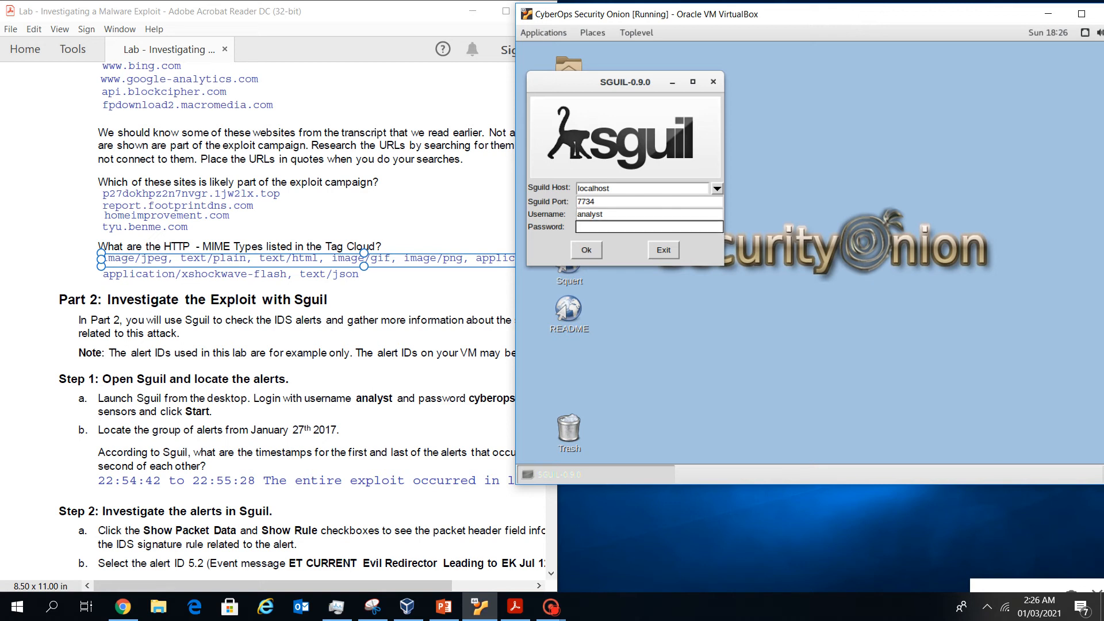
pyautogui.write('cyberops')
pyautogui.click(586, 250)
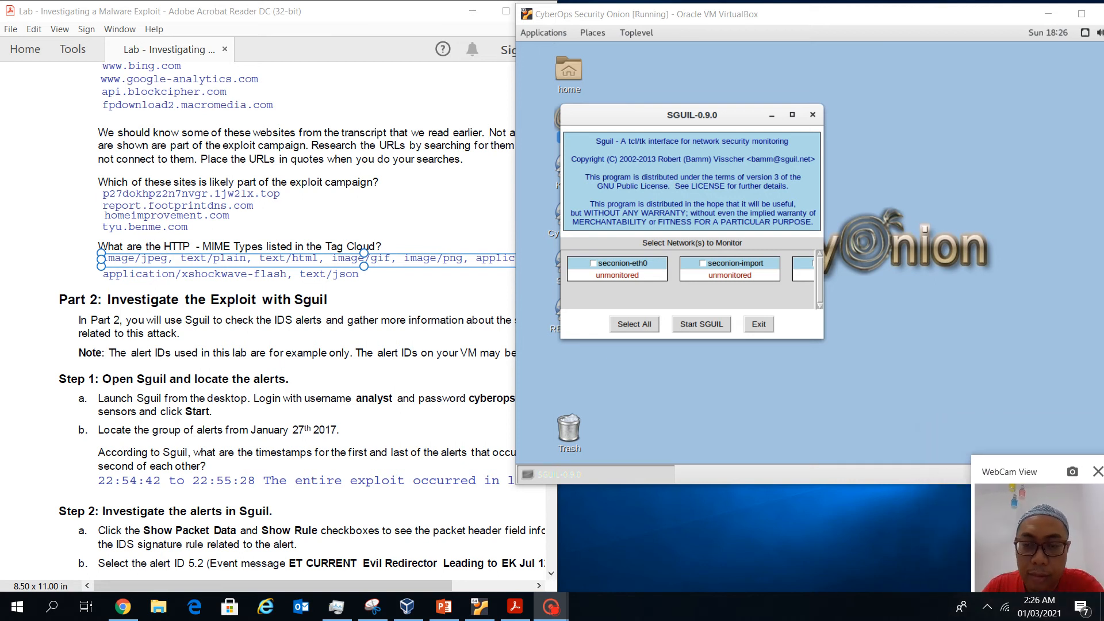
# Scroll through the lab instructions PDF to the Sguil sensor steps
pyautogui.click(225, 258)
pyautogui.scroll(-1, 225, 258)
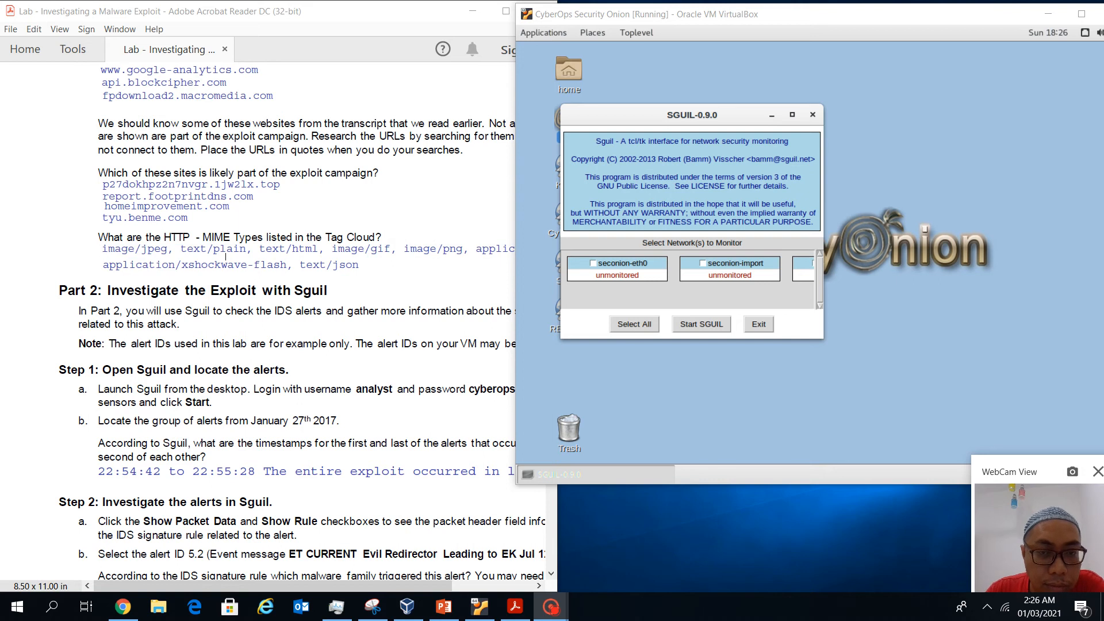
pyautogui.click(225, 256)
pyautogui.scroll(-2, 226, 258)
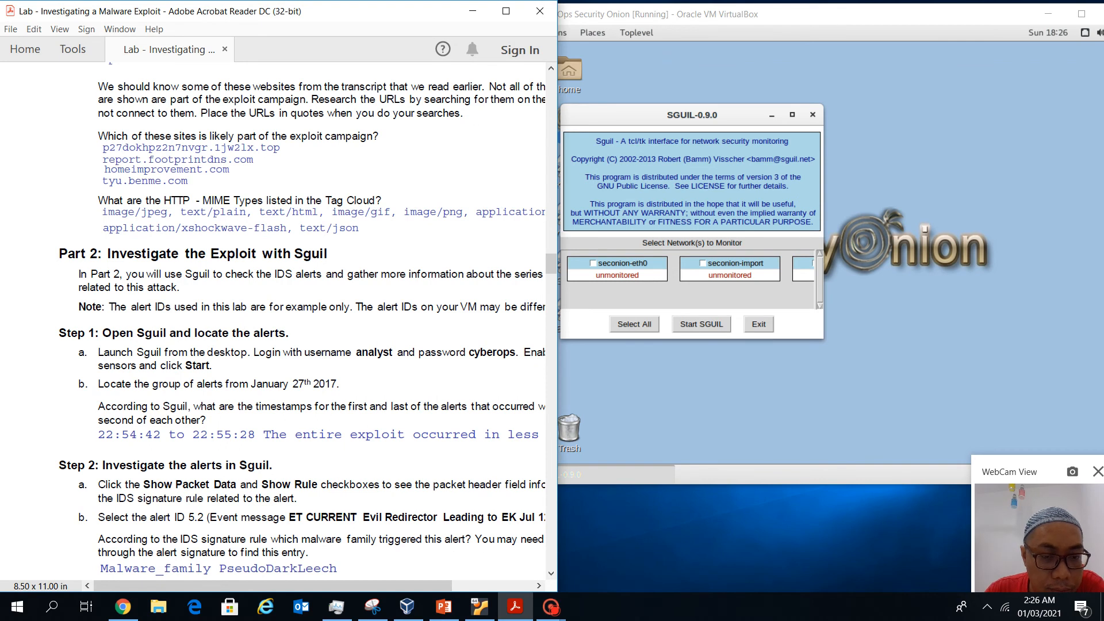
pyautogui.moveTo(196, 585)
pyautogui.mouseDown()
pyautogui.moveTo(261, 586)
pyautogui.moveTo(220, 586)
pyautogui.moveTo(230, 585)
pyautogui.mouseUp()
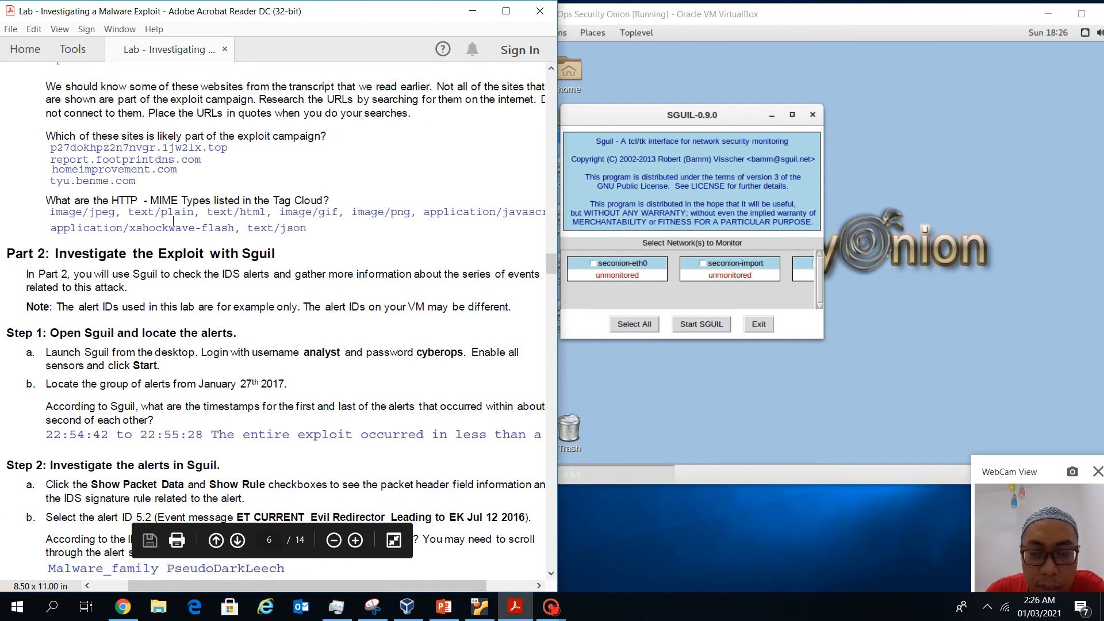
# Enable seconion-eth0, seconion-import and seconion-ossec, then start Sguil
pyautogui.click(592, 263)
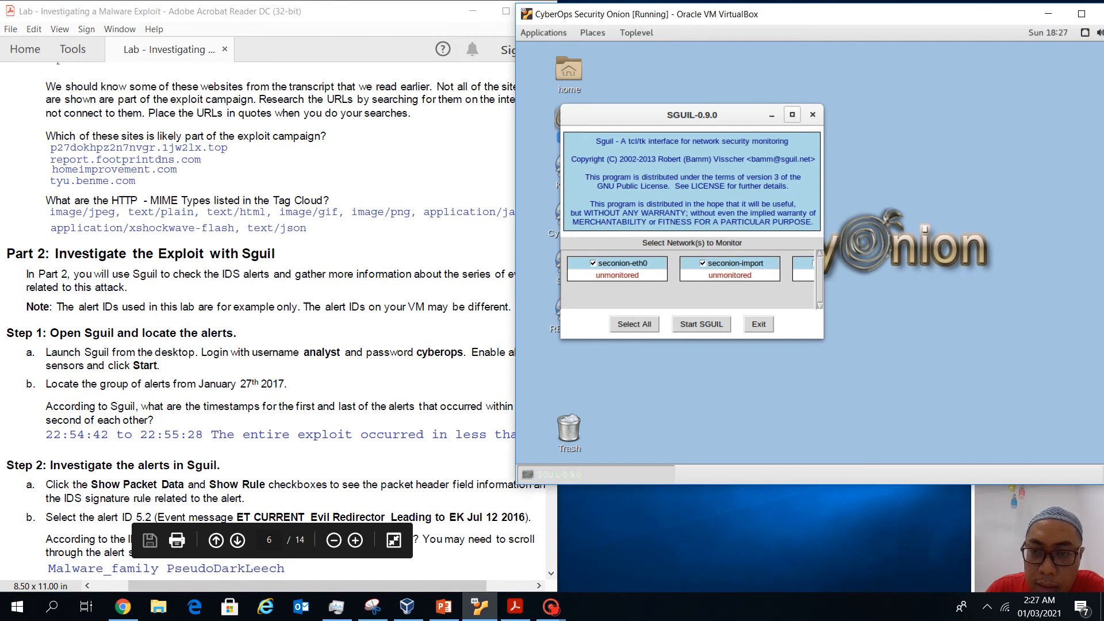
pyautogui.click(792, 114)
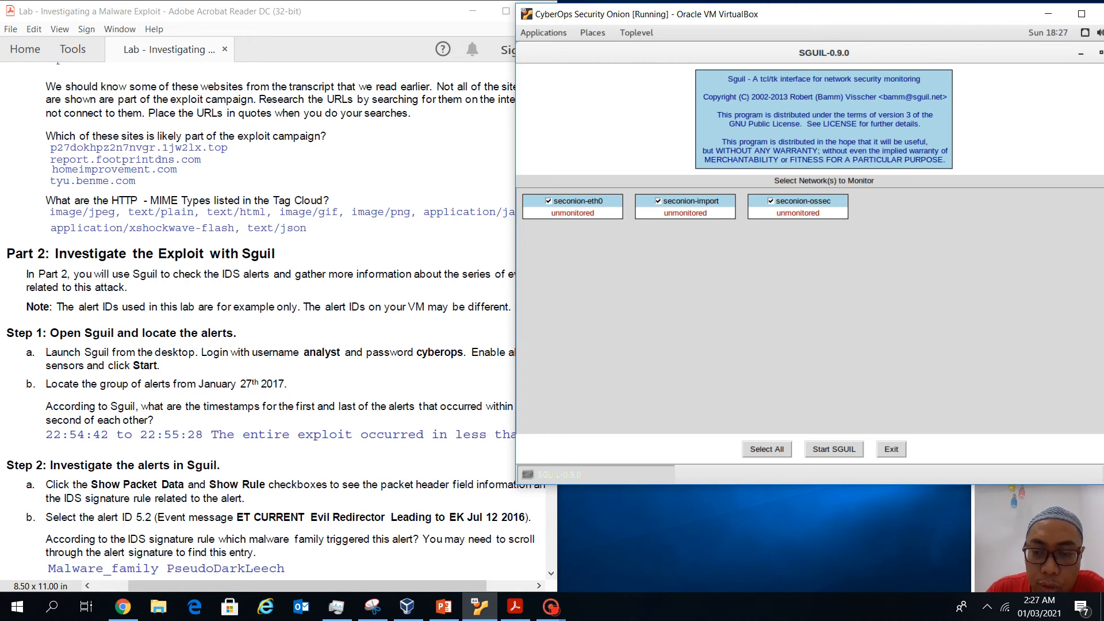
pyautogui.click(833, 449)
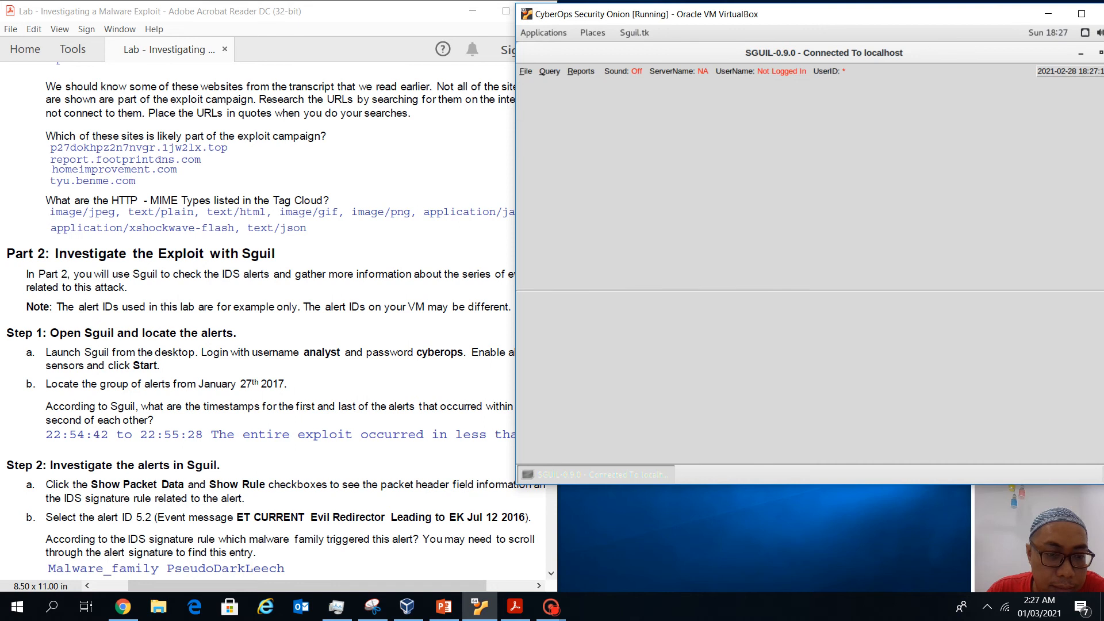
pyautogui.click(173, 220)
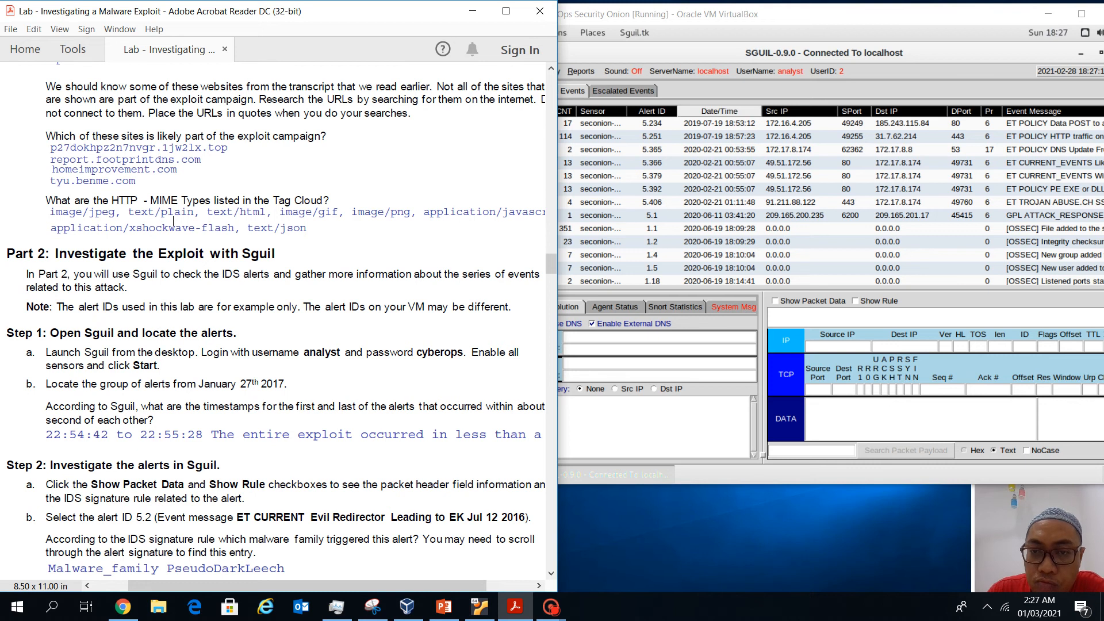
# Sort alerts by Date/Time and select January 27 2017 alert 5.2, checking timestamps against the PDF
pyautogui.click(719, 111)
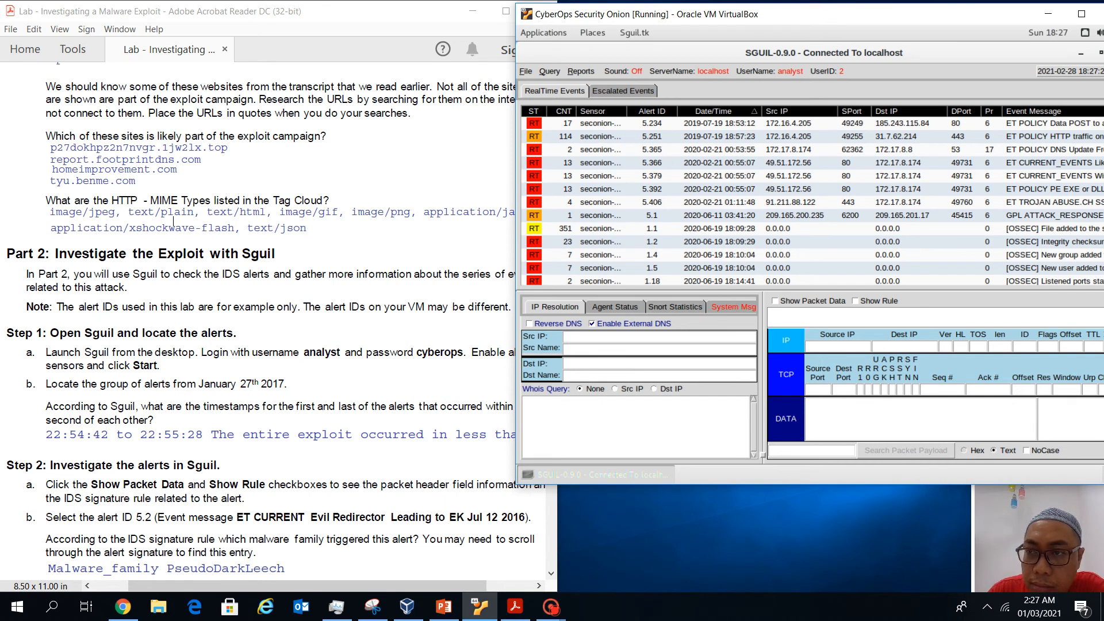
pyautogui.moveTo(834, 14); pyautogui.dragTo(801, 16)
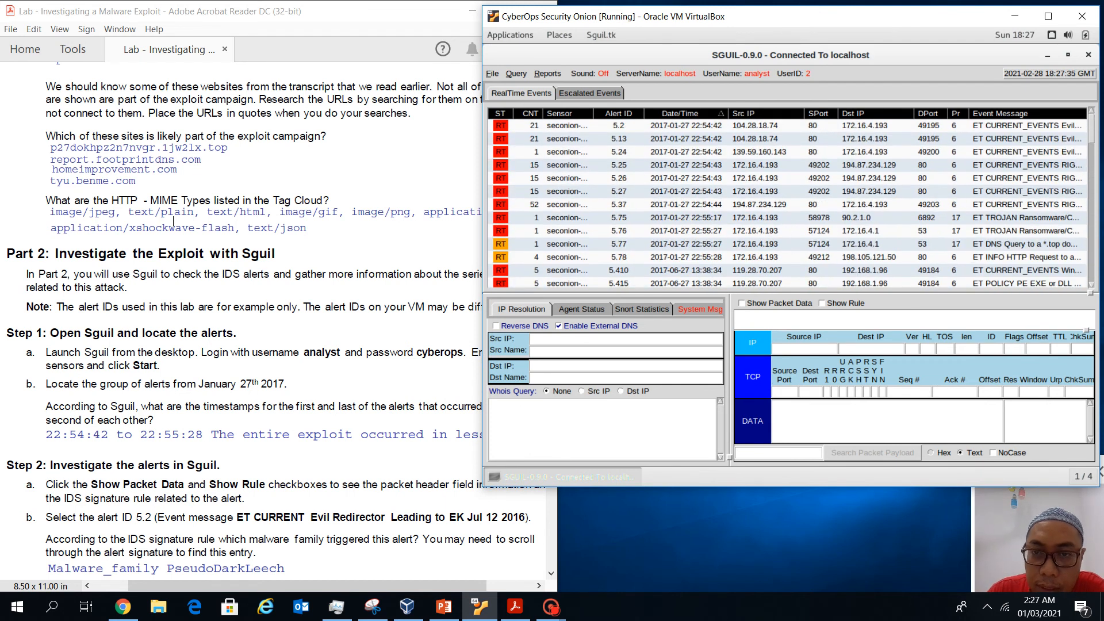
pyautogui.click(681, 126)
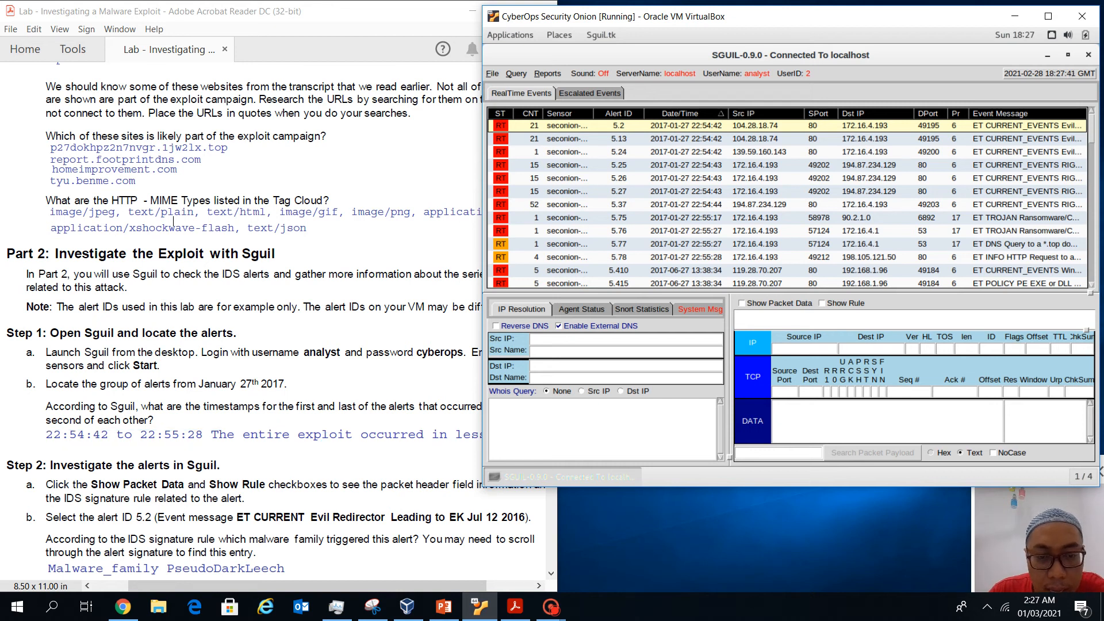
pyautogui.click(339, 460)
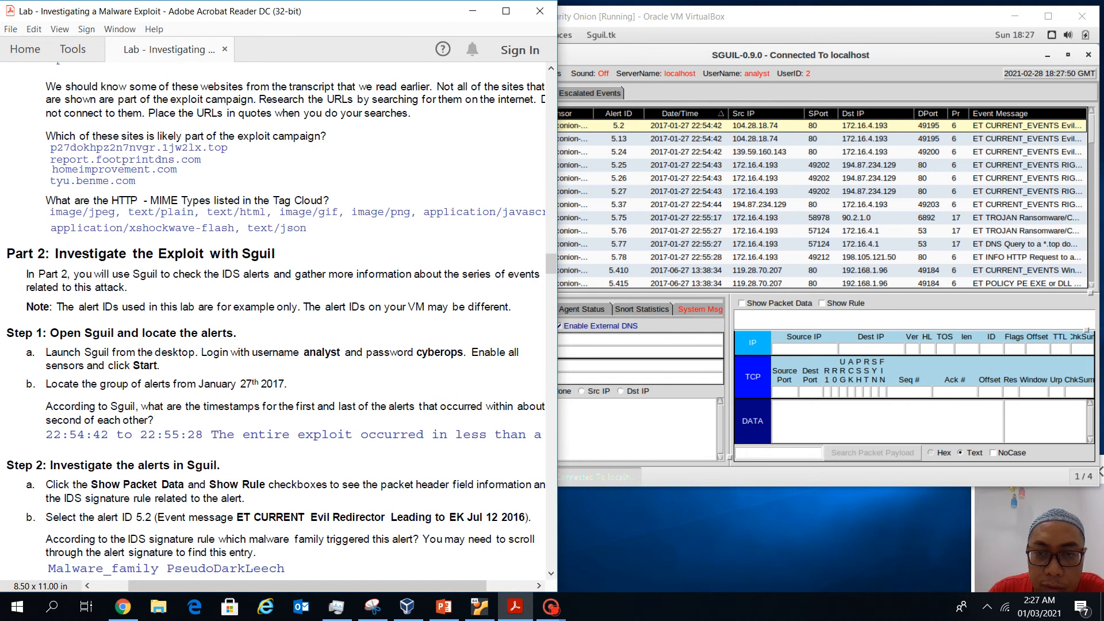
pyautogui.click(705, 92)
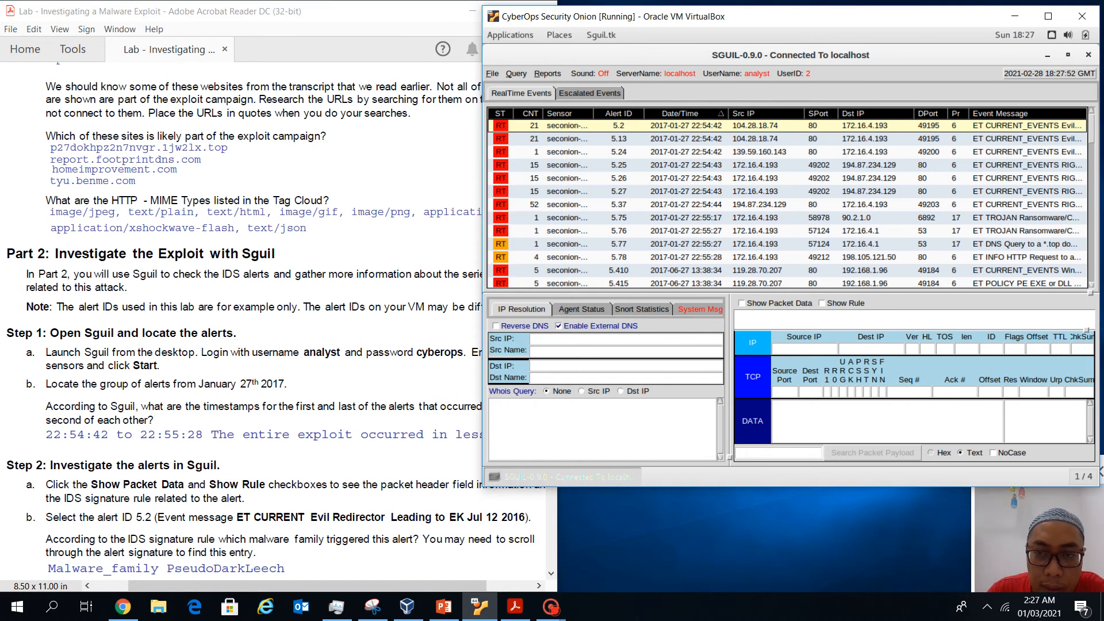
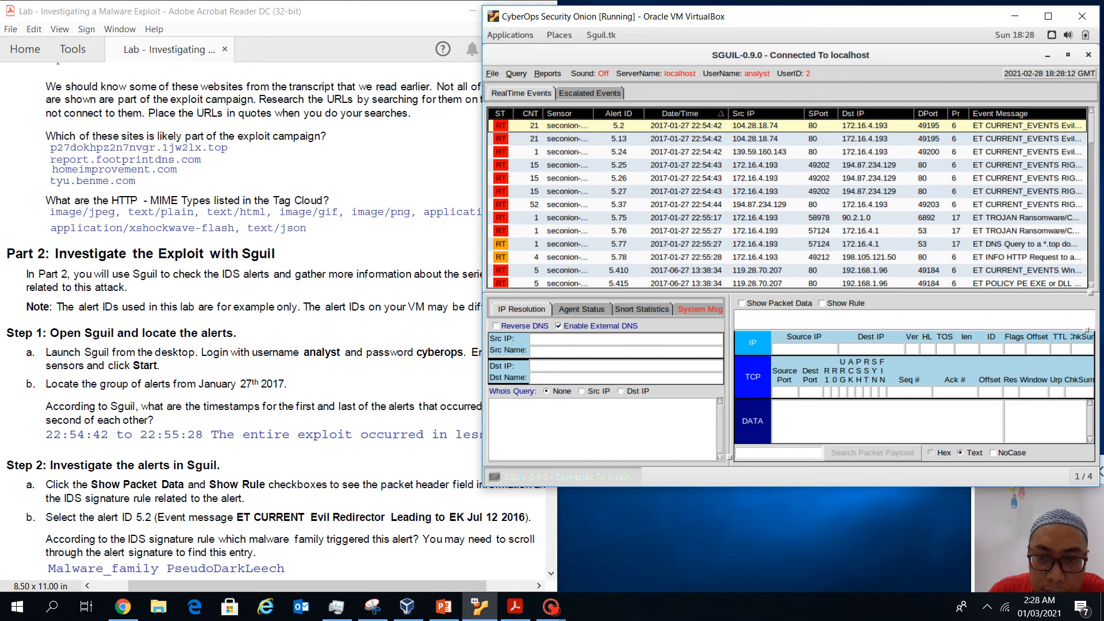
# Select alert 5.37, then alert 5.78, the HTTP request to a .top domain, while checking the lab PDF
pyautogui.click(686, 204)
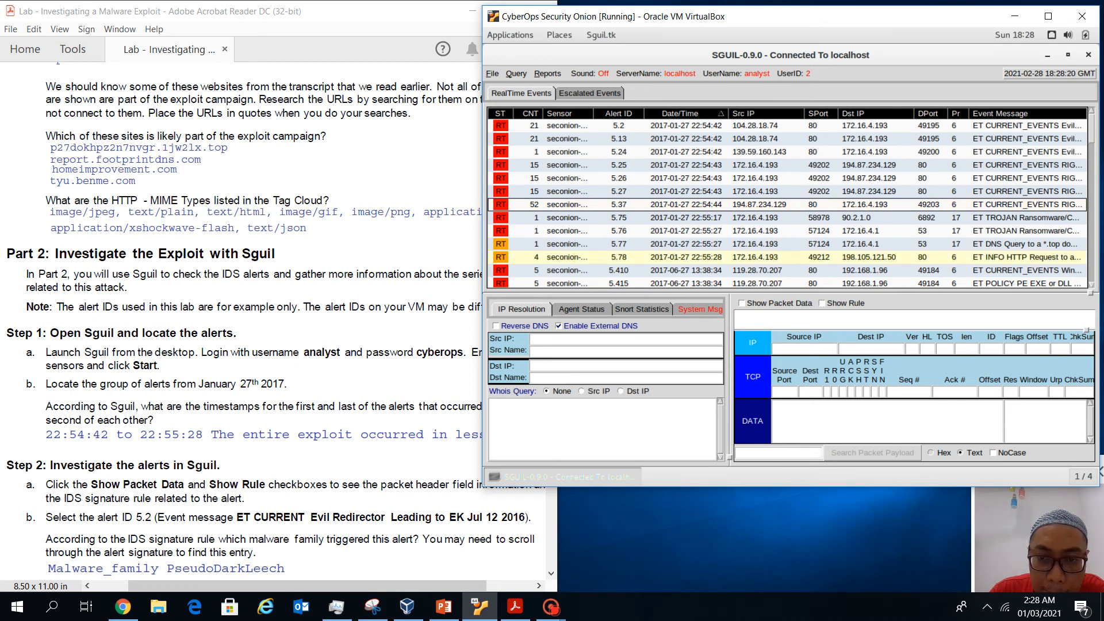
pyautogui.click(686, 257)
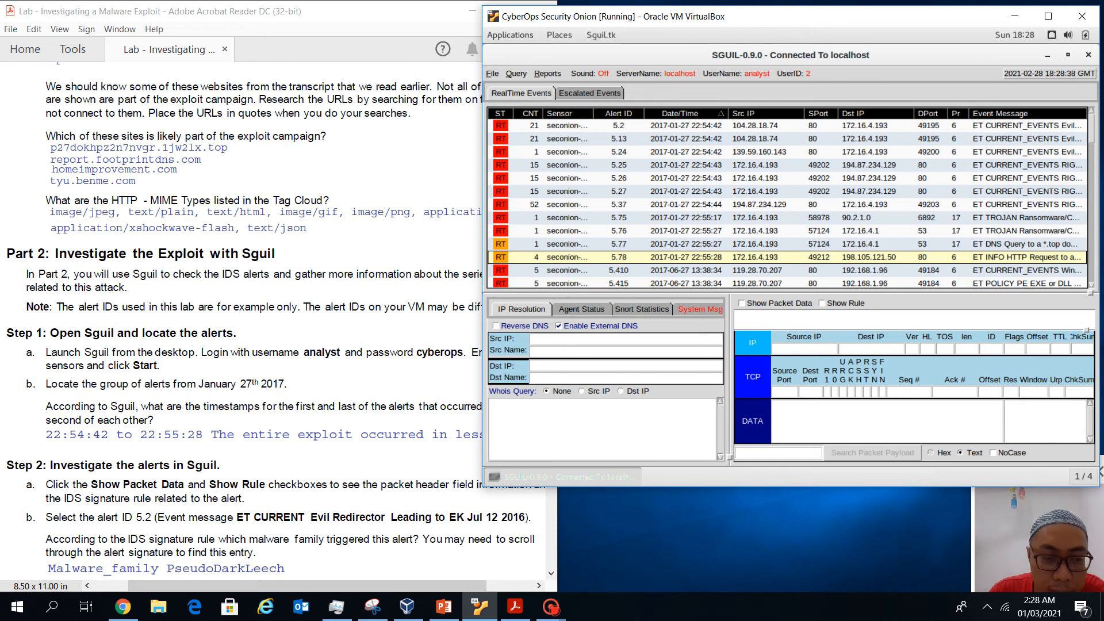
pyautogui.scroll(3, 276, 321)
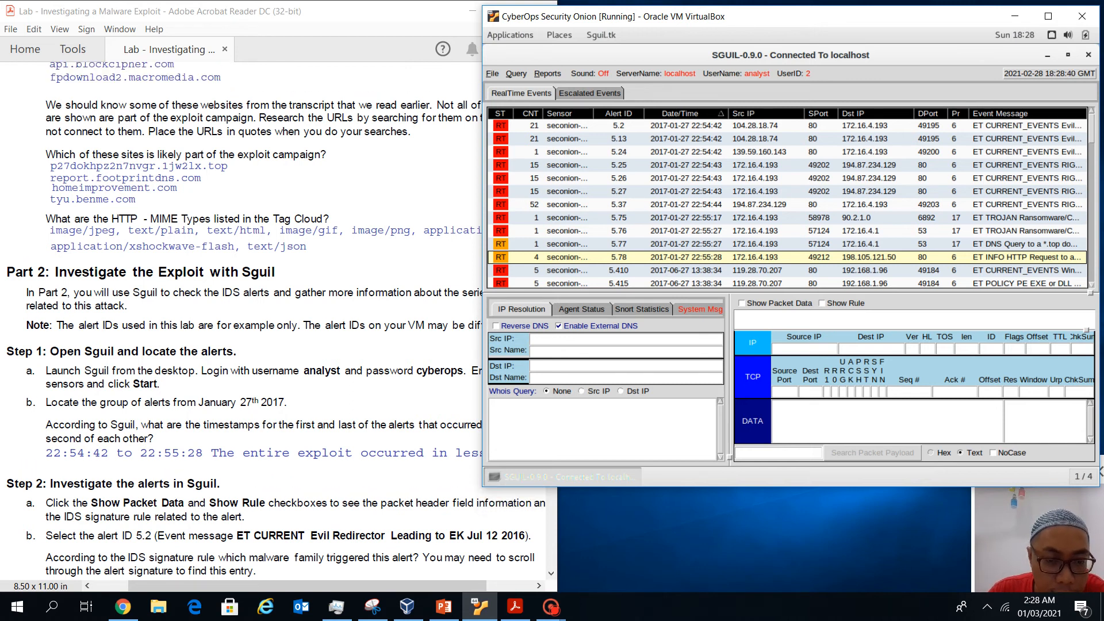
pyautogui.scroll(-3, 276, 320)
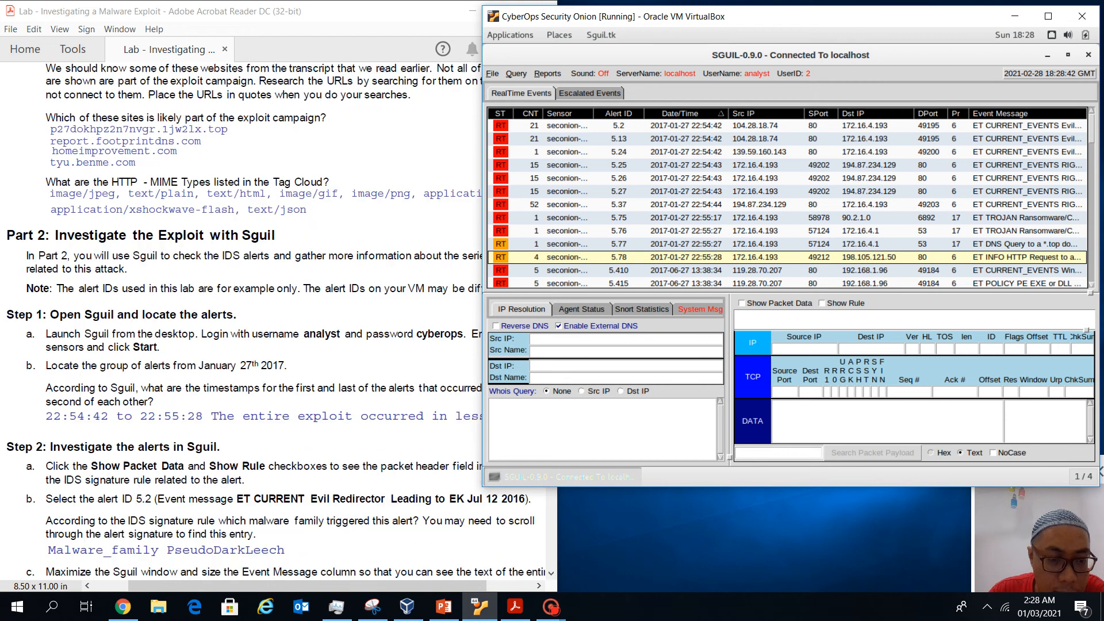
# Scroll the worksheet down to the Step 2 questions and show alert 5.78's packet data in Sguil
pyautogui.moveTo(308, 586)
pyautogui.mouseDown()
pyautogui.moveTo(330, 585)
pyautogui.moveTo(308, 586)
pyautogui.mouseUp()
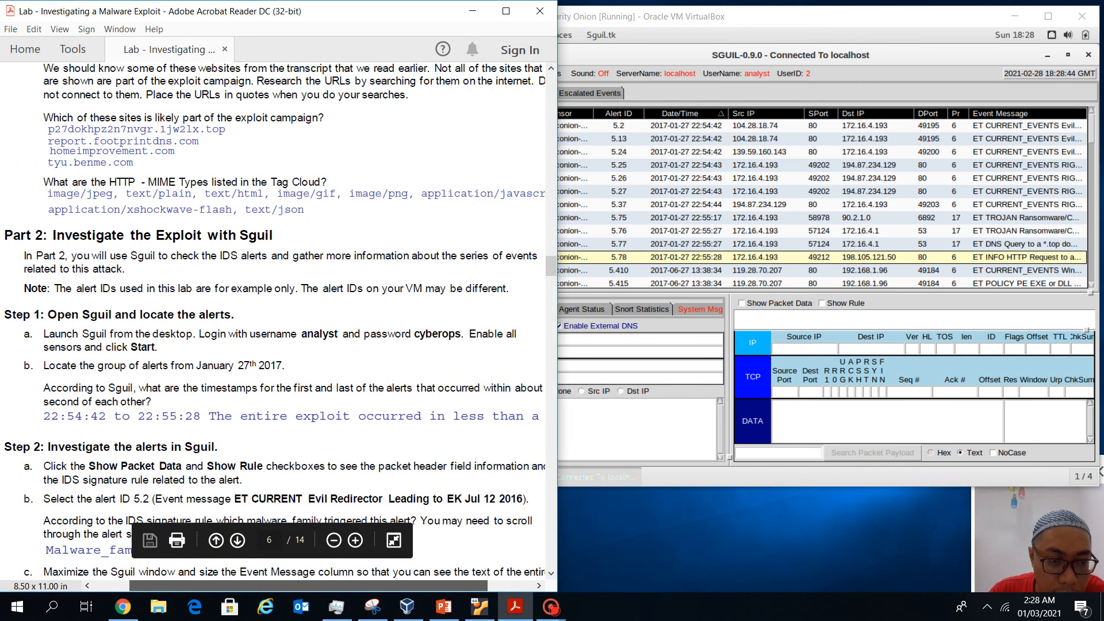
pyautogui.scroll(-1, 276, 321)
pyautogui.scroll(-5, 276, 320)
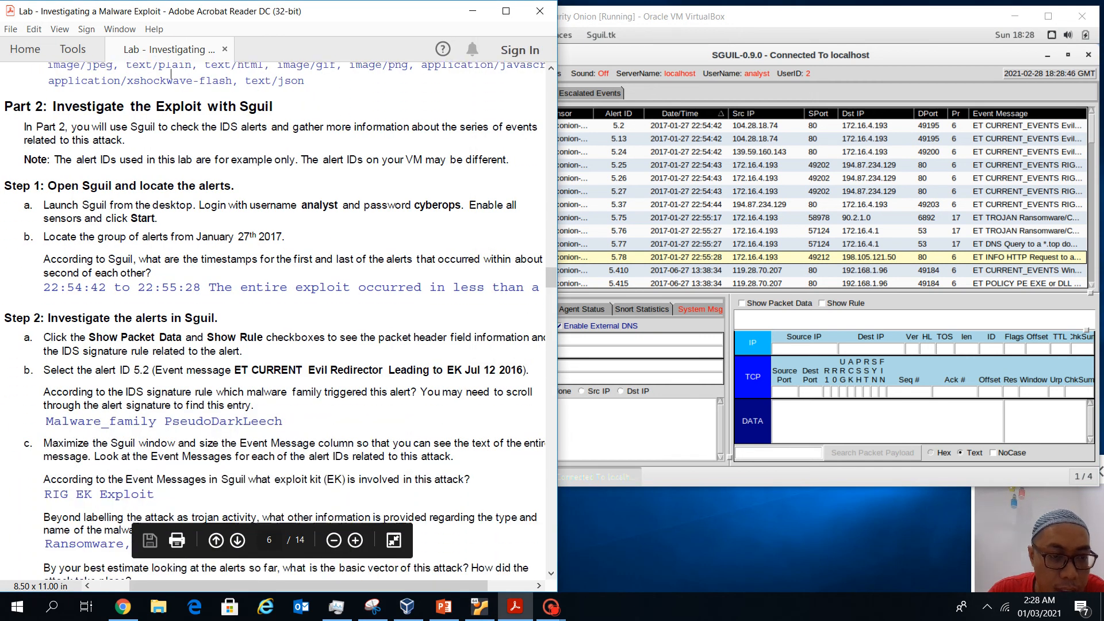
pyautogui.scroll(-2, 276, 320)
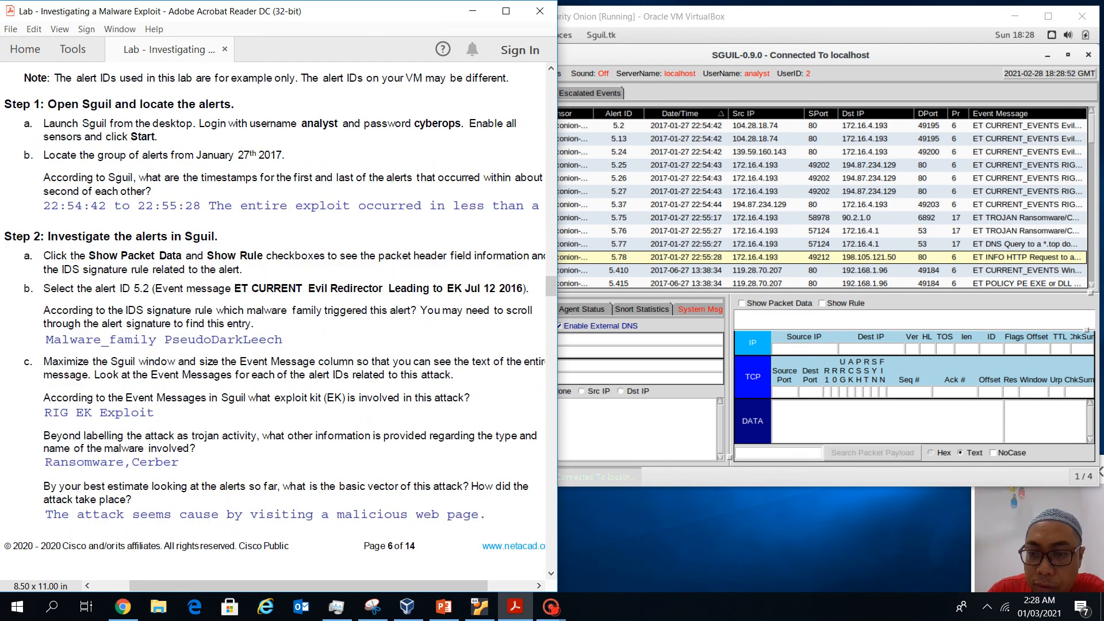
pyautogui.click(741, 303)
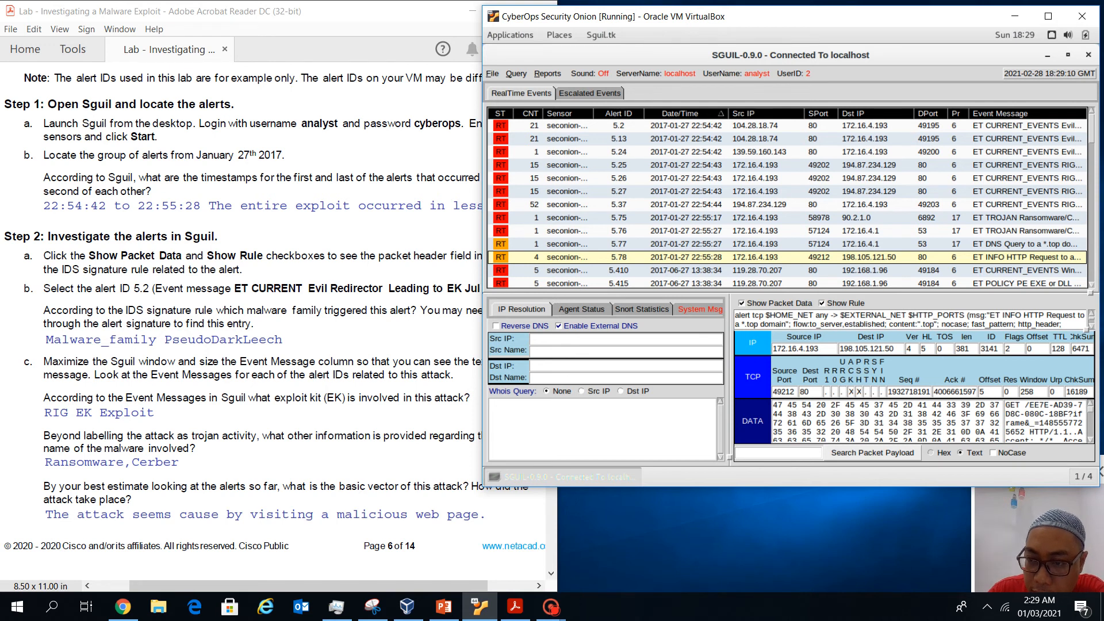
# Enlarge the rule pane, select alert 5.2, and scroll its rule down to the PsuedoDarkLeech malware_family entry
pyautogui.moveTo(1086, 330); pyautogui.dragTo(1086, 366)
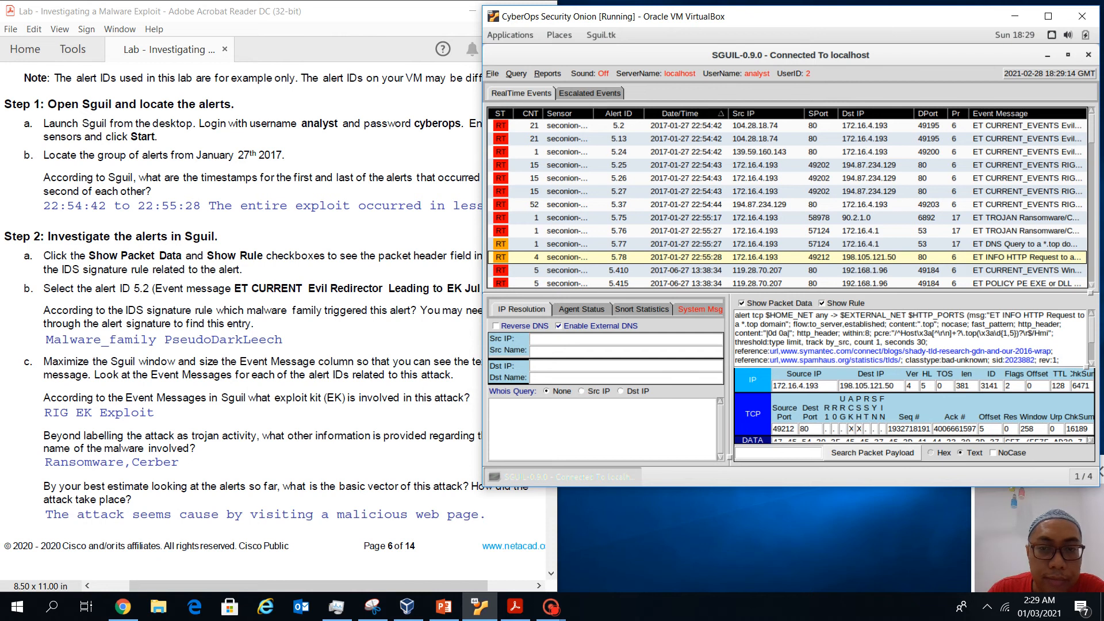
pyautogui.click(787, 126)
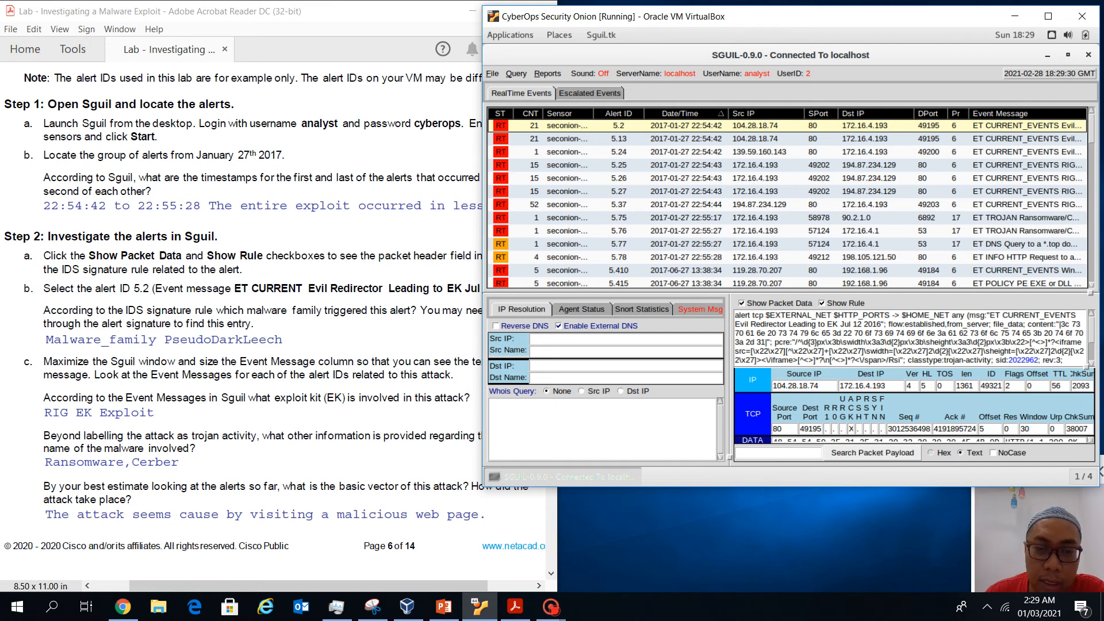
pyautogui.hotkey('alt', 'Tab')
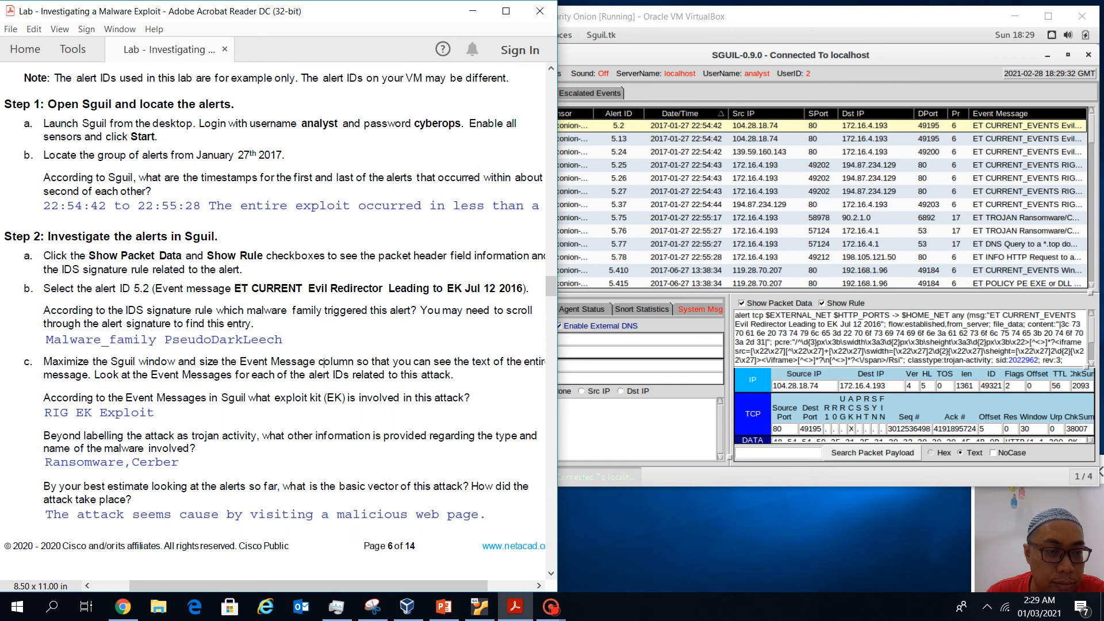
pyautogui.scroll(-10, 322, 361)
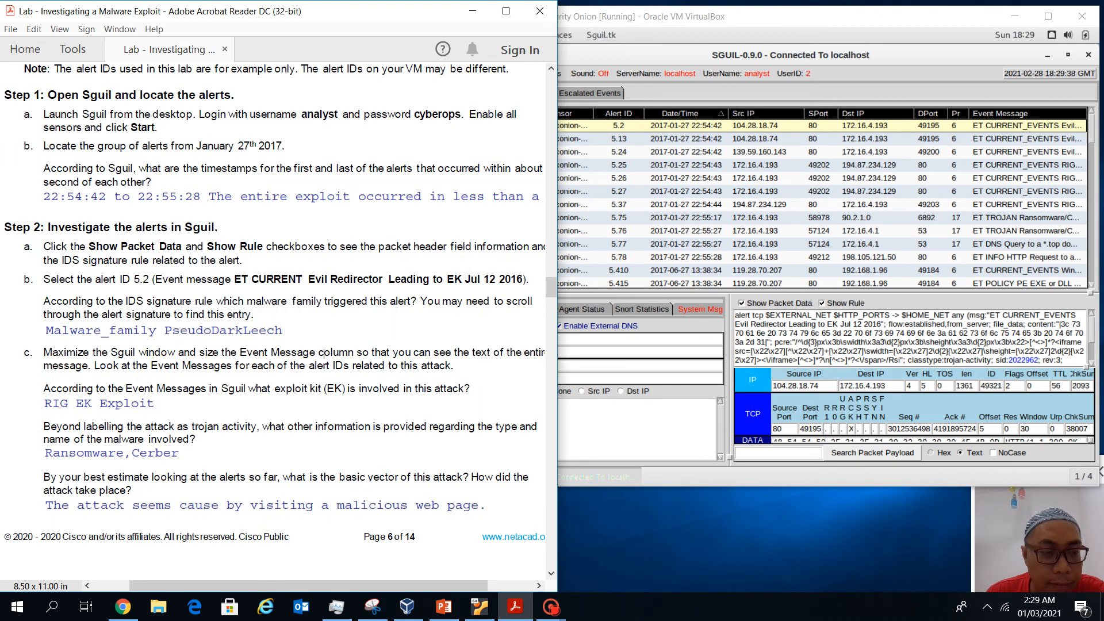
pyautogui.click(1035, 517)
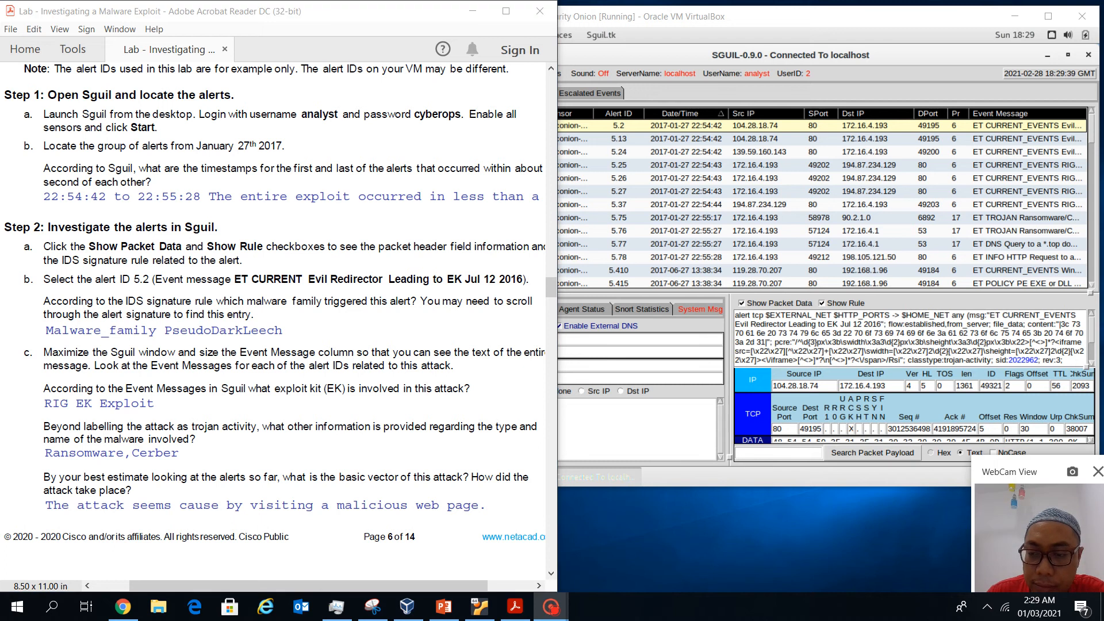
pyautogui.moveTo(1035, 471); pyautogui.dragTo(1033, 573)
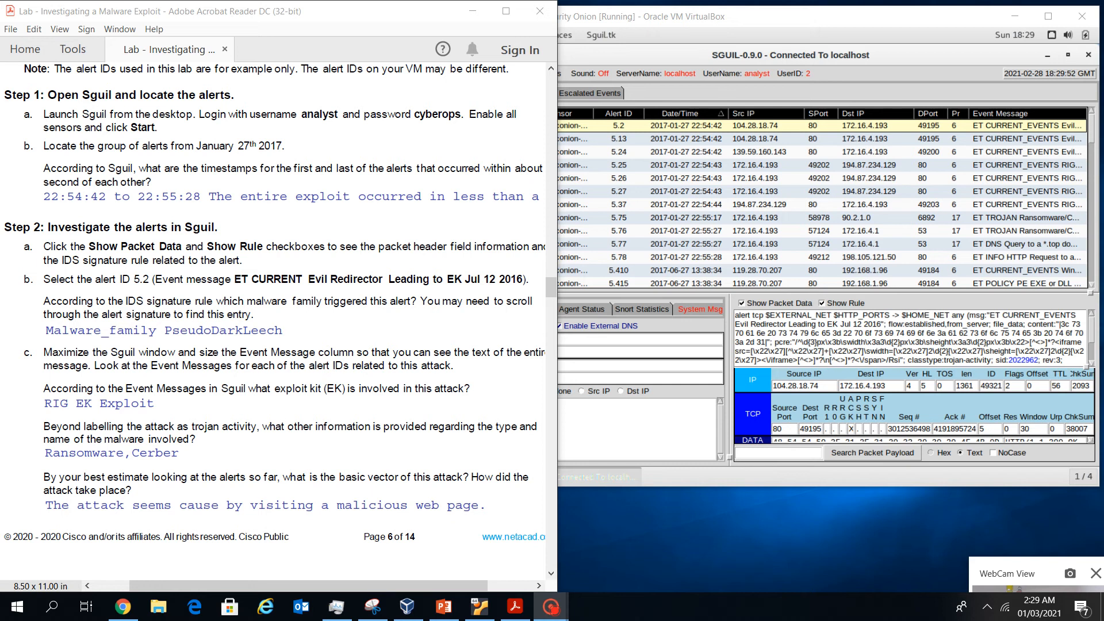
pyautogui.hotkey('alt', 'Tab')
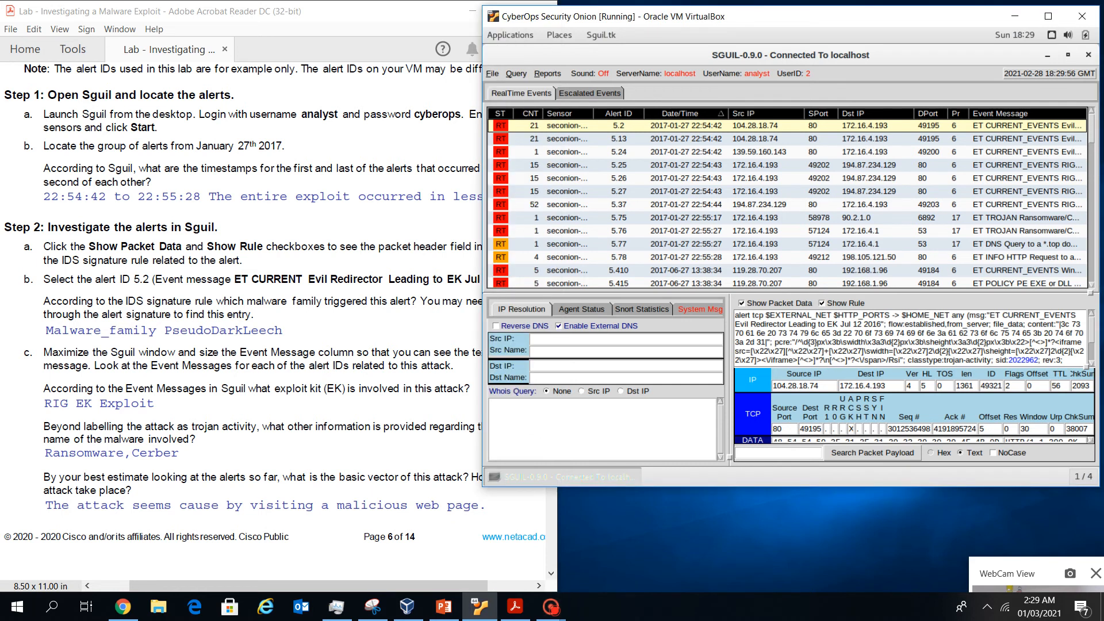
pyautogui.click(372, 280)
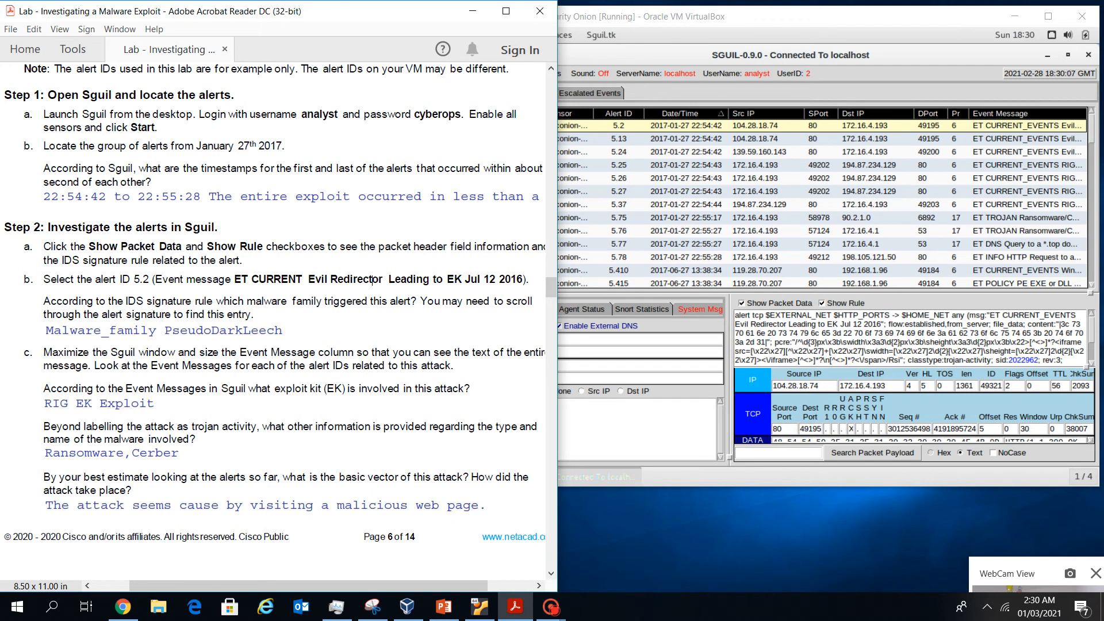
pyautogui.hotkey('alt', 'Tab')
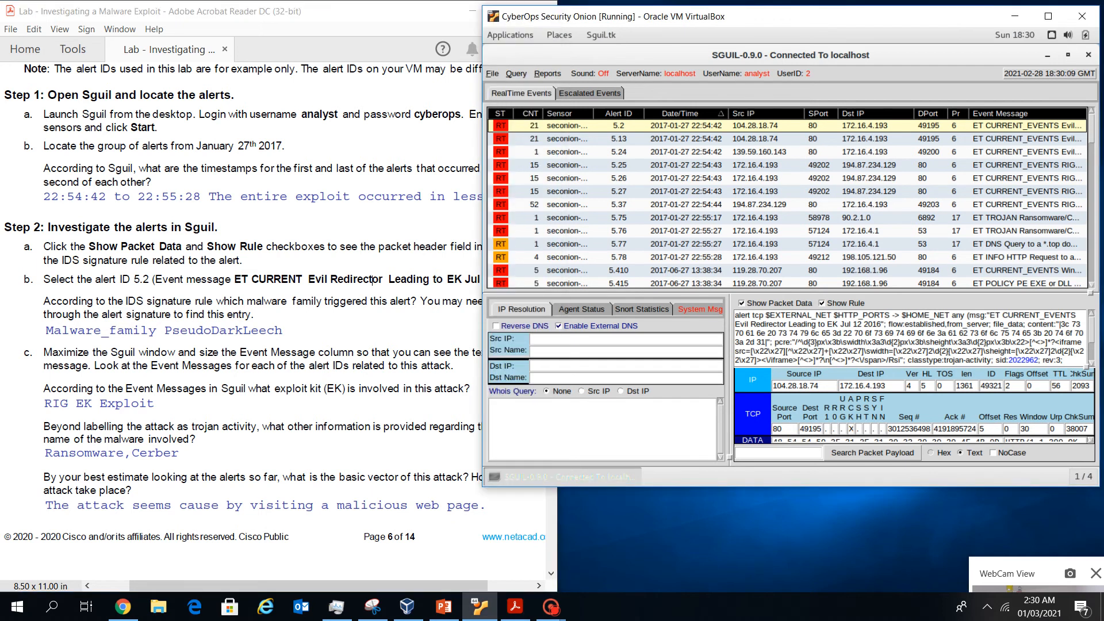
pyautogui.scroll(-2, 912, 338)
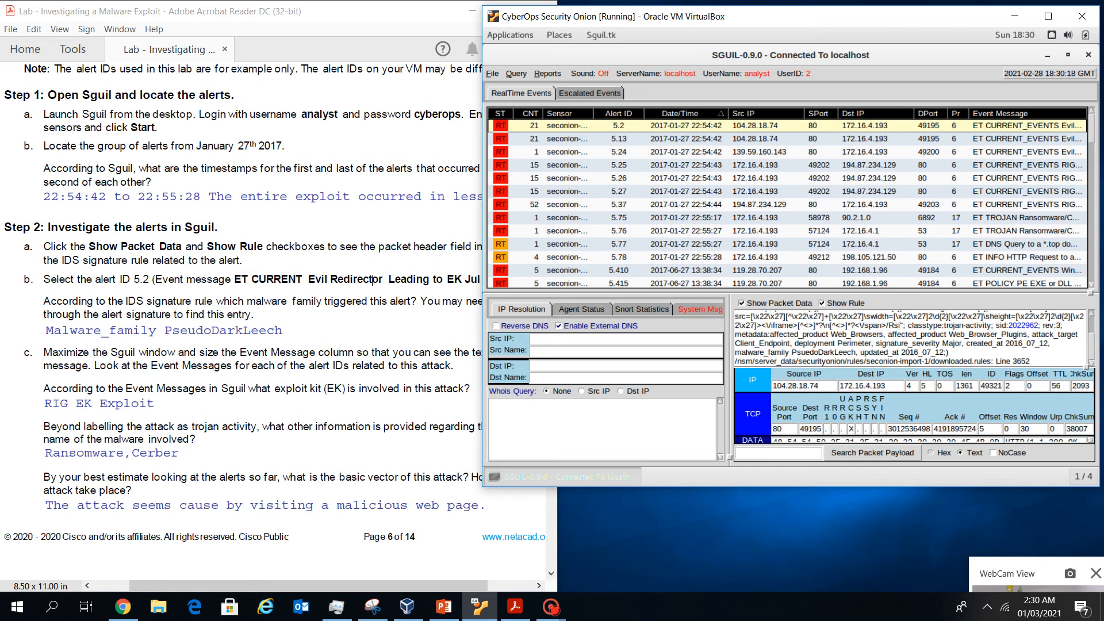
# Highlight 'PsuedoDarkLeech' in alert 5.2's signature rule text
pyautogui.moveTo(745, 352); pyautogui.dragTo(852, 352)
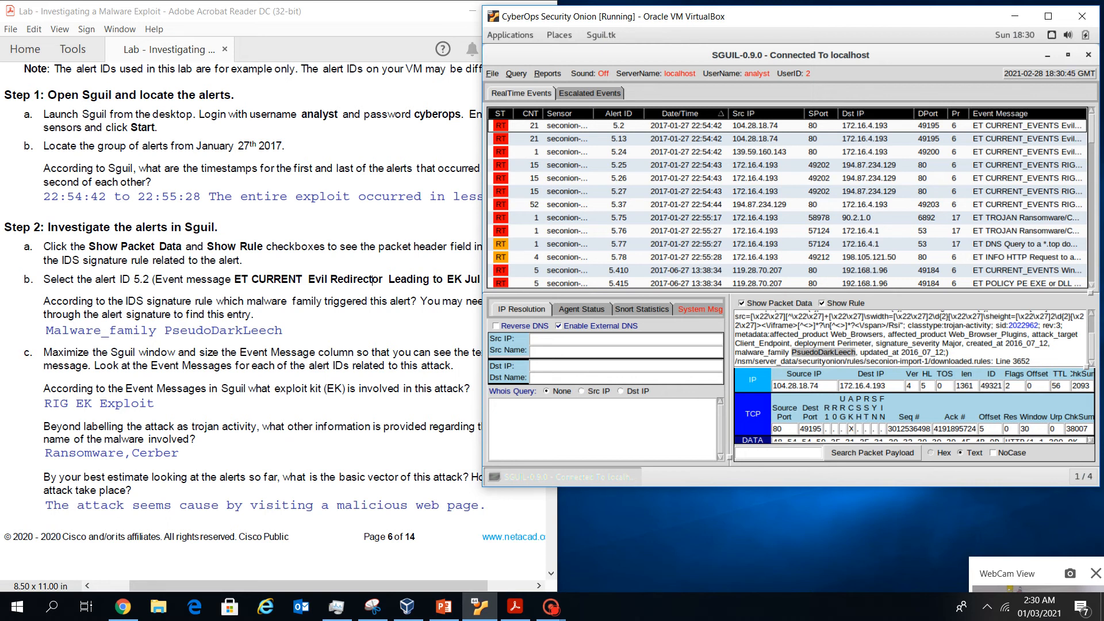
# Narrow the Dst IP, Src IP, DPort and Pr columns so alert 5.2's event message shows fully
pyautogui.moveTo(915, 113); pyautogui.dragTo(847, 114)
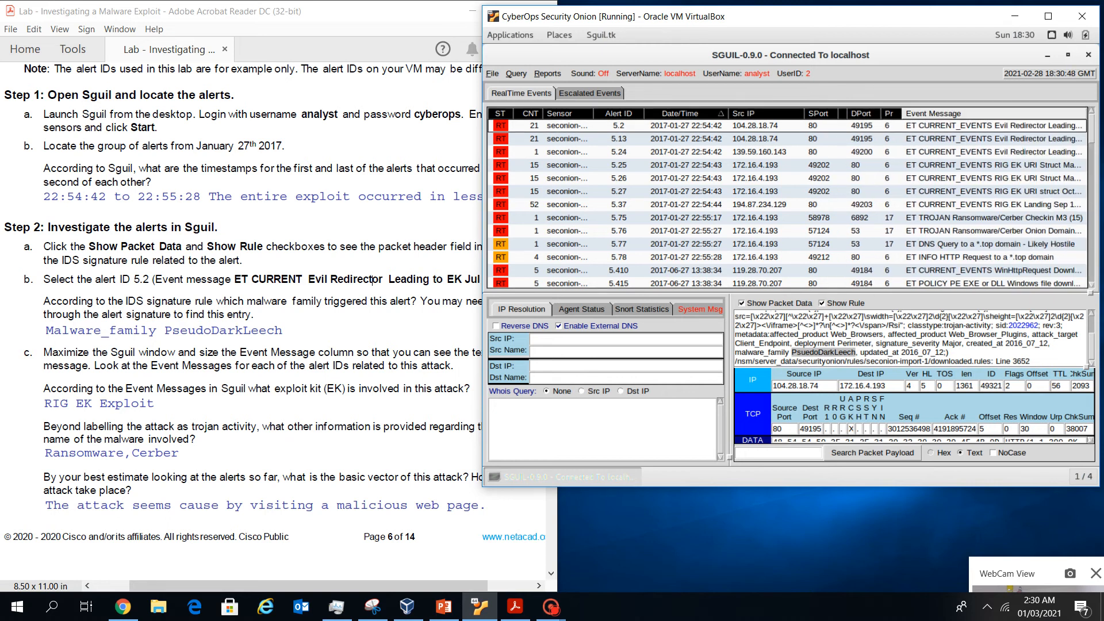
pyautogui.moveTo(804, 113); pyautogui.dragTo(791, 114)
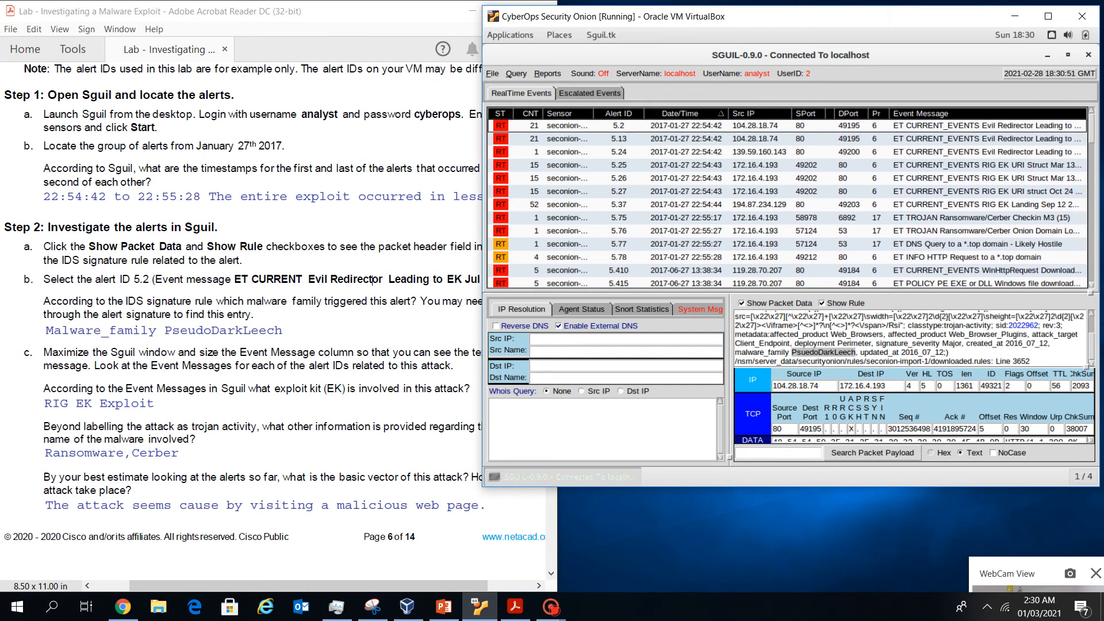
pyautogui.moveTo(869, 114); pyautogui.dragTo(847, 114)
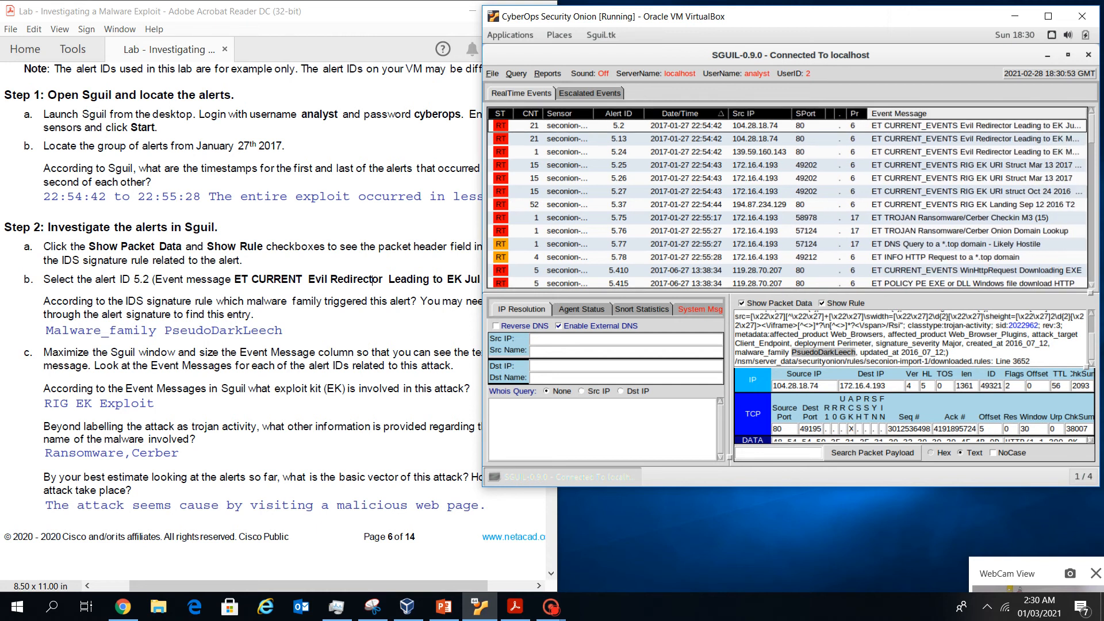
pyautogui.moveTo(867, 114); pyautogui.dragTo(856, 114)
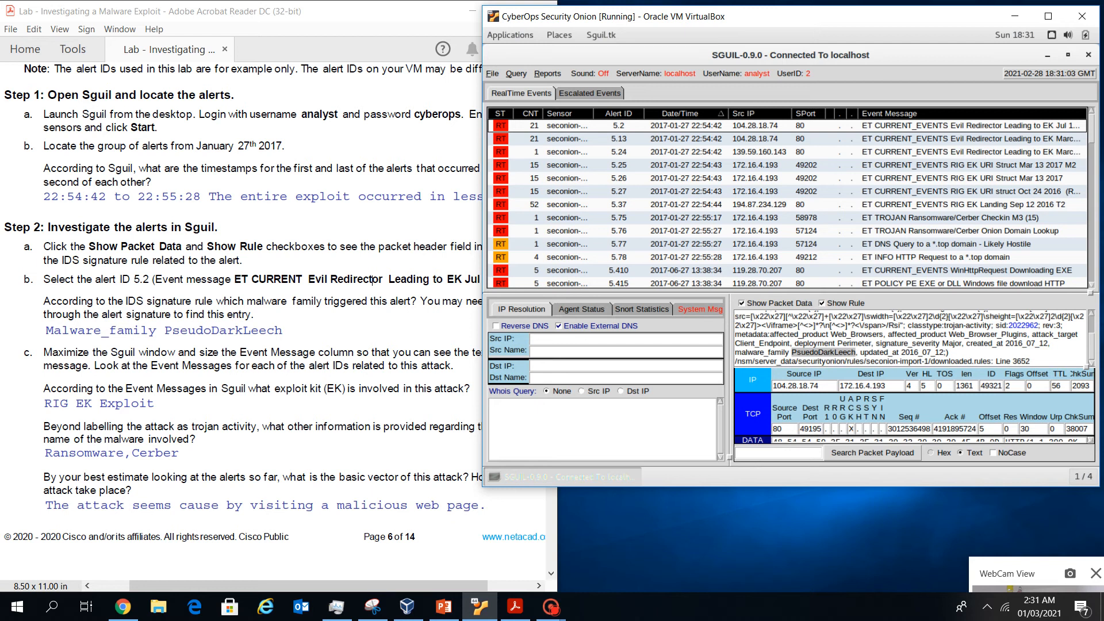
pyautogui.click(785, 125)
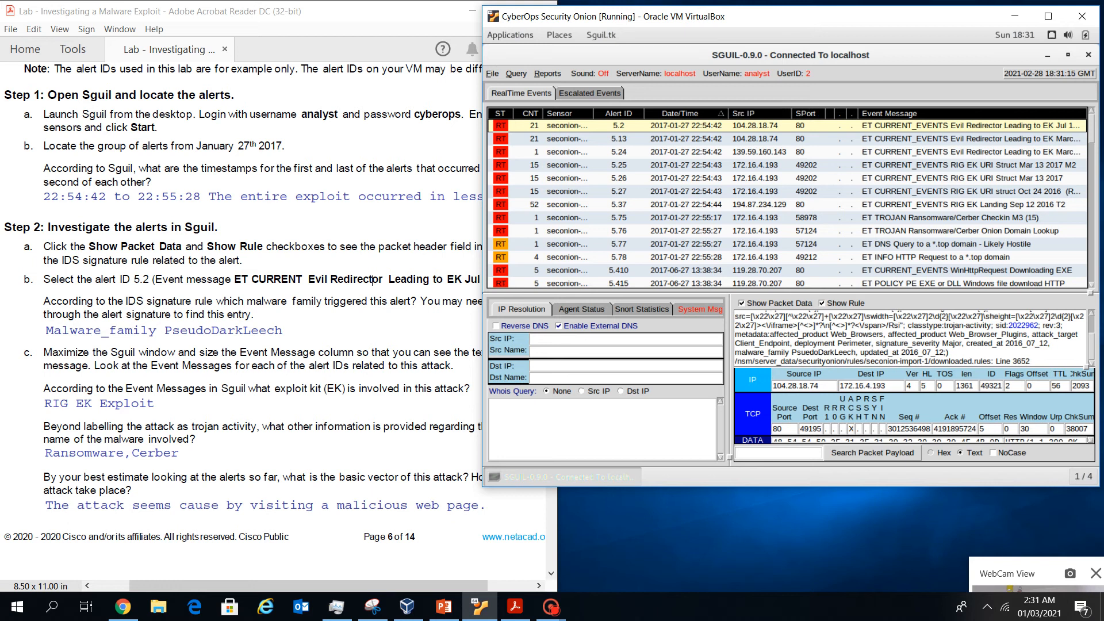
pyautogui.moveTo(792, 113); pyautogui.dragTo(741, 113)
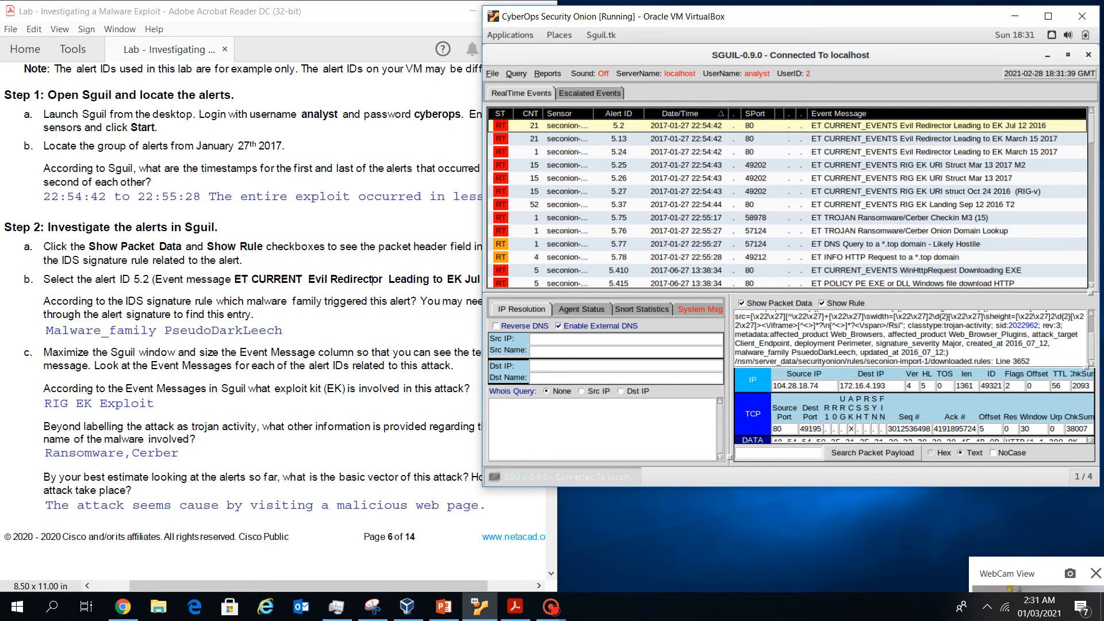
# Highlight the Evil Redirector message in alert 5.2's rule and bring the worksheet forward
pyautogui.scroll(4, 910, 338)
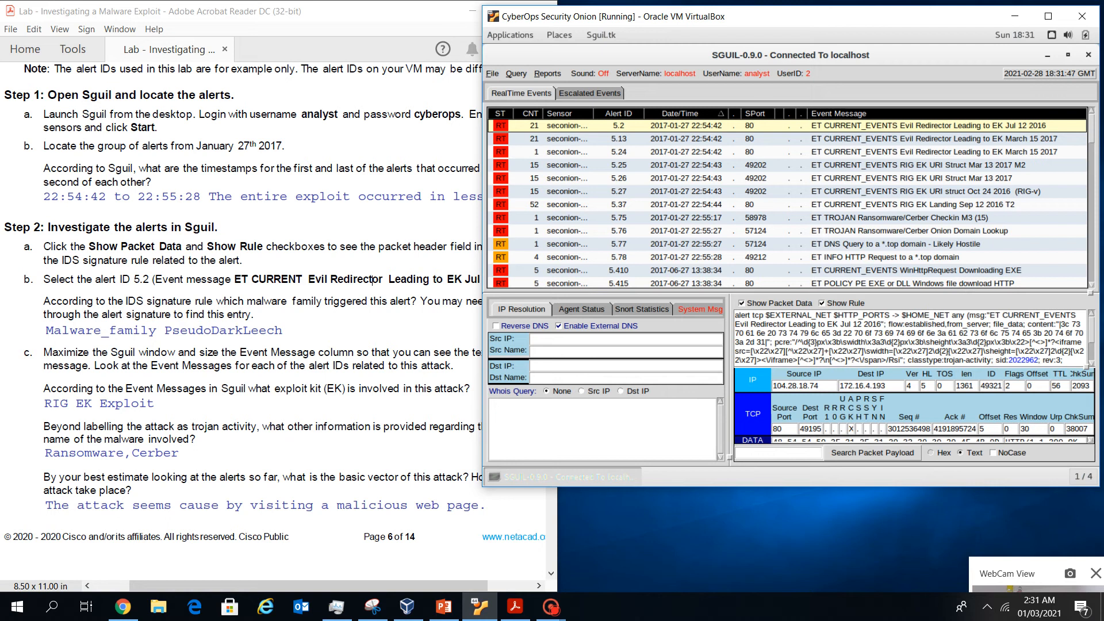
pyautogui.moveTo(987, 315); pyautogui.dragTo(870, 325)
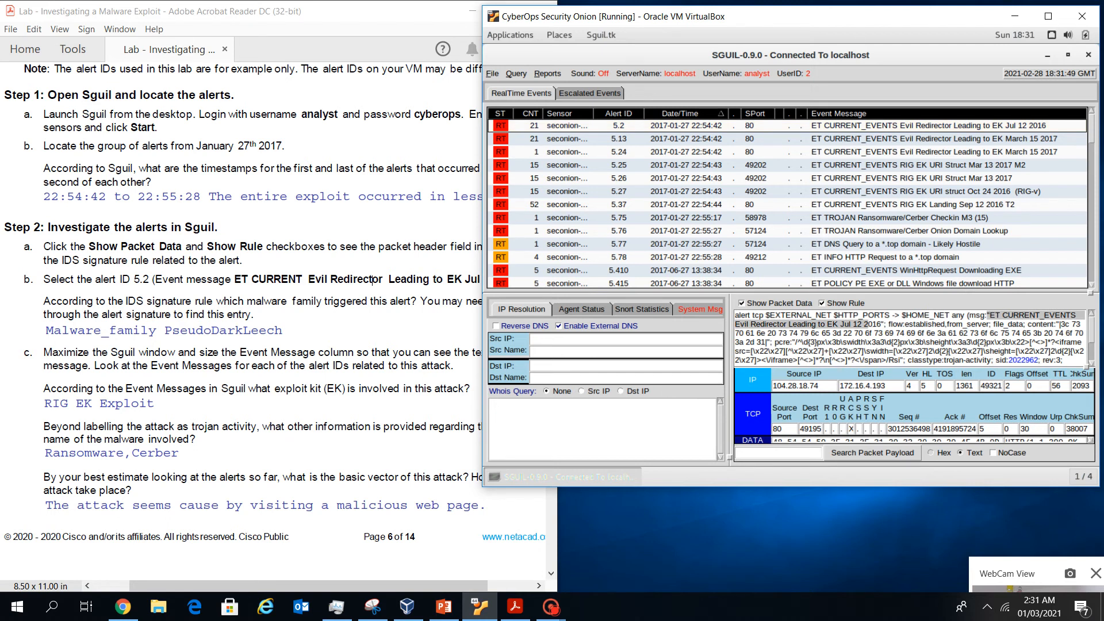
pyautogui.scroll(-1, 908, 338)
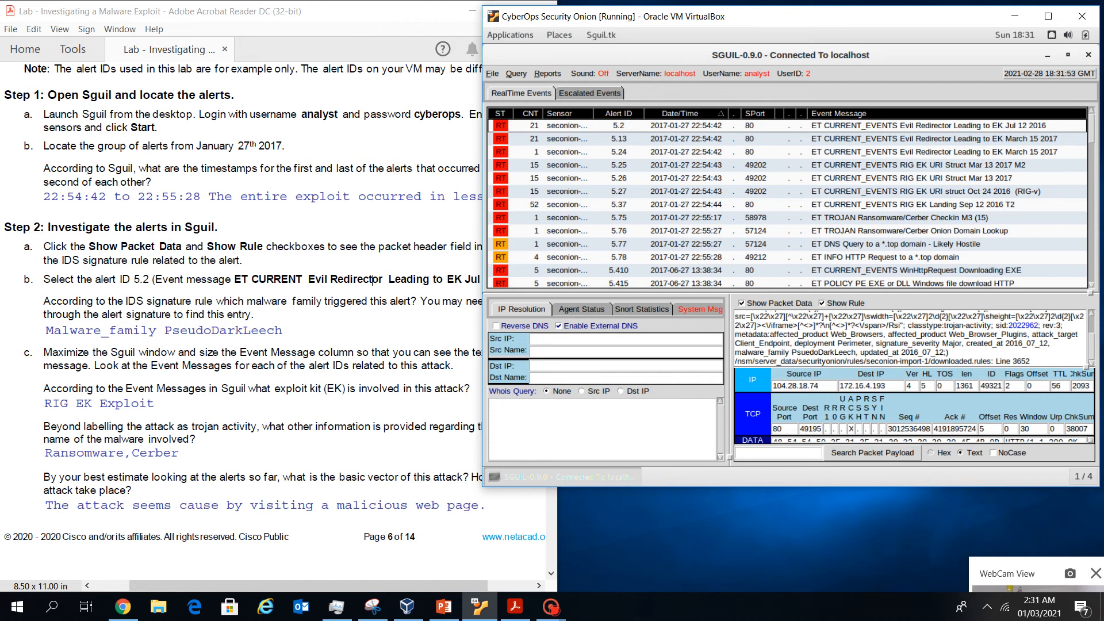
pyautogui.click(412, 366)
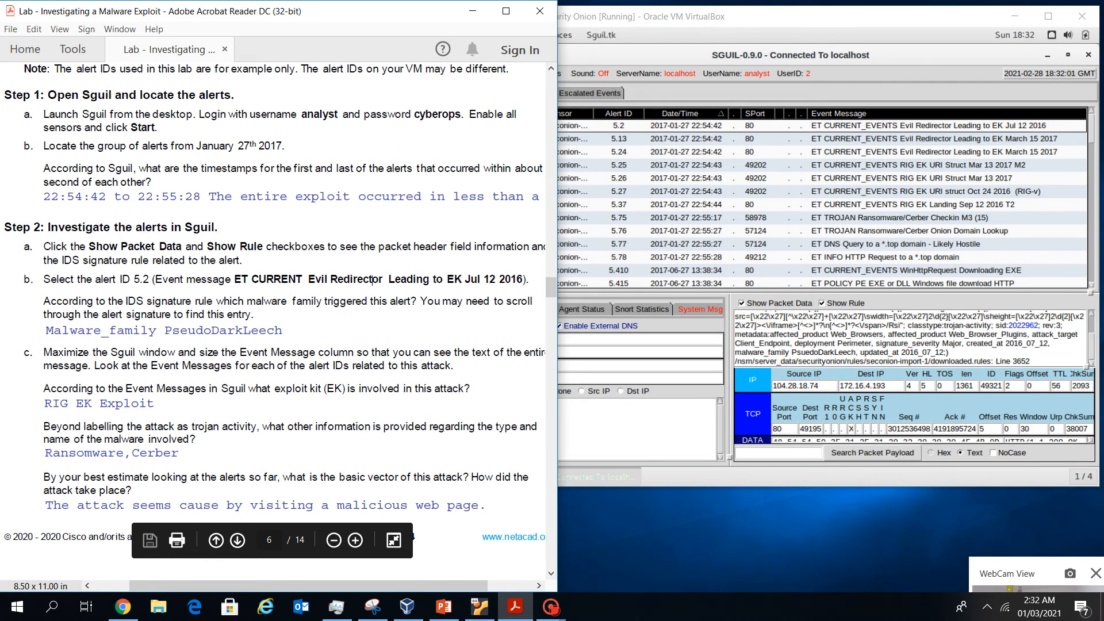
# Step through alerts 5.24 and 5.25, comparing their rules with the worksheet
pyautogui.hotkey('alt', 'Tab')
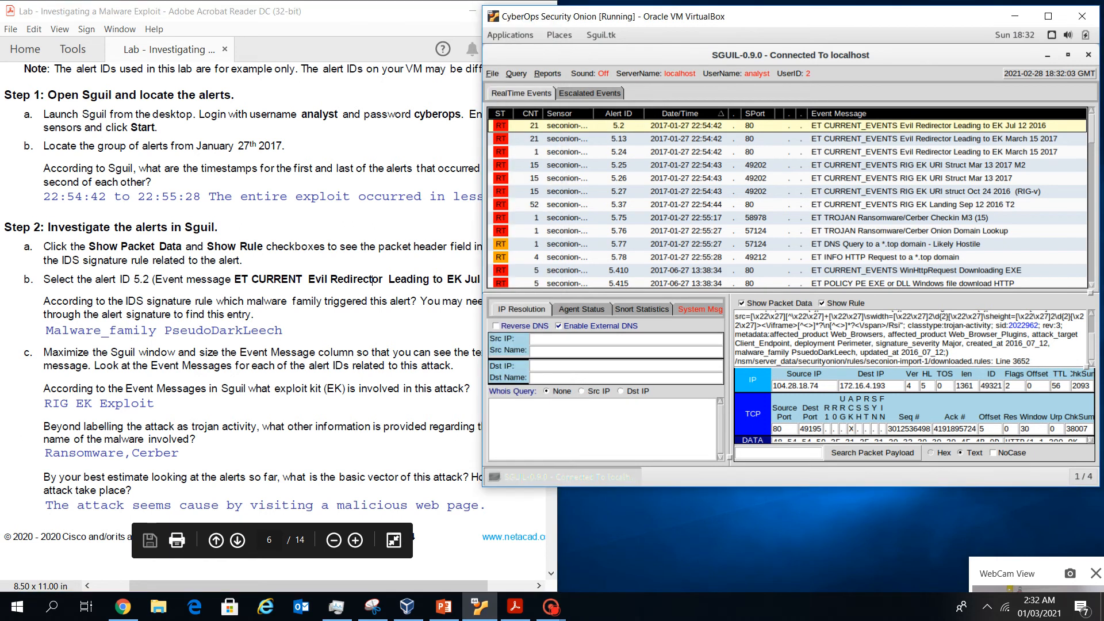
pyautogui.press('Down')
pyautogui.press('Down')
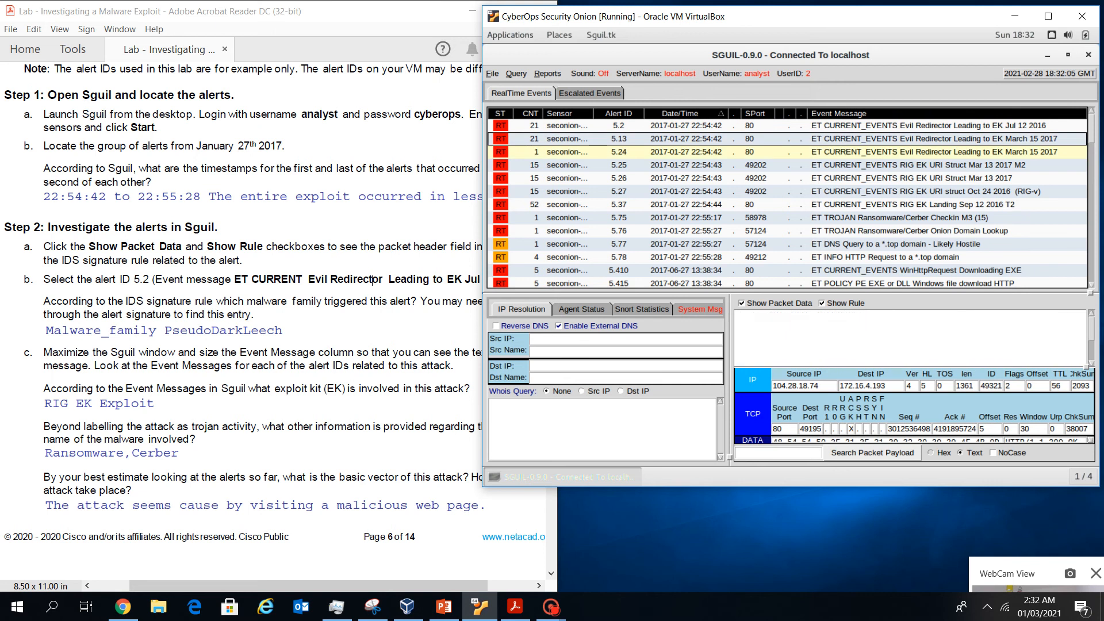
pyautogui.press('Down')
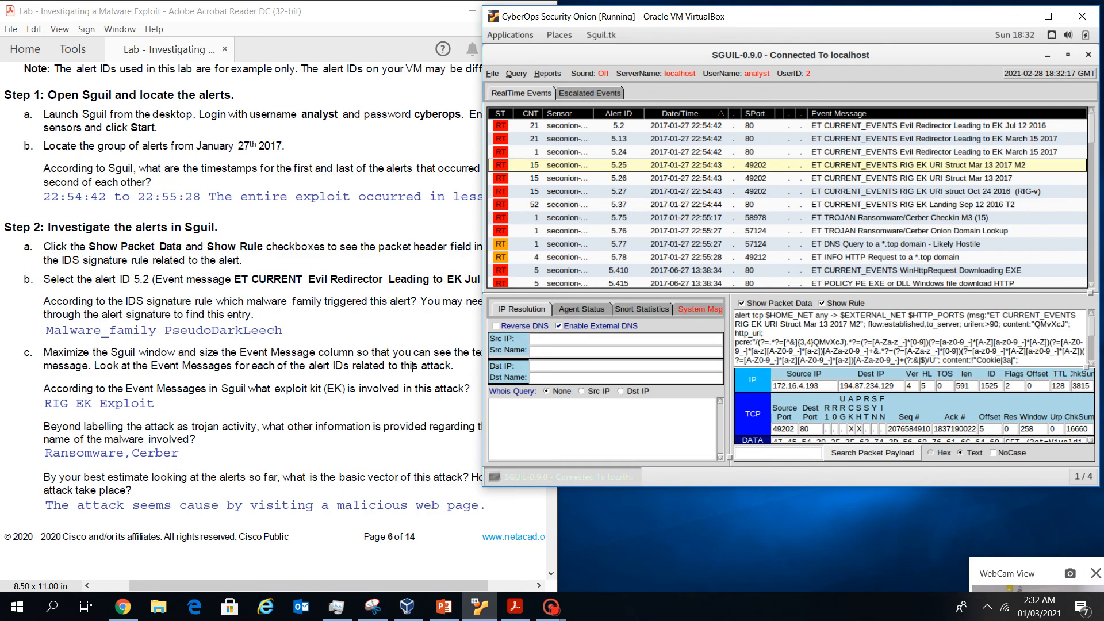
pyautogui.click(412, 366)
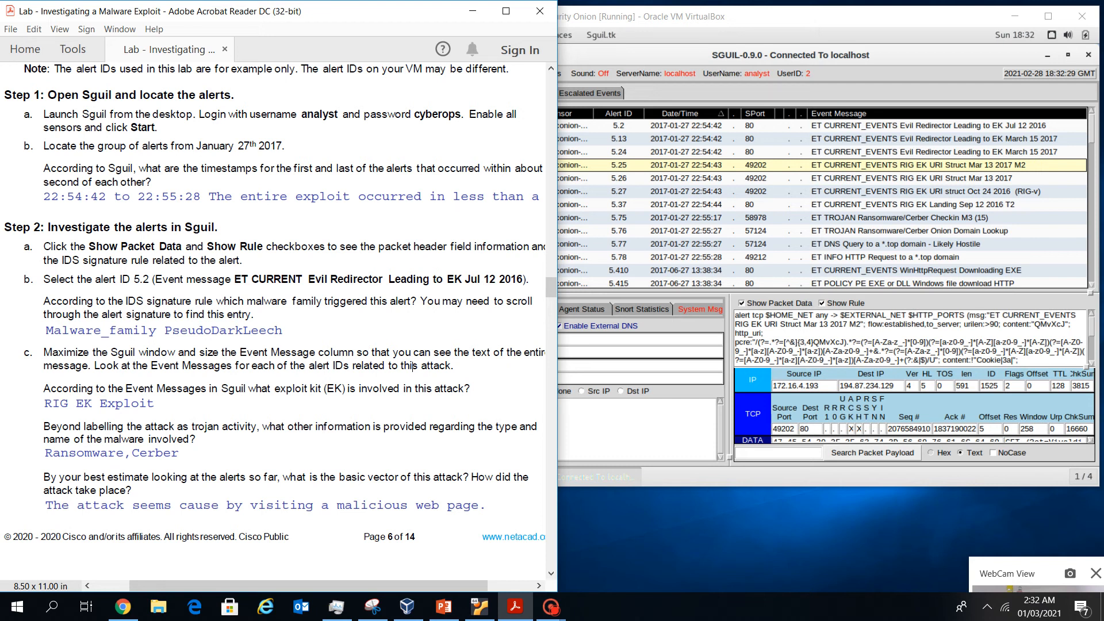
pyautogui.hotkey('alt', 'Tab')
pyautogui.press('Up')
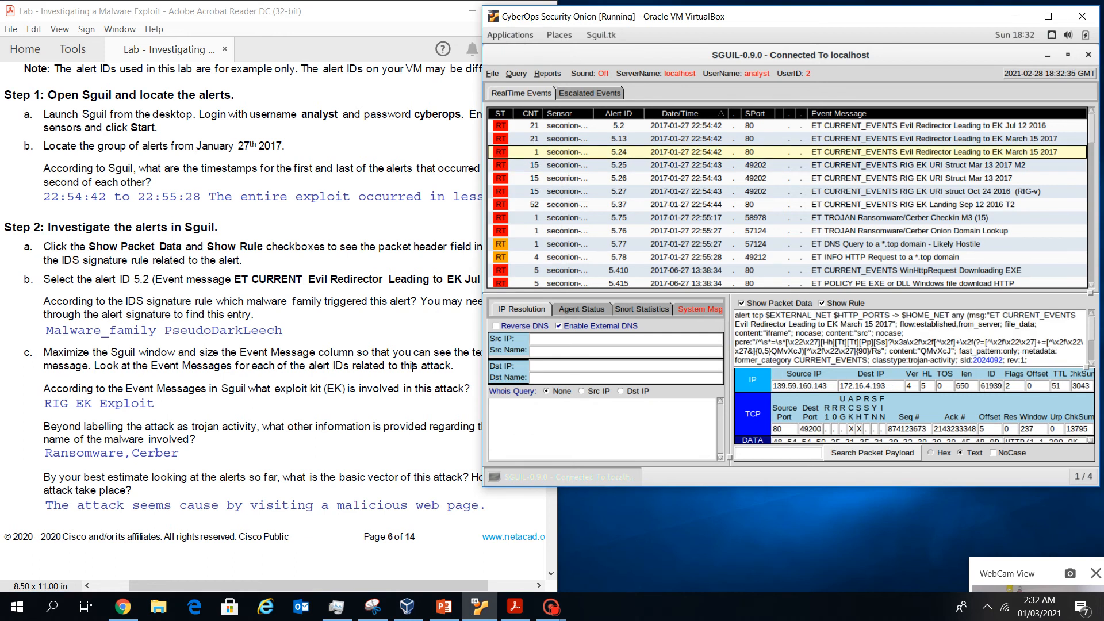
pyautogui.scroll(-2, 910, 338)
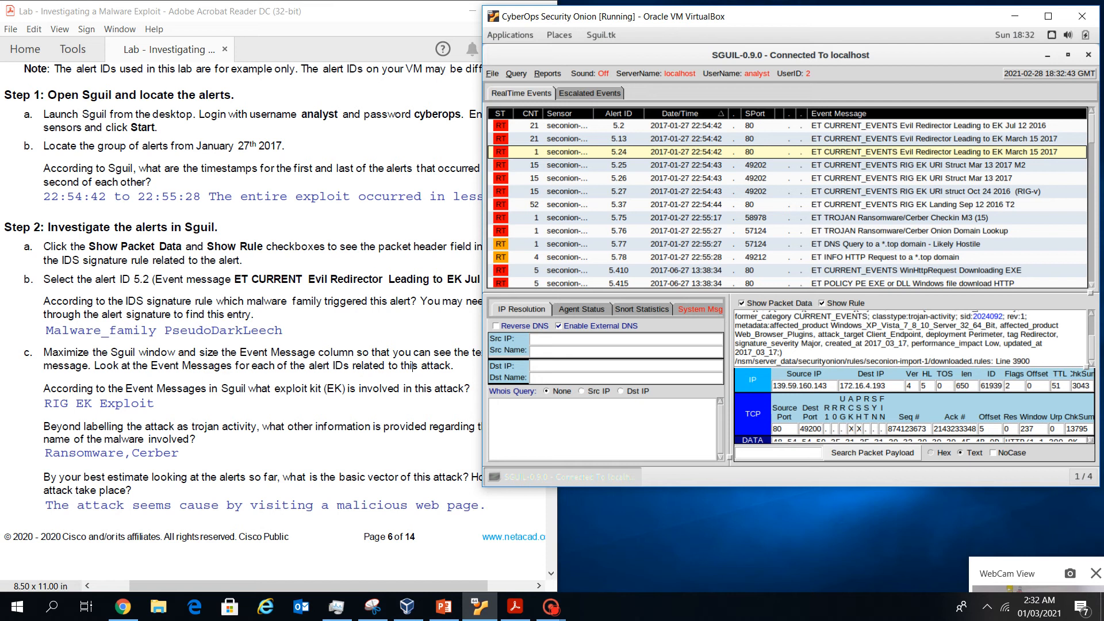
# Read the rules of alerts 5.25, 5.26, 5.27 and the RIG EK landing alert 5.37
pyautogui.press('Down')
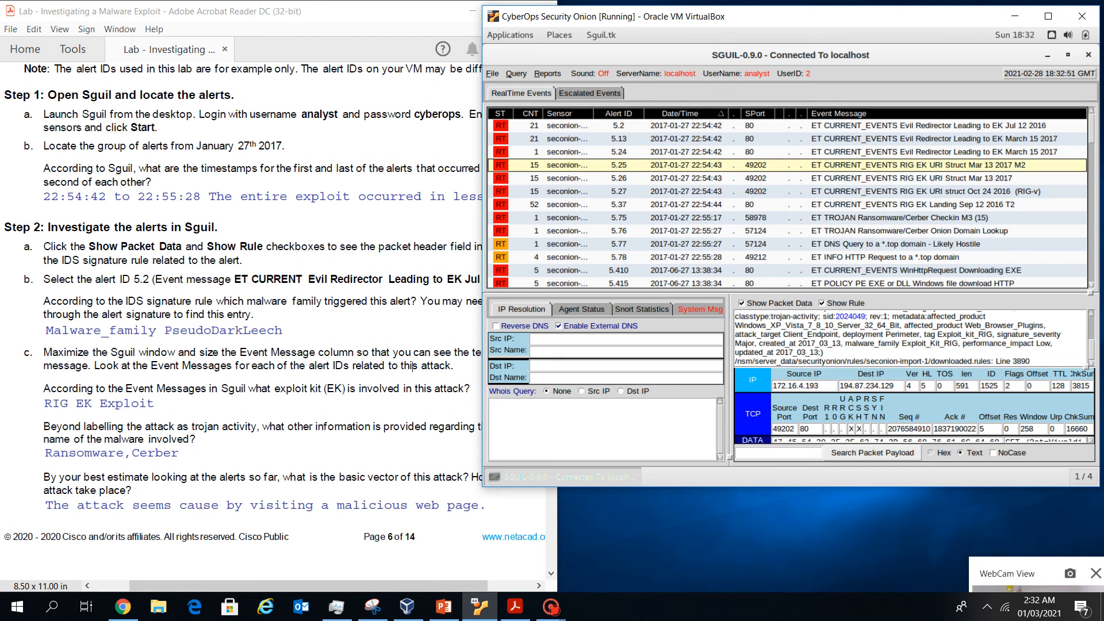
pyautogui.press('Down')
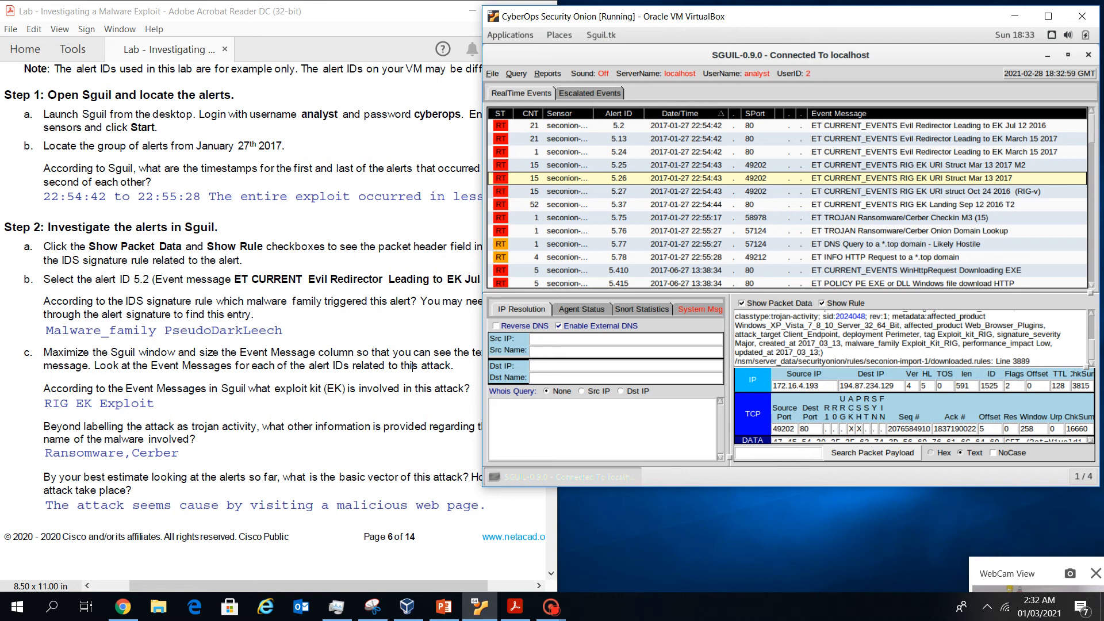
pyautogui.press('Down')
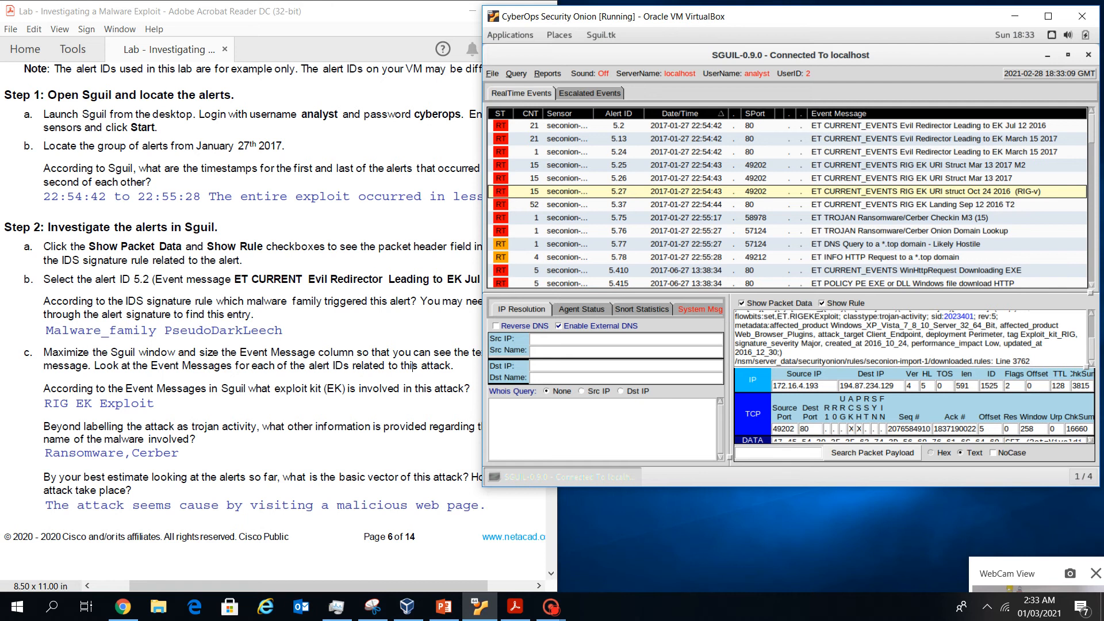
pyautogui.scroll(1, 910, 338)
pyautogui.scroll(1, 910, 338)
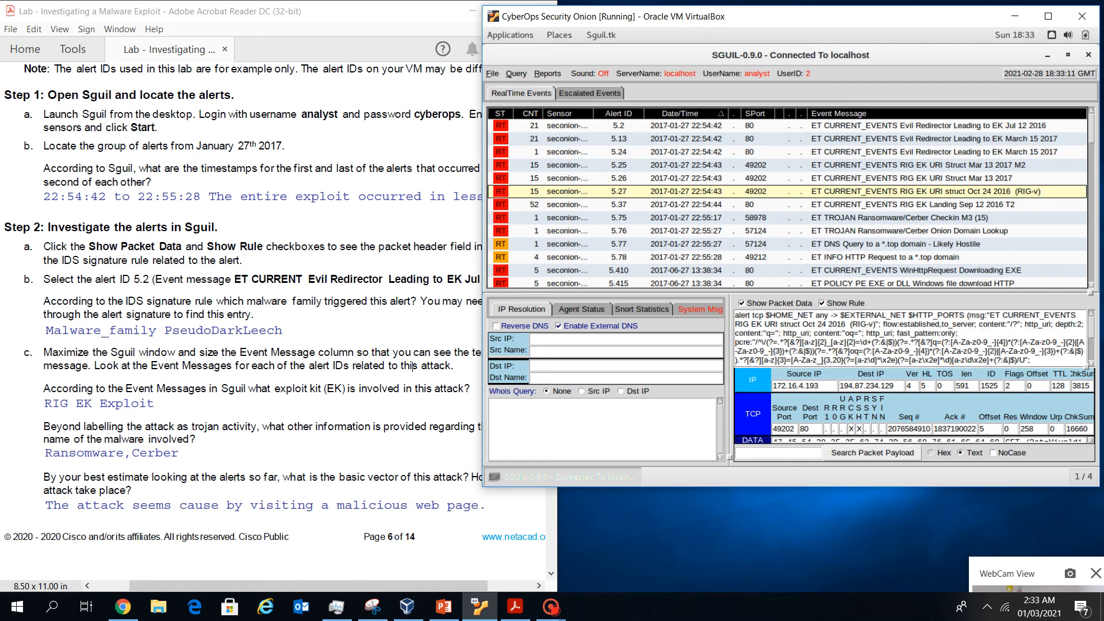
pyautogui.press('Down')
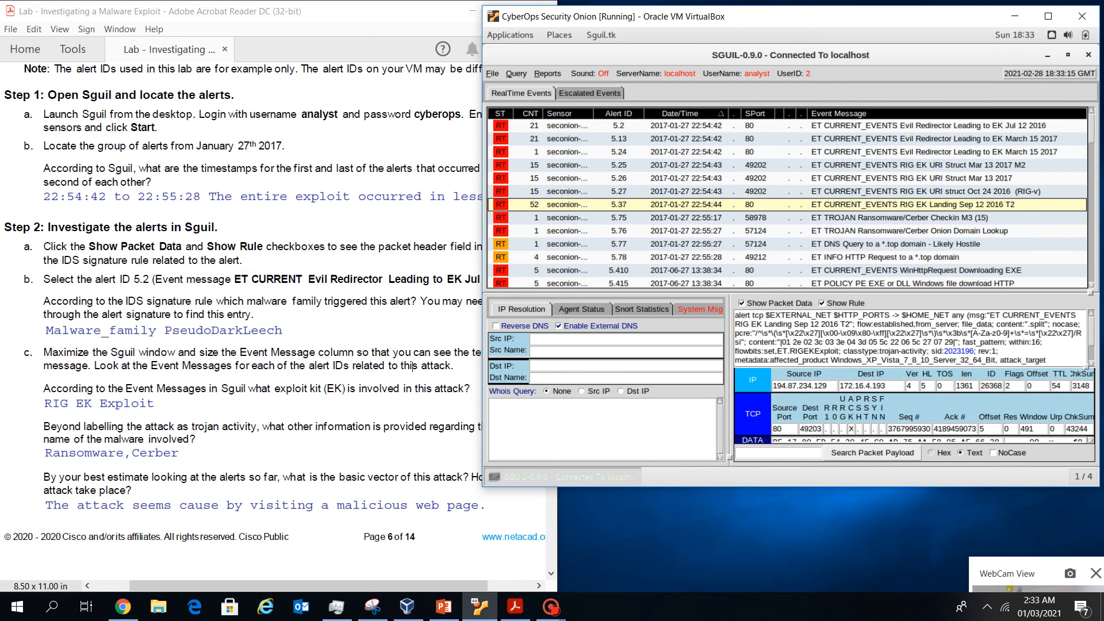
pyautogui.scroll(-1, 910, 338)
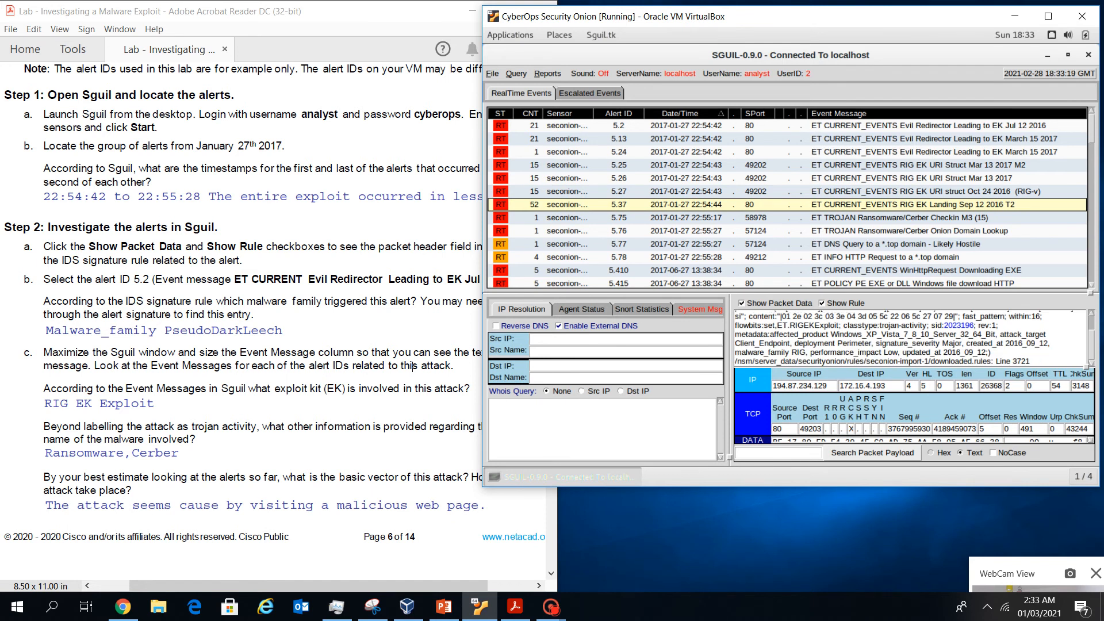
pyautogui.click(413, 366)
# Re-examine alert 5.2's rule in the Show Rule pane
pyautogui.click(910, 125)
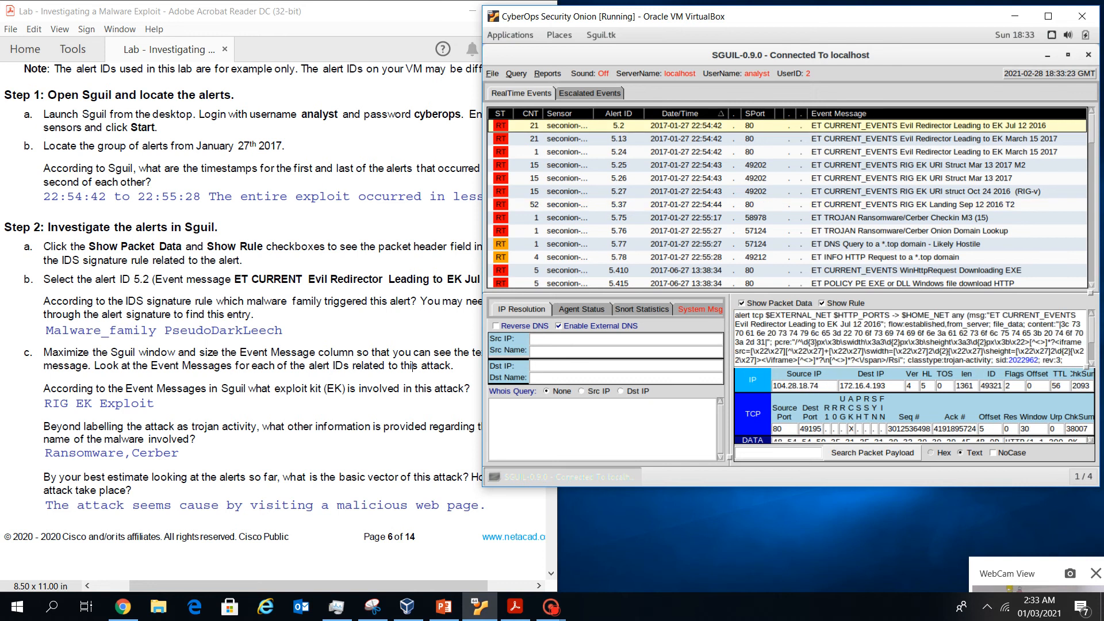
pyautogui.scroll(-3, 910, 338)
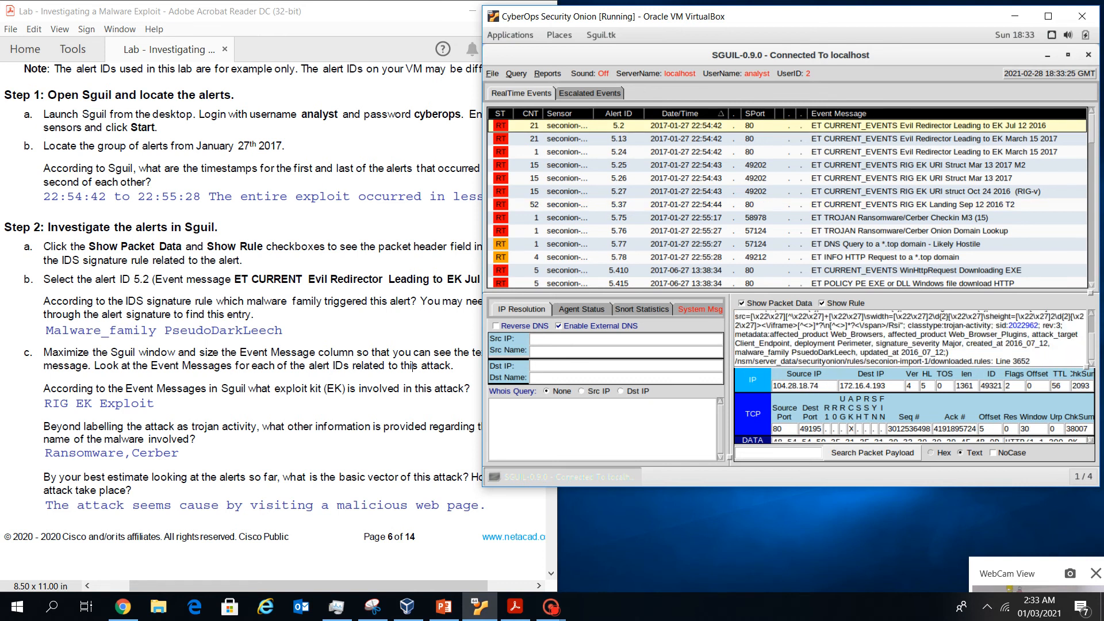
pyautogui.scroll(3, 910, 338)
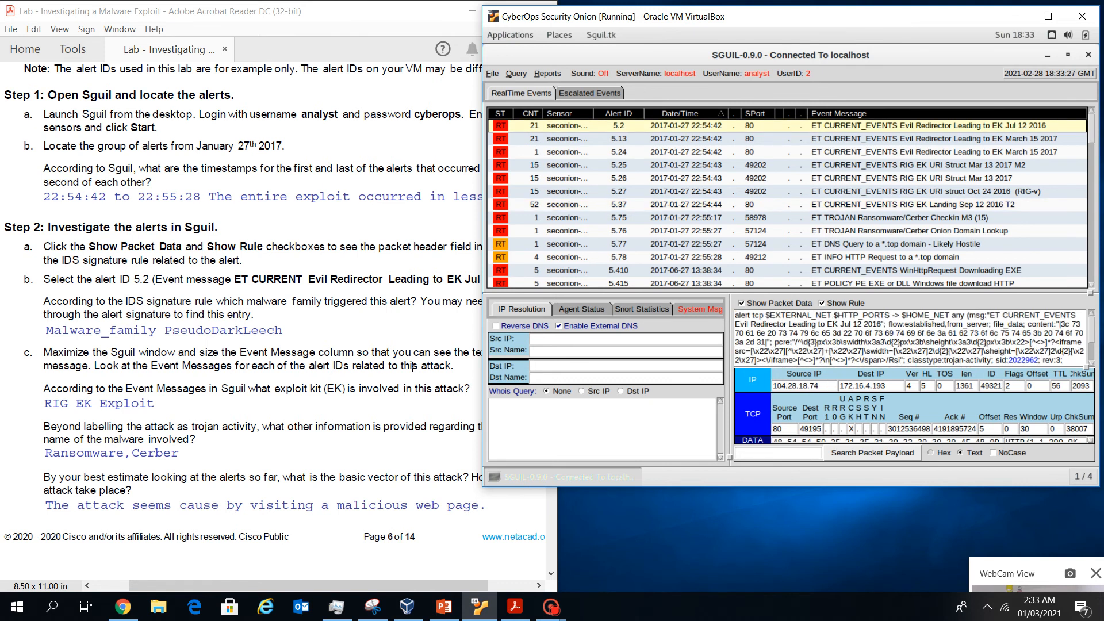
pyautogui.scroll(-3, 911, 338)
# Read the Cerber check-in alert 5.75's rule and UDP packet, then scroll the worksheet to Step 3
pyautogui.click(906, 218)
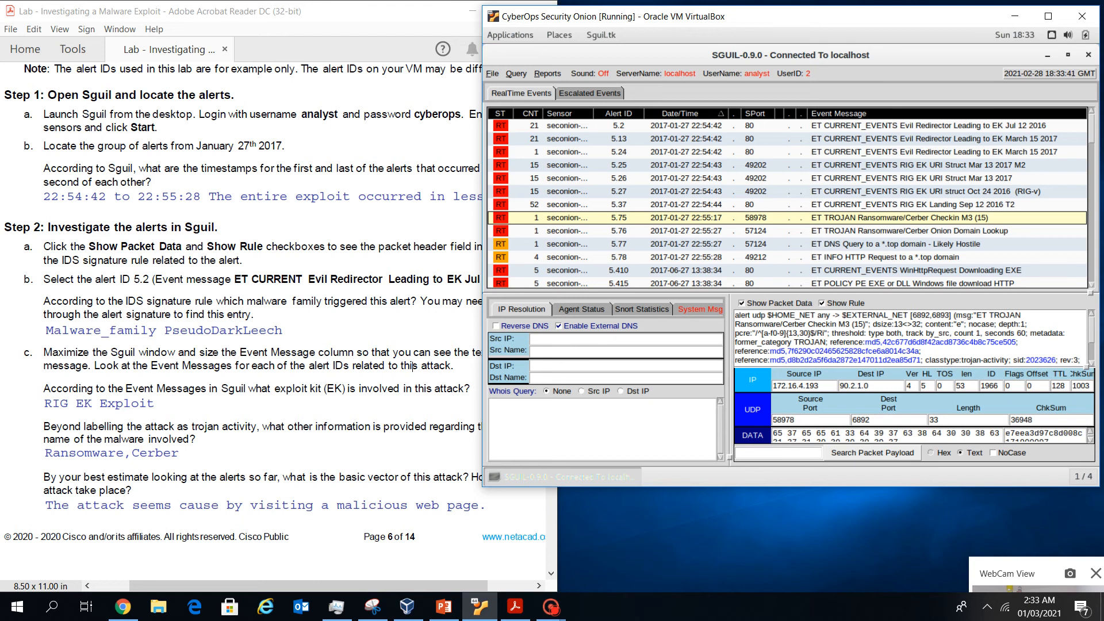
pyautogui.press('Down')
pyautogui.press('Up')
pyautogui.scroll(-5, 413, 366)
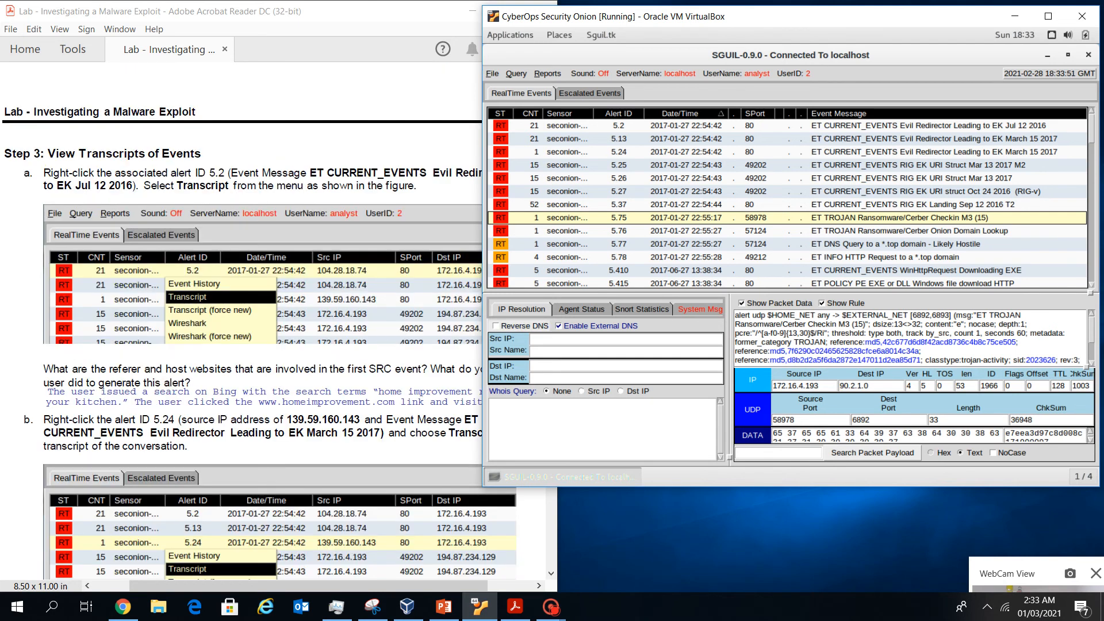
pyautogui.scroll(5, 324, 428)
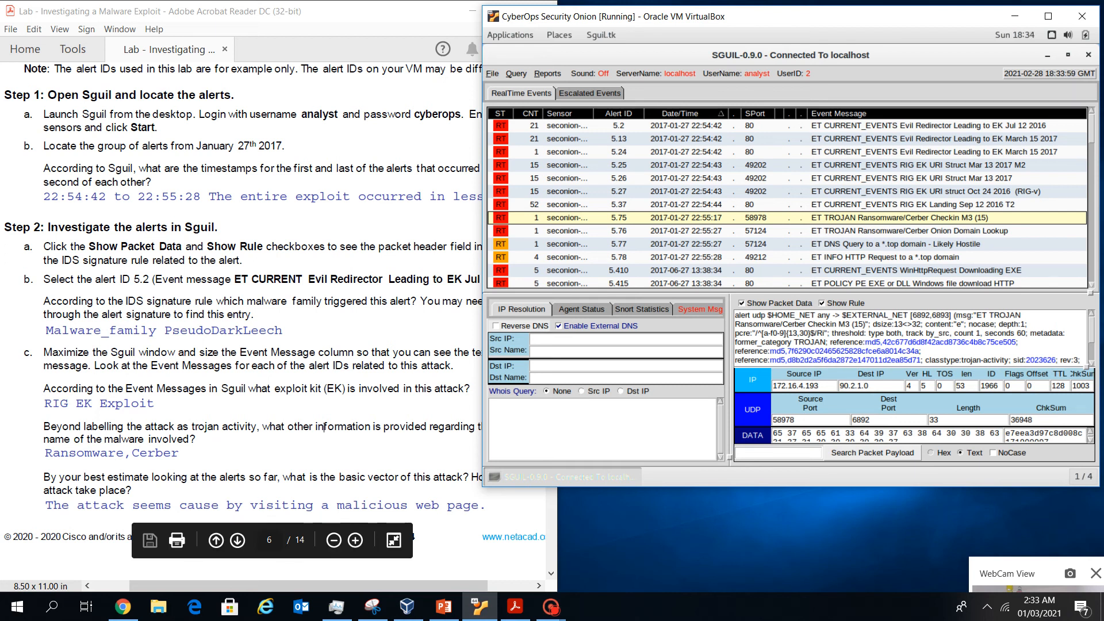
pyautogui.click(323, 429)
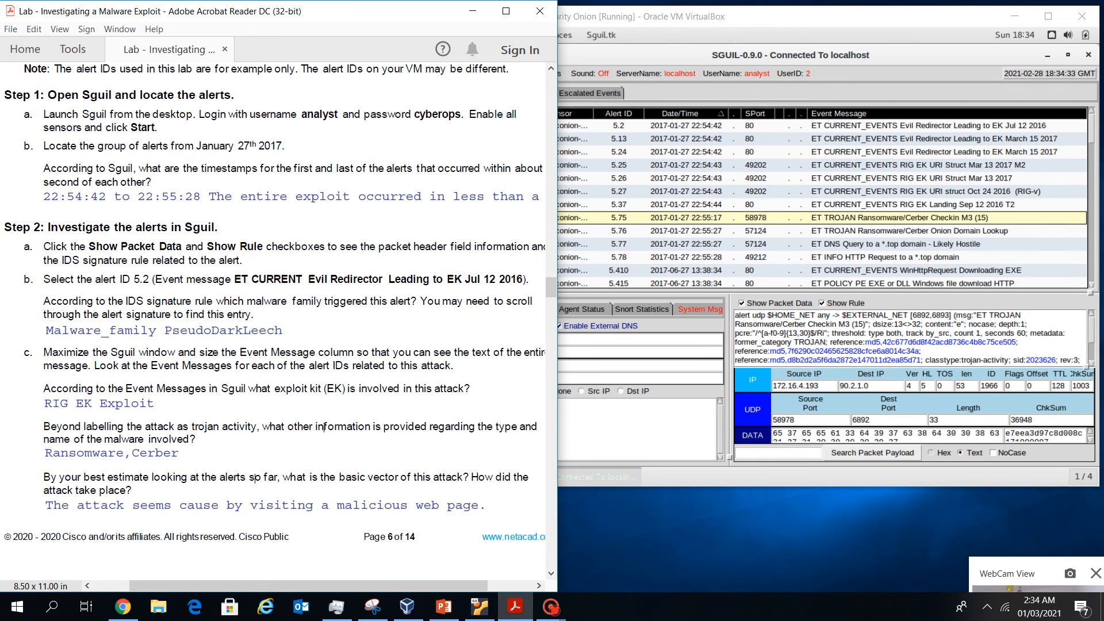
pyautogui.scroll(-5, 325, 427)
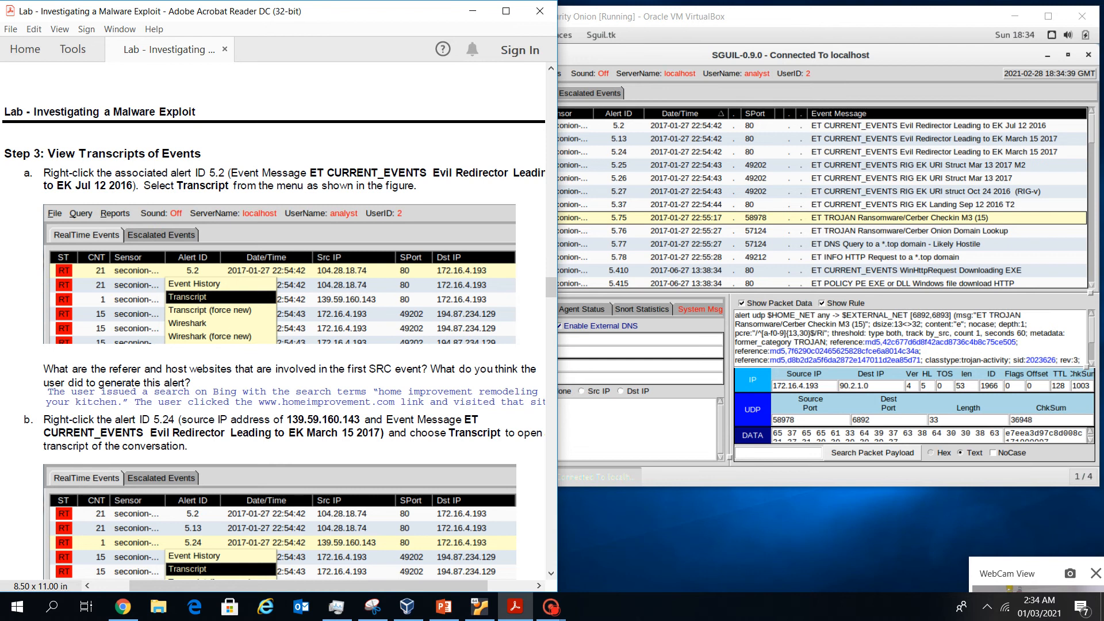
# Open alert 5.2's session transcript and scroll the worksheet to the referer question
pyautogui.rightClick(618, 125)
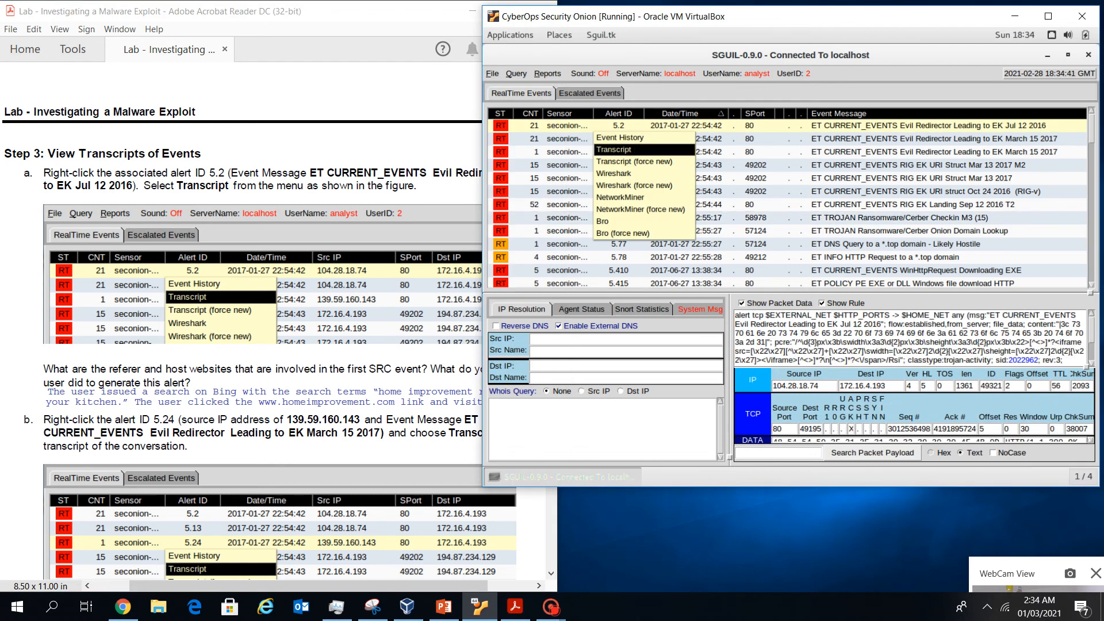
pyautogui.click(614, 150)
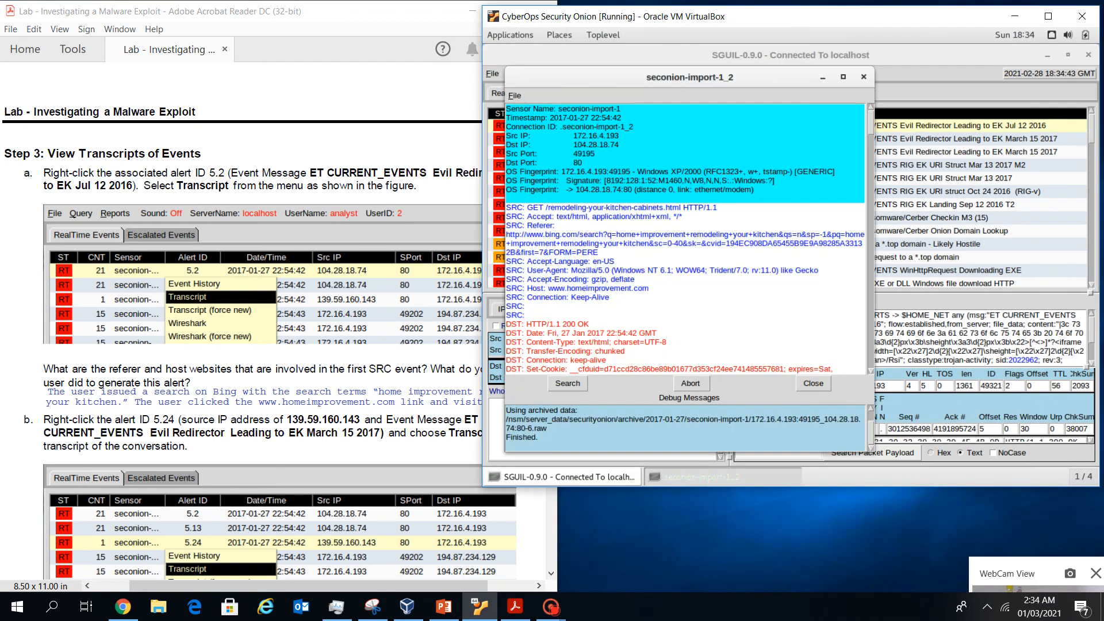
pyautogui.hotkey('alt', 'Tab')
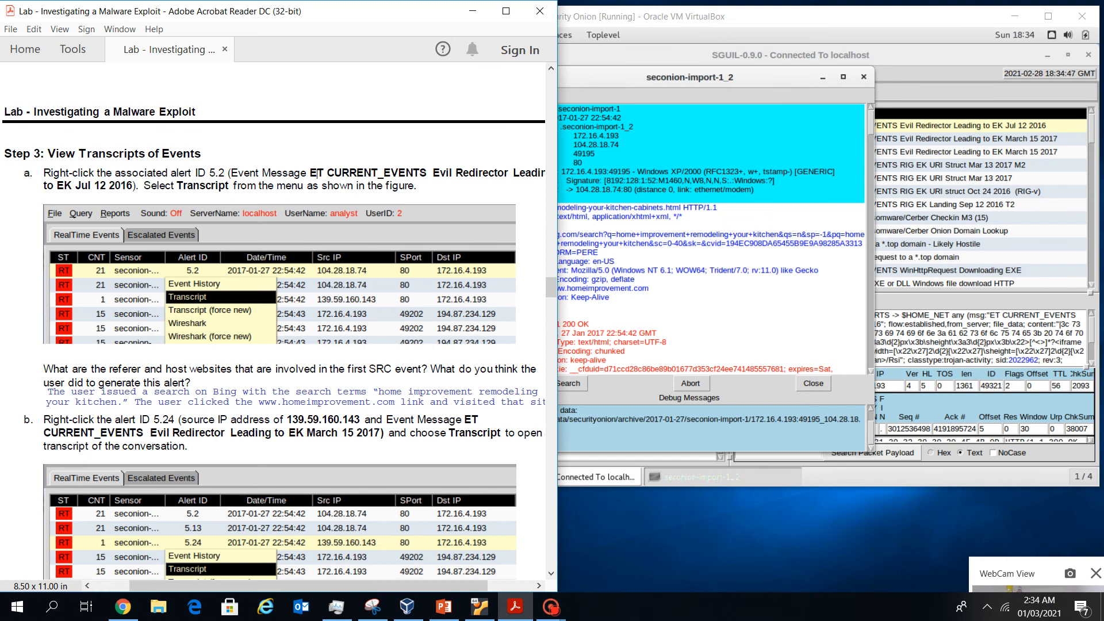
pyautogui.scroll(-3, 314, 173)
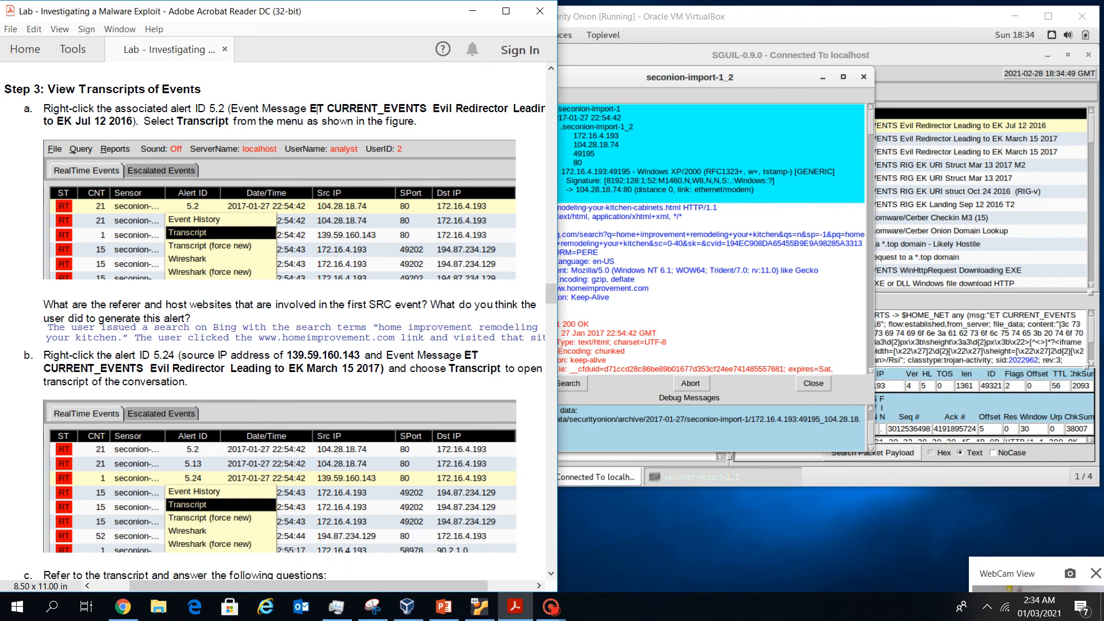
pyautogui.scroll(-1, 315, 108)
pyautogui.scroll(-1, 315, 108)
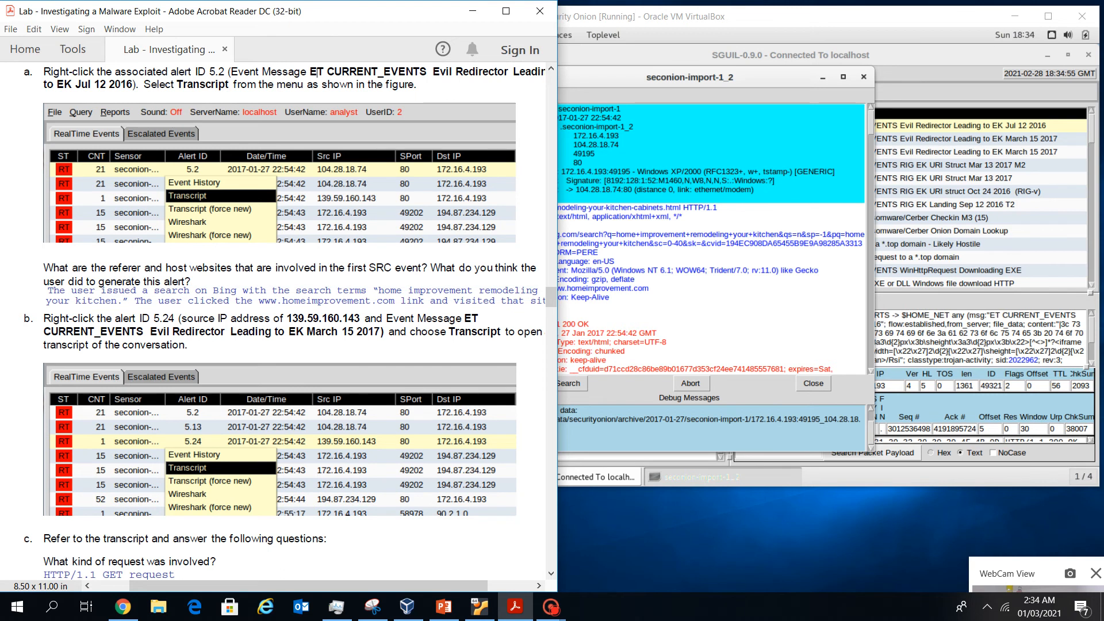
pyautogui.moveTo(322, 586); pyautogui.dragTo(332, 585)
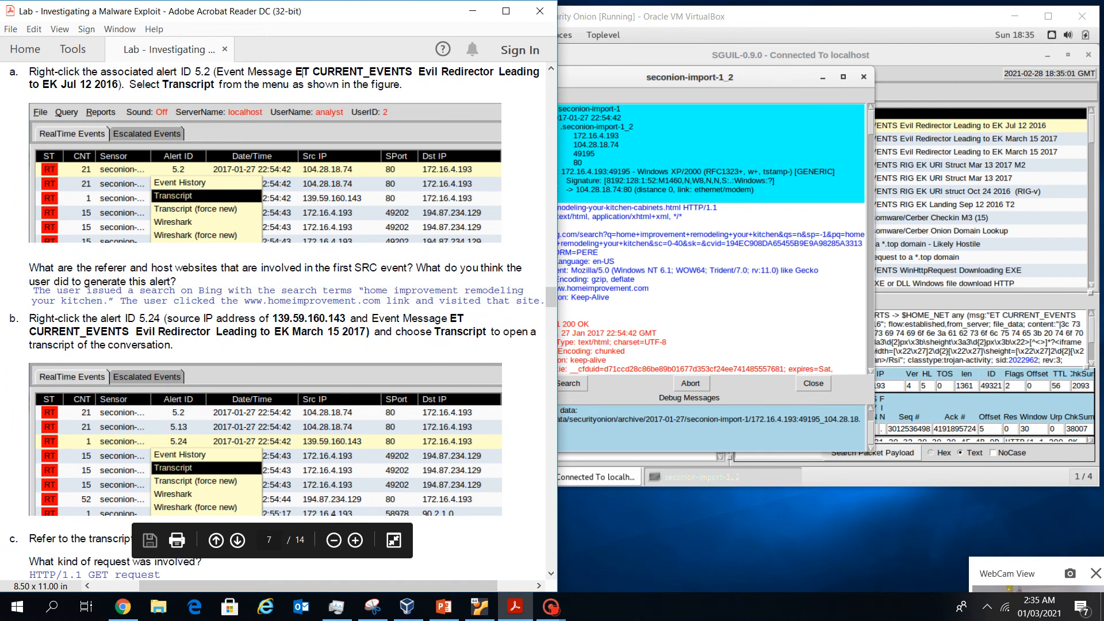
# Highlight the Bing referer URL and its search terms, check the worksheet answer, then close the transcript
pyautogui.click(611, 297)
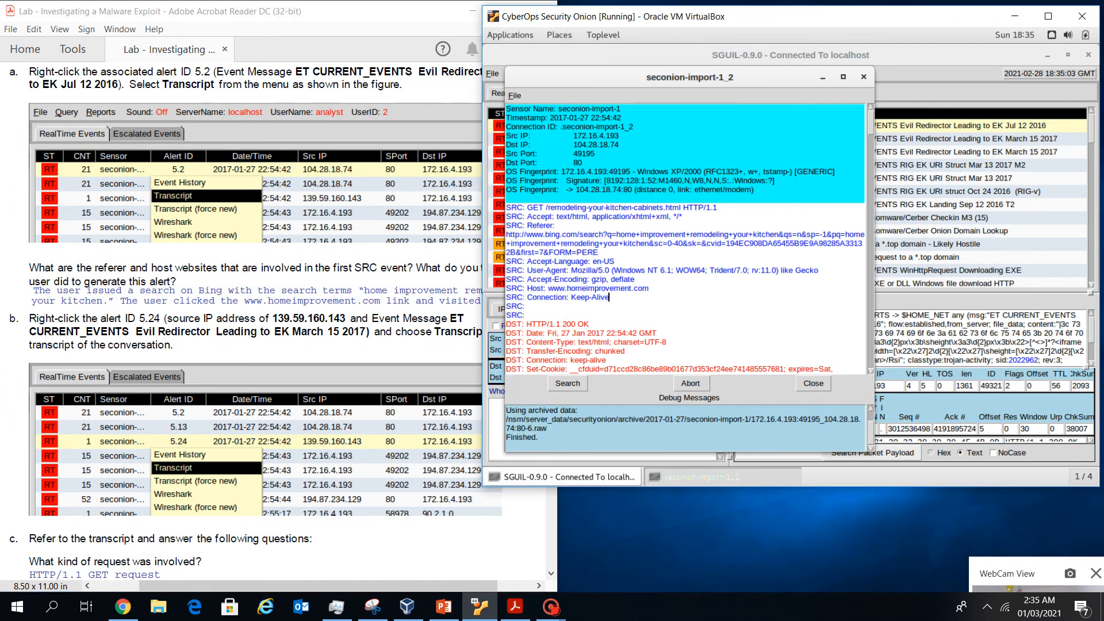
pyautogui.moveTo(525, 234); pyautogui.dragTo(778, 234)
pyautogui.click(599, 252)
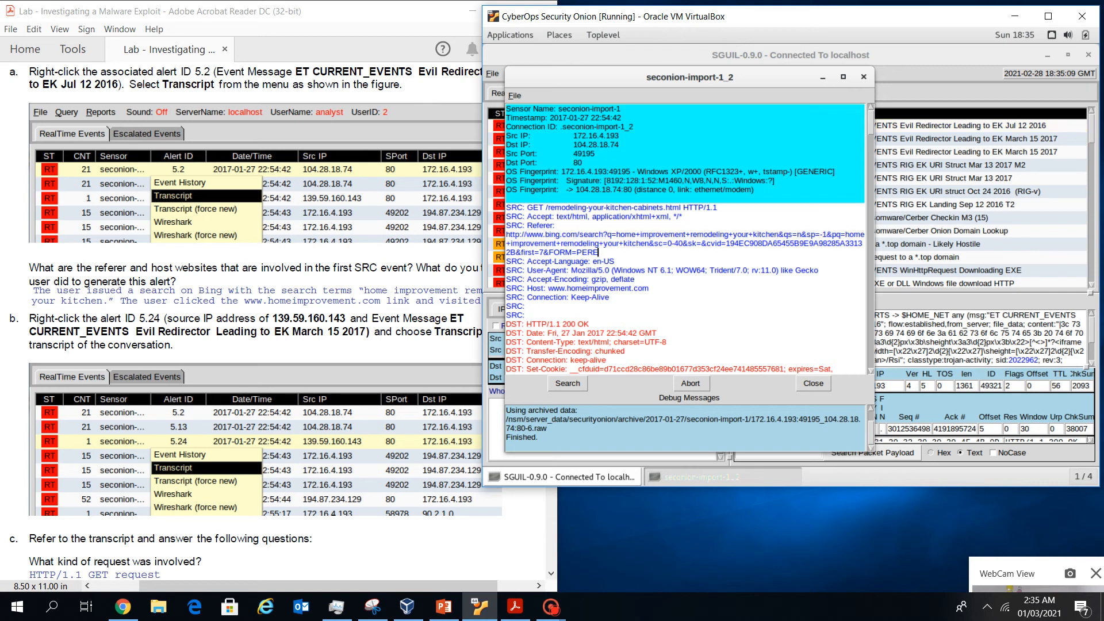
pyautogui.moveTo(615, 234); pyautogui.dragTo(778, 234)
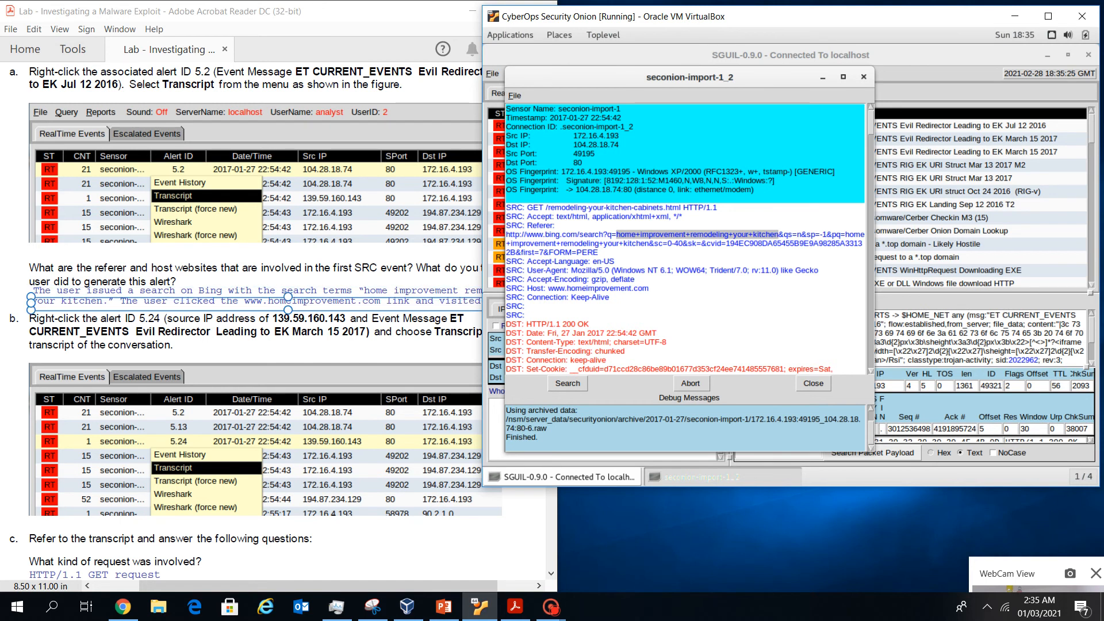
pyautogui.click(154, 301)
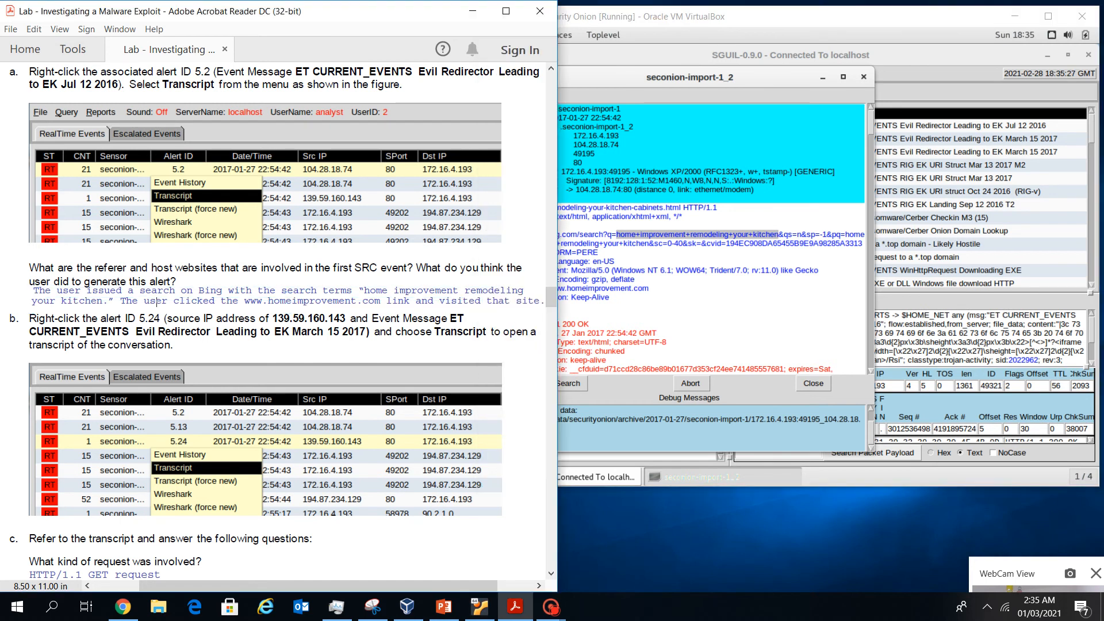
pyautogui.click(779, 234)
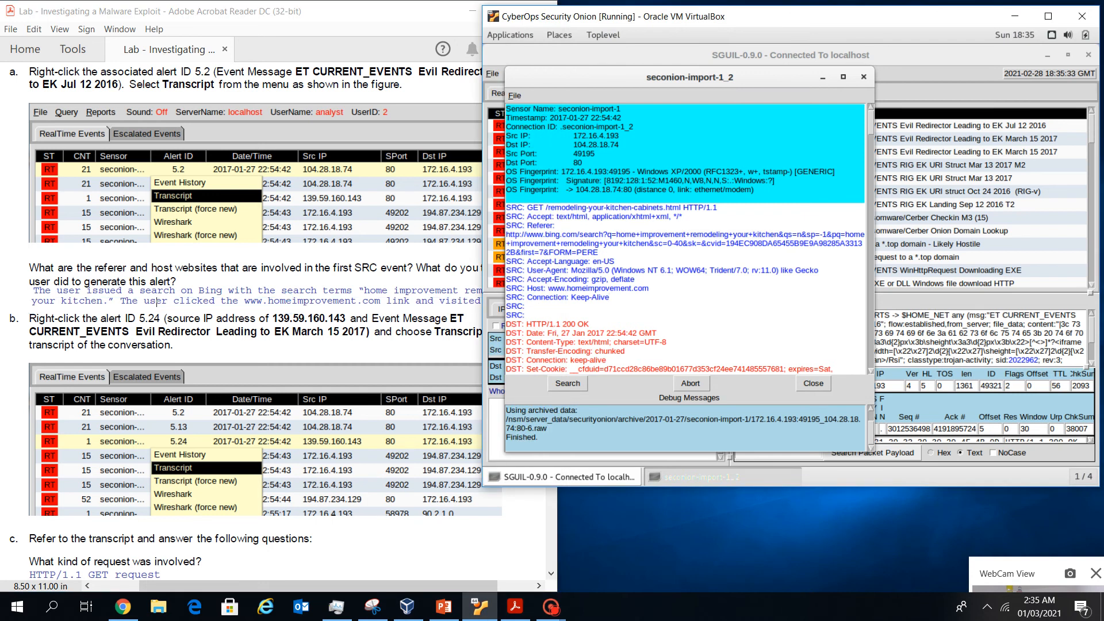
pyautogui.click(348, 332)
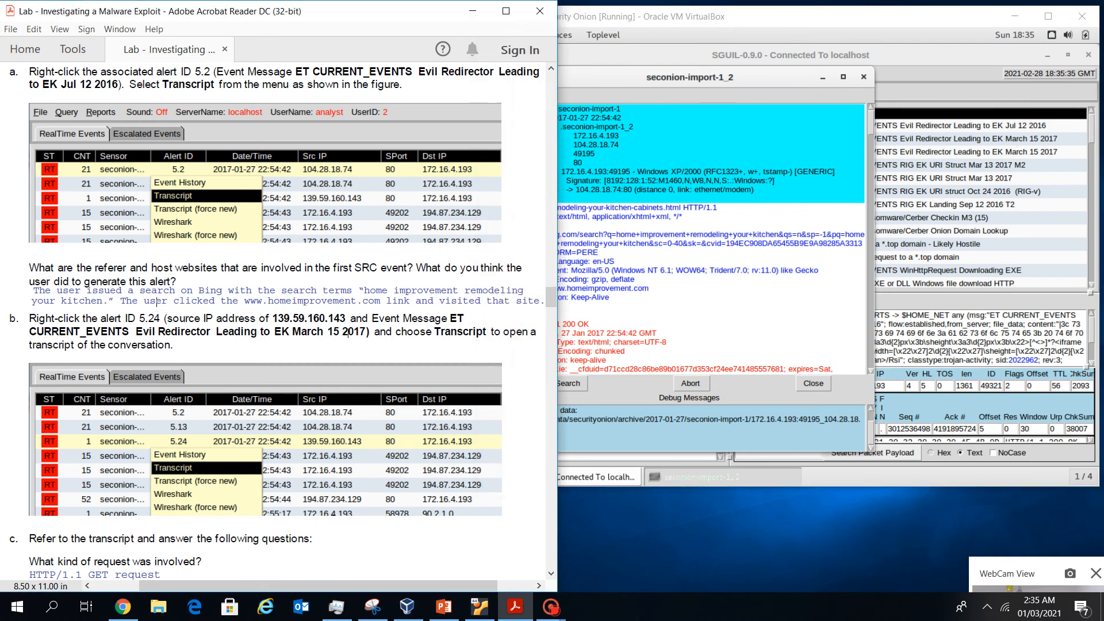
pyautogui.hotkey('alt', 'Tab')
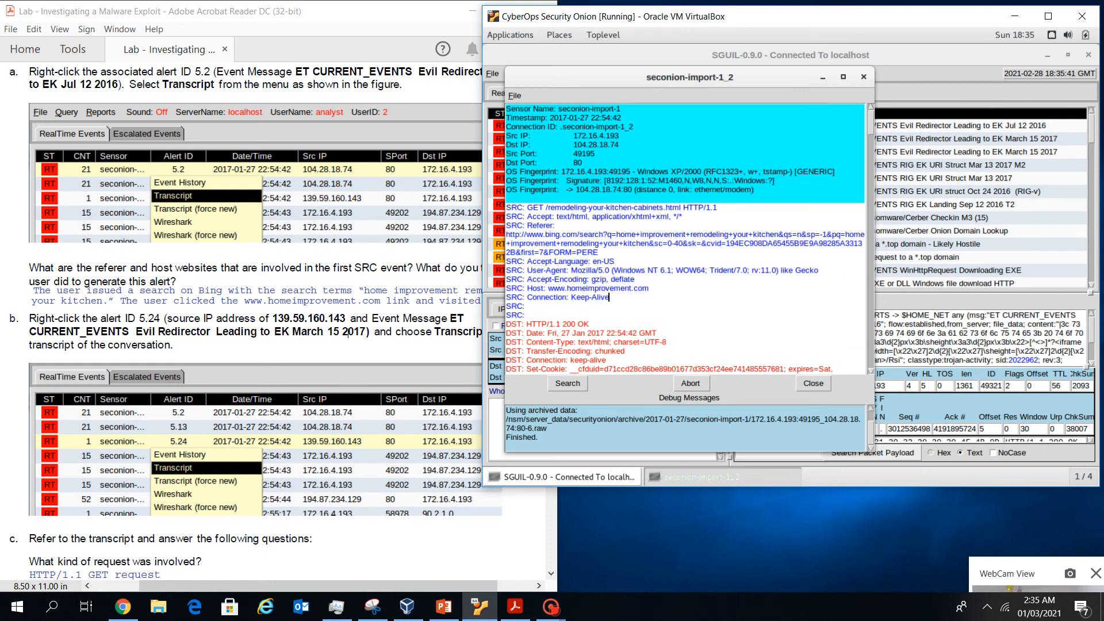
pyautogui.click(348, 333)
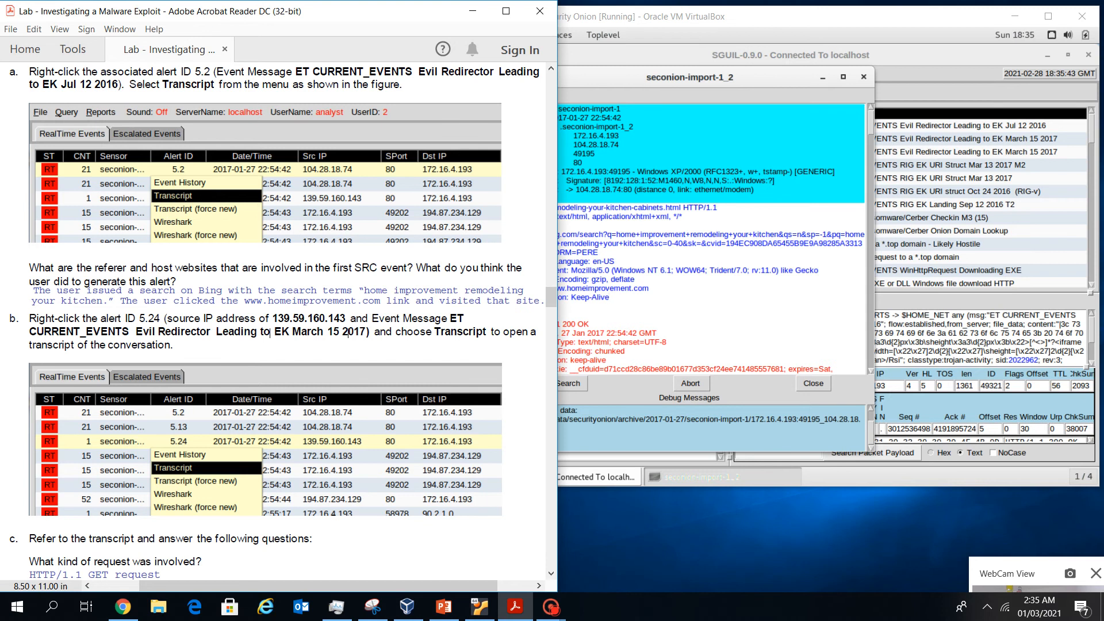
pyautogui.press('Tab')
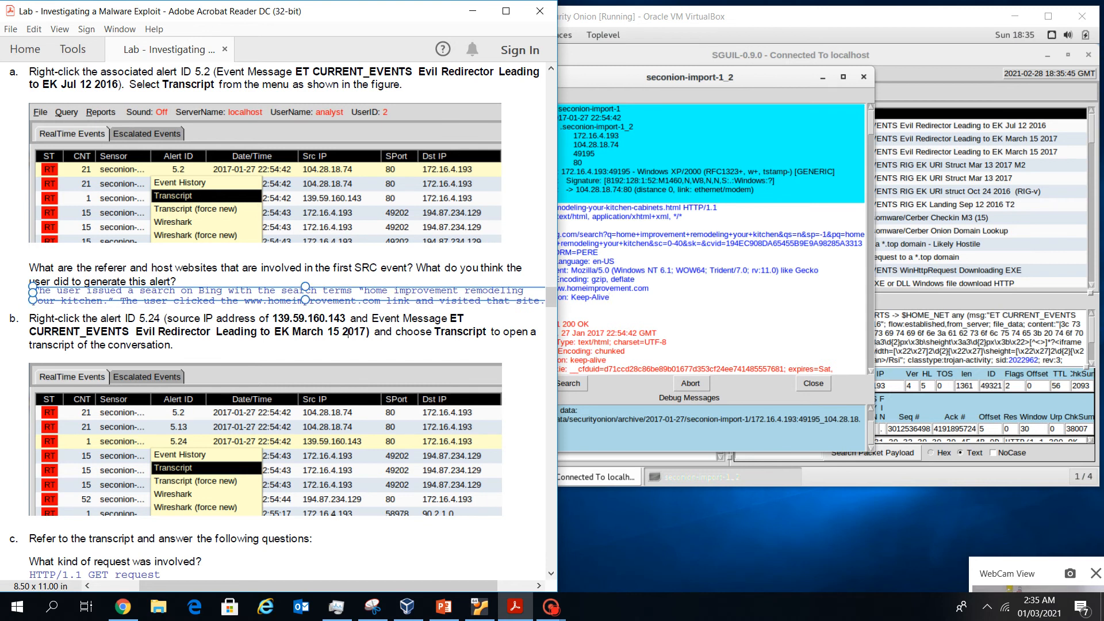
pyautogui.click(863, 76)
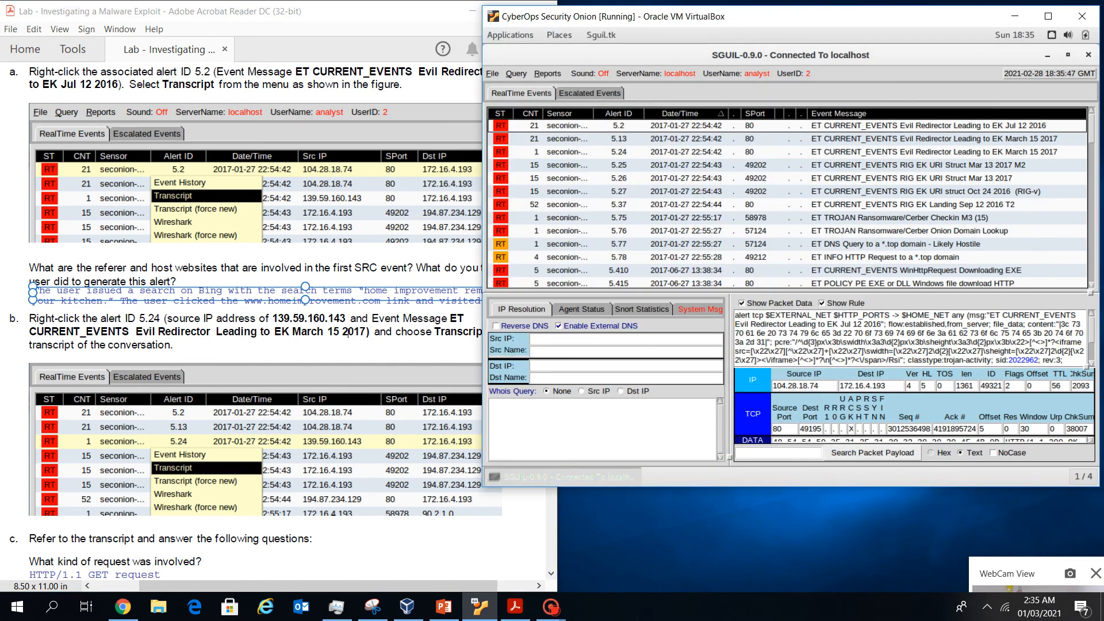
# Select alert 5.24, widen the Src IP column, and open its HTTP transcript
pyautogui.click(619, 152)
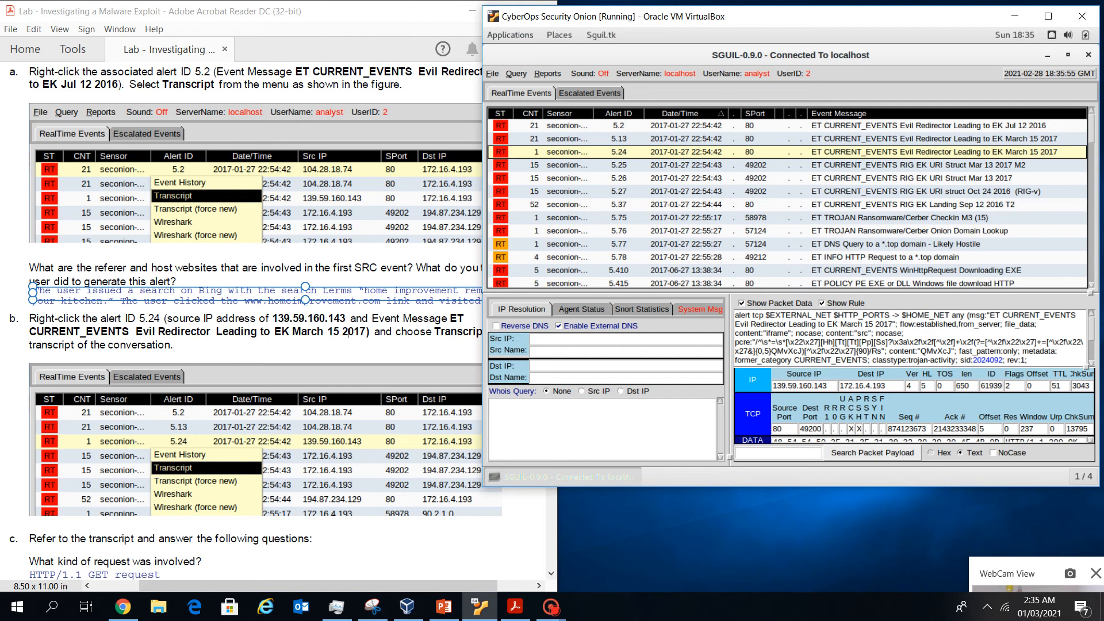
pyautogui.moveTo(741, 113); pyautogui.dragTo(820, 113)
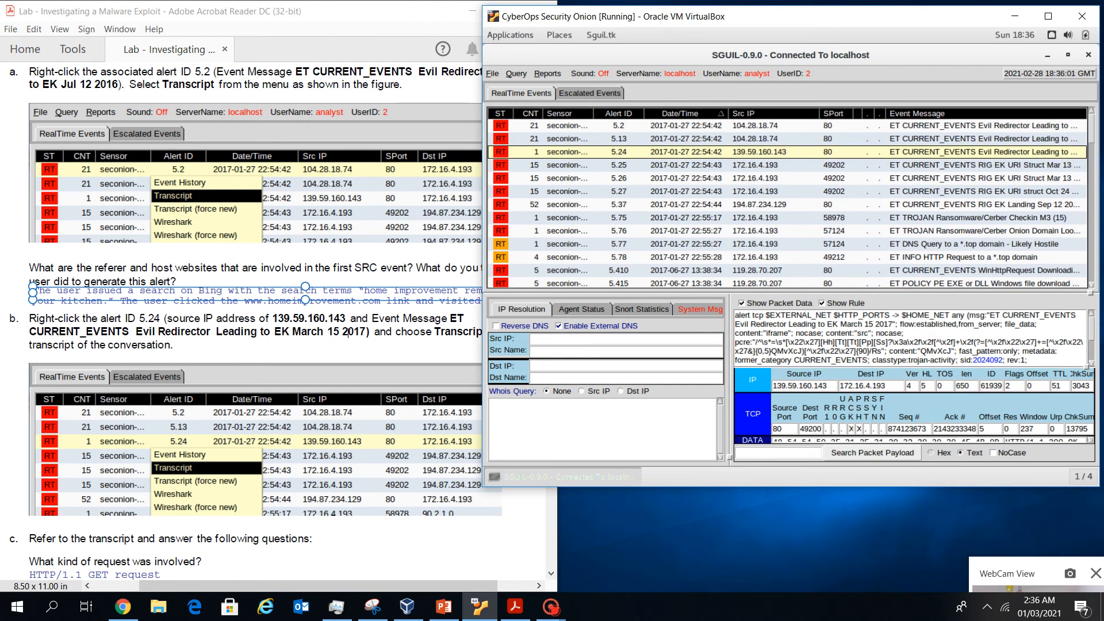
pyautogui.rightClick(595, 156)
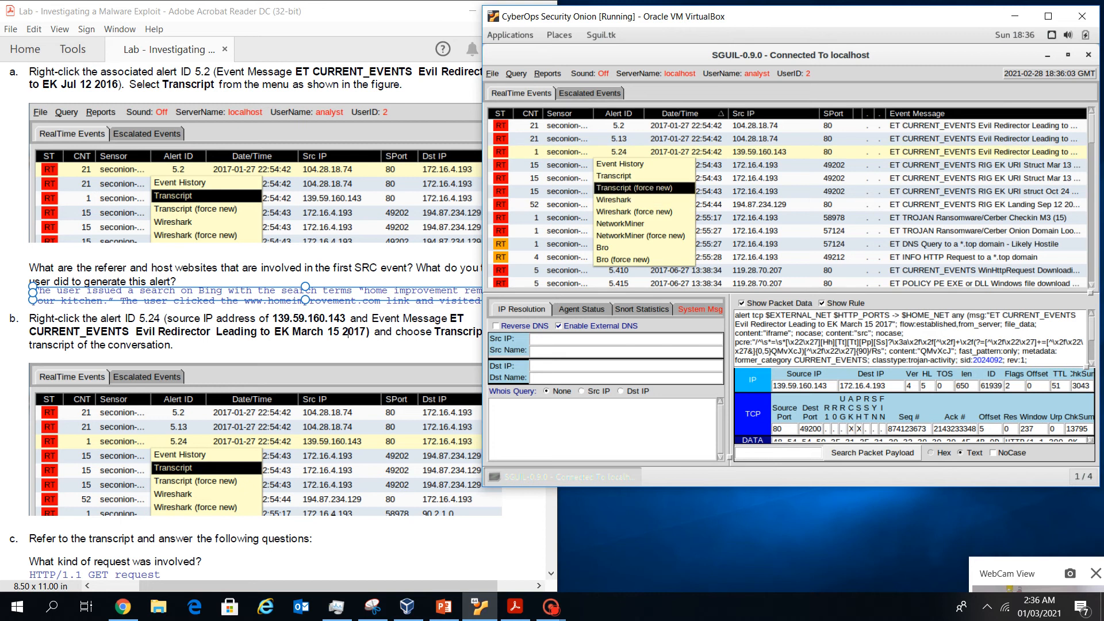
pyautogui.click(614, 176)
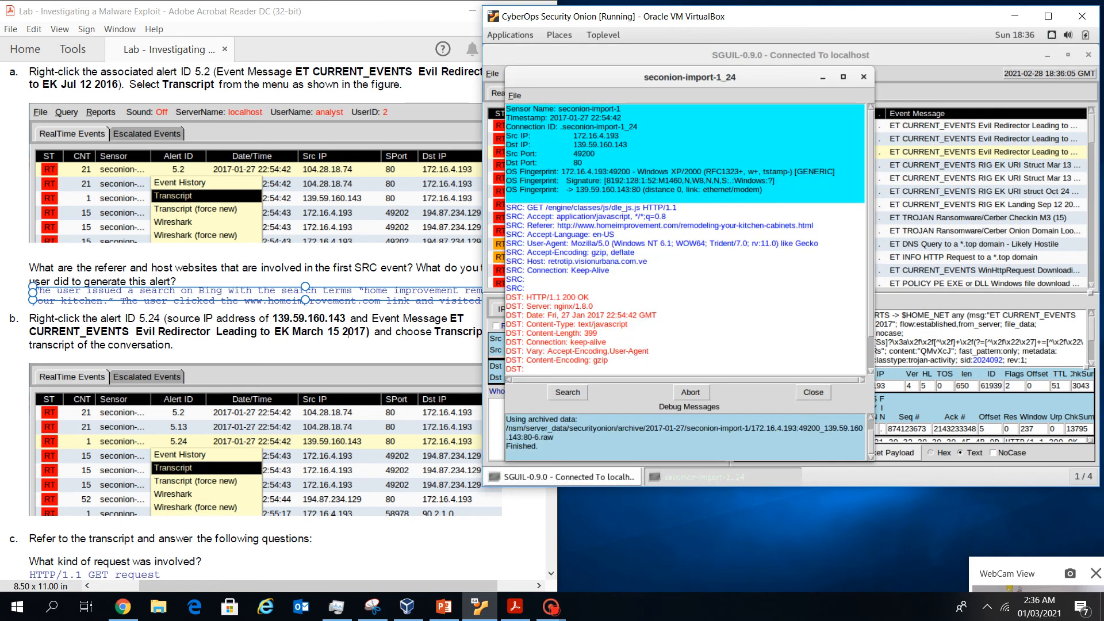
pyautogui.scroll(-5, 253, 322)
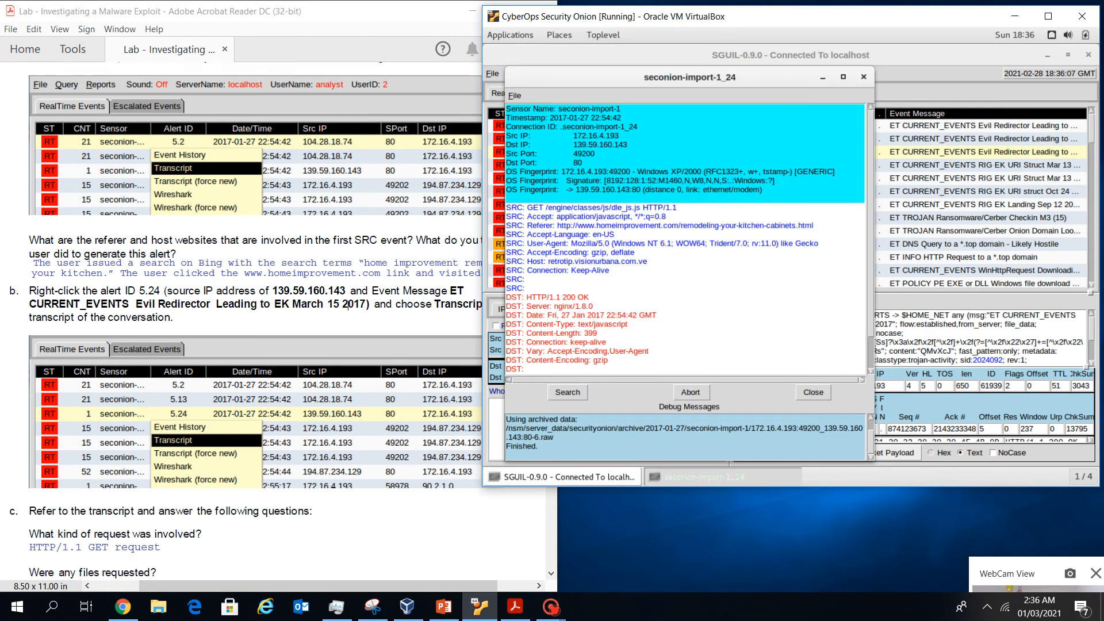
pyautogui.scroll(-2, 253, 322)
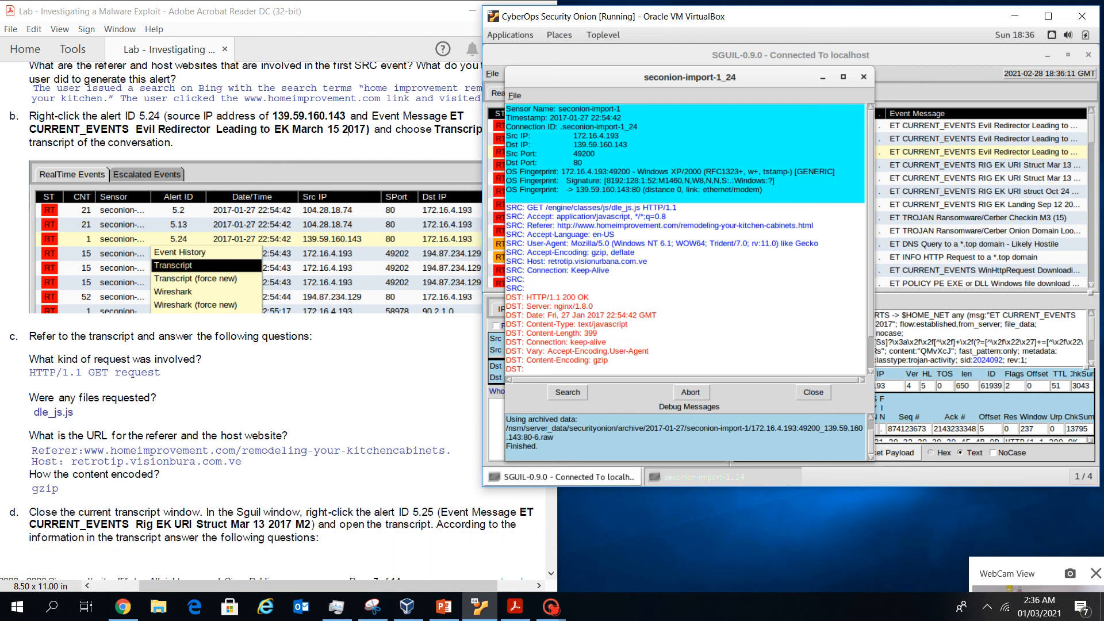
pyautogui.scroll(-1, 253, 322)
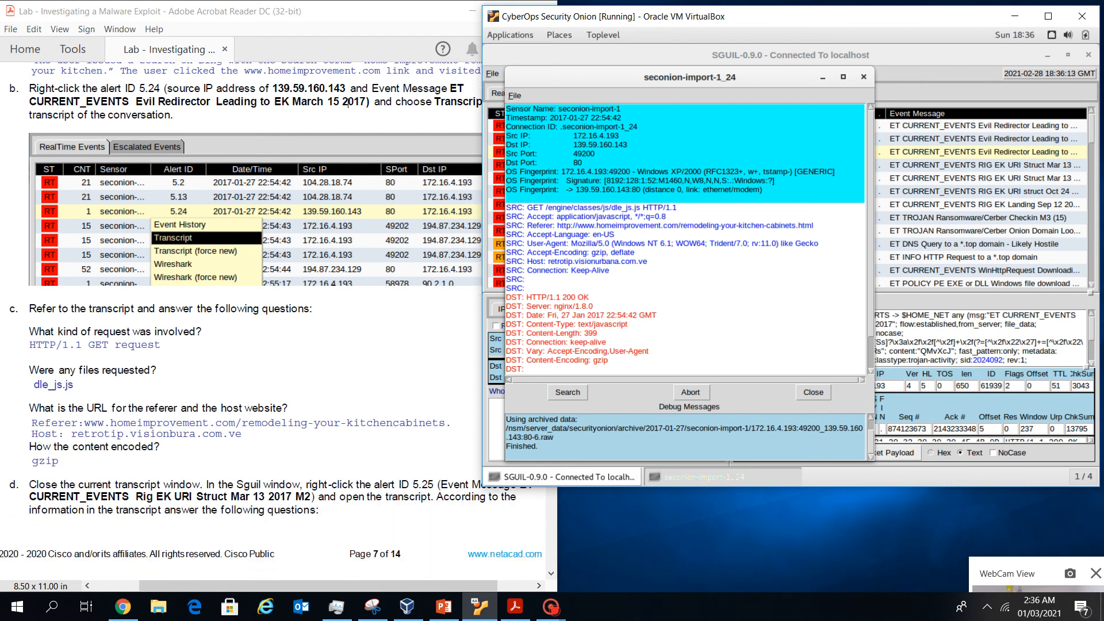
# Mark HTTP/1.1, dle_js.js, the referer, host retrotip.visionurbana.com.ve and Accept-Encoding, then close the transcript
pyautogui.moveTo(677, 207); pyautogui.dragTo(642, 208)
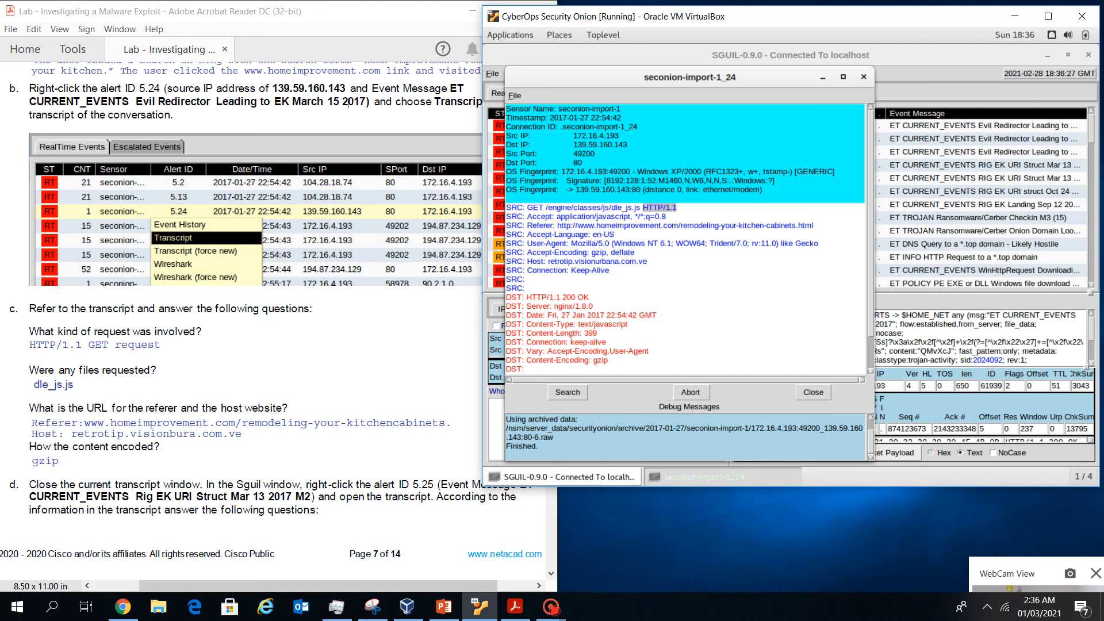
pyautogui.moveTo(641, 207); pyautogui.dragTo(611, 208)
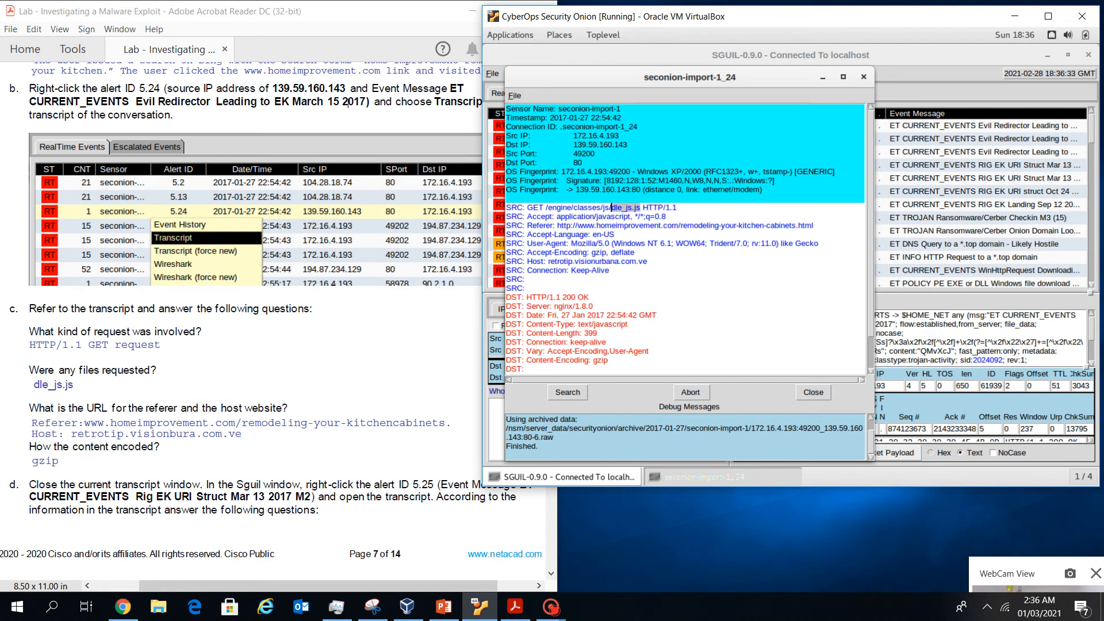
pyautogui.scroll(-1, 271, 311)
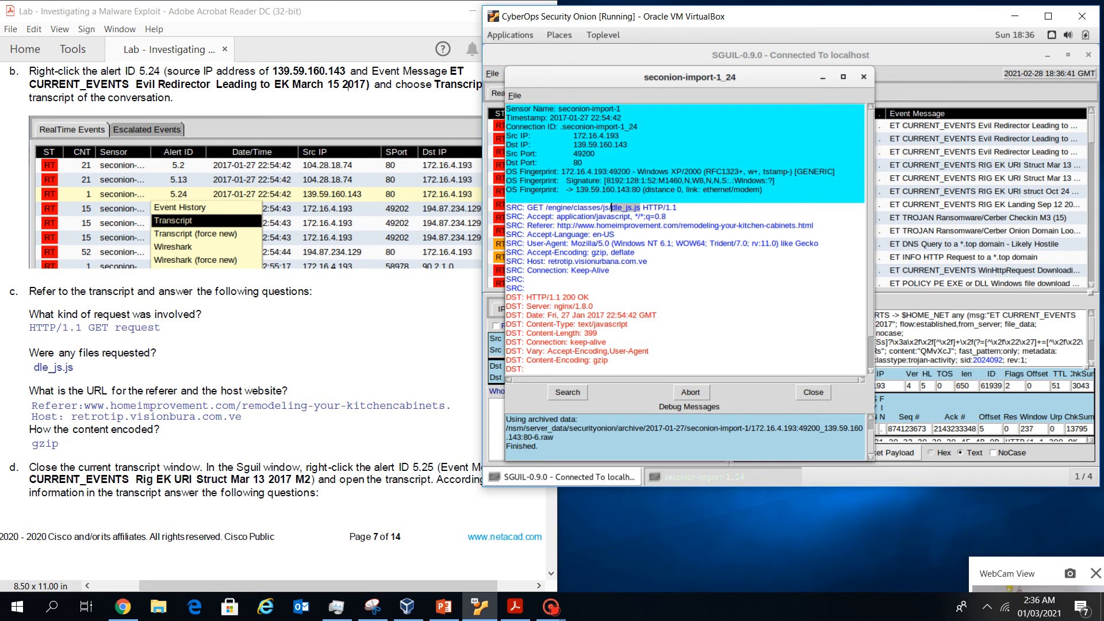
pyautogui.moveTo(558, 226); pyautogui.dragTo(813, 226)
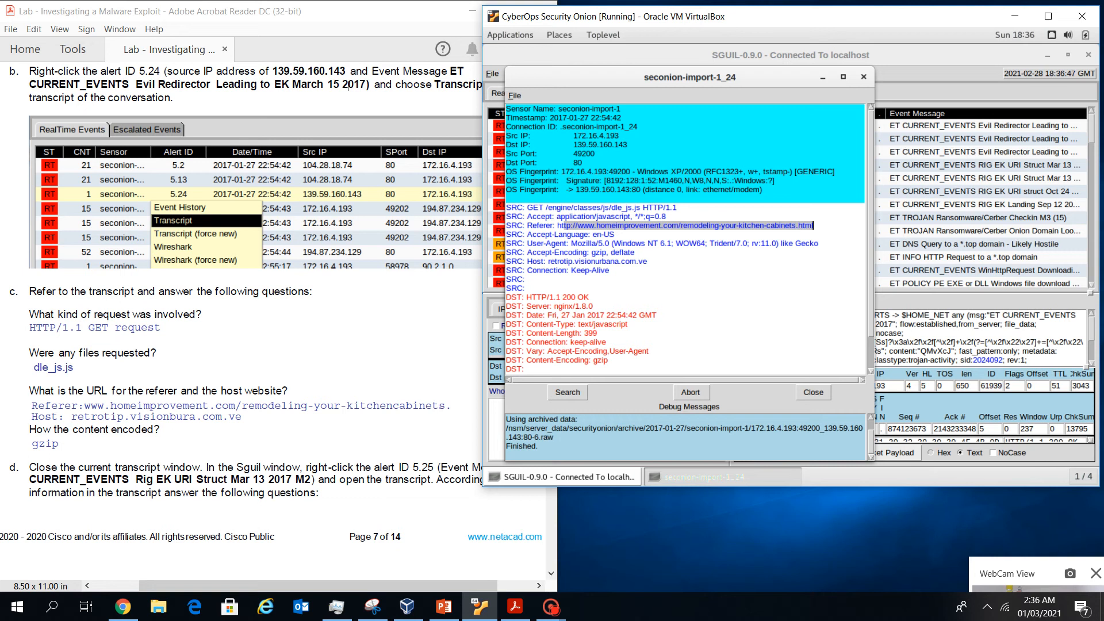
pyautogui.moveTo(549, 262); pyautogui.dragTo(647, 262)
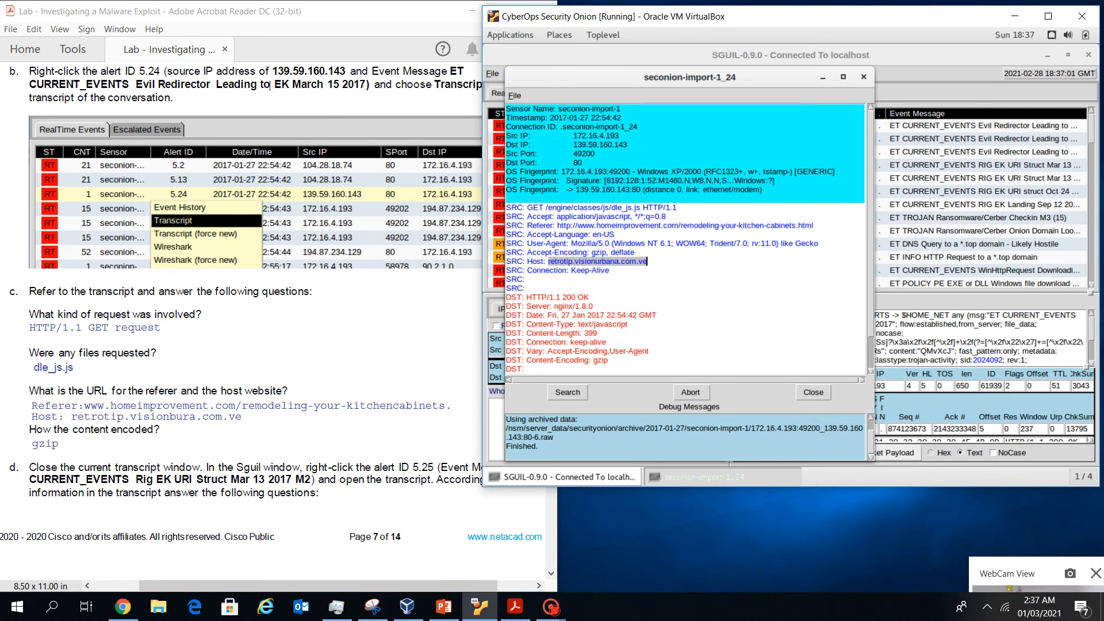
pyautogui.click(647, 261)
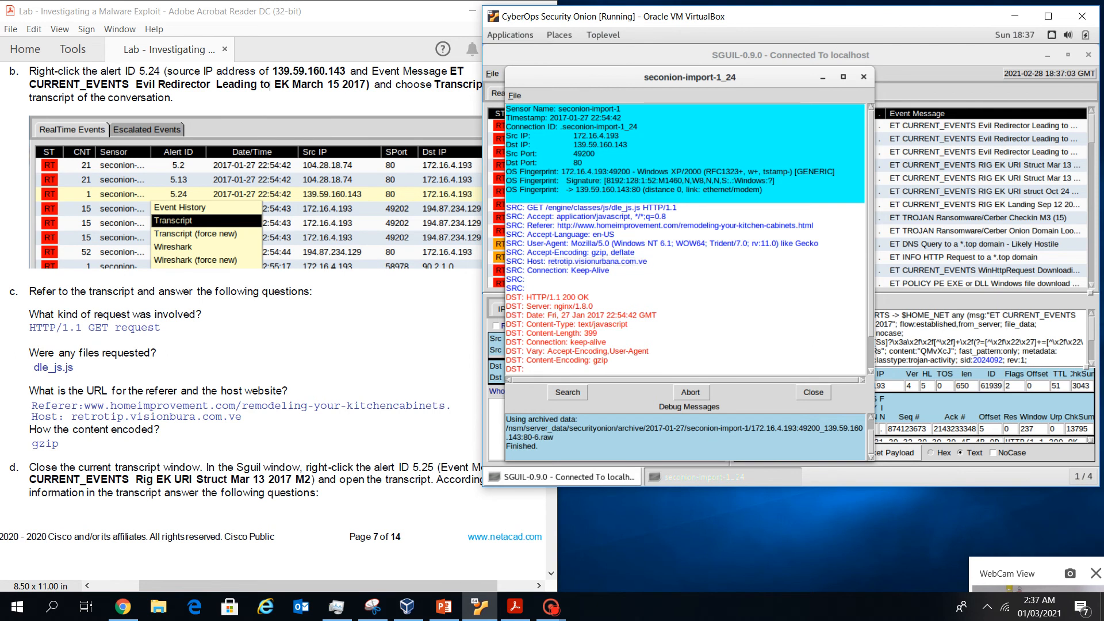
pyautogui.moveTo(635, 253); pyautogui.dragTo(532, 253)
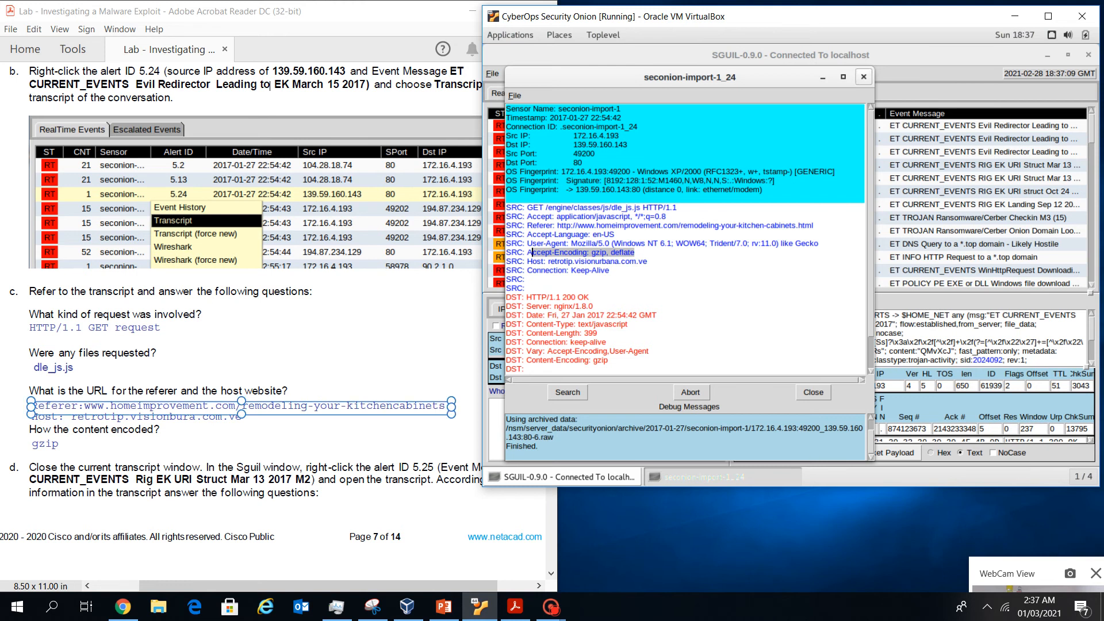
pyautogui.click(863, 76)
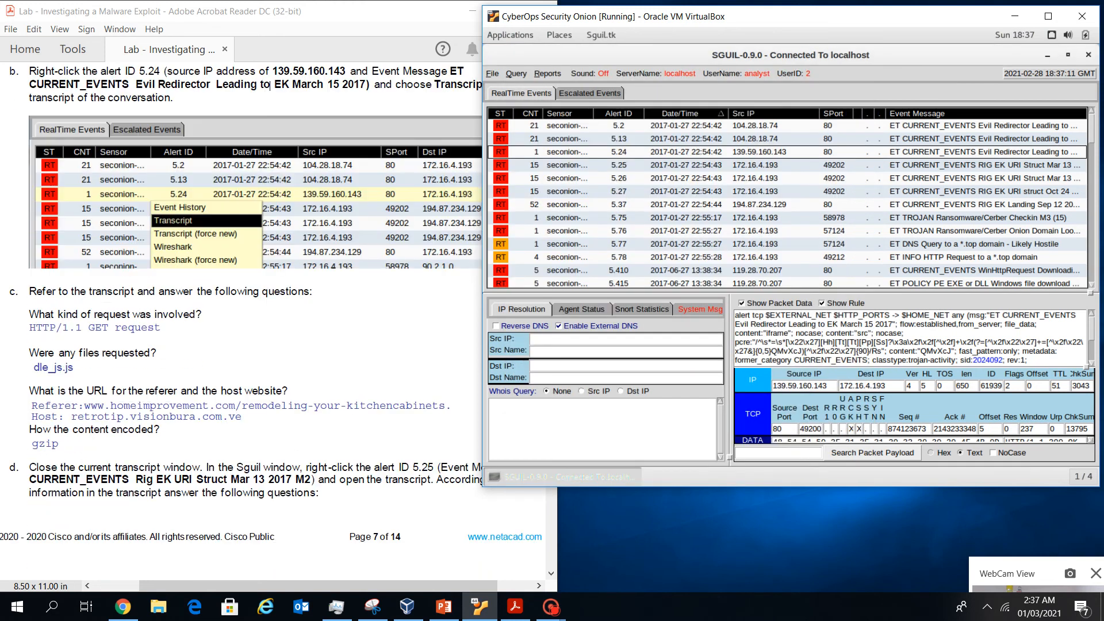
# Move the Sguil window, select alert 5.25, and open its HTTP transcript
pyautogui.moveTo(834, 16); pyautogui.dragTo(869, 47)
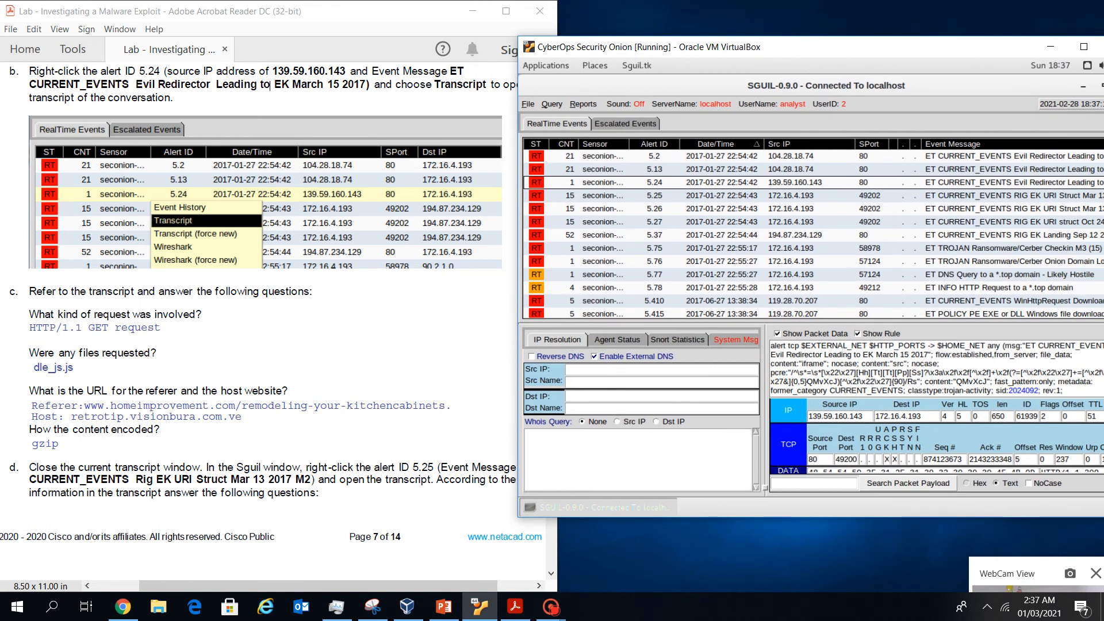
pyautogui.press('Down')
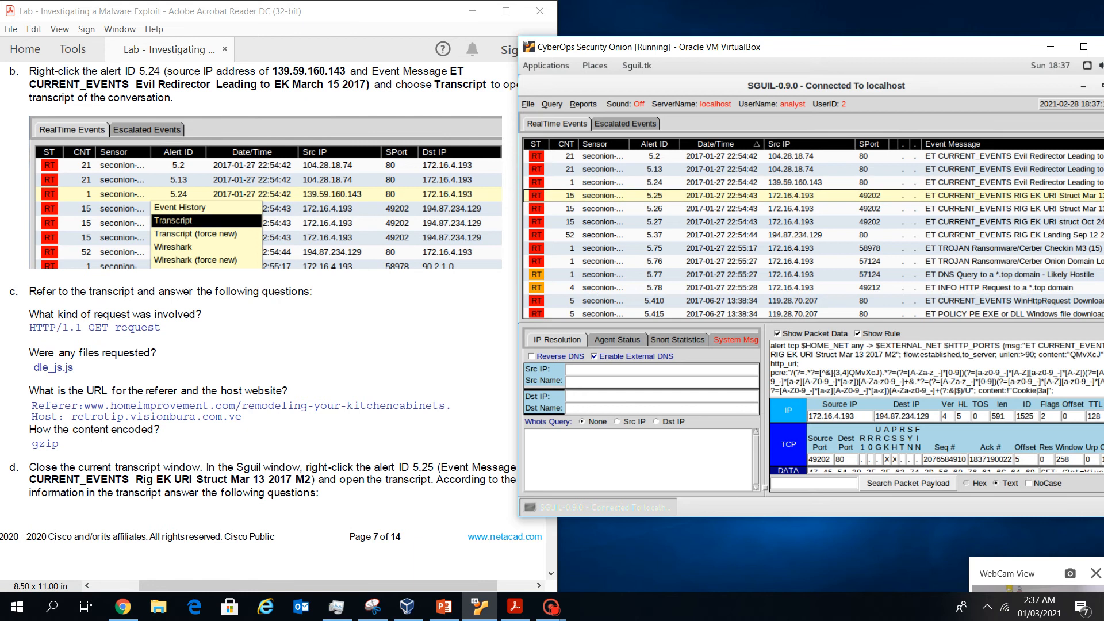
pyautogui.rightClick(631, 198)
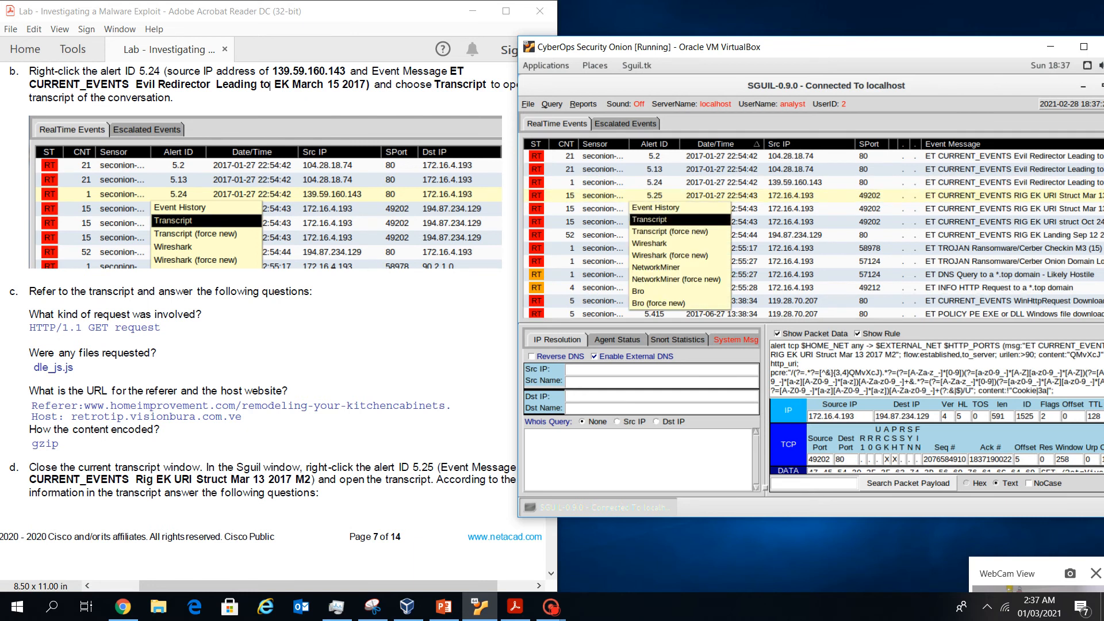
pyautogui.click(679, 219)
# Scroll through the transcript's binary DST payload, then return to the top GET request headers
pyautogui.scroll(-10, 270, 84)
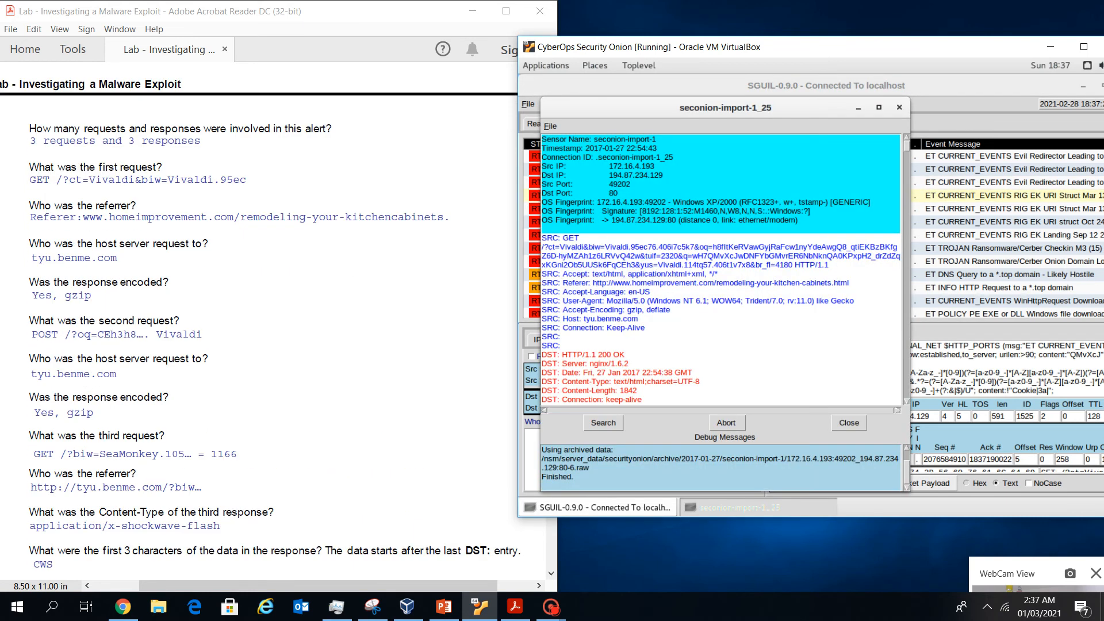
pyautogui.scroll(2, 264, 321)
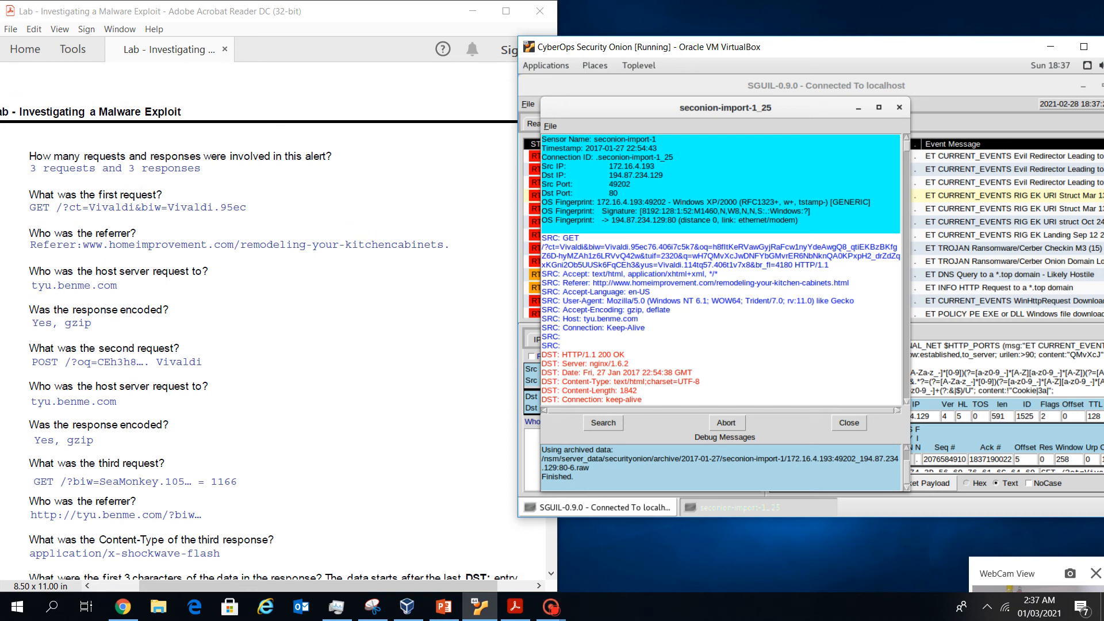
pyautogui.scroll(10, 270, 93)
pyautogui.scroll(-10, 270, 93)
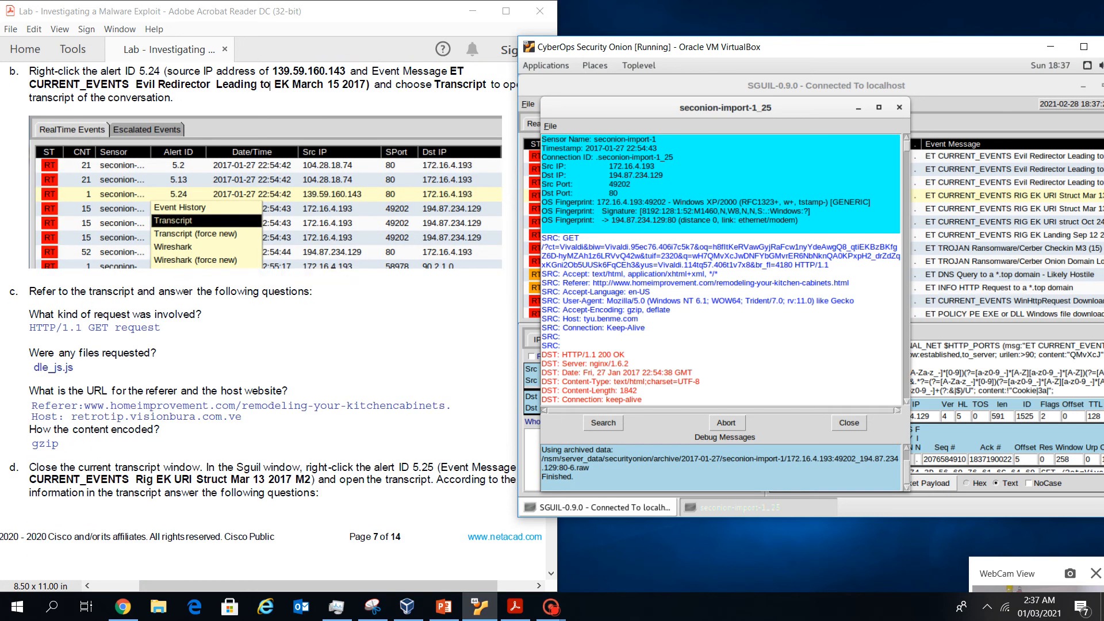
pyautogui.scroll(-3, 721, 270)
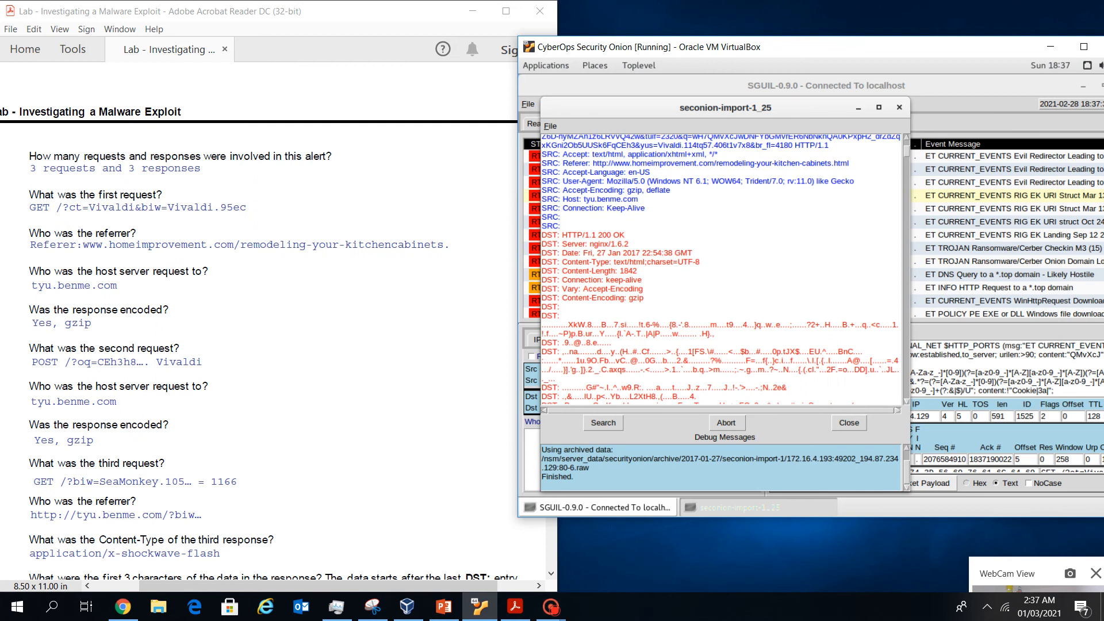
pyautogui.scroll(-10, 721, 270)
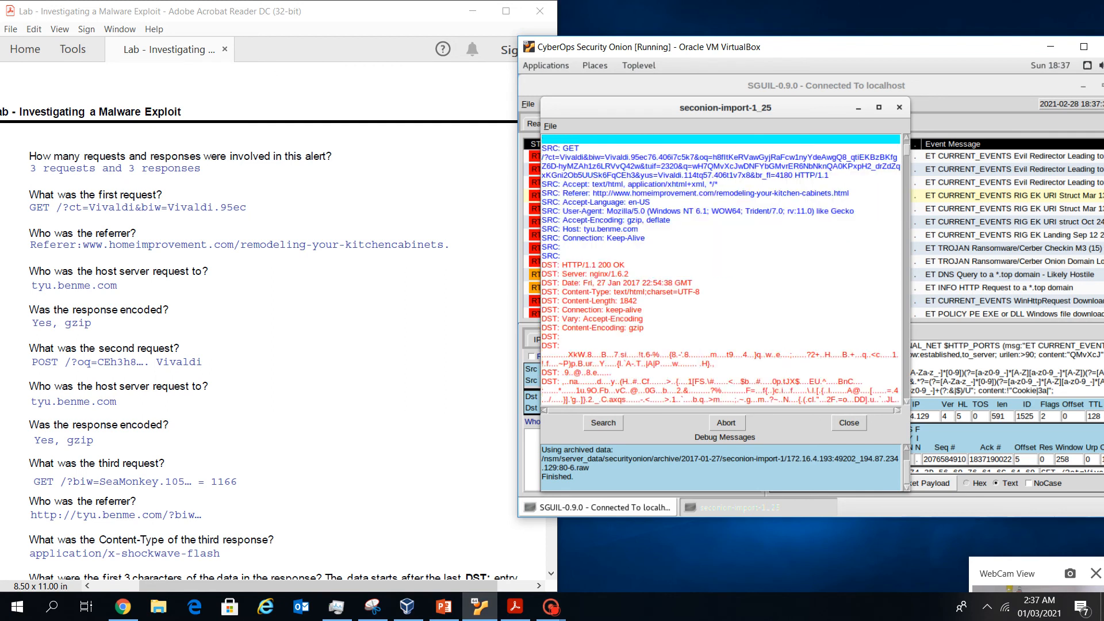
pyautogui.scroll(-12, 721, 270)
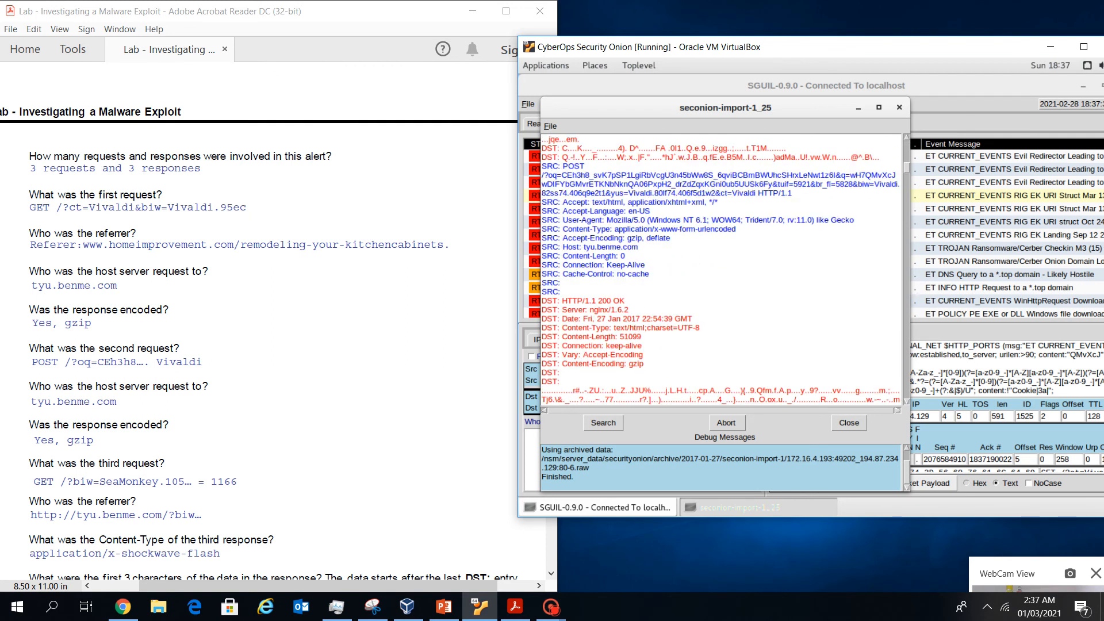
pyautogui.scroll(-12, 721, 270)
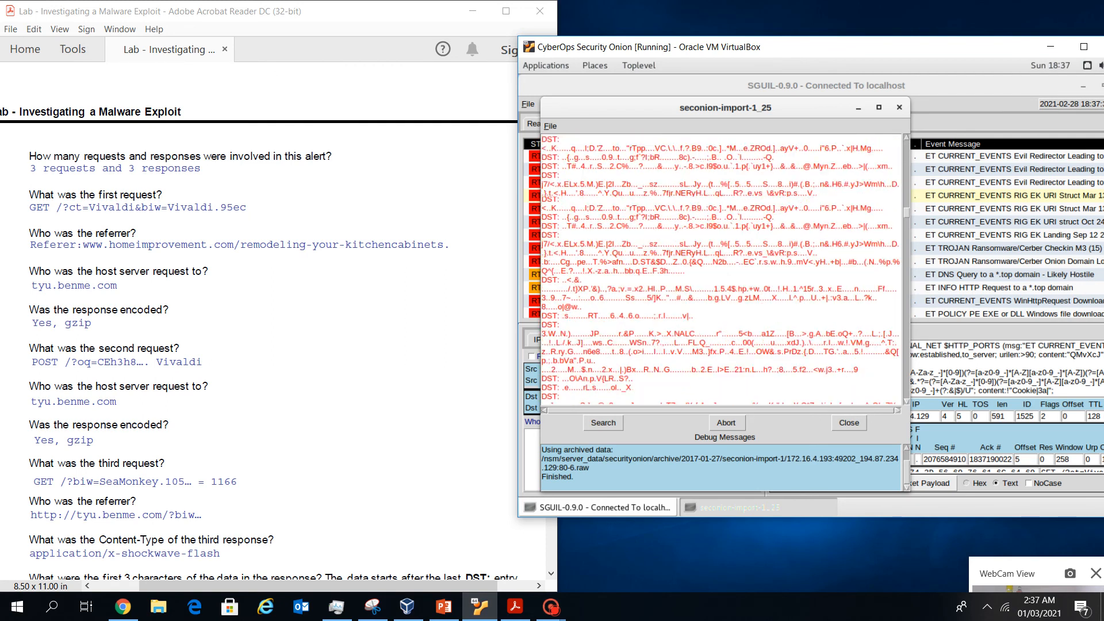
pyautogui.scroll(-12, 721, 271)
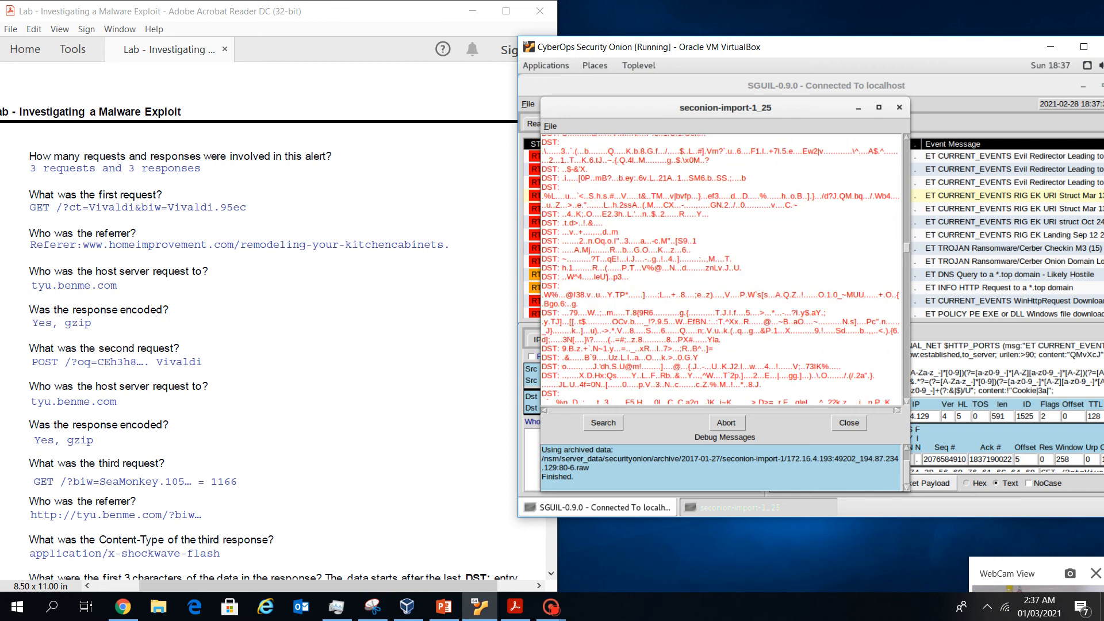
pyautogui.scroll(-10, 721, 270)
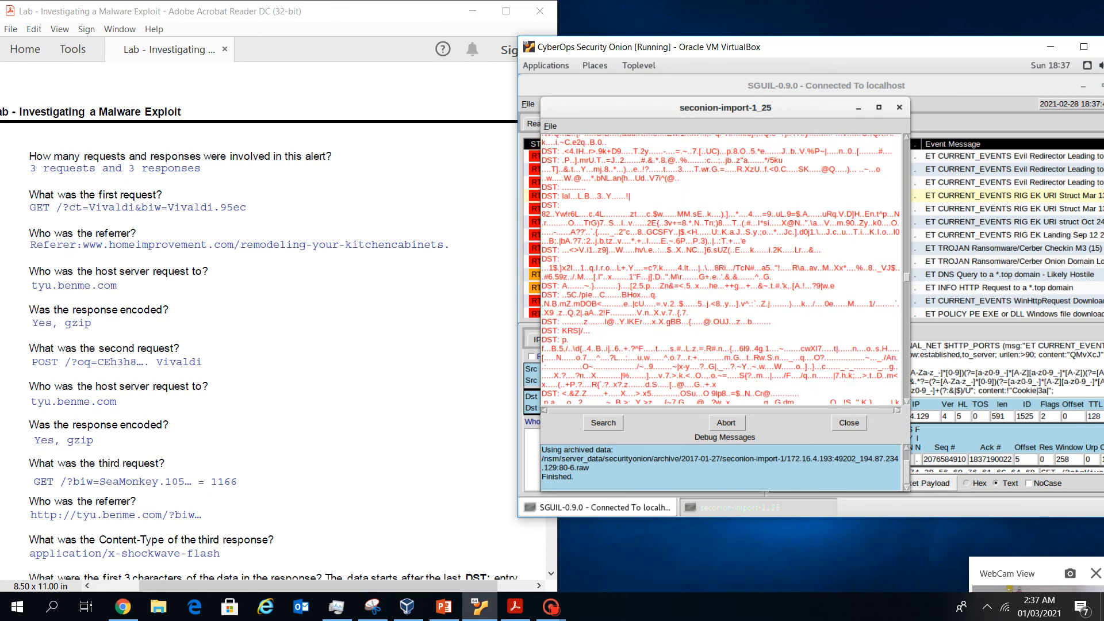
pyautogui.scroll(-12, 721, 270)
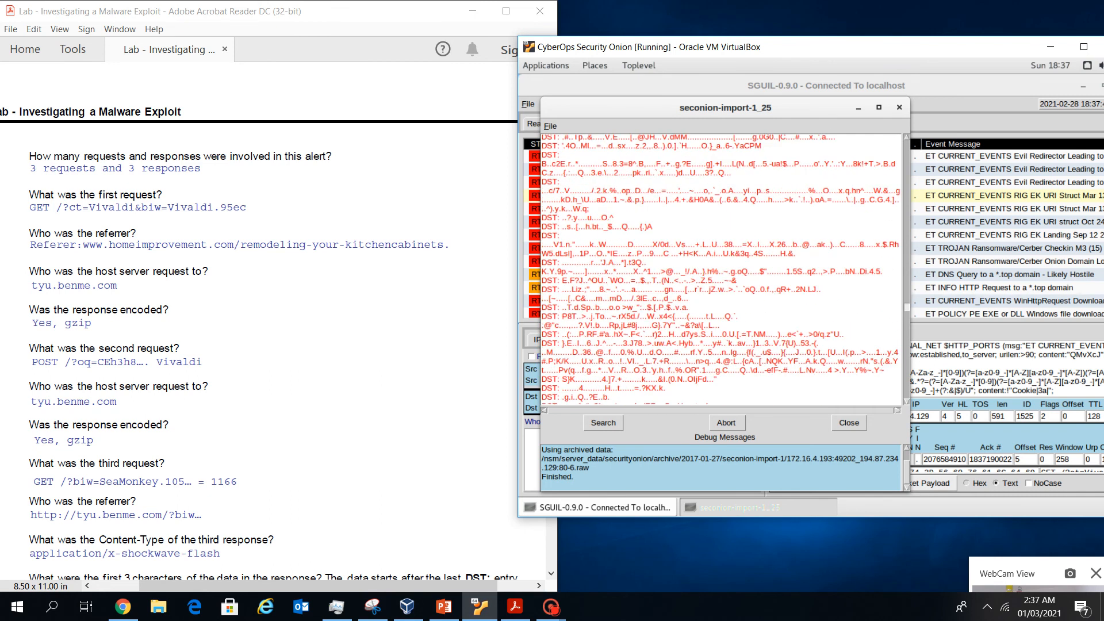
pyautogui.moveTo(907, 357); pyautogui.dragTo(907, 144)
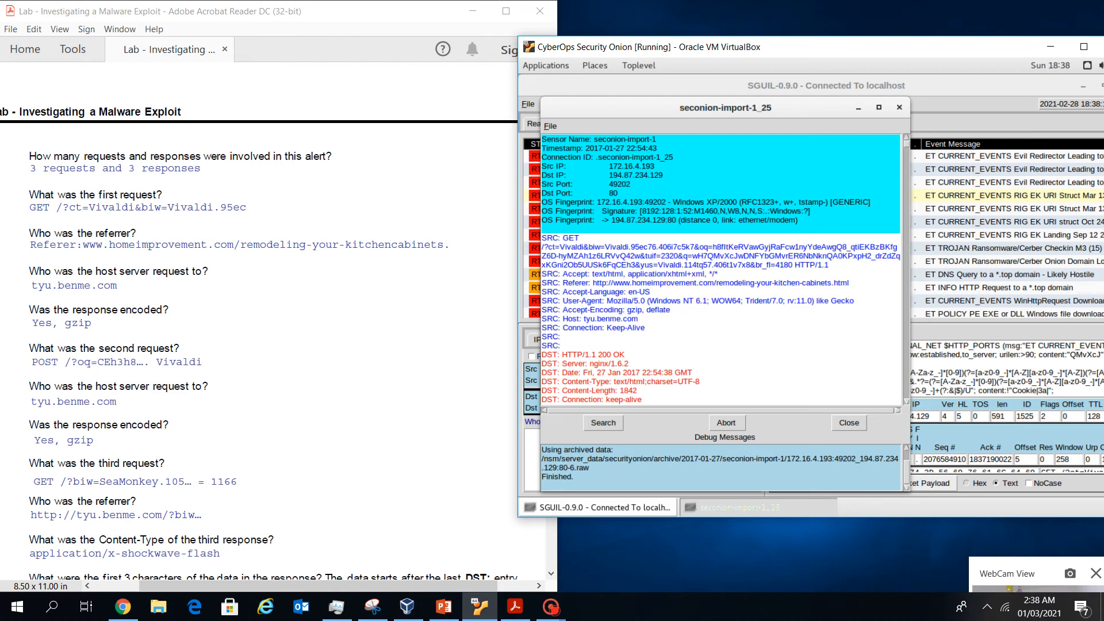
# Highlight the GET request's referer URL, host tyu.benme.com and gzip, deflate encoding
pyautogui.moveTo(850, 283); pyautogui.dragTo(607, 283)
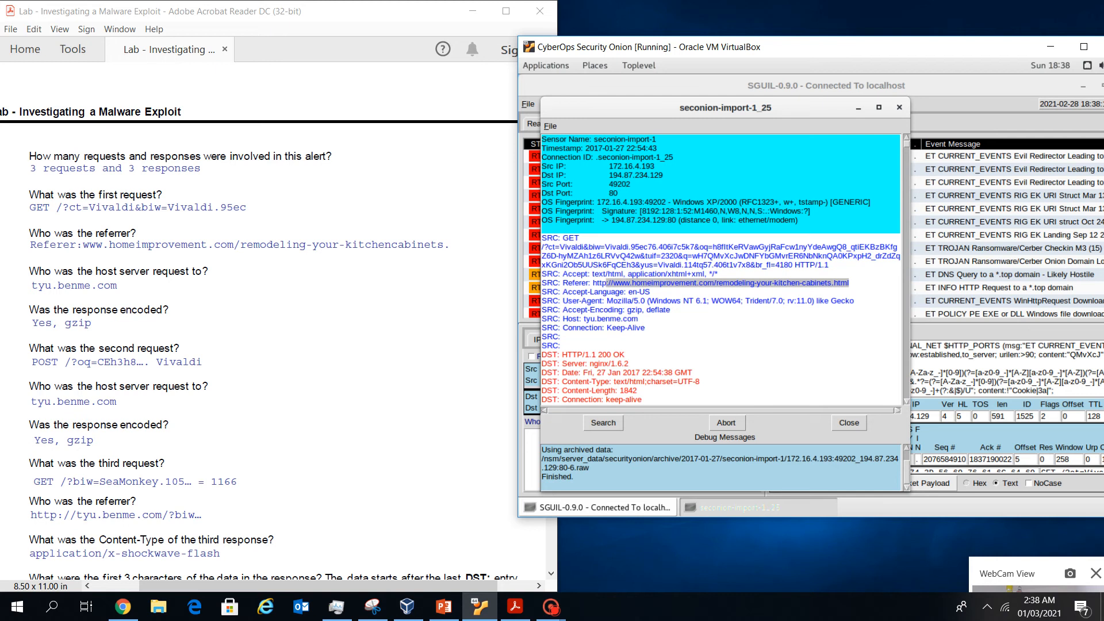
pyautogui.moveTo(639, 319); pyautogui.dragTo(584, 319)
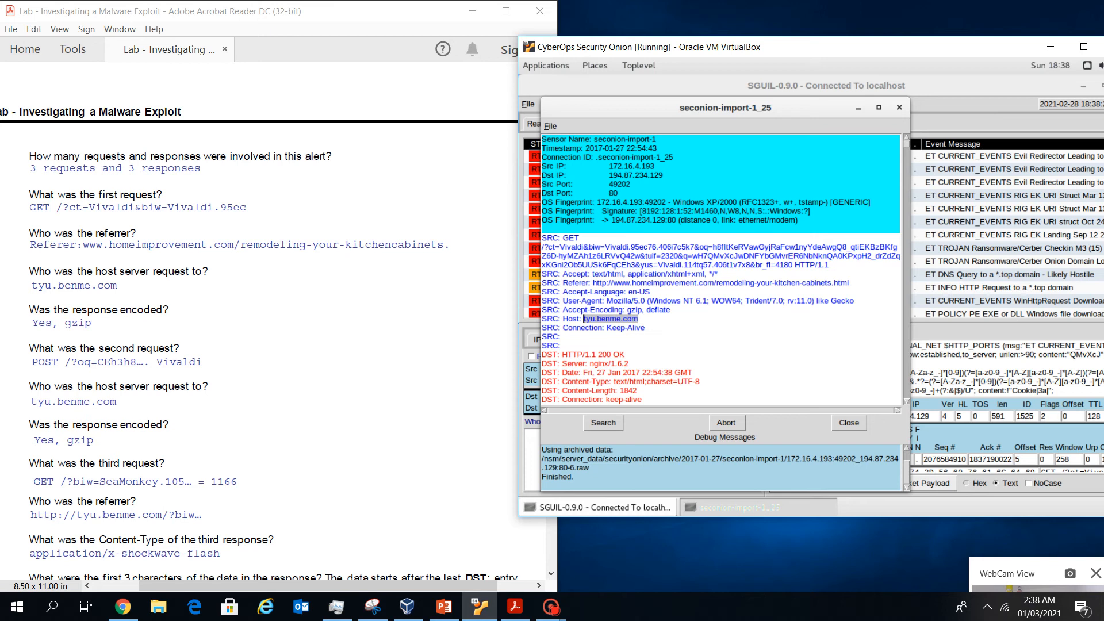
pyautogui.moveTo(670, 310); pyautogui.dragTo(604, 310)
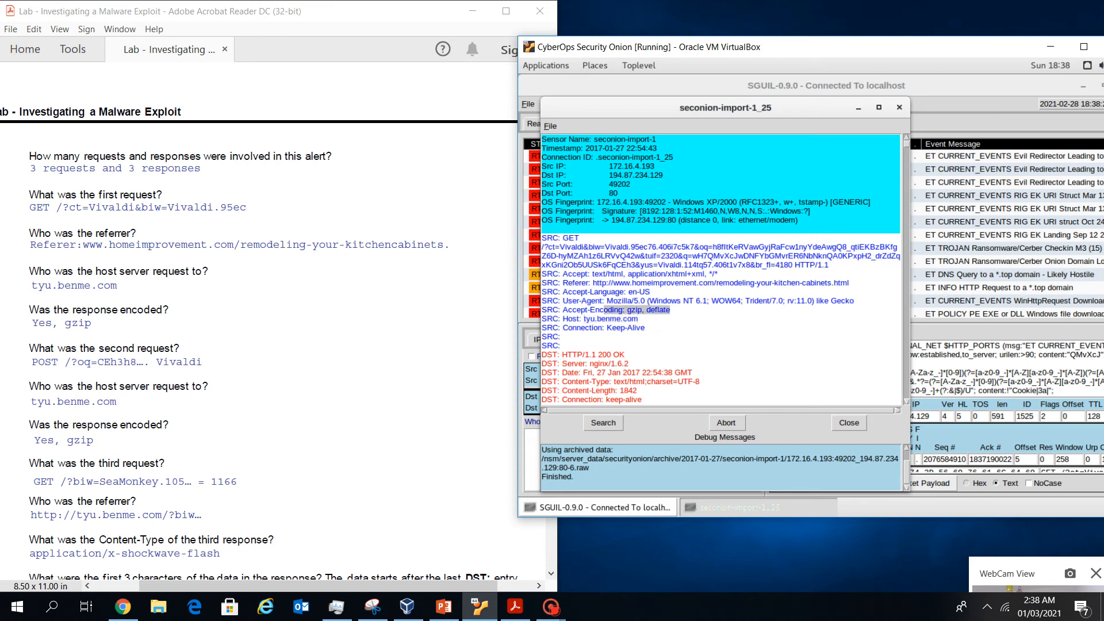
pyautogui.scroll(-6, 604, 310)
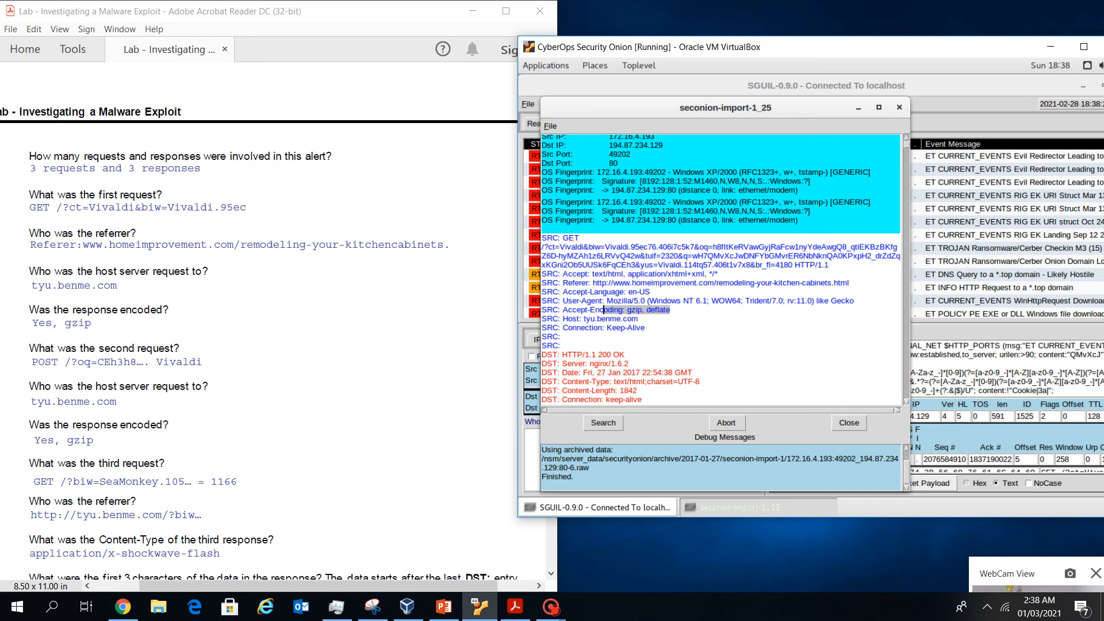
pyautogui.scroll(-7, 719, 270)
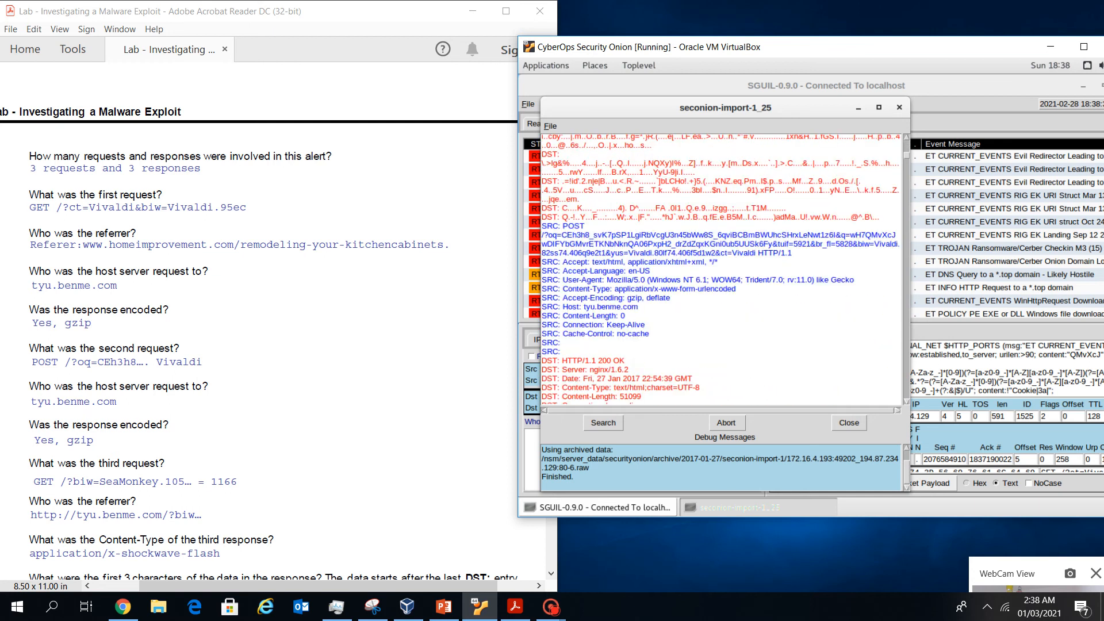
# Highlight the POST request's full URL, host tyu.benme.com and gzip, deflate encoding
pyautogui.moveTo(564, 216); pyautogui.dragTo(585, 225)
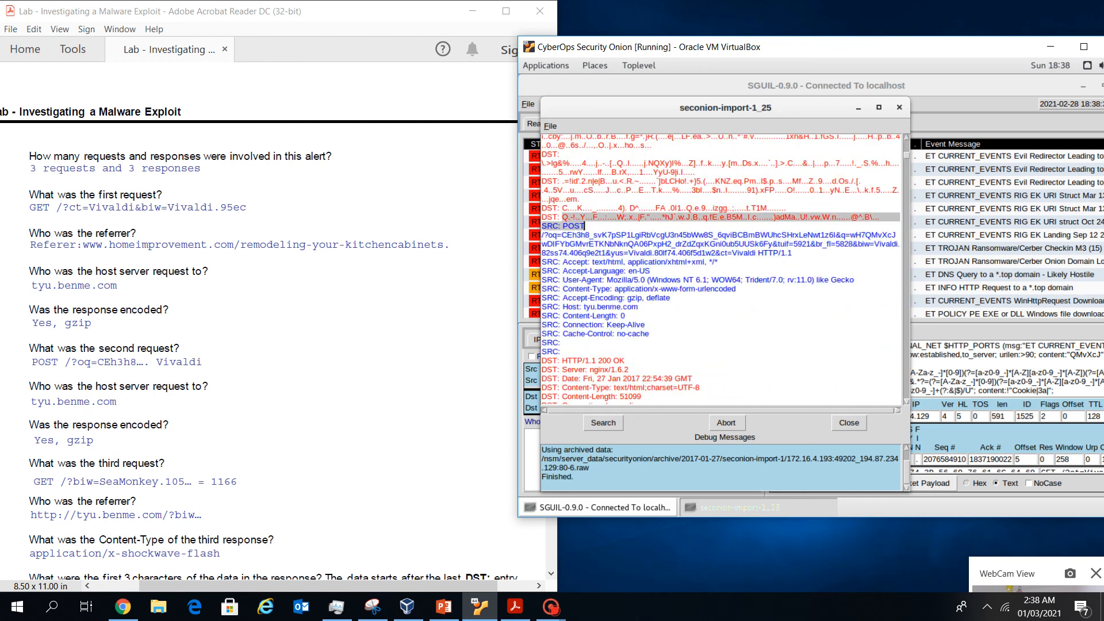
pyautogui.click(585, 225)
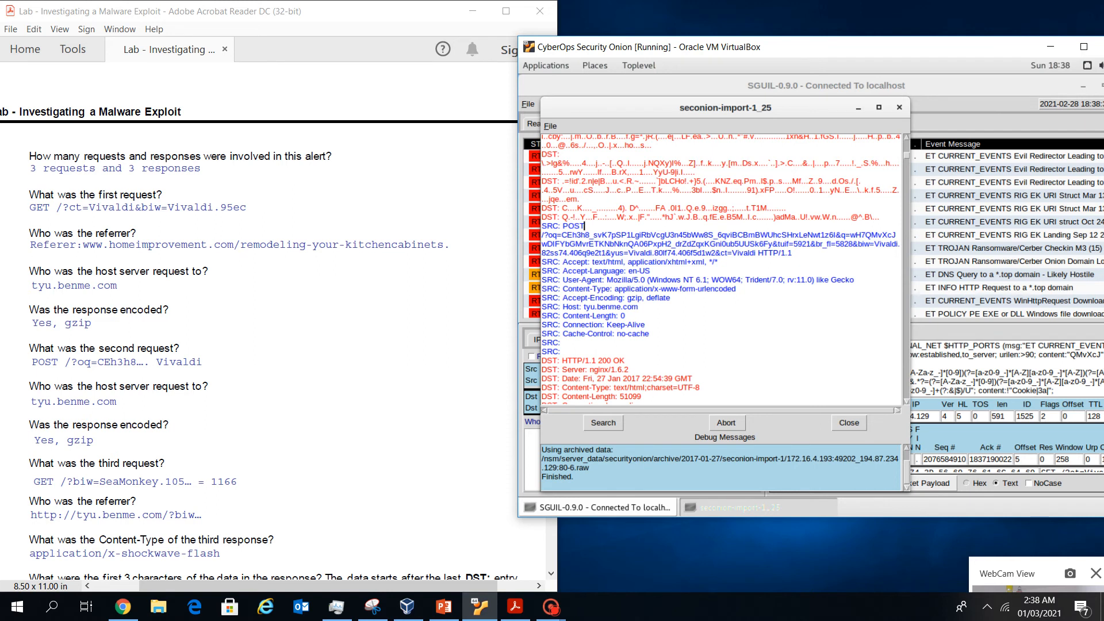
pyautogui.moveTo(792, 253); pyautogui.dragTo(542, 235)
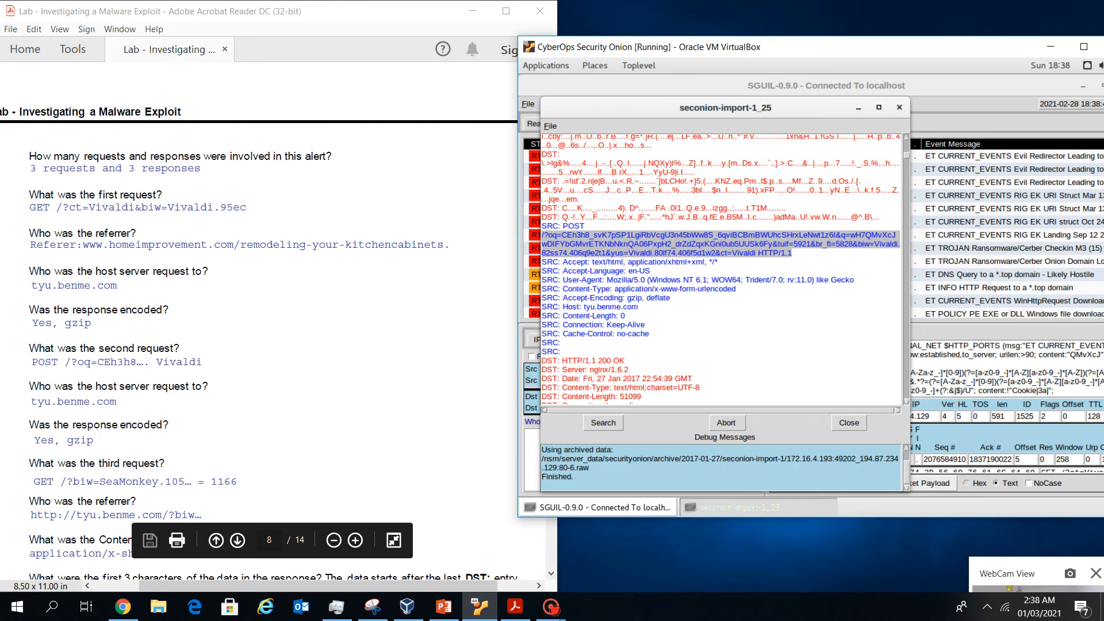
pyautogui.moveTo(639, 306); pyautogui.dragTo(582, 307)
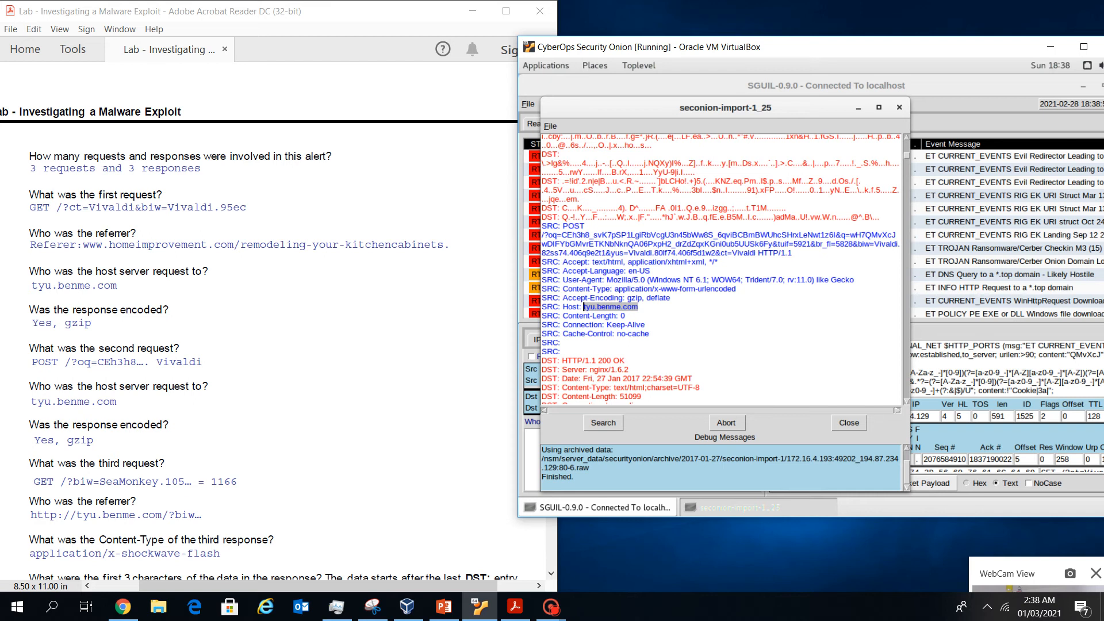
pyautogui.moveTo(671, 297); pyautogui.dragTo(600, 297)
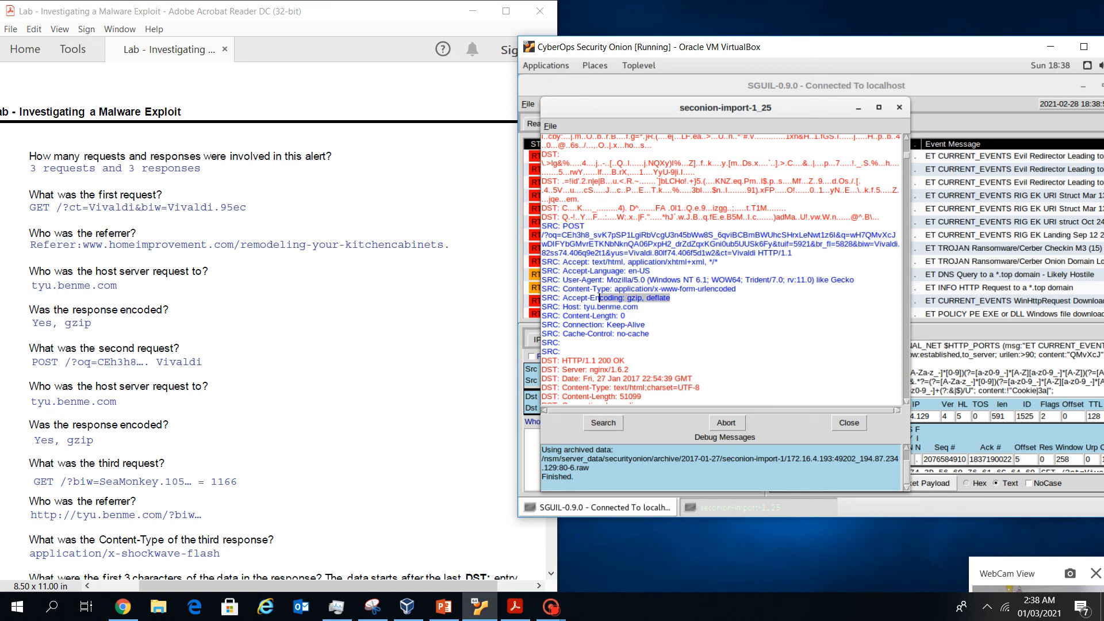
pyautogui.scroll(-10, 599, 297)
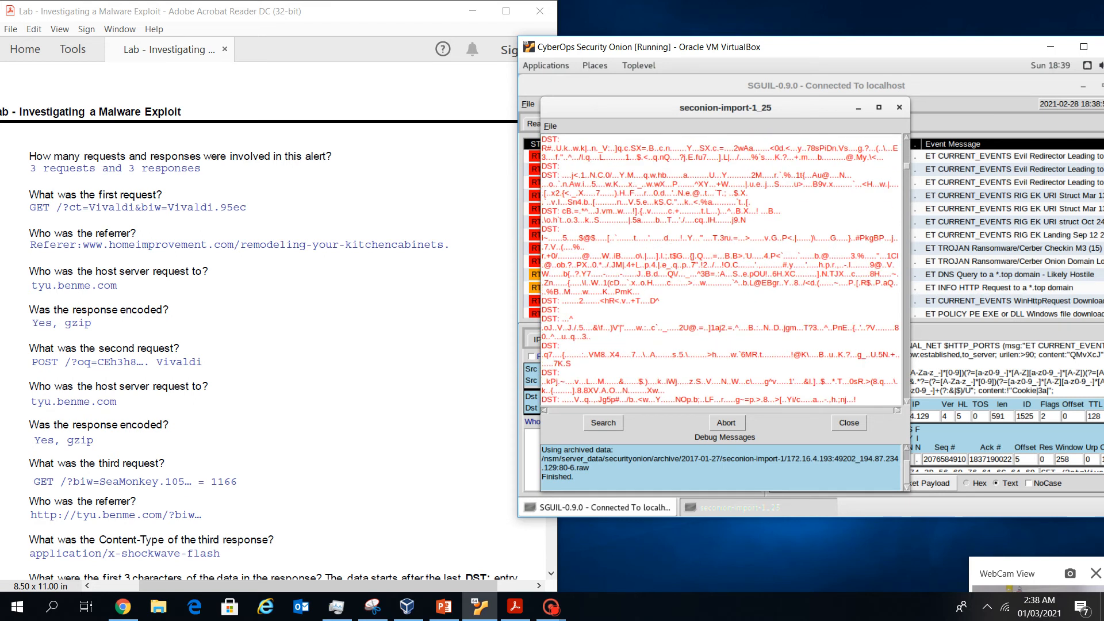
# In alert 5.25's transcript, highlight host tyu.benme.com and the x-shockwave-flash content type
pyautogui.scroll(-12, 600, 297)
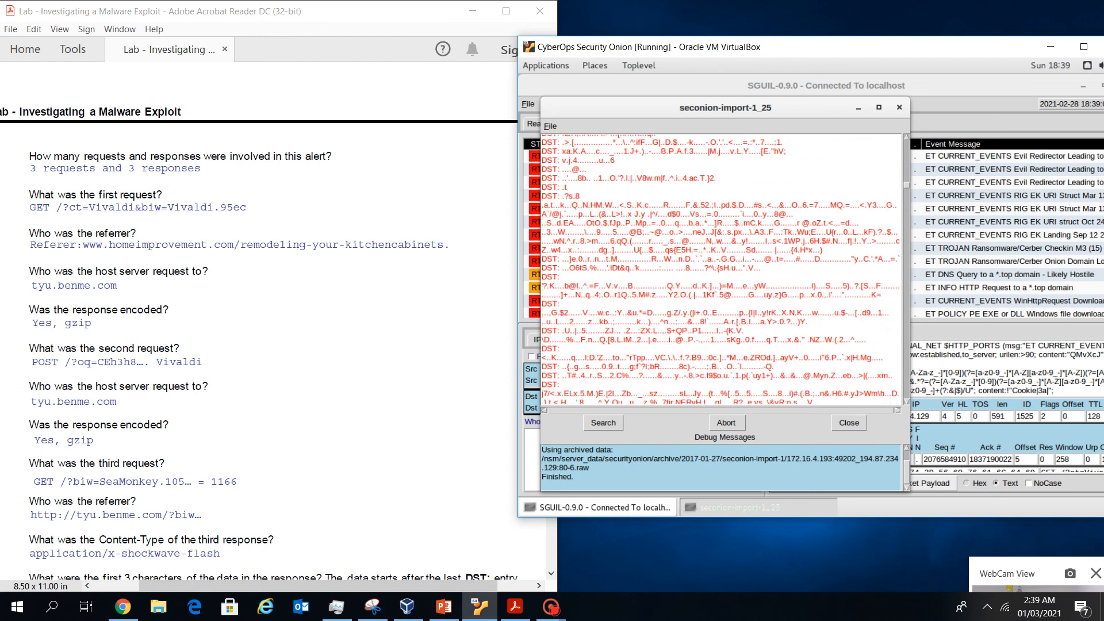
pyautogui.scroll(-3, 600, 297)
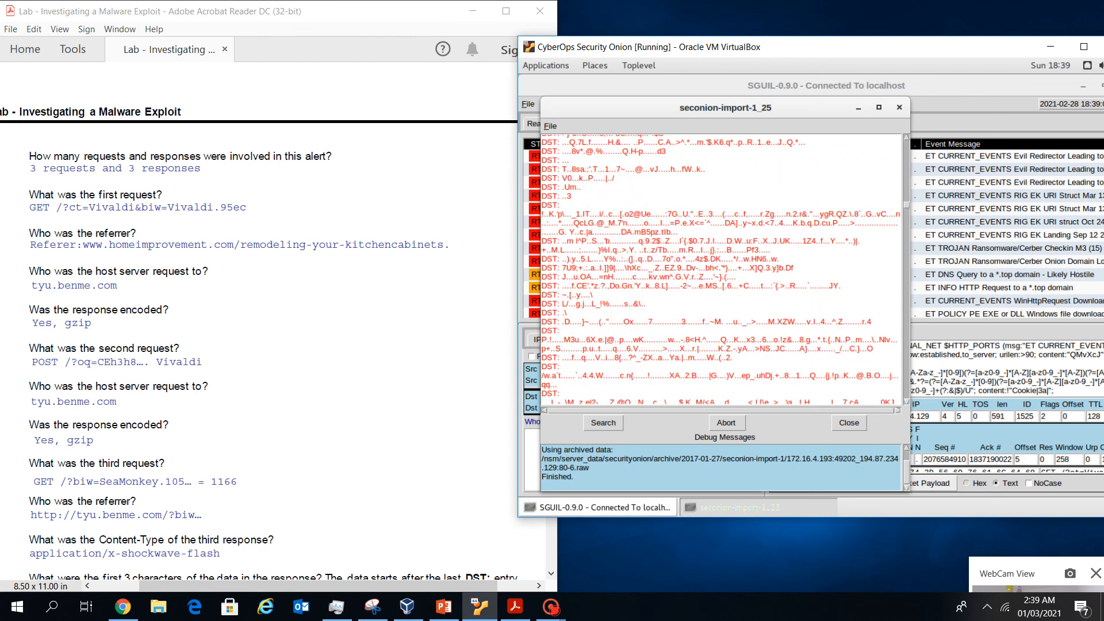
pyautogui.scroll(10, 721, 269)
pyautogui.scroll(15, 721, 270)
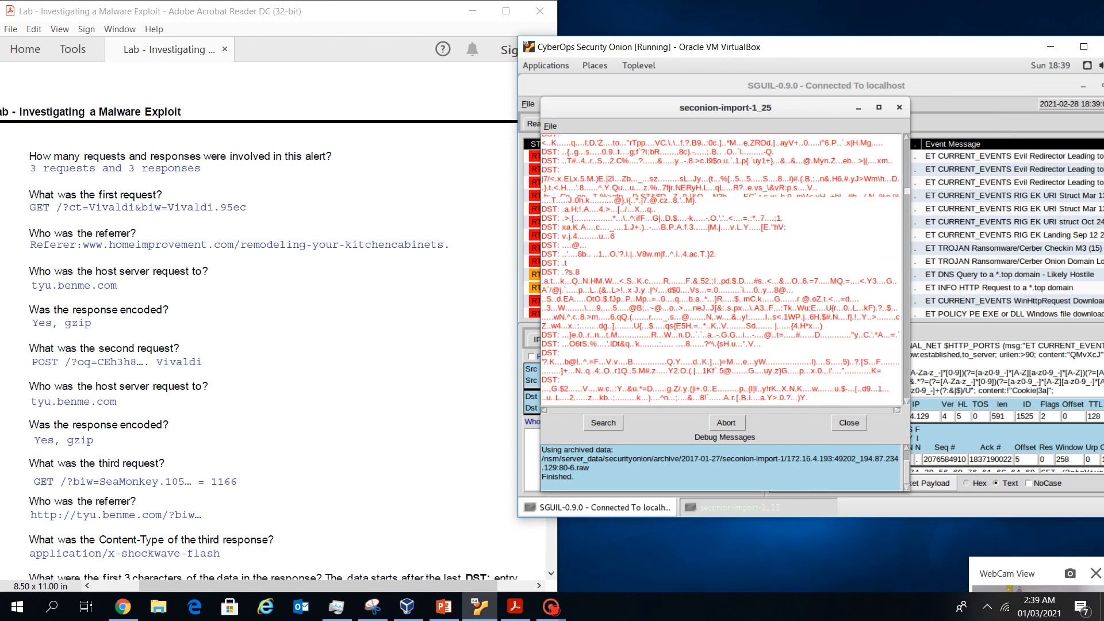
pyautogui.scroll(-5, 721, 269)
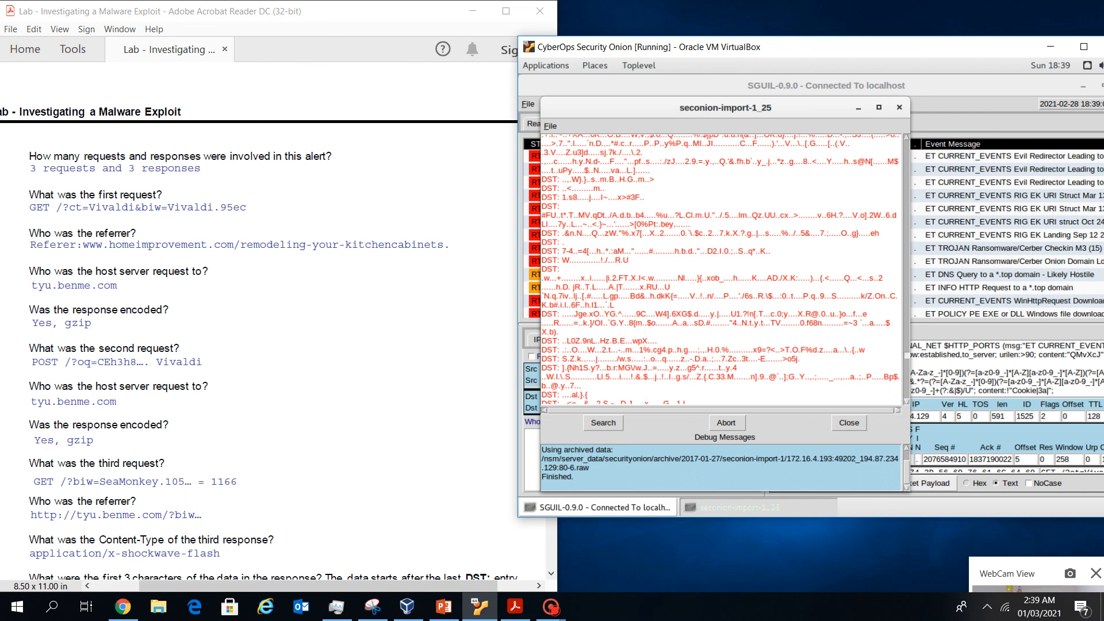
pyautogui.scroll(5, 721, 269)
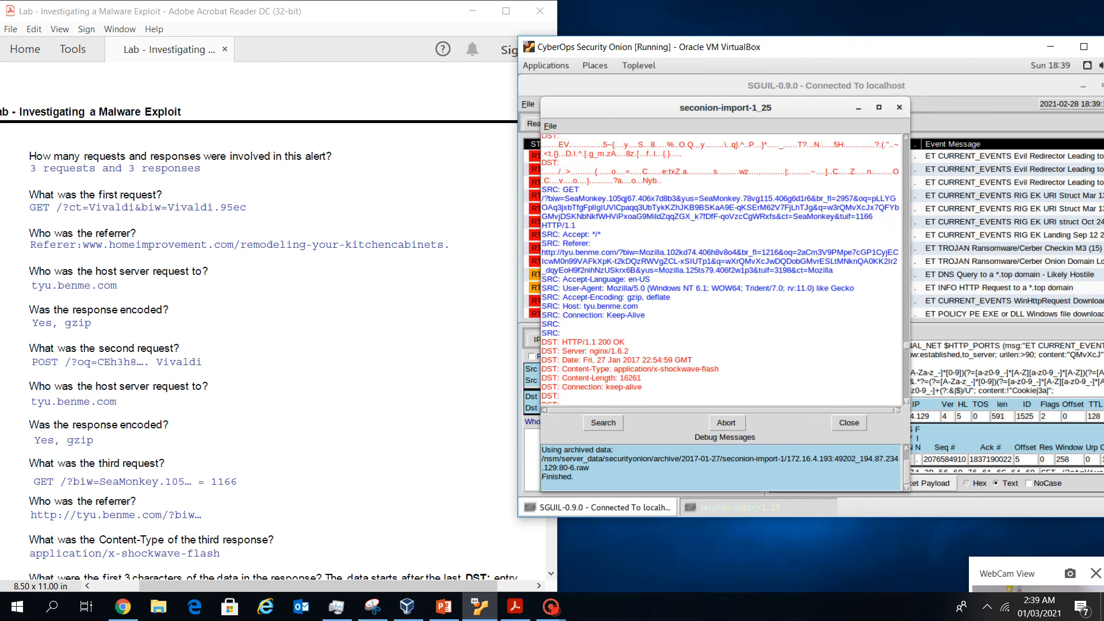
pyautogui.scroll(-1, 258, 333)
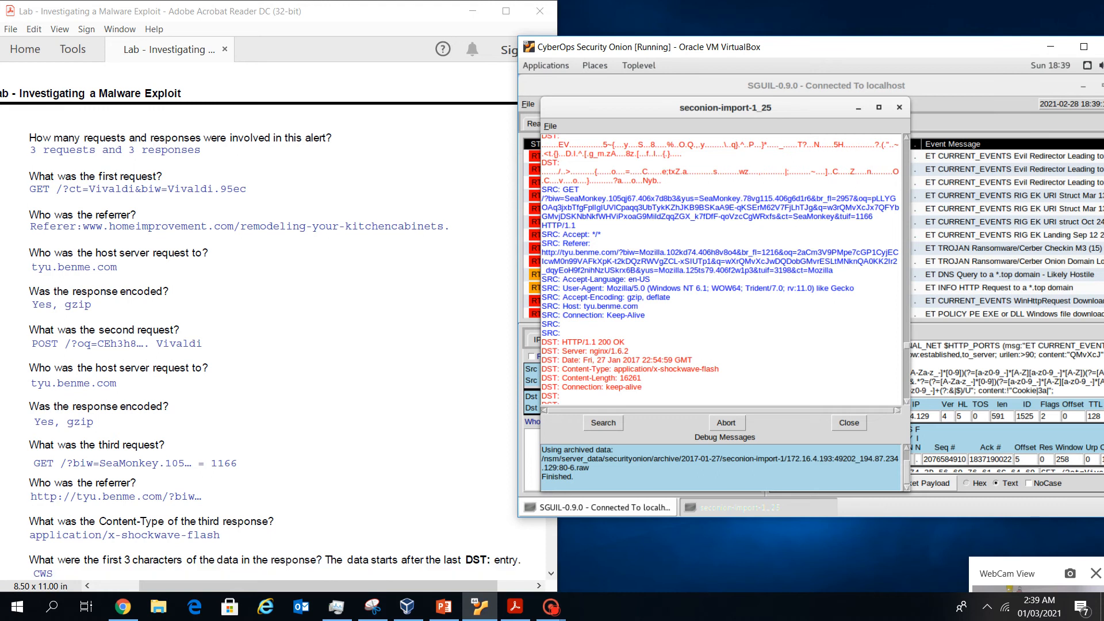
pyautogui.click(299, 414)
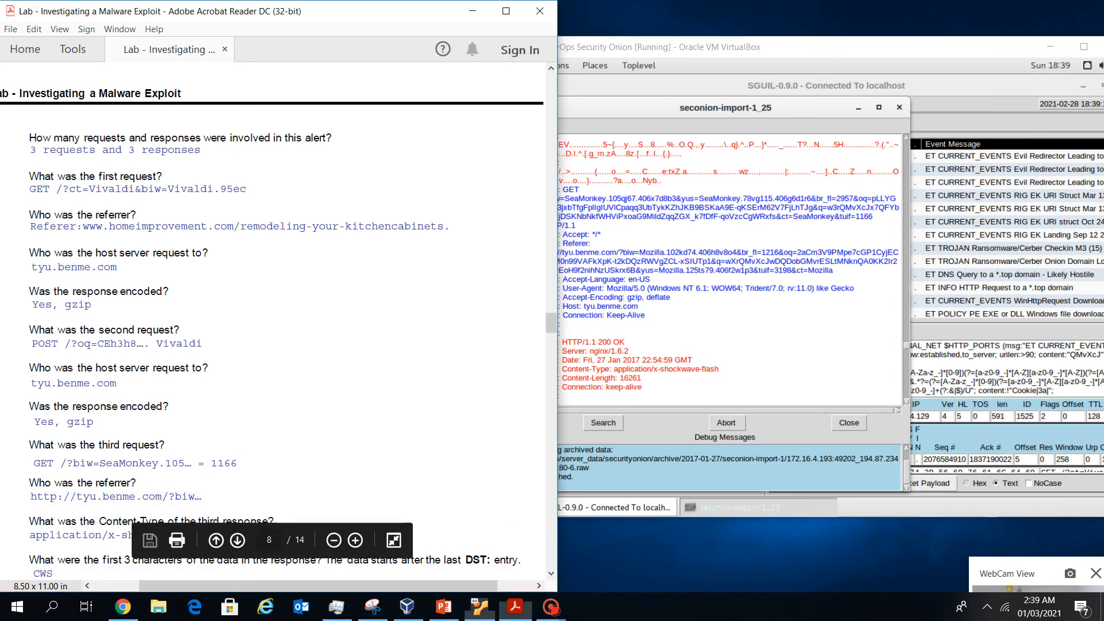
pyautogui.scroll(-3, 299, 414)
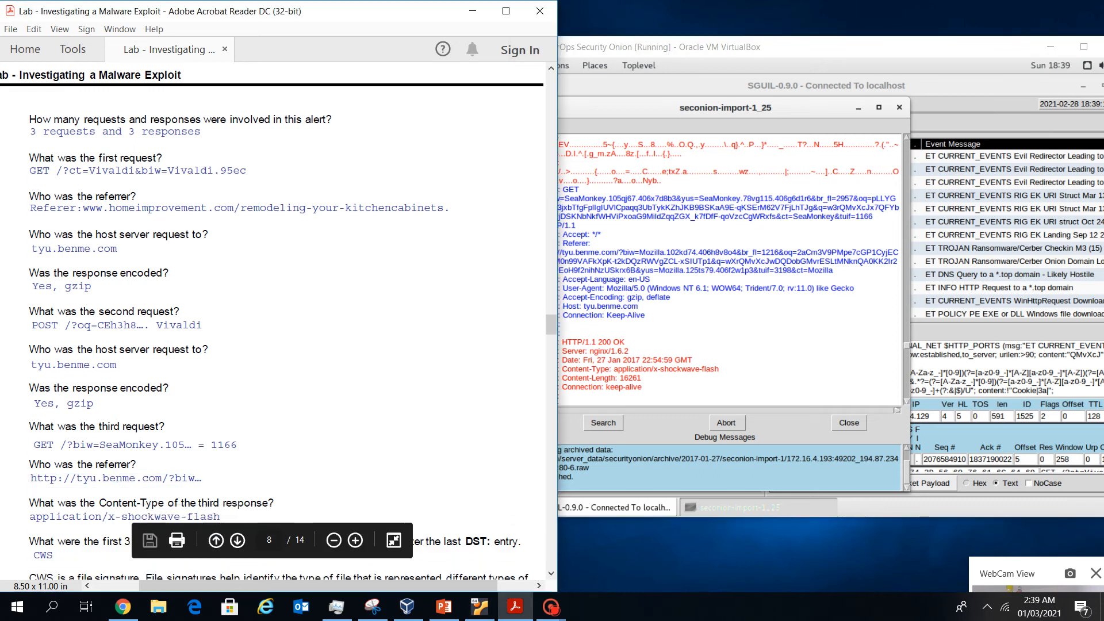
pyautogui.click(562, 333)
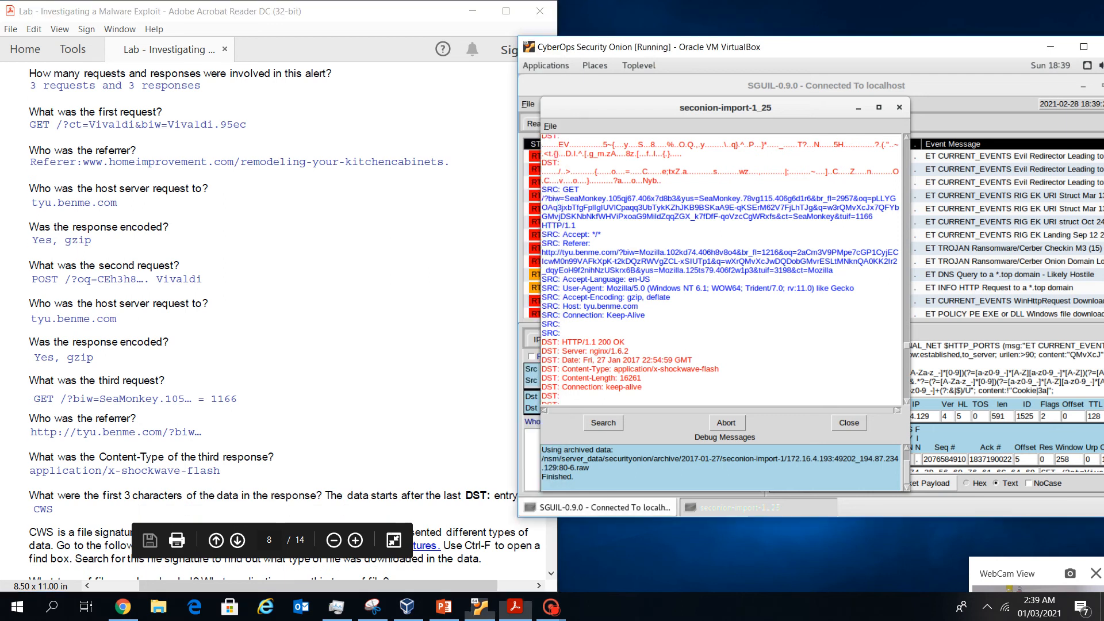
pyautogui.moveTo(638, 306); pyautogui.dragTo(586, 306)
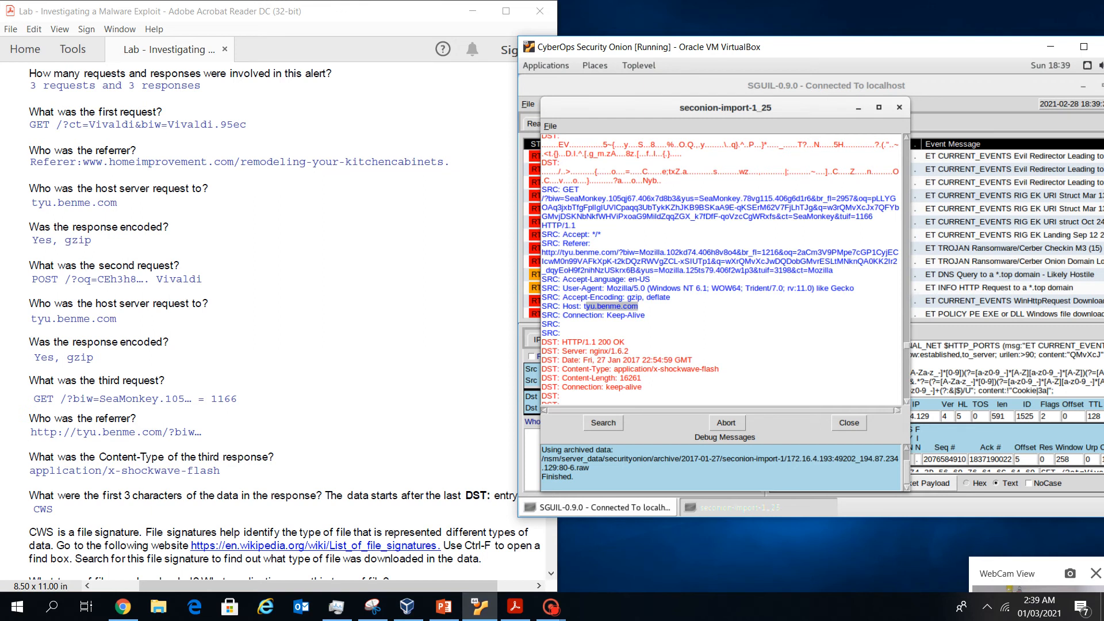
pyautogui.moveTo(719, 368); pyautogui.dragTo(622, 369)
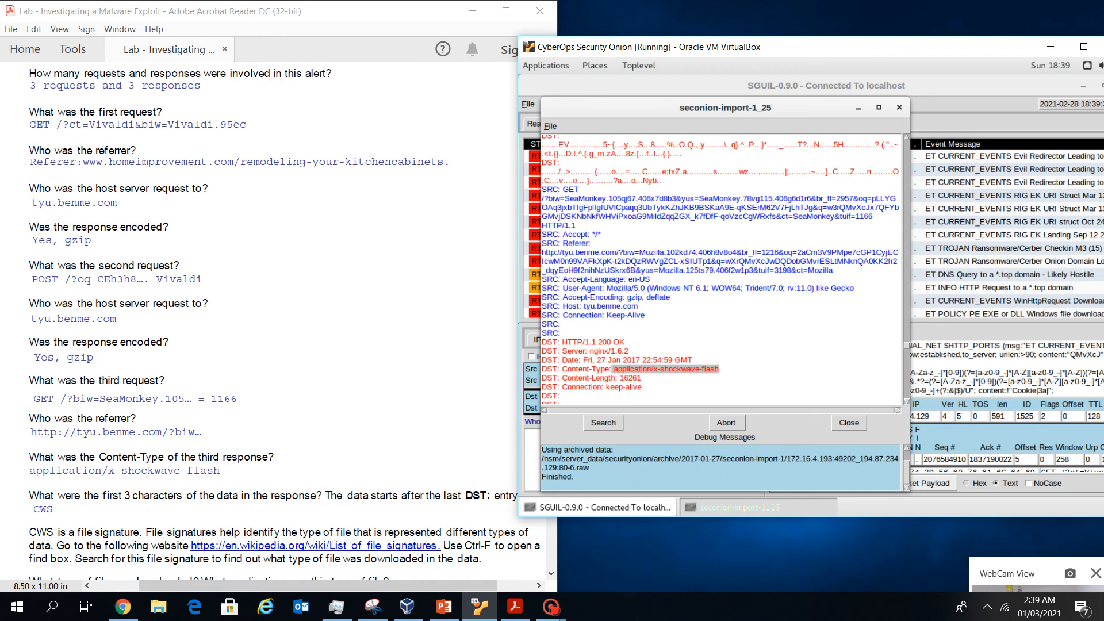
# Scroll down the transcript and select the DST line just above the CWS data
pyautogui.scroll(-3, 282, 322)
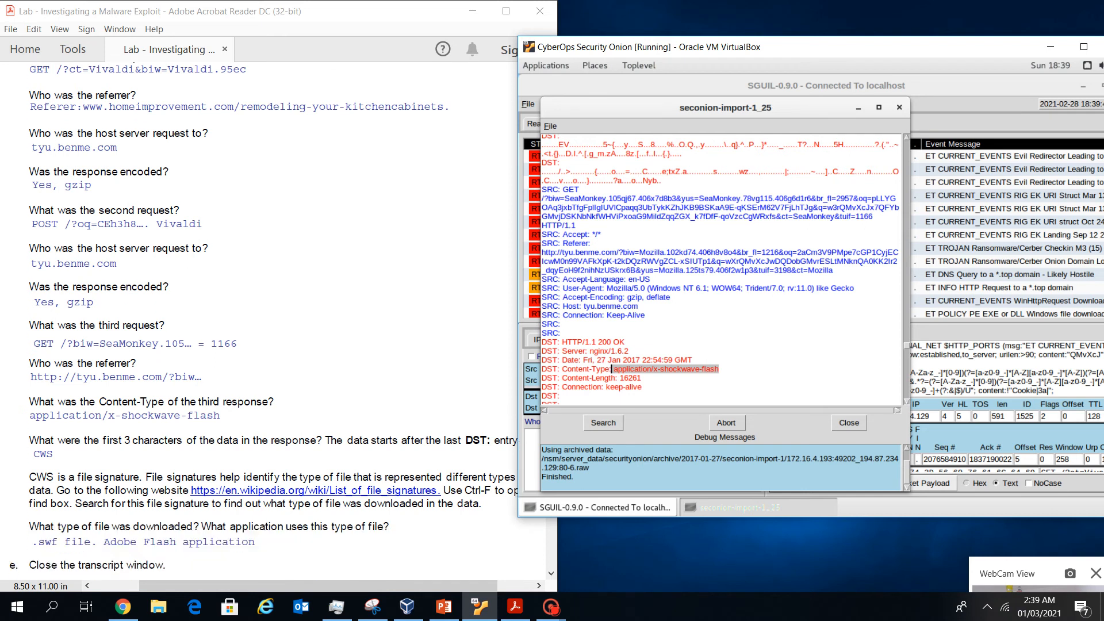
pyautogui.scroll(-2, 258, 322)
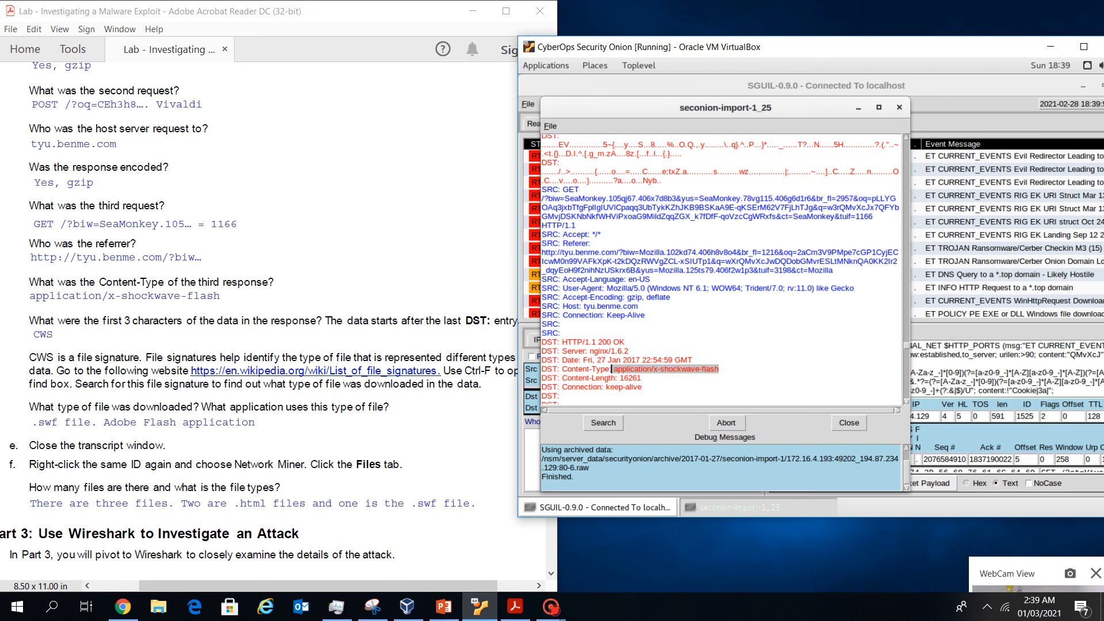
pyautogui.scroll(-1, 612, 369)
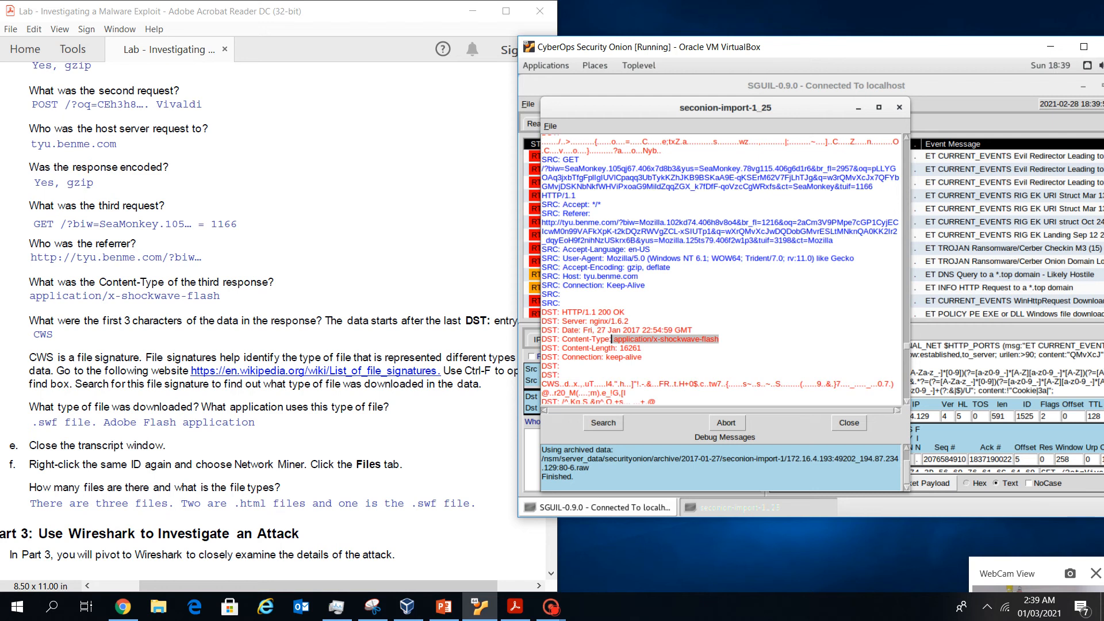
pyautogui.moveTo(561, 374); pyautogui.dragTo(542, 384)
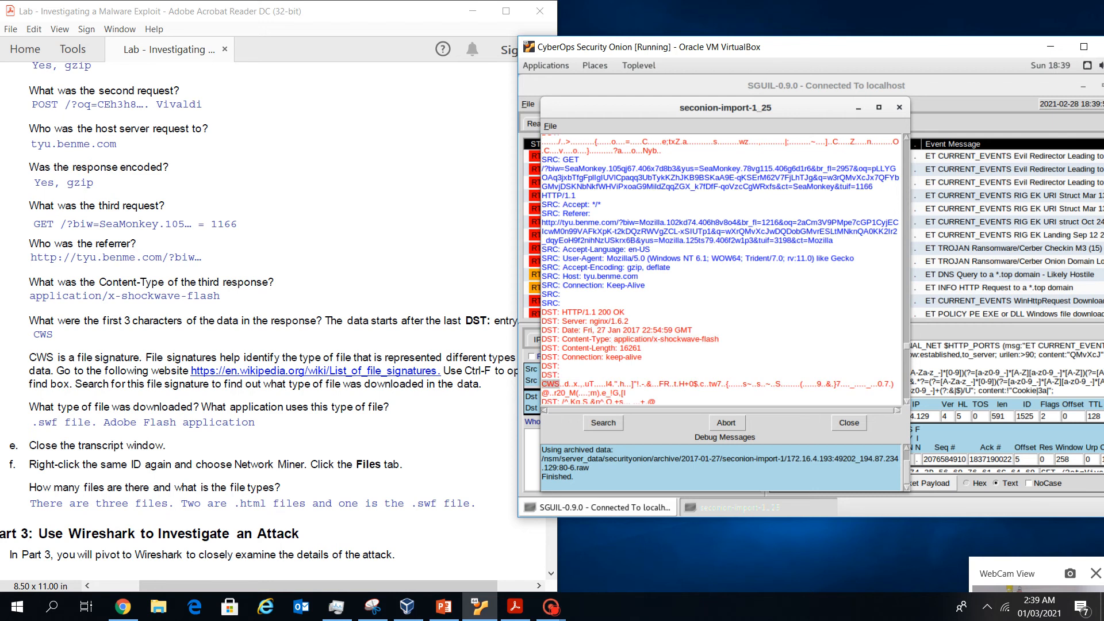
pyautogui.scroll(-1, 259, 345)
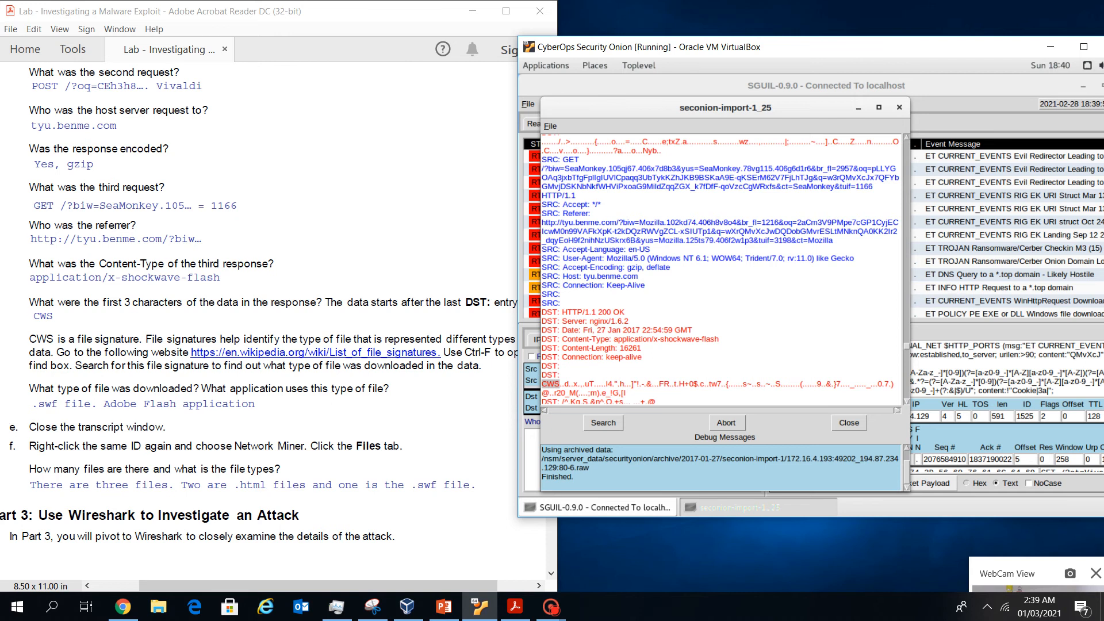
pyautogui.scroll(2, 259, 311)
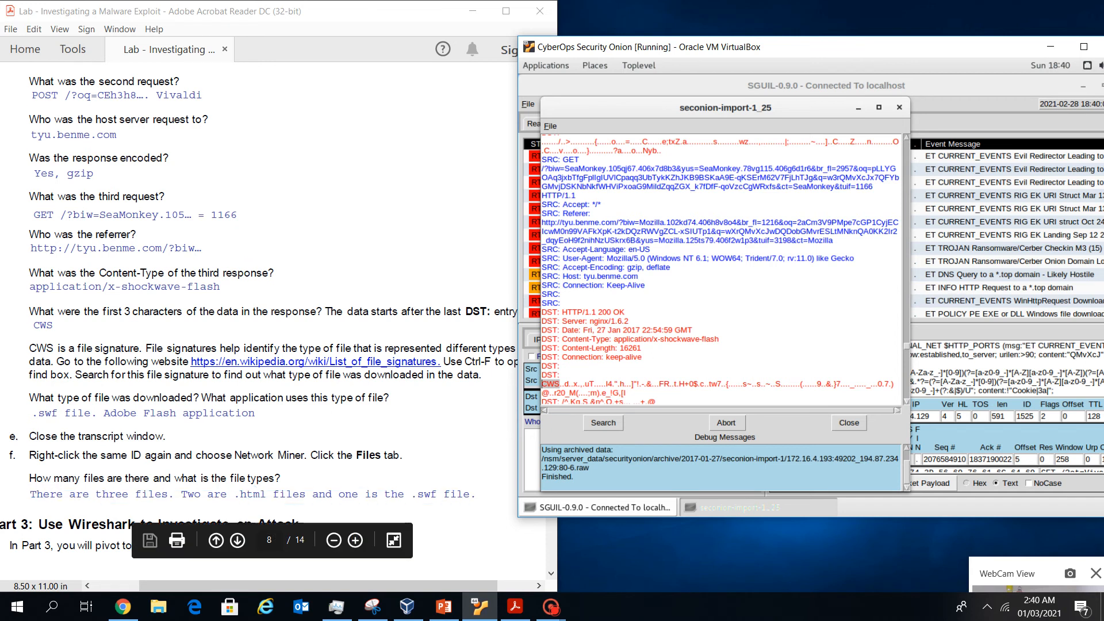
# From the lab worksheet, open Wikipedia's List of file signatures page
pyautogui.click(368, 317)
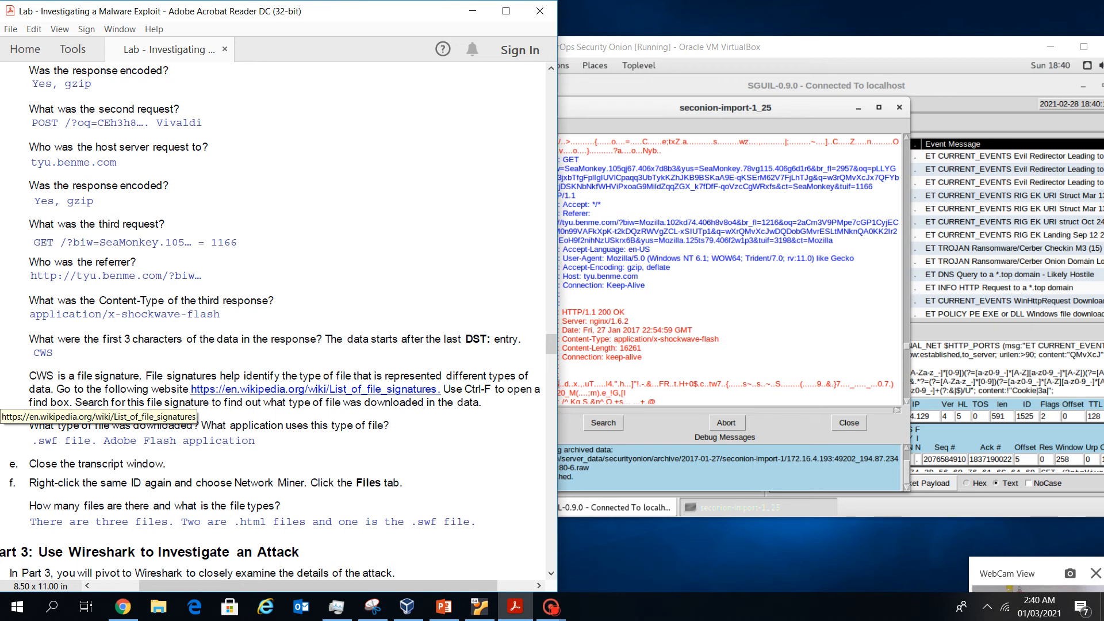
pyautogui.scroll(-1, 278, 320)
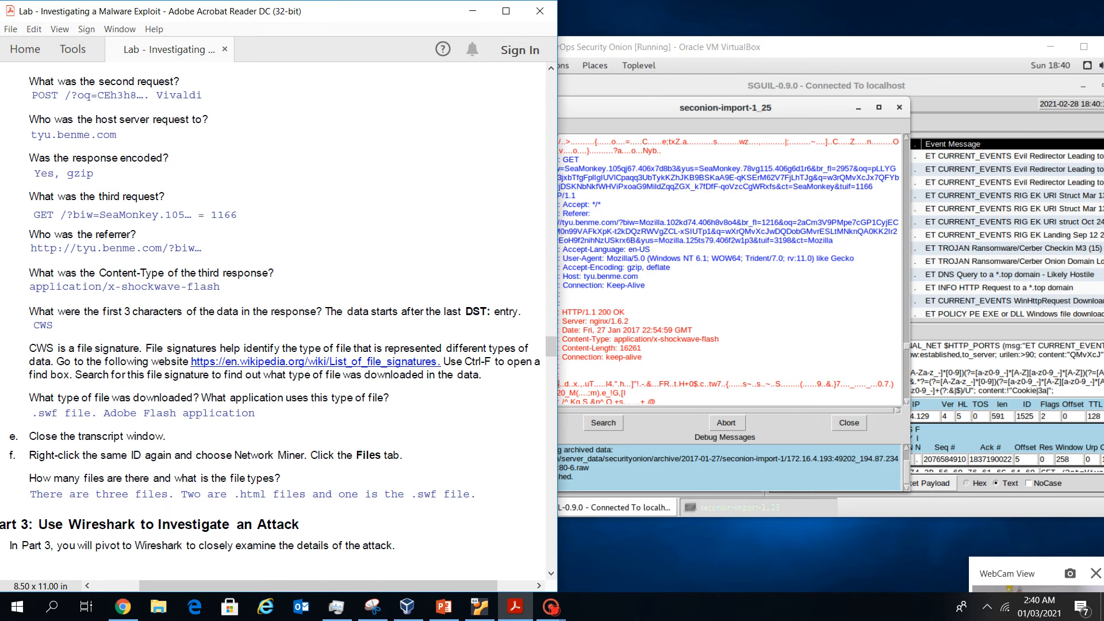
pyautogui.click(253, 362)
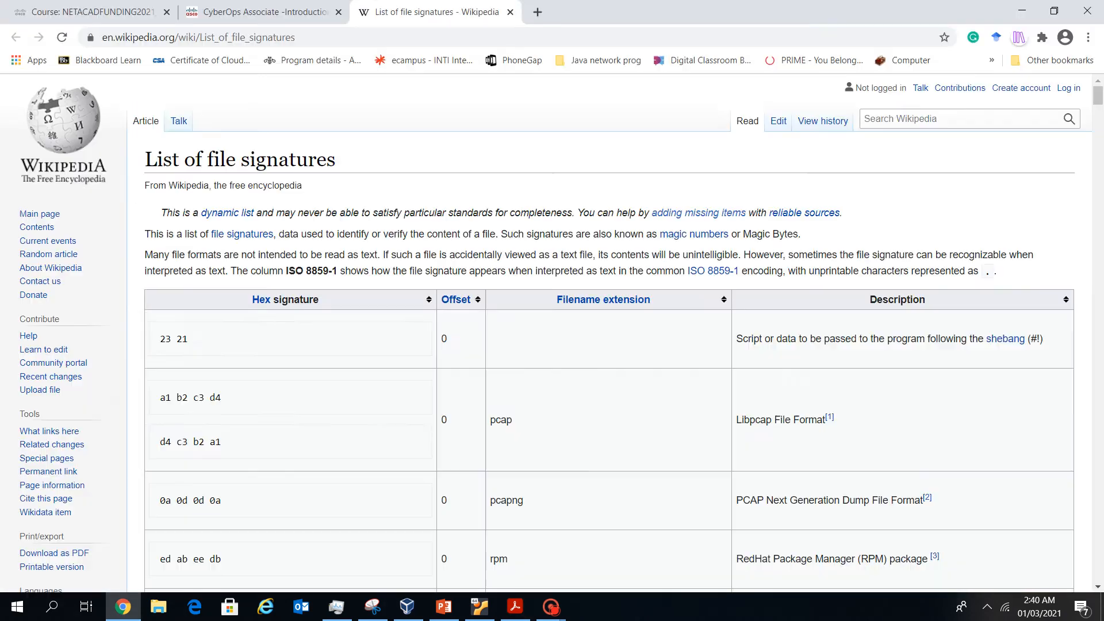
# Find CWS on the file signatures page and select its 'flash .swf' description
pyautogui.hotkey('alt', 'Tab')
pyautogui.hotkey('alt', 'Tab')
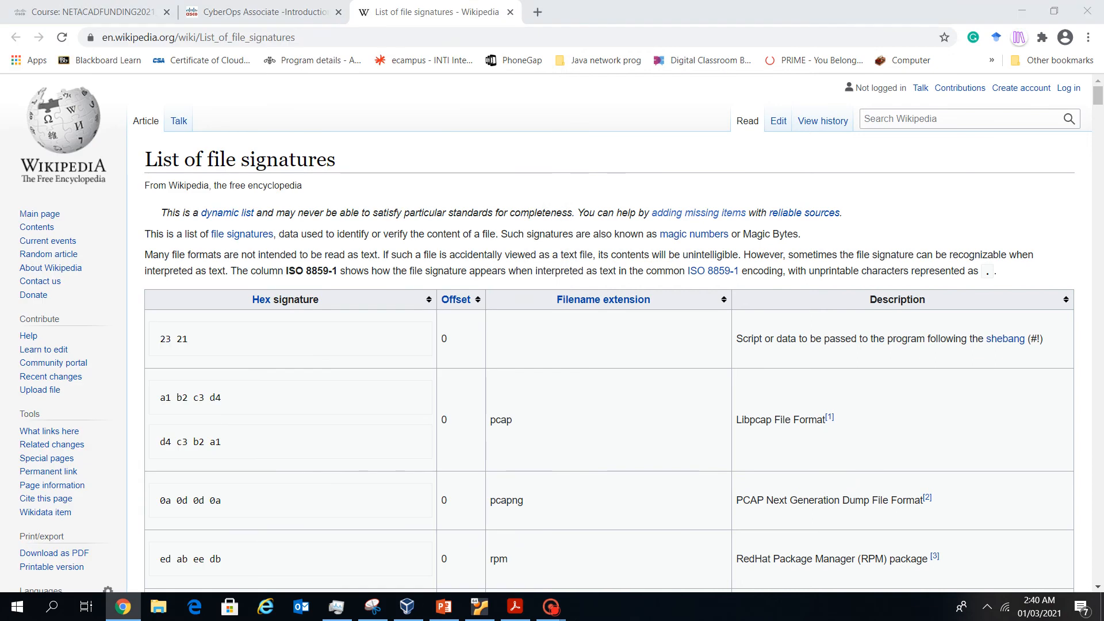
pyautogui.hotkey('alt', 'Tab')
pyautogui.hotkey('alt', 'Tab')
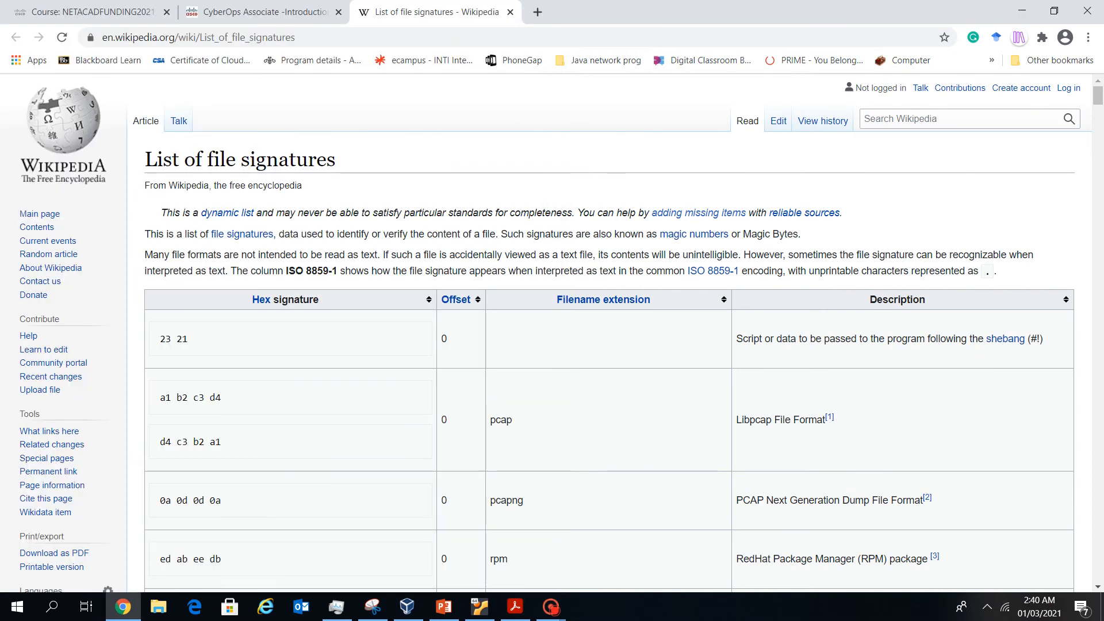
pyautogui.hotkey('ctrl', 'f')
pyautogui.write('CWS')
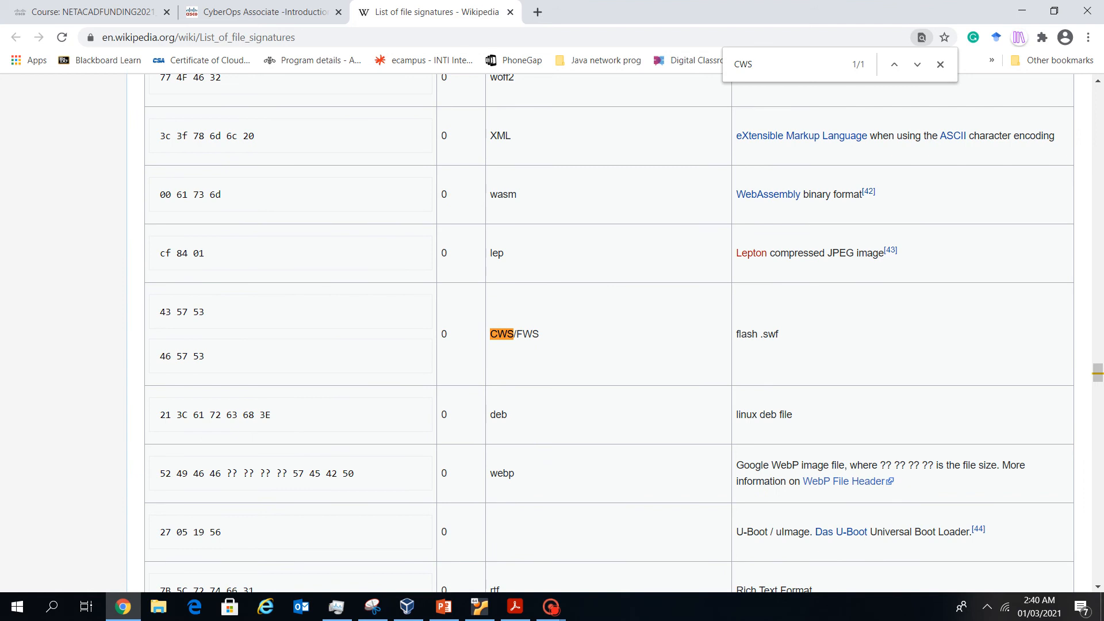
pyautogui.scroll(5, 610, 333)
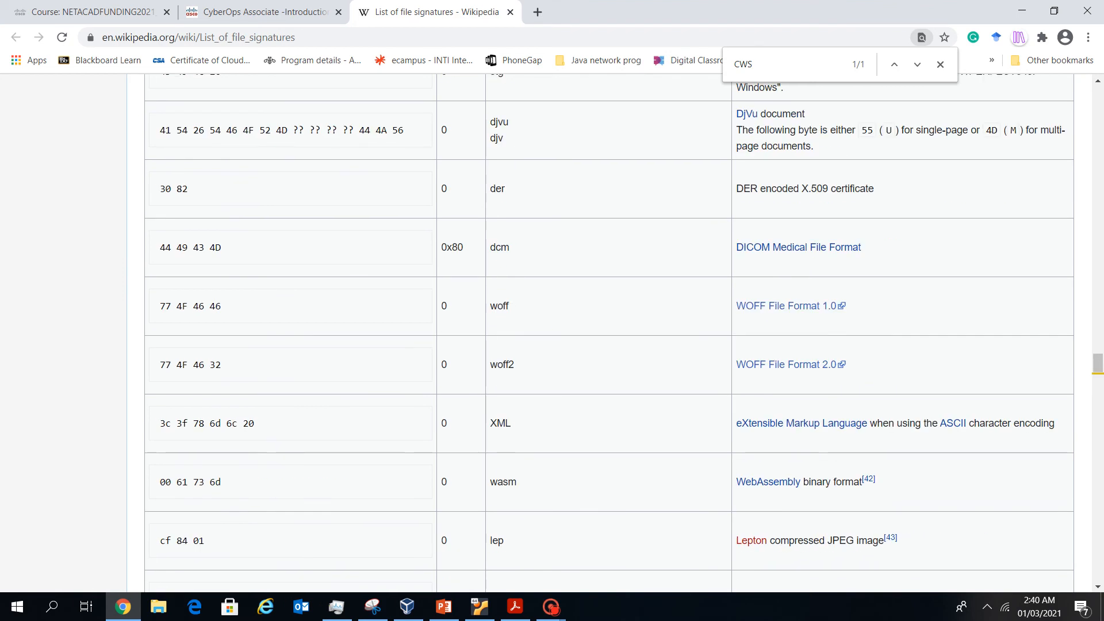
pyautogui.scroll(20, 609, 333)
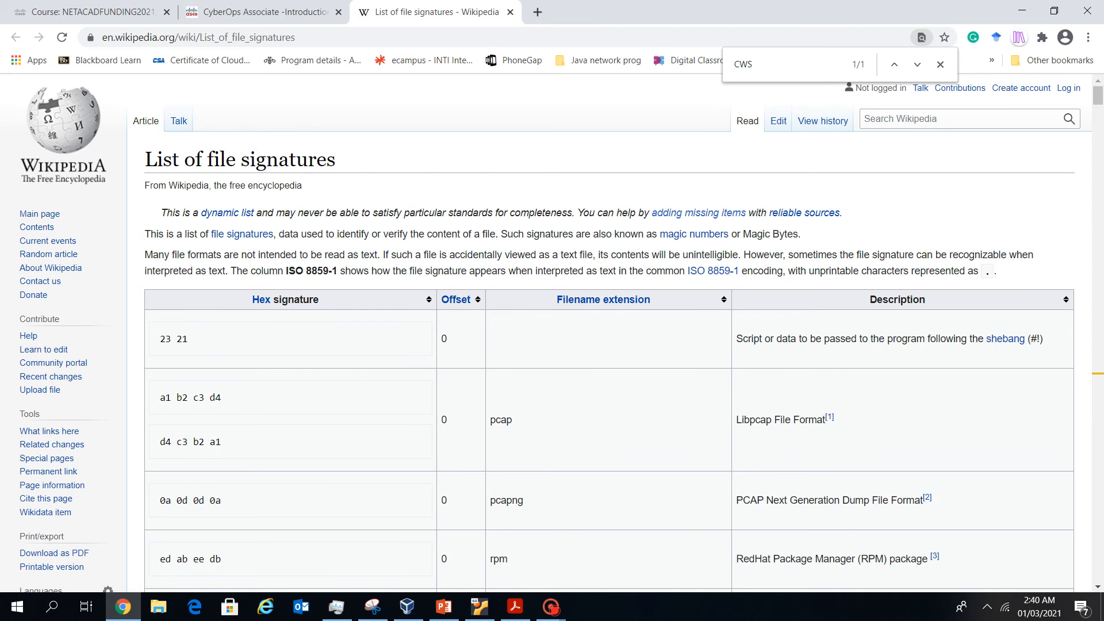
pyautogui.click(917, 64)
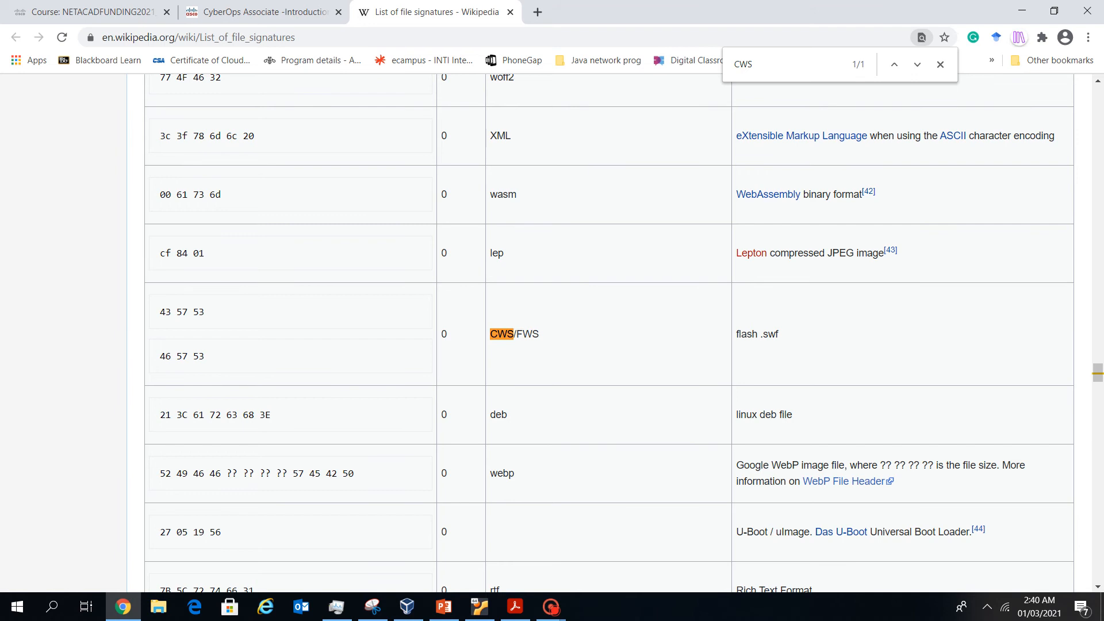
pyautogui.moveTo(780, 334); pyautogui.dragTo(736, 334)
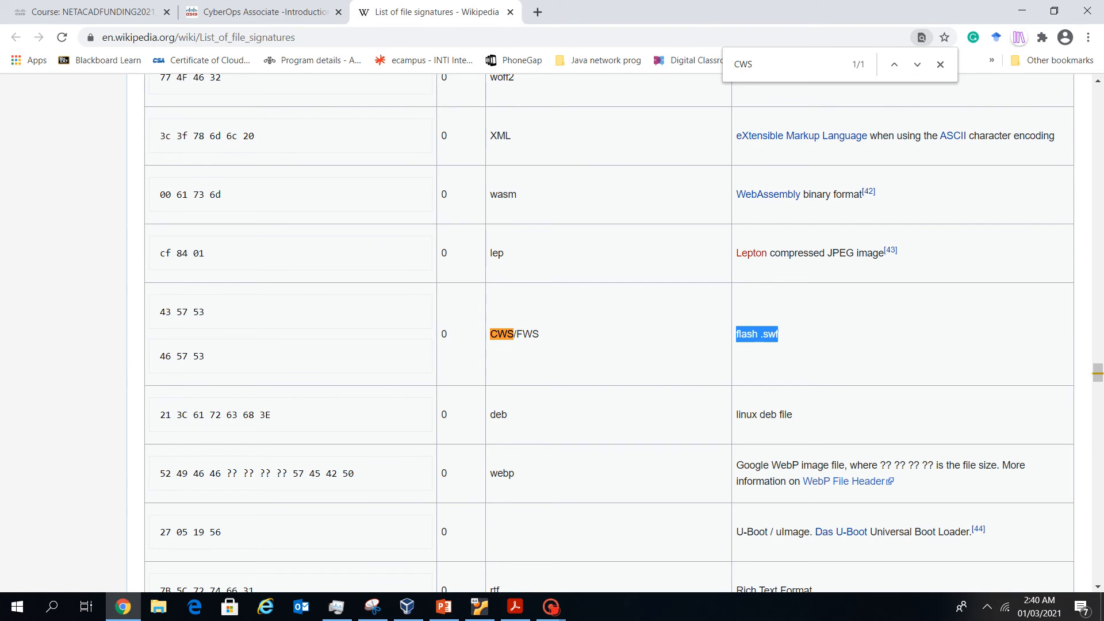
# Return through the lab worksheet to the Security Onion virtual machine
pyautogui.hotkey('alt', 'Tab')
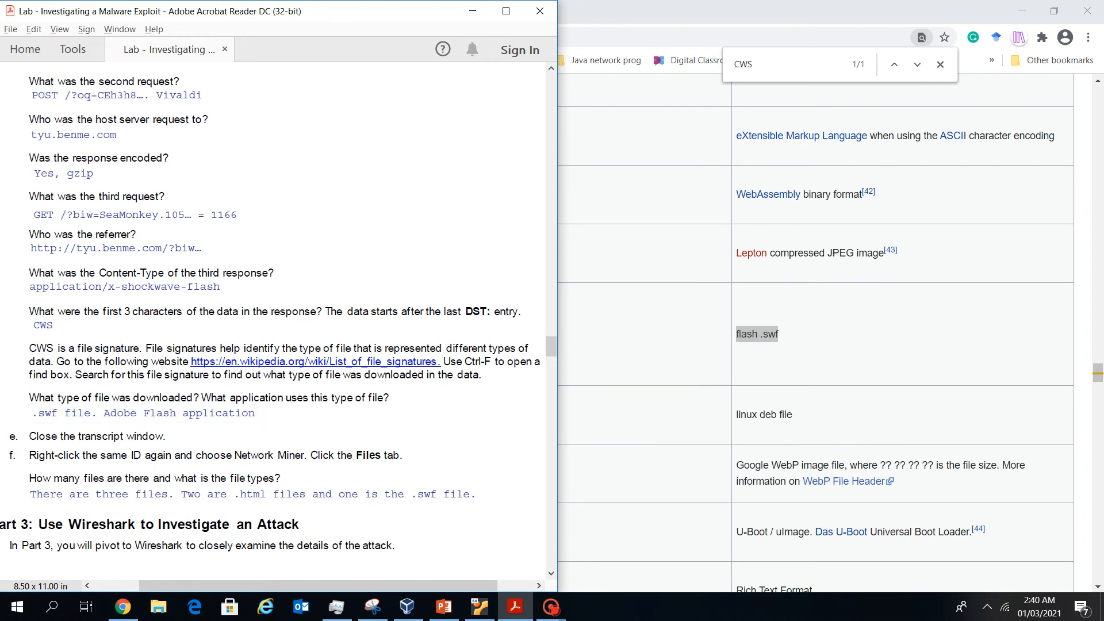
pyautogui.scroll(-2, 278, 309)
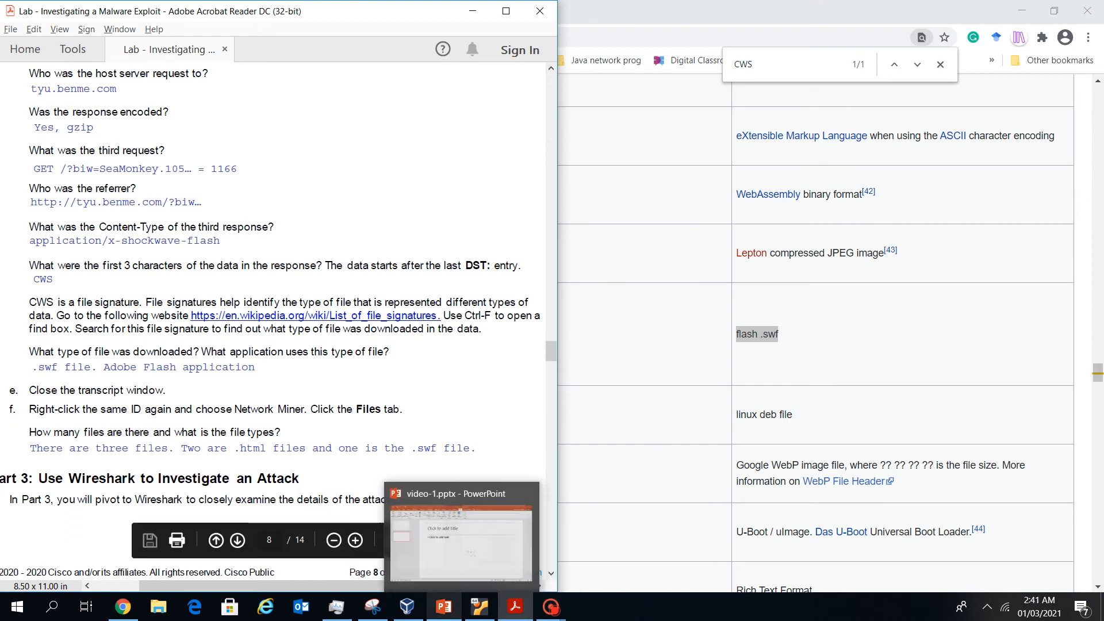
pyautogui.click(480, 607)
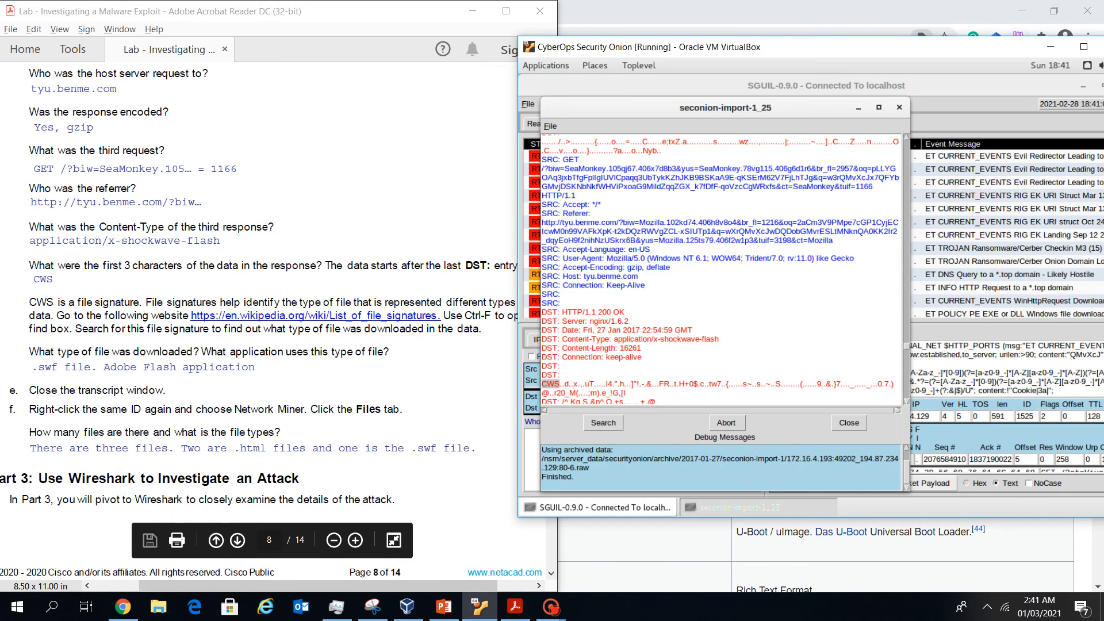
# Close the transcript and open alert 5.25's traffic in NetworkMiner
pyautogui.click(900, 107)
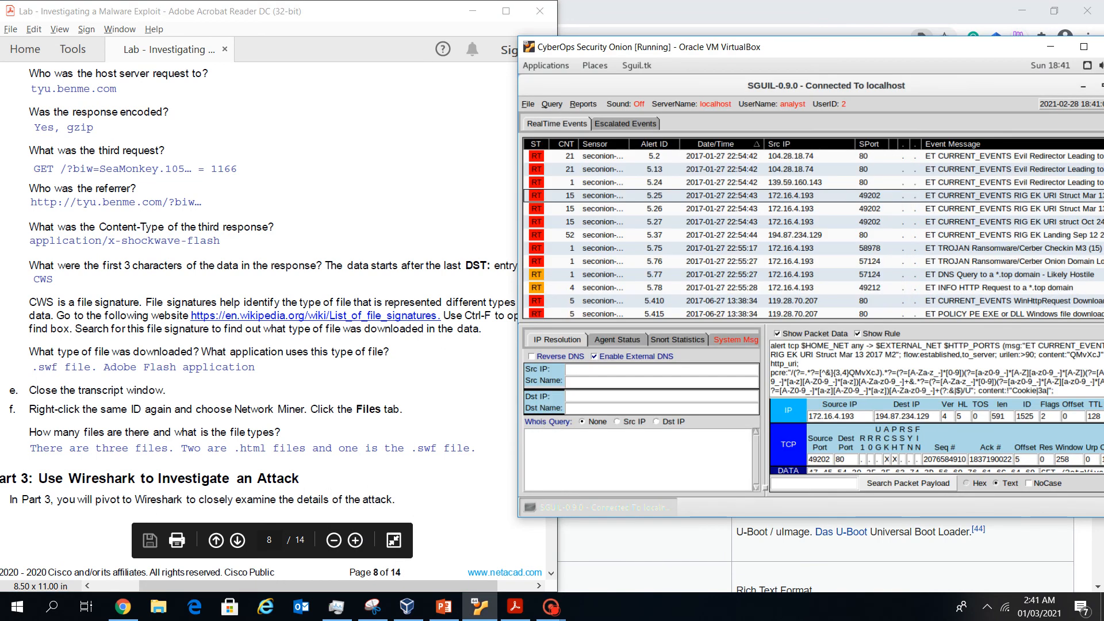
pyautogui.scroll(-2, 271, 322)
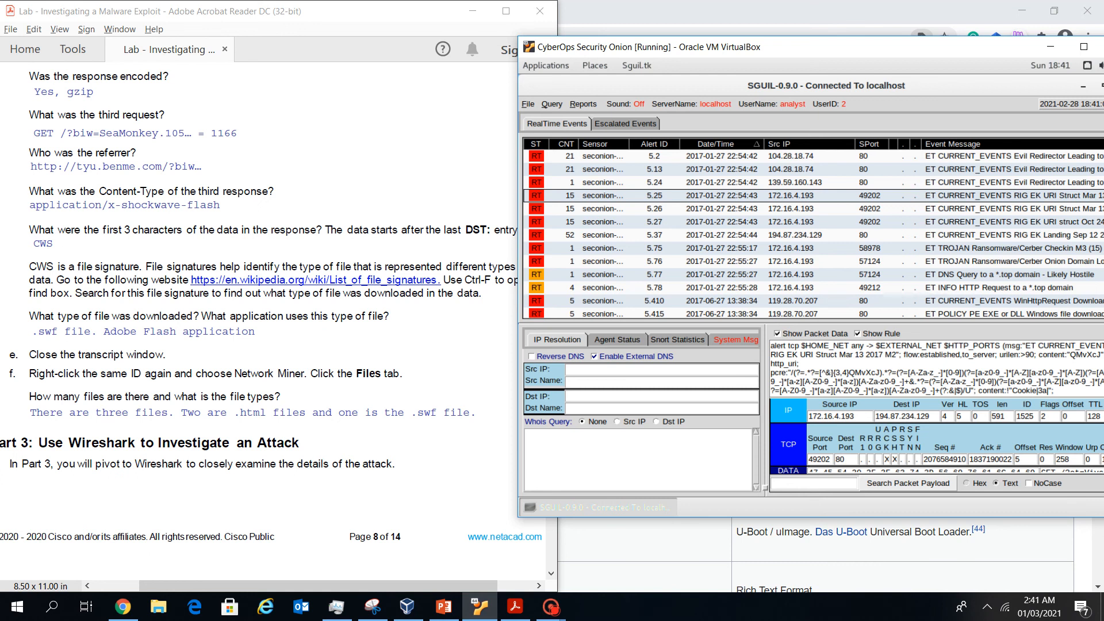
pyautogui.click(654, 196)
pyautogui.rightClick(630, 201)
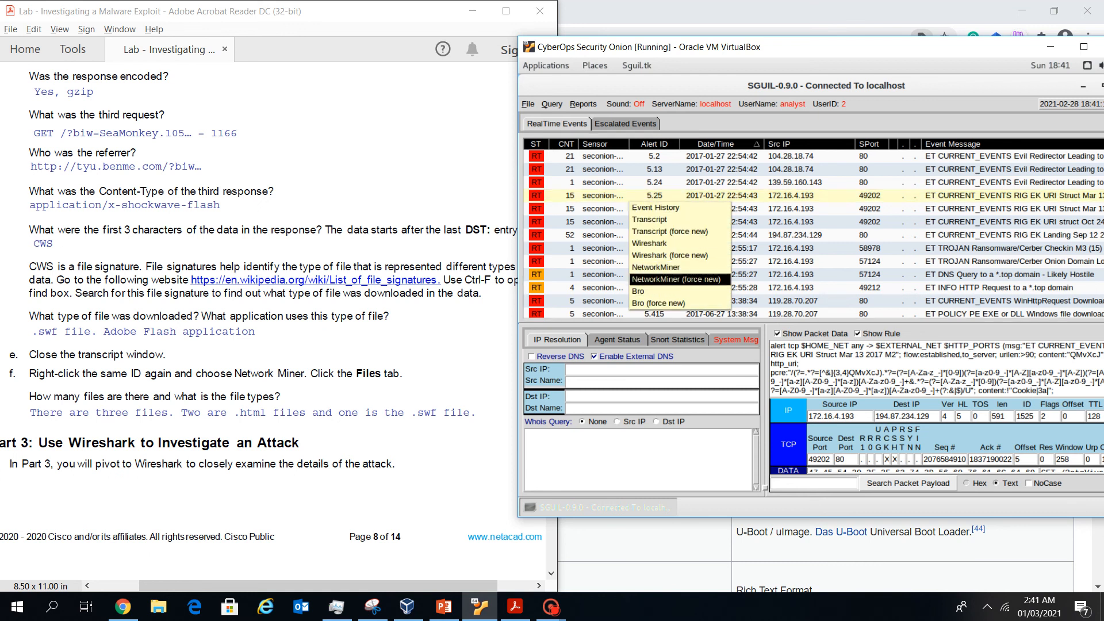
pyautogui.click(656, 268)
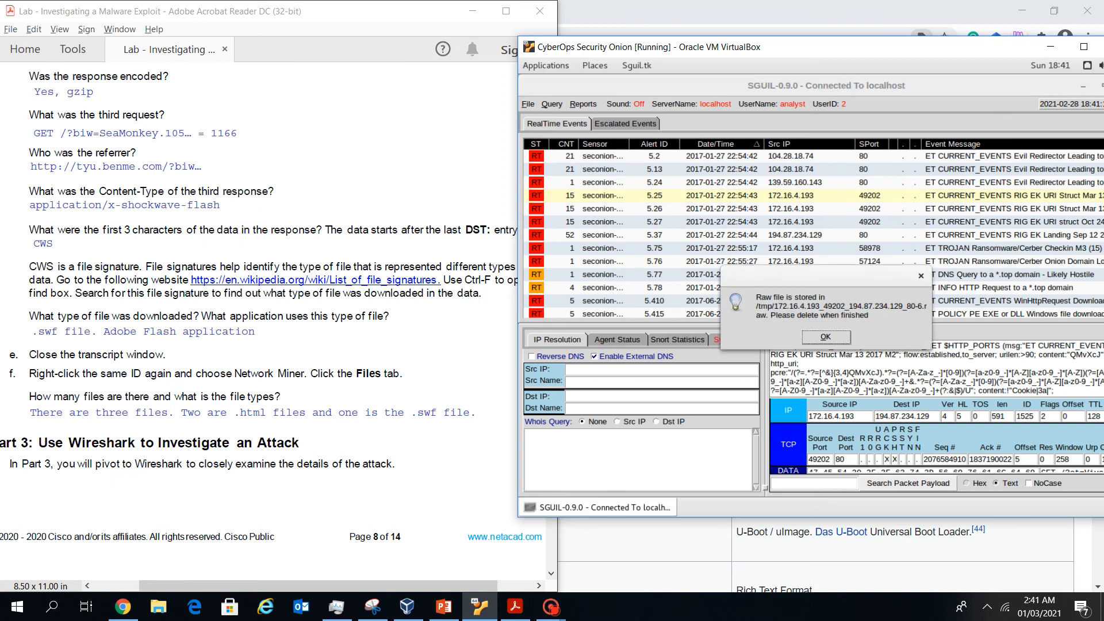
pyautogui.click(826, 336)
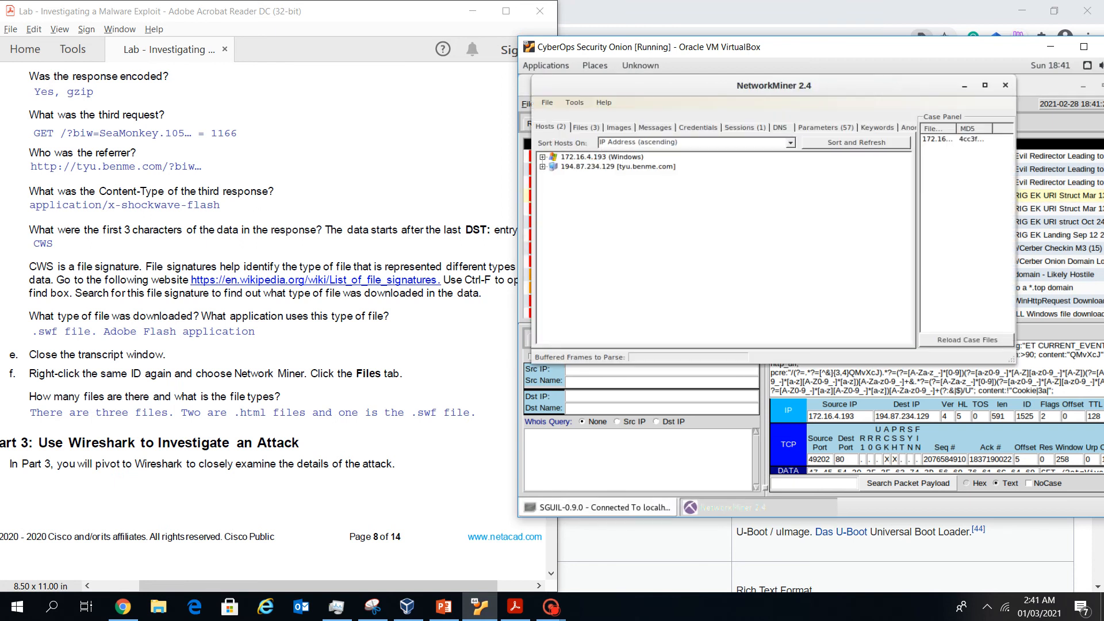
# Review the Files tab (two .html, one .swf), then close NetworkMiner
pyautogui.click(586, 127)
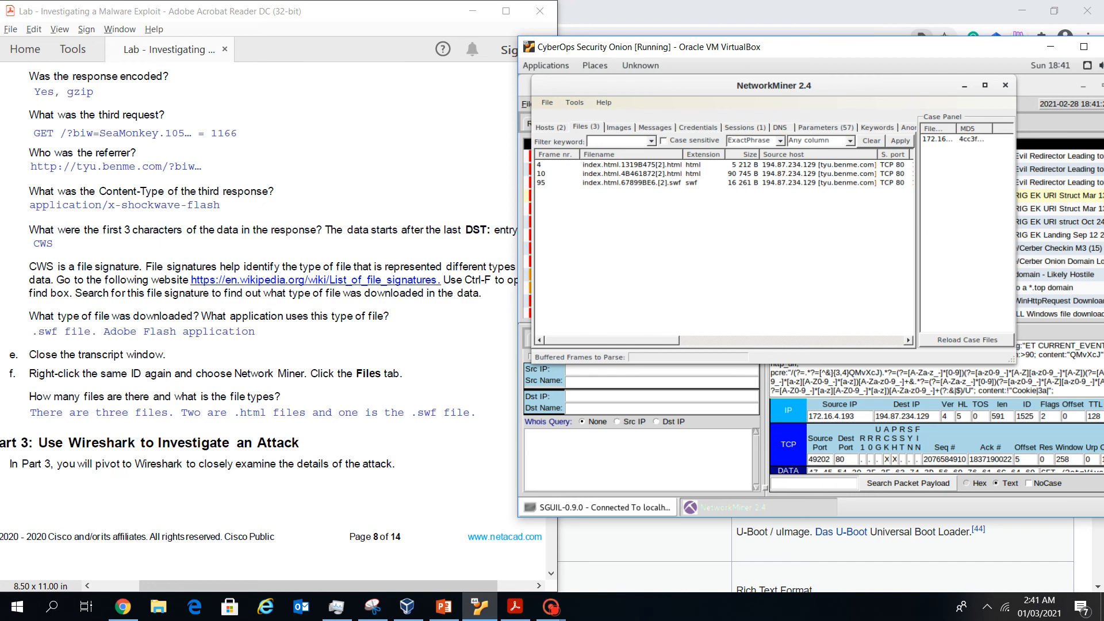
pyautogui.click(253, 412)
pyautogui.click(1006, 85)
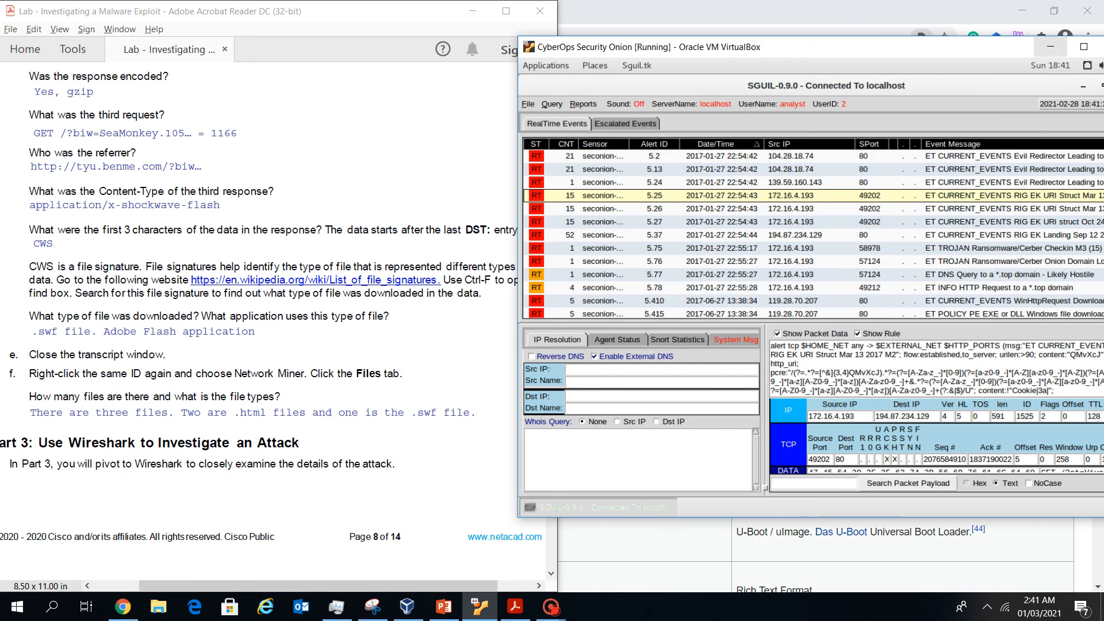
pyautogui.moveTo(920, 47); pyautogui.dragTo(831, 49)
# Pivot Sguil's Evil Redirector alert 5.2 into Wireshark
pyautogui.click(993, 87)
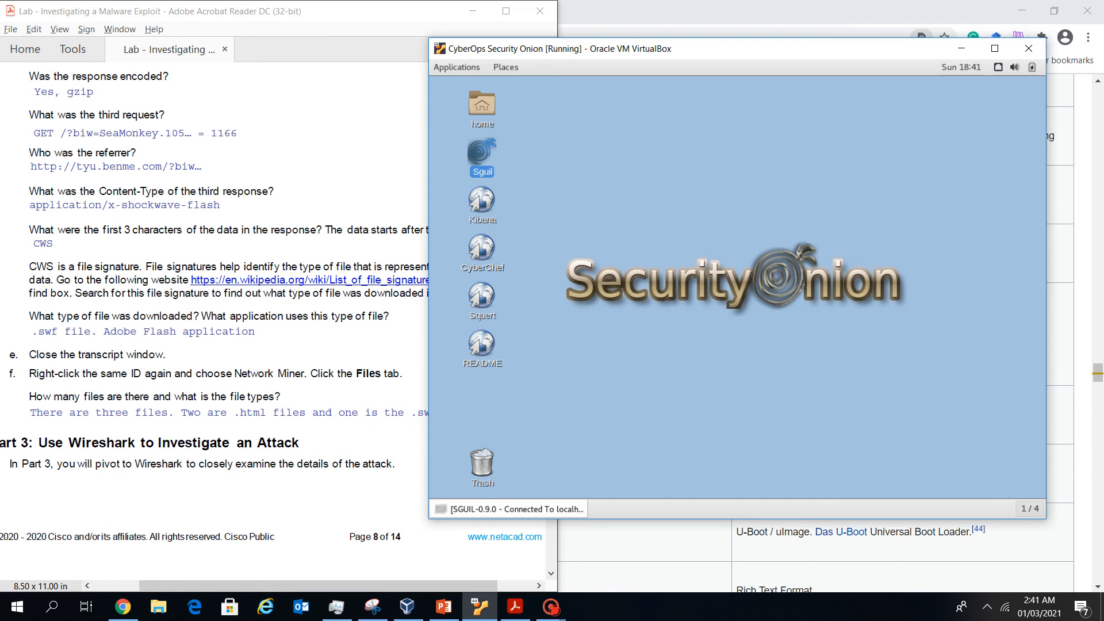
pyautogui.click(509, 509)
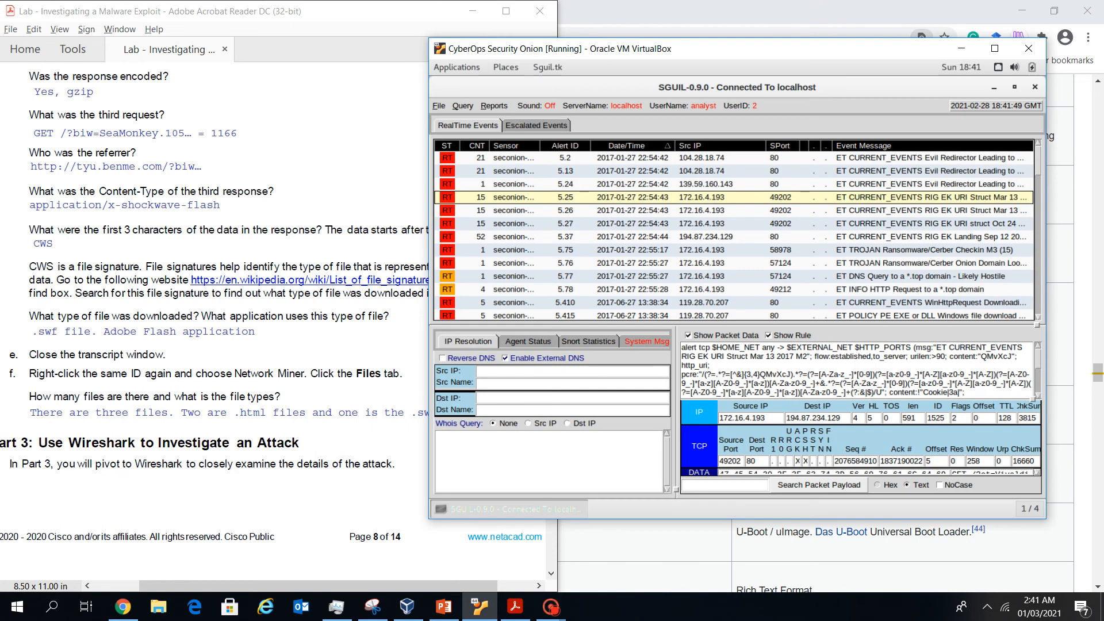
pyautogui.moveTo(690, 49); pyautogui.dragTo(807, 45)
pyautogui.scroll(-1, 120, 382)
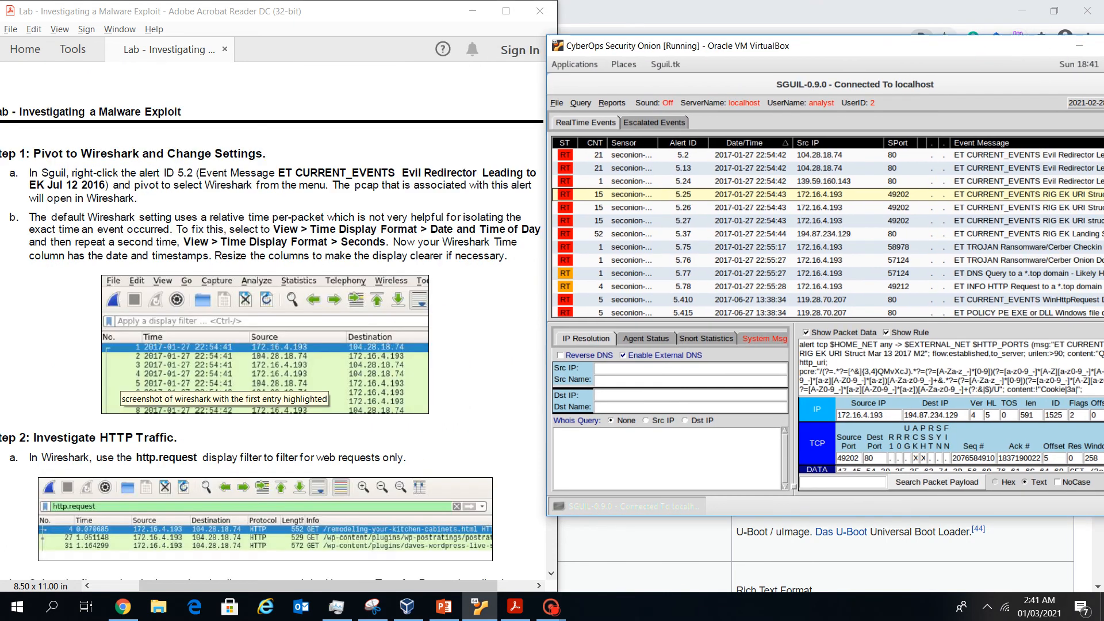
pyautogui.scroll(1, 121, 381)
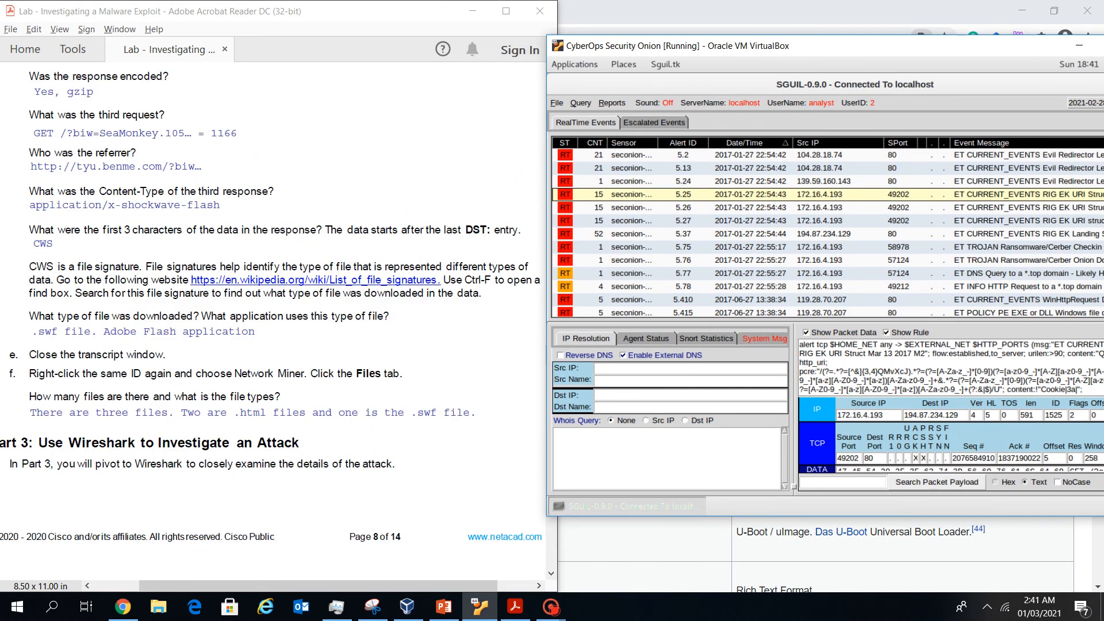
pyautogui.scroll(-1, 121, 382)
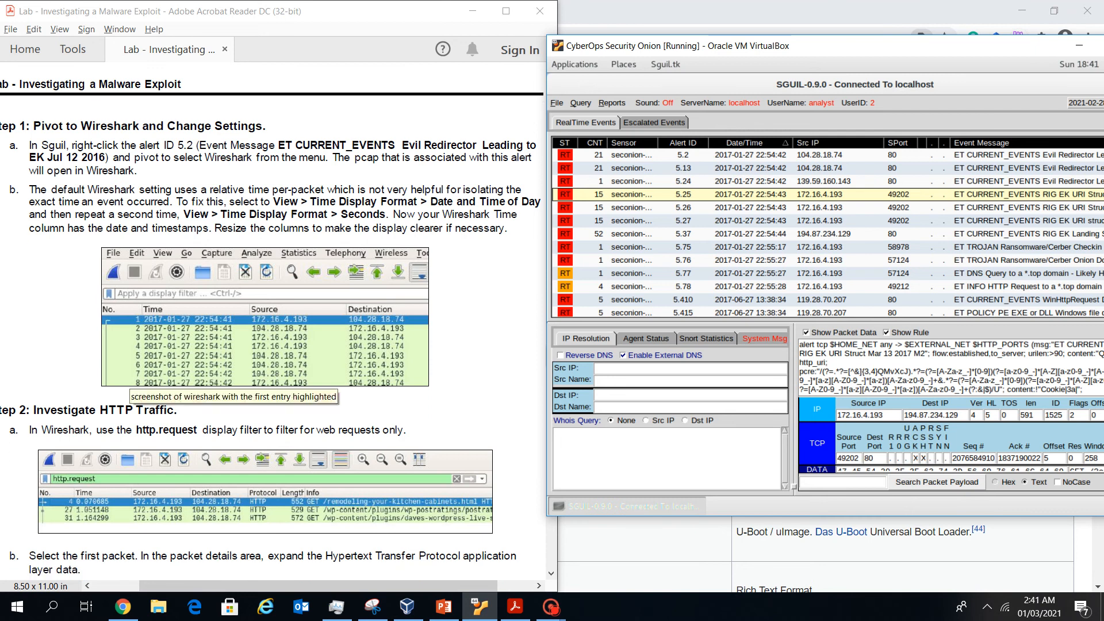
pyautogui.rightClick(683, 156)
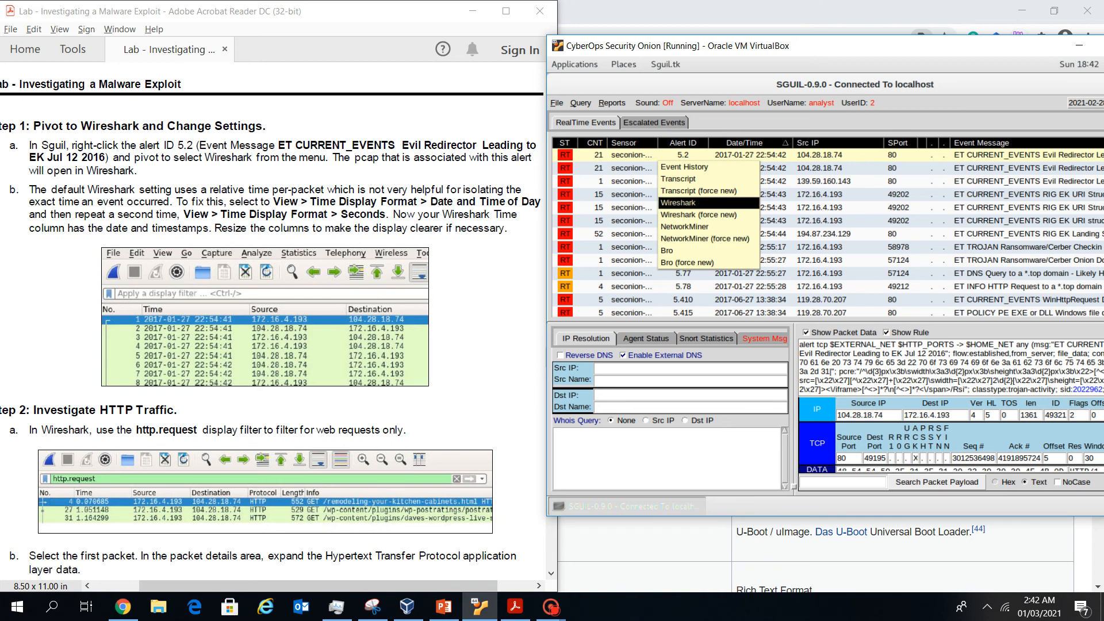
pyautogui.click(678, 203)
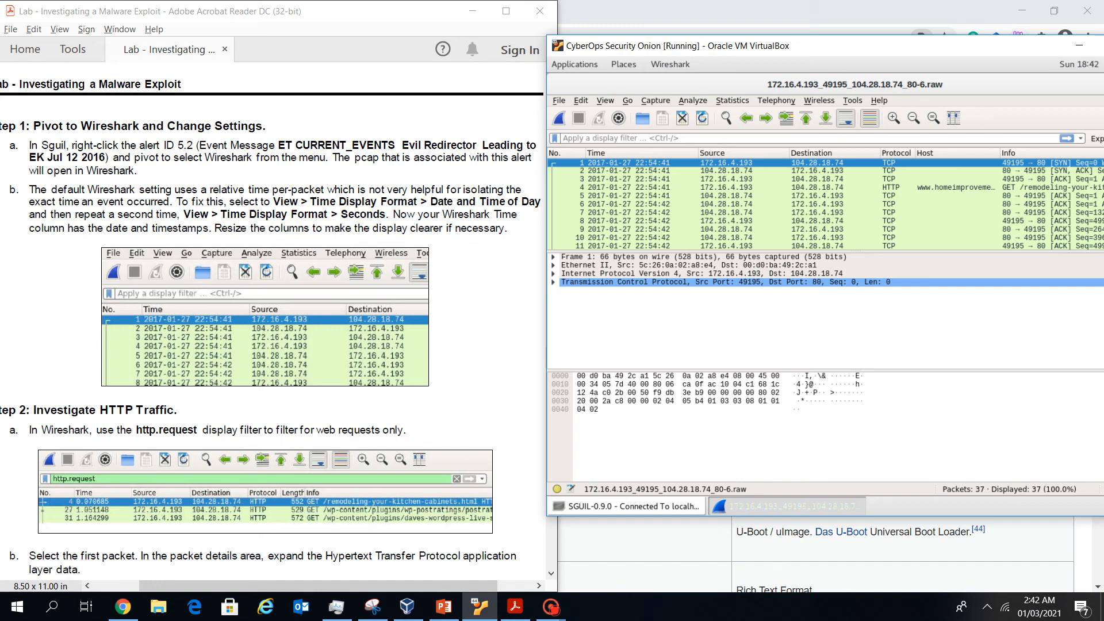
# Set Wireshark's Time Display Format to Date and Time of Day, then recheck the View settings
pyautogui.click(605, 100)
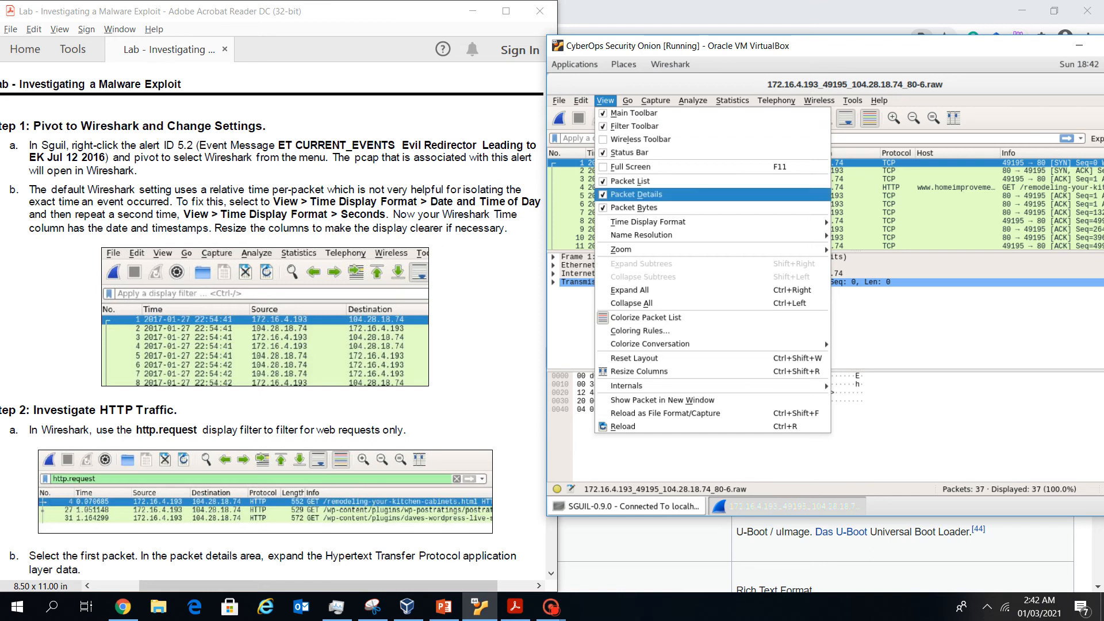
pyautogui.moveTo(648, 222)
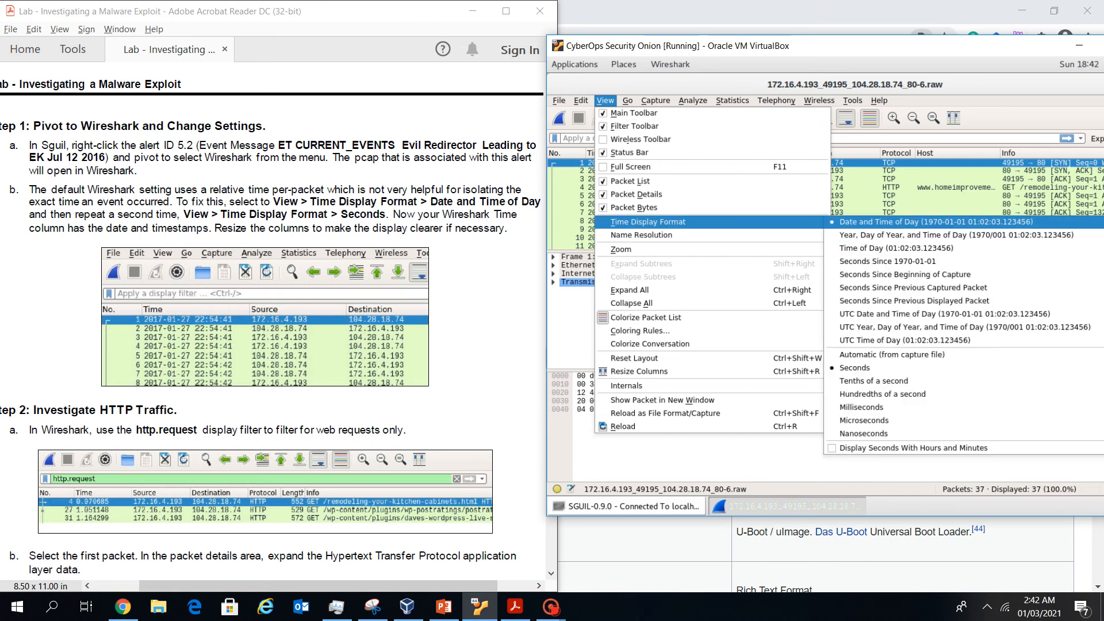
pyautogui.click(932, 222)
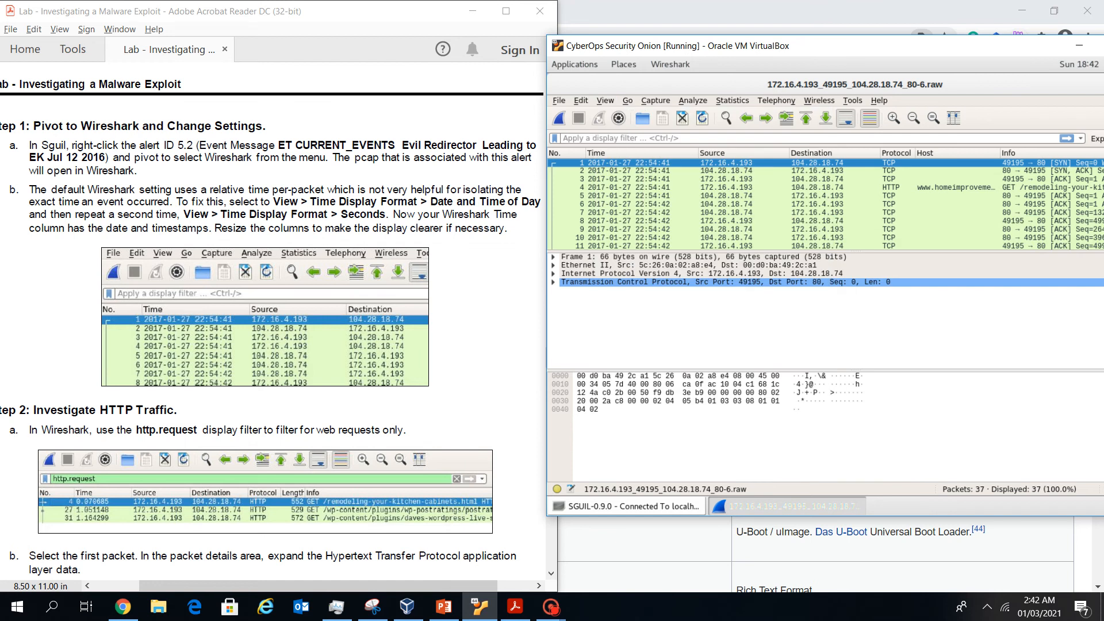
pyautogui.click(605, 100)
pyautogui.moveTo(641, 235)
# Apply the http.request display filter, leaving 3 of 37 packets
pyautogui.write('http.t')
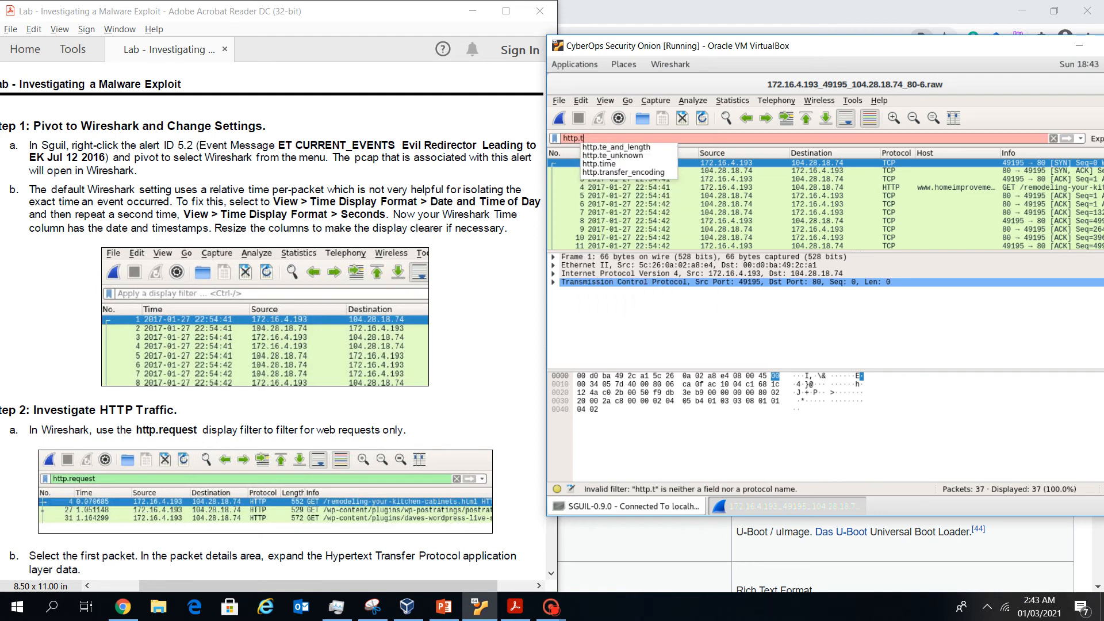
pyautogui.press('BackSpace')
pyautogui.write('re')
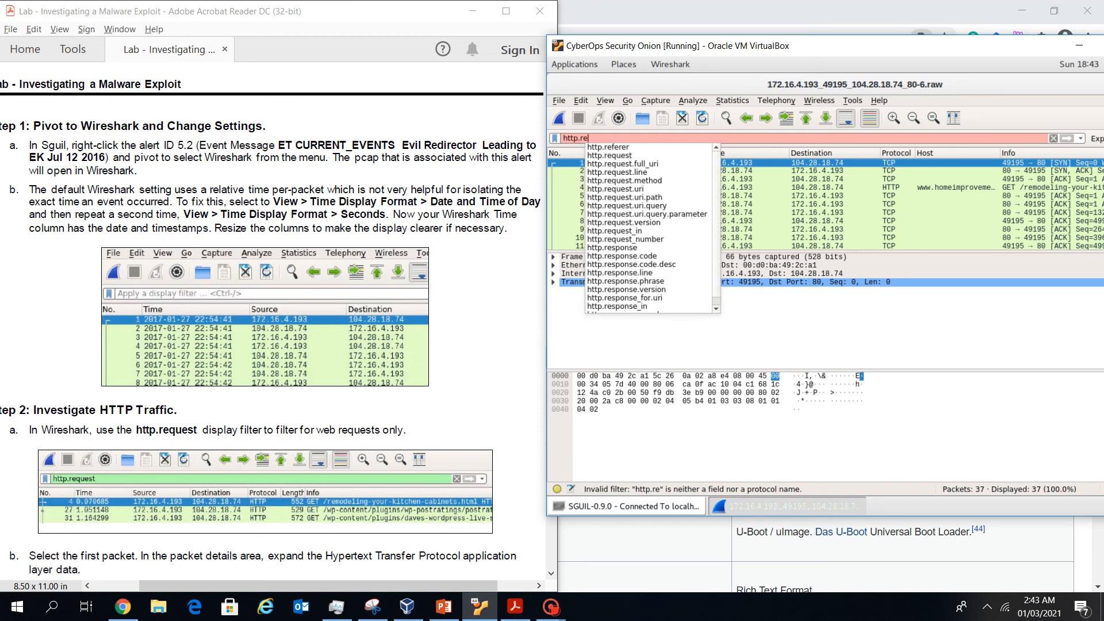
pyautogui.press('Down')
pyautogui.press('Down')
pyautogui.press('Return')
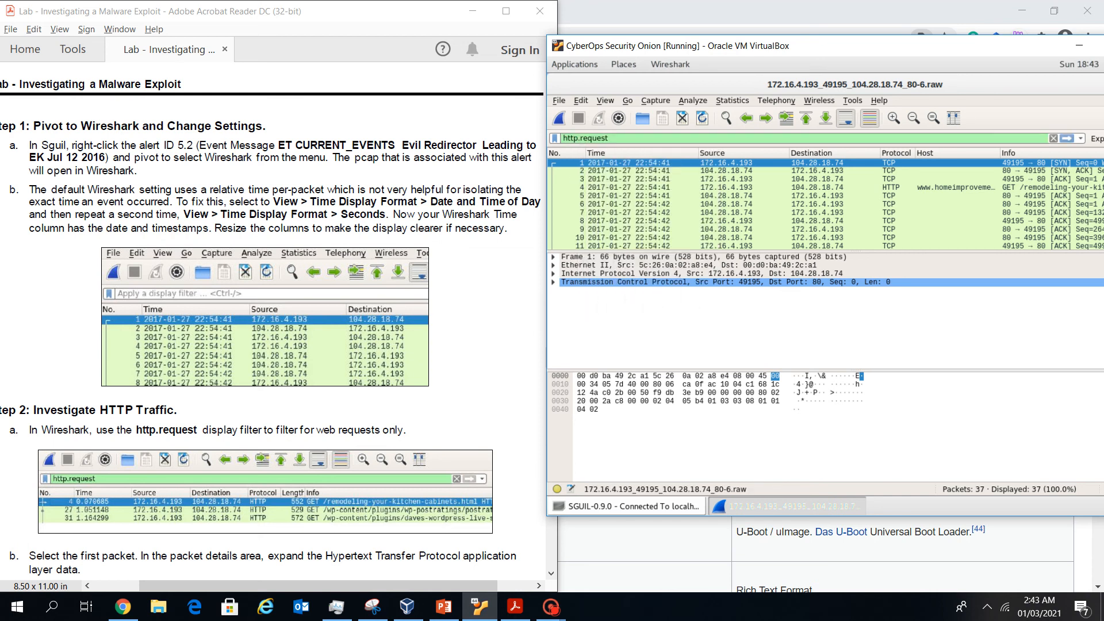
pyautogui.press('Return')
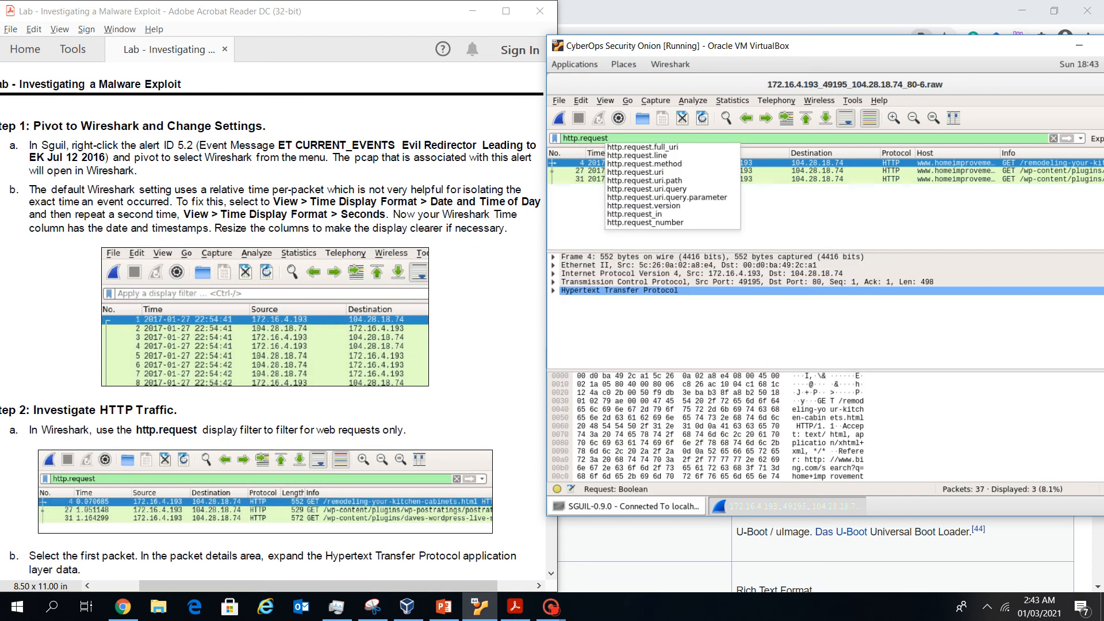
pyautogui.press('Escape')
pyautogui.scroll(-5, 271, 322)
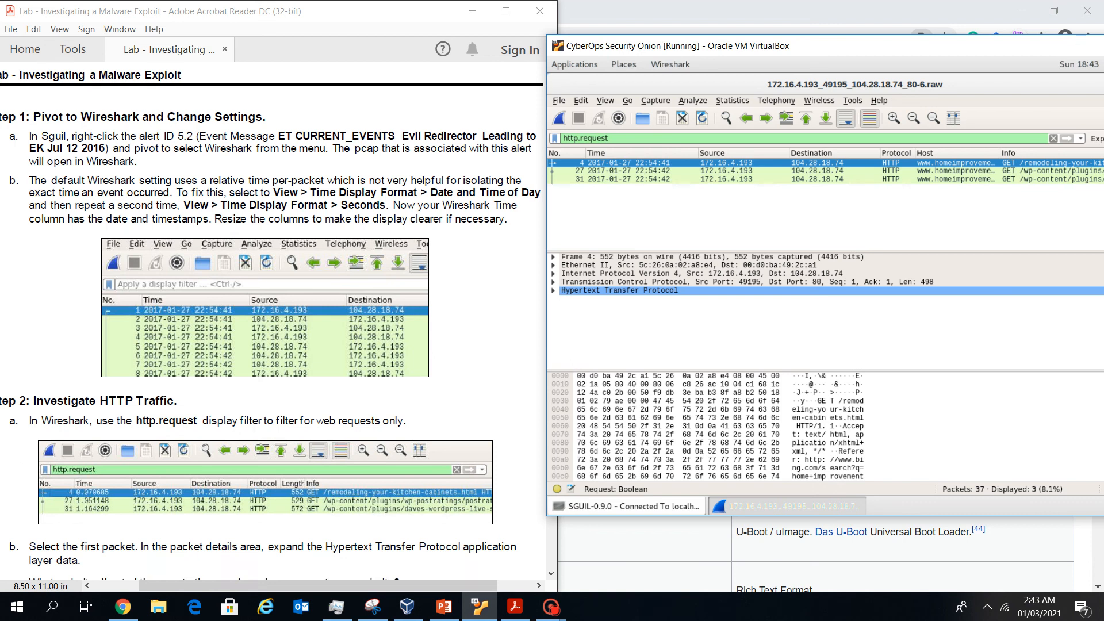
pyautogui.scroll(-3, 271, 322)
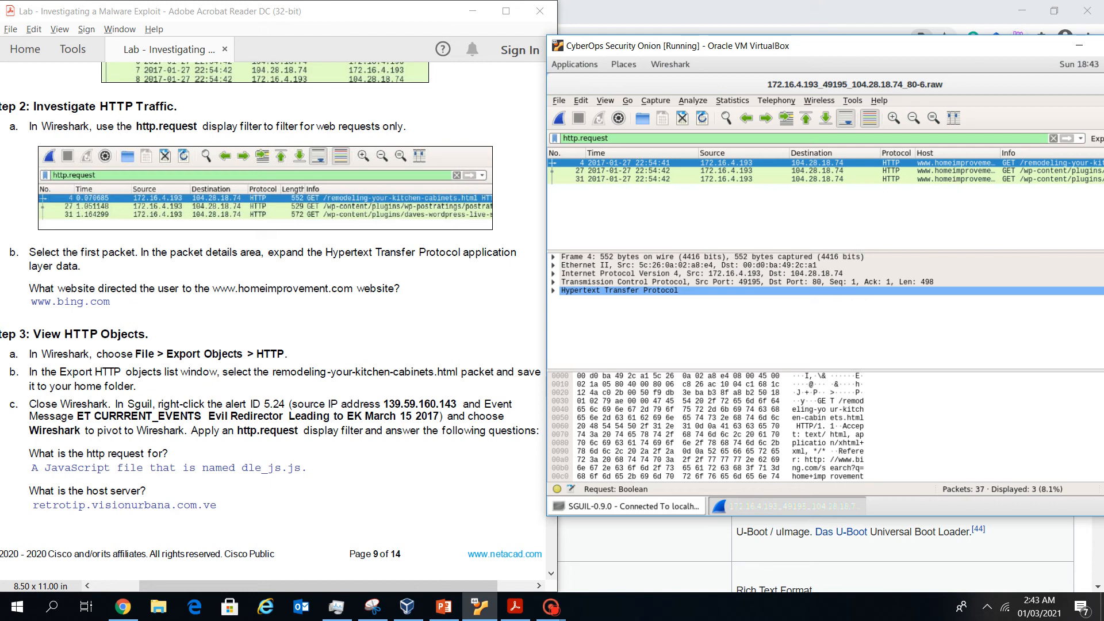
# Expand frame 4's HTTP details and inspect its Bing search Referer header
pyautogui.click(554, 291)
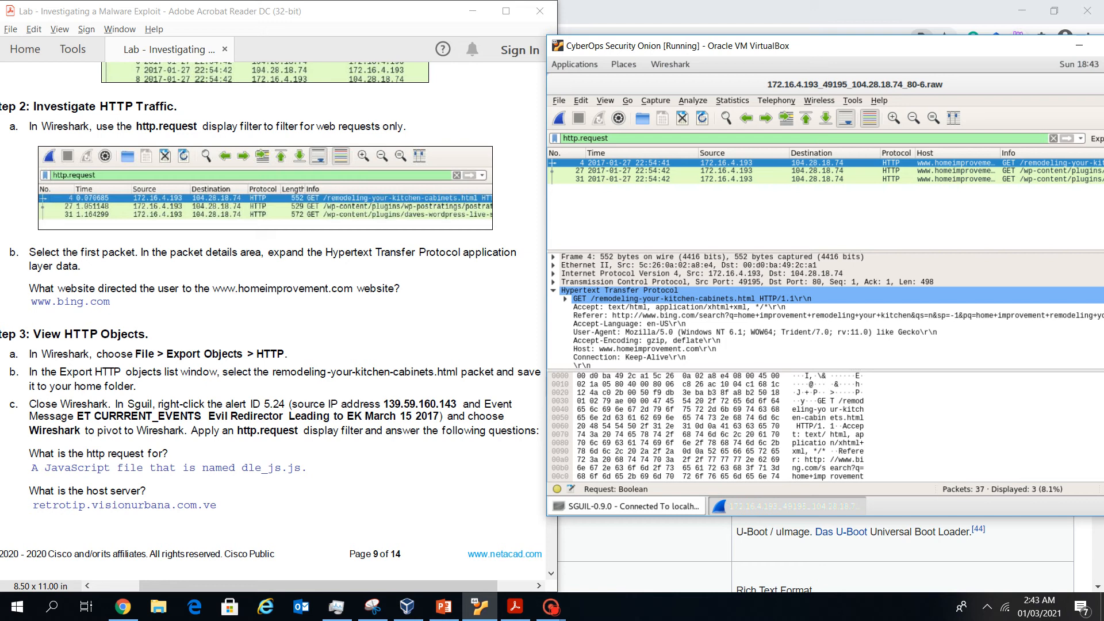
pyautogui.click(684, 316)
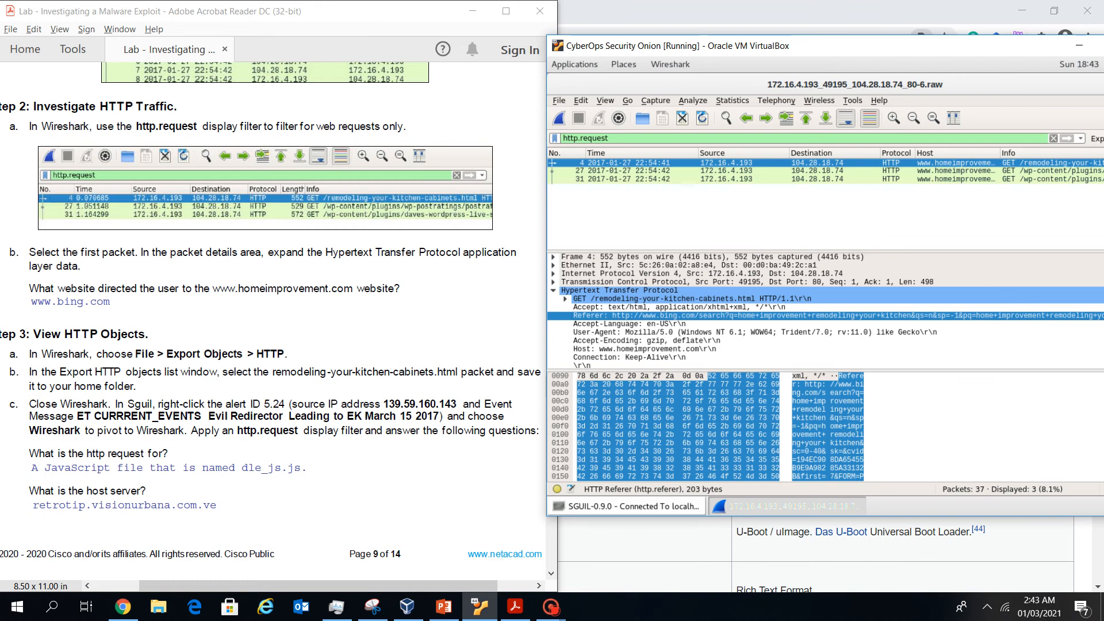
pyautogui.scroll(-10, 237, 314)
pyautogui.scroll(8, 238, 314)
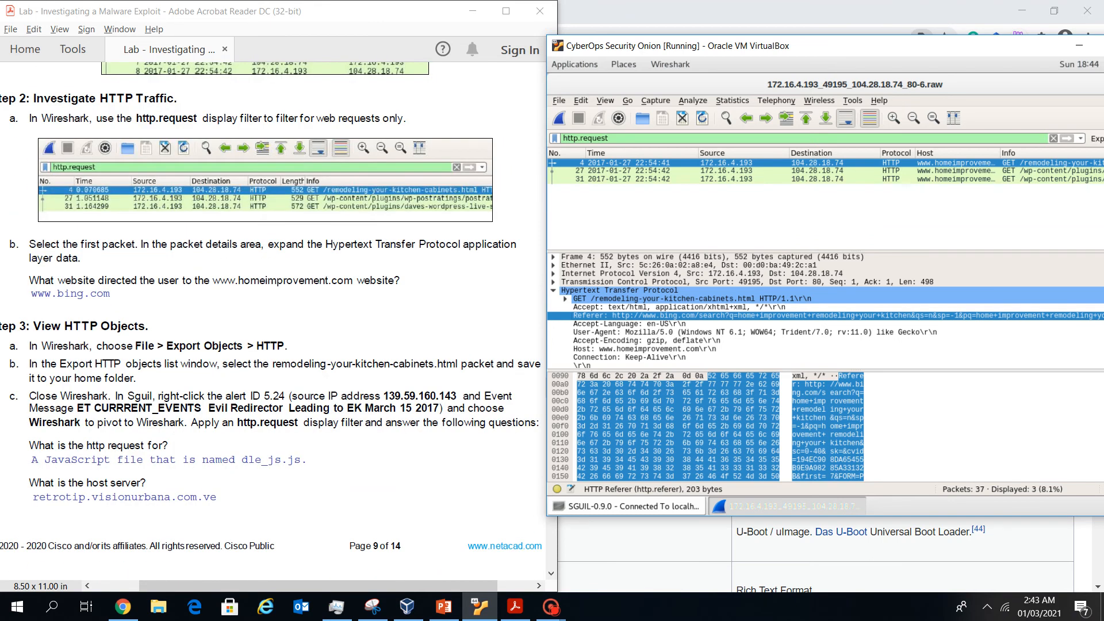
pyautogui.scroll(-8, 237, 313)
pyautogui.scroll(7, 237, 313)
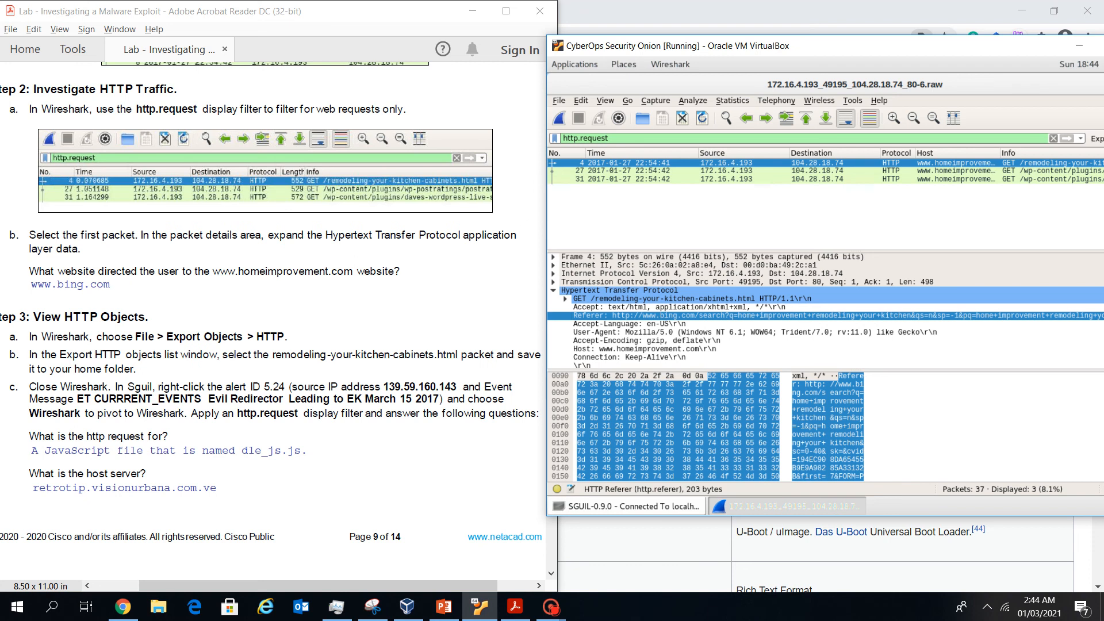
# Export the HTTP object remodeling-your-kitchen-cabinets.html to the home folder, replacing the existing file
pyautogui.click(559, 100)
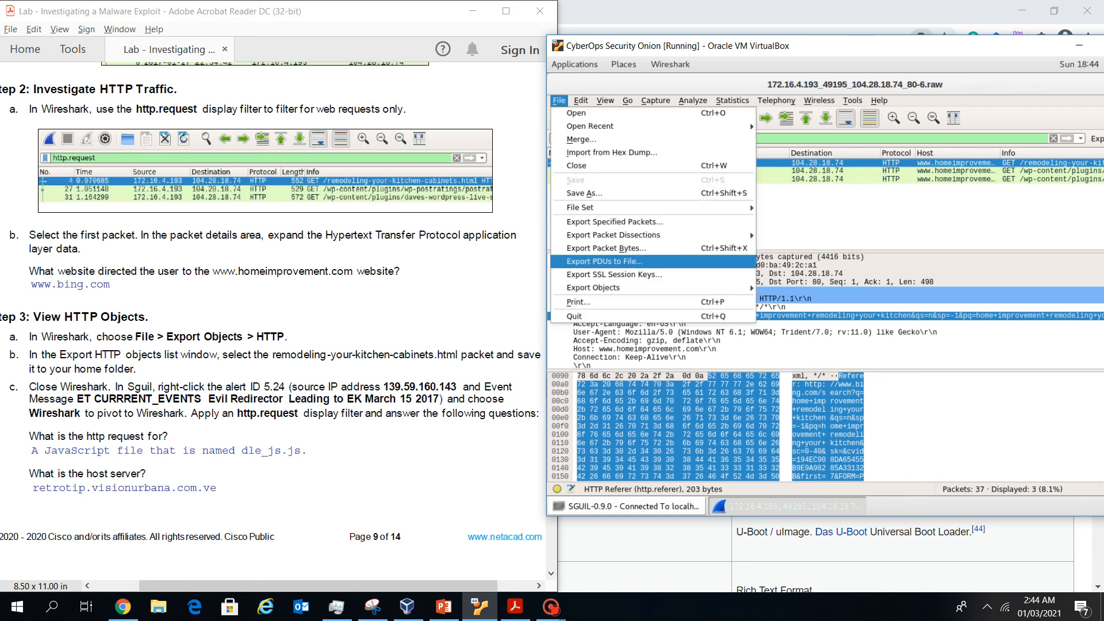
pyautogui.moveTo(593, 287)
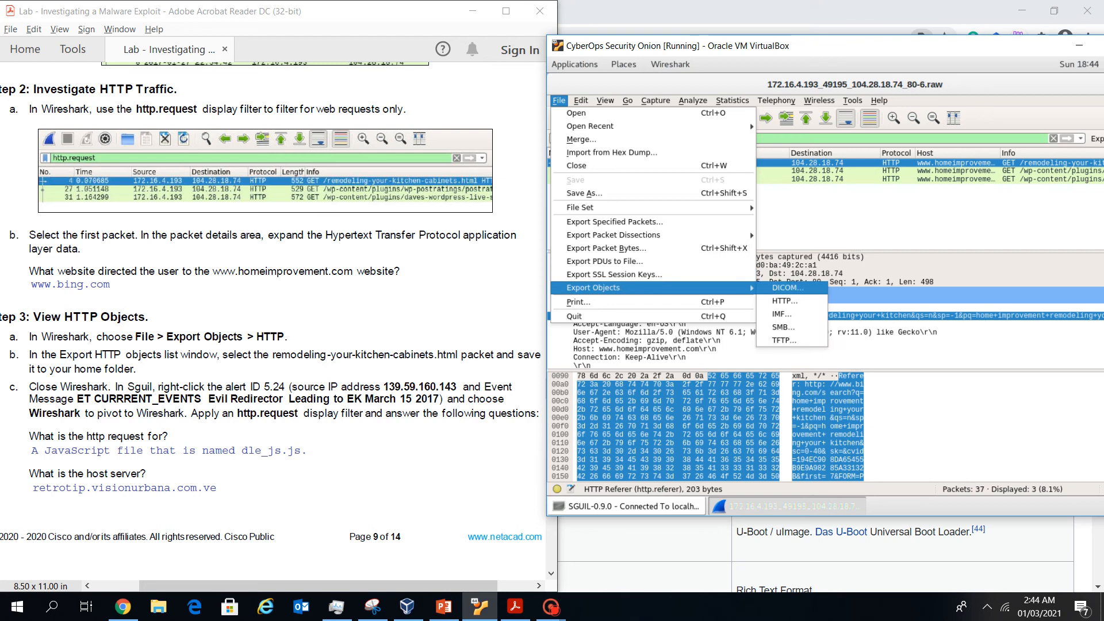
pyautogui.click(785, 301)
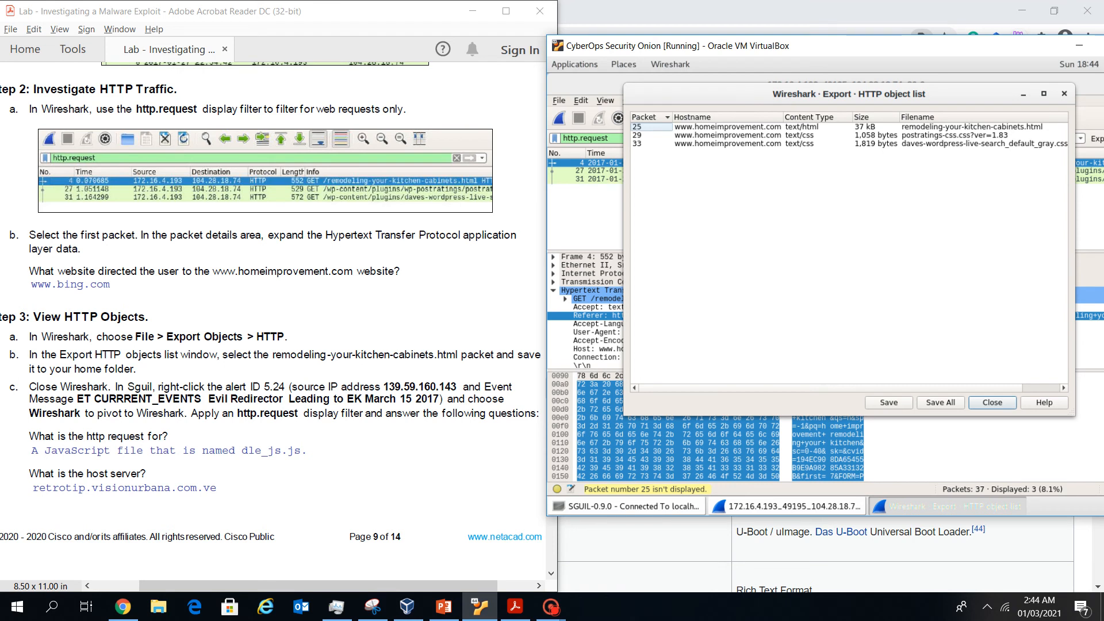
pyautogui.click(971, 127)
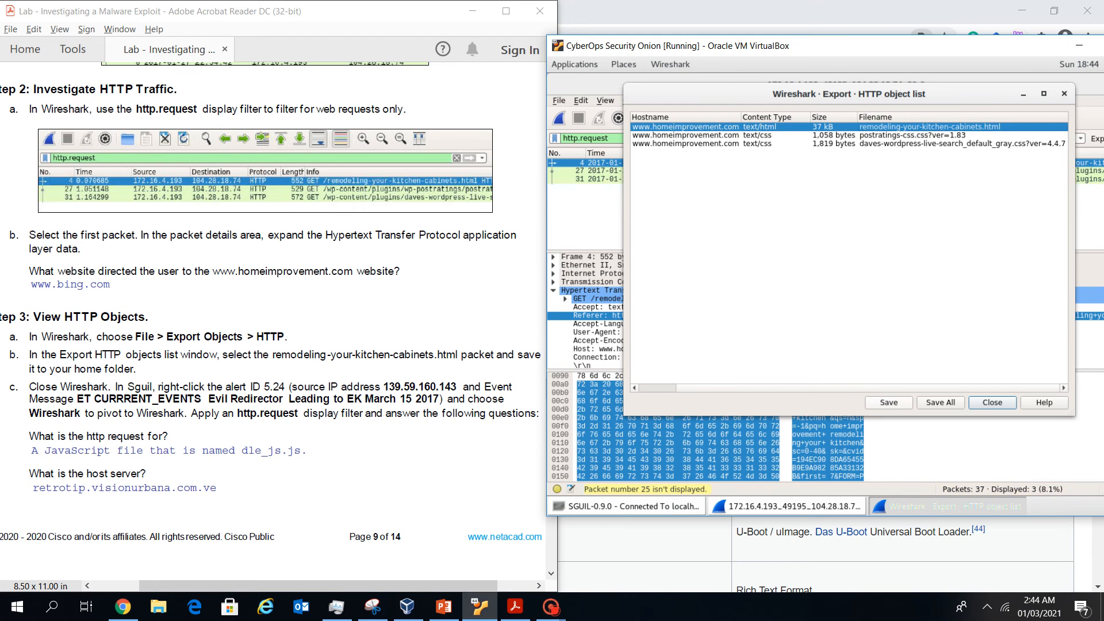
pyautogui.click(888, 402)
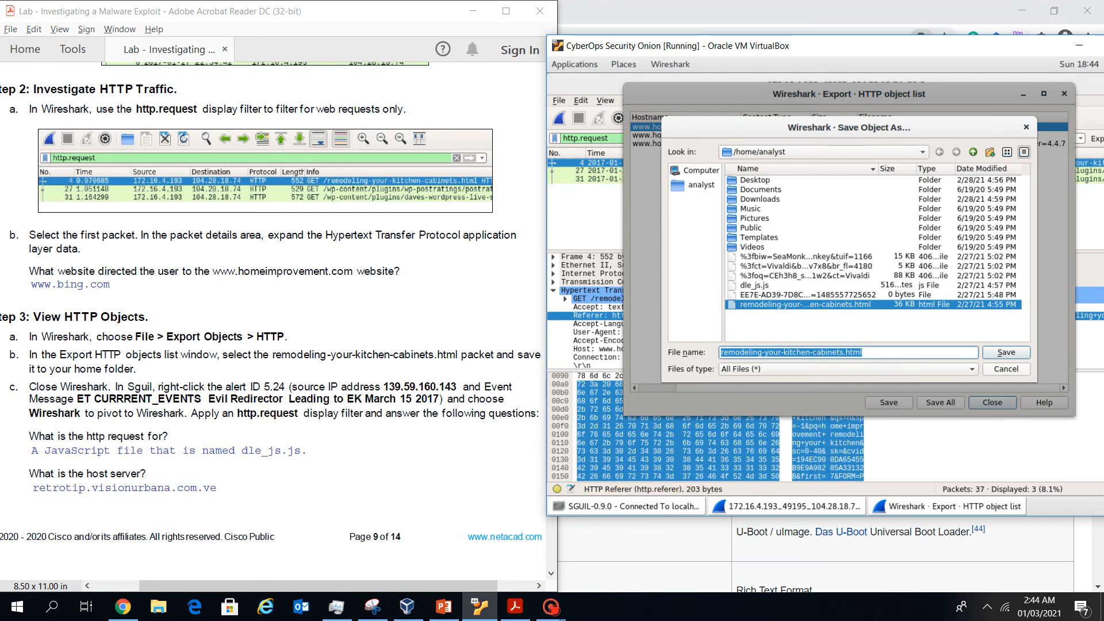
pyautogui.press('Return')
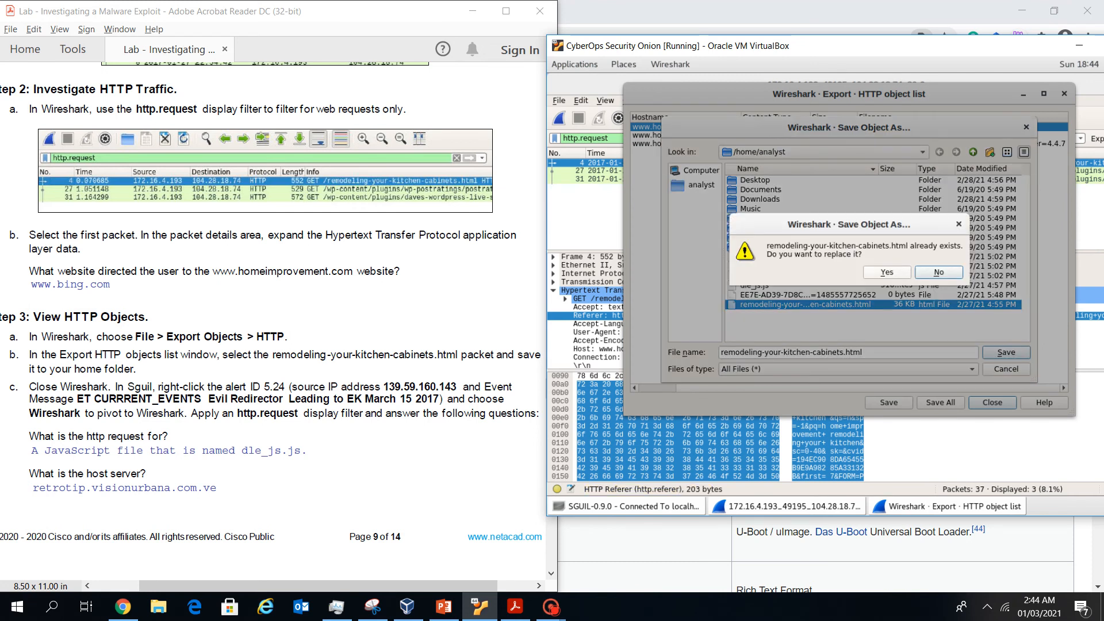
pyautogui.click(887, 273)
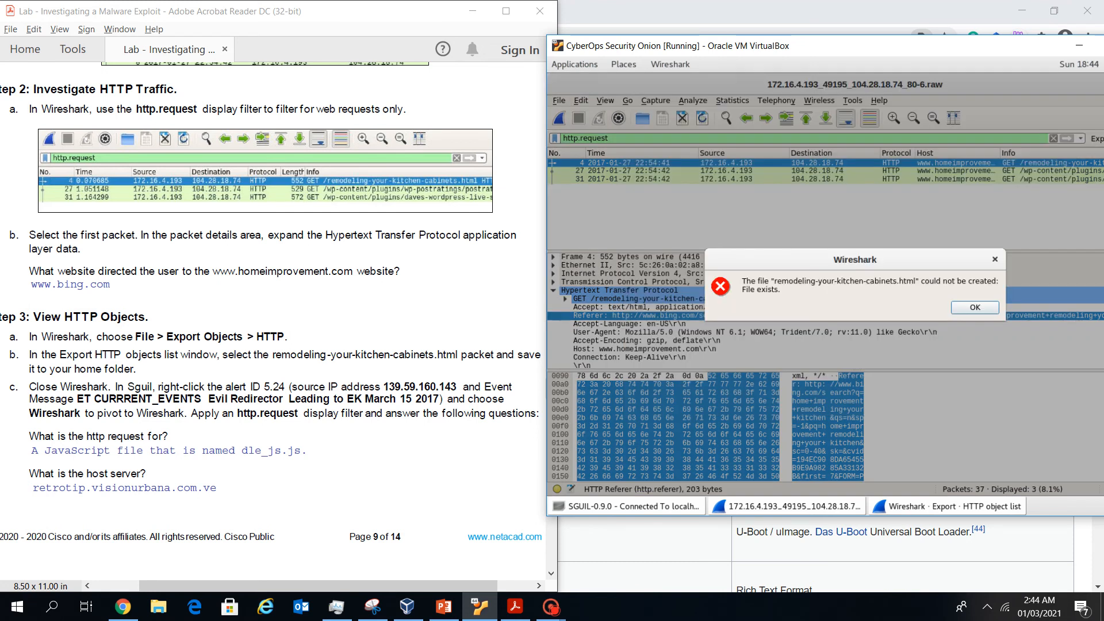
pyautogui.press('Return')
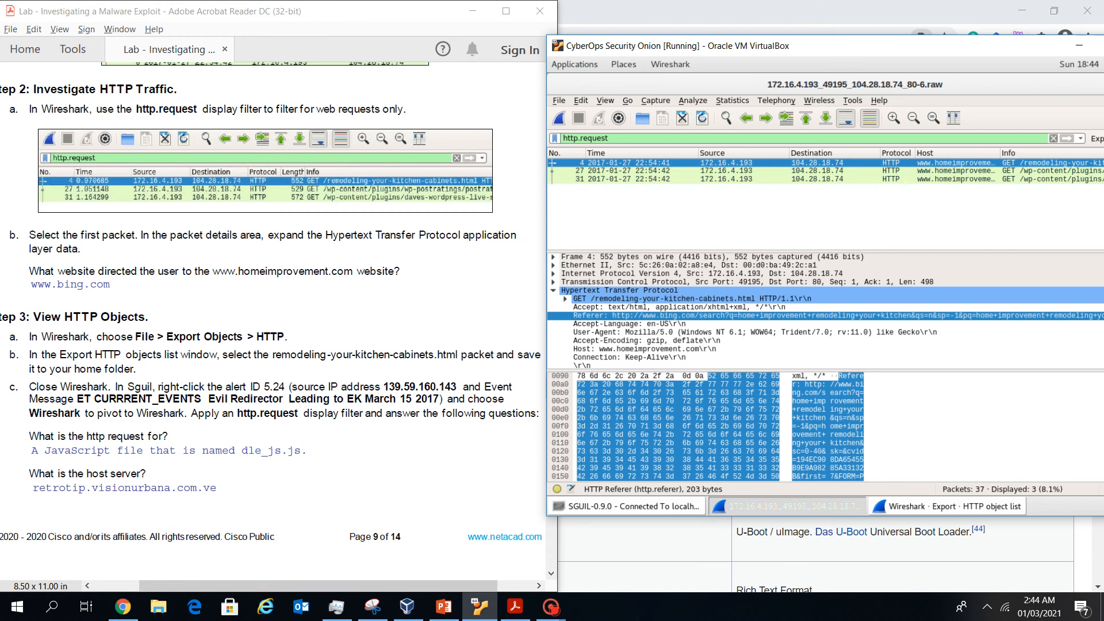
# Close Wireshark and acknowledge Sguil's raw file location notice
pyautogui.moveTo(943, 46); pyautogui.dragTo(860, 43)
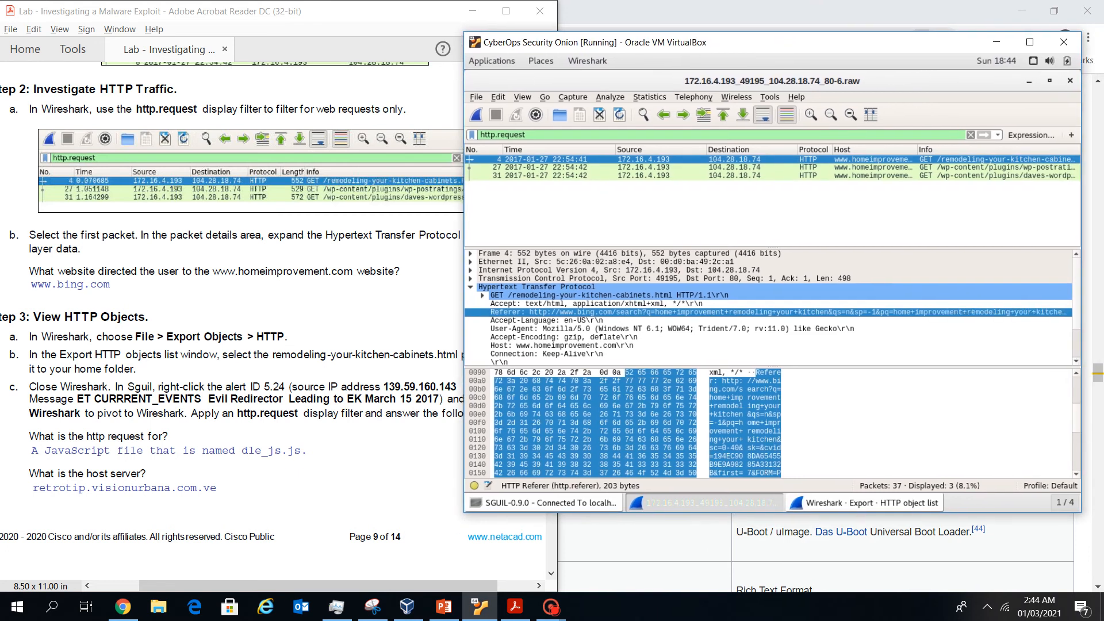
pyautogui.click(1070, 81)
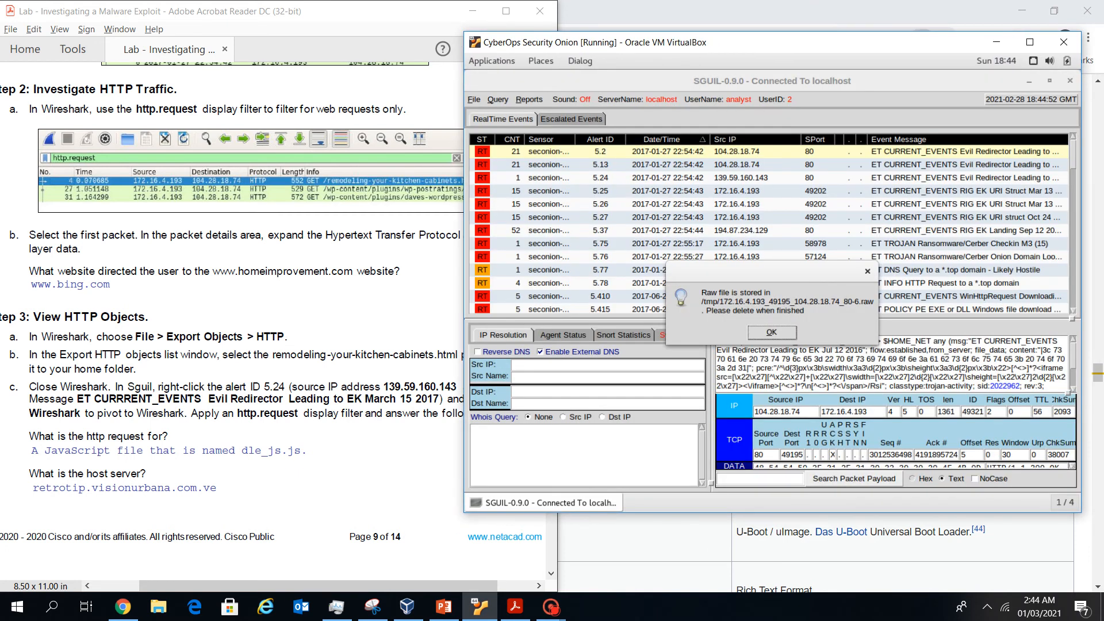
pyautogui.click(771, 332)
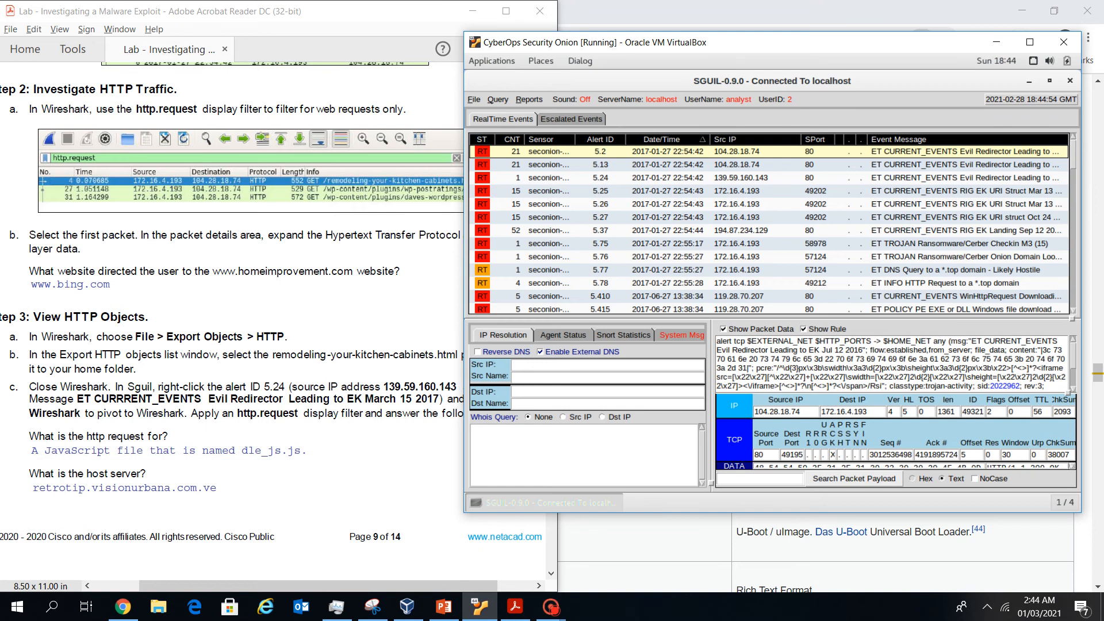
pyautogui.hotkey('alt', 'Tab')
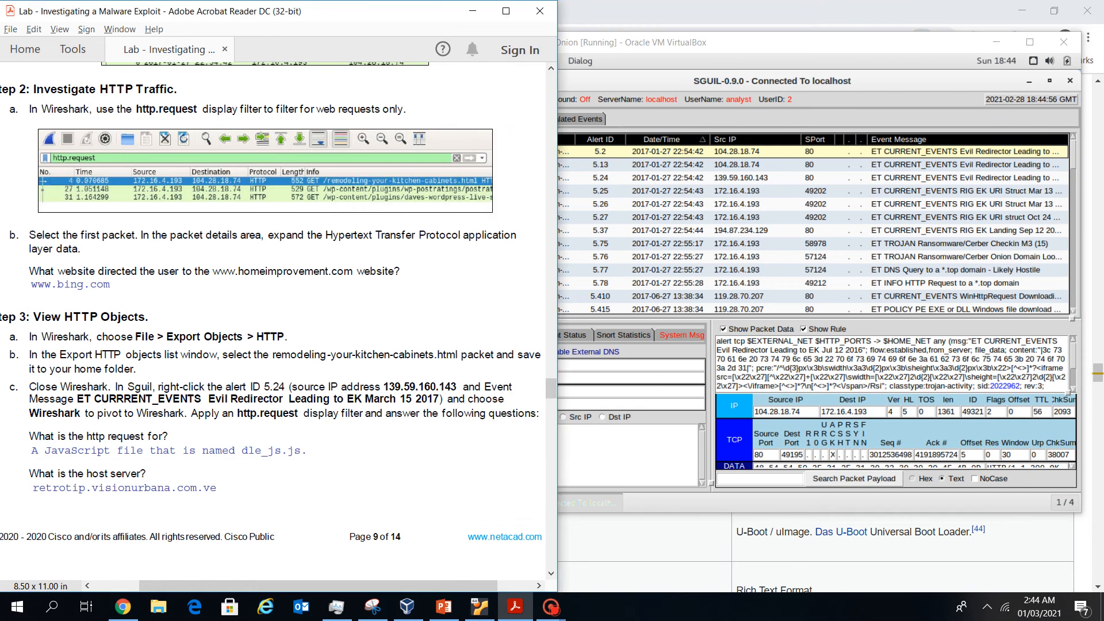
# Pivot alert 5.24 into a new Wireshark session using Wireshark (force new)
pyautogui.click(600, 177)
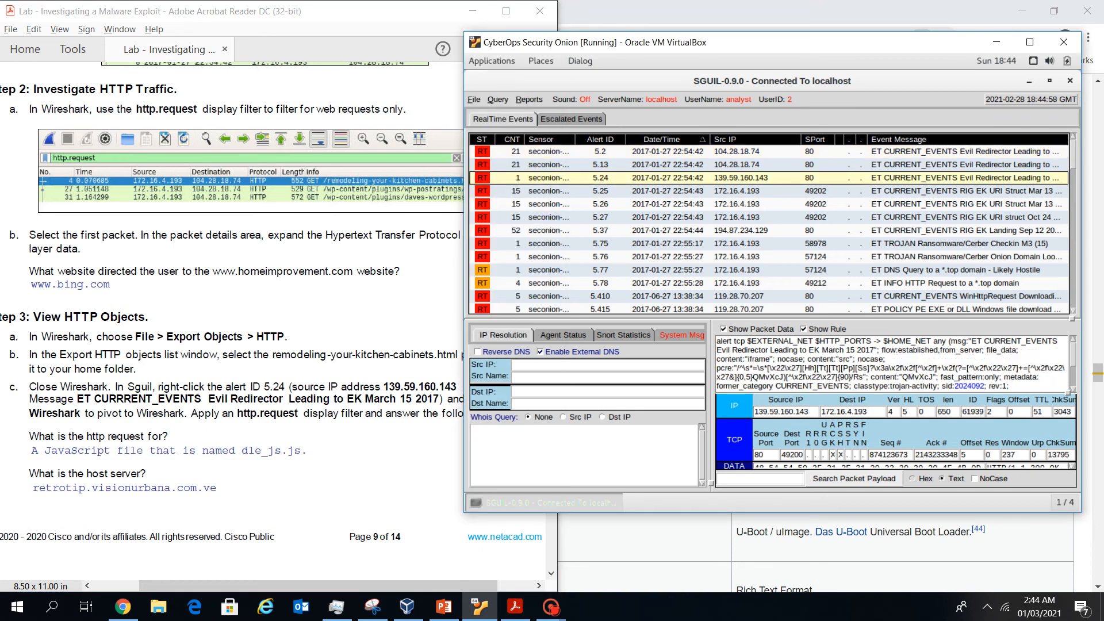
pyautogui.hotkey('alt', 'Tab')
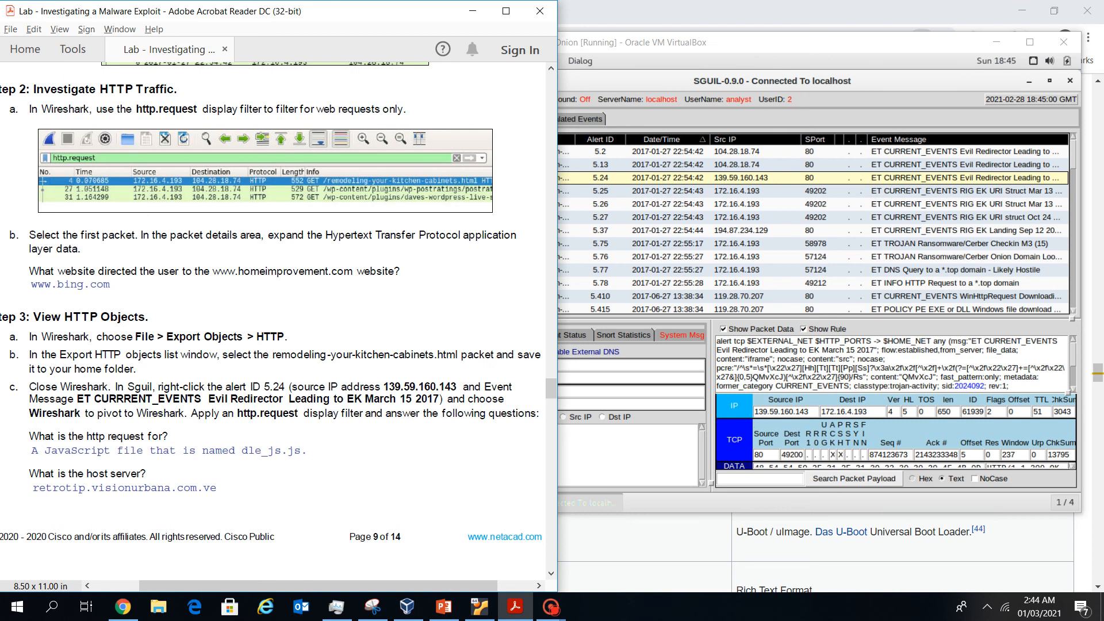
pyautogui.rightClick(600, 177)
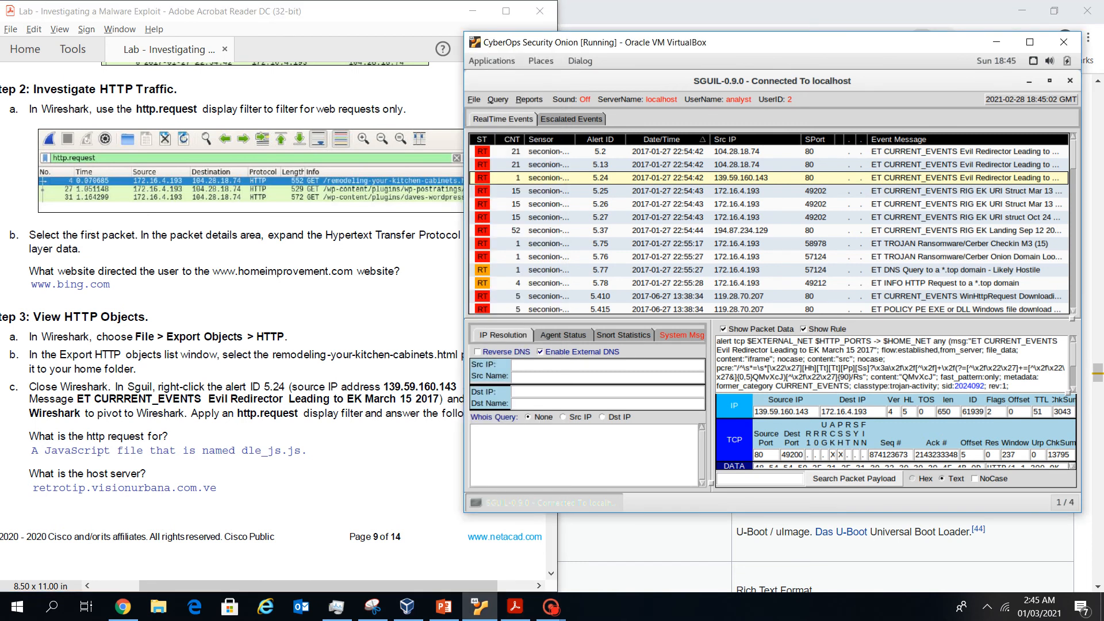
pyautogui.click(615, 238)
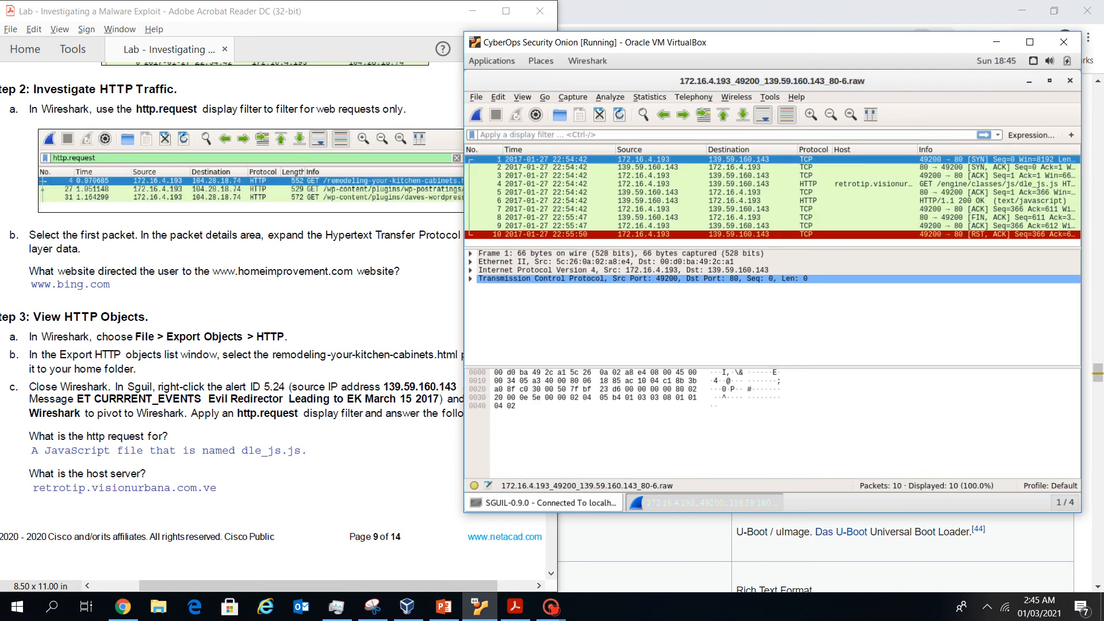
pyautogui.hotkey('alt', 'Tab')
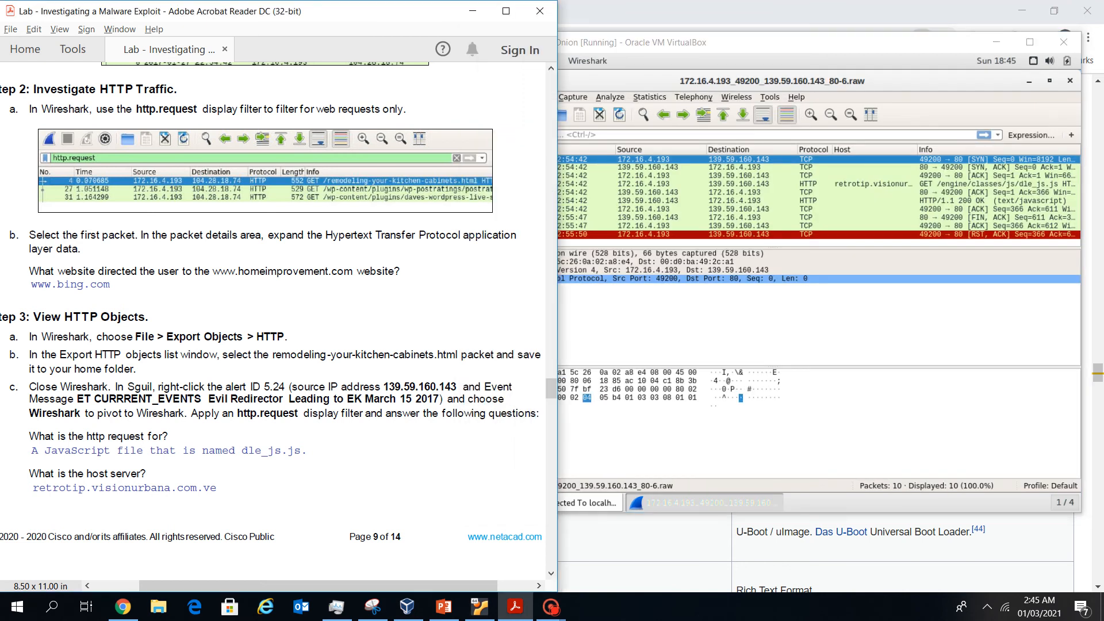
pyautogui.hotkey('alt', 'Tab')
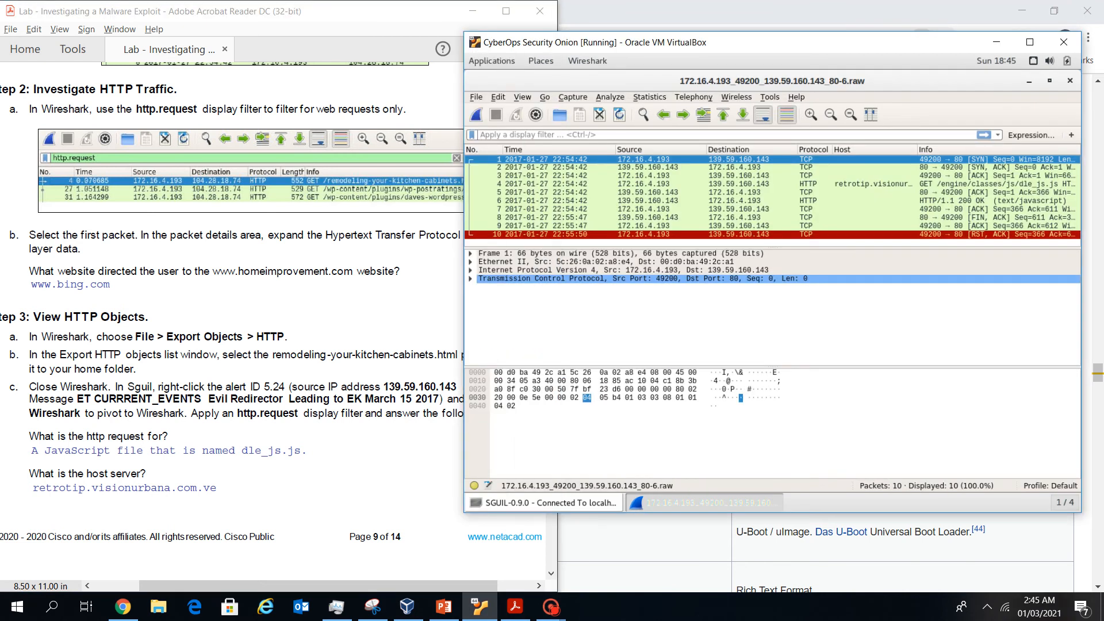
# Filter alert 5.24's capture with http.request, leaving only the dle_js.js GET in frame 4
pyautogui.write('http')
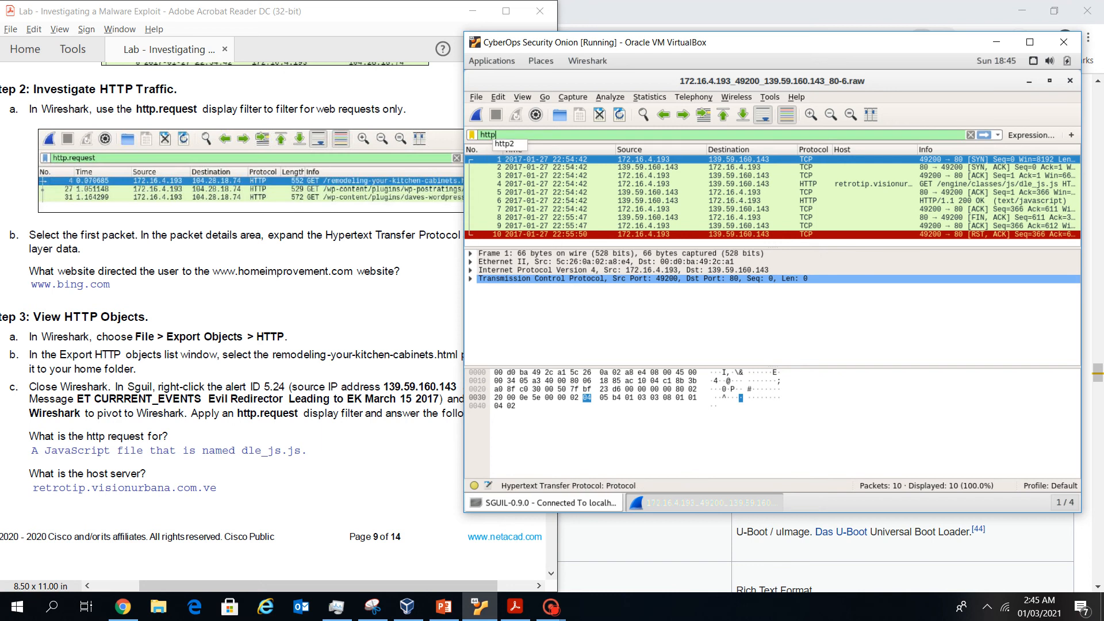
pyautogui.write('.request')
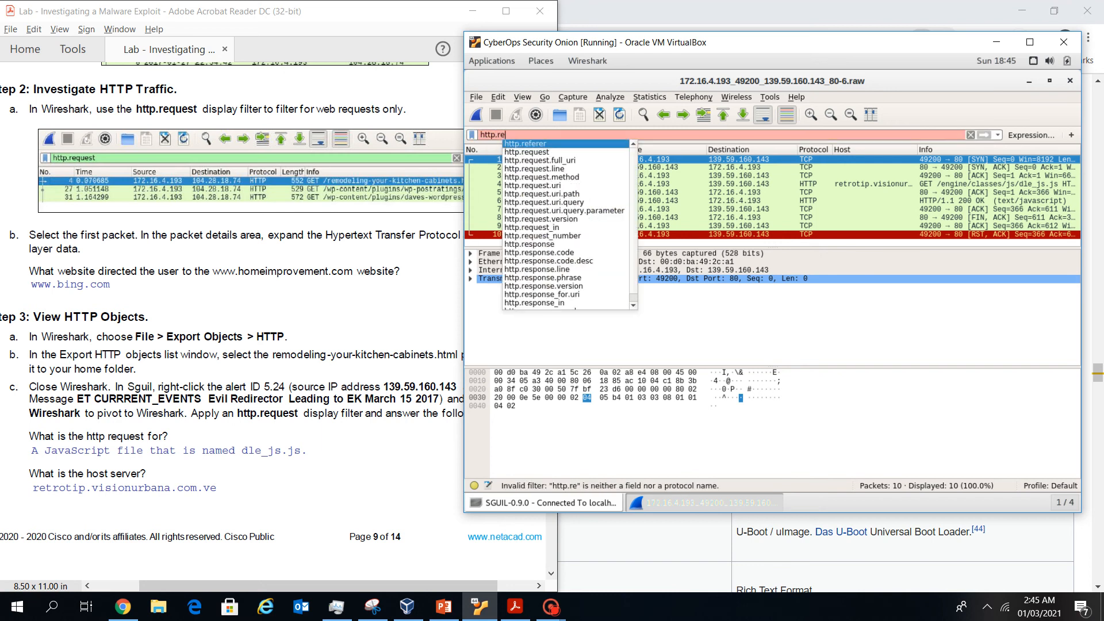
pyautogui.press('Return')
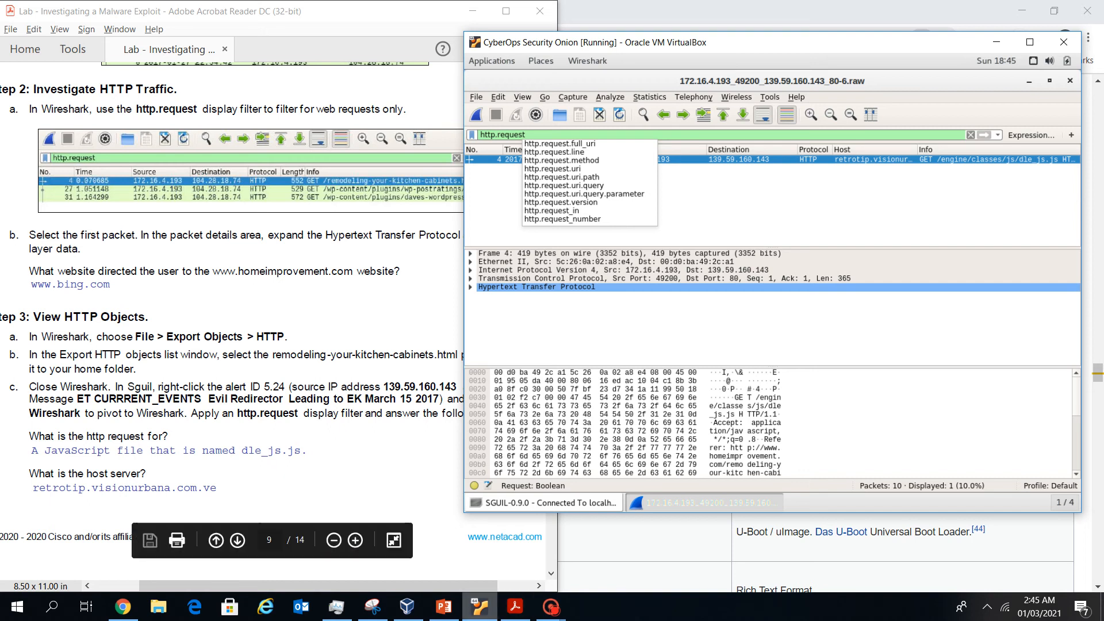
pyautogui.click(550, 606)
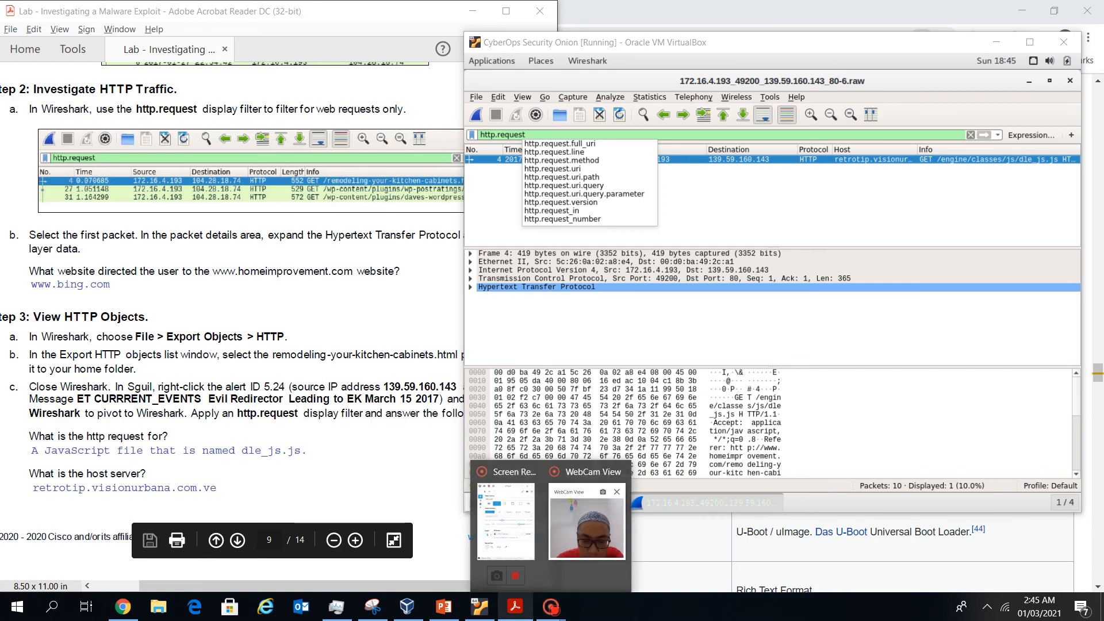
pyautogui.moveTo(480, 607)
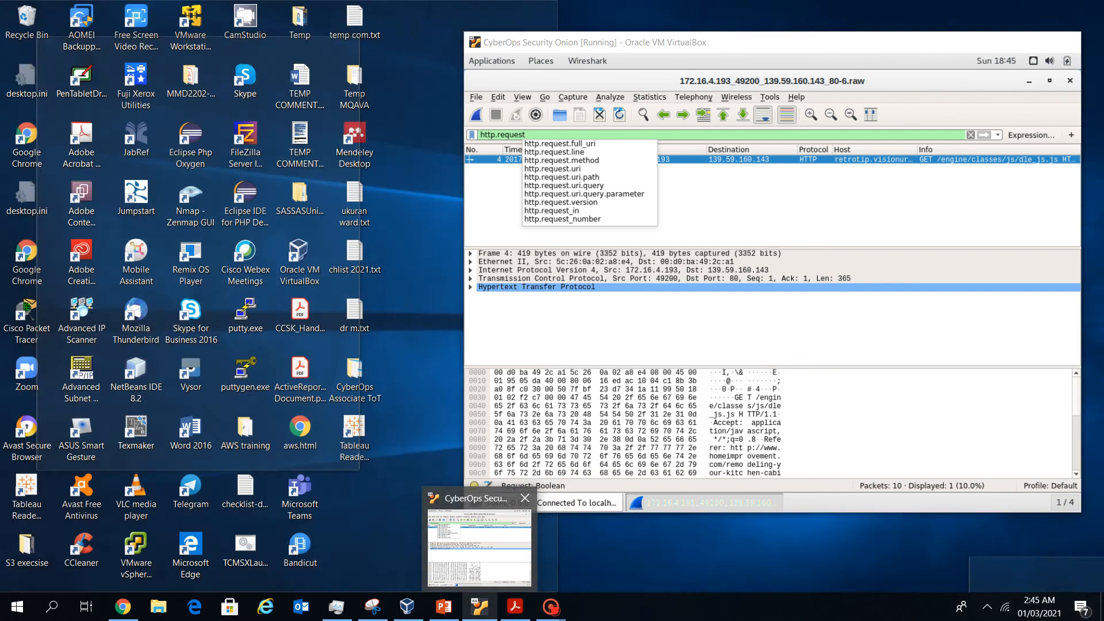
pyautogui.click(480, 546)
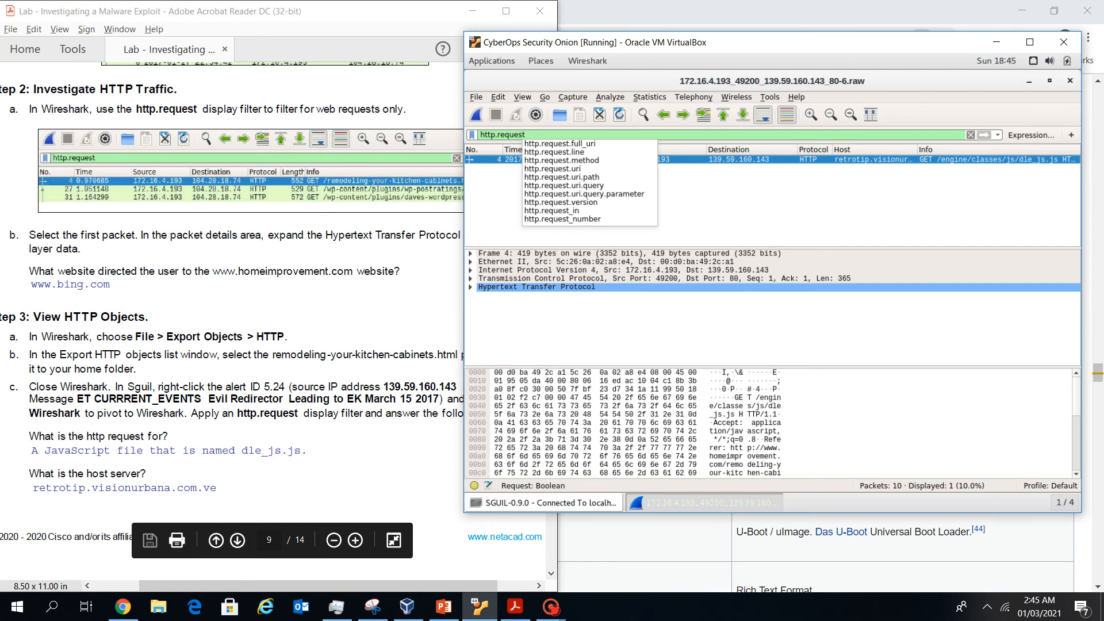
pyautogui.moveTo(771, 42); pyautogui.dragTo(709, 22)
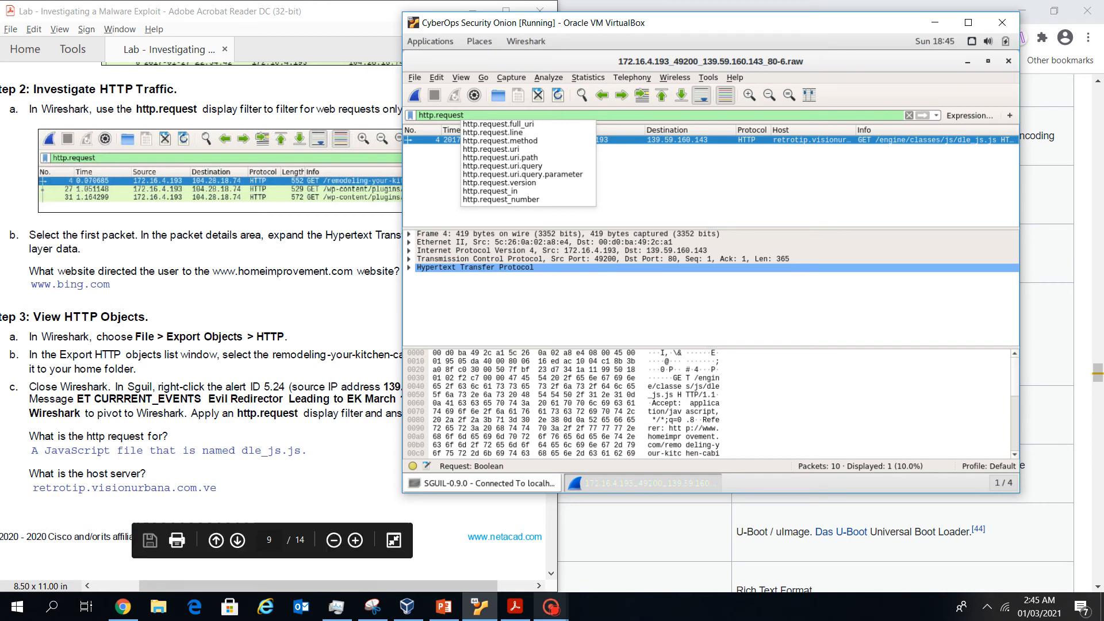
pyautogui.click(551, 607)
pyautogui.moveTo(506, 522)
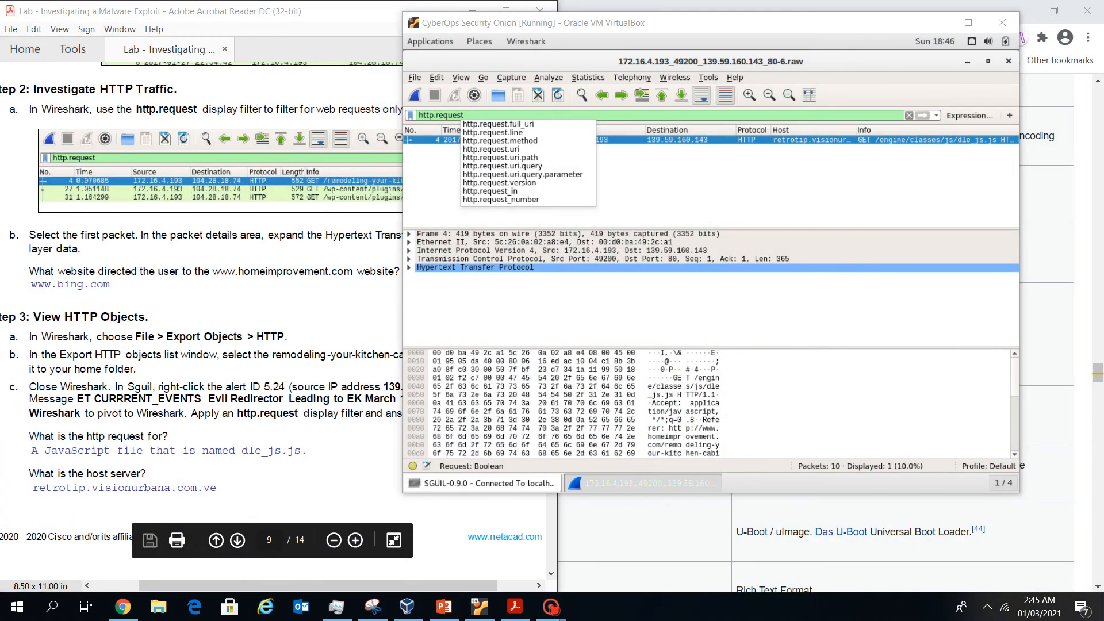
pyautogui.click(711, 305)
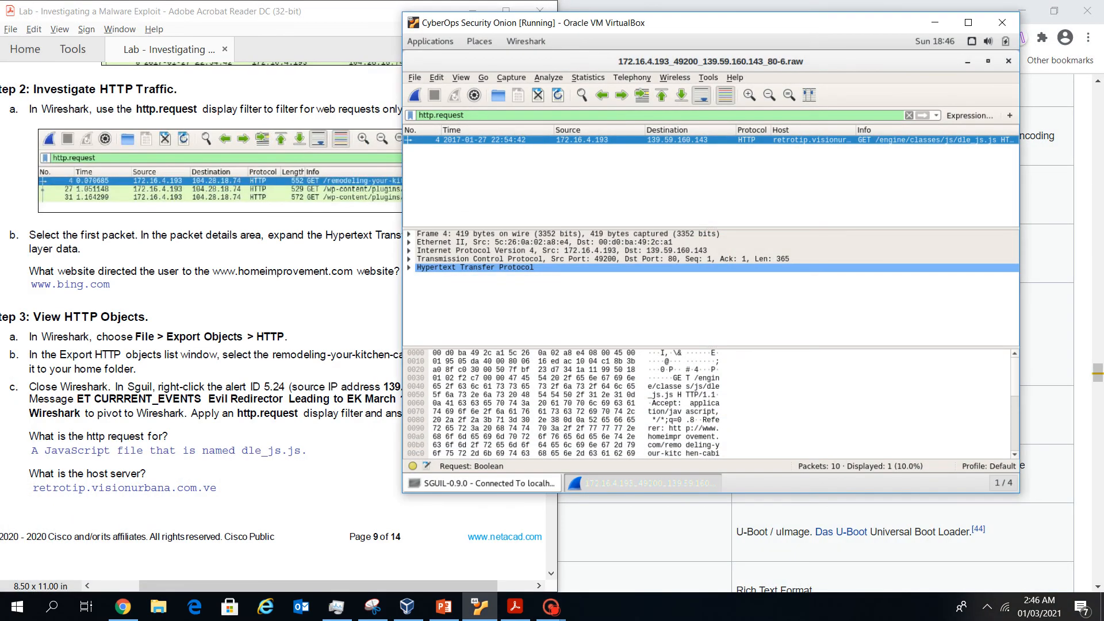
# Expand frame 4's HTTP and GET details; inspect Request URI, Accept, Referer and Accept-Language headers
pyautogui.click(409, 267)
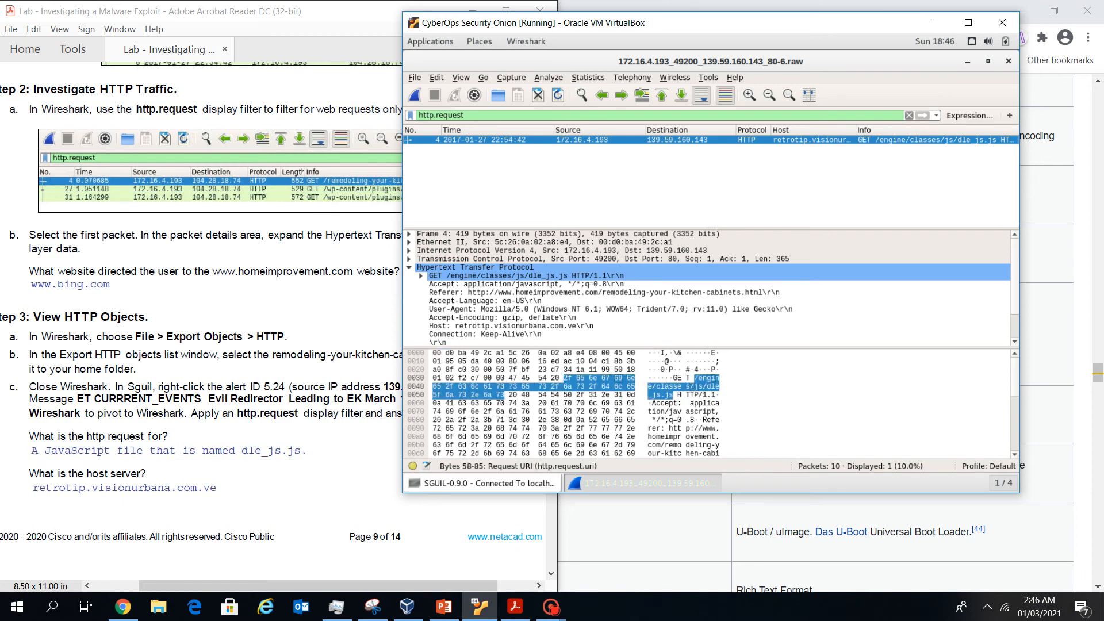
pyautogui.click(619, 379)
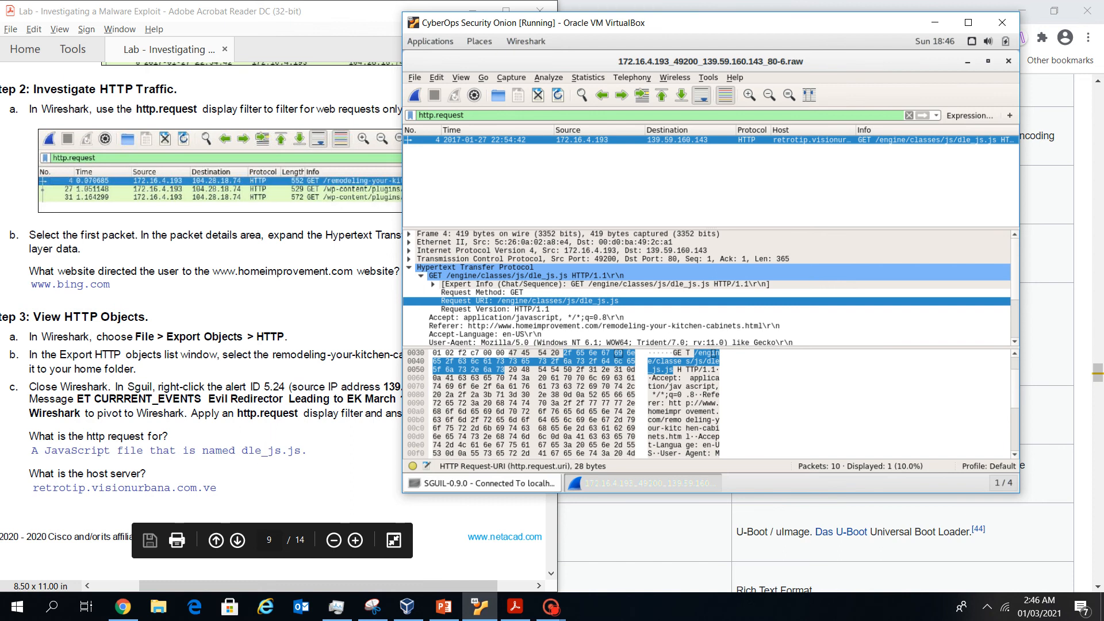
pyautogui.moveTo(713, 23); pyautogui.dragTo(820, 11)
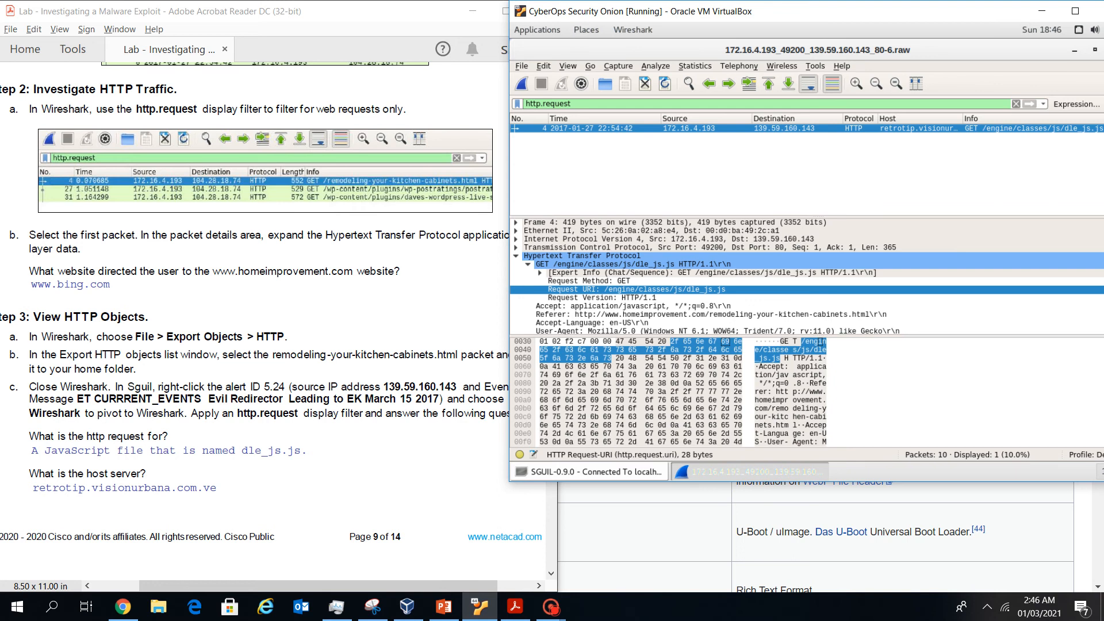
pyautogui.click(723, 306)
pyautogui.click(723, 315)
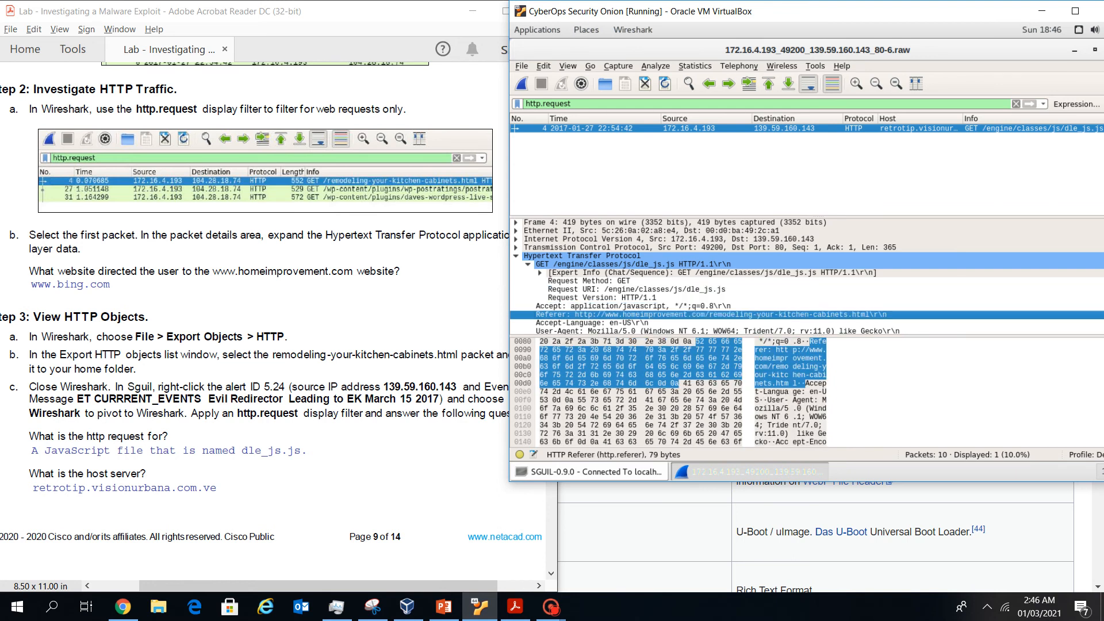
pyautogui.click(723, 323)
pyautogui.scroll(-1, 723, 322)
pyautogui.scroll(-2, 723, 323)
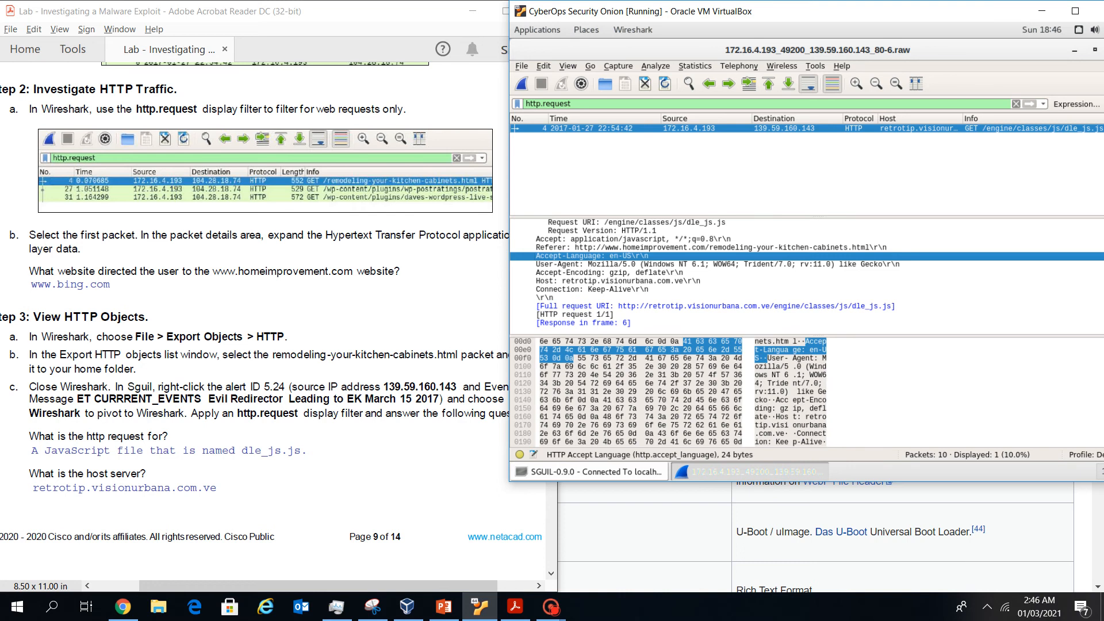
# Check the Host header retrotip.visionurbana.com.ve, then consult the lab worksheet's page 10
pyautogui.click(618, 281)
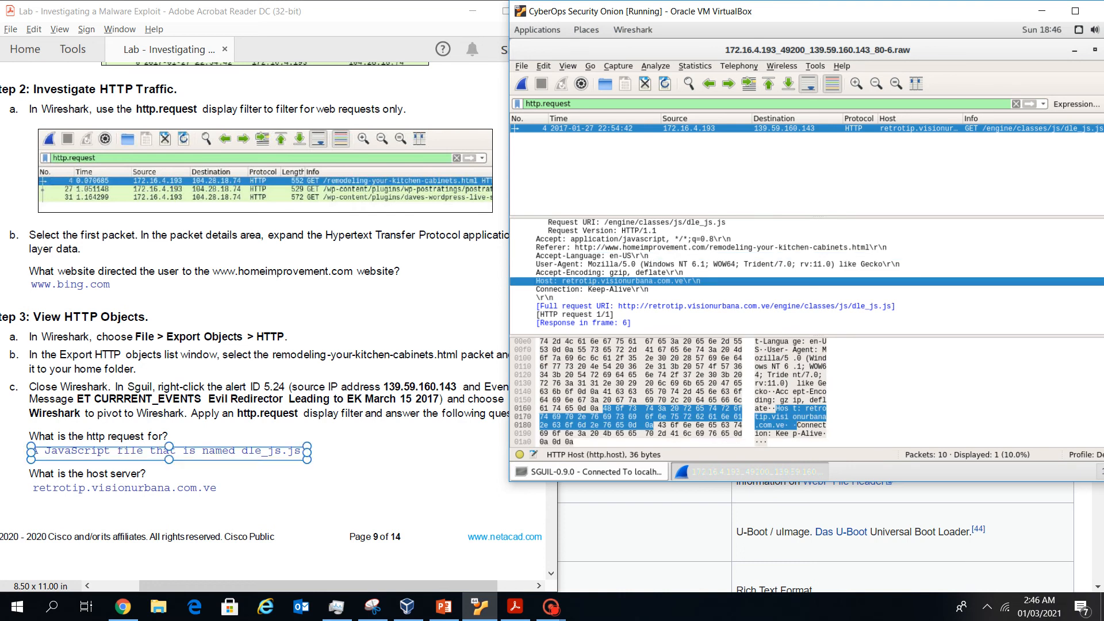
pyautogui.click(345, 488)
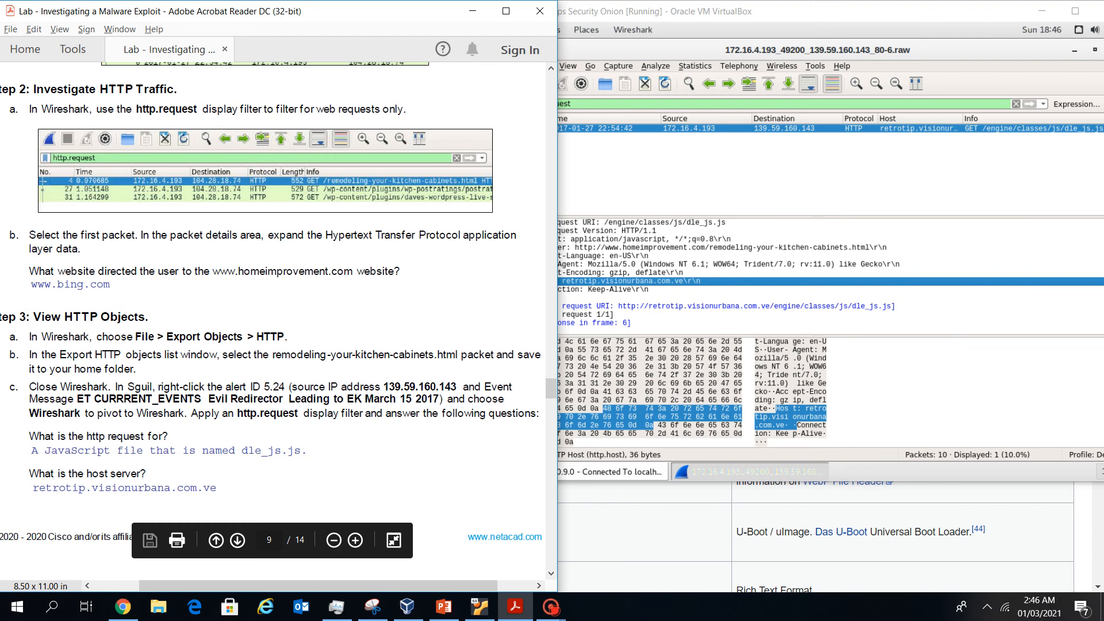
pyautogui.scroll(-6, 273, 322)
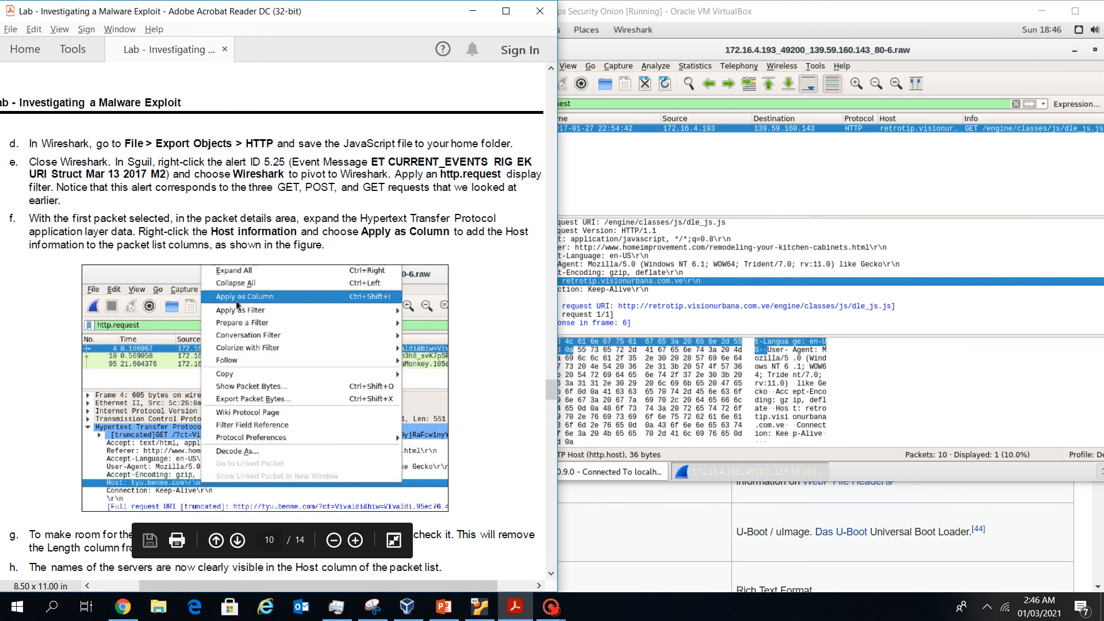
pyautogui.hotkey('alt', 'Tab')
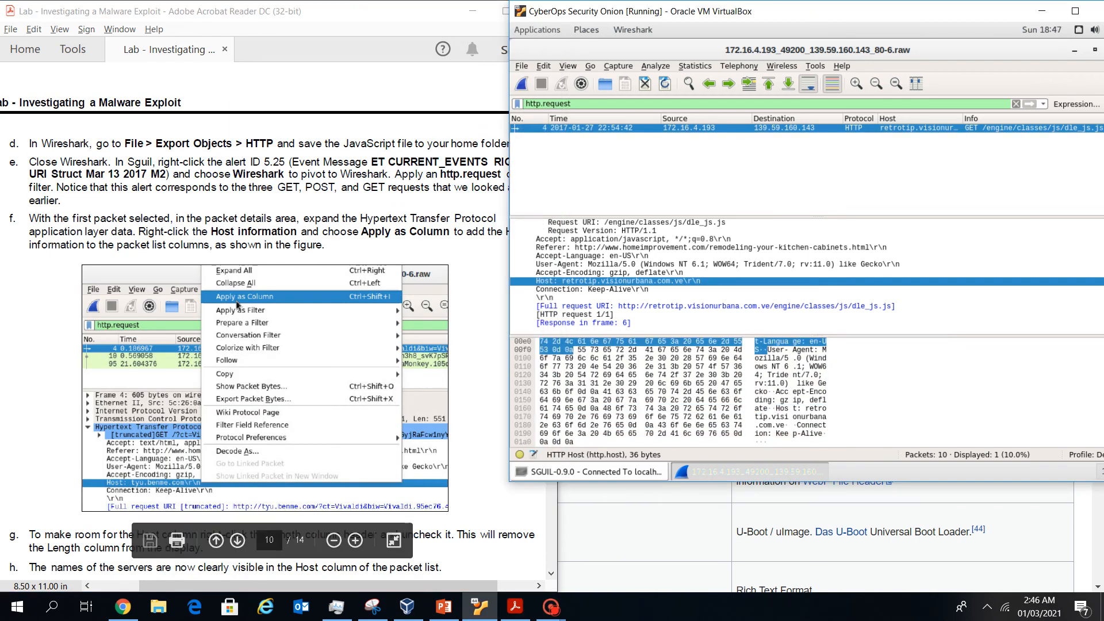
# Export the dle_js.js HTTP object from the capture to the home folder
pyautogui.click(521, 66)
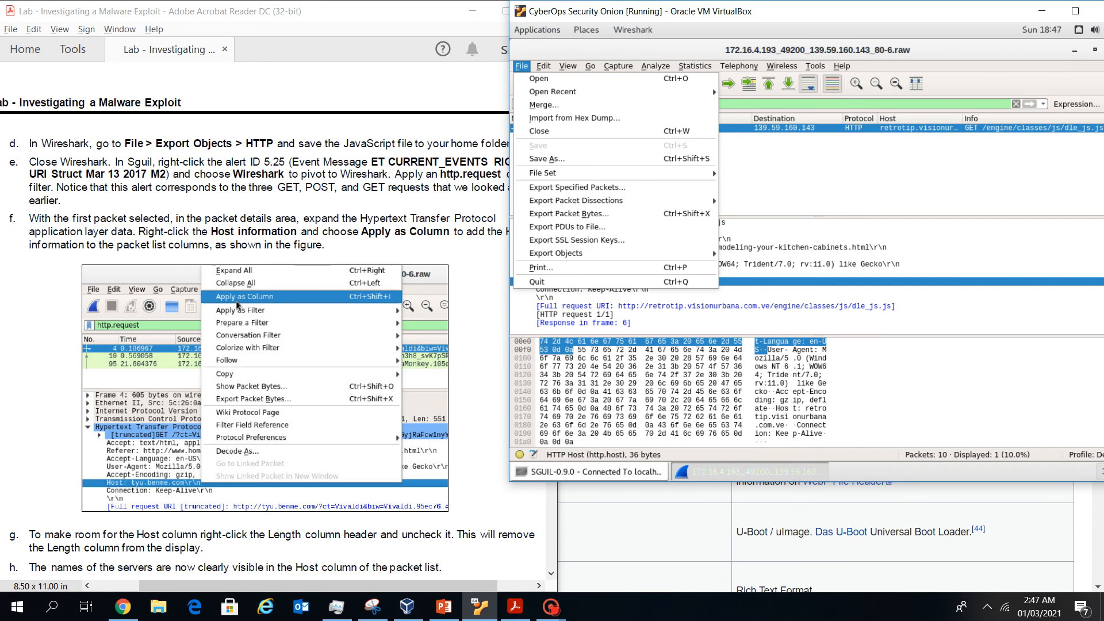
pyautogui.moveTo(556, 253)
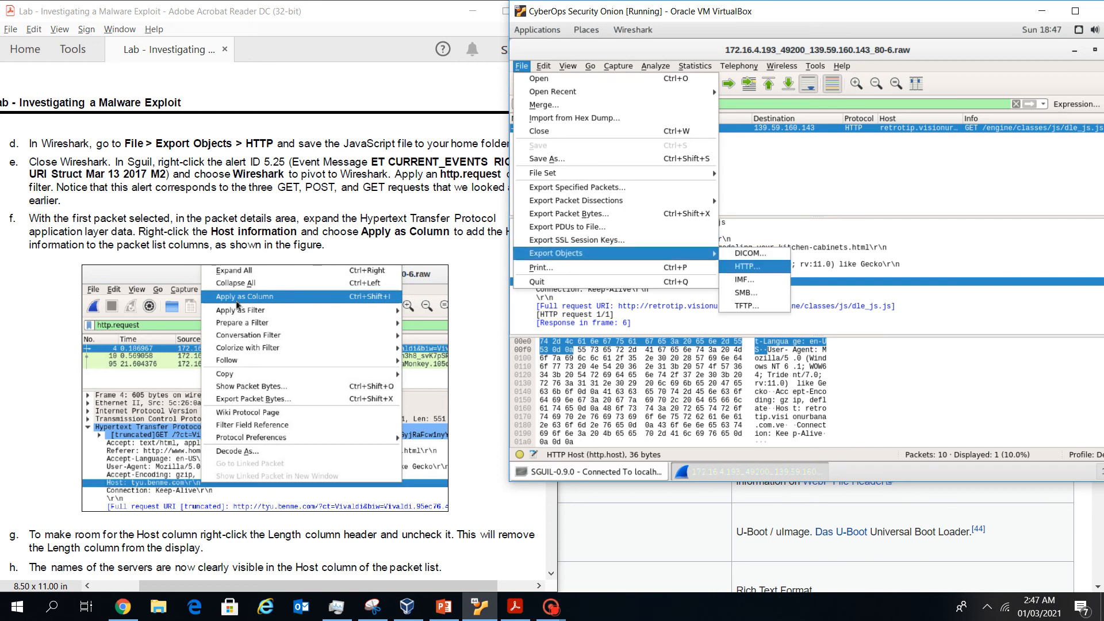
pyautogui.click(748, 266)
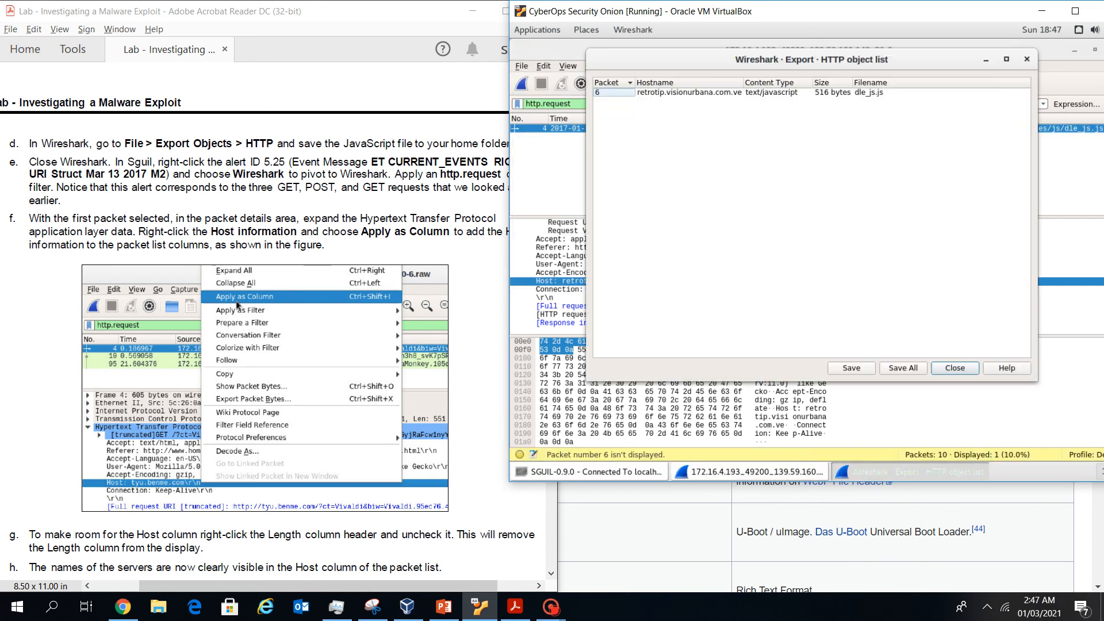
pyautogui.click(689, 92)
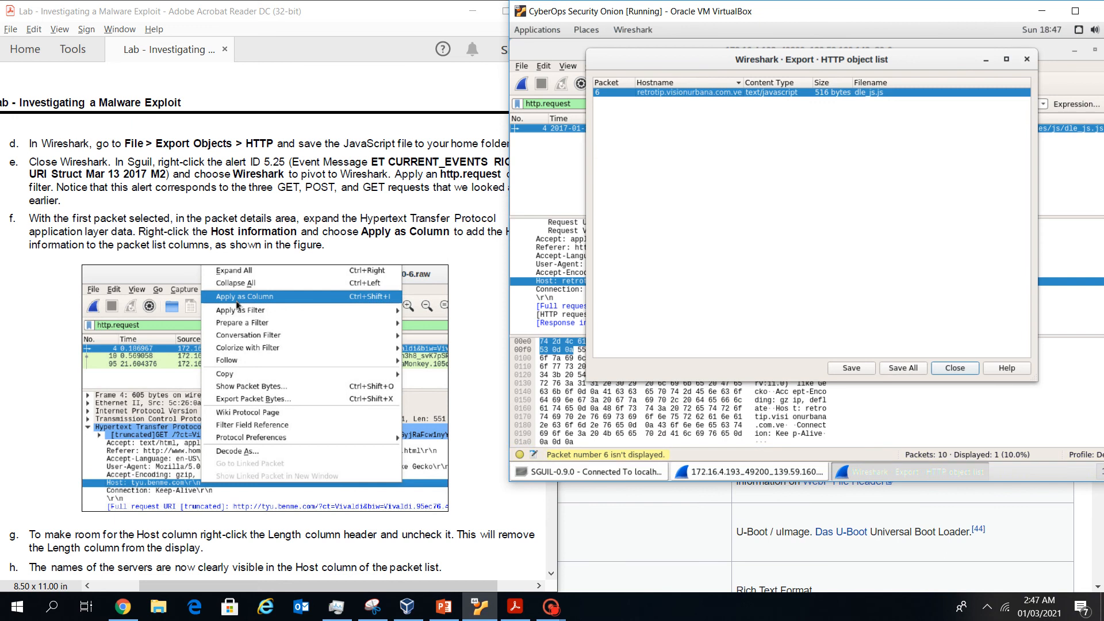
pyautogui.click(851, 368)
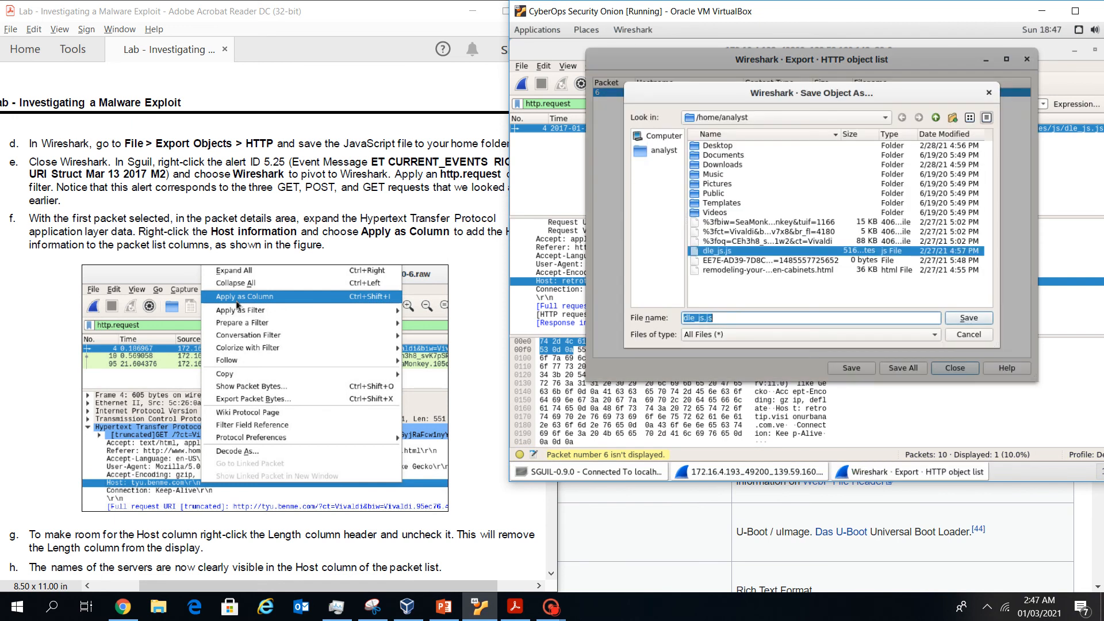
pyautogui.press('Return')
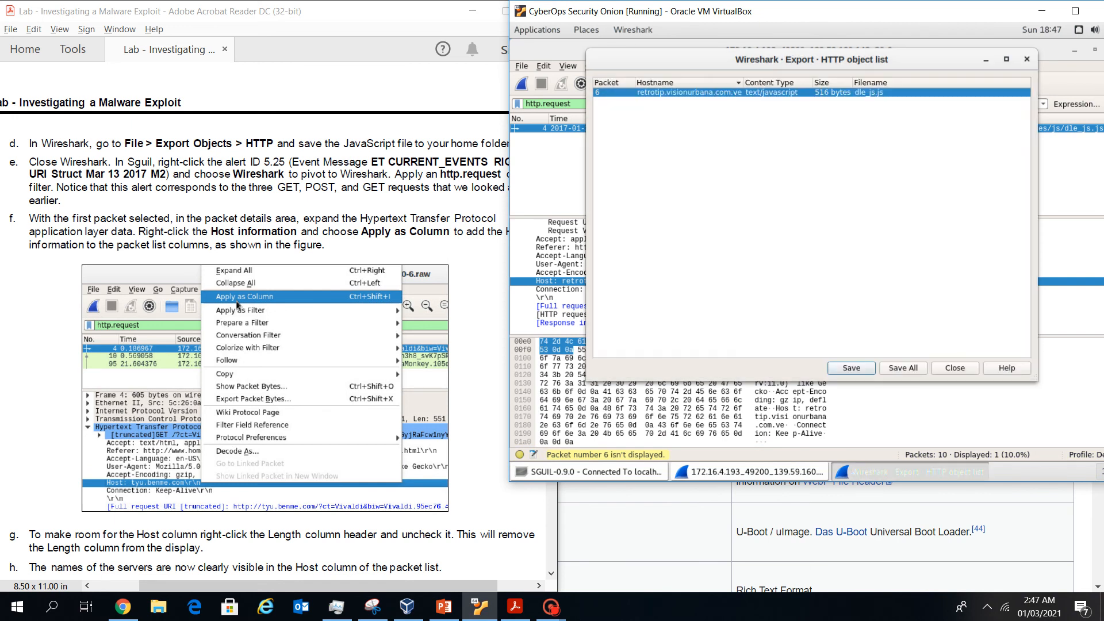
pyautogui.press('Escape')
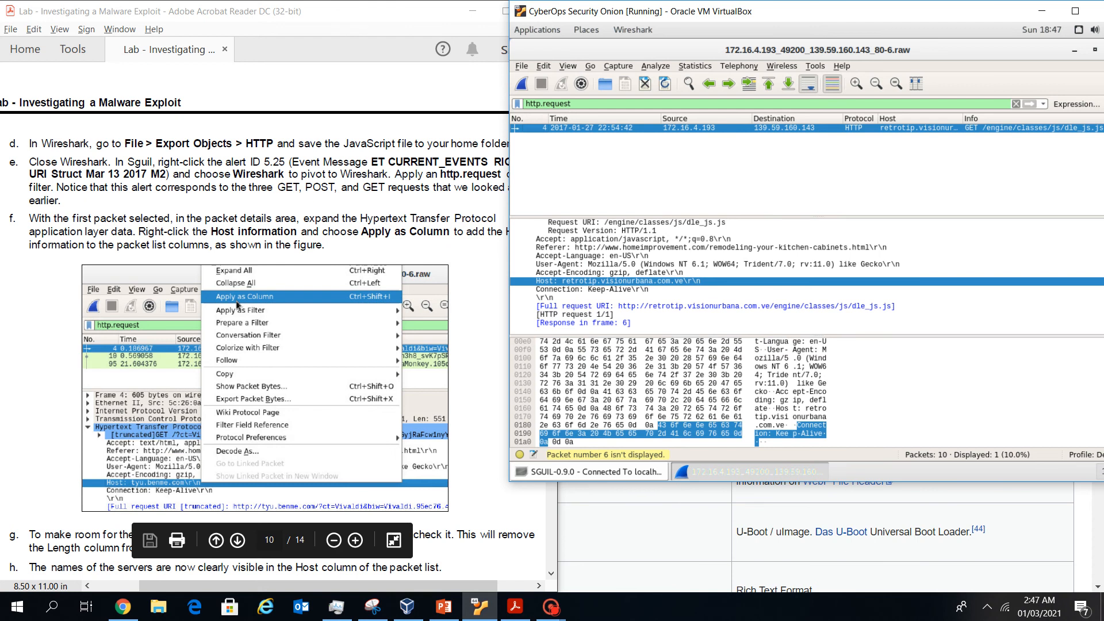
# Check the lab instructions, then return to the VM window and shift it slightly left
pyautogui.click(237, 305)
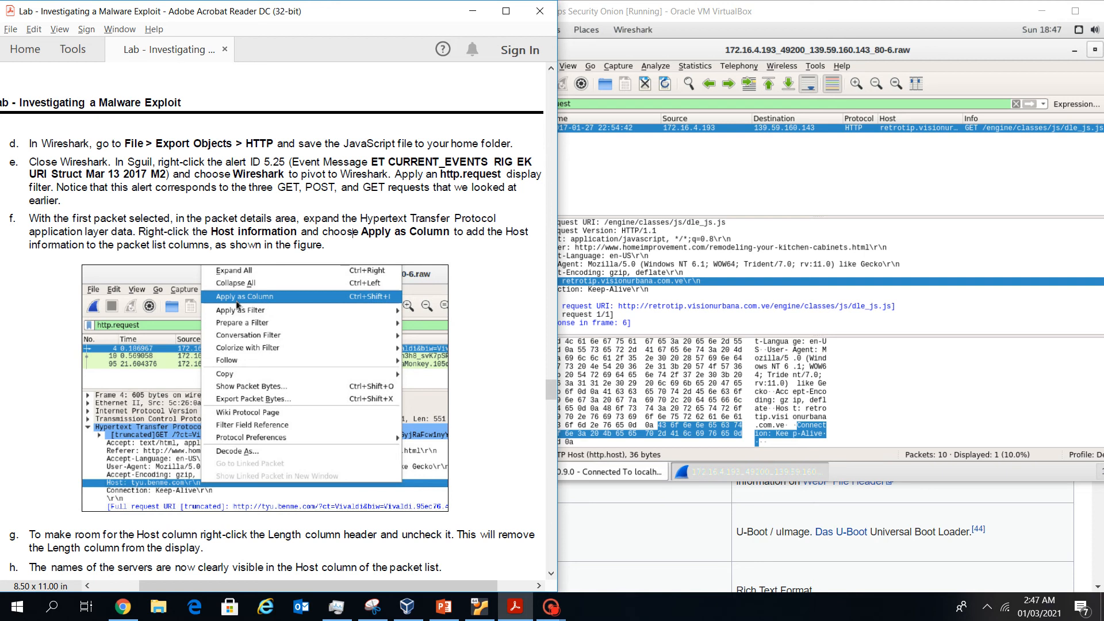
pyautogui.hotkey('alt', 'Tab')
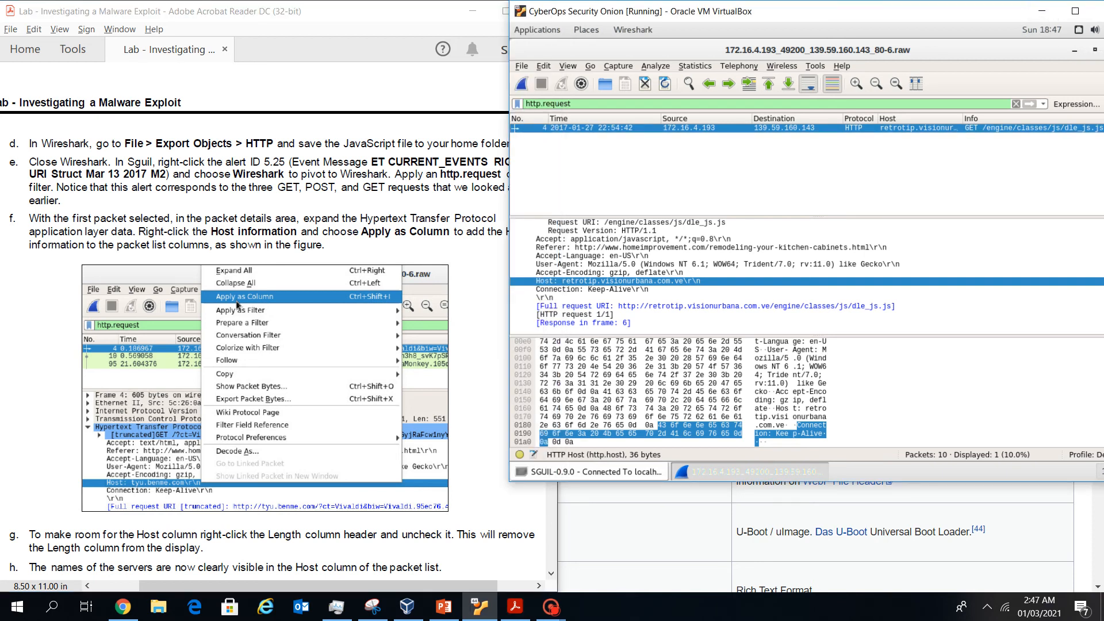
pyautogui.moveTo(1001, 11); pyautogui.dragTo(959, 13)
# Close the previous Wireshark, then pivot Sguil alert 5.25 into Wireshark and reposition the VM window
pyautogui.click(1074, 51)
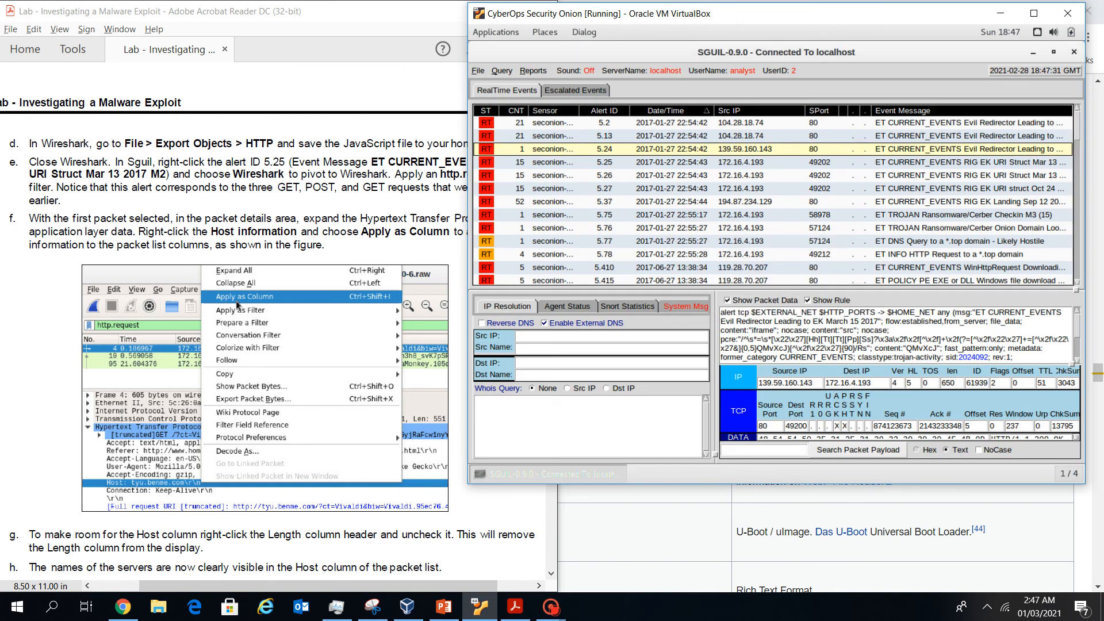
pyautogui.press('Down')
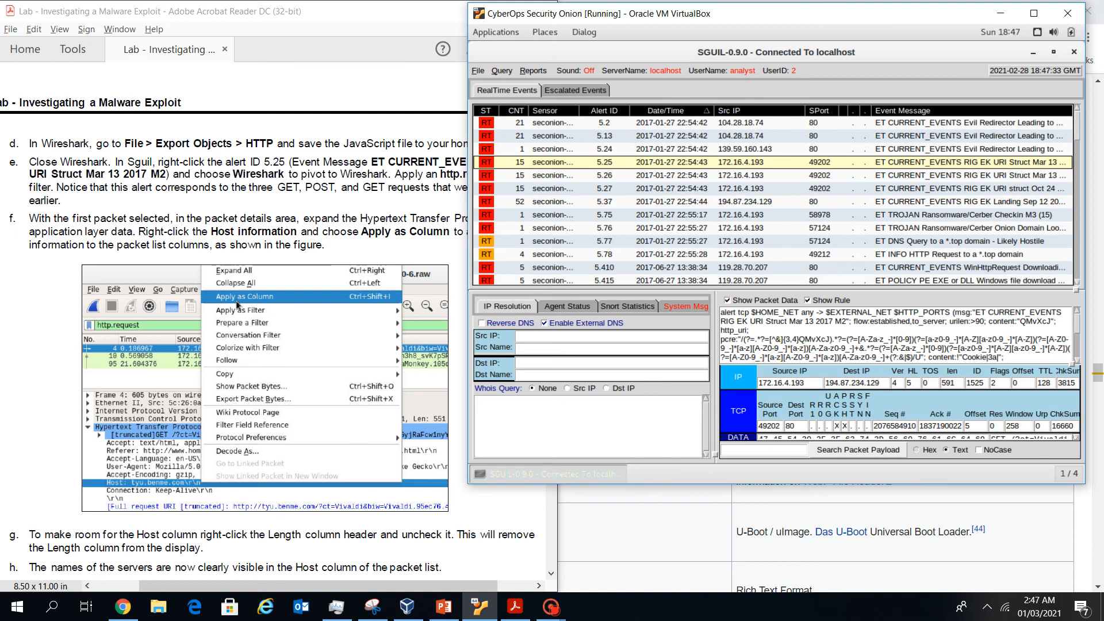
pyautogui.rightClick(582, 165)
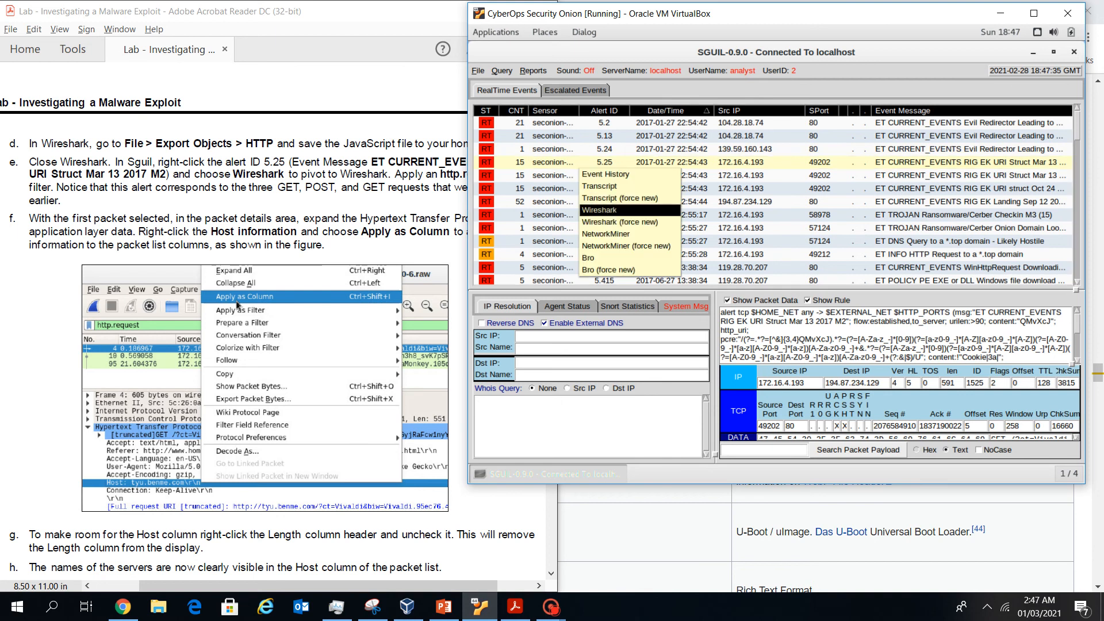
pyautogui.click(598, 210)
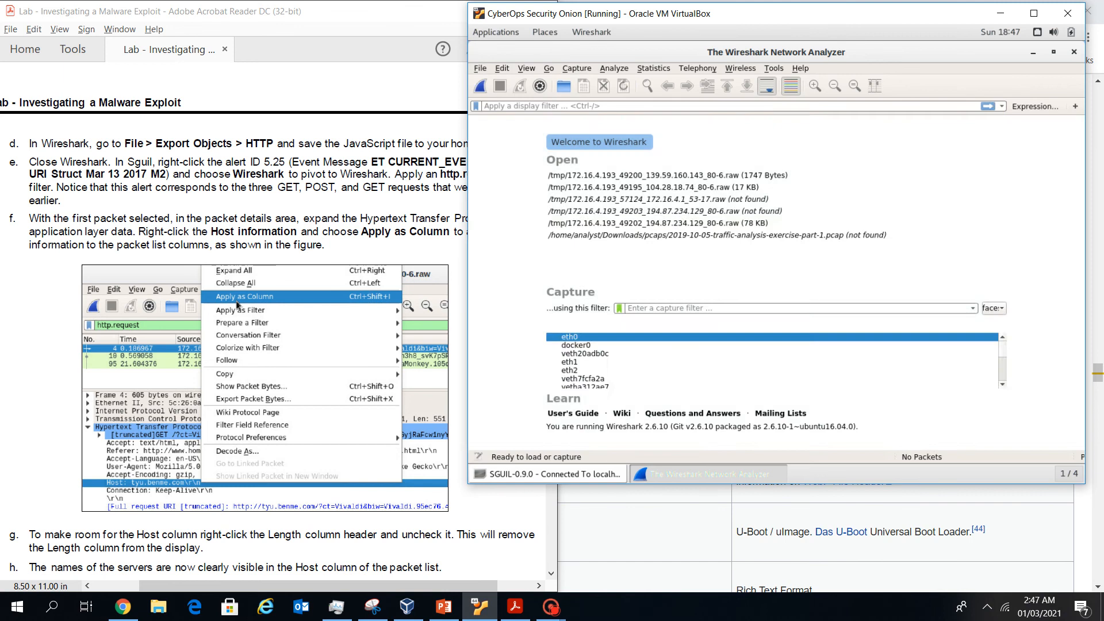
pyautogui.moveTo(765, 13); pyautogui.dragTo(845, 66)
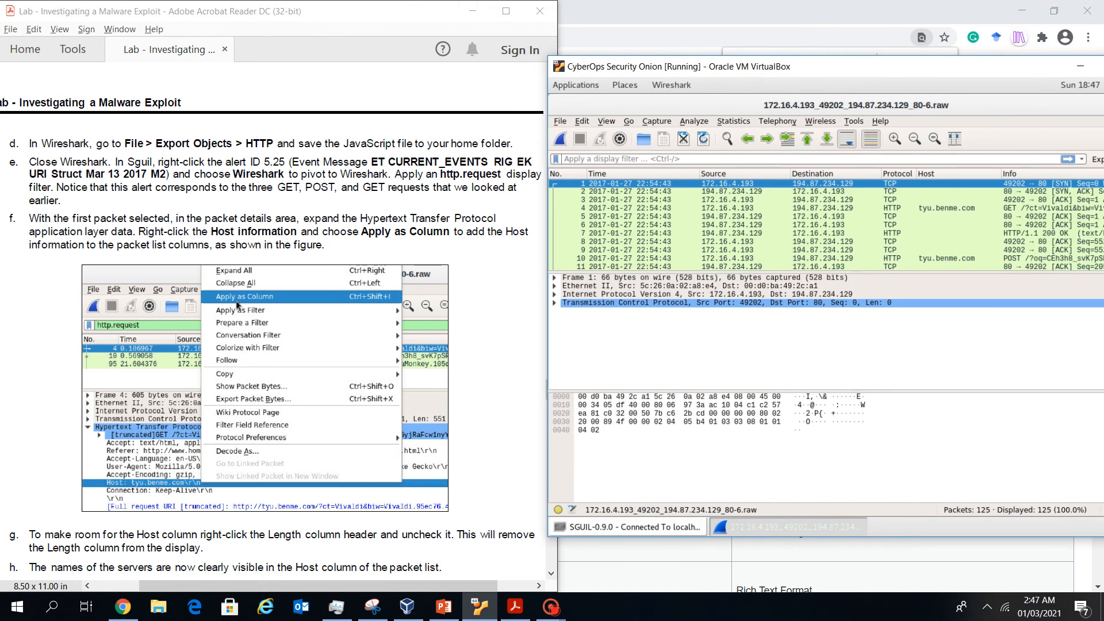
# Apply the http.request display filter to alert 5.25's capture
pyautogui.write('http.re')
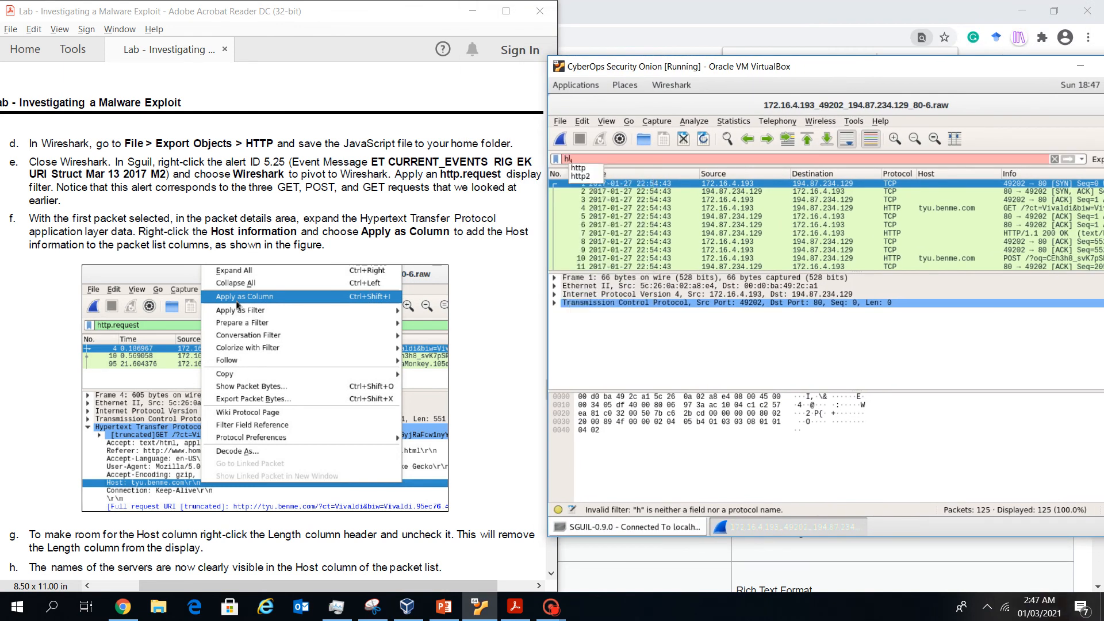
pyautogui.press('Down')
pyautogui.press('Down')
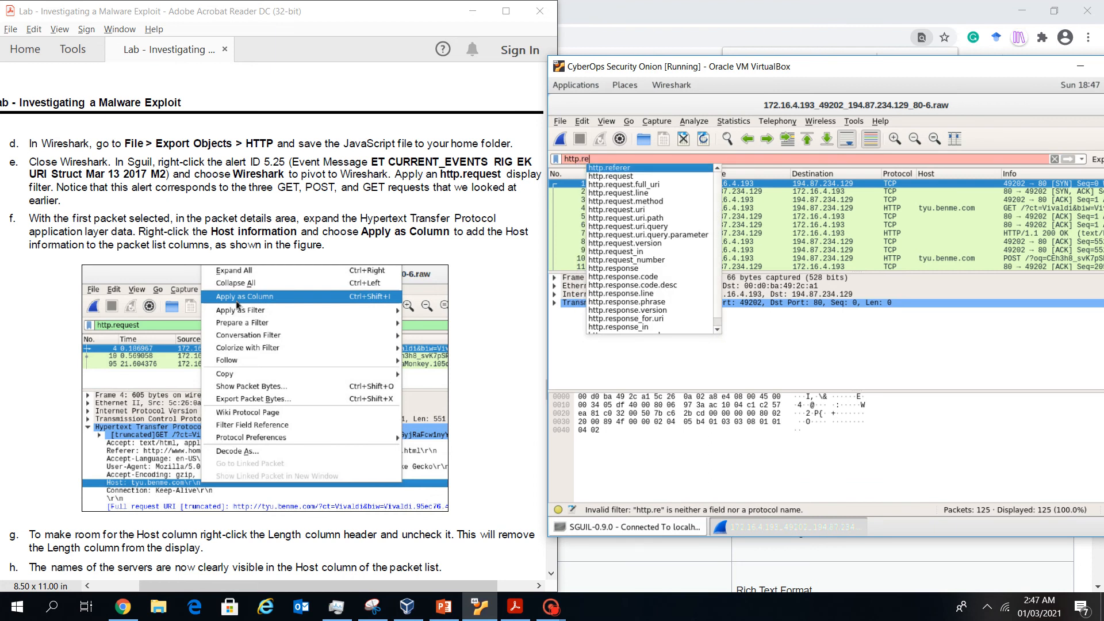
pyautogui.press('Return')
pyautogui.press('Return')
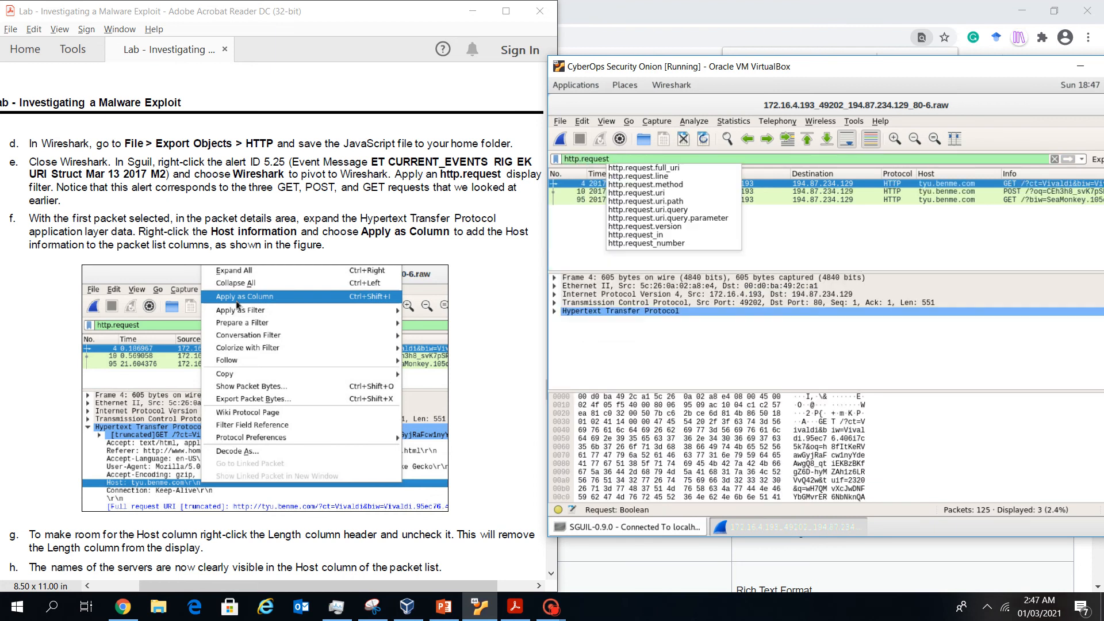
pyautogui.press('Return')
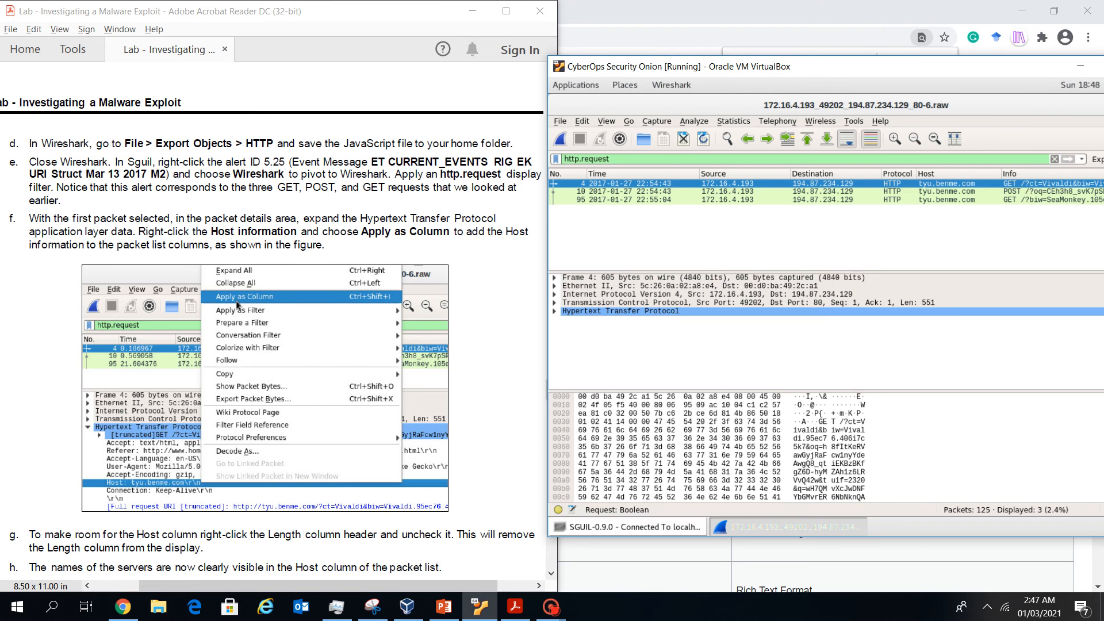
# Consult the lab instructions and reposition the VM window to keep both visible
pyautogui.moveTo(943, 66); pyautogui.dragTo(851, 53)
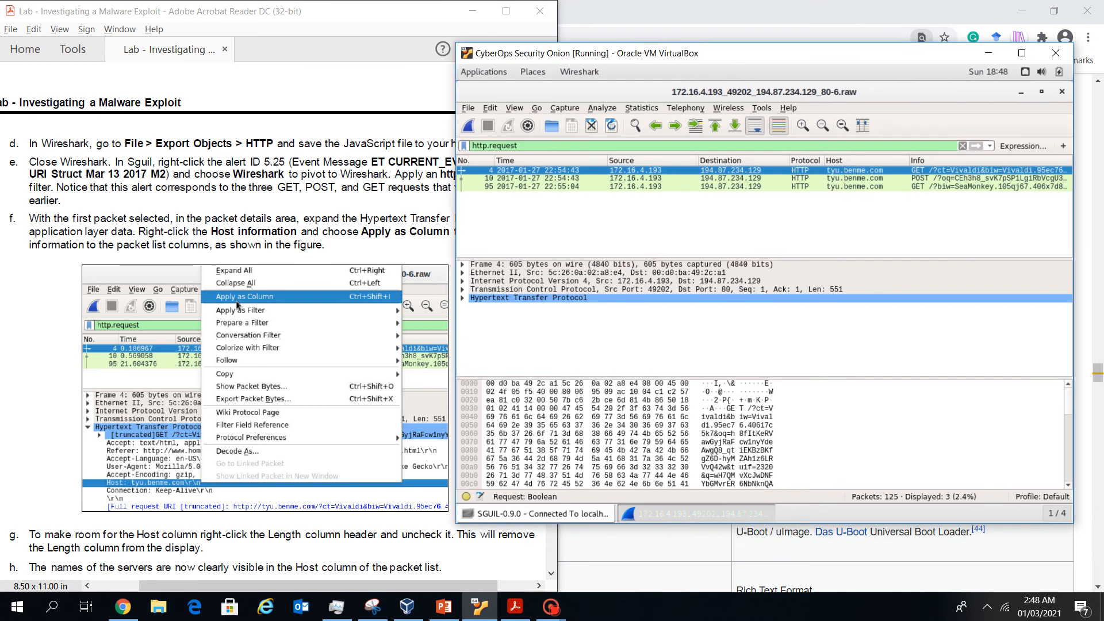
pyautogui.click(403, 188)
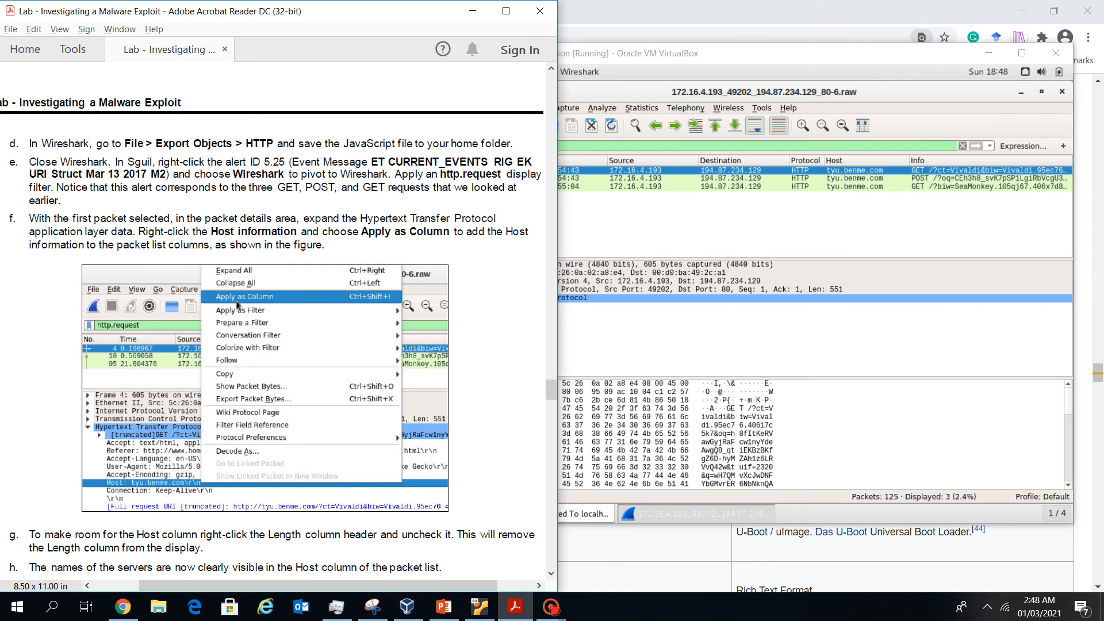
pyautogui.hotkey('alt', 'Tab')
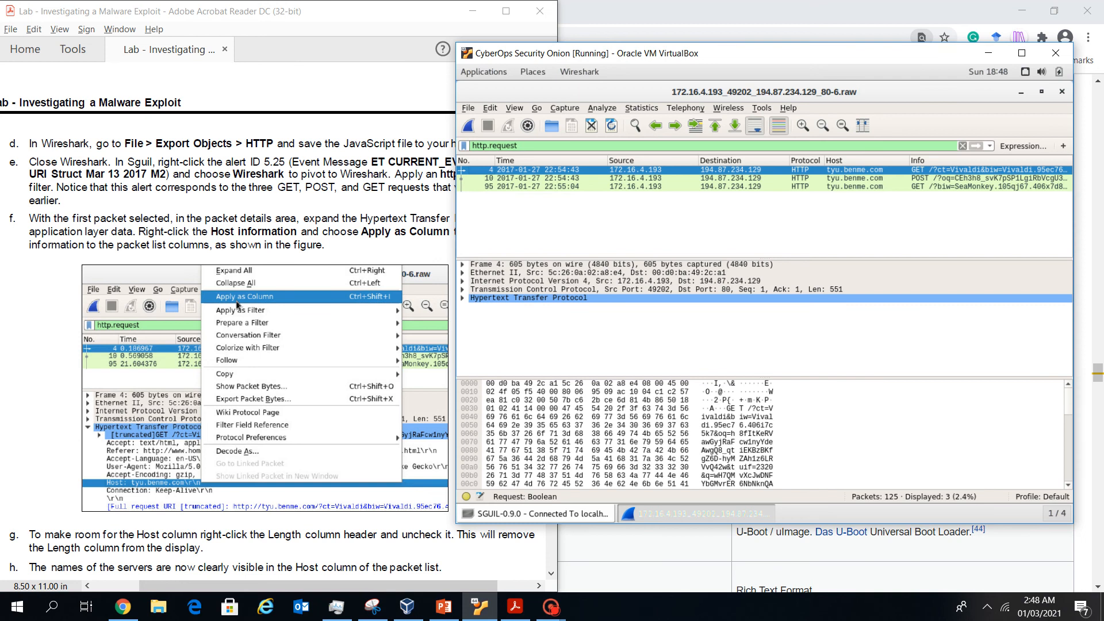
pyautogui.hotkey('alt', 'Tab')
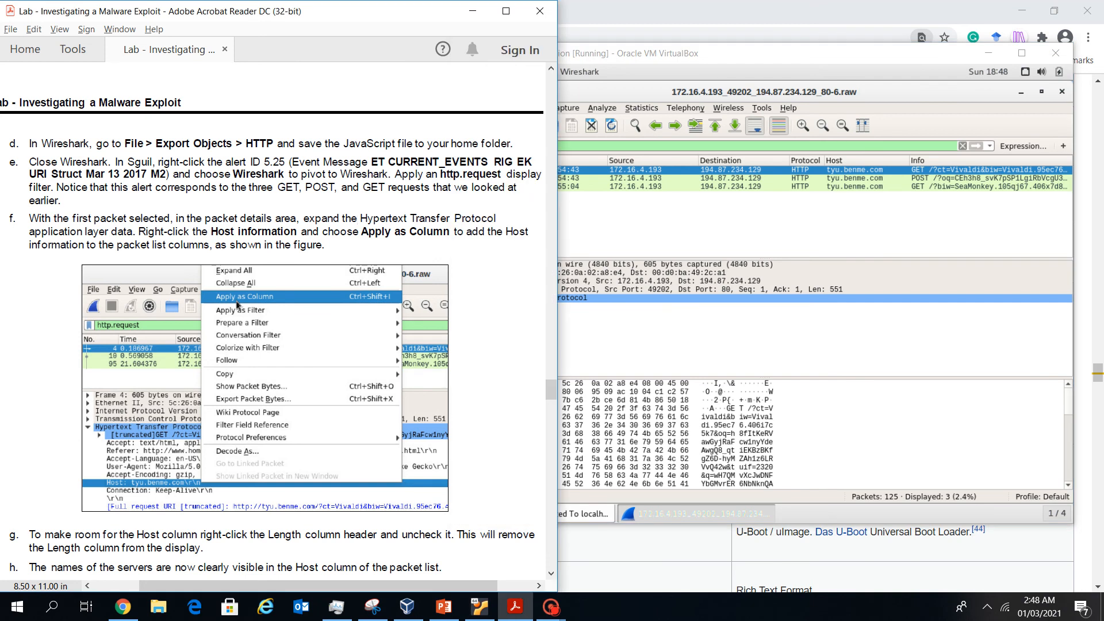
pyautogui.hotkey('alt', 'Tab')
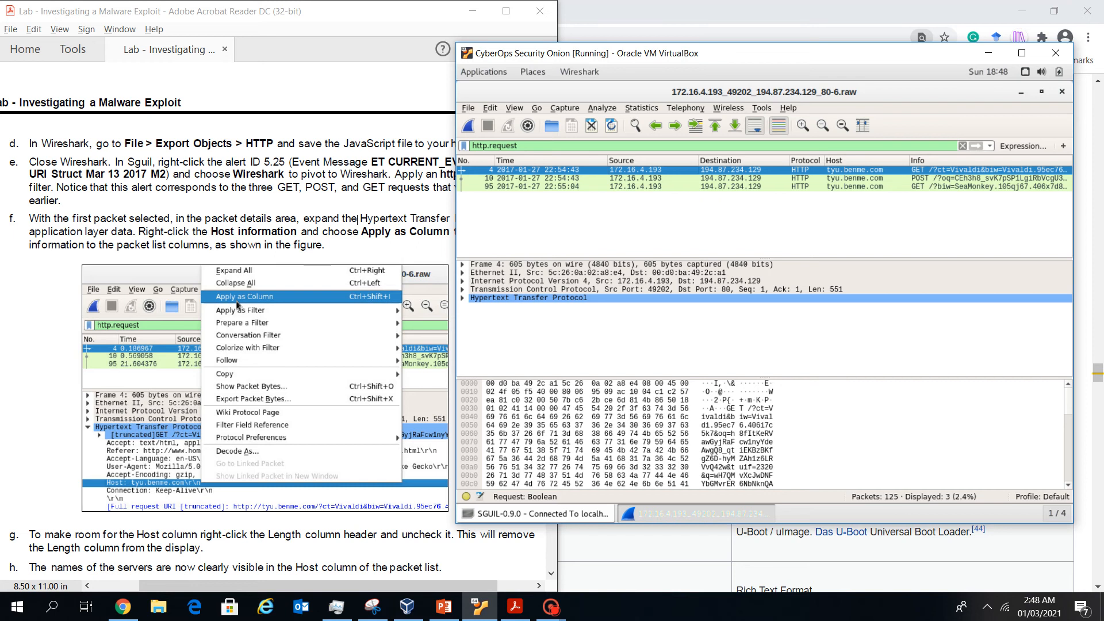
pyautogui.moveTo(765, 53); pyautogui.dragTo(861, 44)
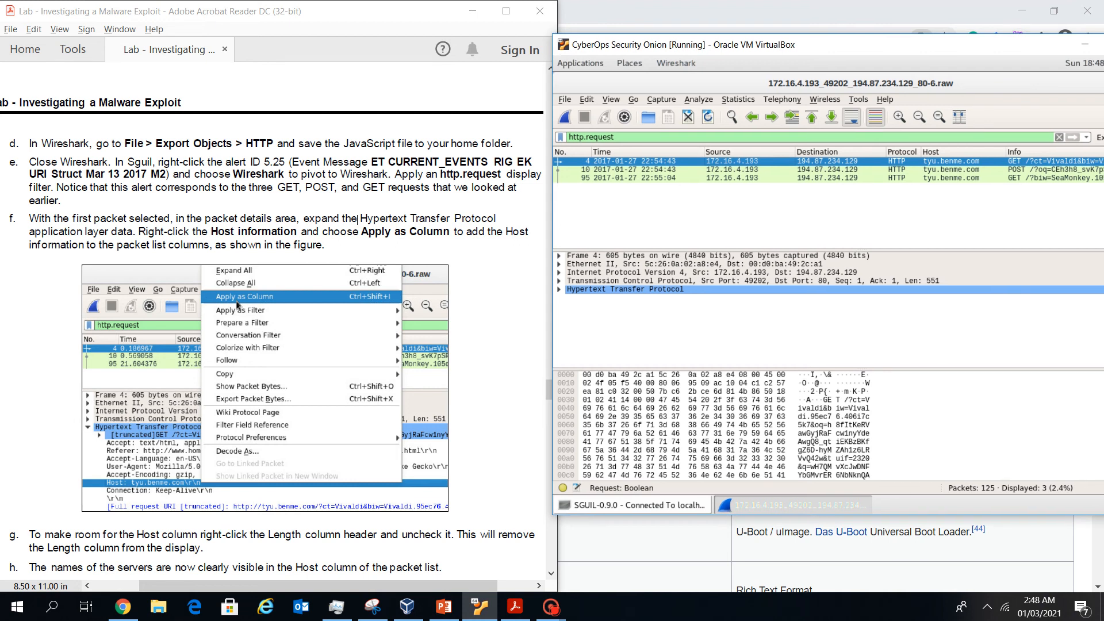
# Apply the HTTP Host line as a packet-list column, showing tyu.benme.com for each request
pyautogui.rightClick(818, 162)
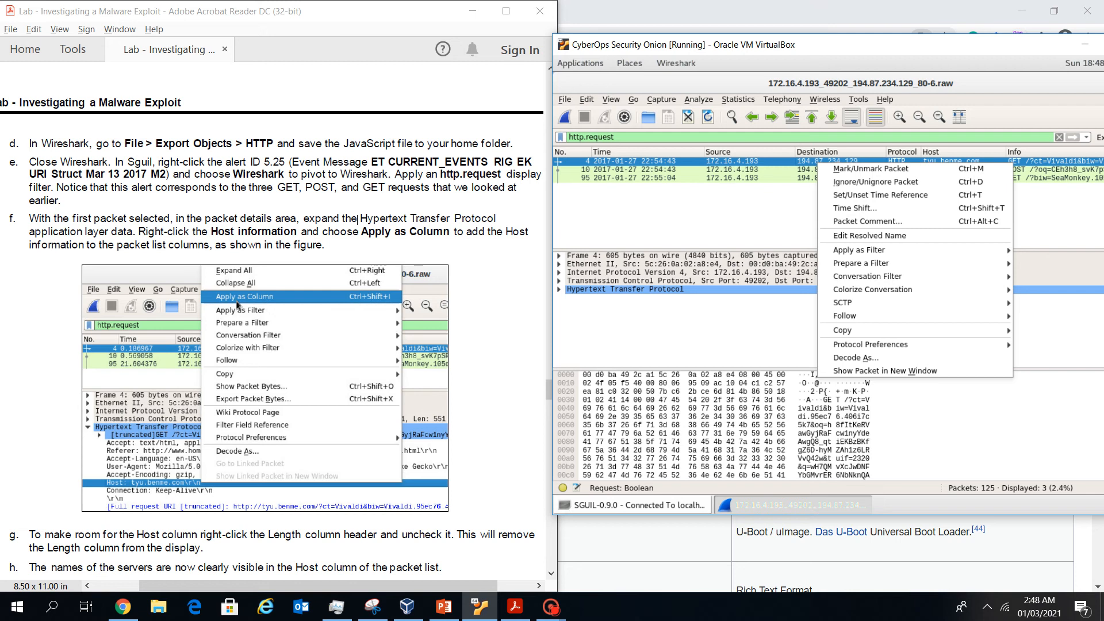
pyautogui.press('Escape')
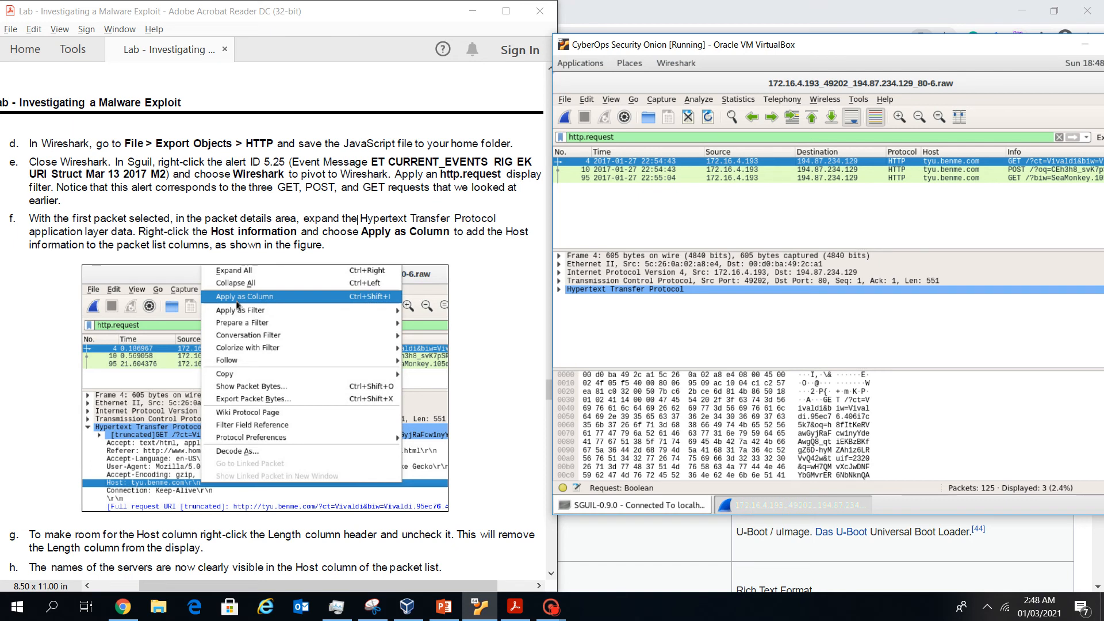
pyautogui.click(559, 289)
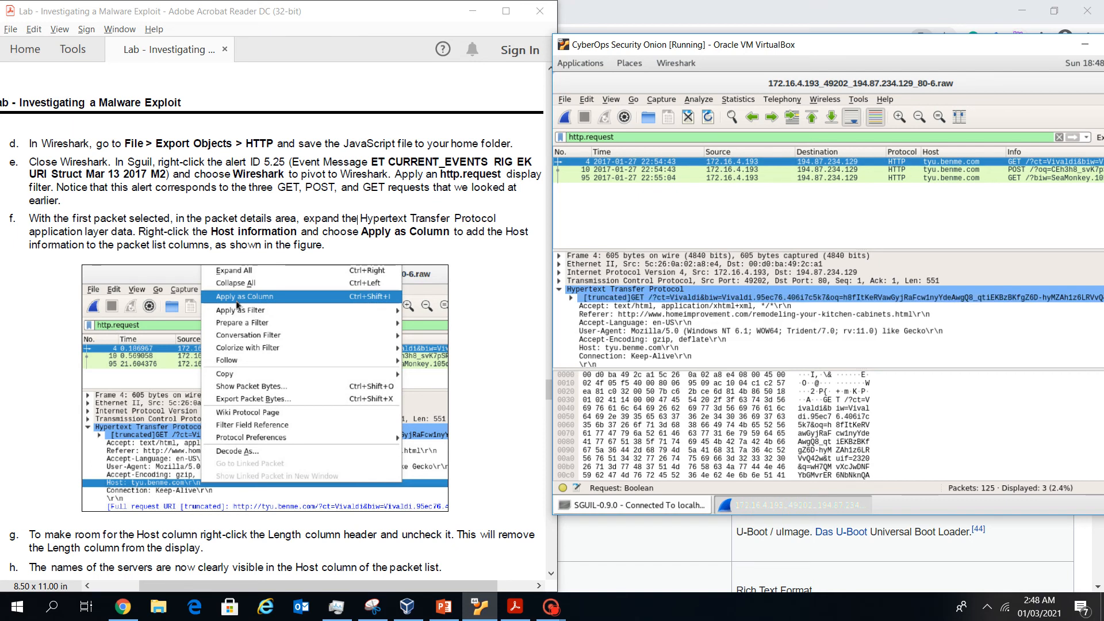
pyautogui.rightClick(624, 347)
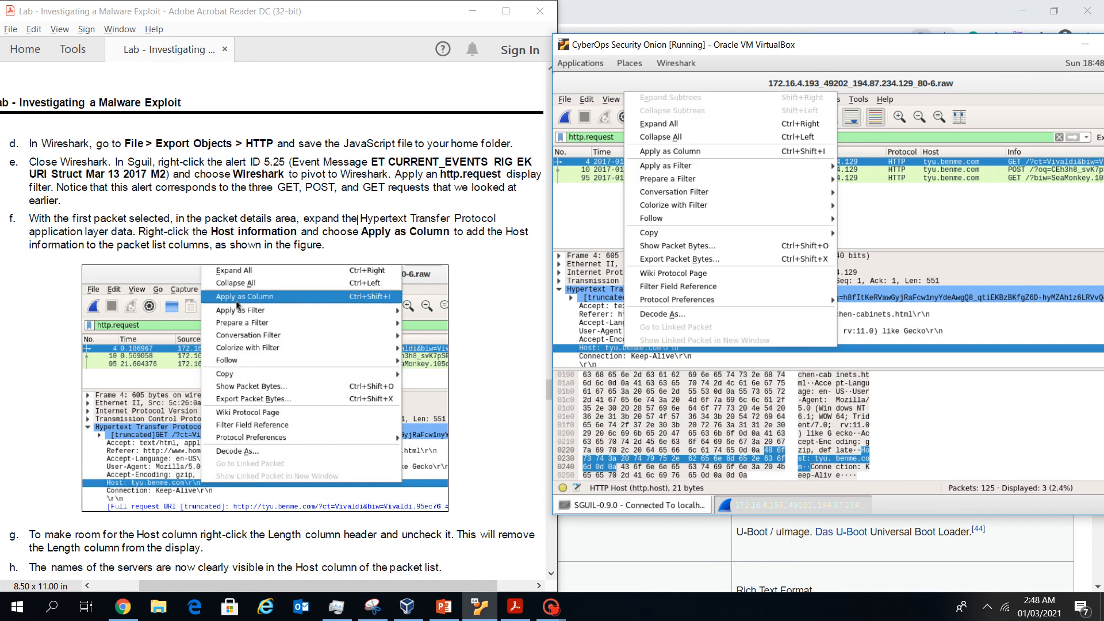
pyautogui.moveTo(678, 218)
pyautogui.press('Escape')
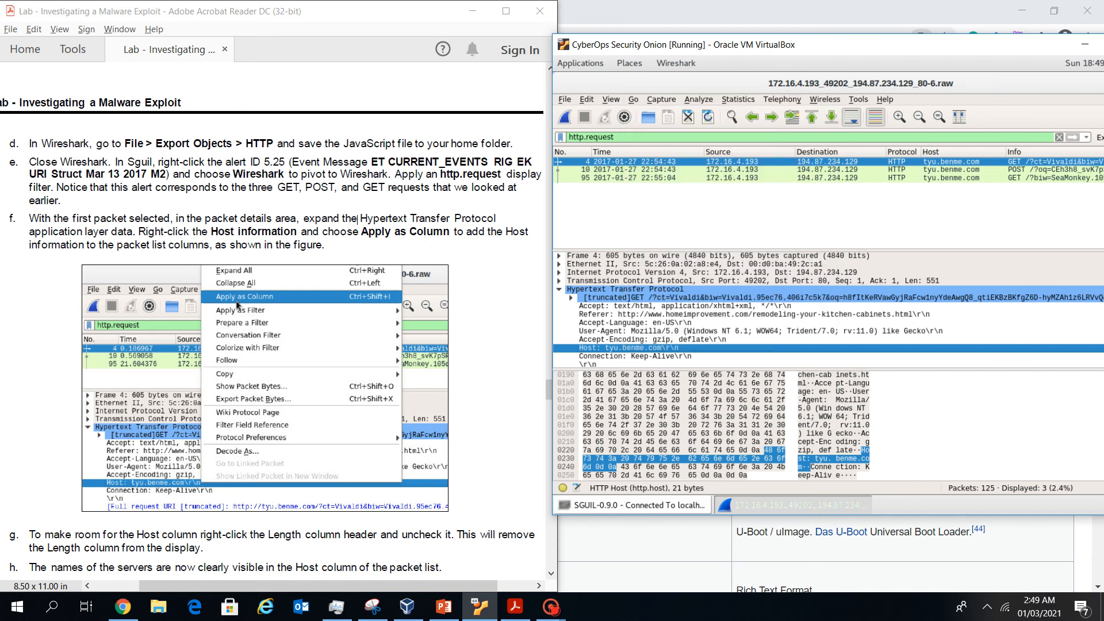
pyautogui.rightClick(622, 348)
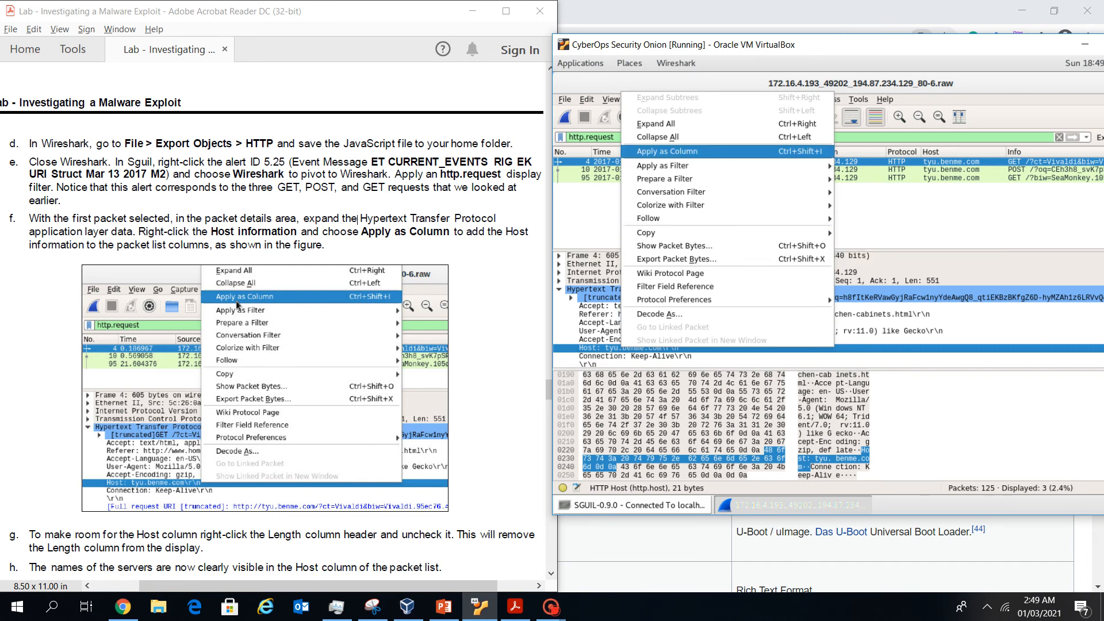
pyautogui.click(667, 151)
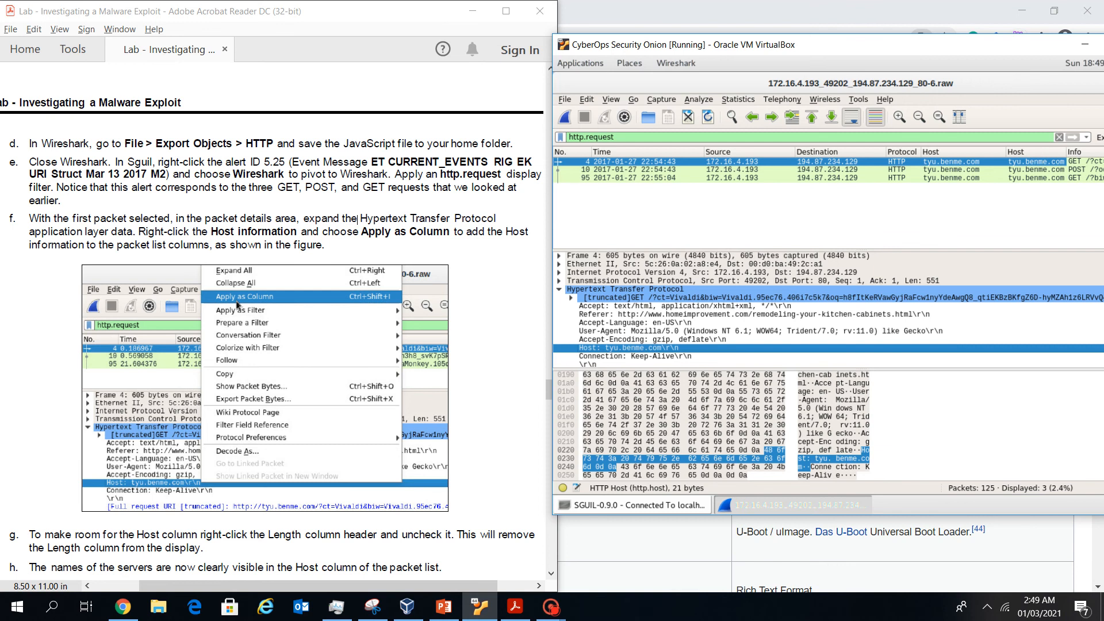
pyautogui.rightClick(1036, 152)
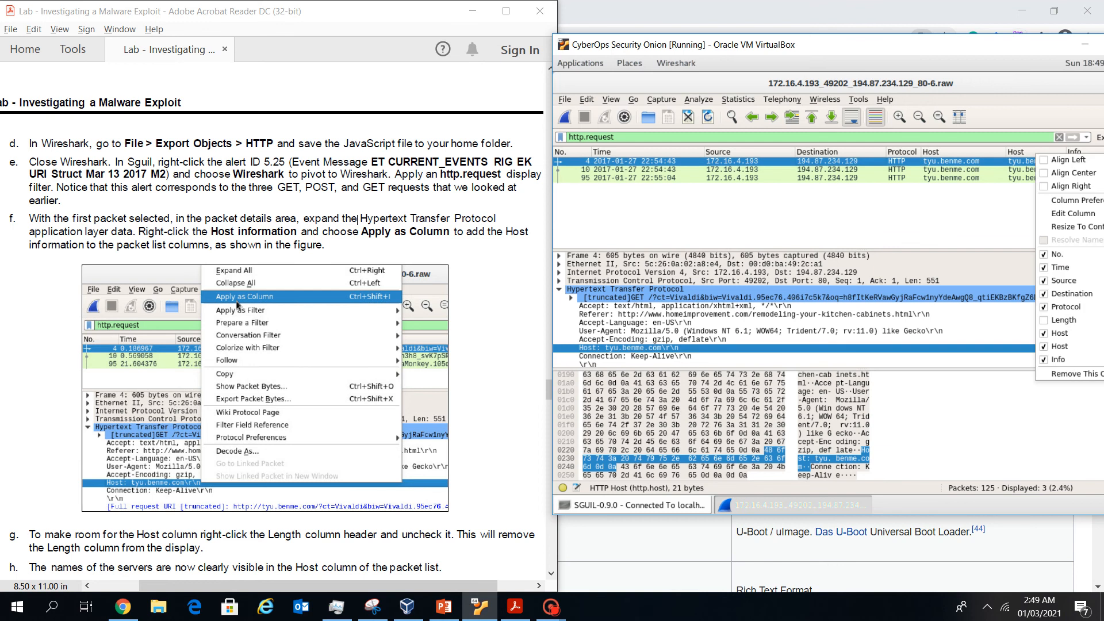
pyautogui.click(1059, 346)
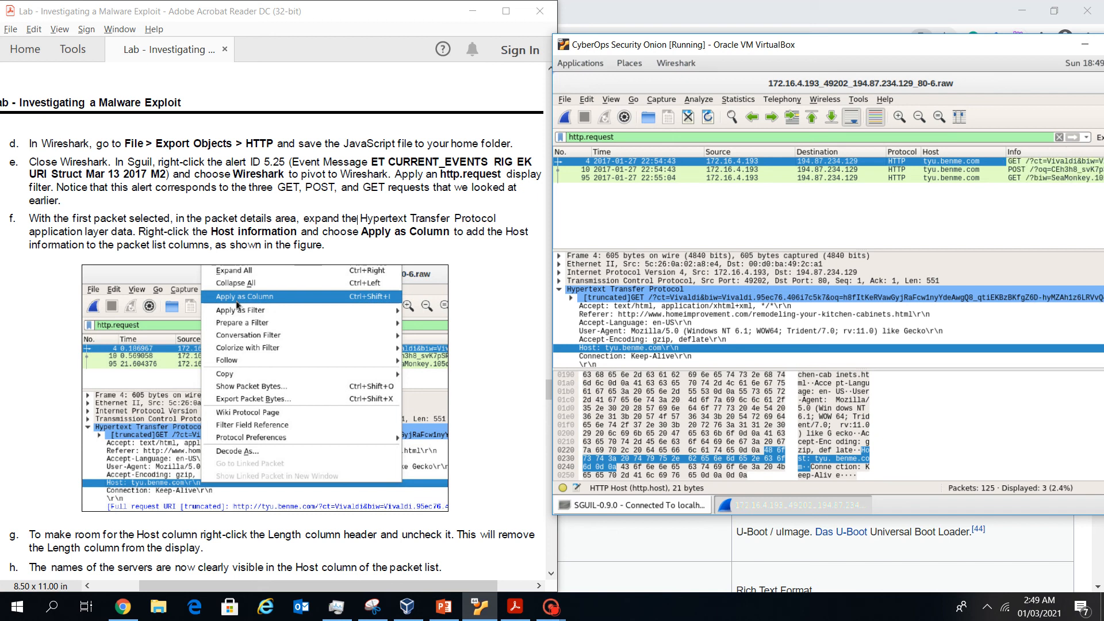
pyautogui.scroll(-2, 271, 334)
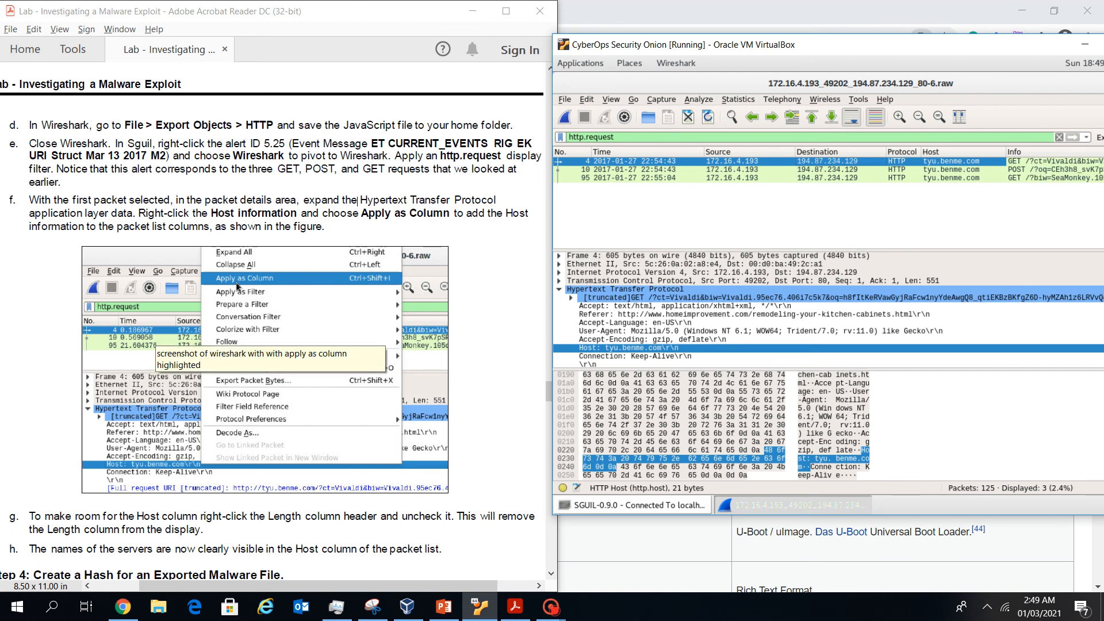
pyautogui.scroll(-2, 270, 333)
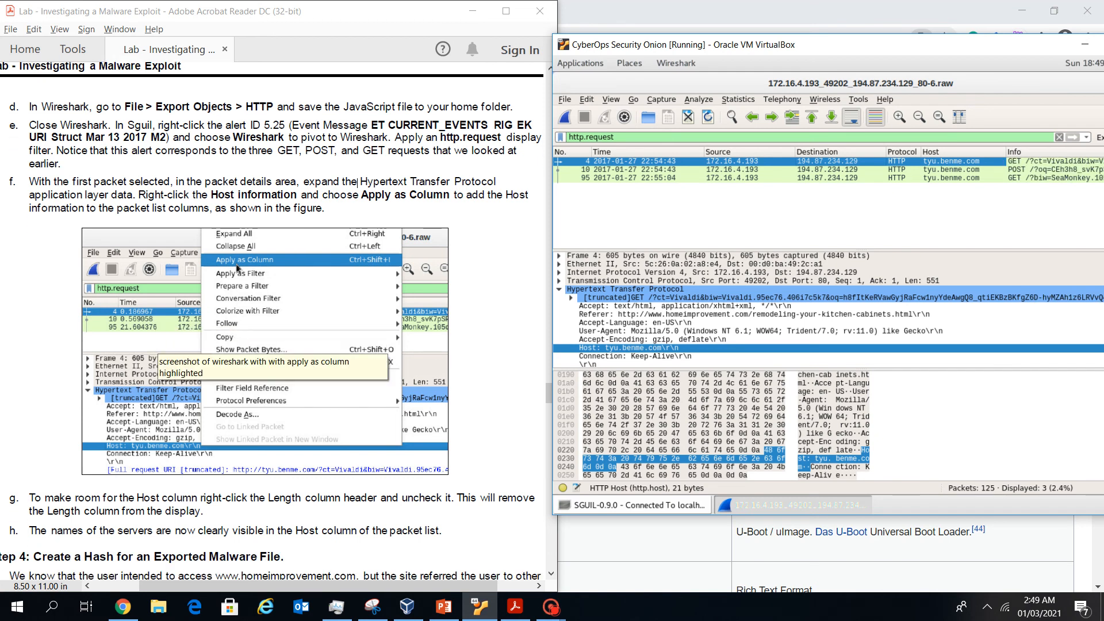
pyautogui.scroll(-1, 270, 334)
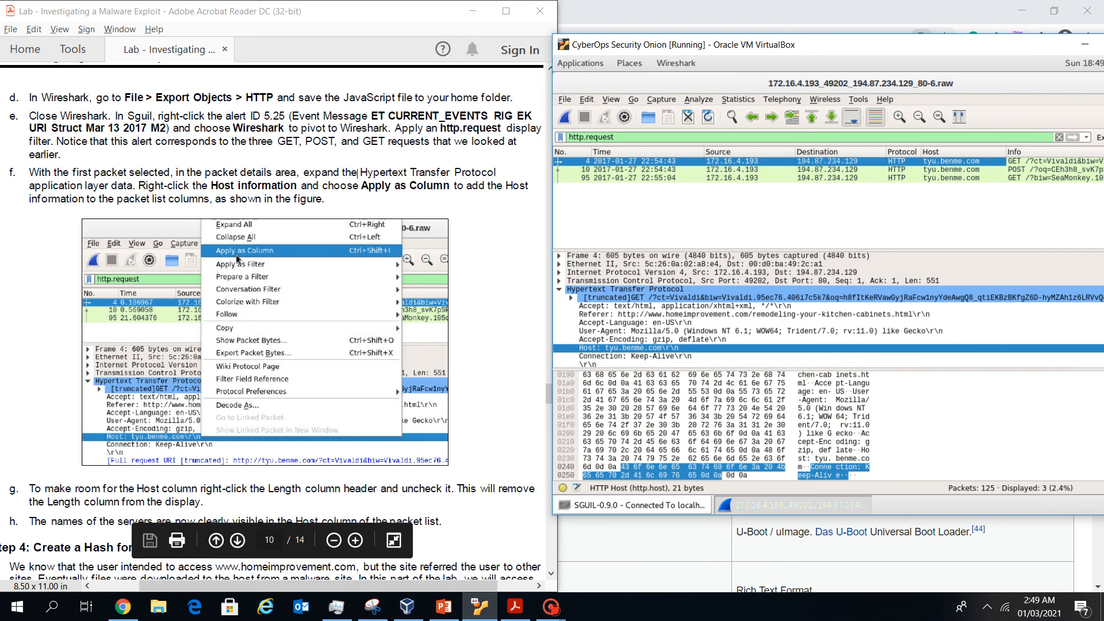
pyautogui.scroll(-3, 270, 322)
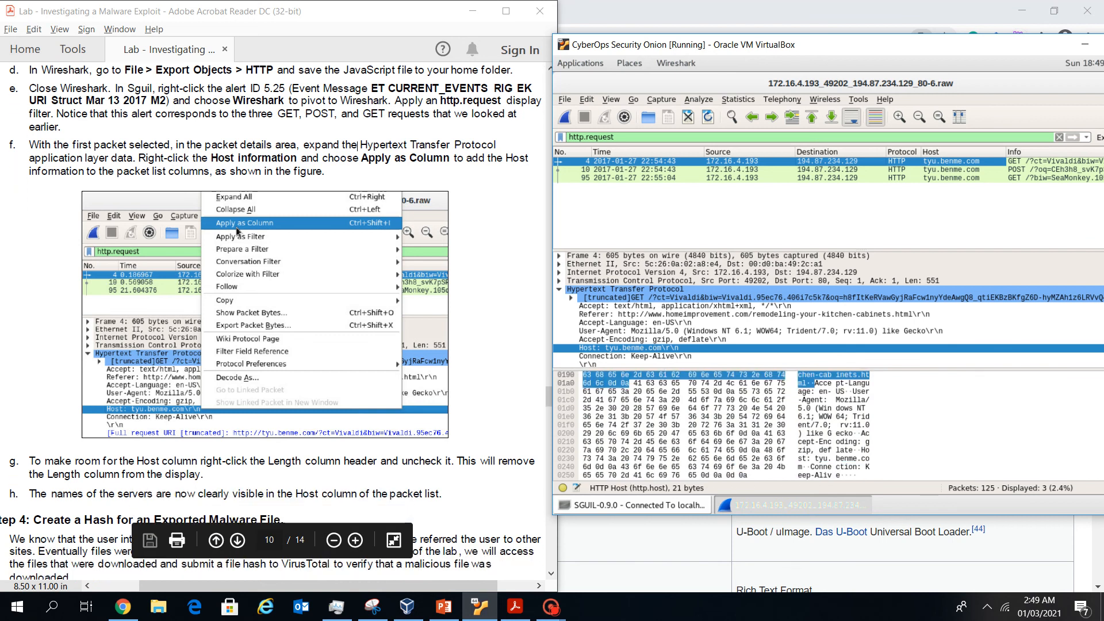
pyautogui.scroll(-3, 271, 322)
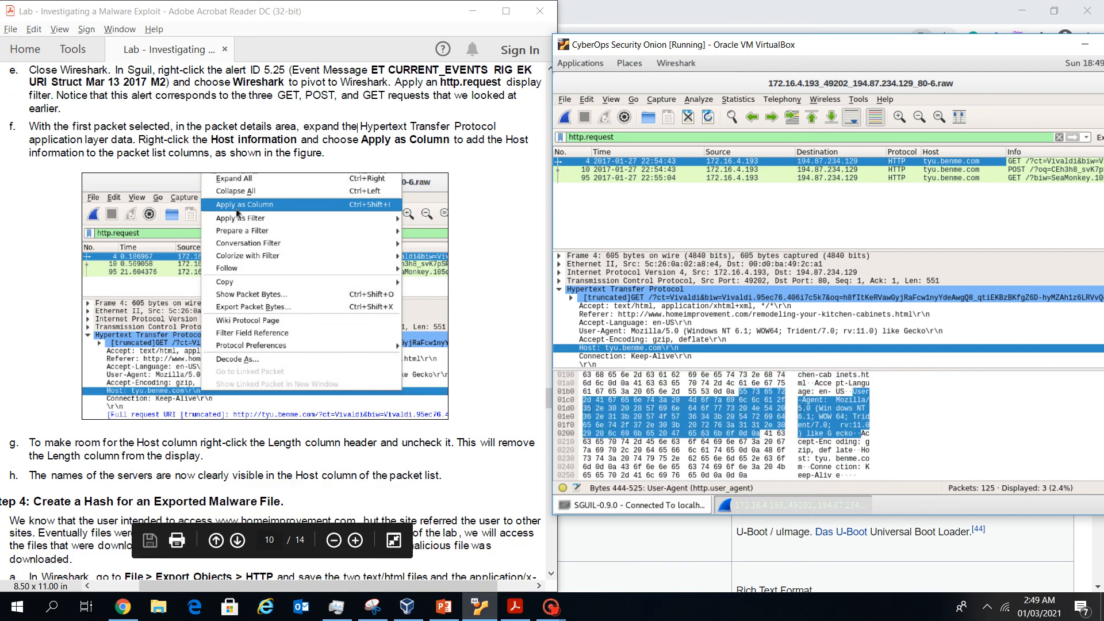
pyautogui.scroll(-5, 271, 322)
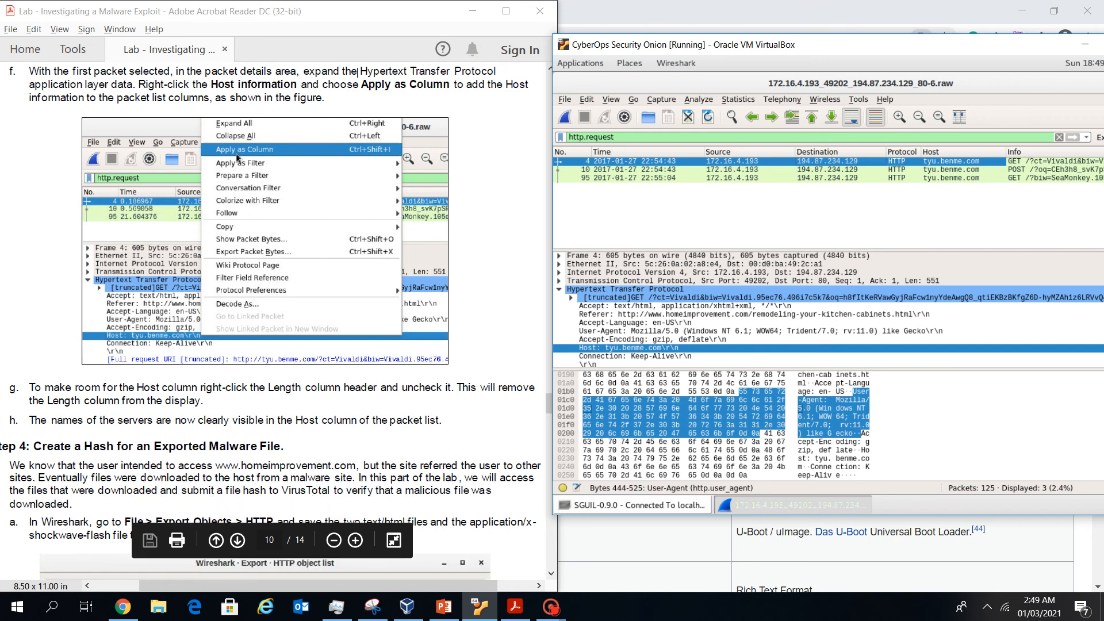
pyautogui.scroll(-4, 198, 575)
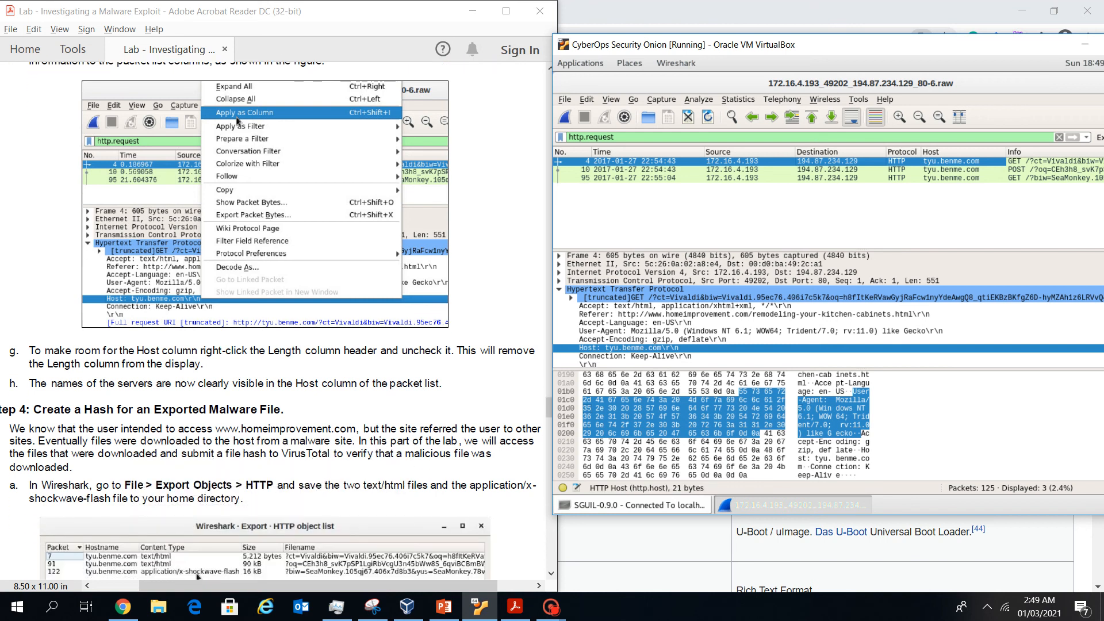
pyautogui.rightClick(972, 151)
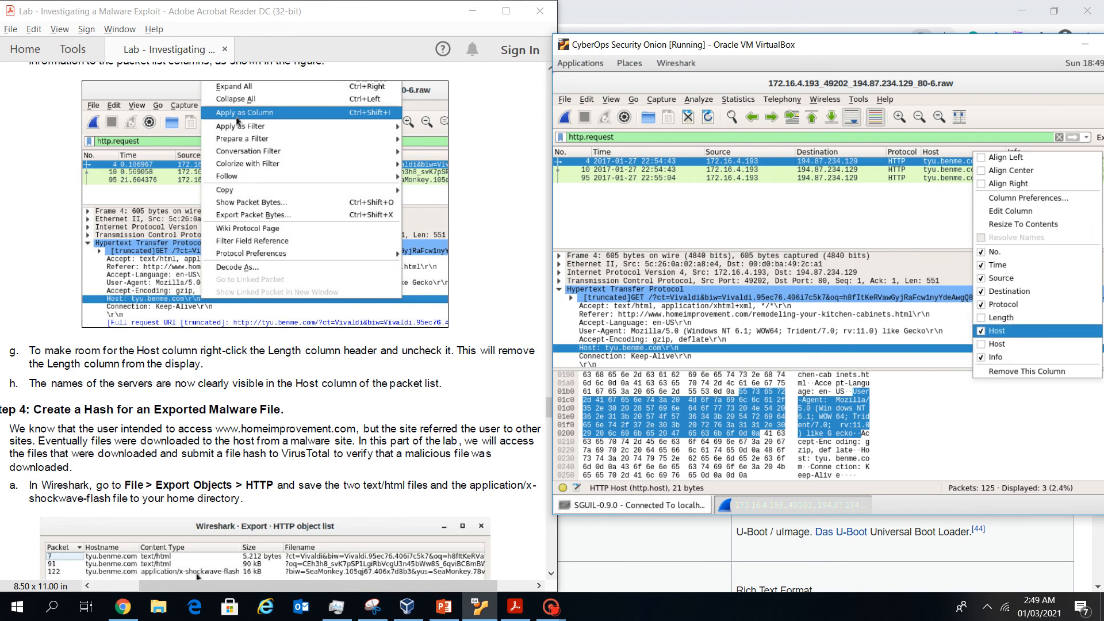
pyautogui.press('Escape')
pyautogui.scroll(-2, 273, 322)
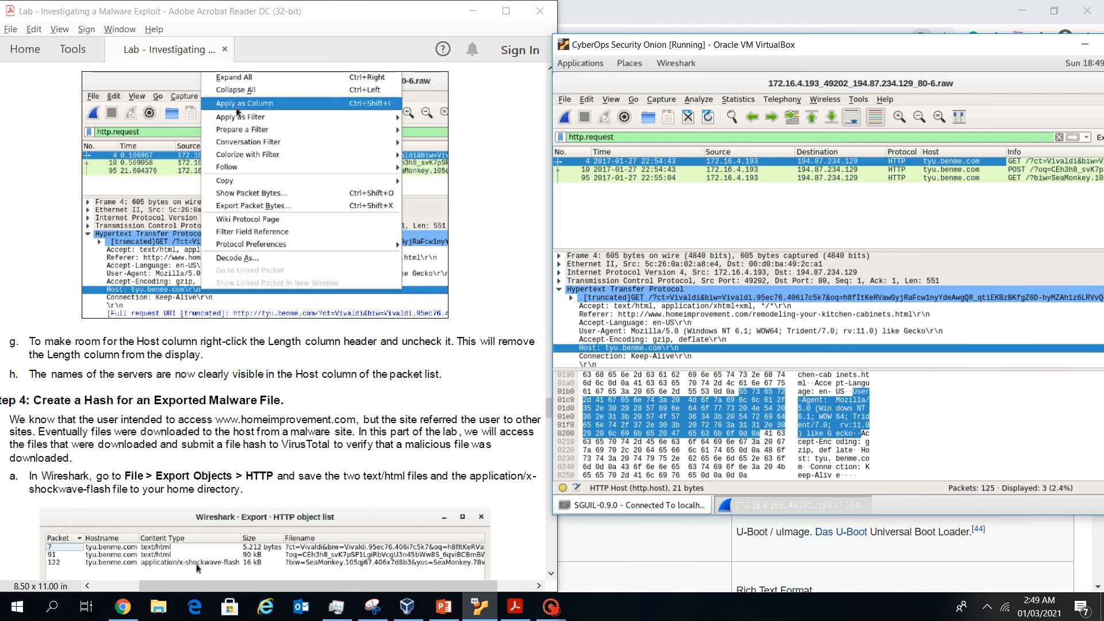
pyautogui.scroll(-5, 273, 322)
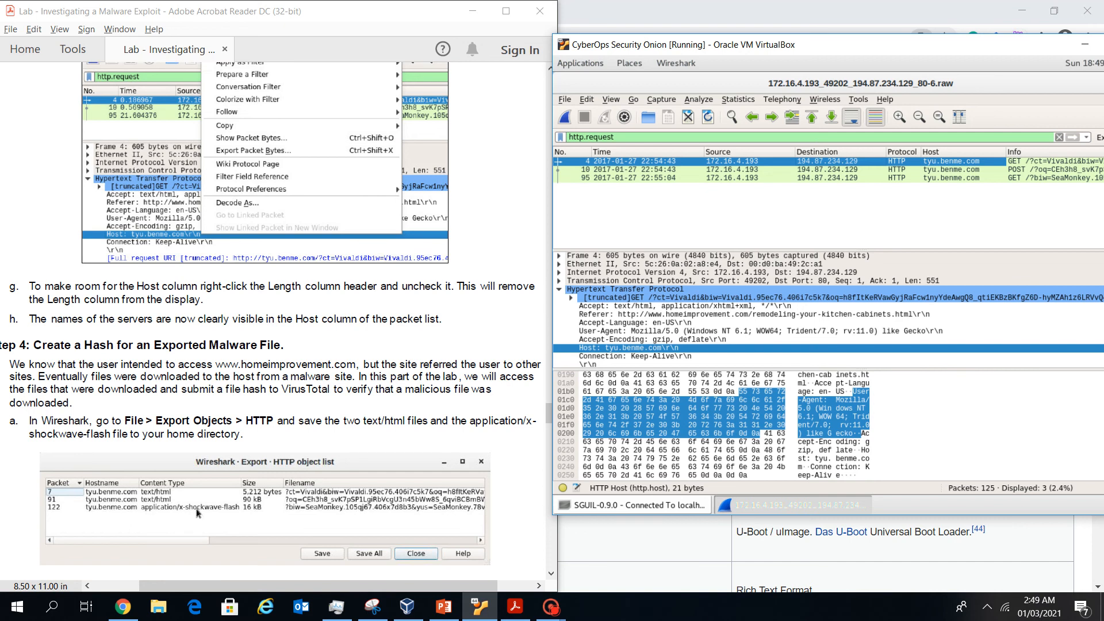
pyautogui.scroll(-2, 197, 449)
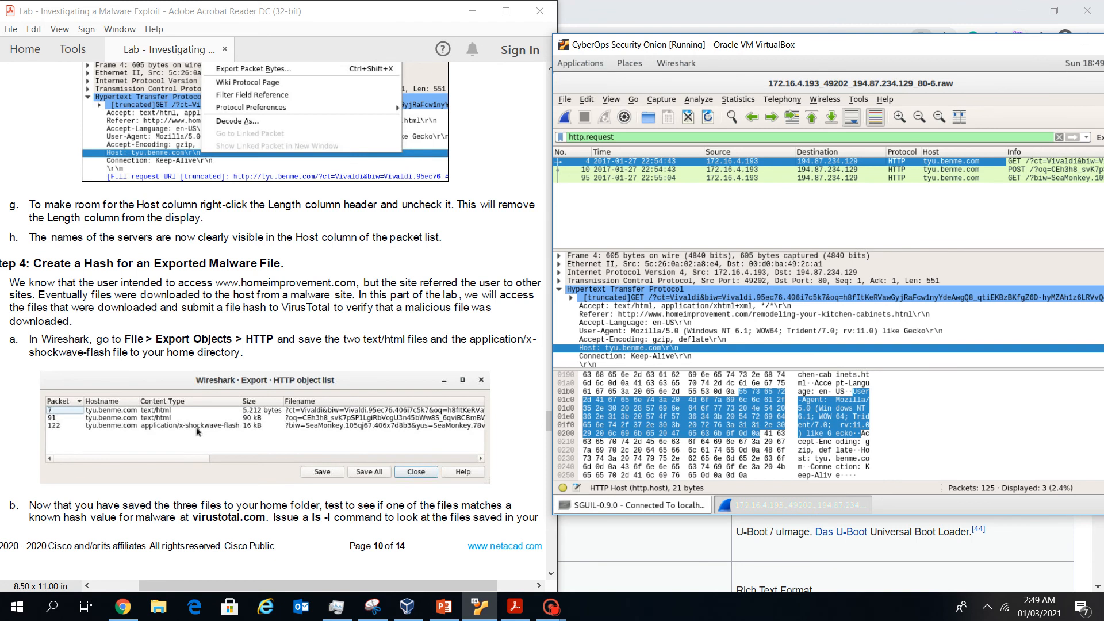
pyautogui.click(580, 63)
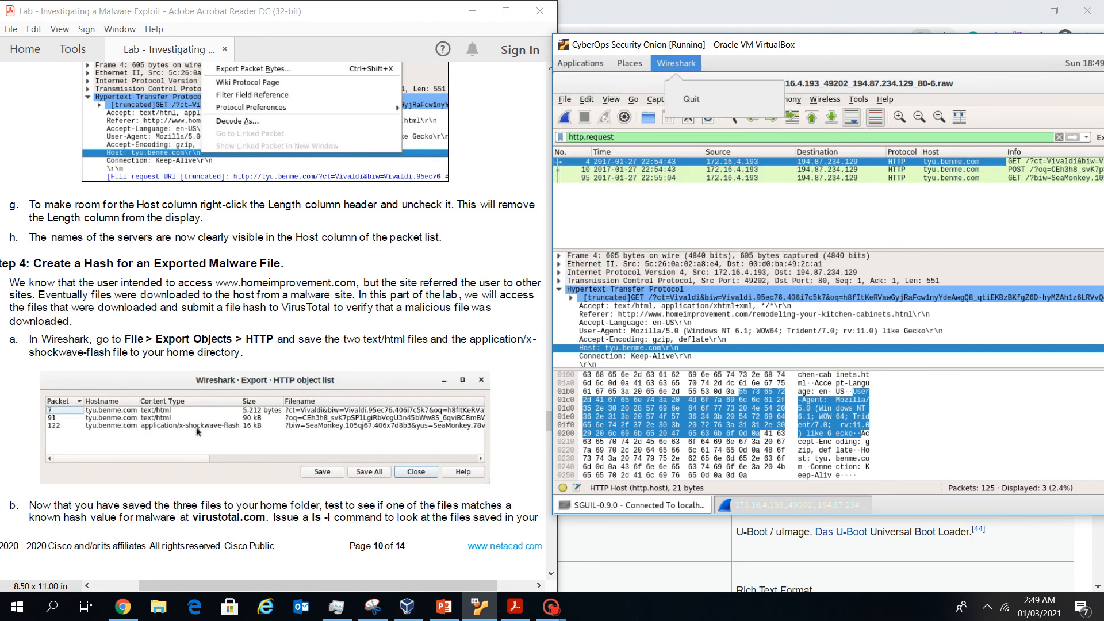
pyautogui.click(675, 63)
pyautogui.click(565, 100)
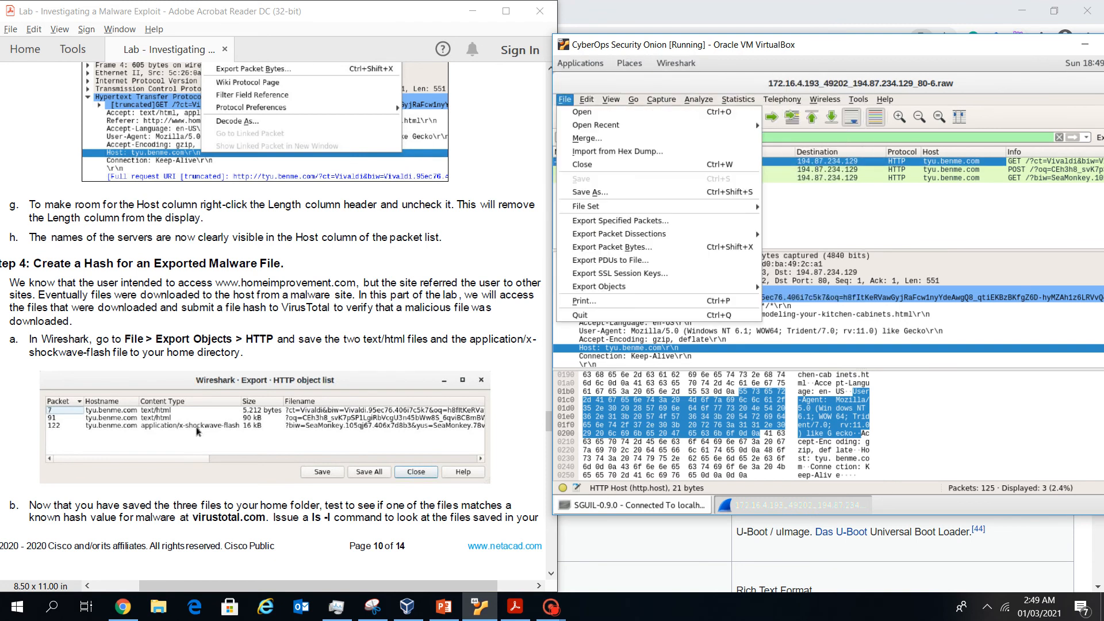
pyautogui.moveTo(601, 286)
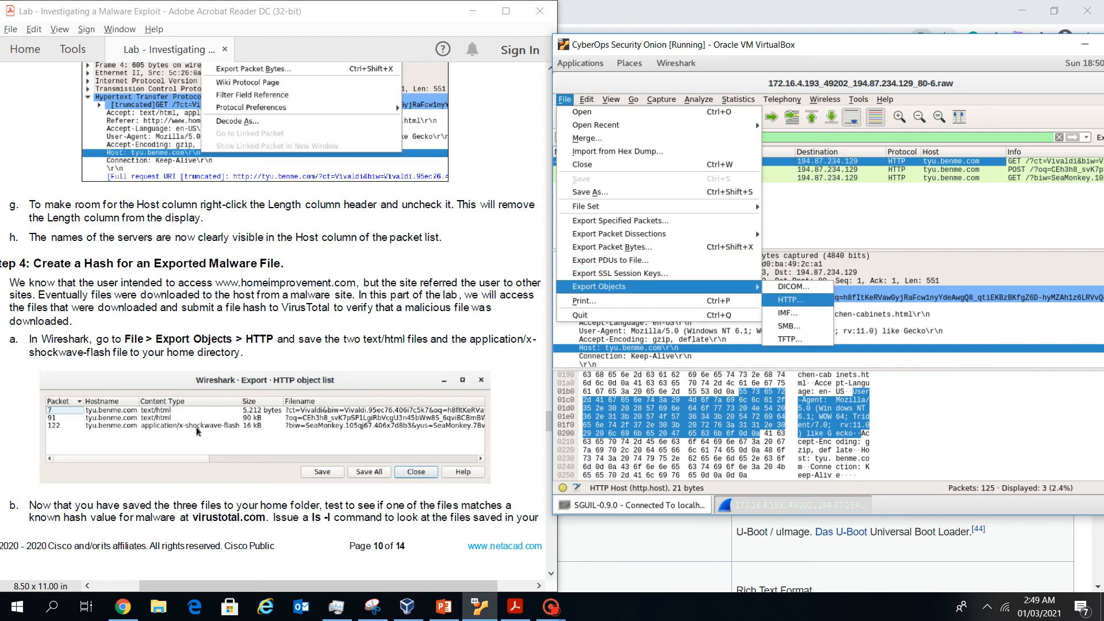
pyautogui.click(791, 299)
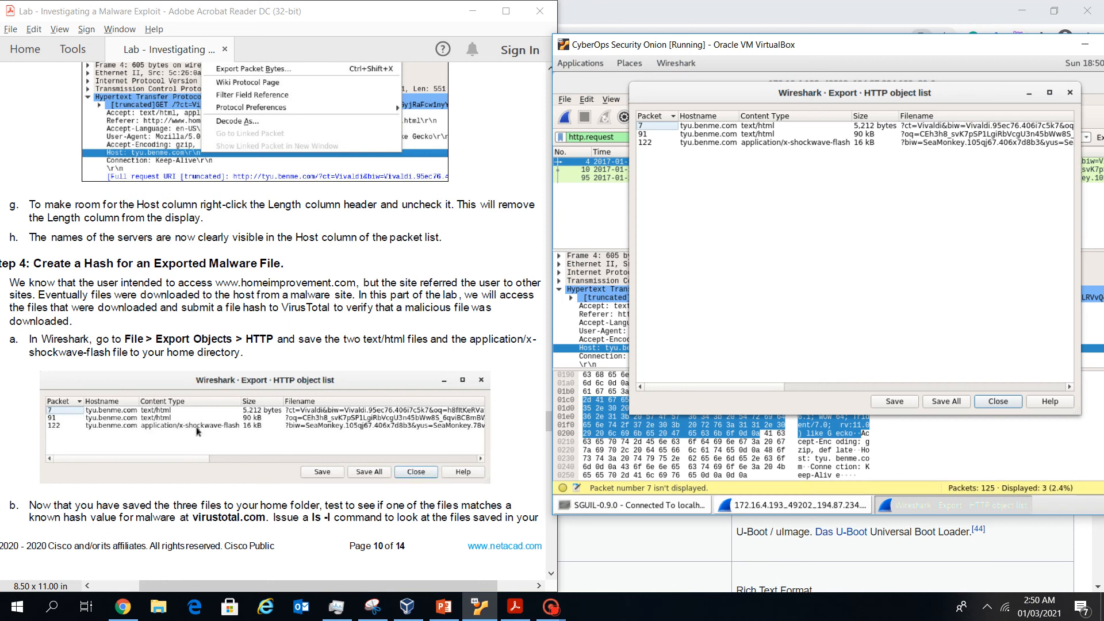
pyautogui.click(998, 401)
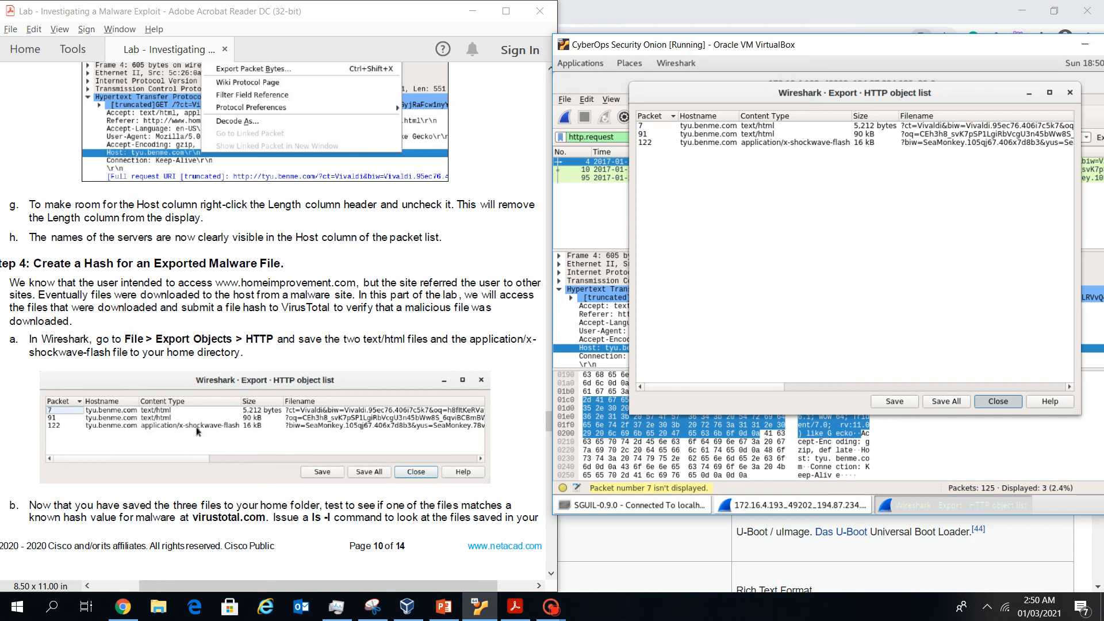
pyautogui.scroll(-1, 271, 322)
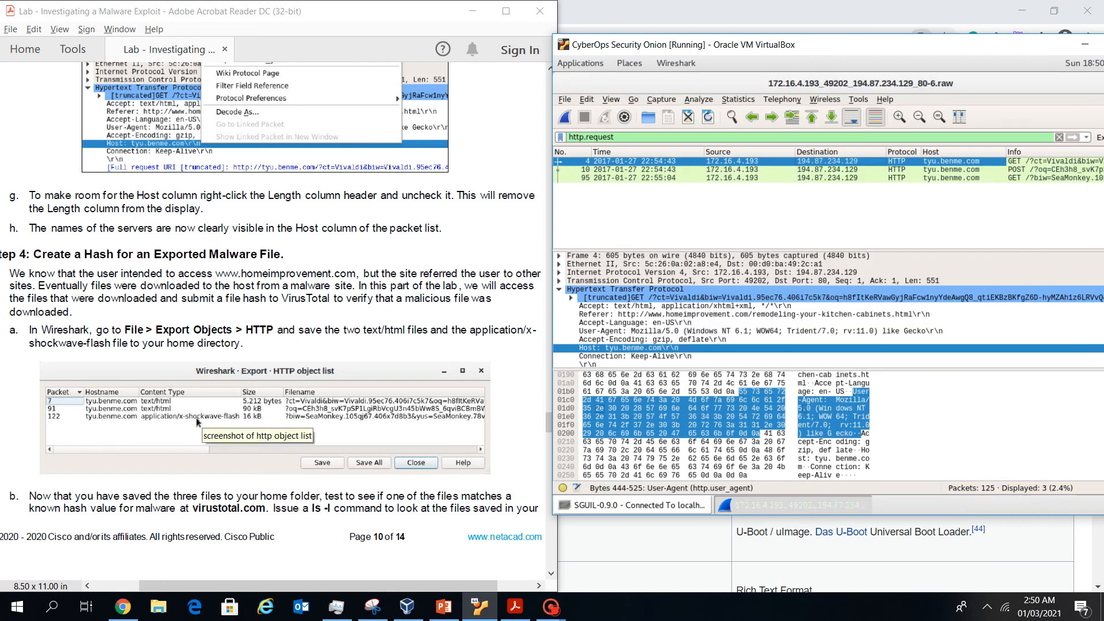
# Shift the VM window left and close Wireshark to get back to Sguil
pyautogui.scroll(-2, 196, 423)
pyautogui.scroll(2, 196, 423)
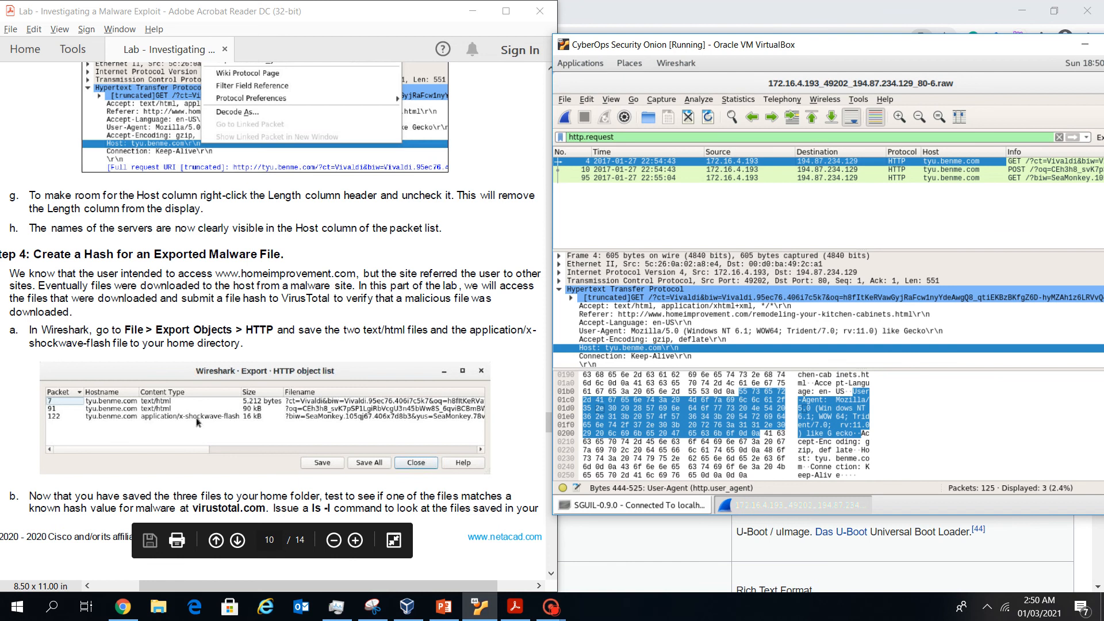
pyautogui.scroll(-10, 197, 423)
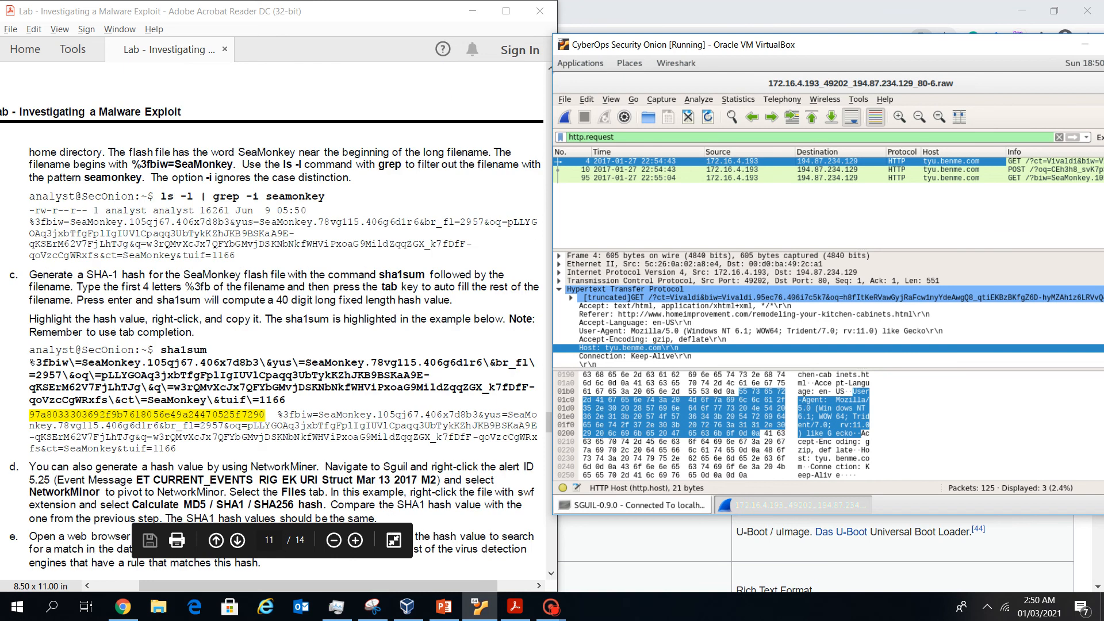
pyautogui.moveTo(920, 45); pyautogui.dragTo(823, 42)
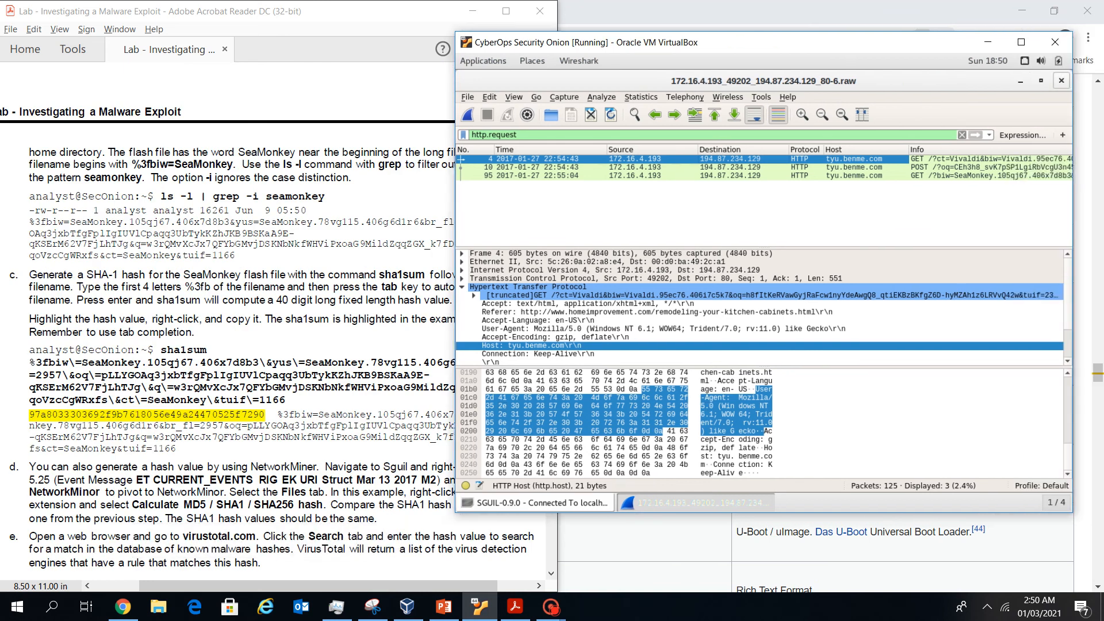
pyautogui.click(1061, 81)
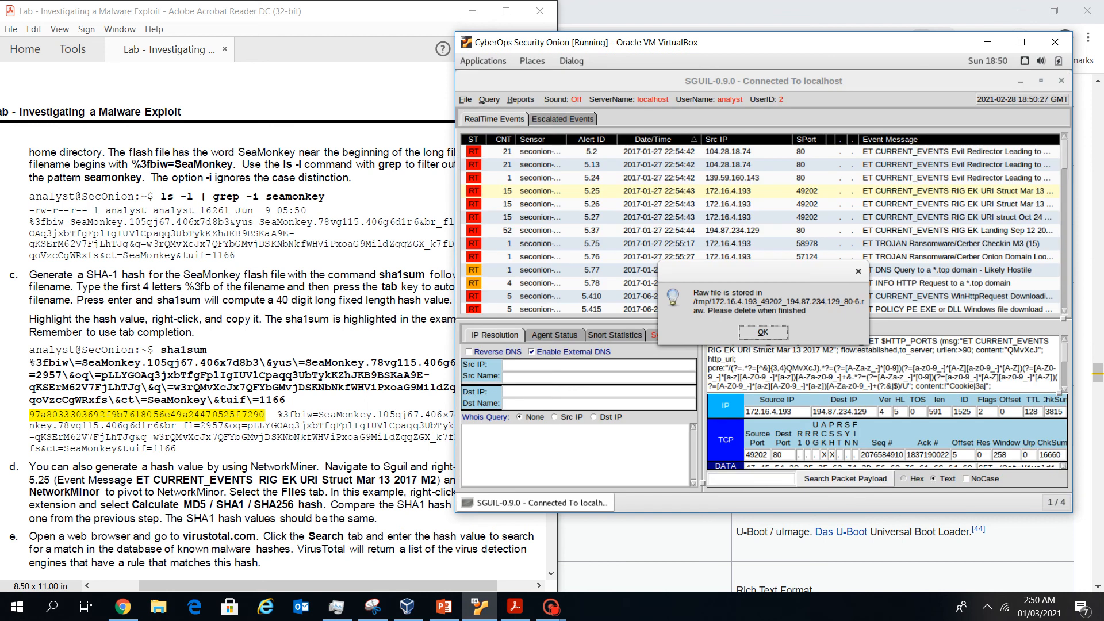
# Minimize Sguil, open a Terminal from the desktop, and run ls -l in the home folder
pyautogui.click(1021, 80)
pyautogui.rightClick(848, 176)
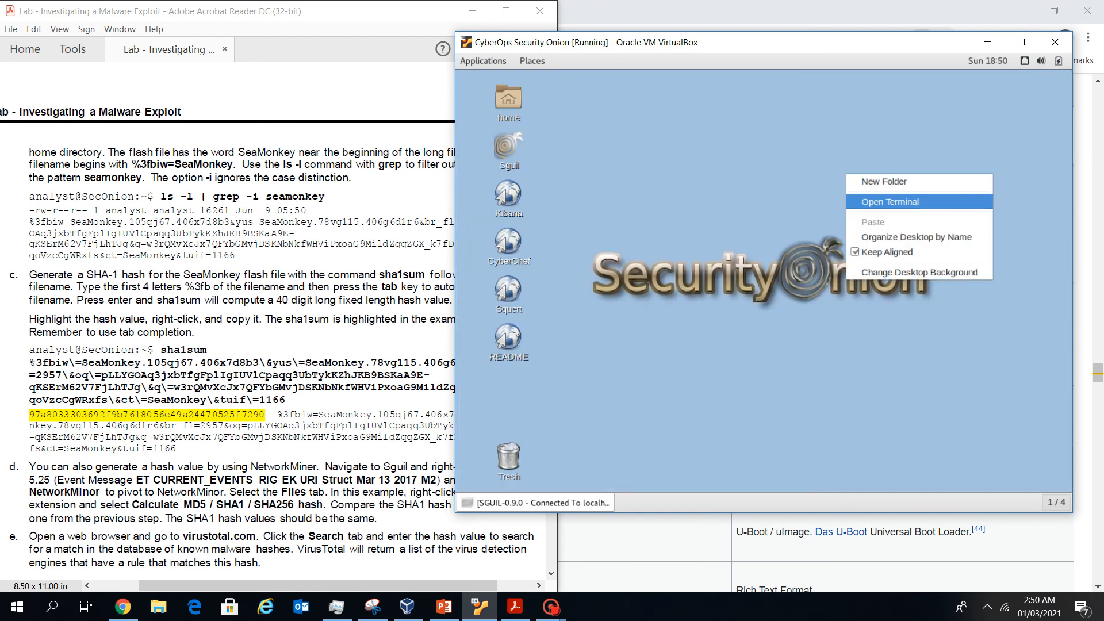
pyautogui.click(886, 201)
pyautogui.moveTo(834, 43); pyautogui.dragTo(944, 39)
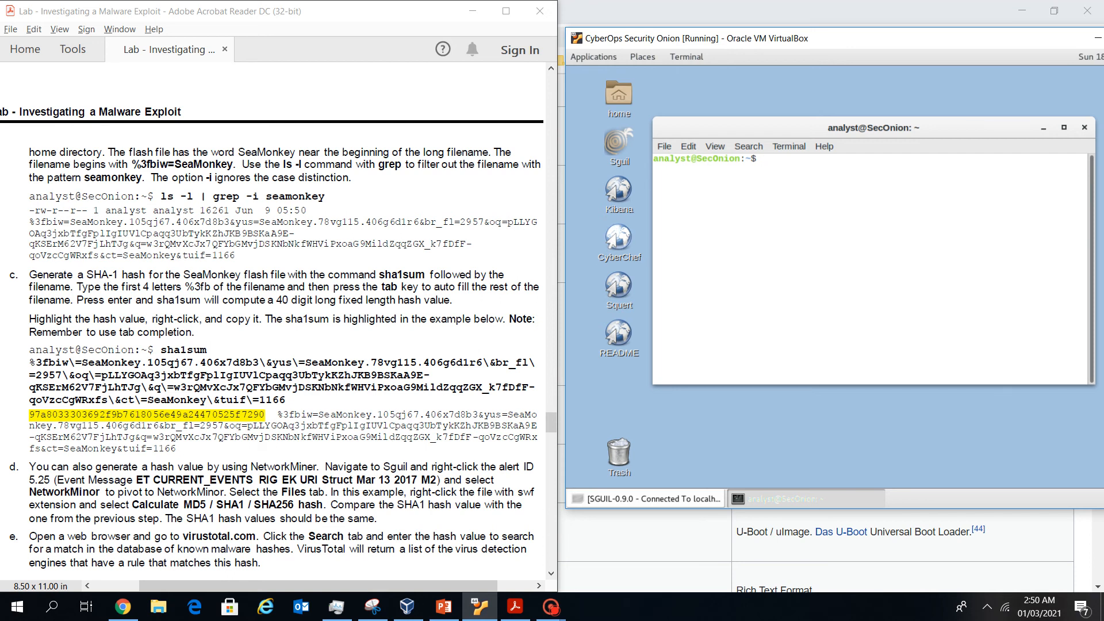
pyautogui.scroll(10, 198, 423)
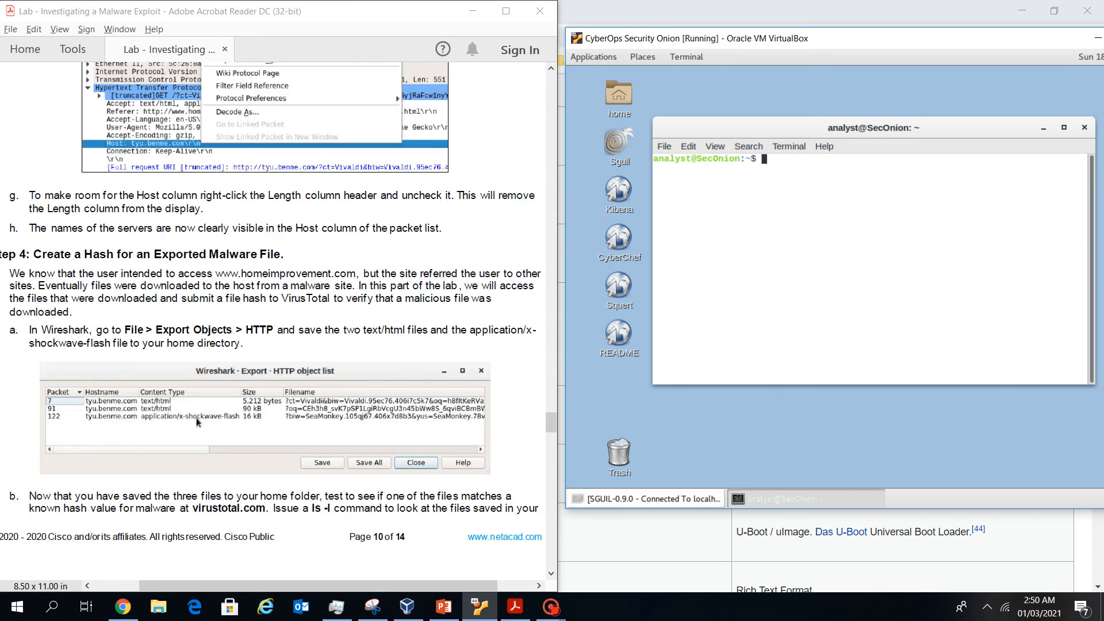
pyautogui.write('ls -l')
pyautogui.press('Return')
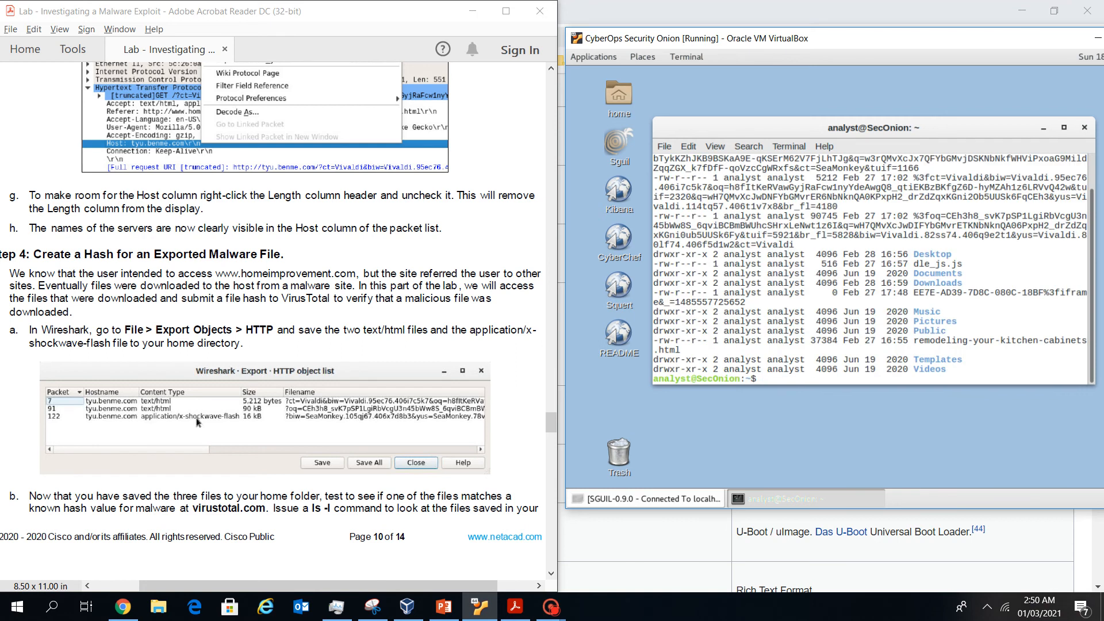
# Run ls -l | grep -i seamonkey to list the 16261-byte SeaMonkey flash file
pyautogui.scroll(-5, 197, 423)
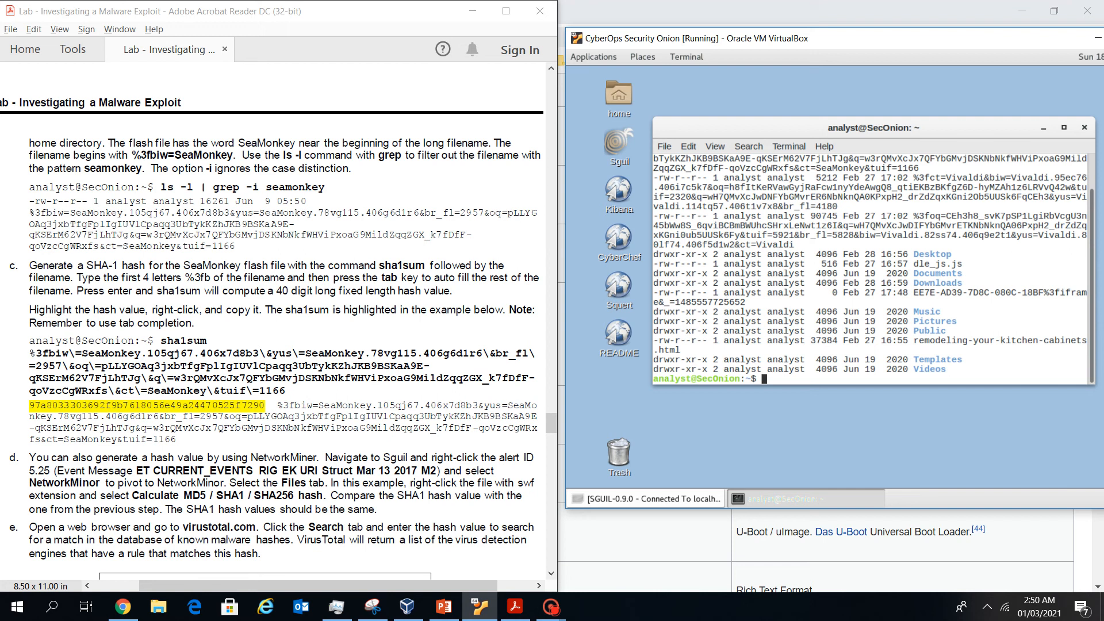
pyautogui.write('sudo apt-get install okular')
pyautogui.press('Up')
pyautogui.press('Up')
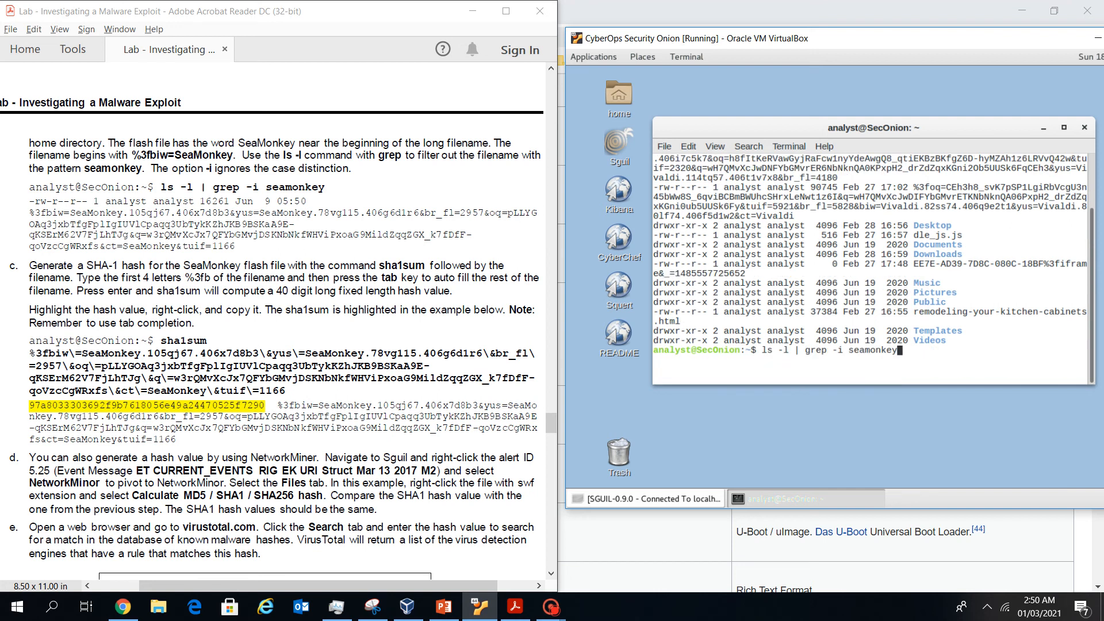
pyautogui.press('Down')
pyautogui.press('Down')
pyautogui.press('Return')
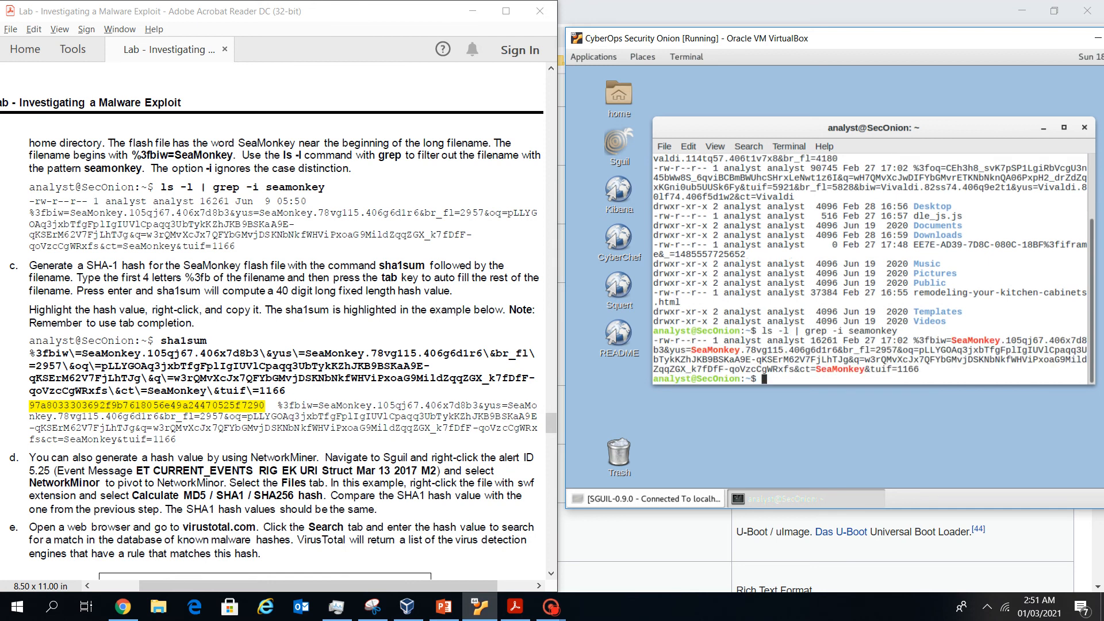
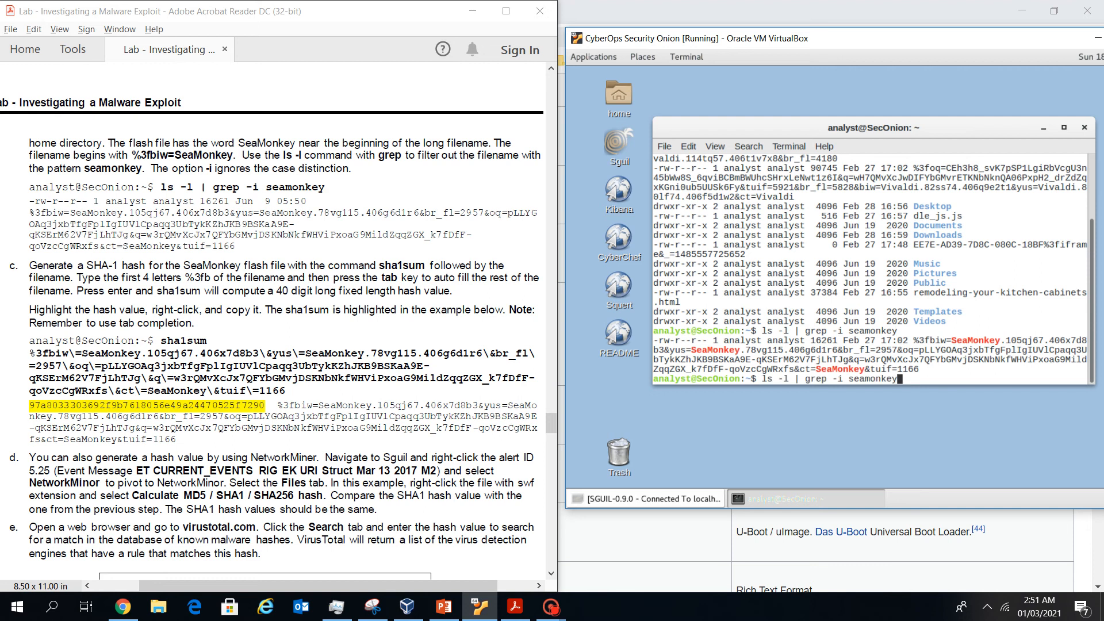
# Enter a sha1sum command with the SeaMonkey flash file's escaped name auto-completed from %3fb
pyautogui.write('sha1sum %3fb')
pyautogui.press('Tab')
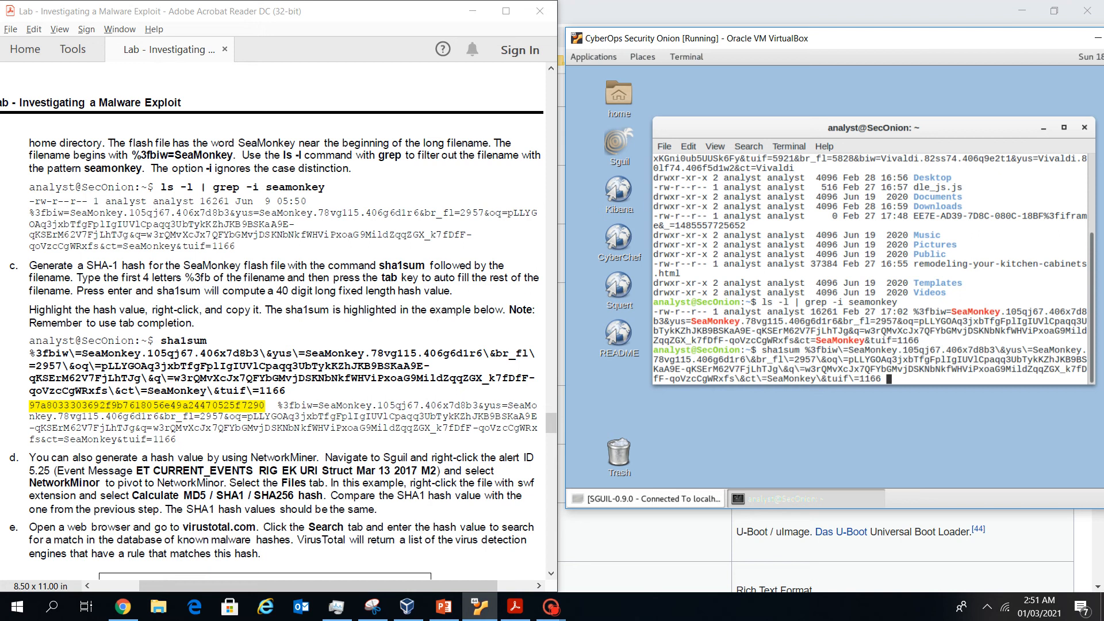
pyautogui.press('Return')
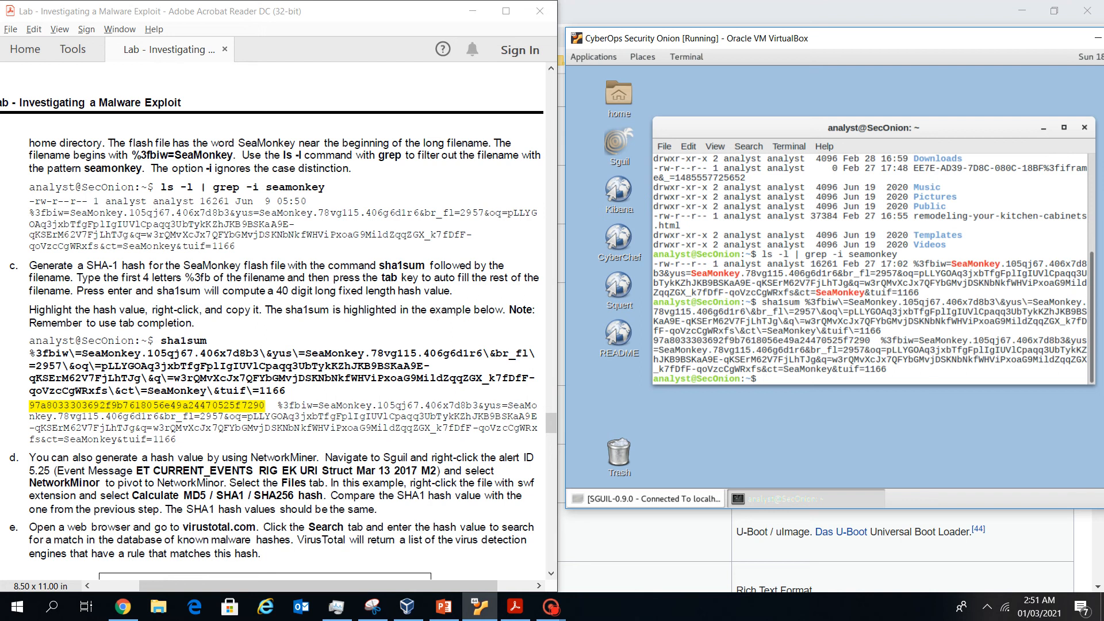
pyautogui.moveTo(875, 341); pyautogui.dragTo(653, 341)
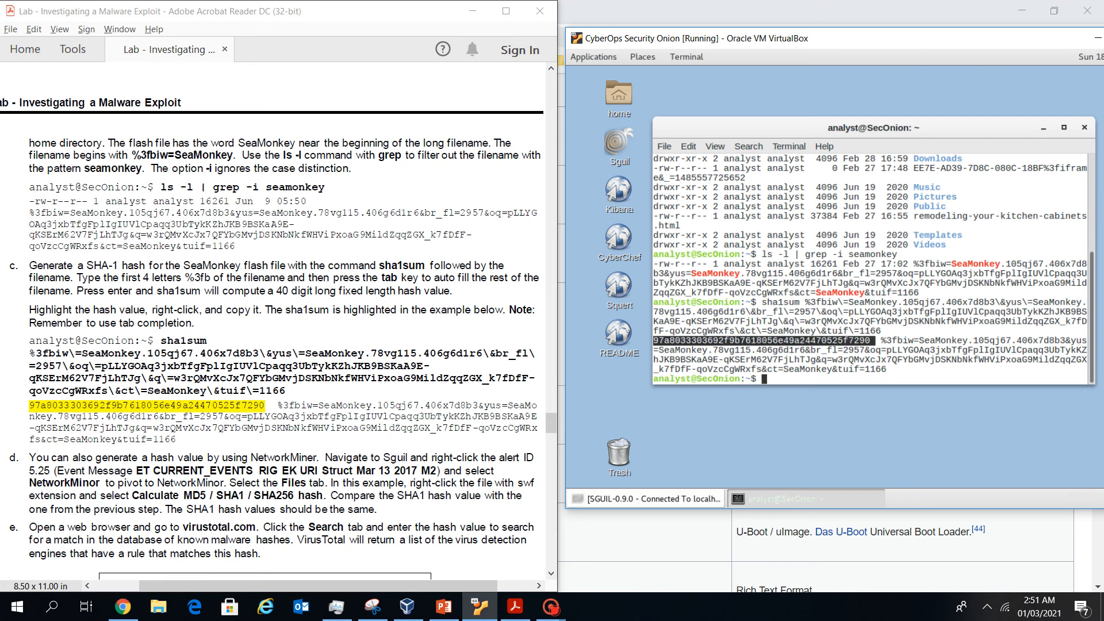
pyautogui.click(655, 340)
pyautogui.moveTo(875, 340); pyautogui.dragTo(653, 340)
pyautogui.hotkey('ctrl', 'c')
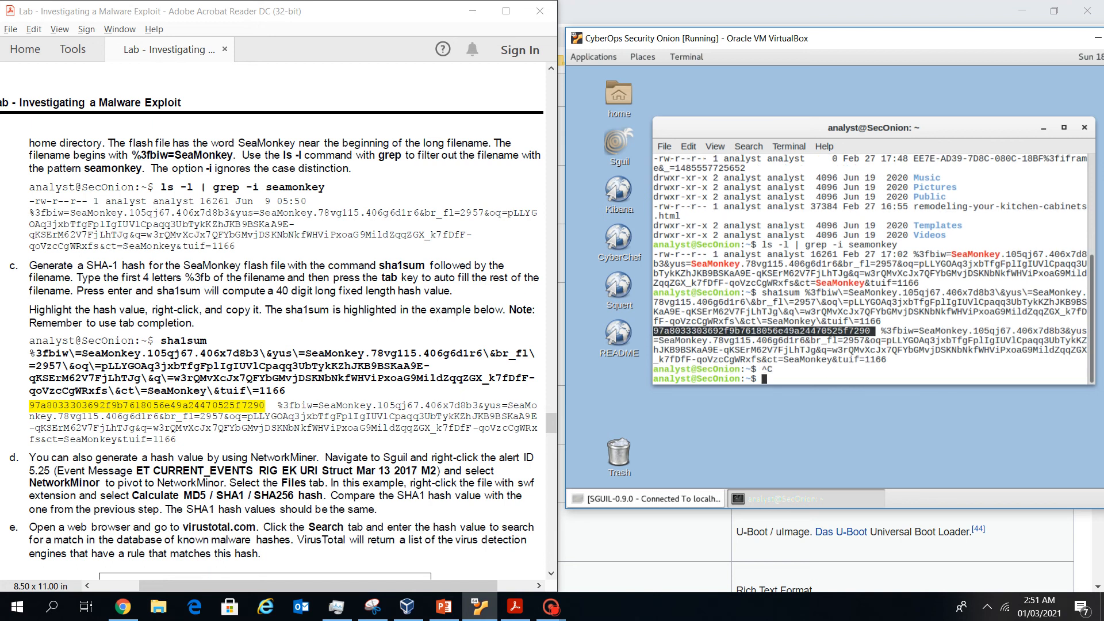
# Launch gedit from Applications > Accessories and paste the clipboard into a new document
pyautogui.click(594, 56)
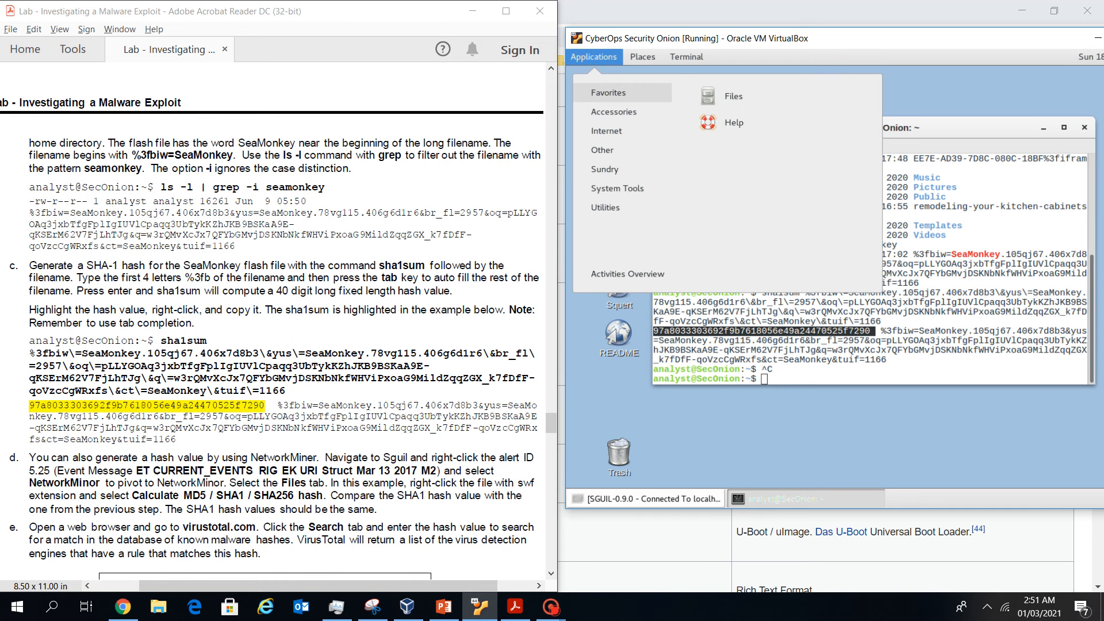
pyautogui.moveTo(614, 112)
pyautogui.moveTo(617, 188)
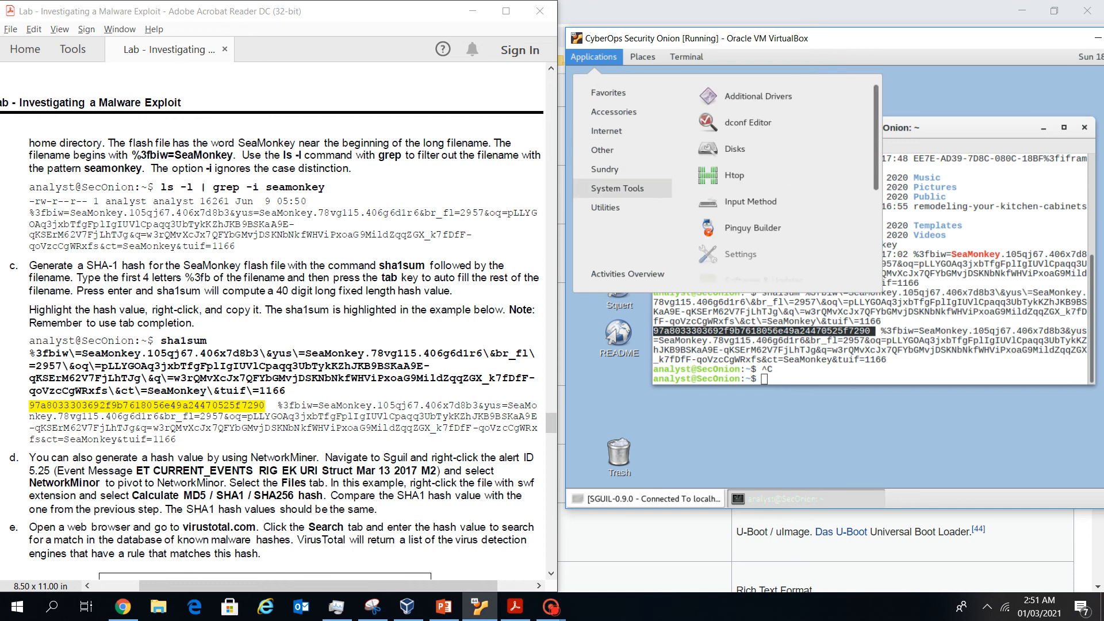
pyautogui.moveTo(605, 207)
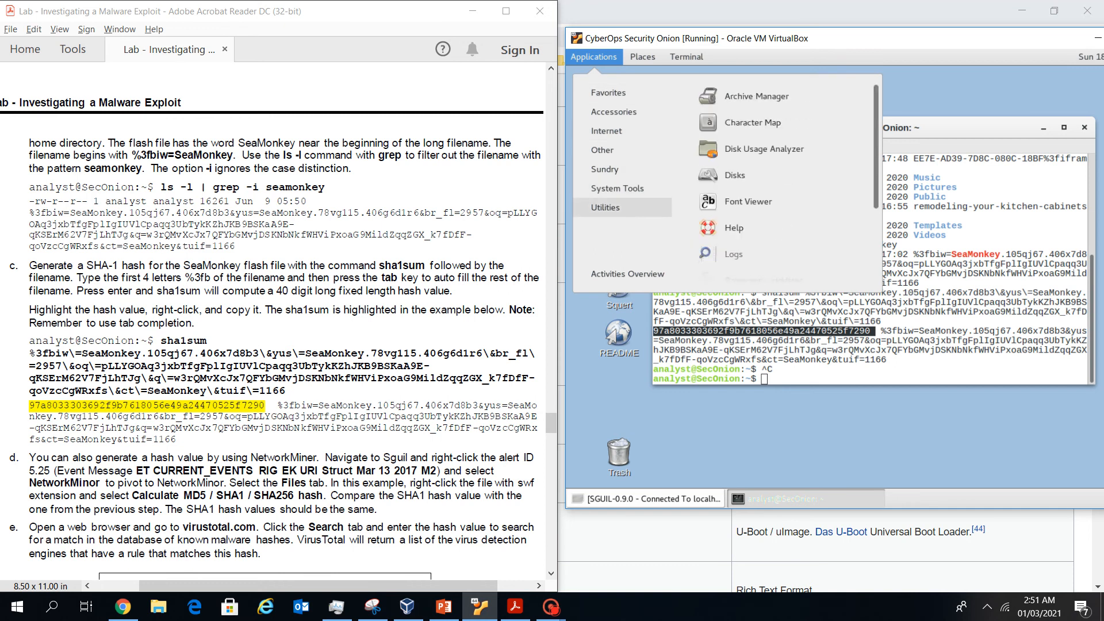
pyautogui.moveTo(602, 150)
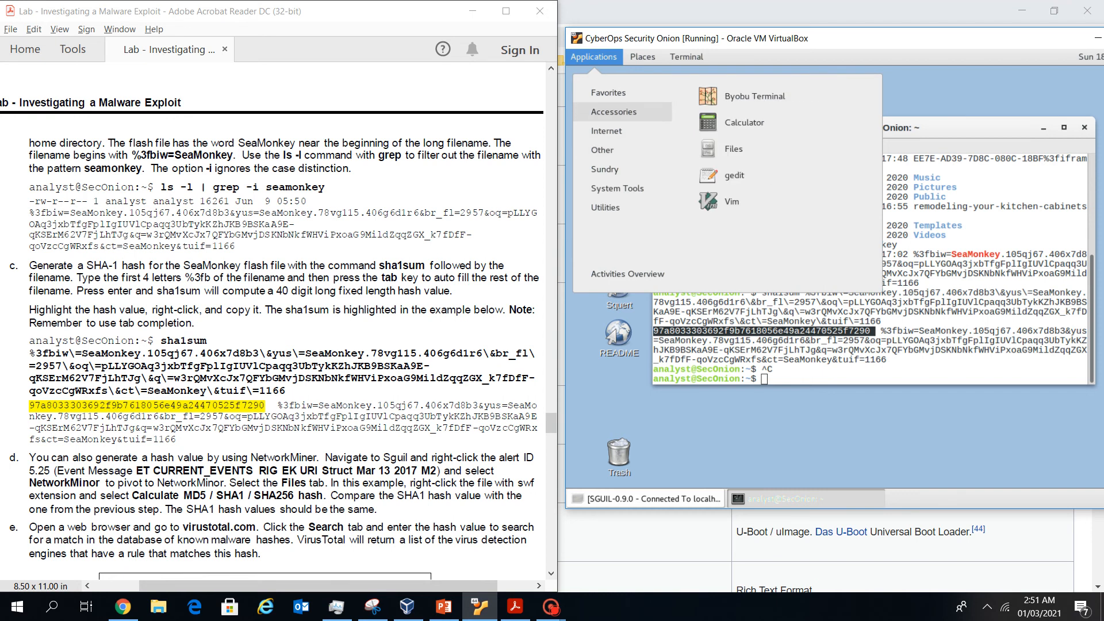
pyautogui.click(734, 175)
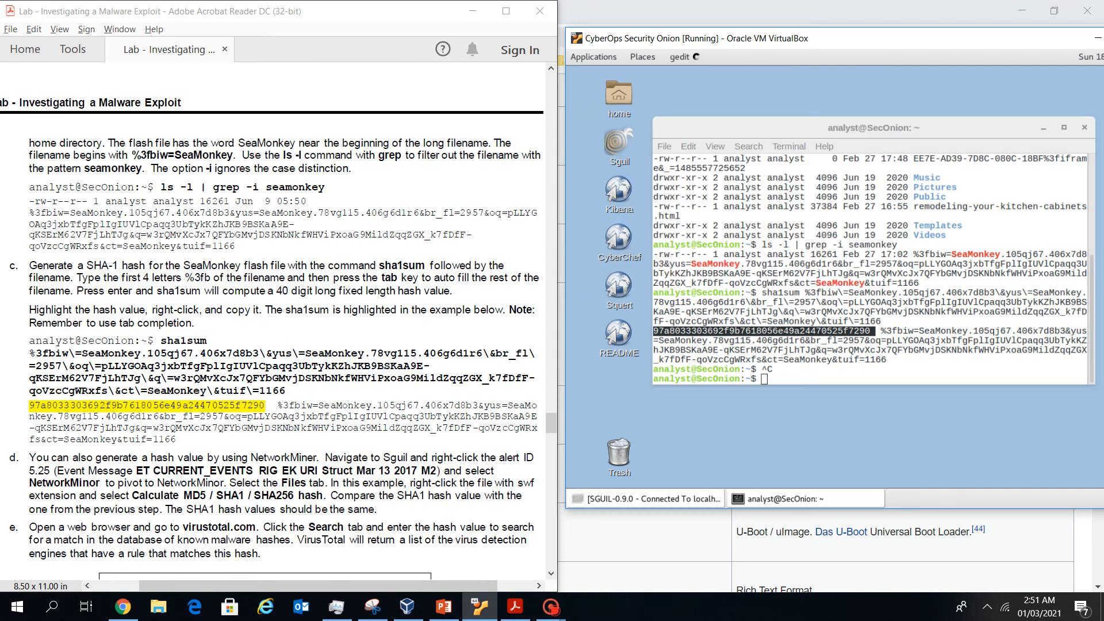
pyautogui.hotkey('ctrl', 'v')
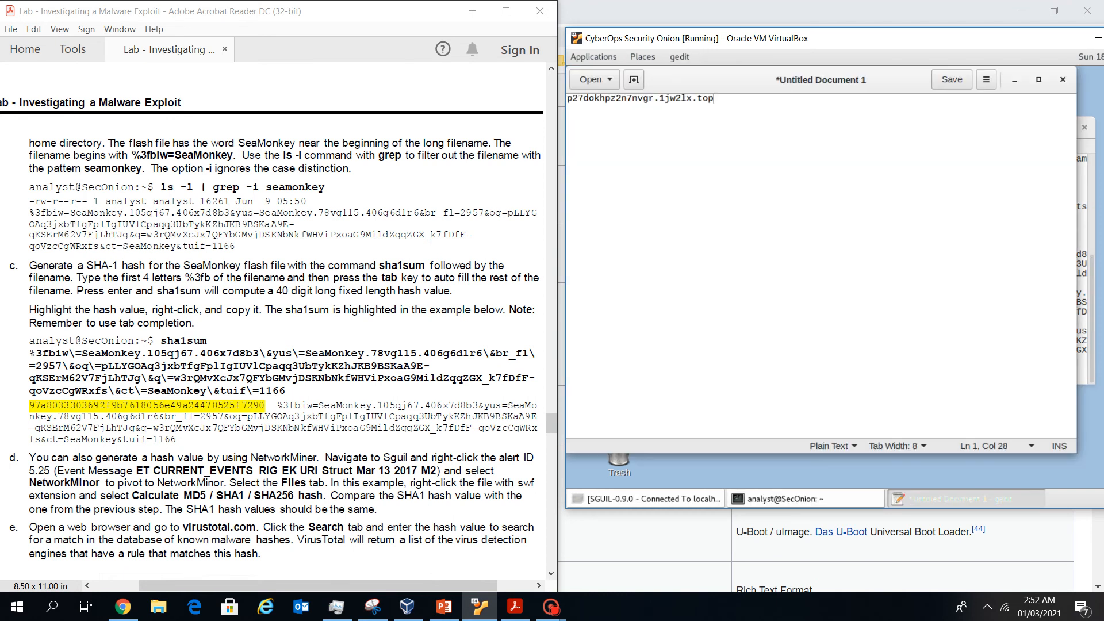
# Copy the SHA-1 hash from the terminal and paste it over the domain text in gedit
pyautogui.click(807, 498)
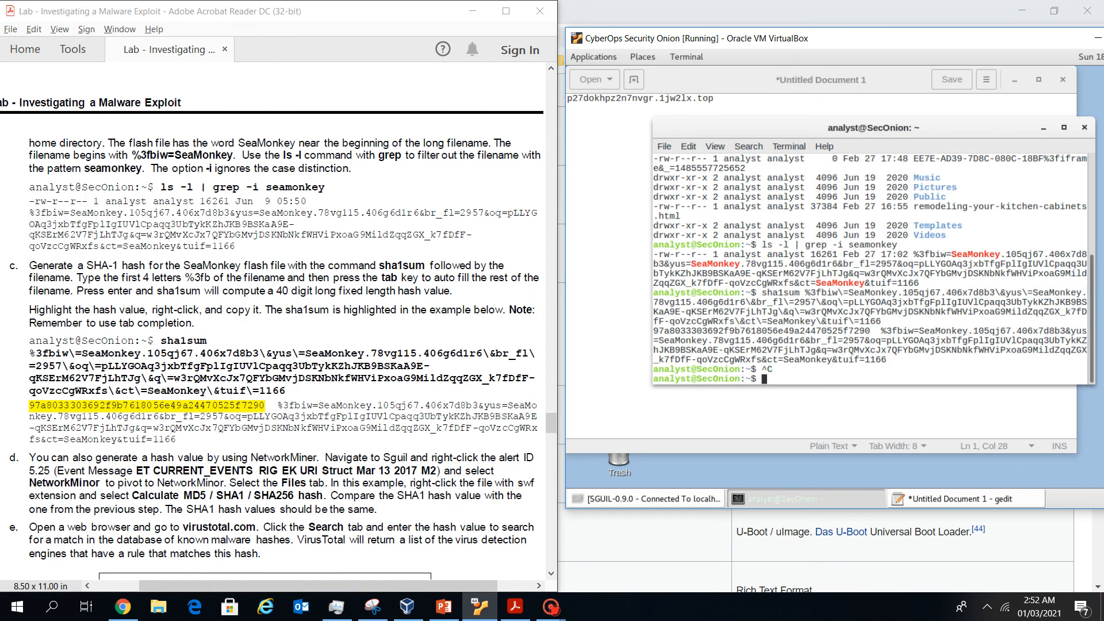
pyautogui.moveTo(870, 331); pyautogui.dragTo(653, 332)
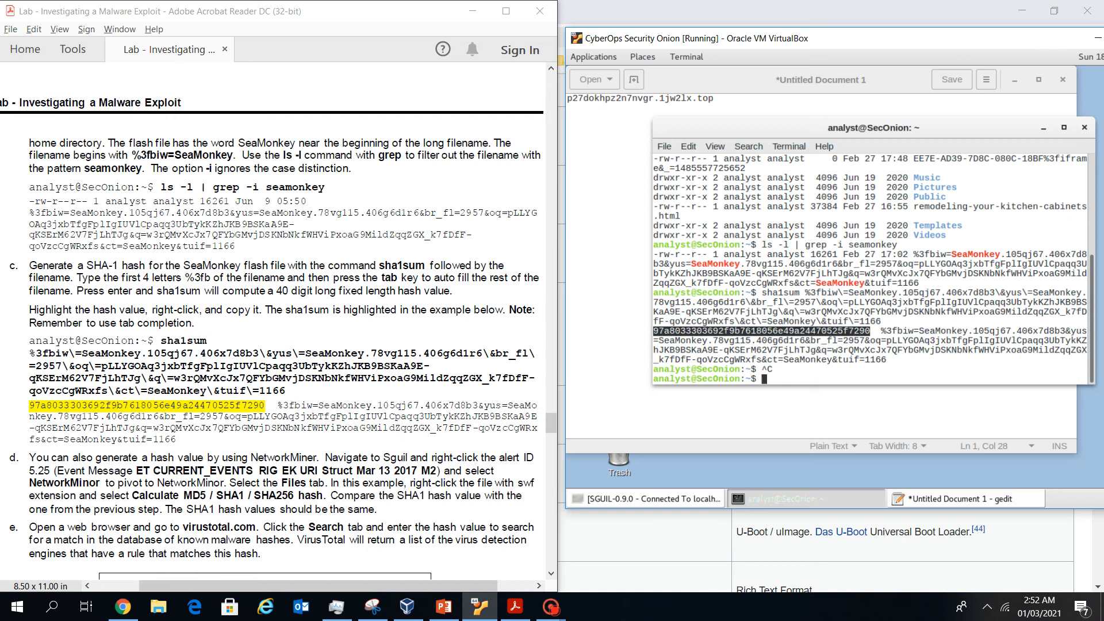
pyautogui.rightClick(712, 334)
pyautogui.click(733, 362)
pyautogui.moveTo(715, 98); pyautogui.dragTo(567, 98)
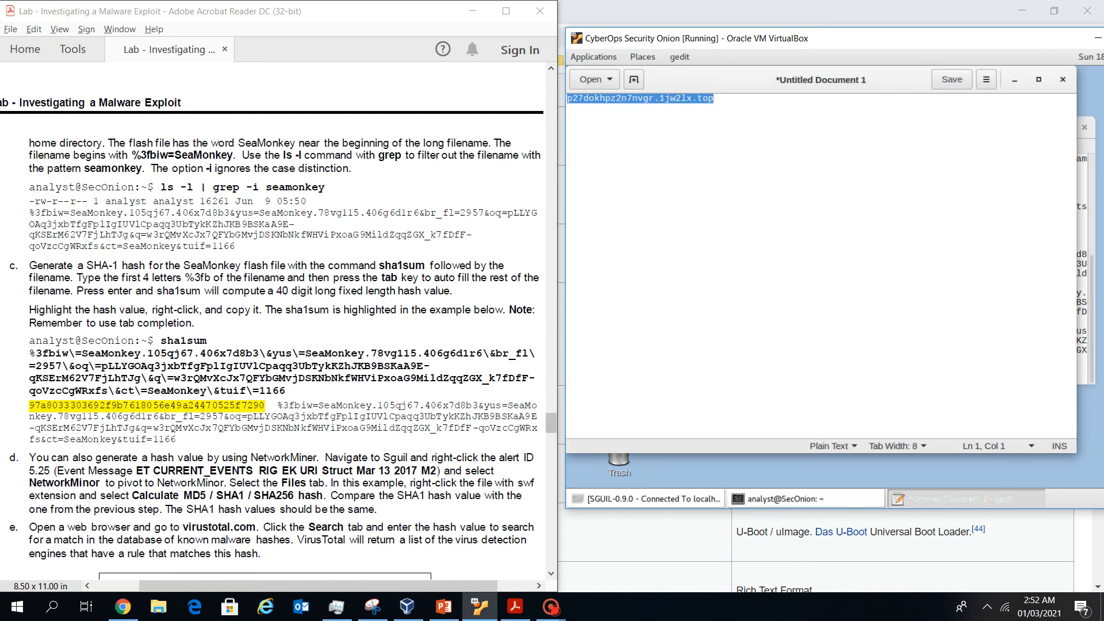
pyautogui.hotkey('ctrl', 'v')
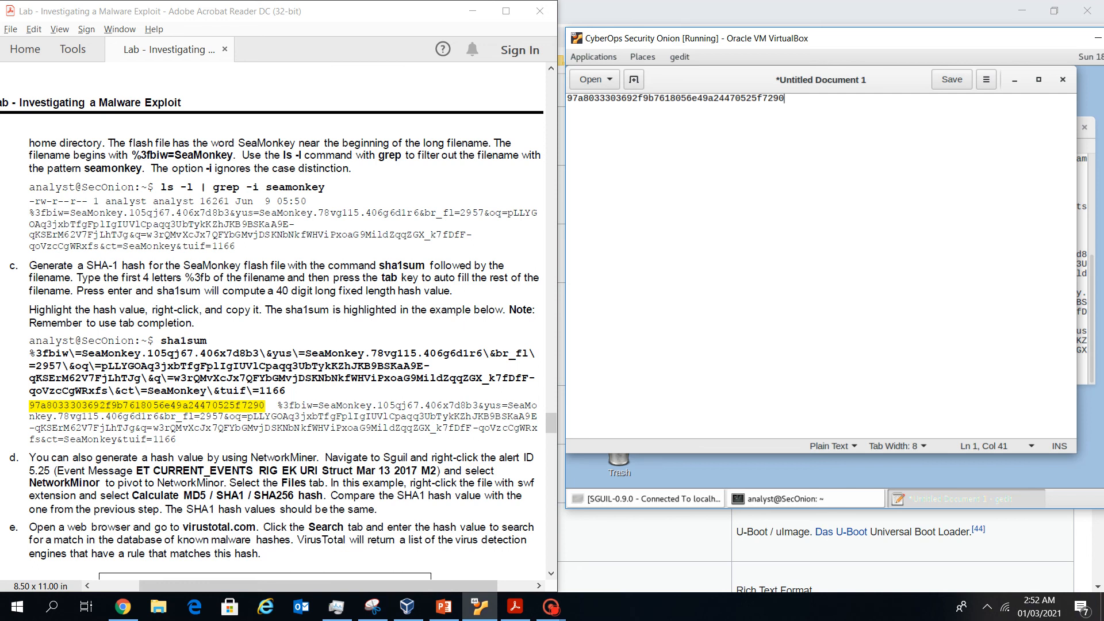
# Check the lab instructions, then switch back to Sguil and dismiss the raw file notice
pyautogui.click(276, 345)
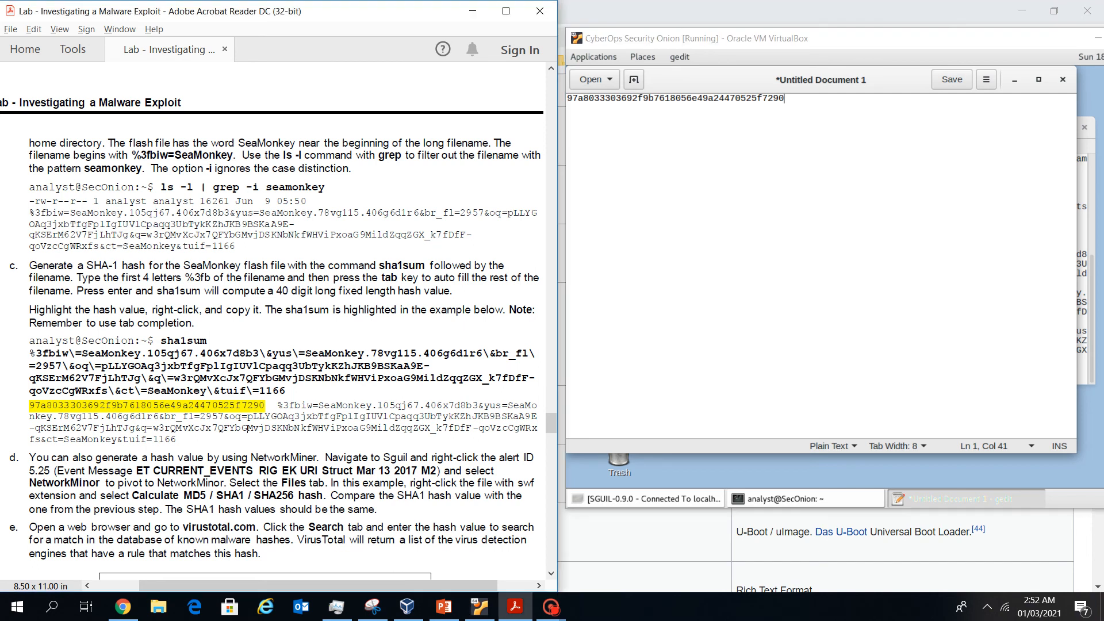
pyautogui.scroll(-4, 276, 345)
pyautogui.scroll(-6, 276, 345)
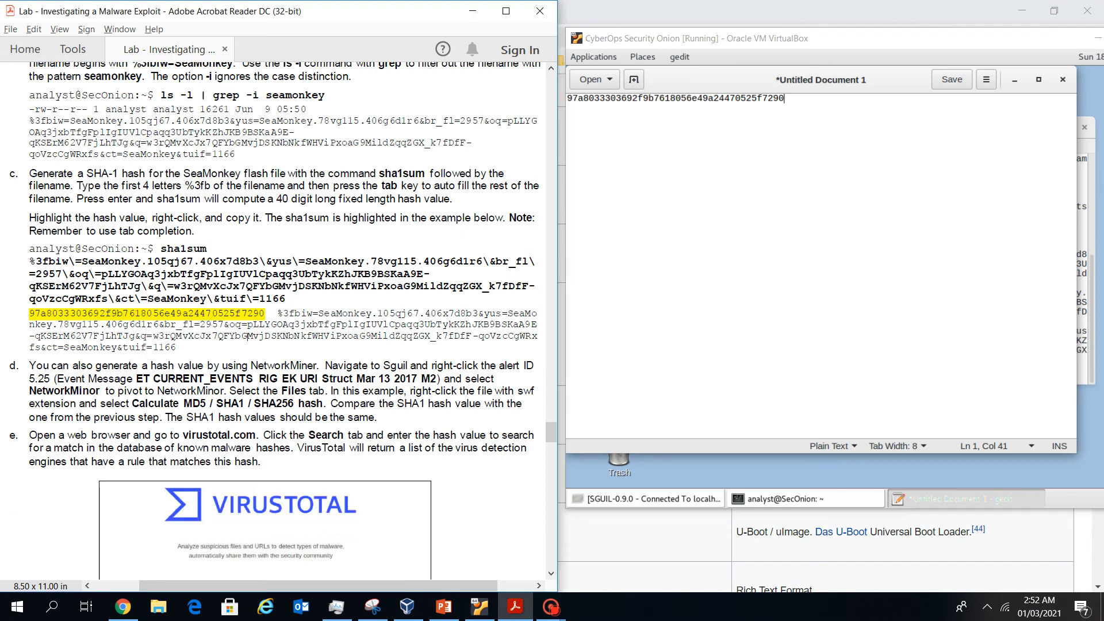
pyautogui.scroll(-6, 106, 539)
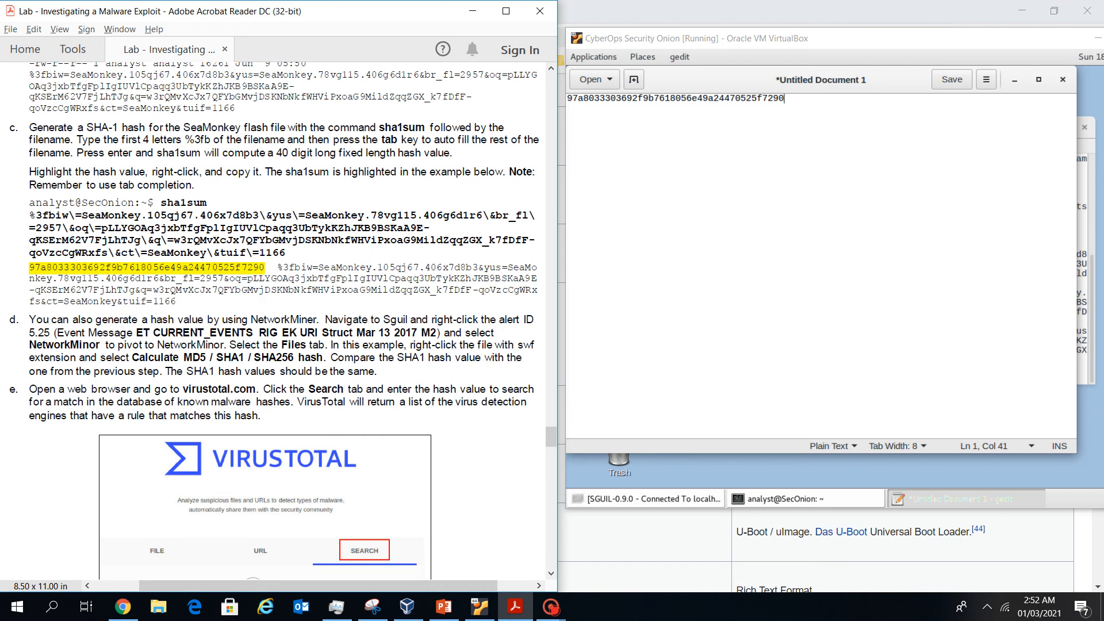
pyautogui.scroll(-3, 276, 334)
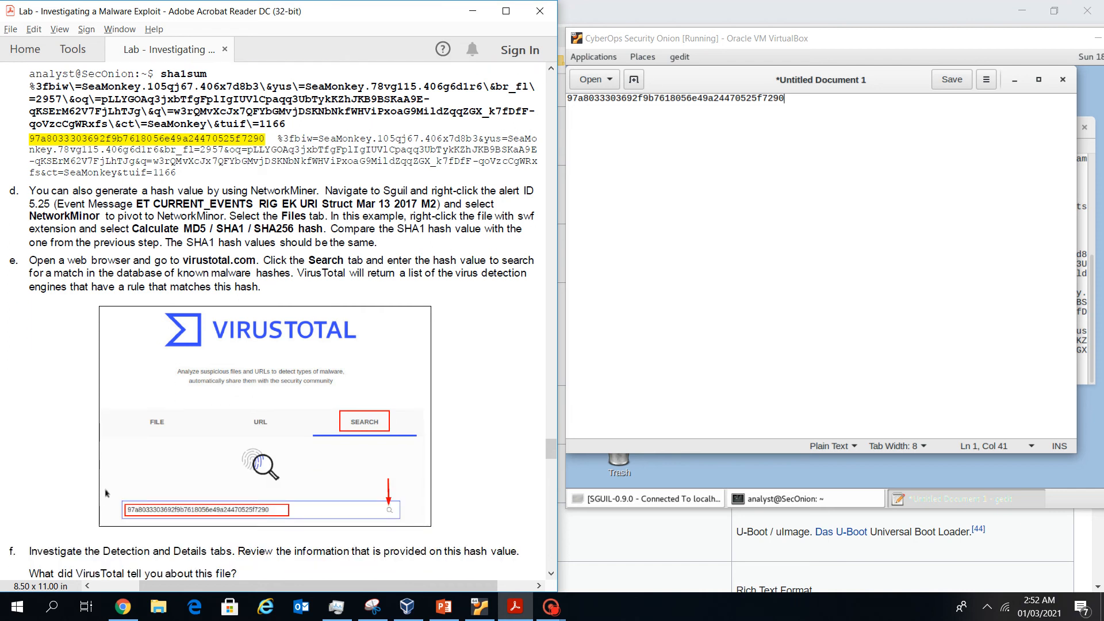
pyautogui.hotkey('alt', 'Tab')
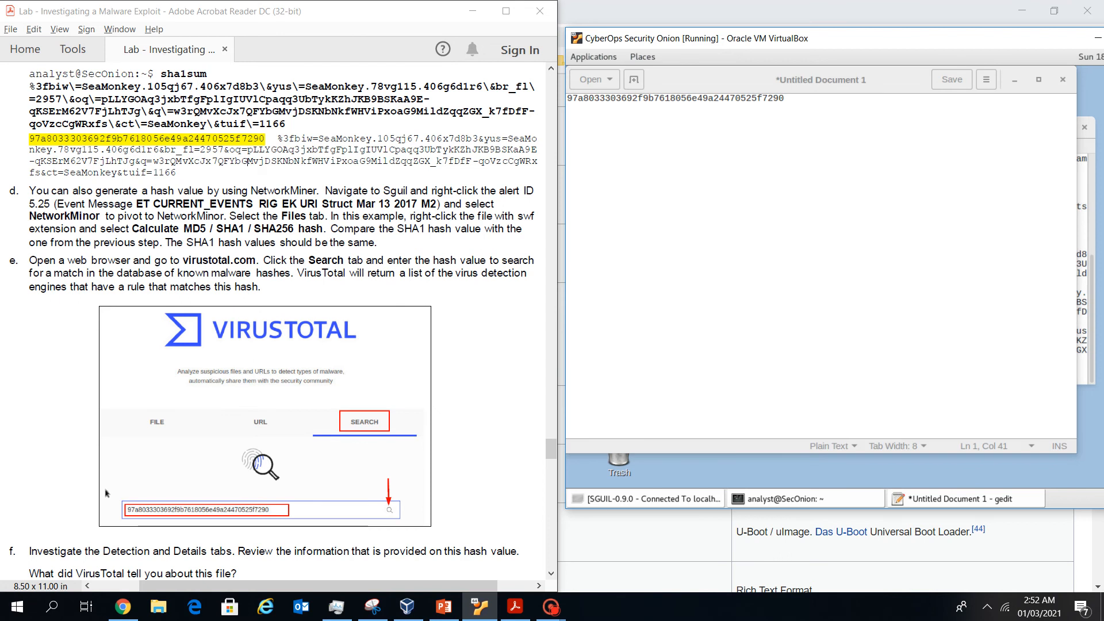
pyautogui.hotkey('alt', 'Tab')
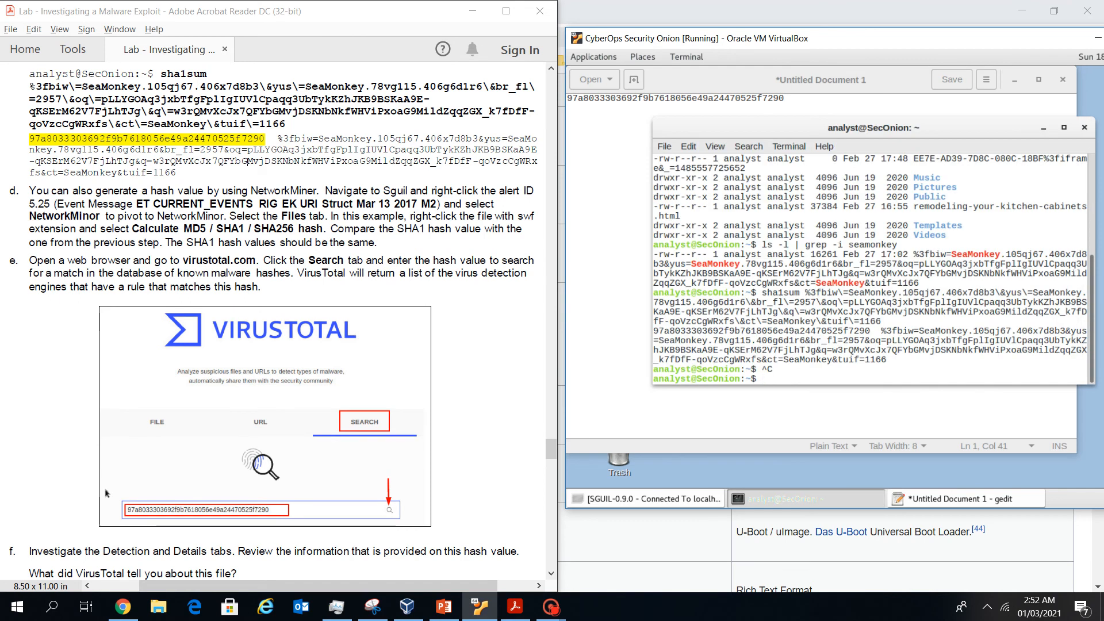
pyautogui.hotkey('alt', 'Tab')
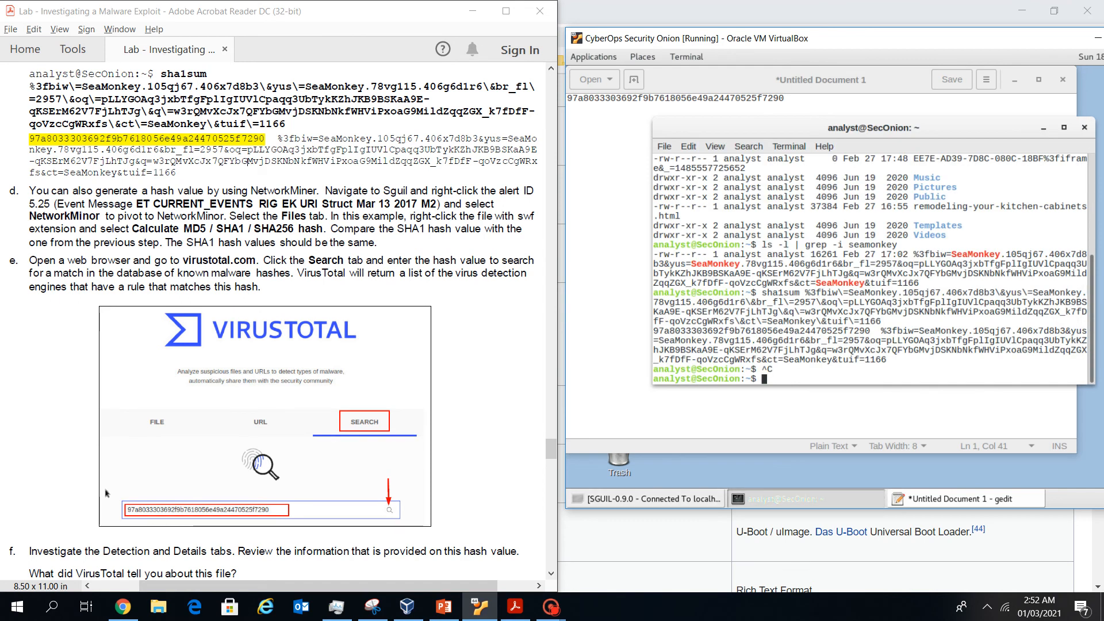
pyautogui.press('Return')
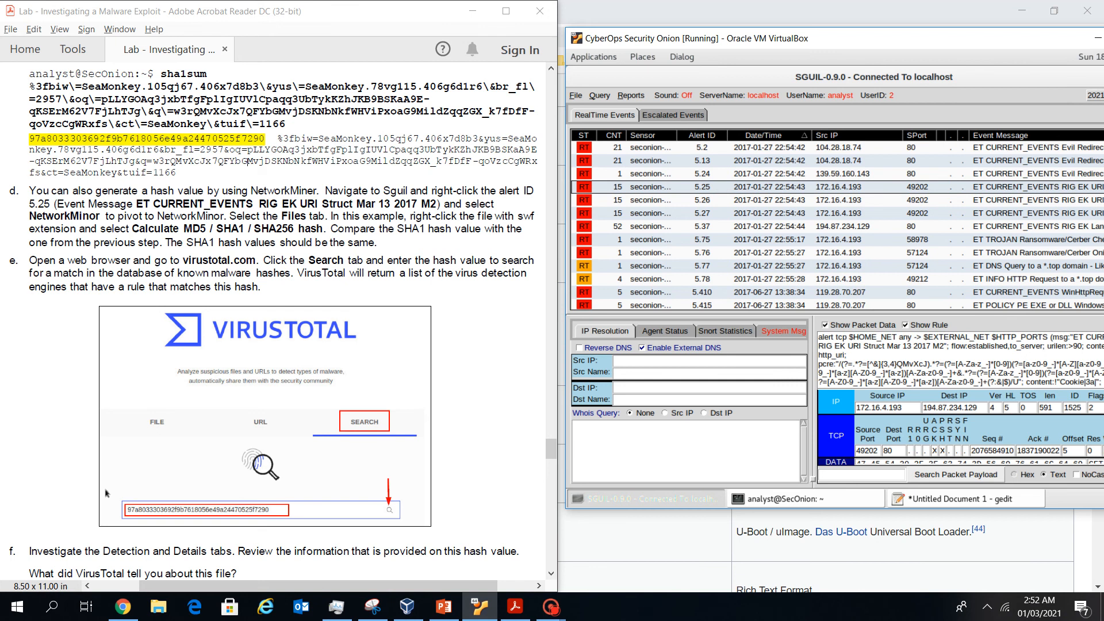
# Pivot alert 5.25 into NetworkMiner and acknowledge the raw file notice
pyautogui.rightClick(677, 191)
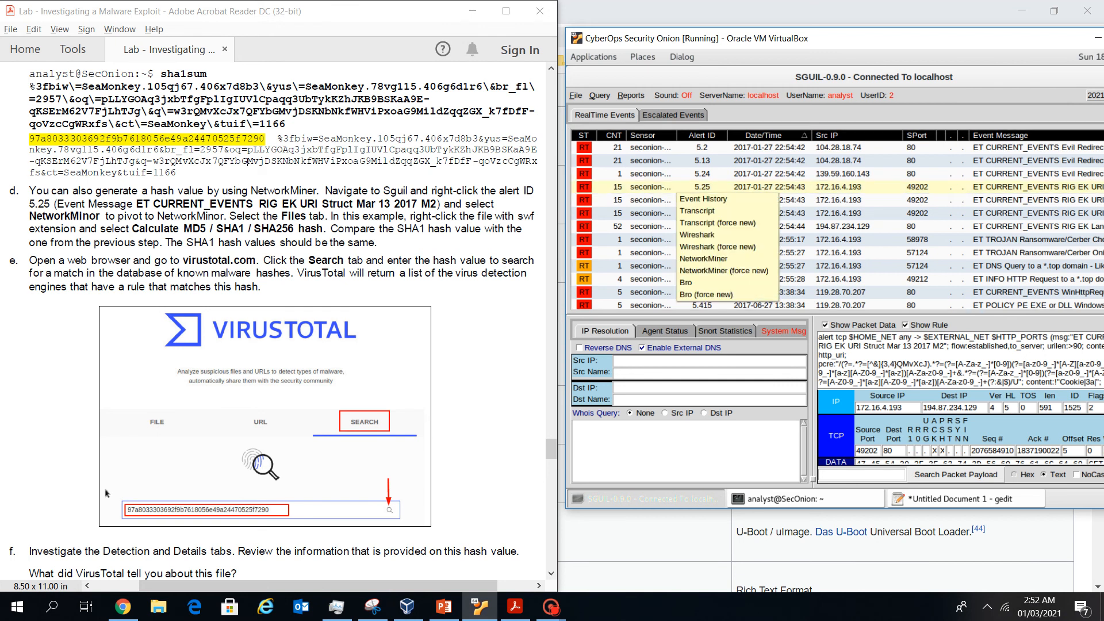
pyautogui.click(703, 259)
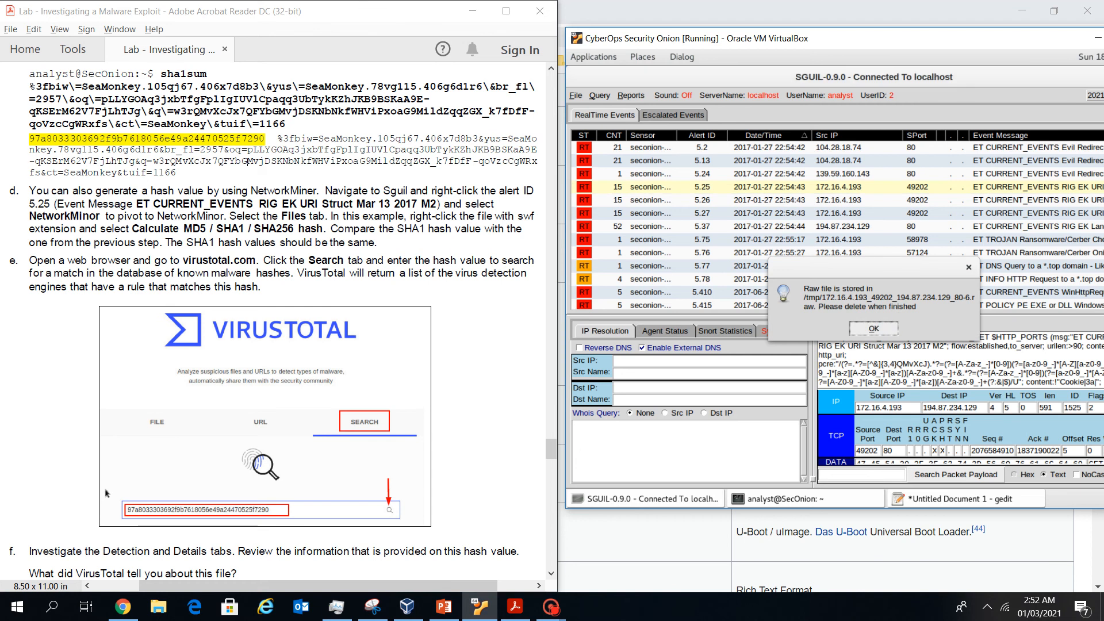
pyautogui.press('Return')
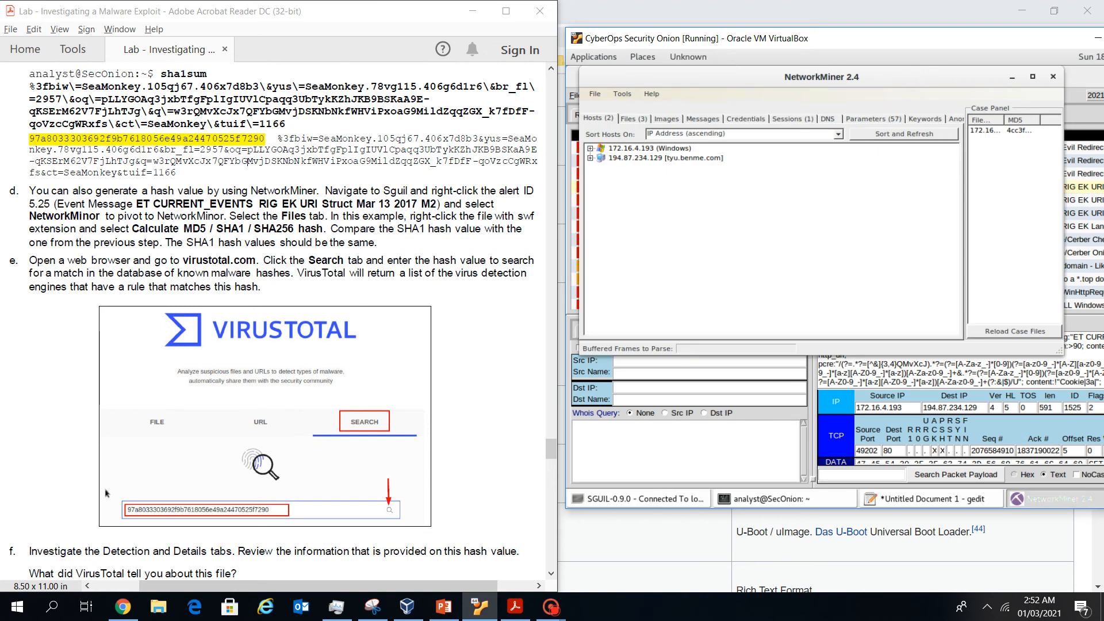
# Calculate hashes for the extracted index.html.67899BE6.[3].swf file in NetworkMiner's Files list
pyautogui.click(634, 119)
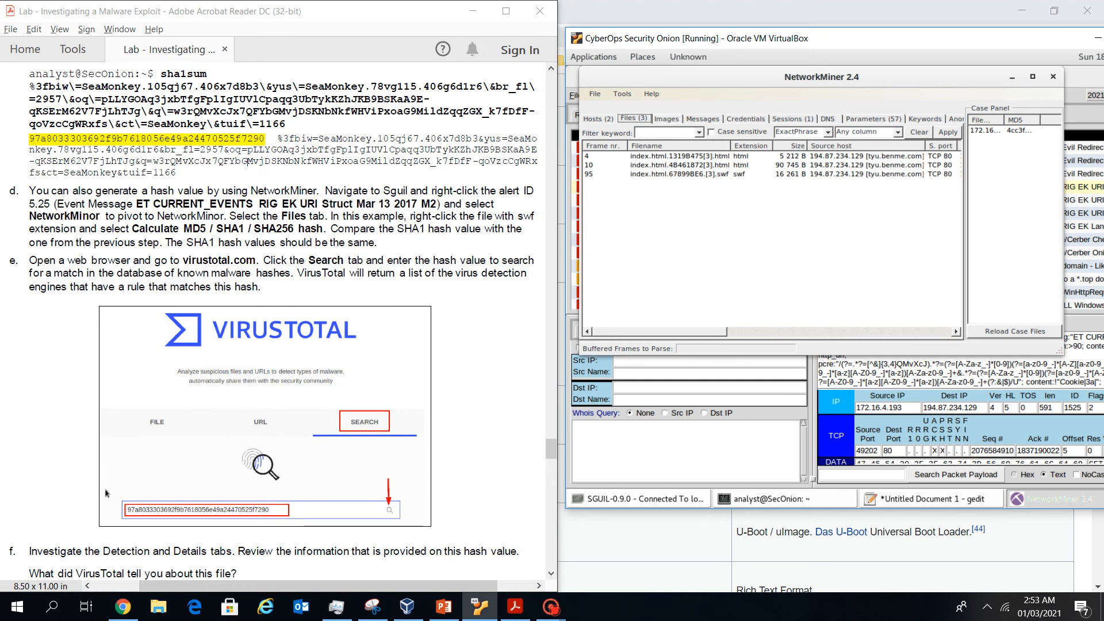
pyautogui.click(675, 174)
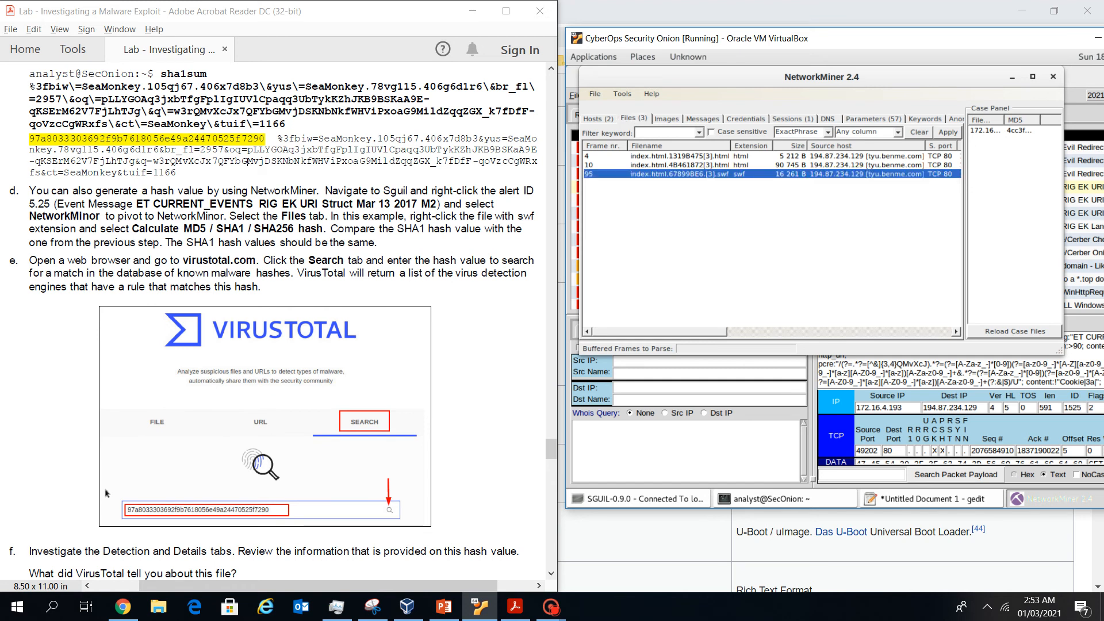
pyautogui.rightClick(676, 174)
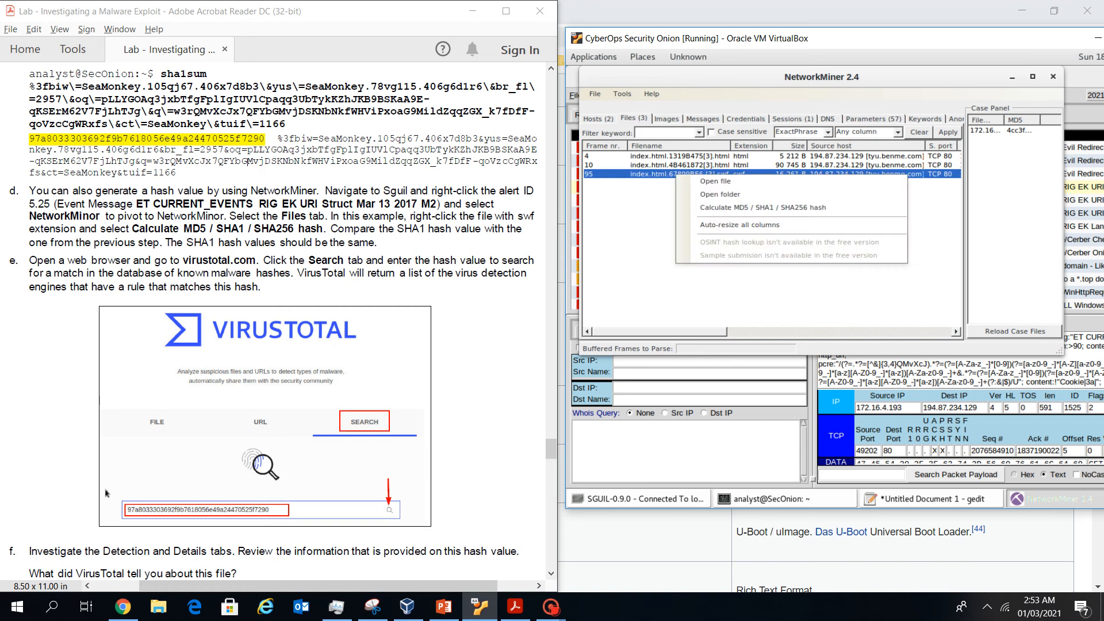
pyautogui.click(746, 207)
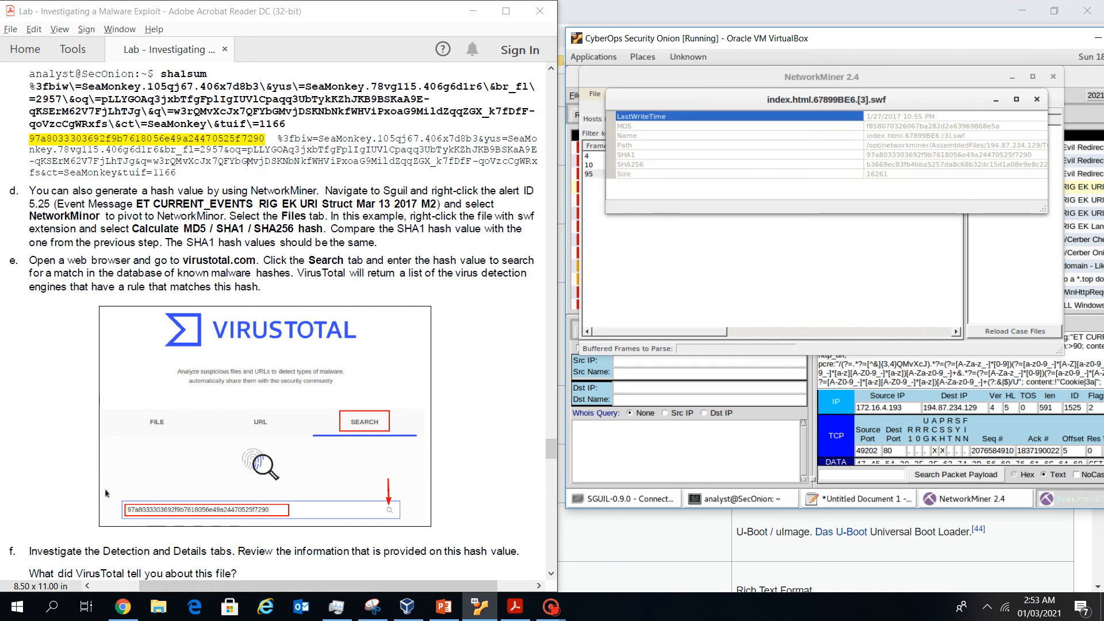
# Copy the swf file's SHA1 hash and bring the gedit document forward
pyautogui.press('Down')
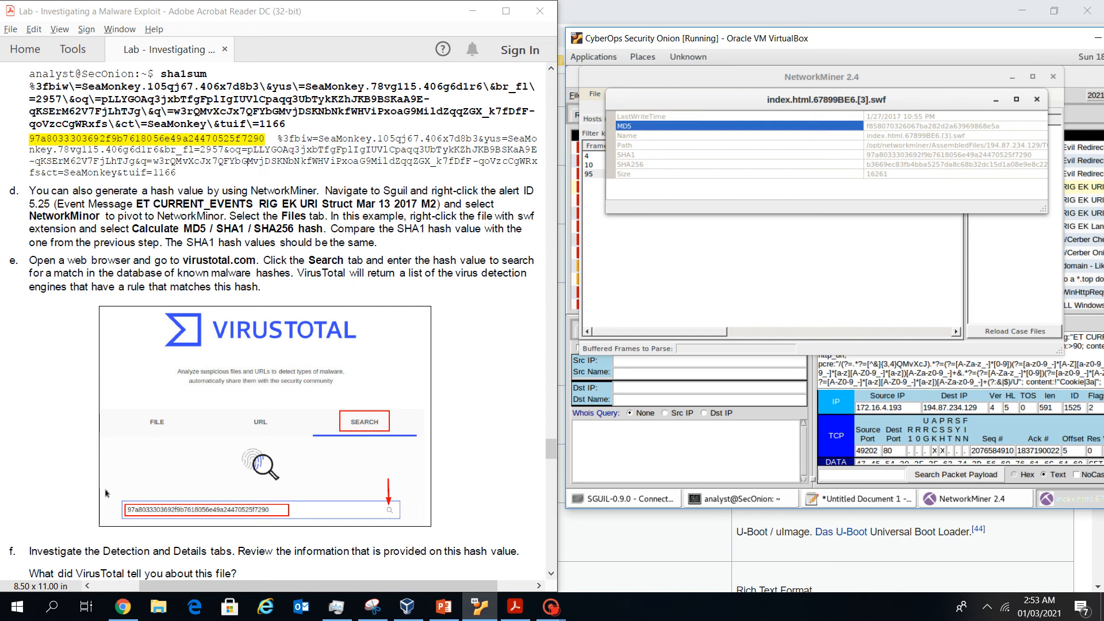
pyautogui.press('Down')
pyautogui.press('Down')
pyautogui.press('Down')
pyautogui.press('Down')
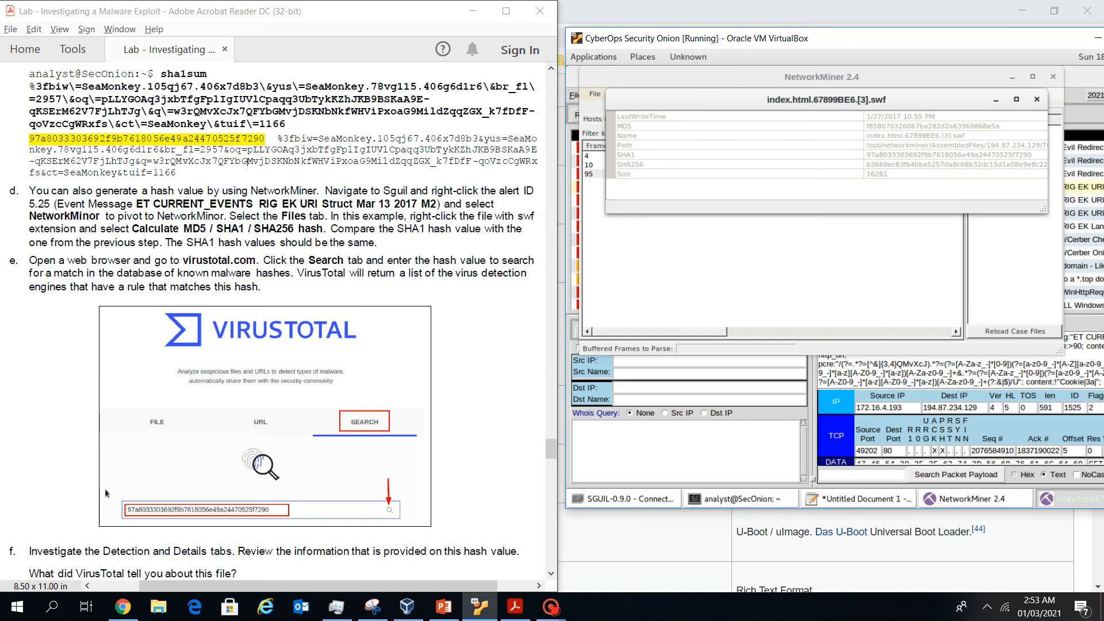
pyautogui.press('Up')
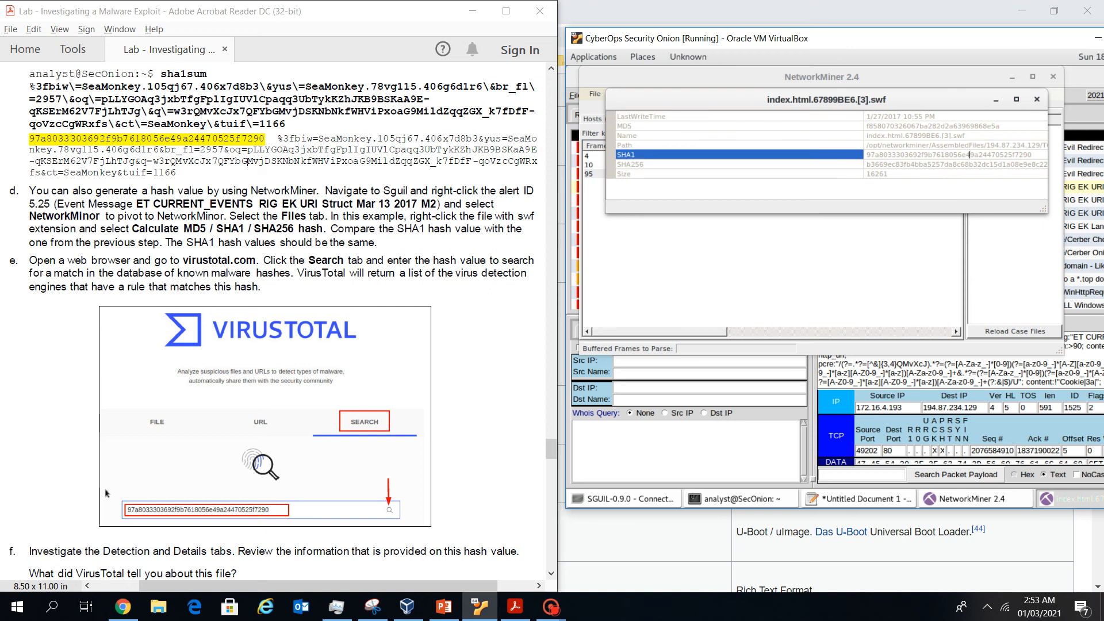
pyautogui.moveTo(1033, 155); pyautogui.dragTo(865, 155)
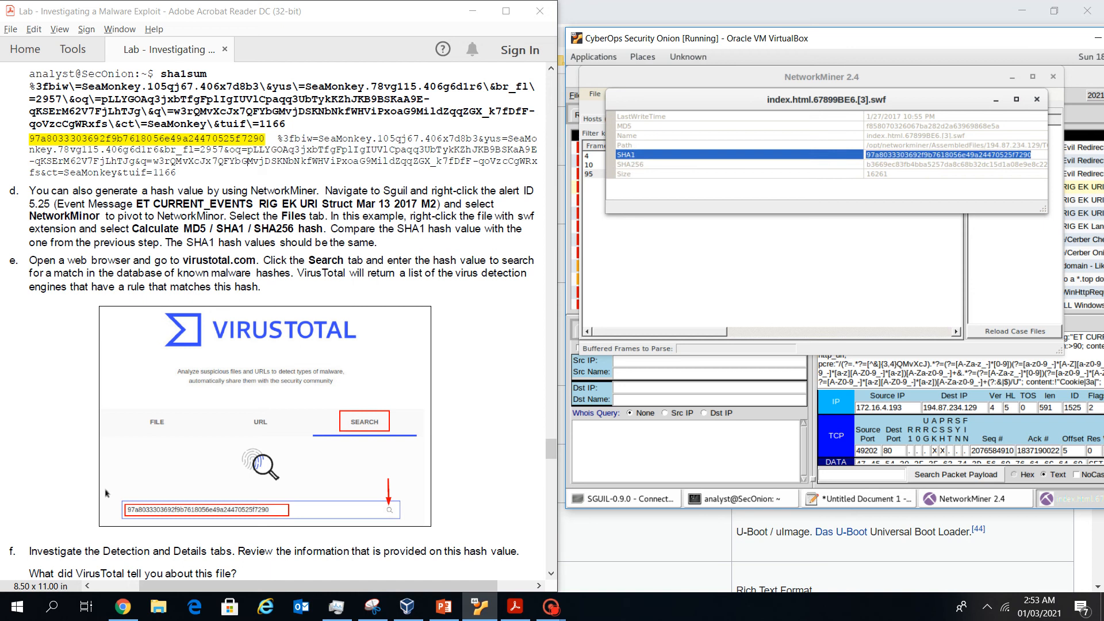
pyautogui.rightClick(914, 155)
pyautogui.click(934, 189)
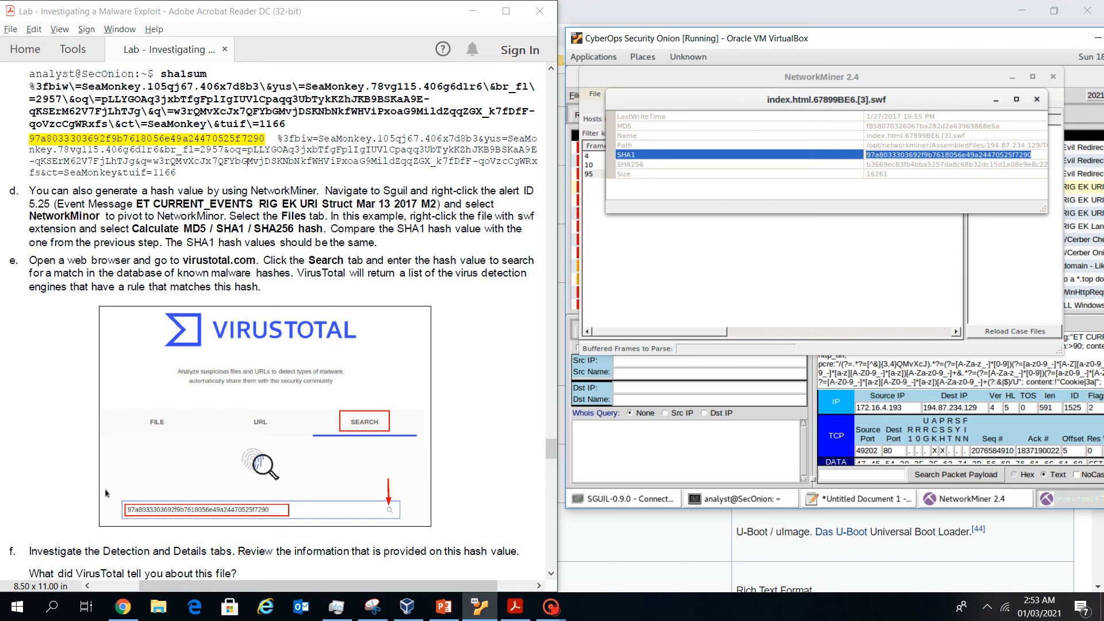
pyautogui.click(859, 498)
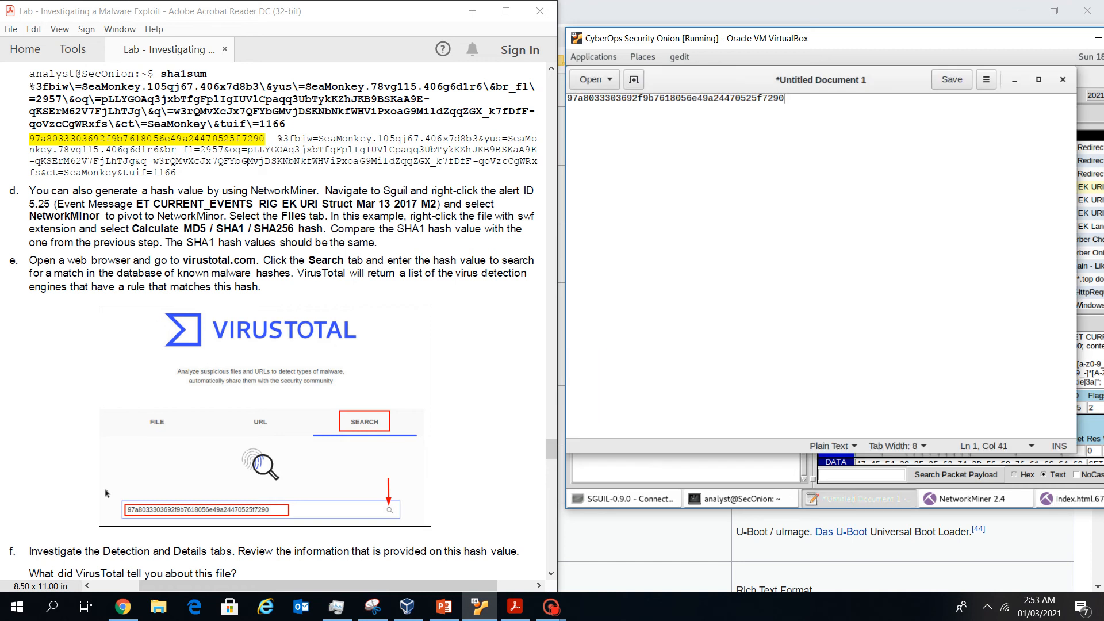
# Paste the NetworkMiner SHA1 below the terminal hash in gedit to confirm they match
pyautogui.press('Return')
pyautogui.press('Return')
pyautogui.hotkey('ctrl', 'v')
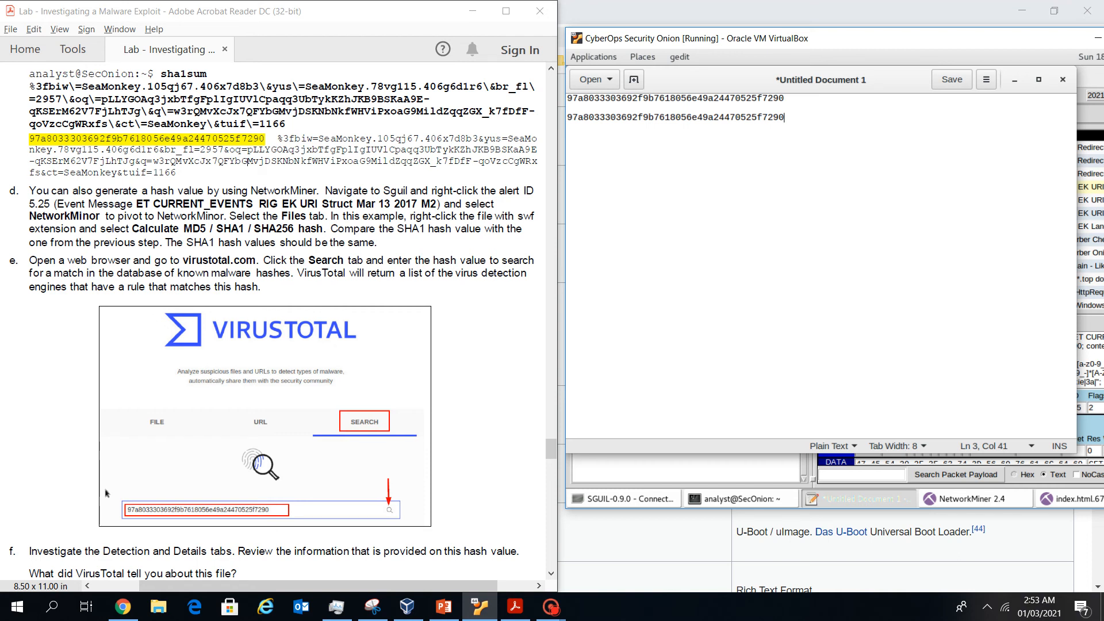
pyautogui.scroll(-1, 201, 285)
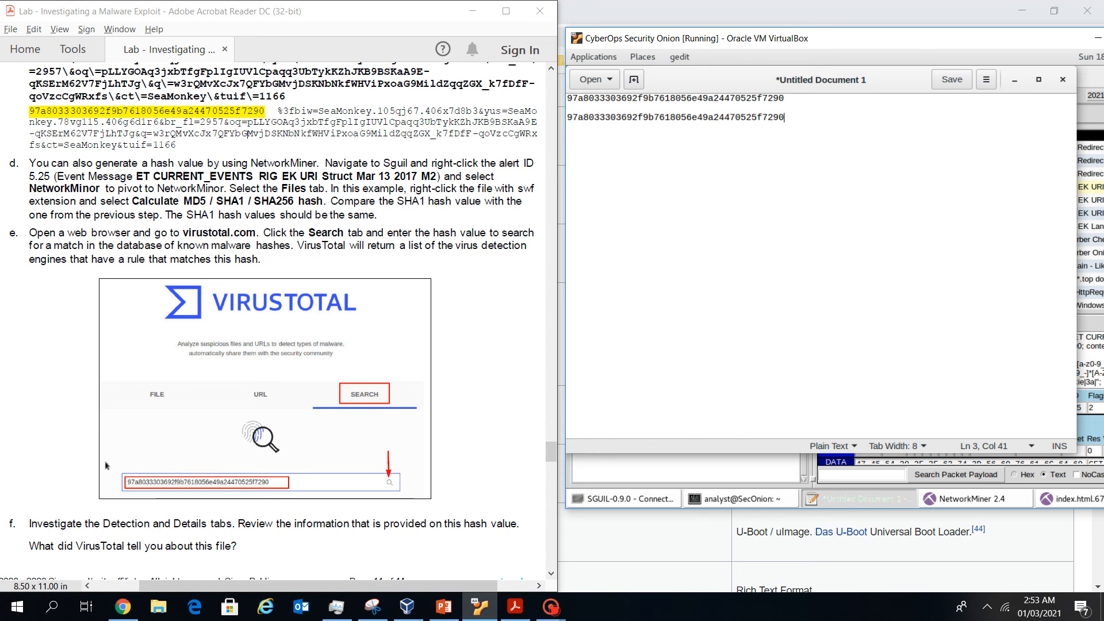
# Close NetworkMiner and bring the Sguil alerts window back
pyautogui.click(971, 498)
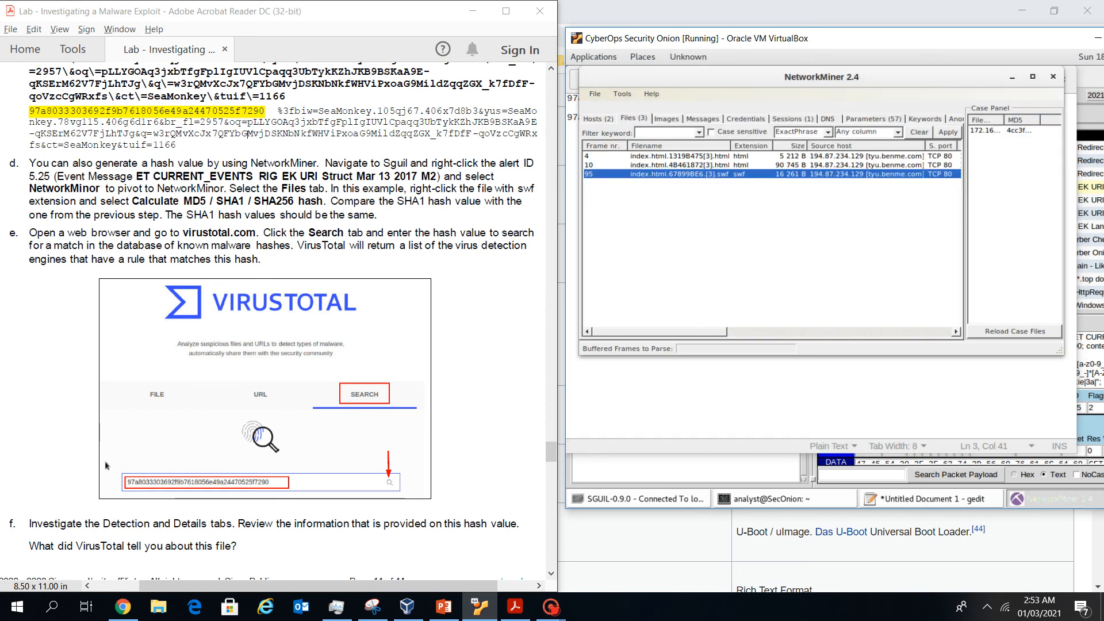
pyautogui.click(1053, 76)
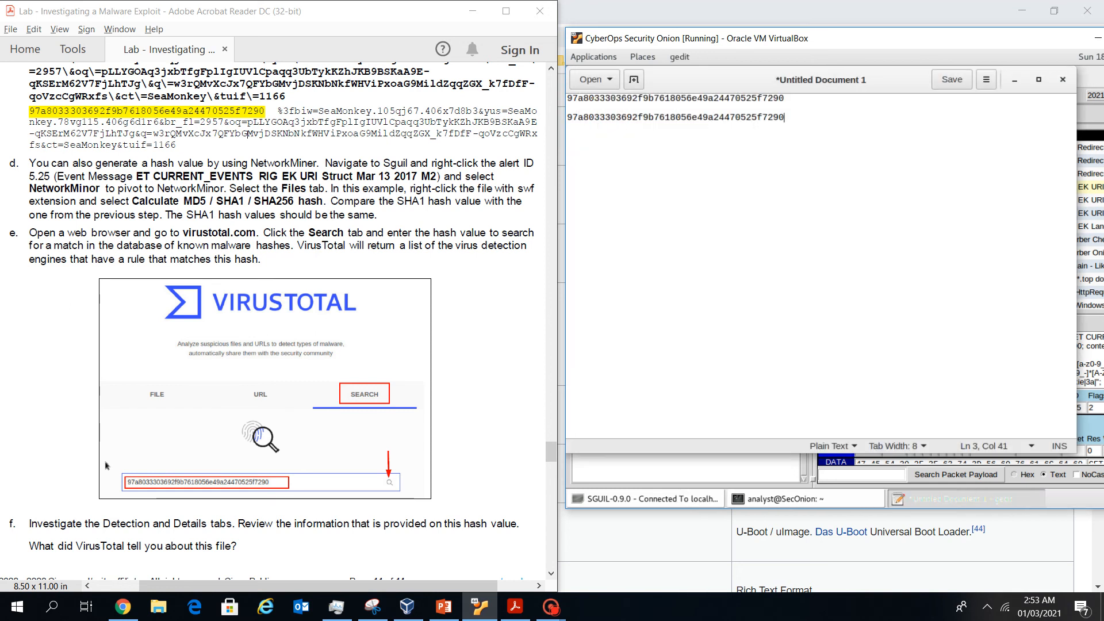
pyautogui.click(653, 498)
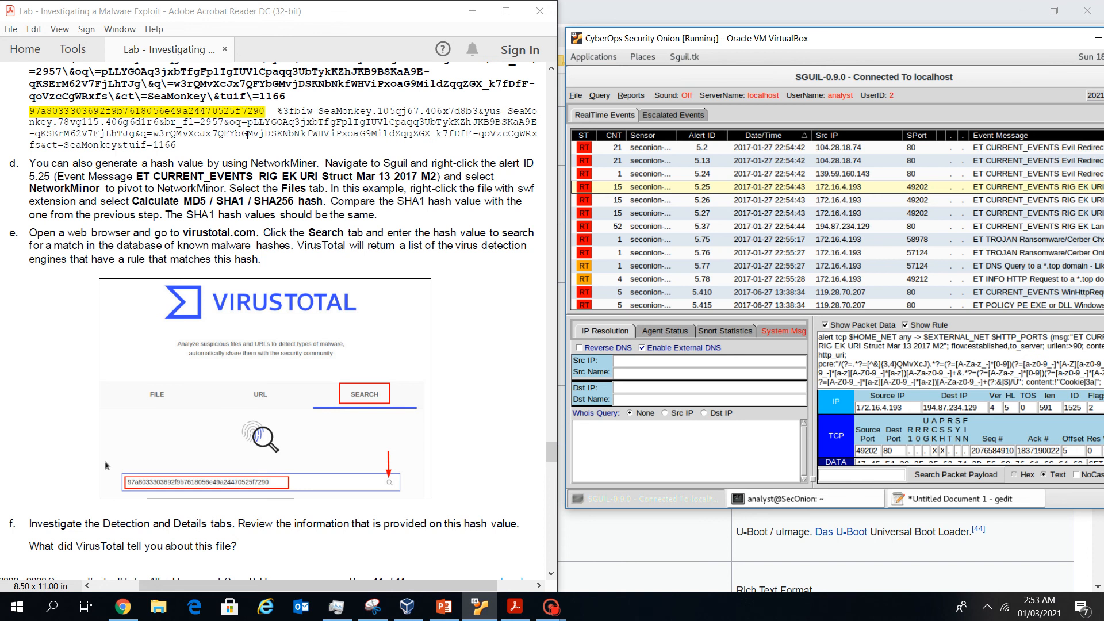
# Launch Chromium from Applications > Internet and maximize it on the Security Onion login page
pyautogui.moveTo(862, 38); pyautogui.dragTo(733, 46)
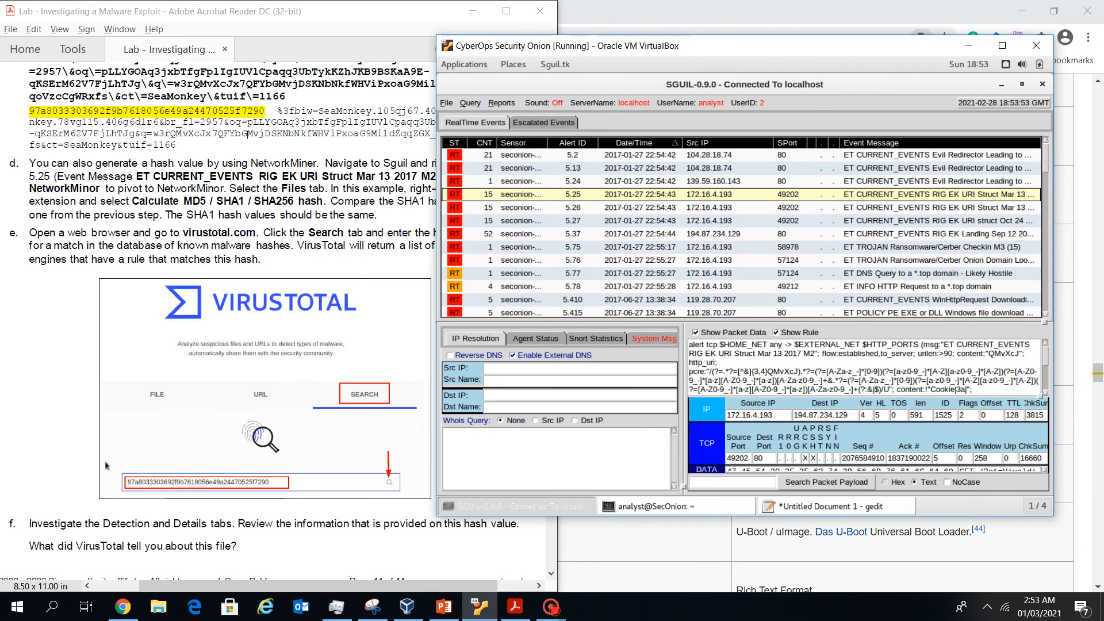
pyautogui.click(465, 65)
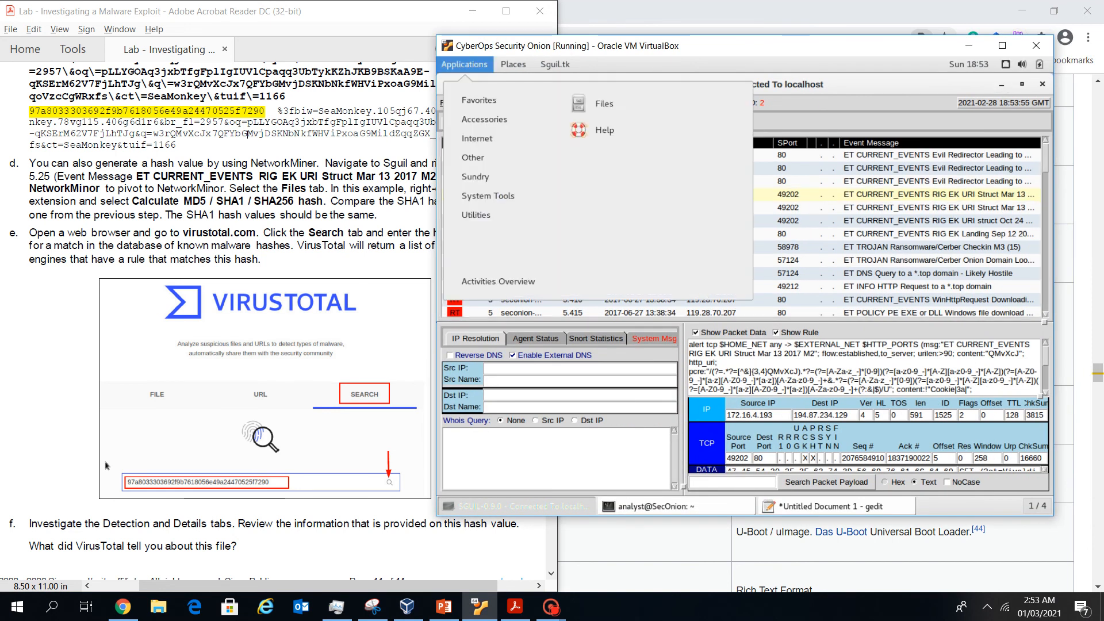
pyautogui.moveTo(477, 138)
pyautogui.click(633, 103)
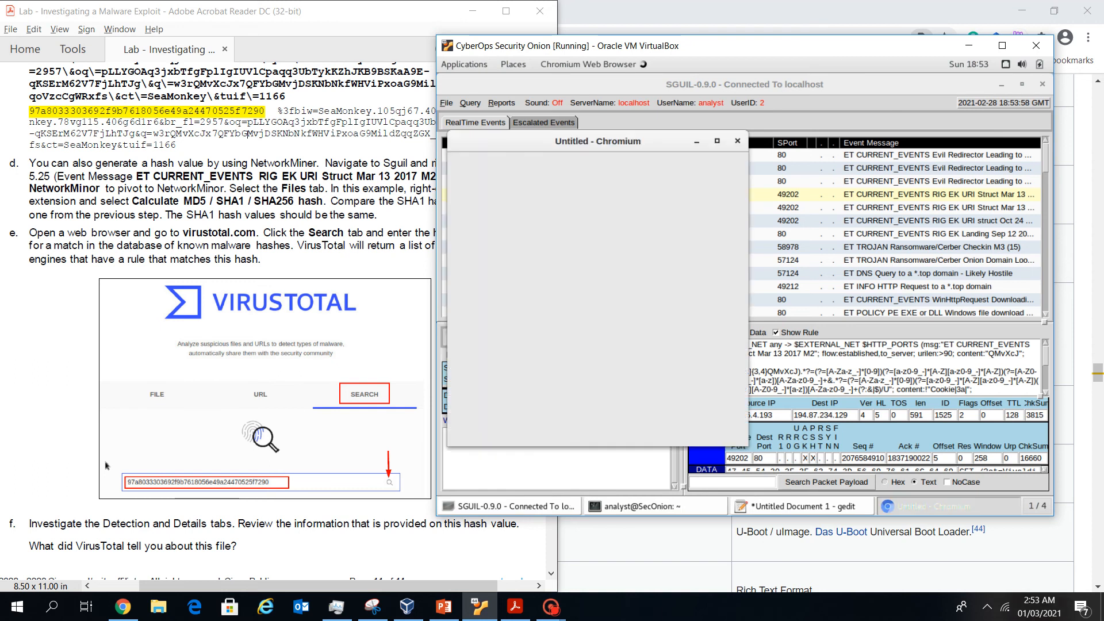
pyautogui.click(717, 141)
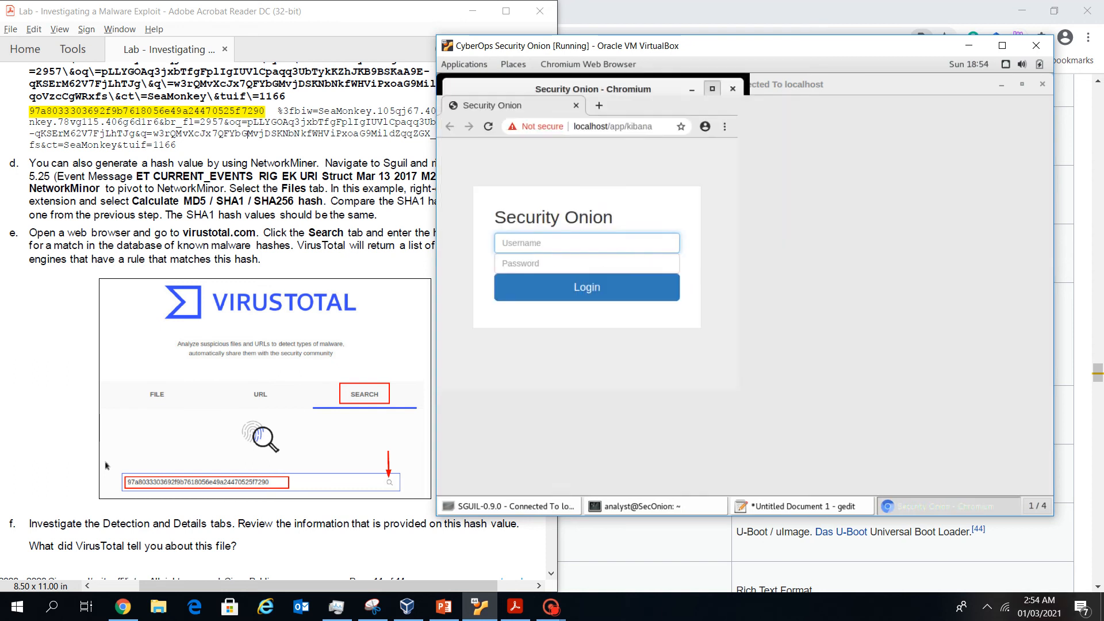
pyautogui.click(703, 126)
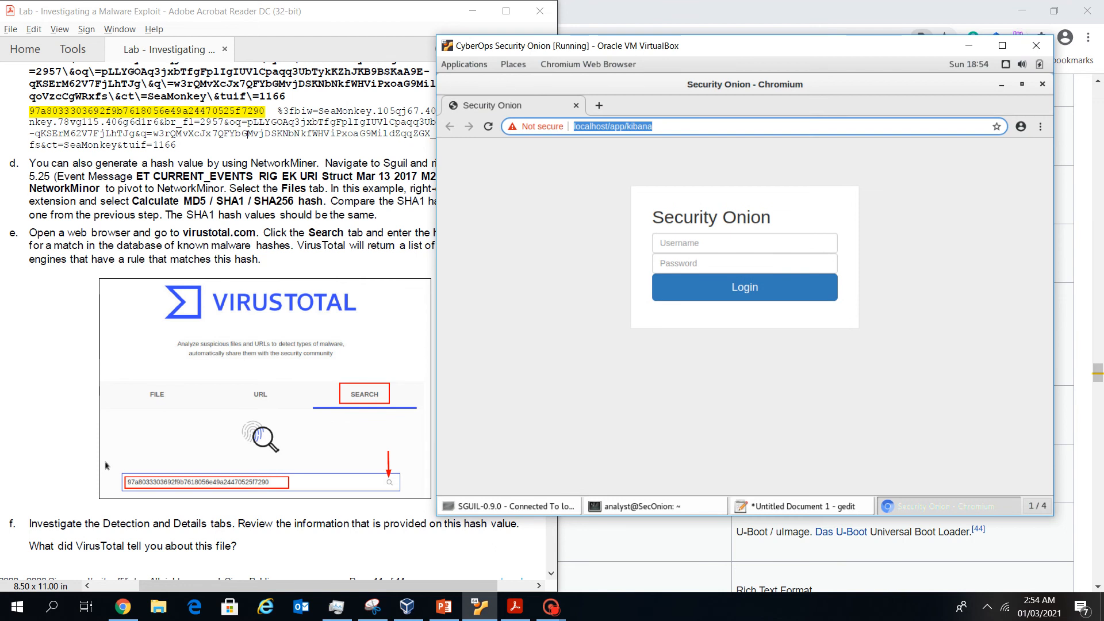
# Open virustotal.com and switch to its hash SEARCH option
pyautogui.write('virus')
pyautogui.press('Return')
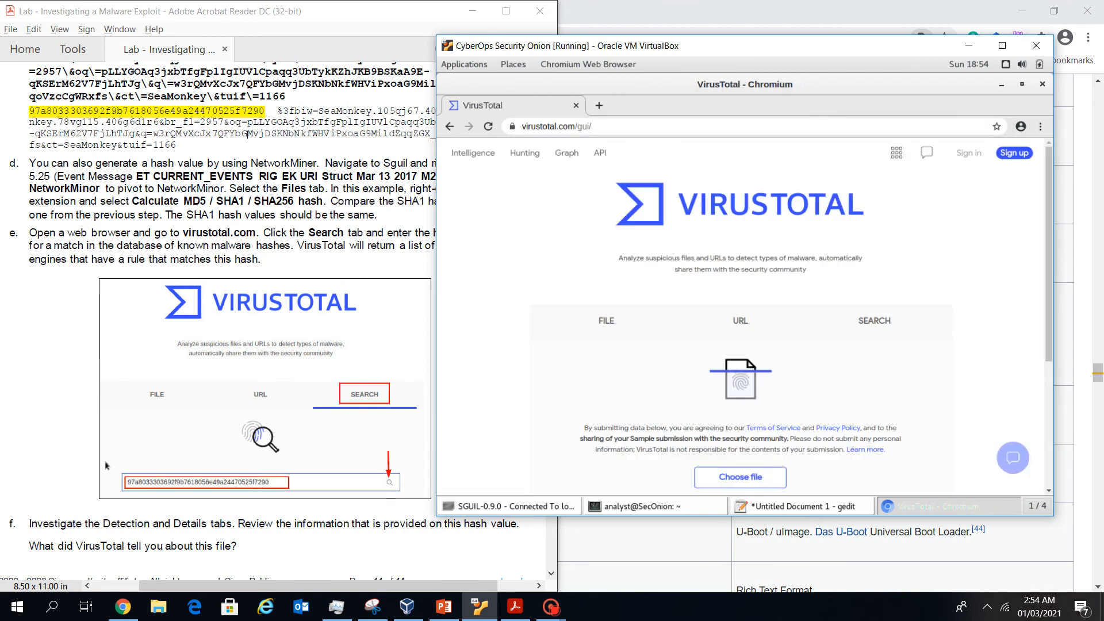
pyautogui.scroll(-3, 741, 317)
pyautogui.scroll(-2, 740, 316)
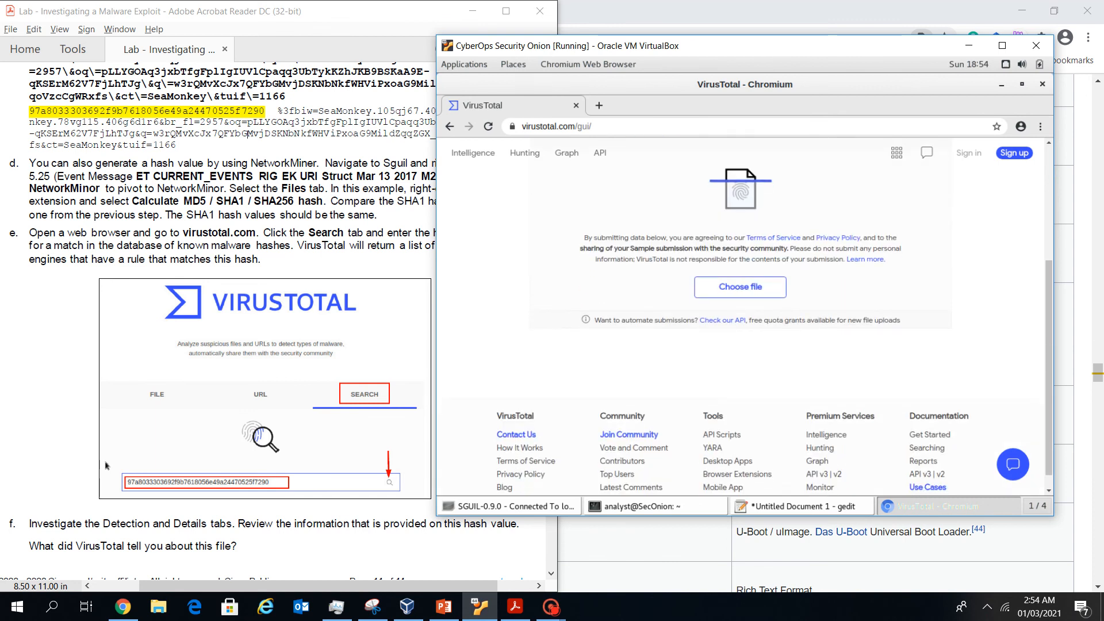
pyautogui.scroll(4, 740, 316)
pyautogui.click(874, 257)
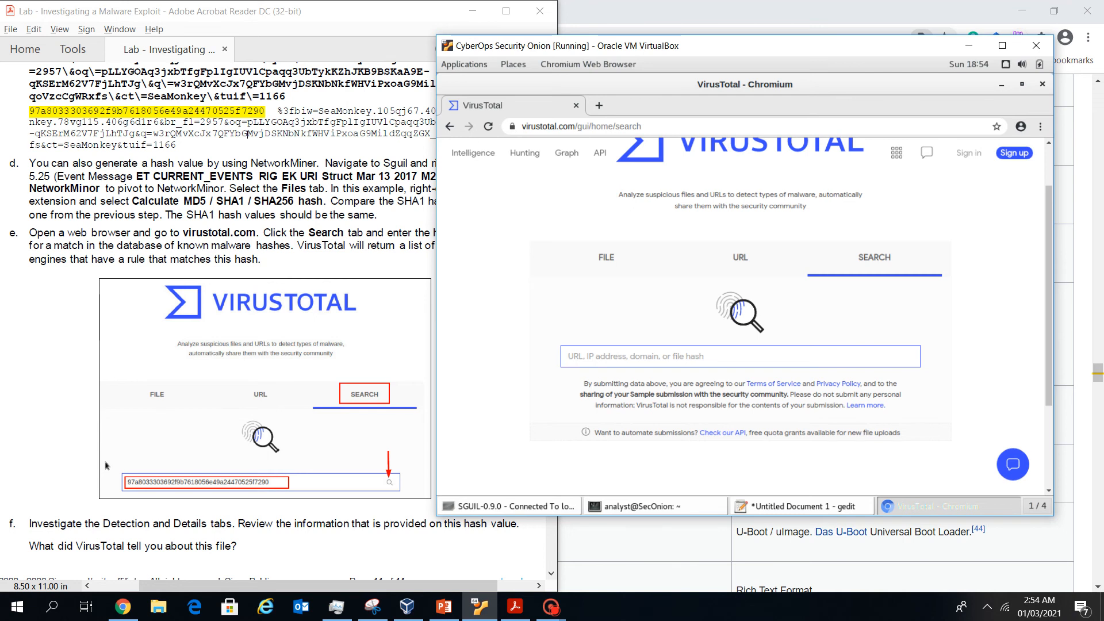
# Copy the second hash line from gedit and search it on VirusTotal
pyautogui.click(802, 507)
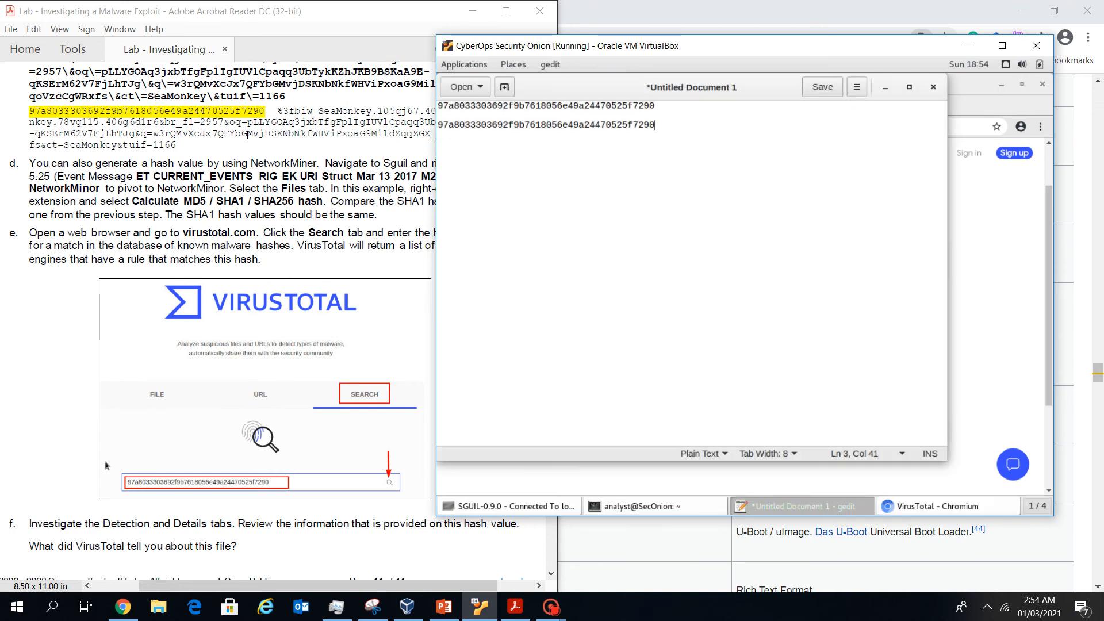
pyautogui.hotkey('shift', 'Home')
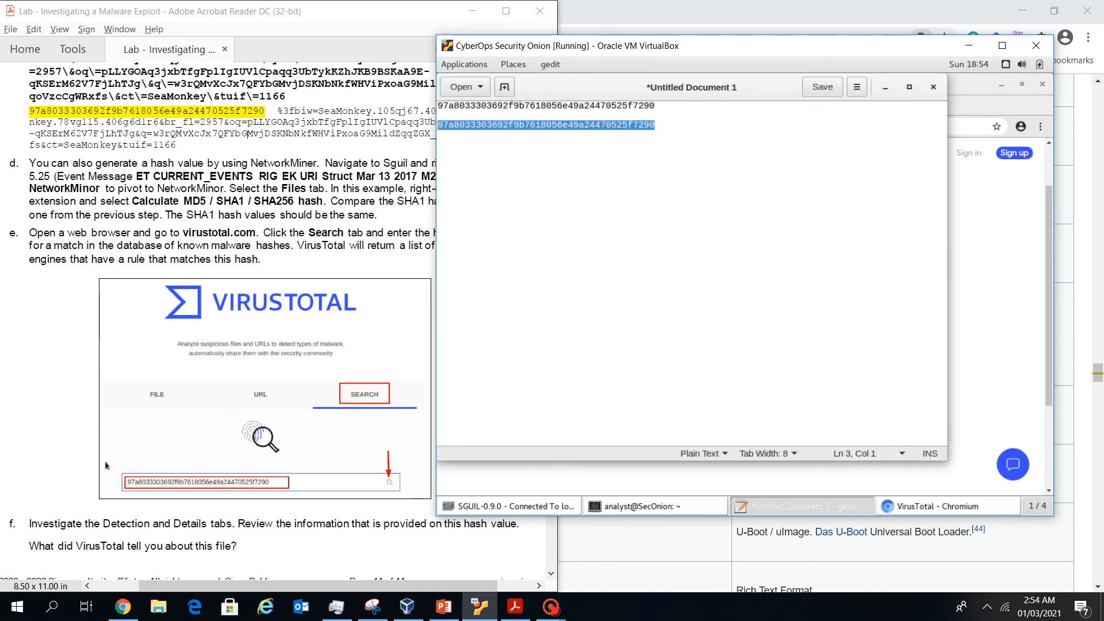
pyautogui.rightClick(462, 125)
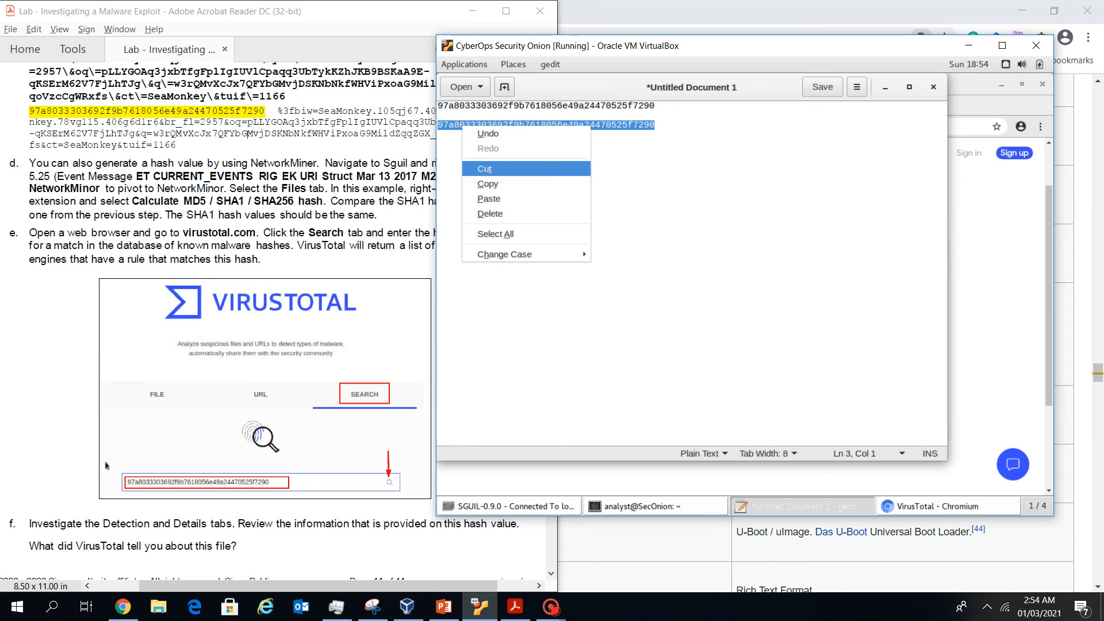
pyautogui.click(489, 184)
pyautogui.click(949, 506)
pyautogui.click(741, 356)
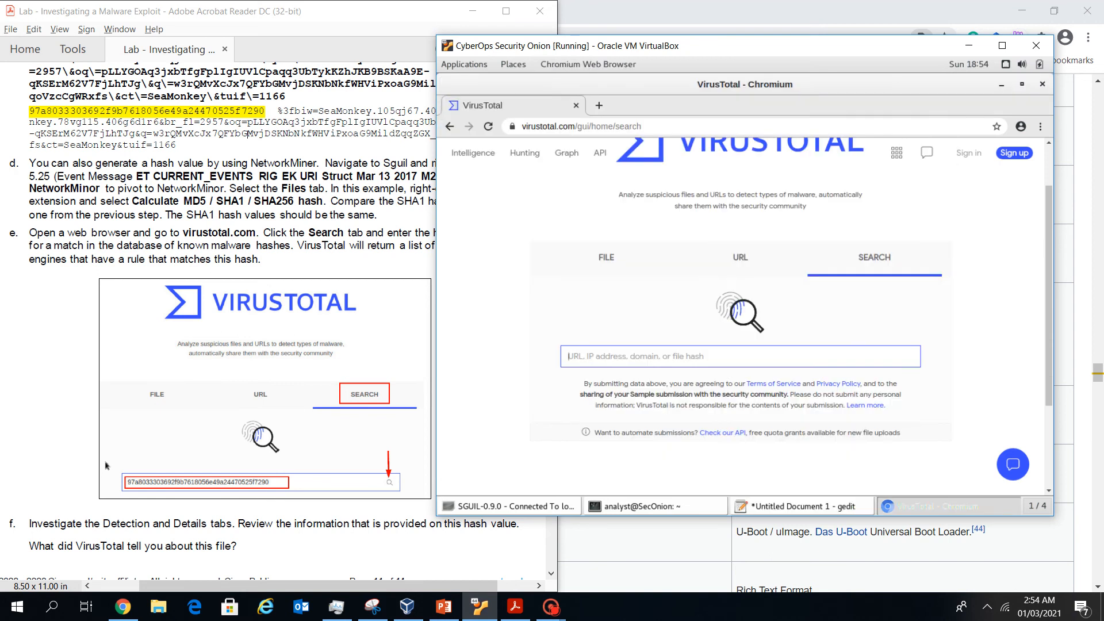
pyautogui.hotkey('ctrl', 'v')
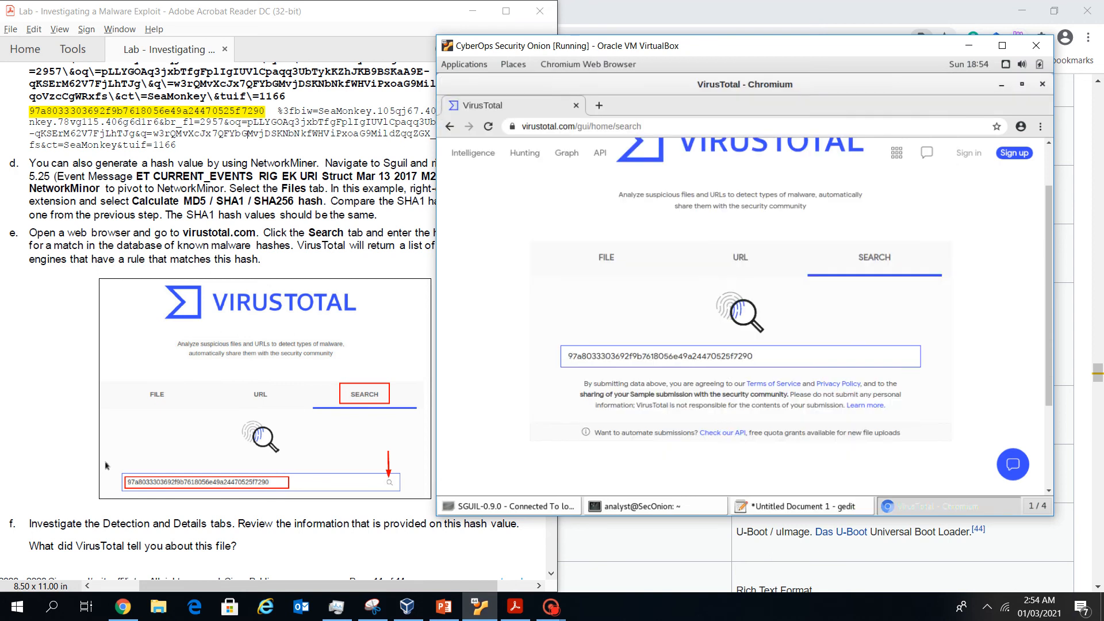
pyautogui.press('Return')
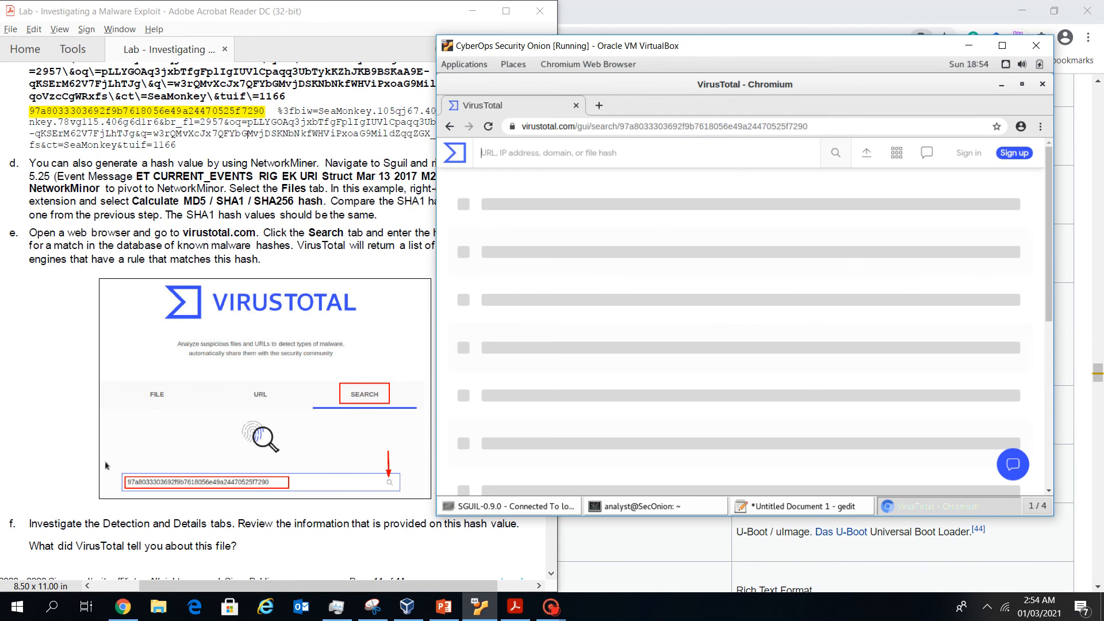
# Review the VirusTotal result showing 35 of 60 engines flag the SWF file
pyautogui.scroll(-2, 276, 322)
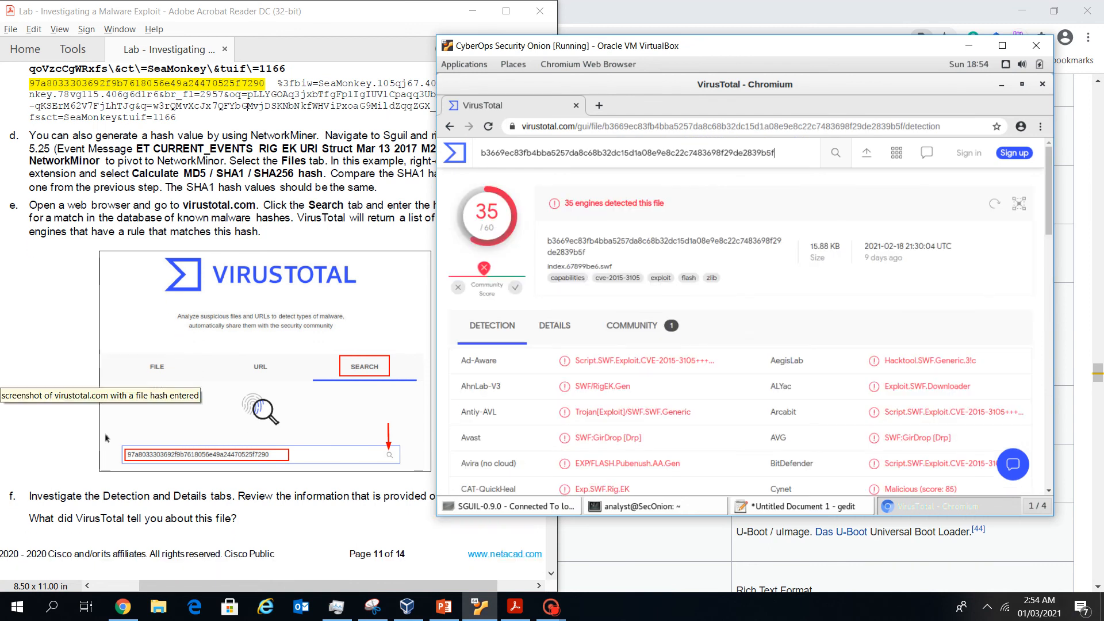
pyautogui.scroll(-8, 218, 322)
pyautogui.scroll(8, 218, 322)
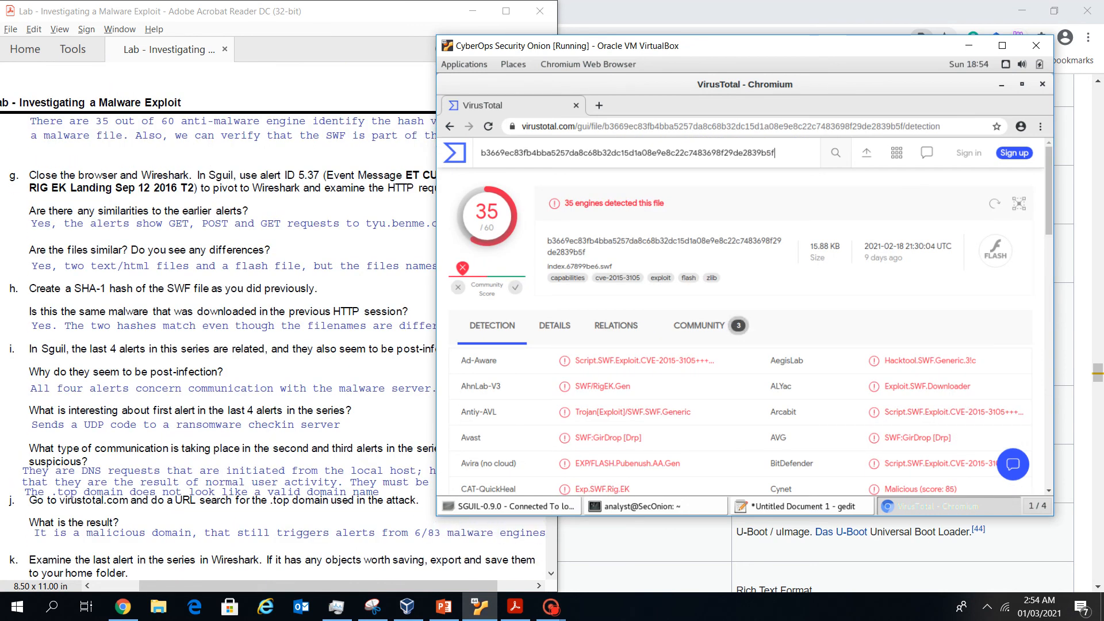
pyautogui.moveTo(897, 46); pyautogui.dragTo(933, 25)
pyautogui.scroll(2, 276, 322)
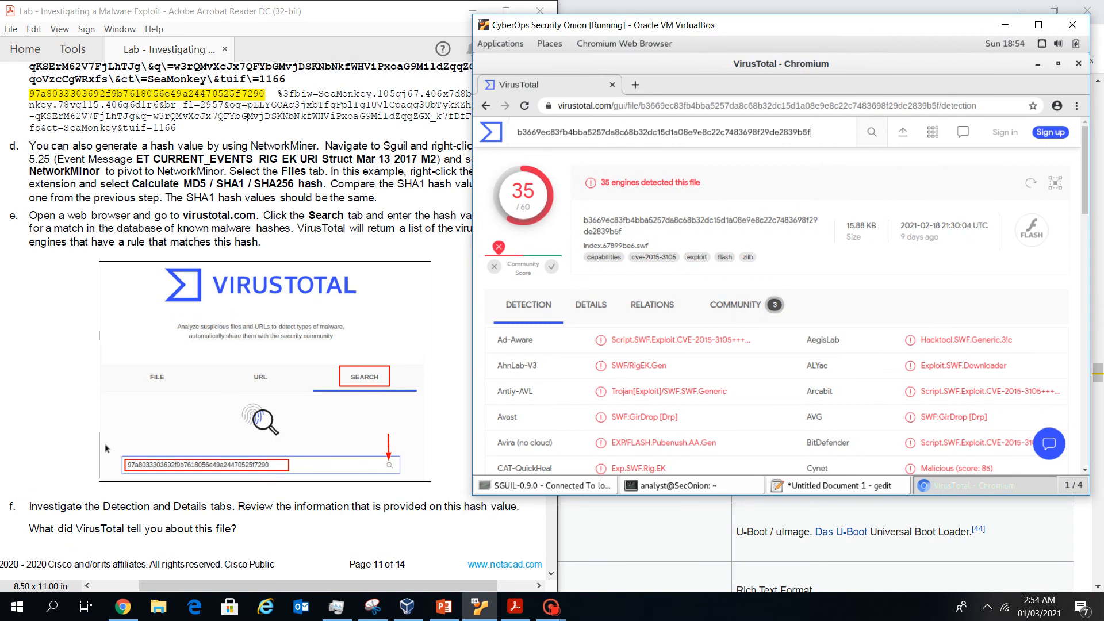
pyautogui.scroll(1, 276, 322)
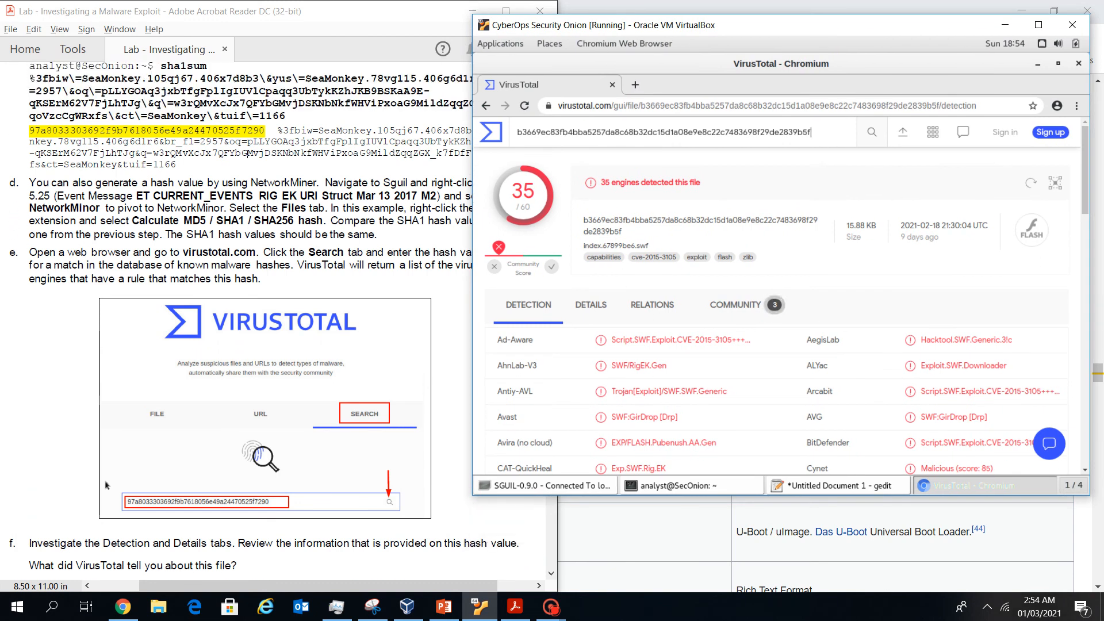
pyautogui.scroll(1, 276, 322)
pyautogui.scroll(-3, 276, 322)
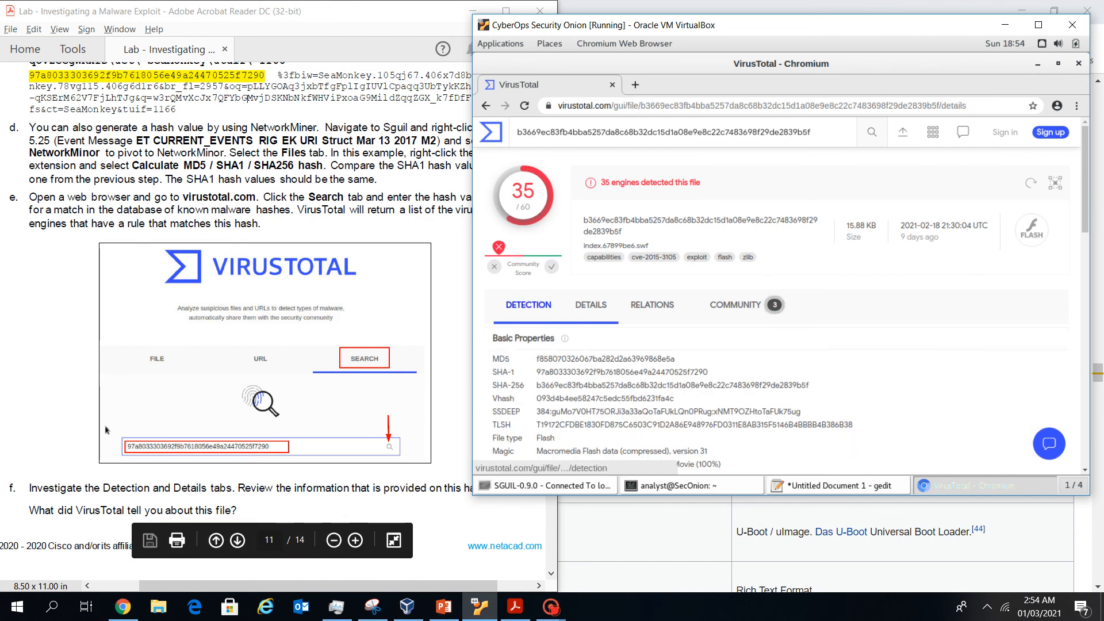
# Open the DETAILS tab and highlight the MD5 hash under Basic Properties
pyautogui.click(591, 305)
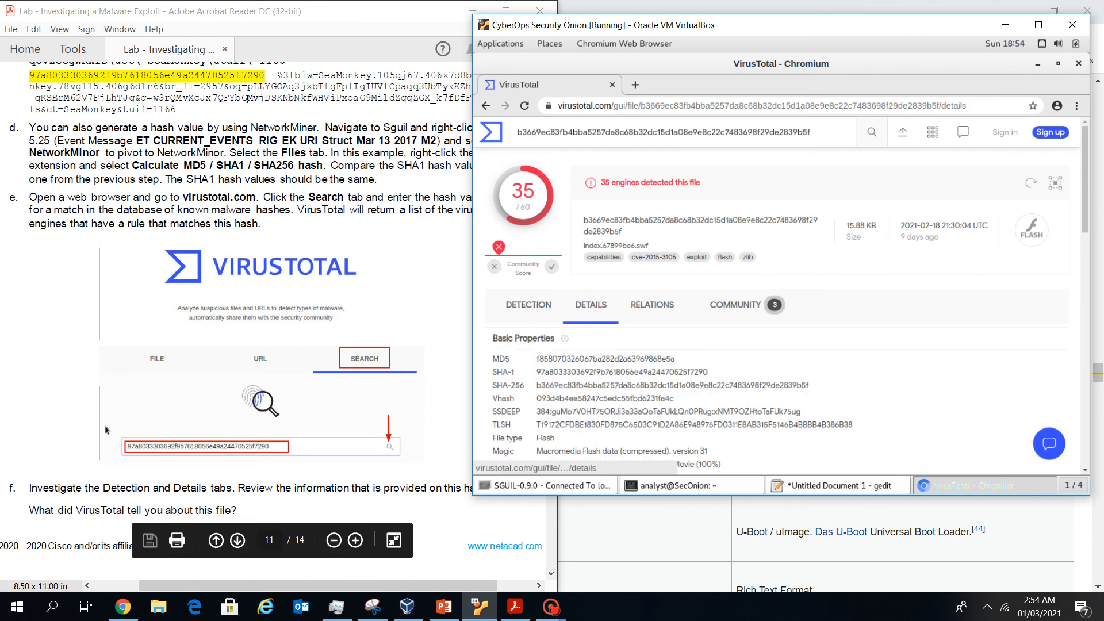
pyautogui.scroll(-2, 591, 305)
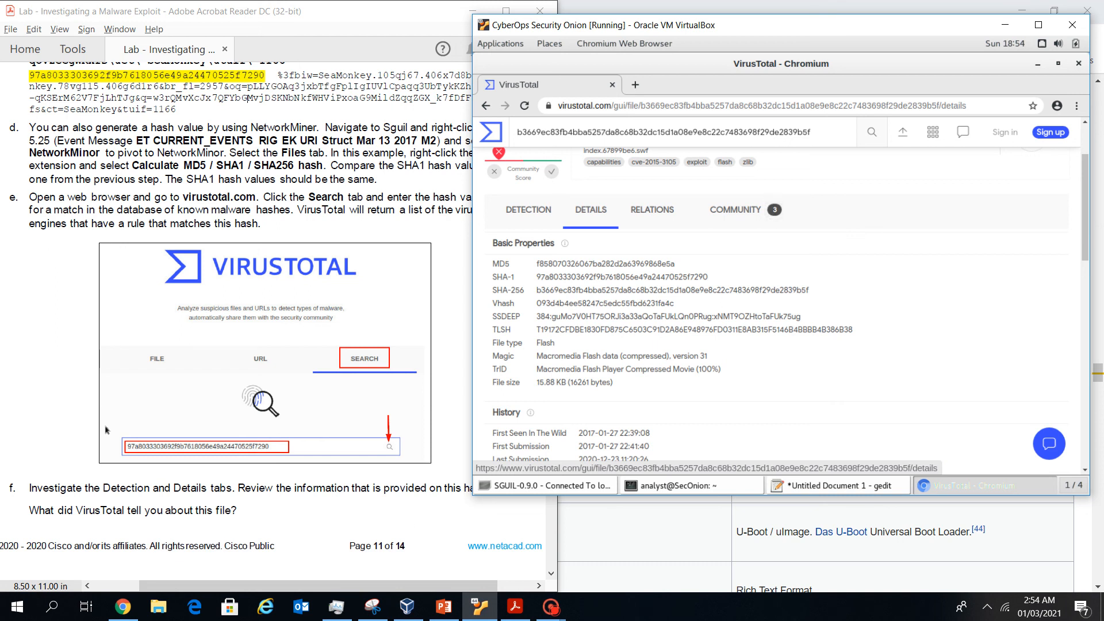
pyautogui.moveTo(537, 264); pyautogui.dragTo(674, 264)
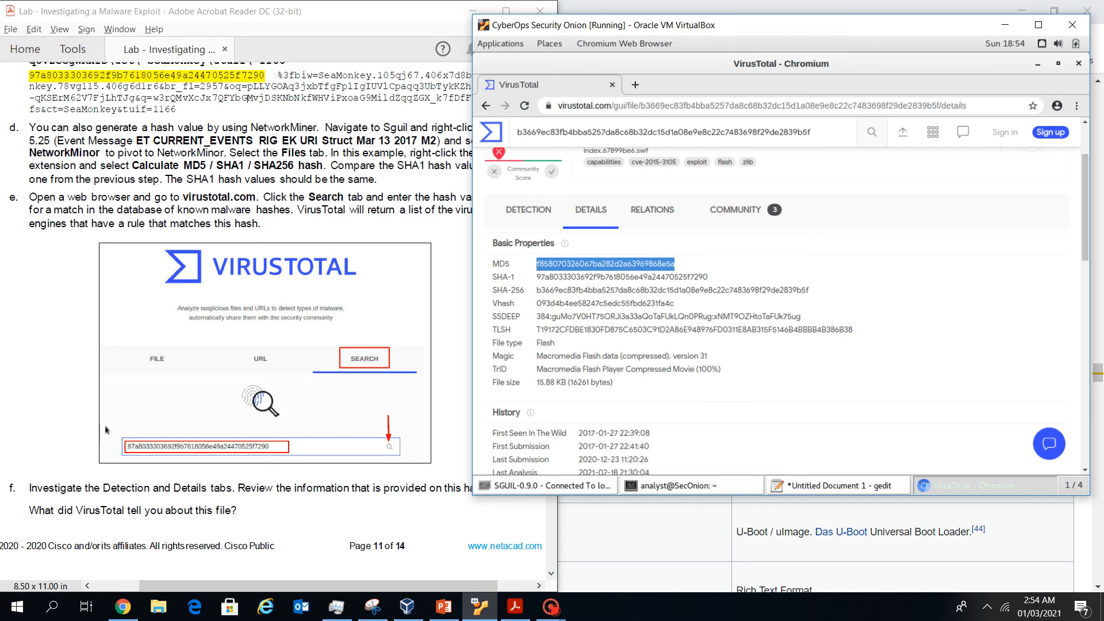
pyautogui.scroll(-8, 271, 322)
pyautogui.scroll(8, 270, 322)
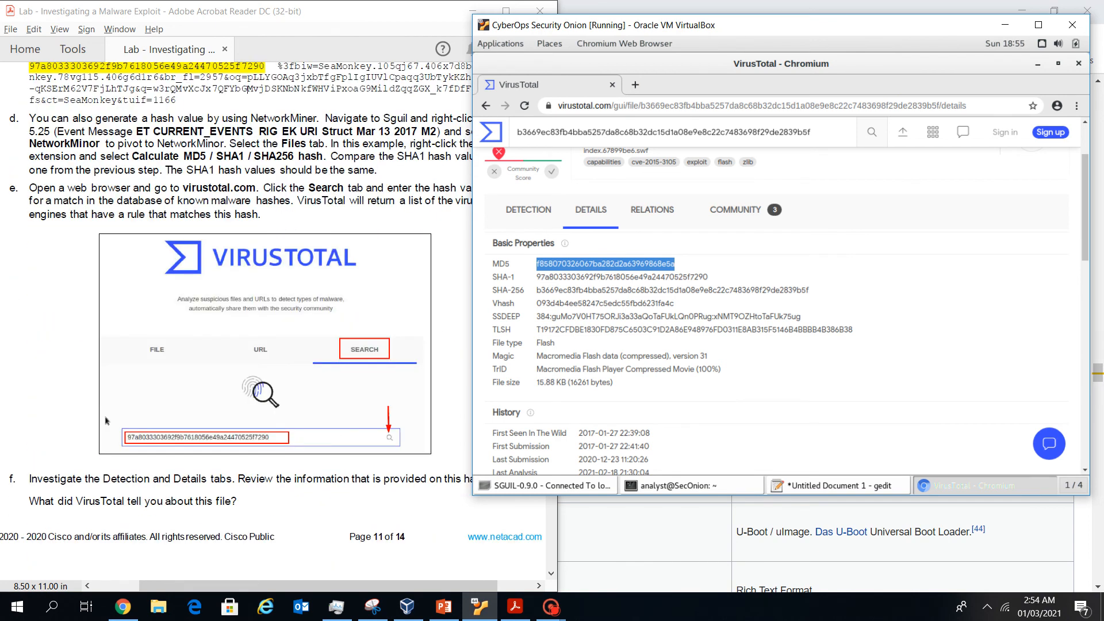
pyautogui.scroll(-8, 106, 420)
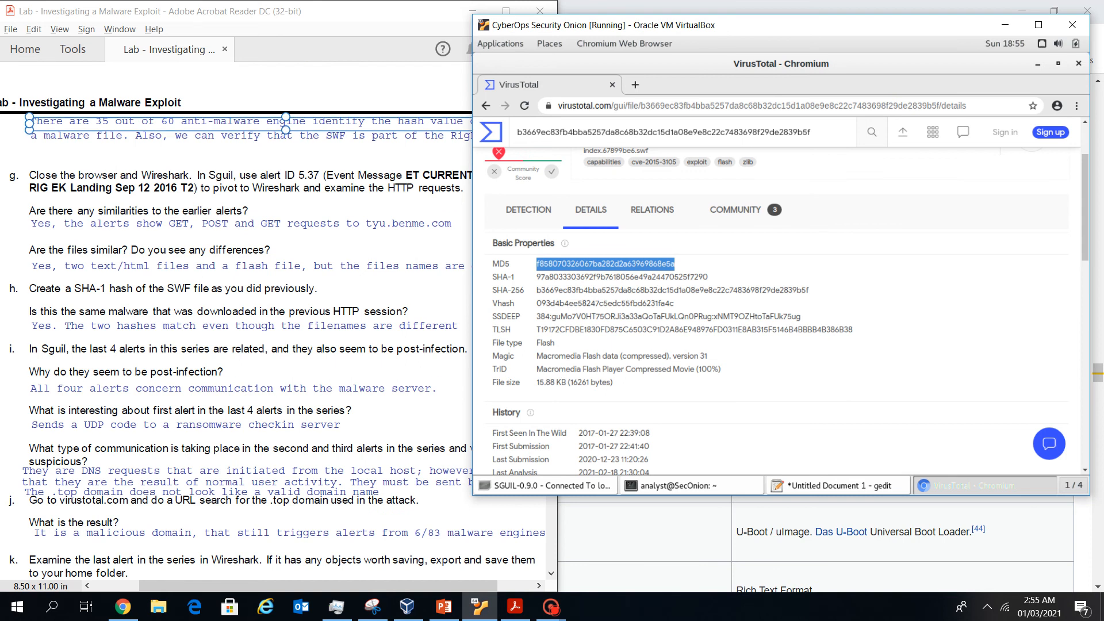
# Rearrange the VM window to compare the file's hashes against the lab PDF
pyautogui.moveTo(561, 24); pyautogui.dragTo(632, 18)
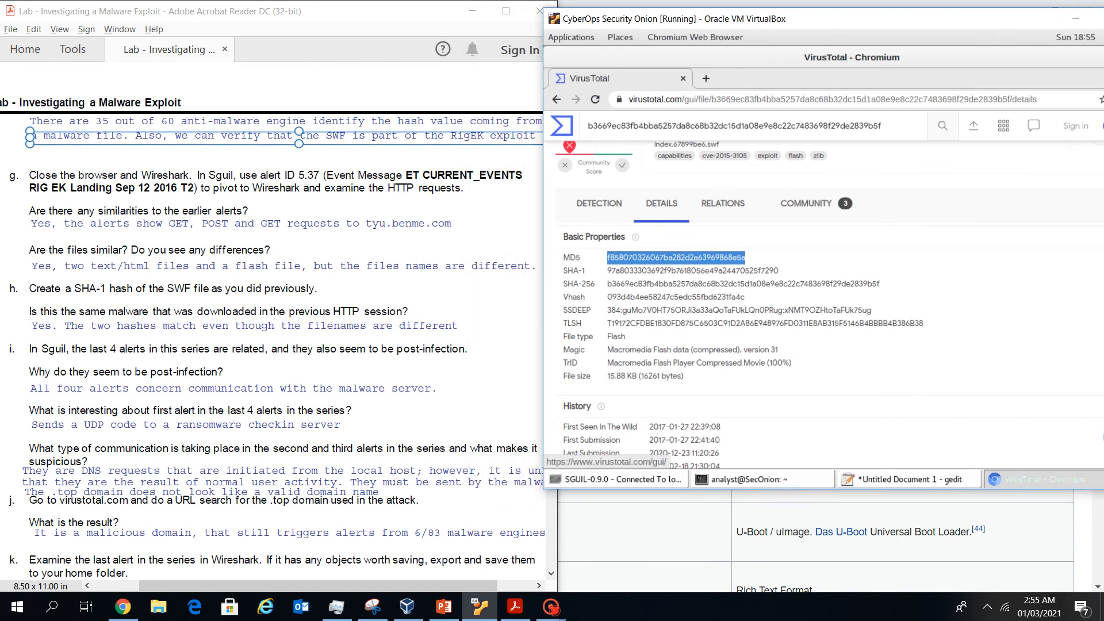
pyautogui.scroll(2, 830, 297)
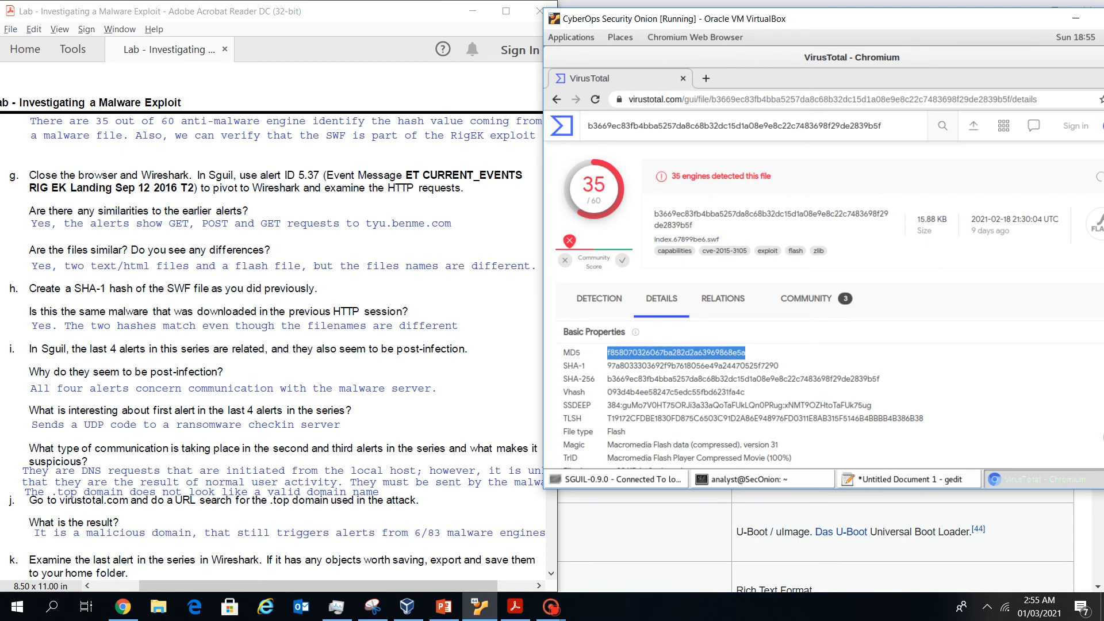
pyautogui.scroll(-1, 830, 305)
pyautogui.scroll(1, 829, 305)
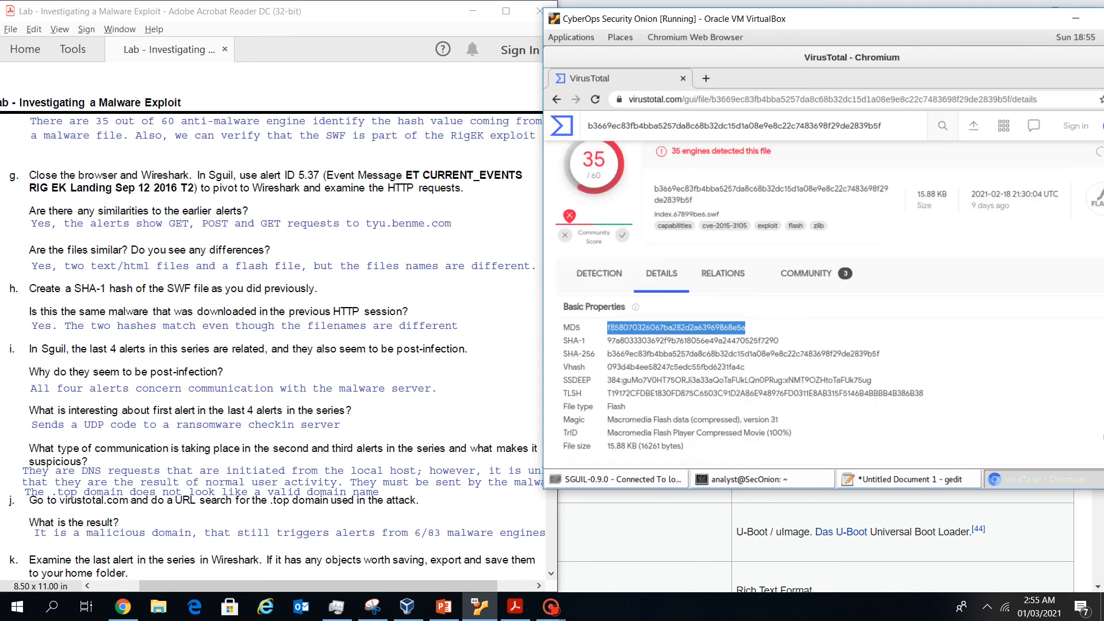
pyautogui.moveTo(828, 19); pyautogui.dragTo(707, 24)
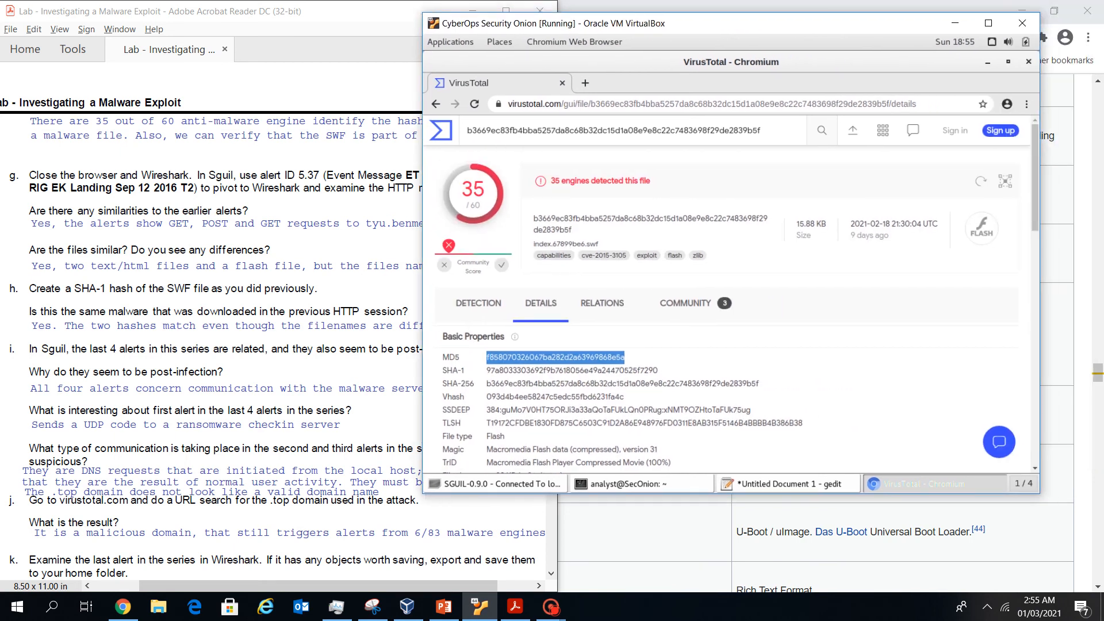
pyautogui.scroll(-3, 736, 296)
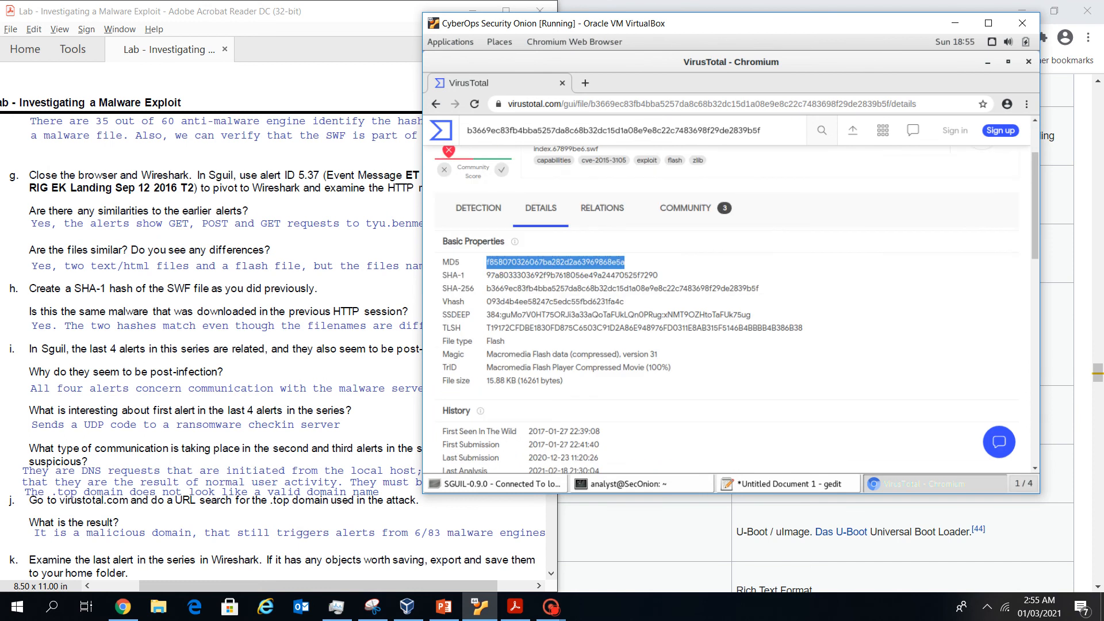
pyautogui.moveTo(730, 23); pyautogui.dragTo(803, 153)
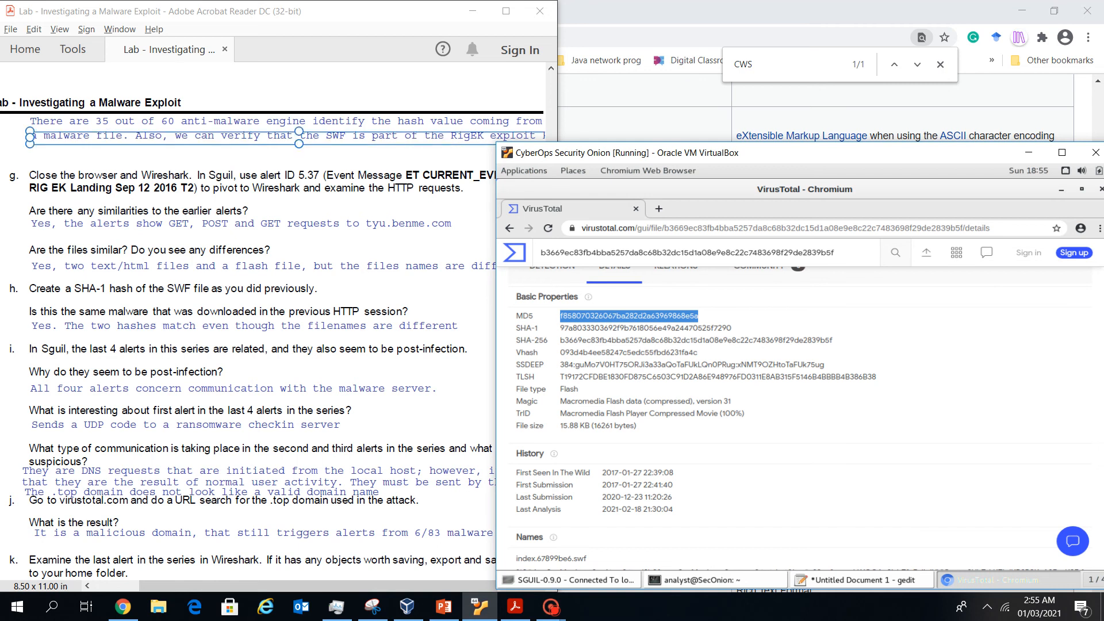
pyautogui.moveTo(322, 585)
pyautogui.mouseDown()
pyautogui.moveTo(359, 585)
pyautogui.moveTo(281, 586)
pyautogui.mouseUp()
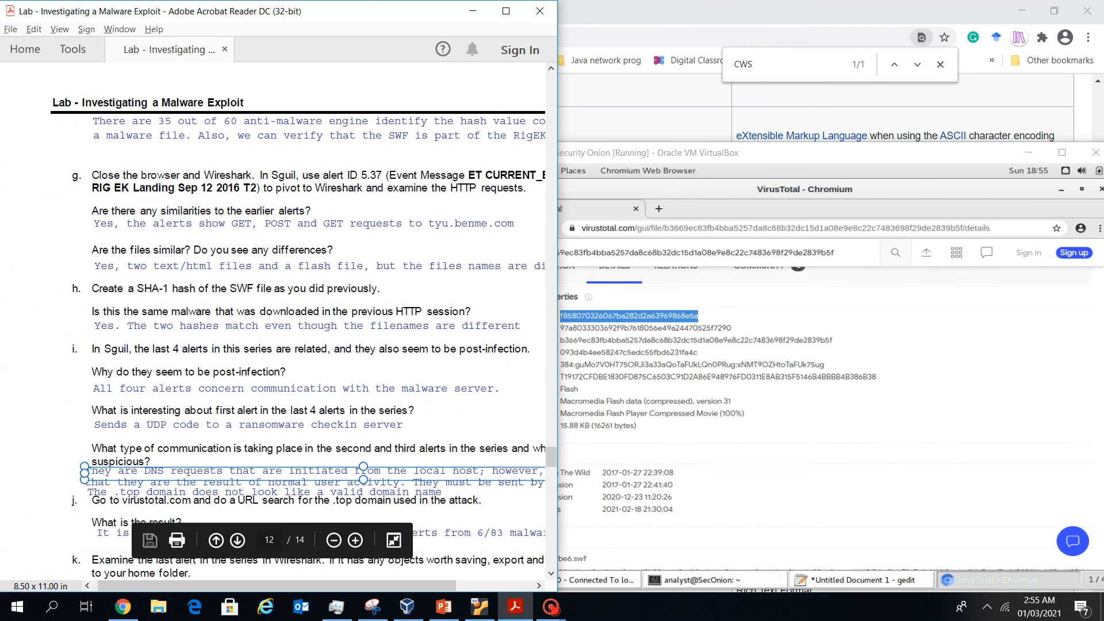
pyautogui.moveTo(770, 153); pyautogui.dragTo(749, 84)
pyautogui.scroll(-1, 771, 322)
pyautogui.scroll(-5, 782, 345)
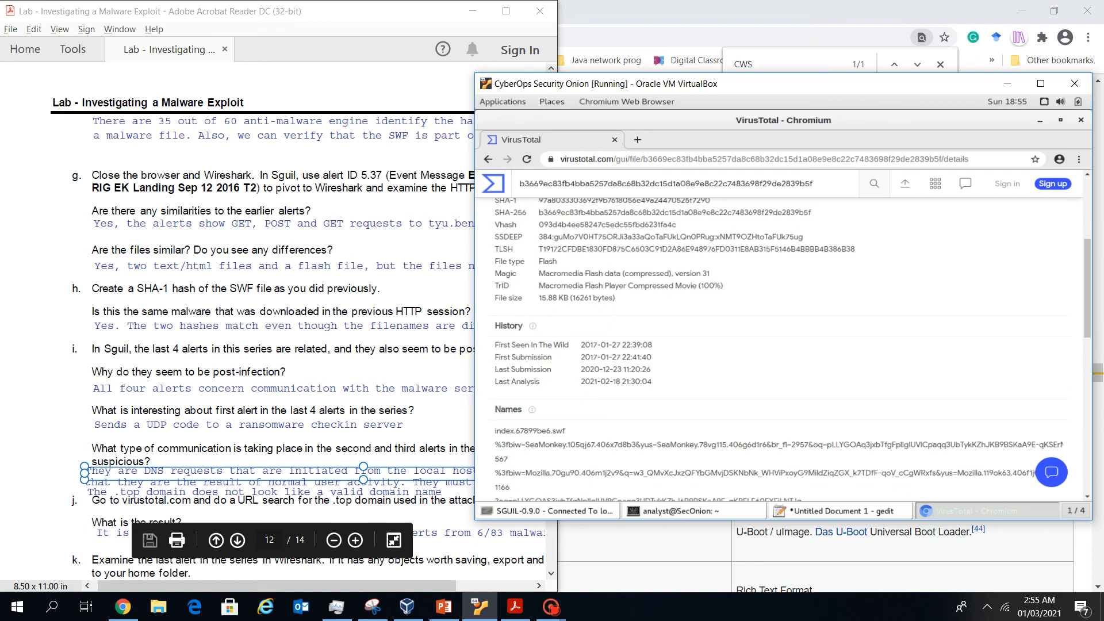
pyautogui.scroll(10, 782, 345)
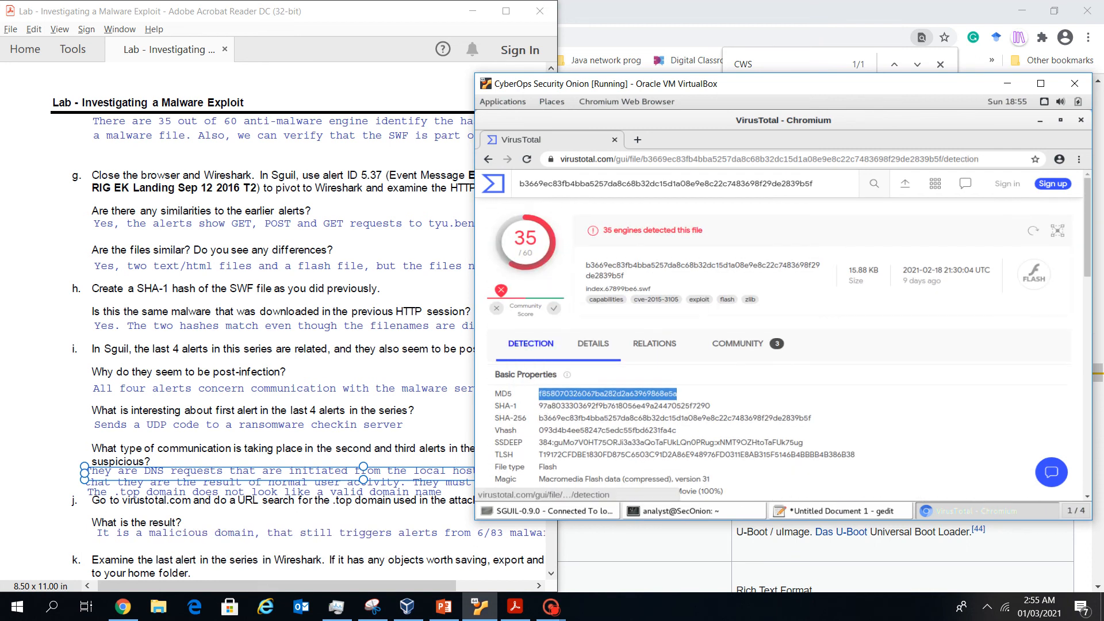
# Show VirusTotal's per-engine detections and highlight CAT-QuickHeal's SWF.Rig.EK and AhnLab-V3's RigEK verdicts
pyautogui.click(530, 343)
pyautogui.scroll(-2, 530, 343)
pyautogui.scroll(-1, 530, 344)
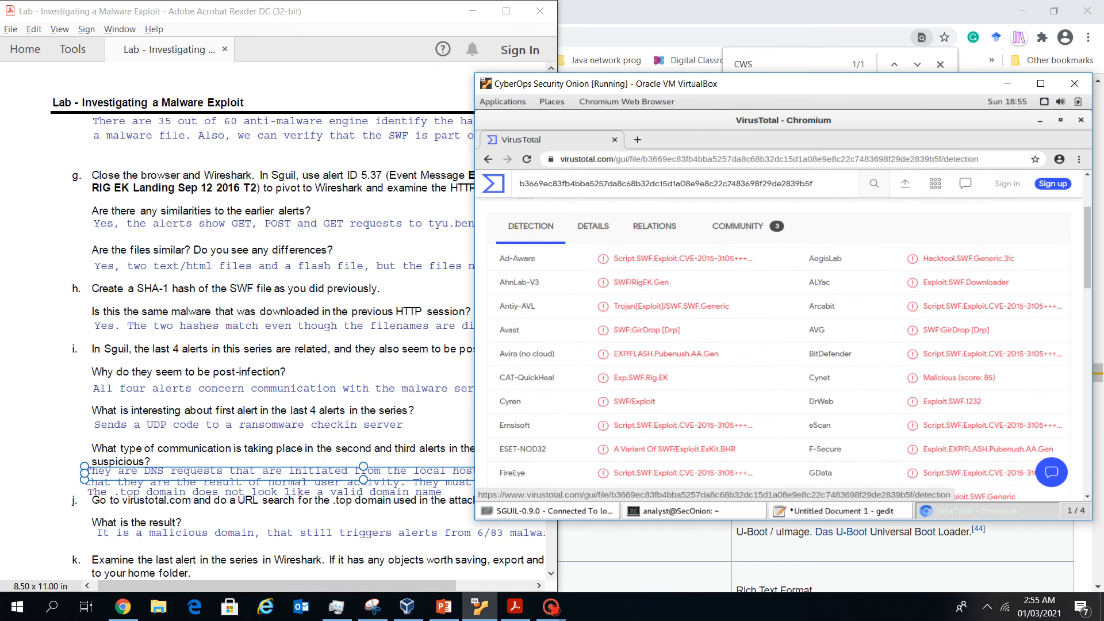
pyautogui.moveTo(669, 379); pyautogui.dragTo(629, 378)
pyautogui.scroll(-1, 793, 349)
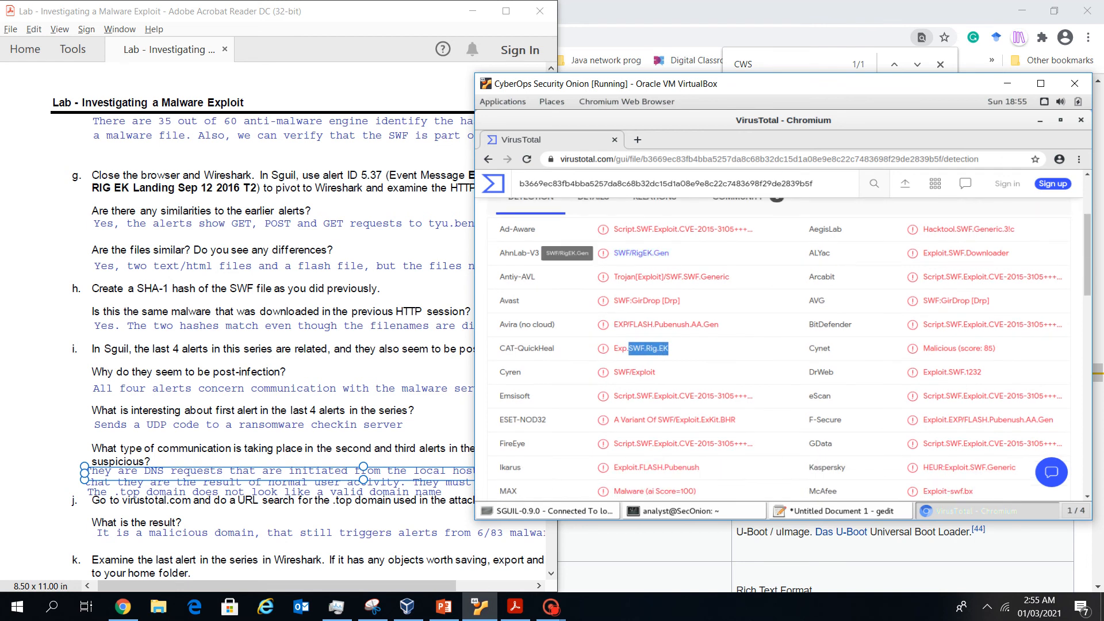
pyautogui.moveTo(670, 253); pyautogui.dragTo(626, 253)
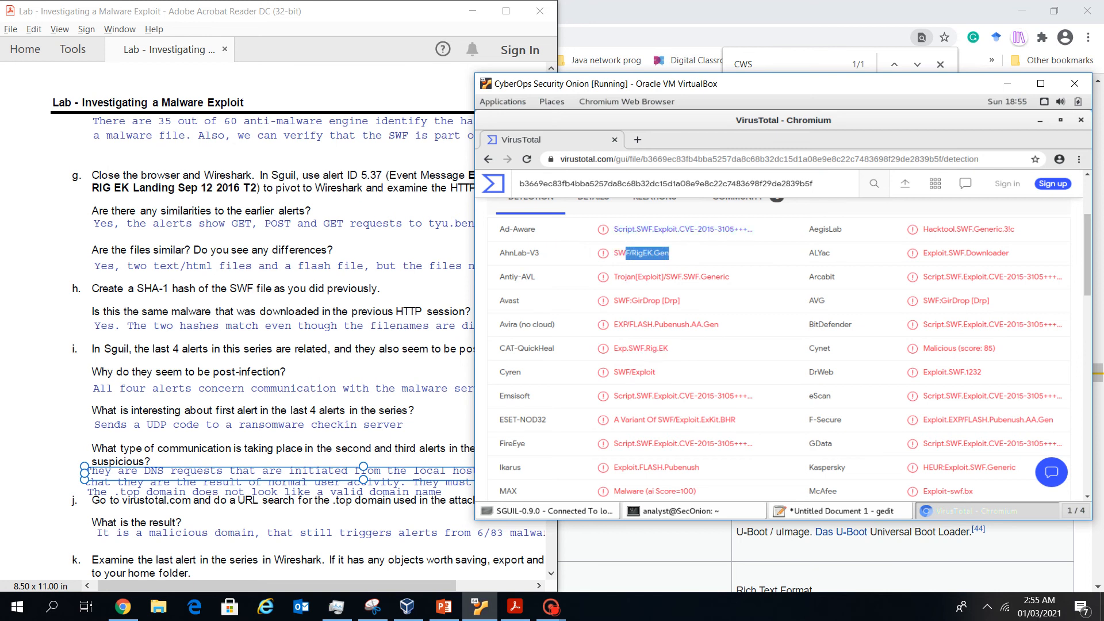
# Scan the rest of the engine list for RIG verdicts, then bring the lab PDF forward
pyautogui.scroll(-2, 625, 253)
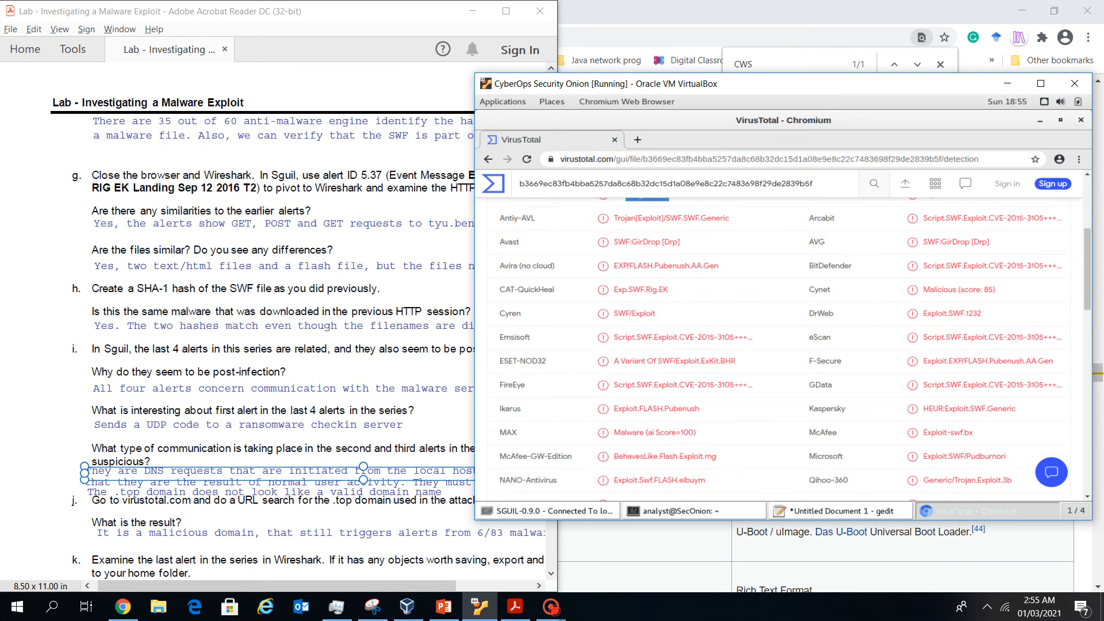
pyautogui.scroll(-1, 793, 345)
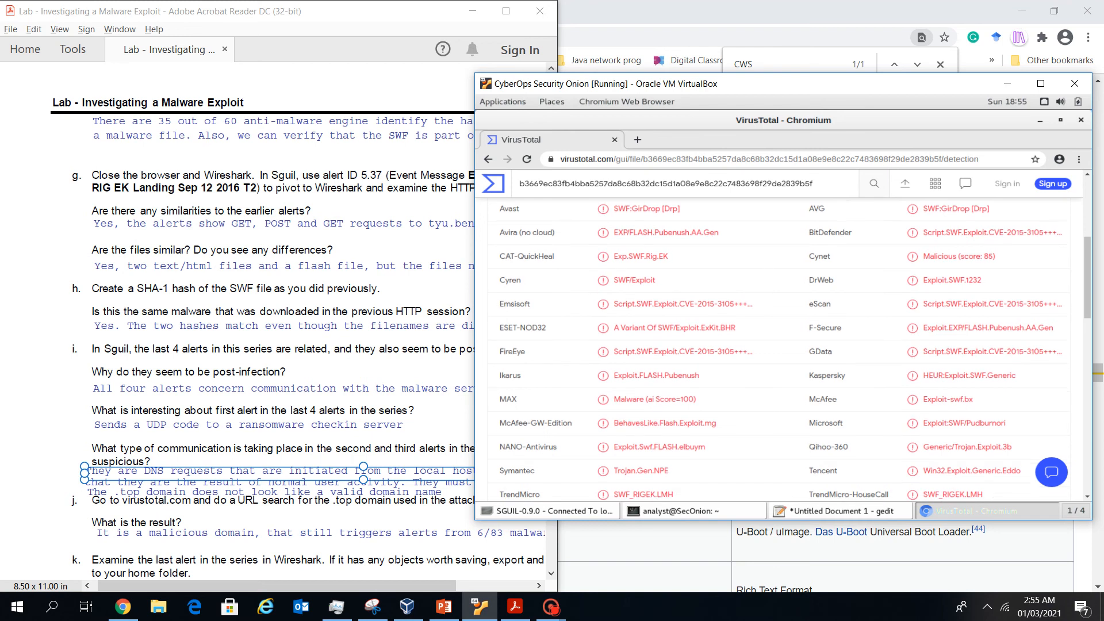
pyautogui.scroll(-1, 795, 351)
pyautogui.scroll(-2, 795, 350)
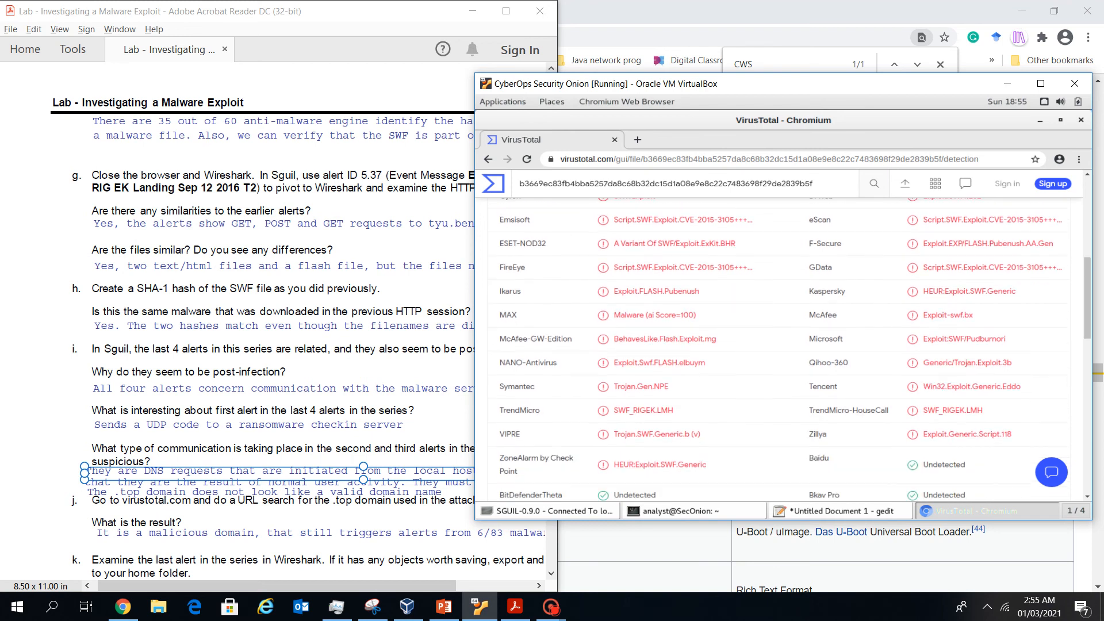
pyautogui.scroll(2, 796, 350)
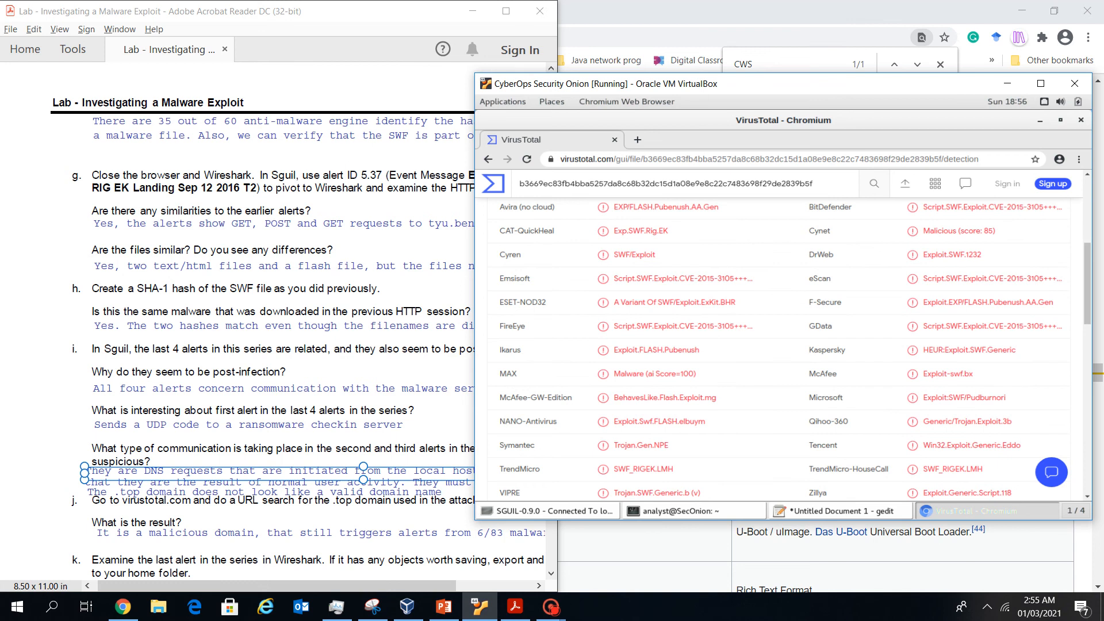
pyautogui.scroll(2, 655, 405)
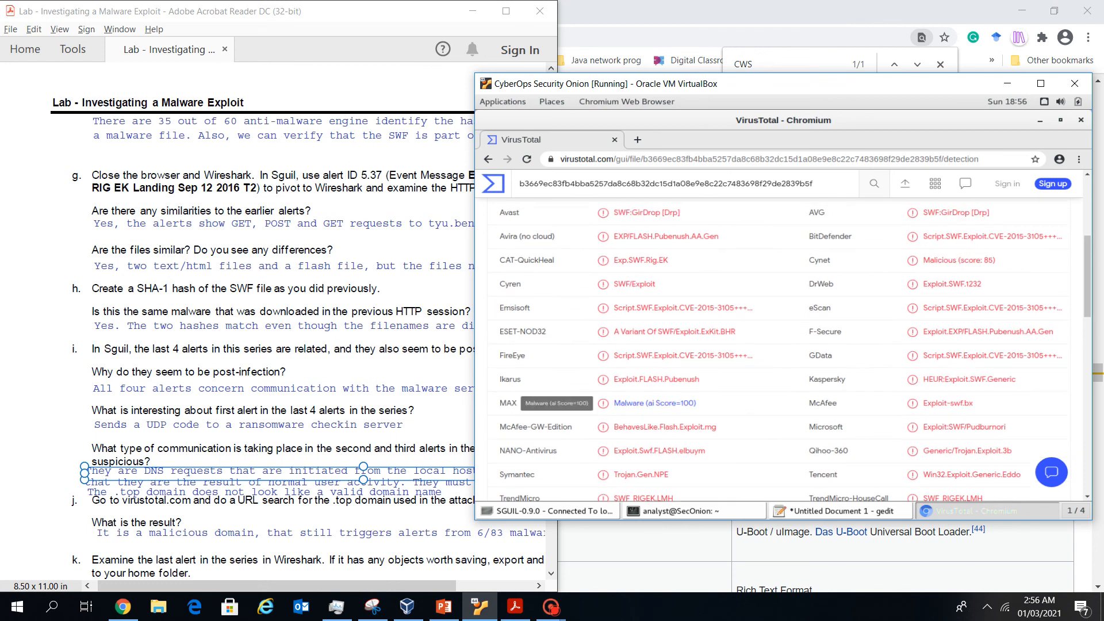
pyautogui.scroll(2, 655, 405)
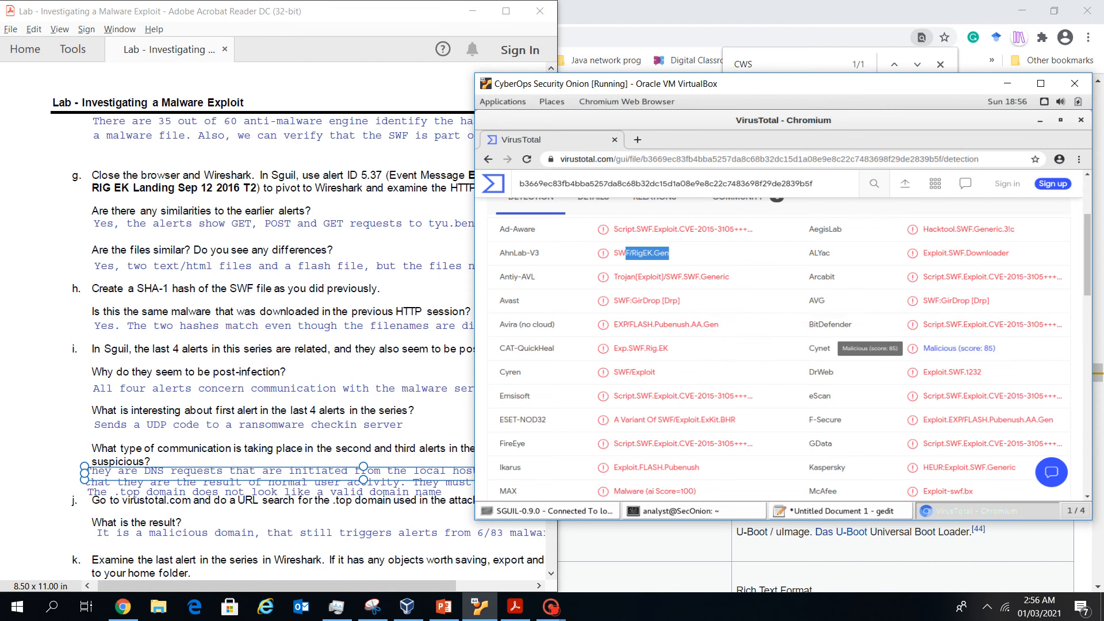
pyautogui.scroll(-3, 966, 350)
pyautogui.scroll(-1, 989, 273)
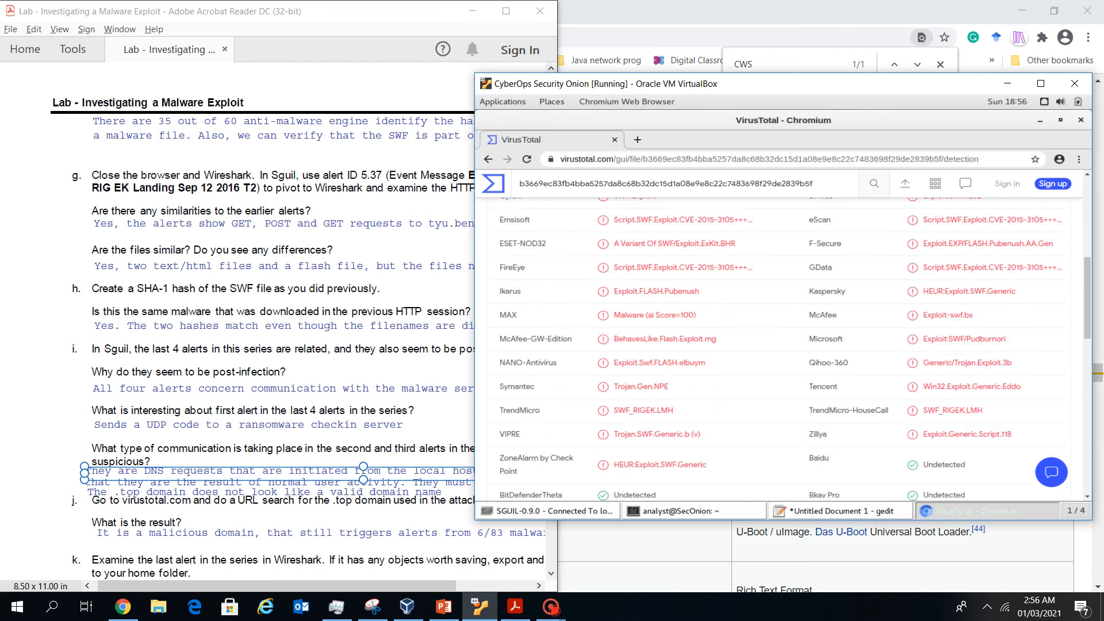
pyautogui.scroll(-1, 783, 350)
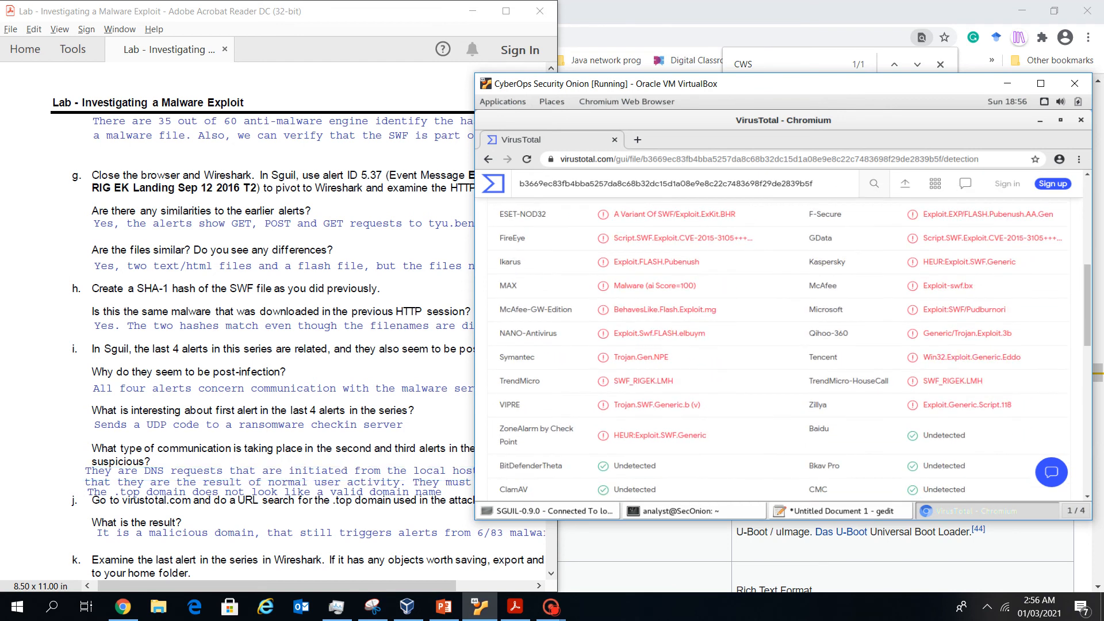
pyautogui.click(368, 241)
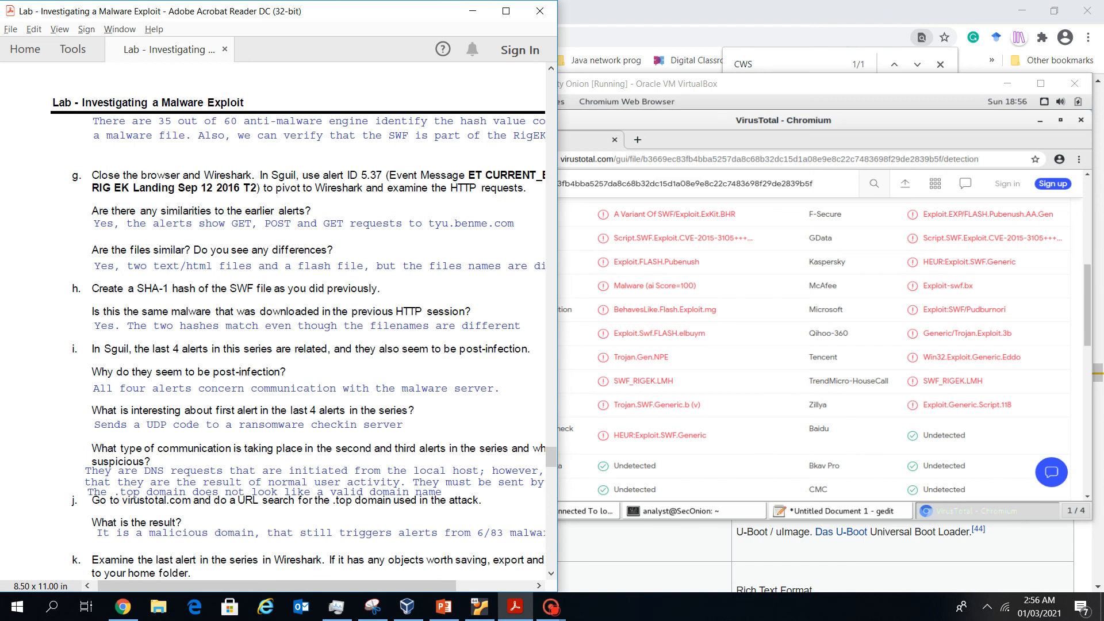
# Cycle through the gedit notes, Sguil and lab PDF, then close the Chromium VirusTotal window
pyautogui.click(1040, 120)
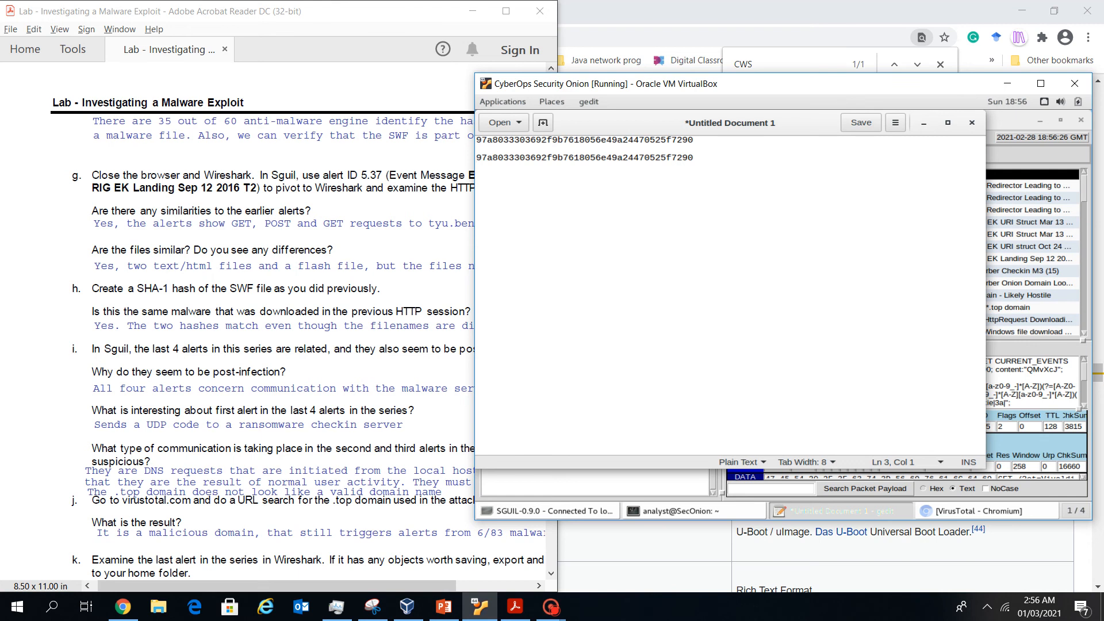
pyautogui.click(551, 510)
pyautogui.click(134, 500)
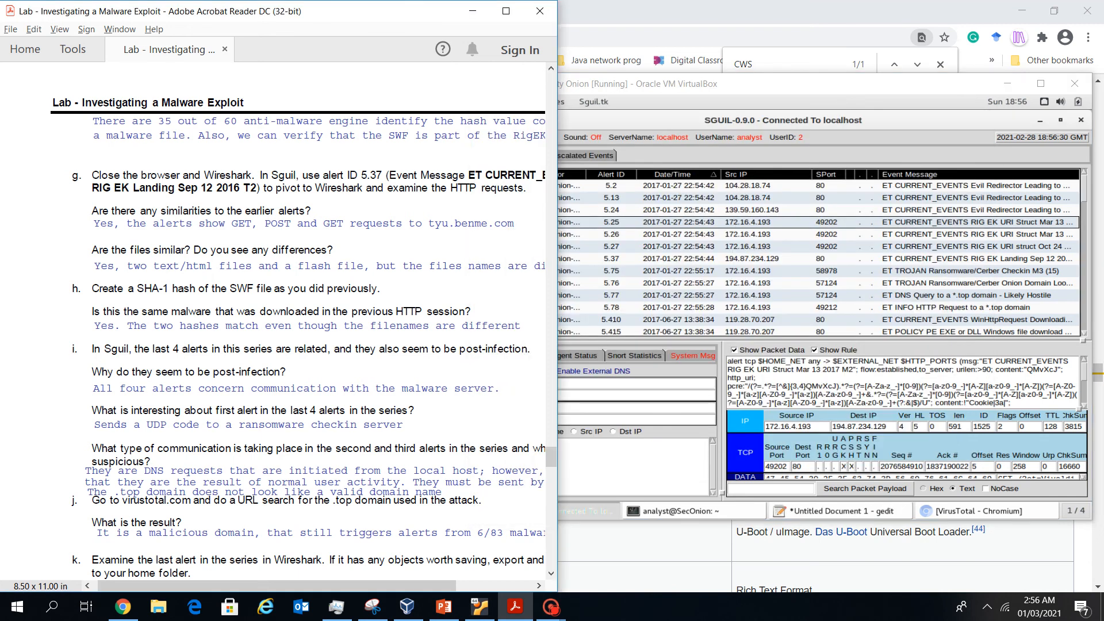
pyautogui.click(979, 511)
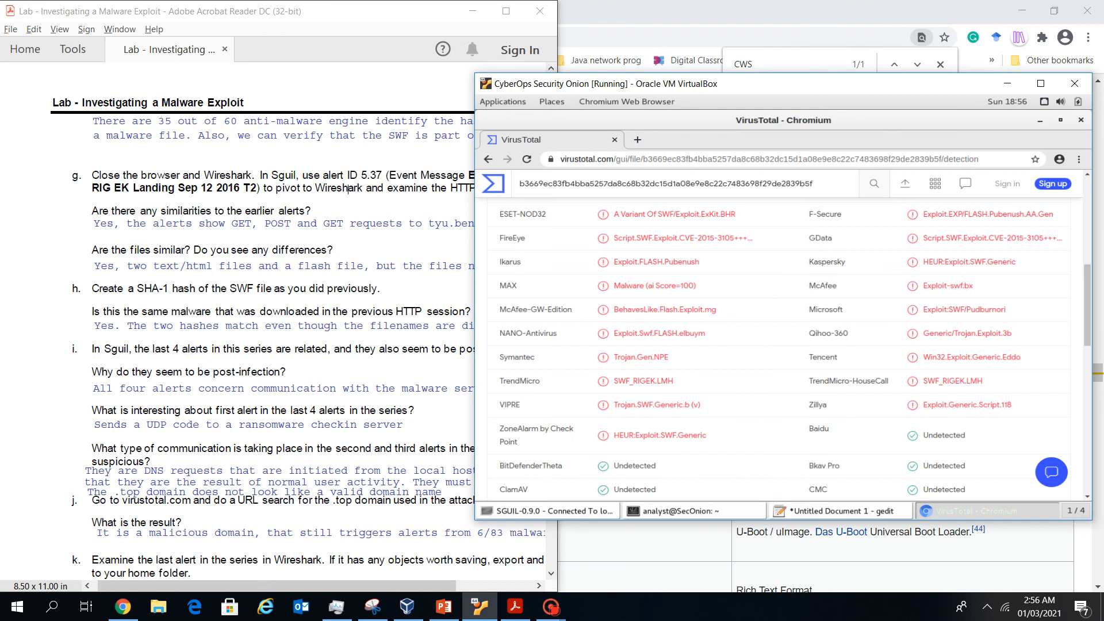
pyautogui.click(1081, 119)
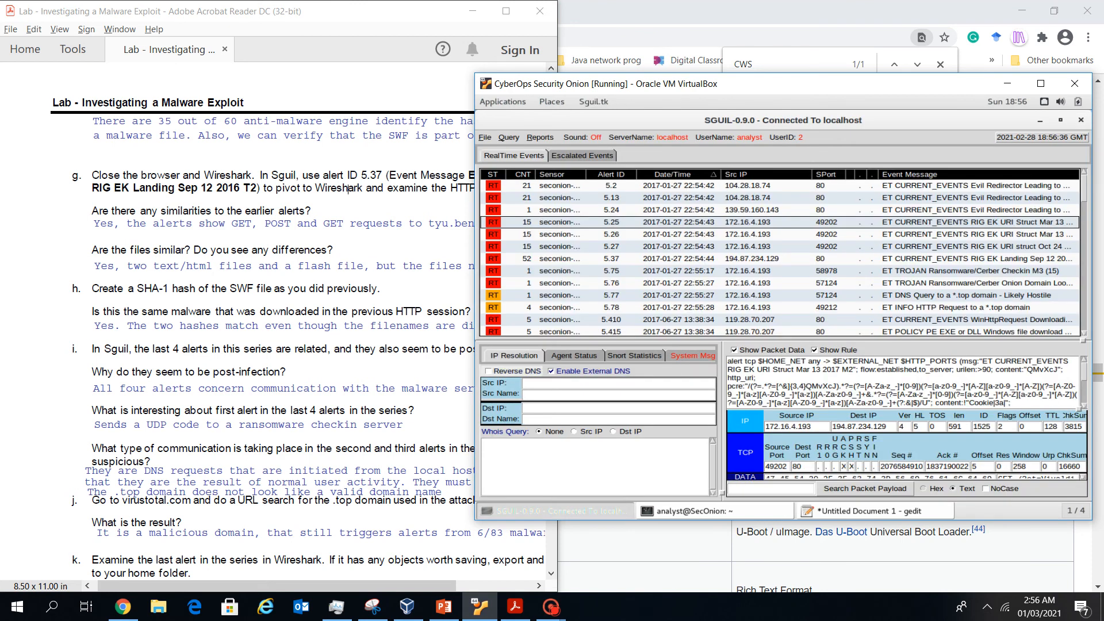
pyautogui.click(347, 189)
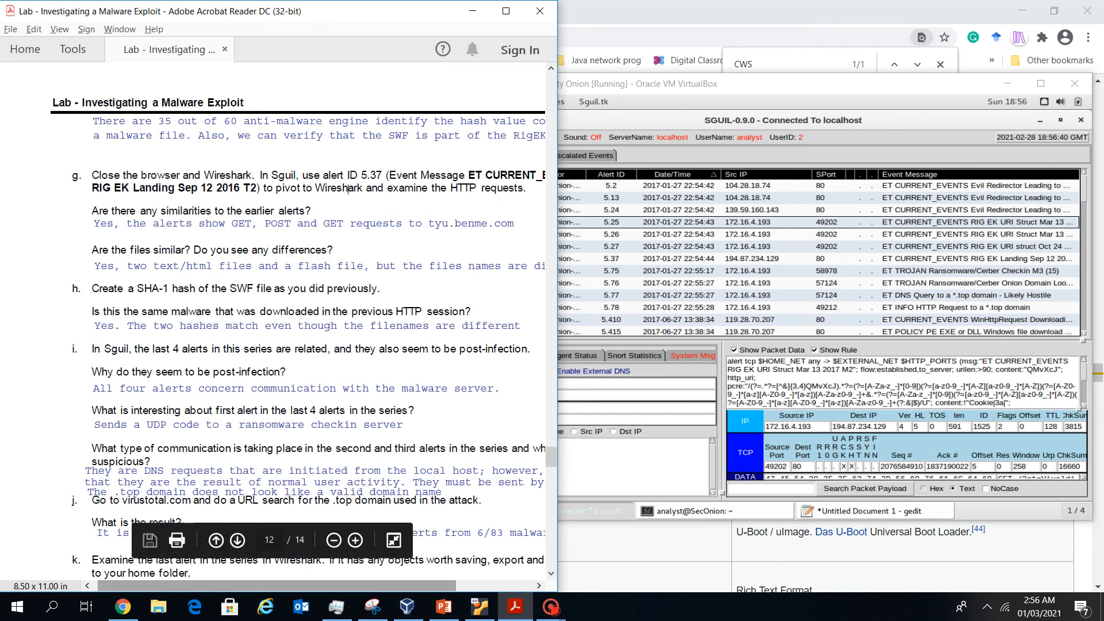
# Select Sguil alert 5.37 (RIG EK Landing Sep 12 2016) and bring up its pivot menu
pyautogui.hscroll(2, 318, 189)
pyautogui.click(657, 246)
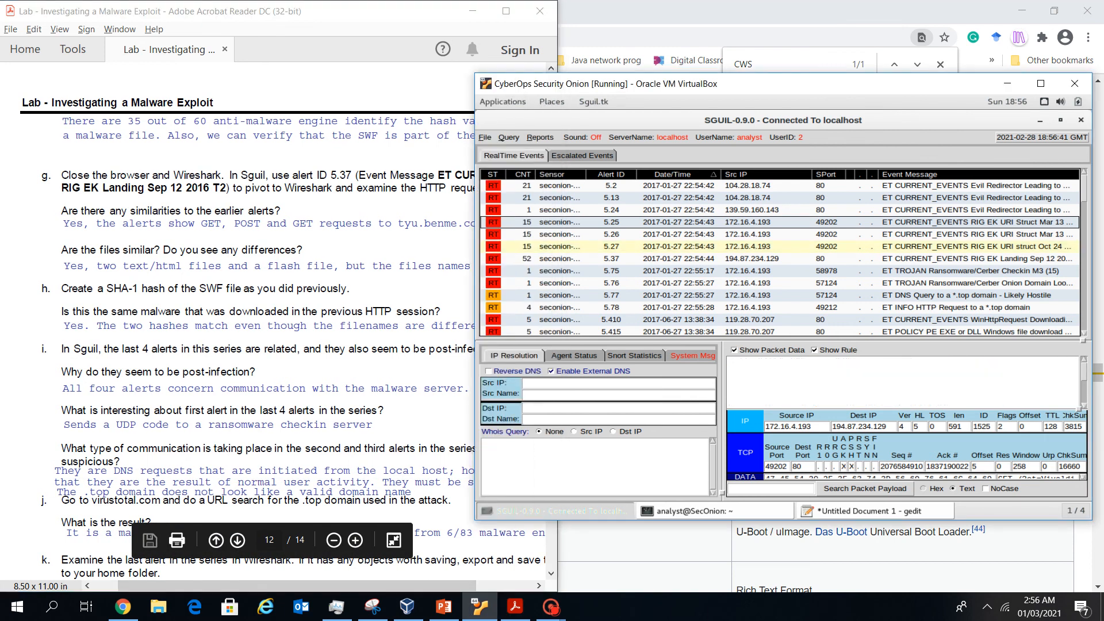
pyautogui.click(657, 259)
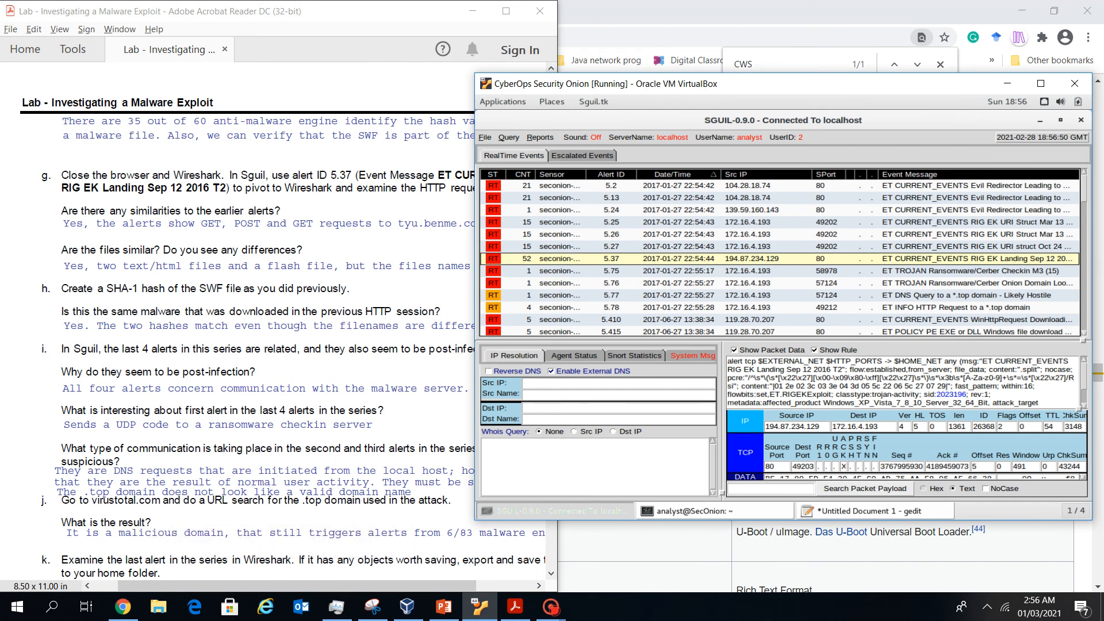
pyautogui.moveTo(805, 84); pyautogui.dragTo(859, 78)
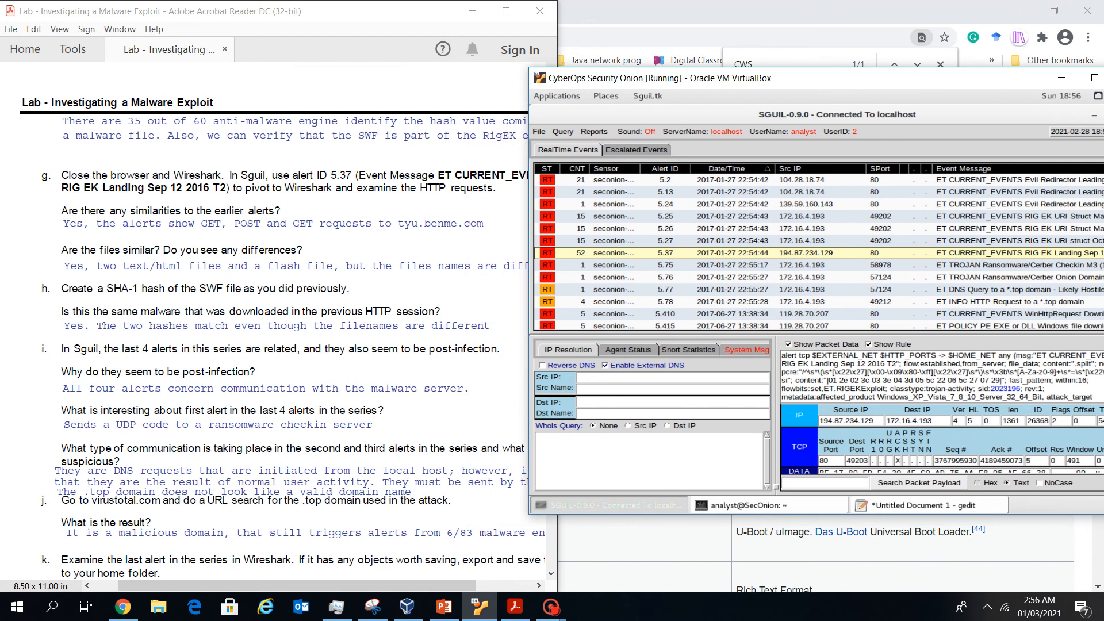
pyautogui.rightClick(641, 257)
# Open alert 5.37 in Wireshark, filter on http.request, and expand the first request's HTTP details
pyautogui.click(661, 297)
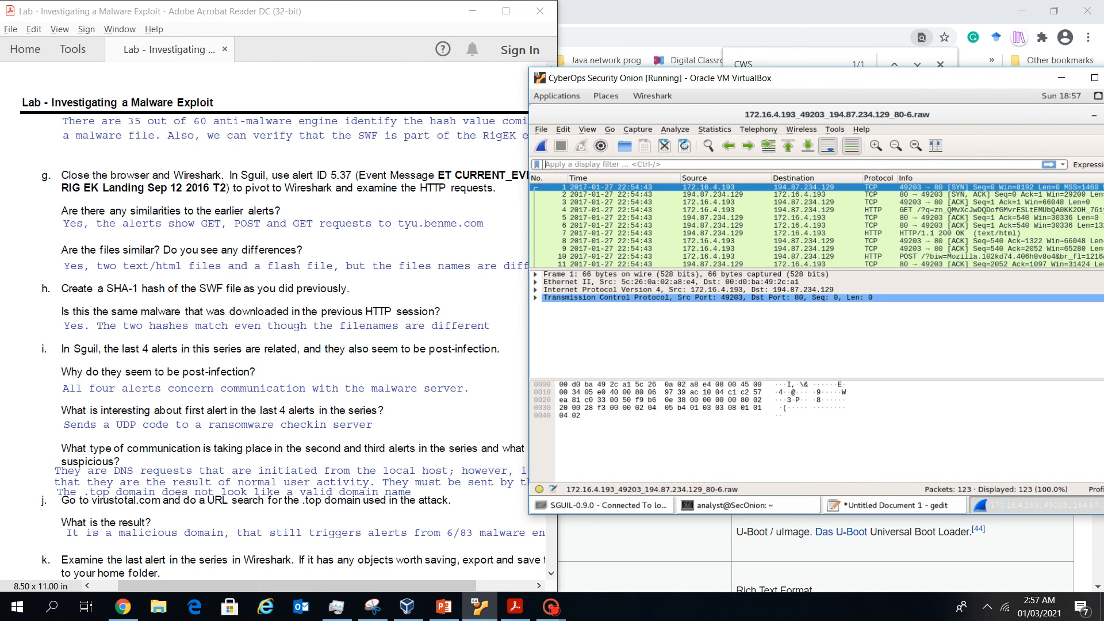
pyautogui.write('http/')
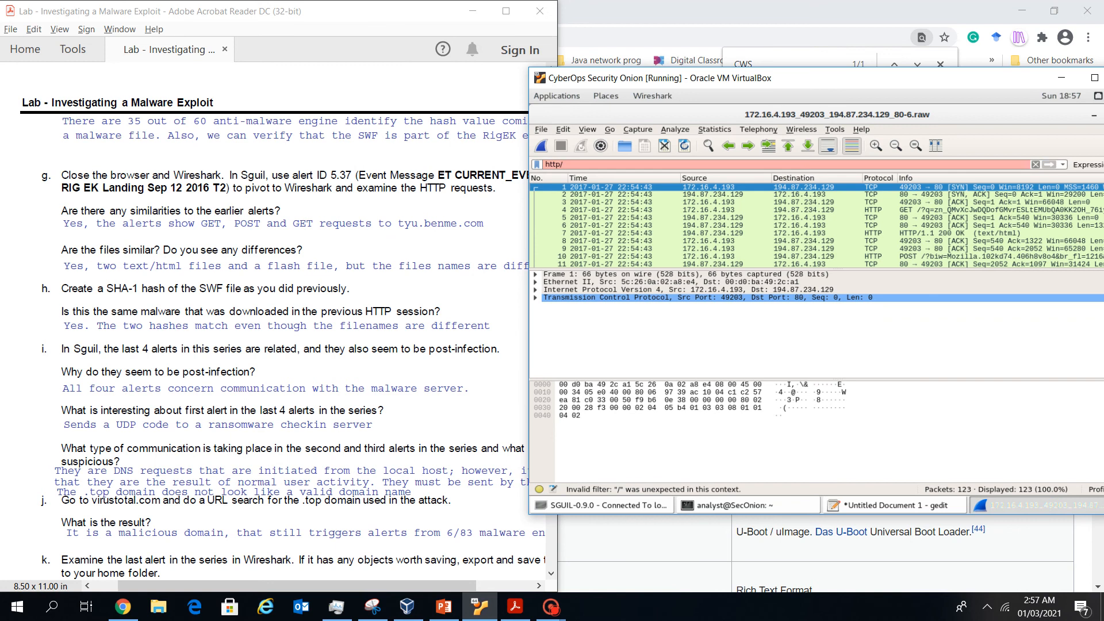
pyautogui.press('BackSpace')
pyautogui.write('.re')
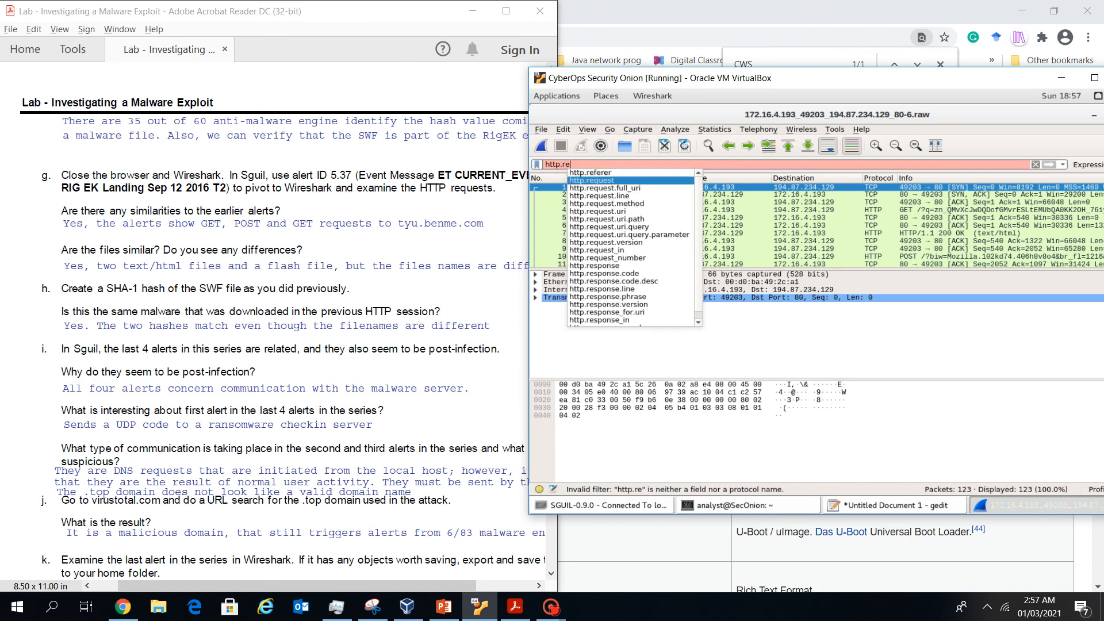
pyautogui.press('Escape')
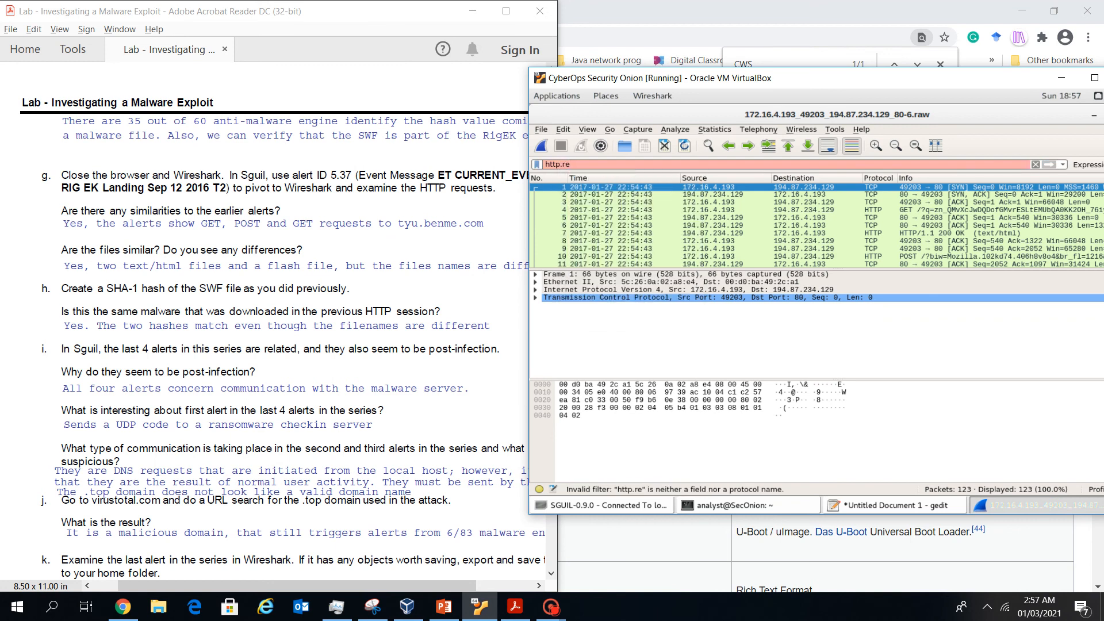
pyautogui.write('quest')
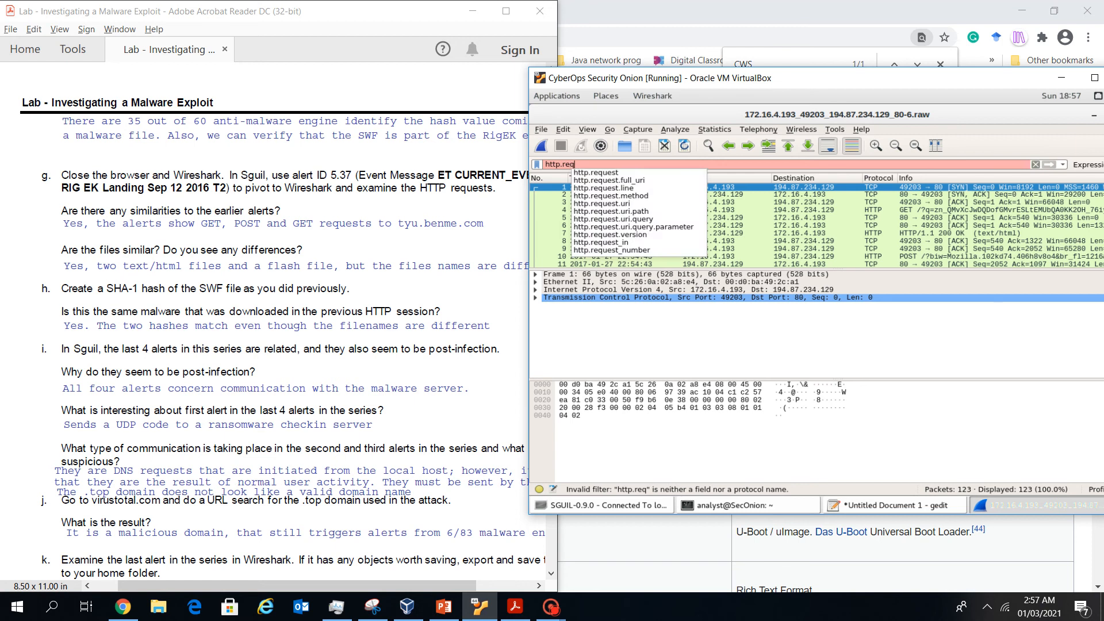
pyautogui.press('Down')
pyautogui.press('Return')
pyautogui.press('Return')
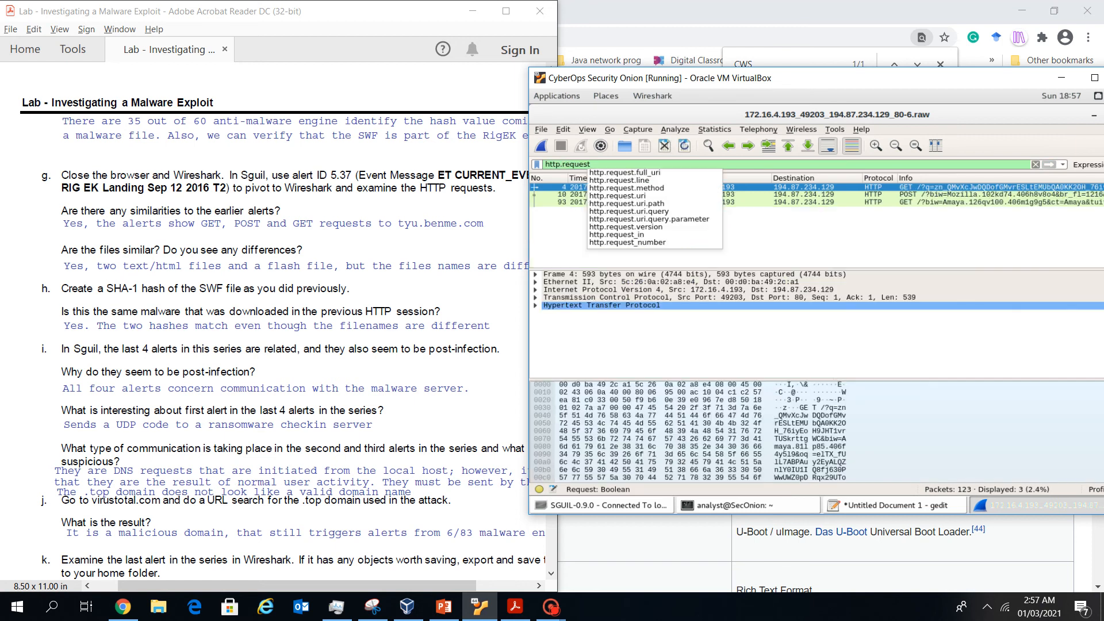
pyautogui.press('Escape')
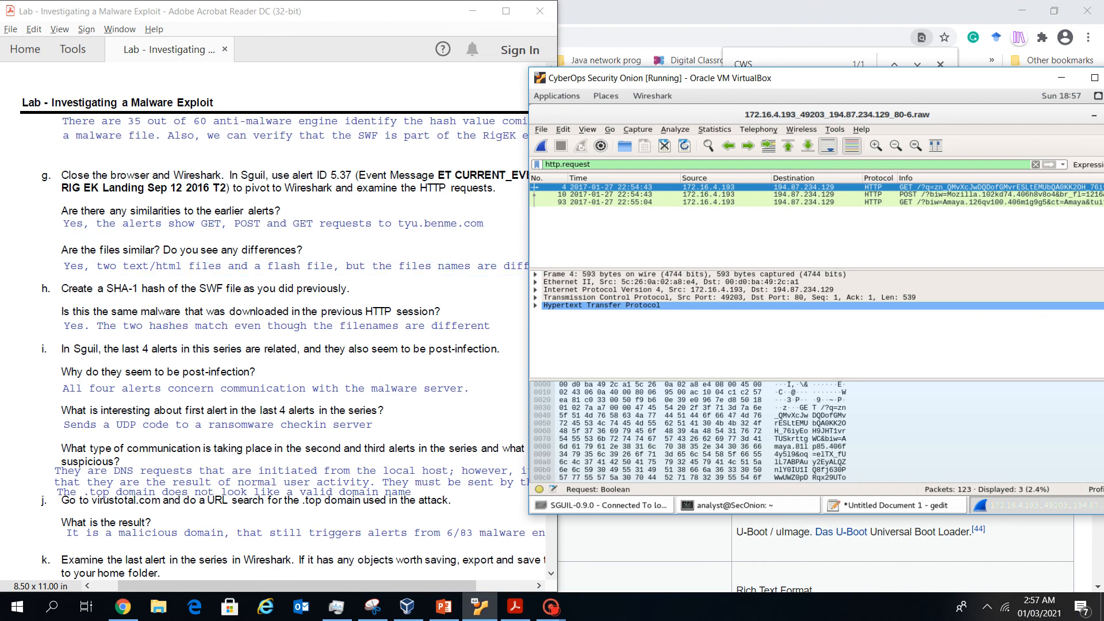
pyautogui.press('Right')
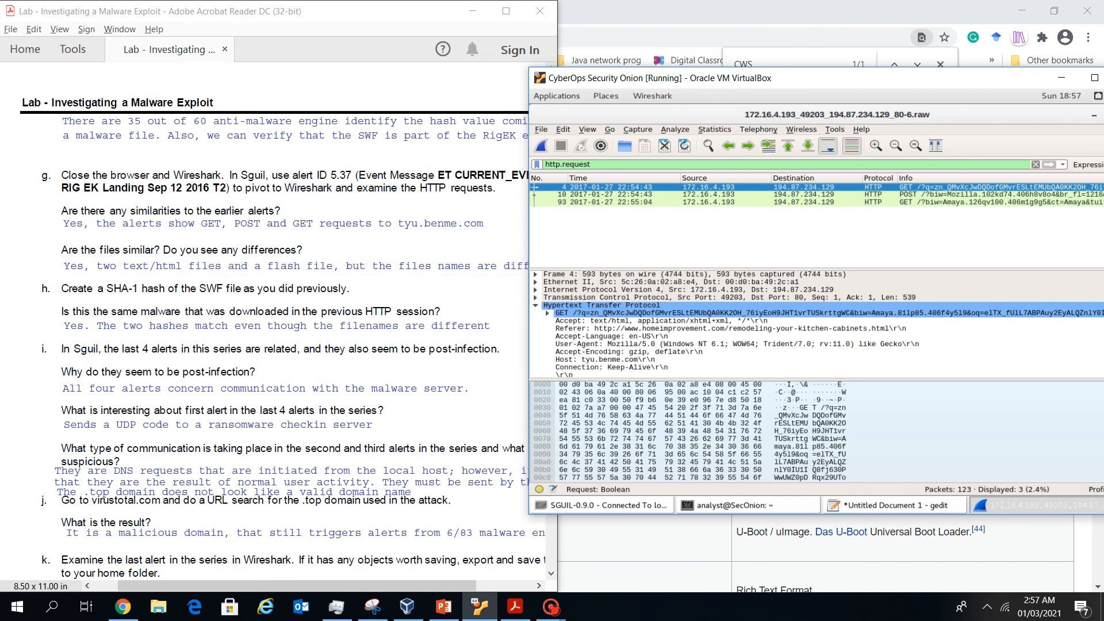
# Inspect the Full request URI of the GET, POST and GET requests in packets 4, 10 and 93
pyautogui.moveTo(851, 78); pyautogui.dragTo(820, 63)
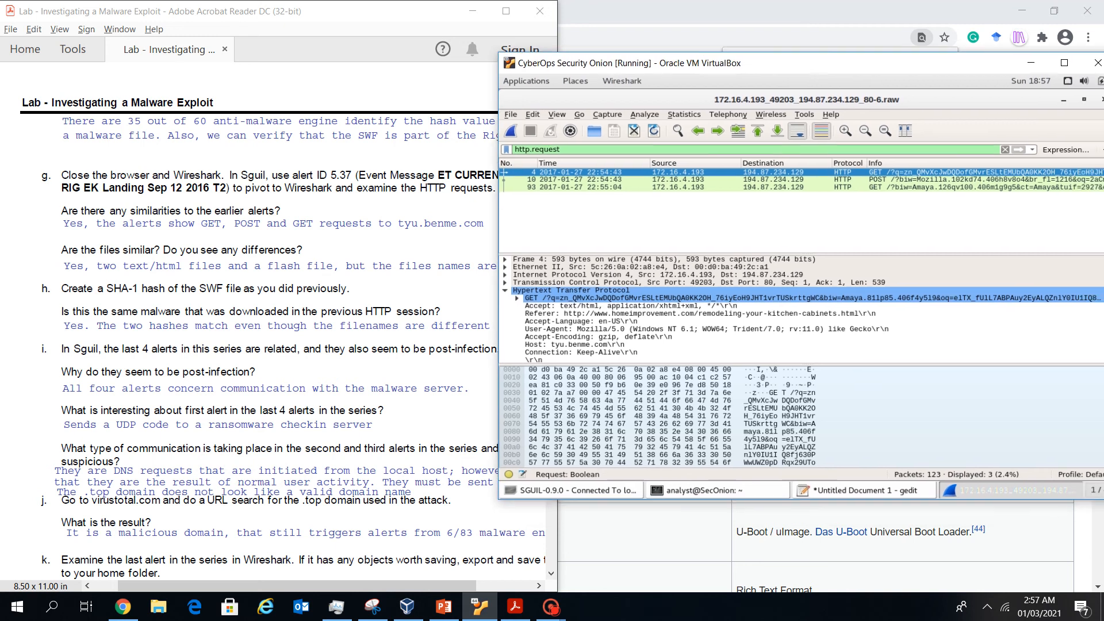
pyautogui.click(713, 322)
pyautogui.scroll(-1, 713, 322)
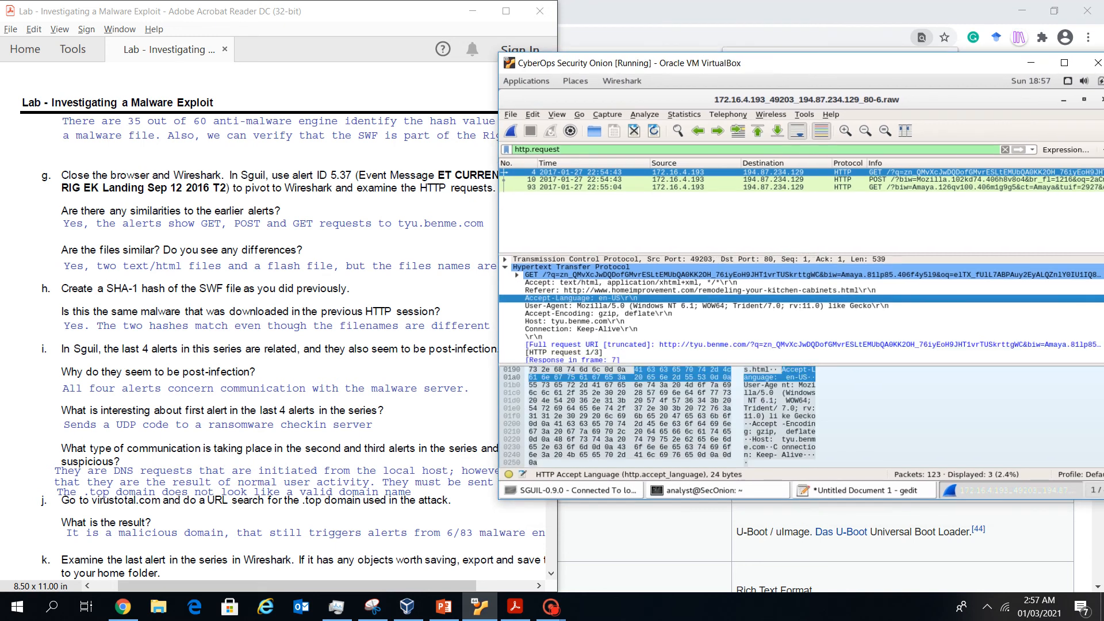
pyautogui.scroll(-1, 801, 310)
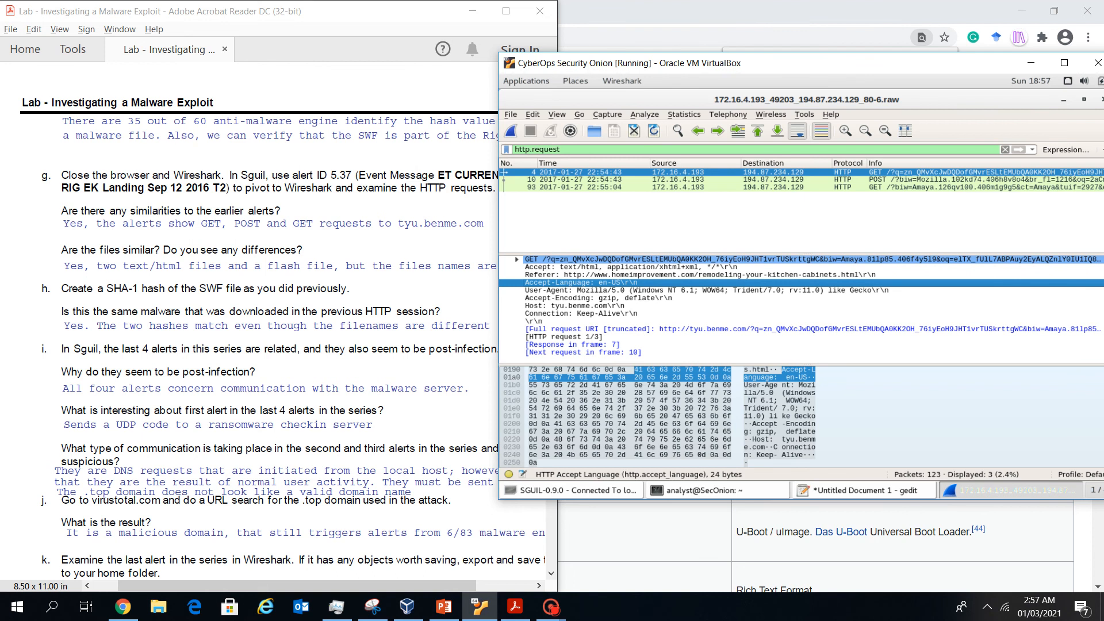
pyautogui.click(747, 337)
pyautogui.click(747, 329)
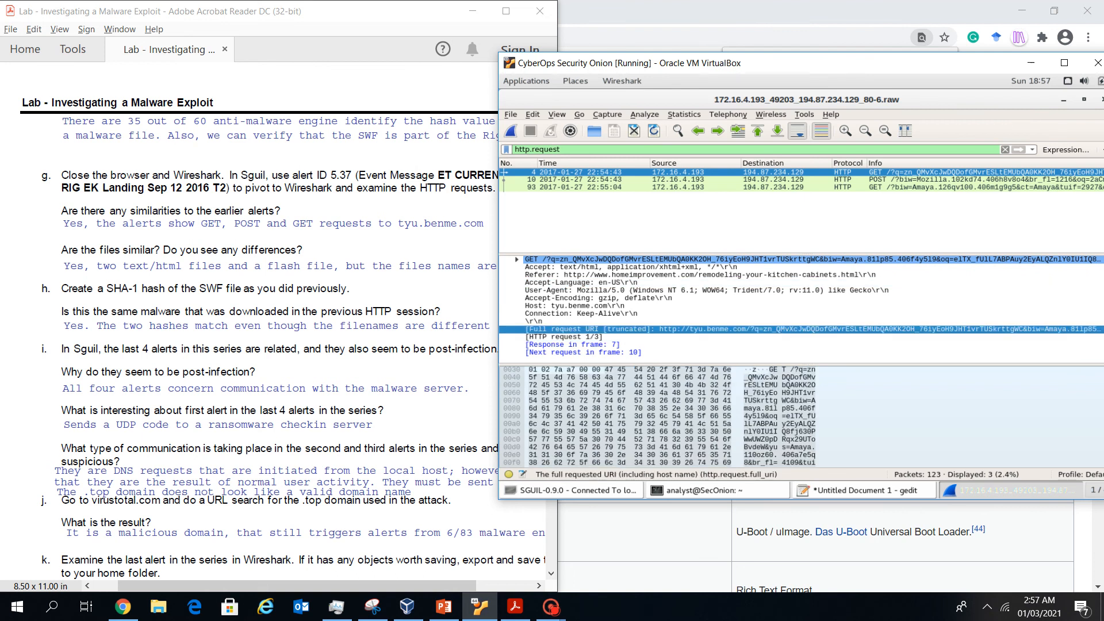
pyautogui.click(747, 180)
pyautogui.scroll(-2, 748, 311)
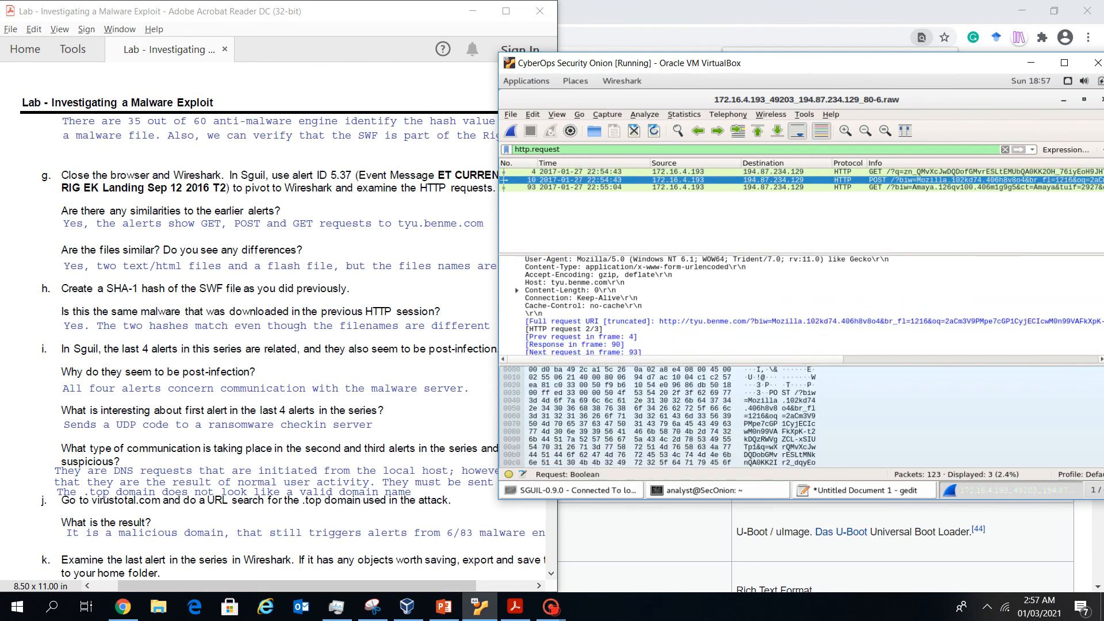
pyautogui.click(748, 314)
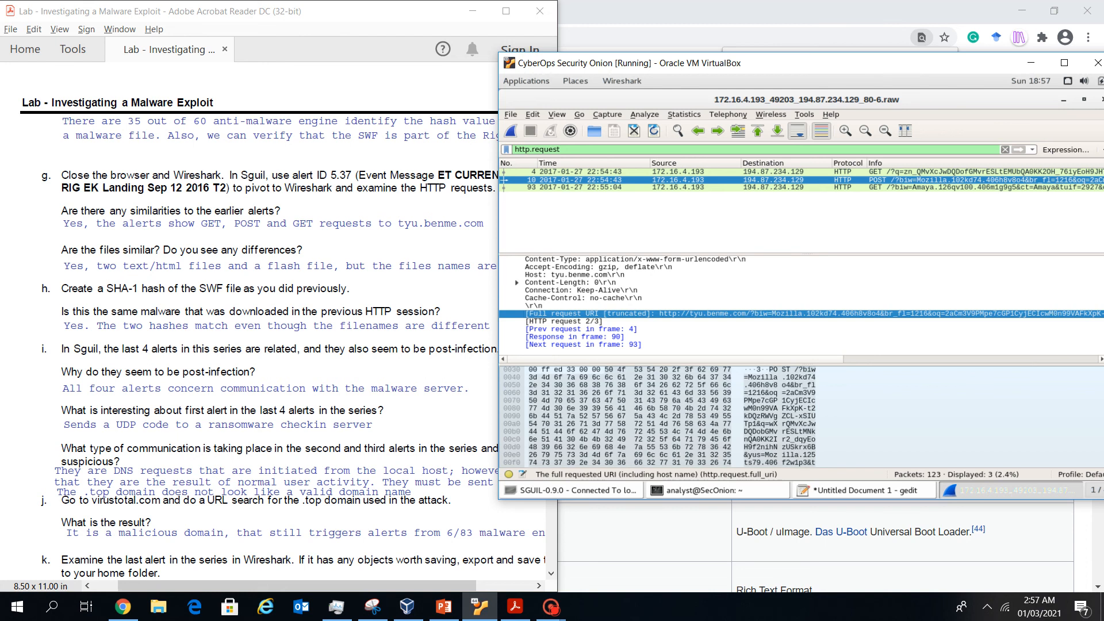
pyautogui.click(748, 187)
pyautogui.click(748, 322)
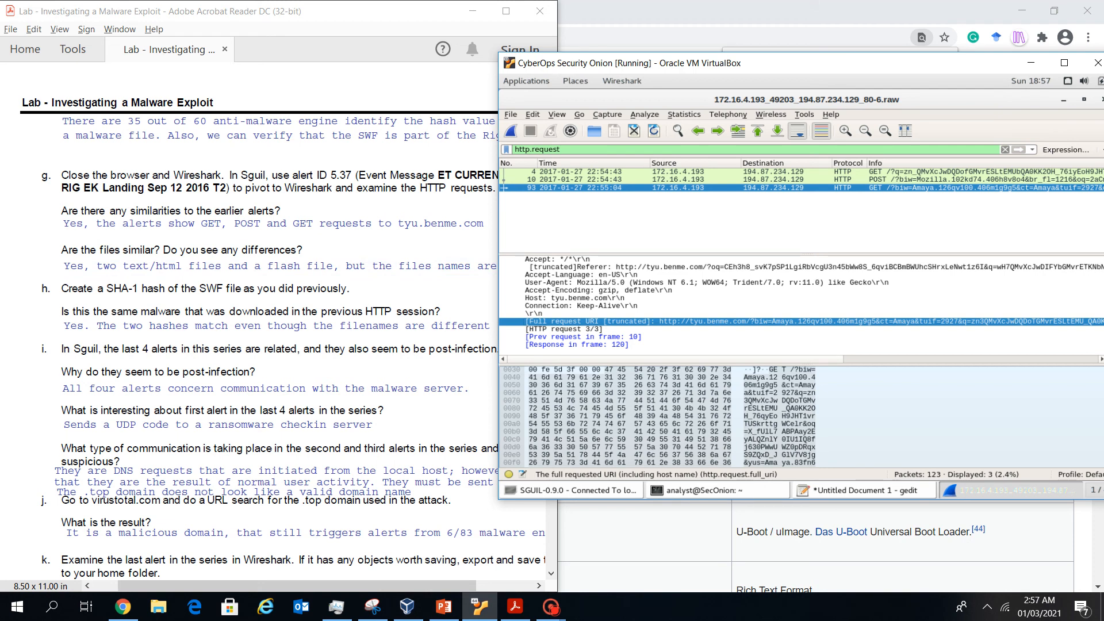
# Check the lab sheet, then revisit packets 4, 10 and 93 in Wireshark
pyautogui.click(345, 266)
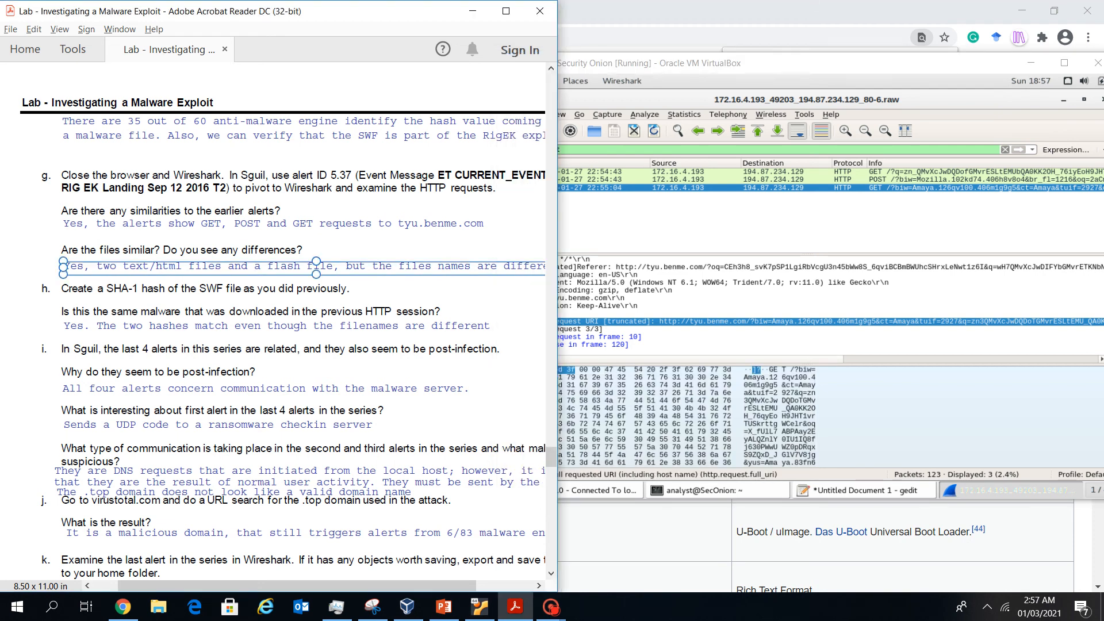
pyautogui.click(571, 369)
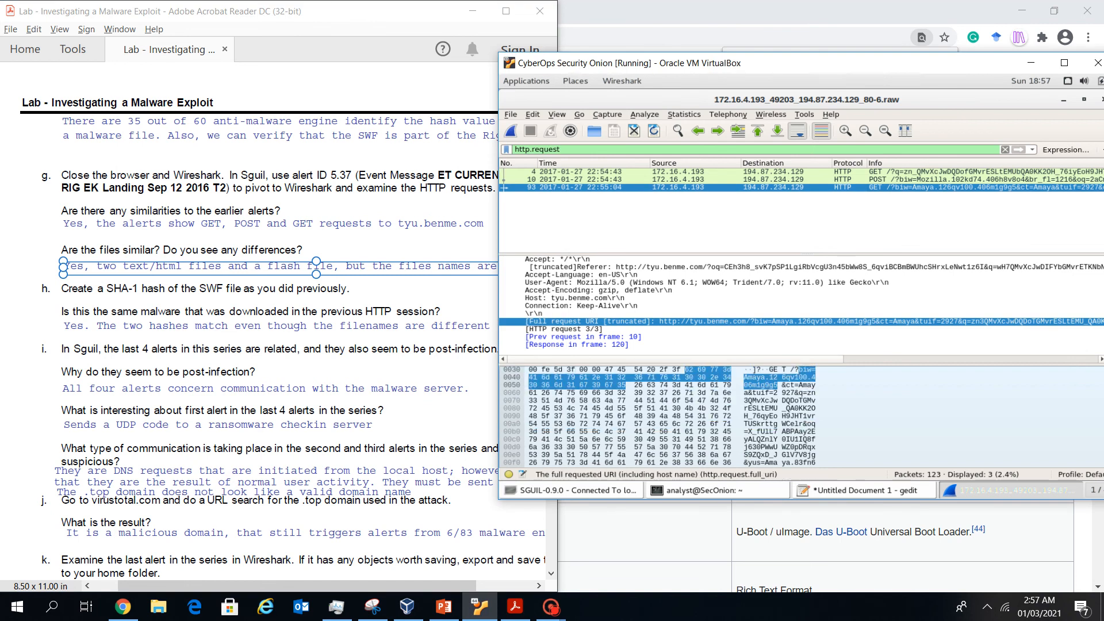
pyautogui.moveTo(886, 63); pyautogui.dragTo(819, 62)
pyautogui.click(816, 171)
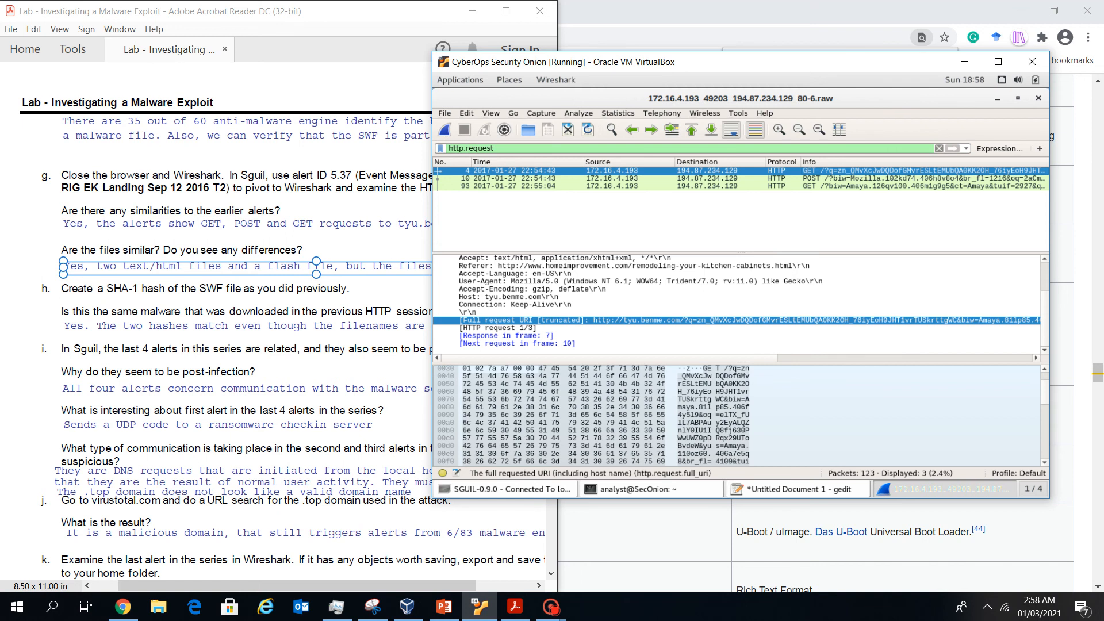
pyautogui.click(816, 178)
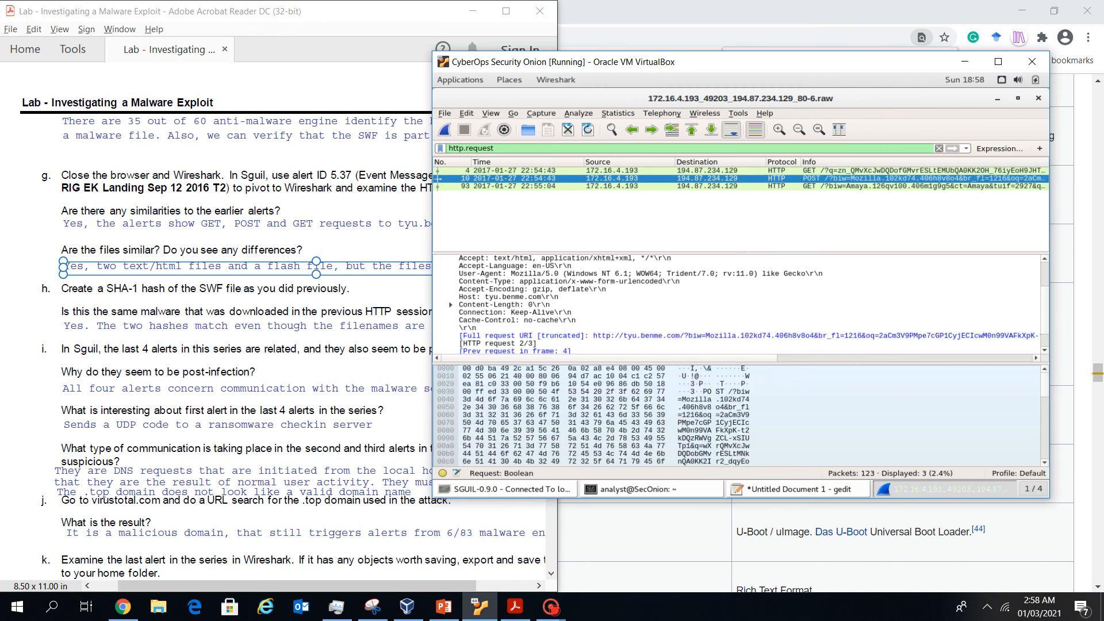
pyautogui.click(815, 186)
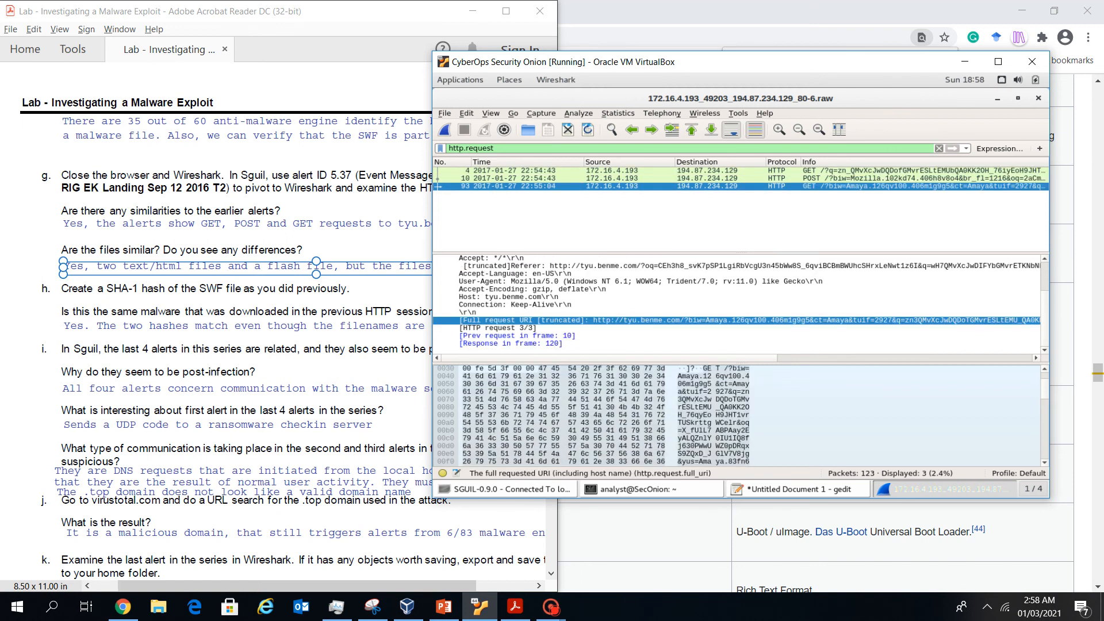
pyautogui.click(445, 113)
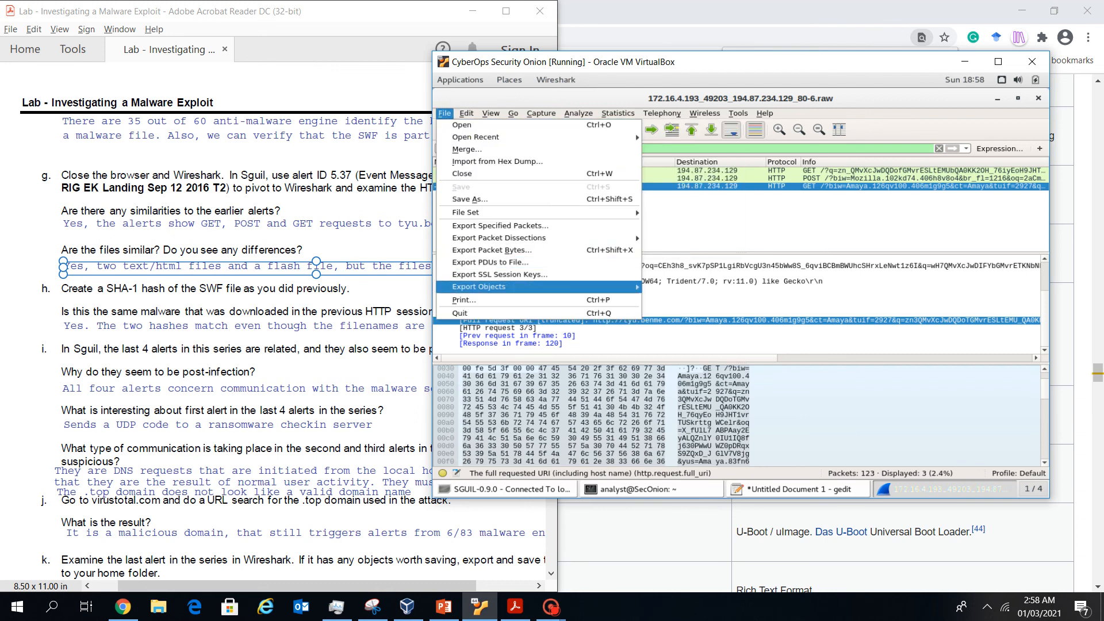
# Open the HTTP object list and review the text/html objects (packets 7, 90) and flash file (packet 120)
pyautogui.moveTo(479, 287)
pyautogui.click(670, 299)
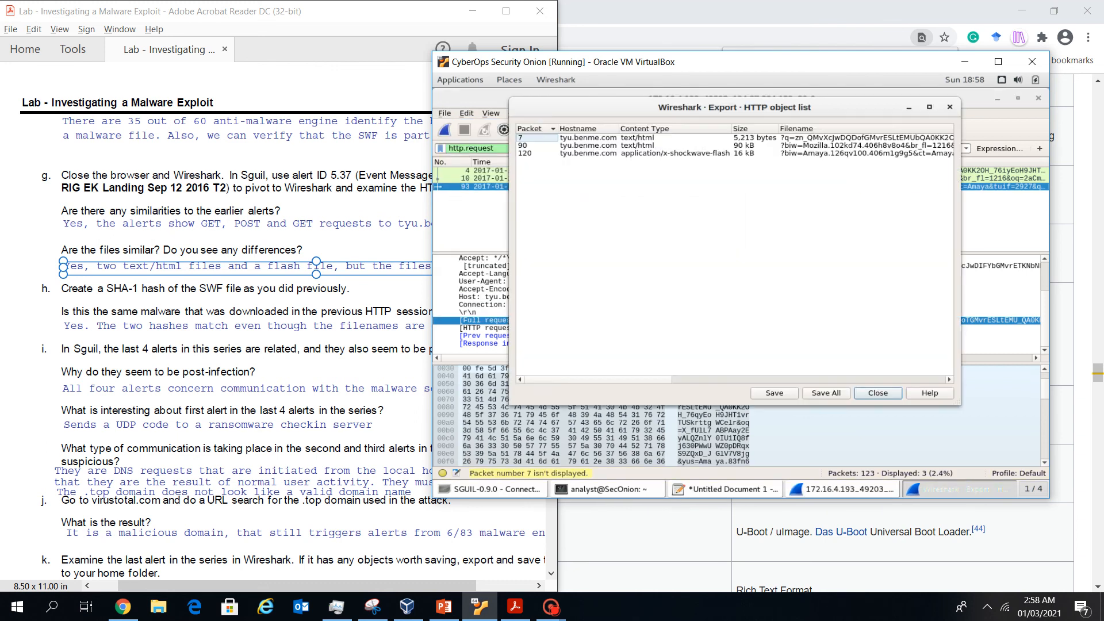
pyautogui.click(805, 138)
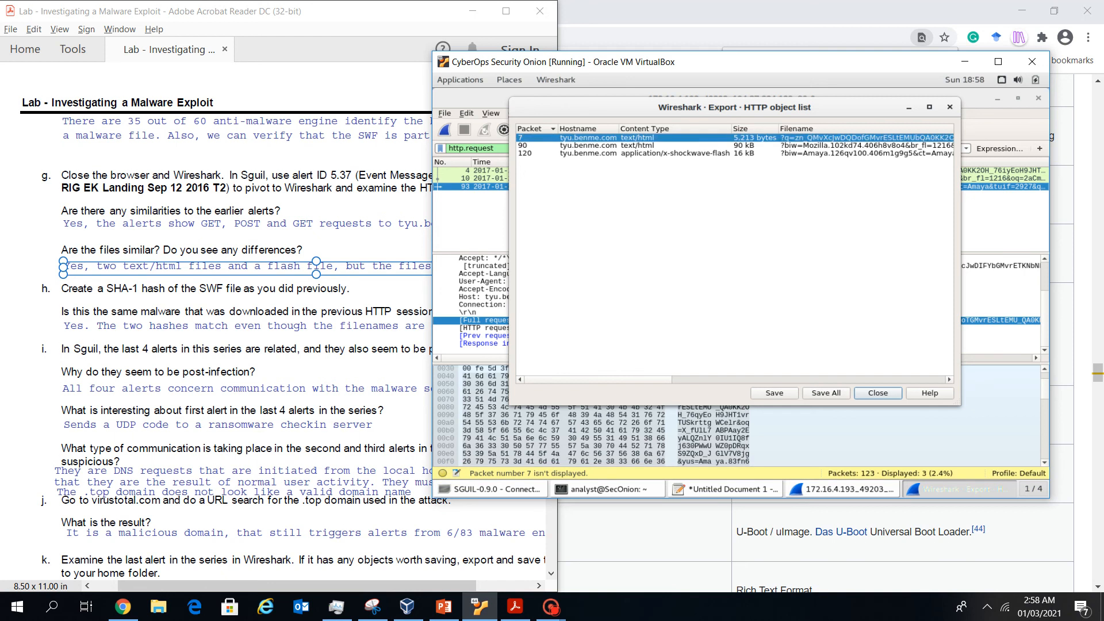
pyautogui.click(805, 145)
pyautogui.click(805, 153)
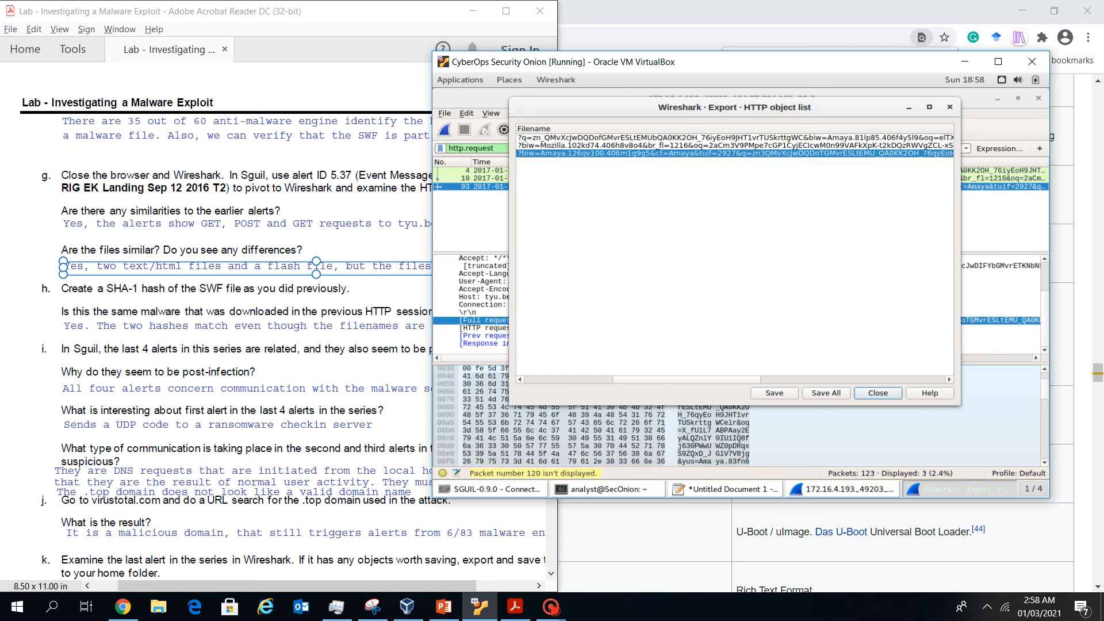
pyautogui.click(851, 380)
pyautogui.moveTo(839, 379); pyautogui.dragTo(601, 379)
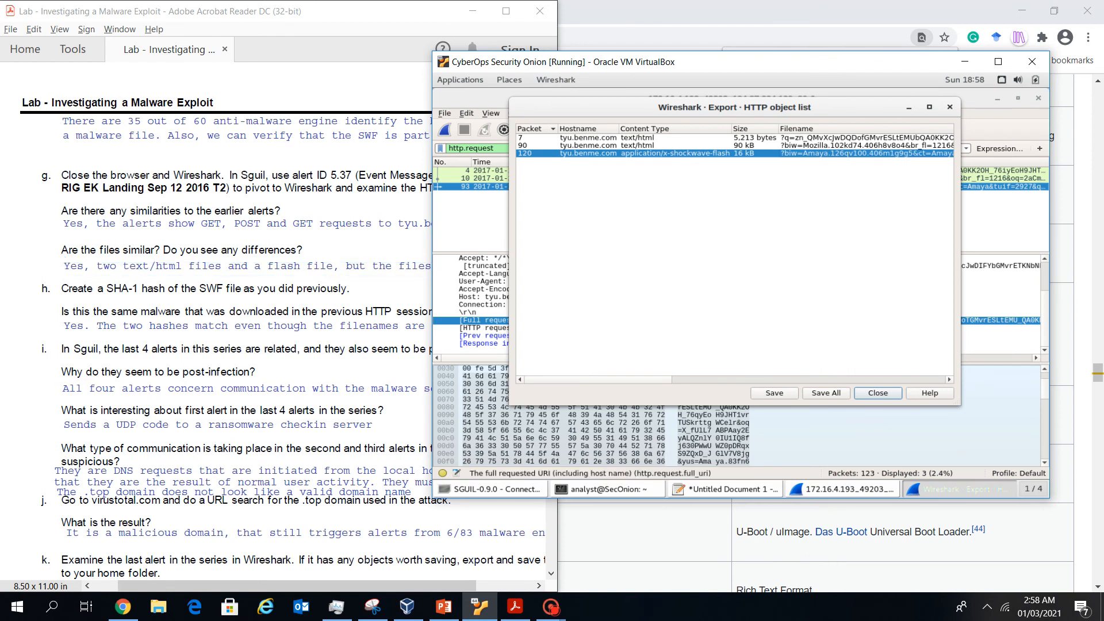
# Consult the lab sheet, then return to Wireshark and close the HTTP object list
pyautogui.click(368, 358)
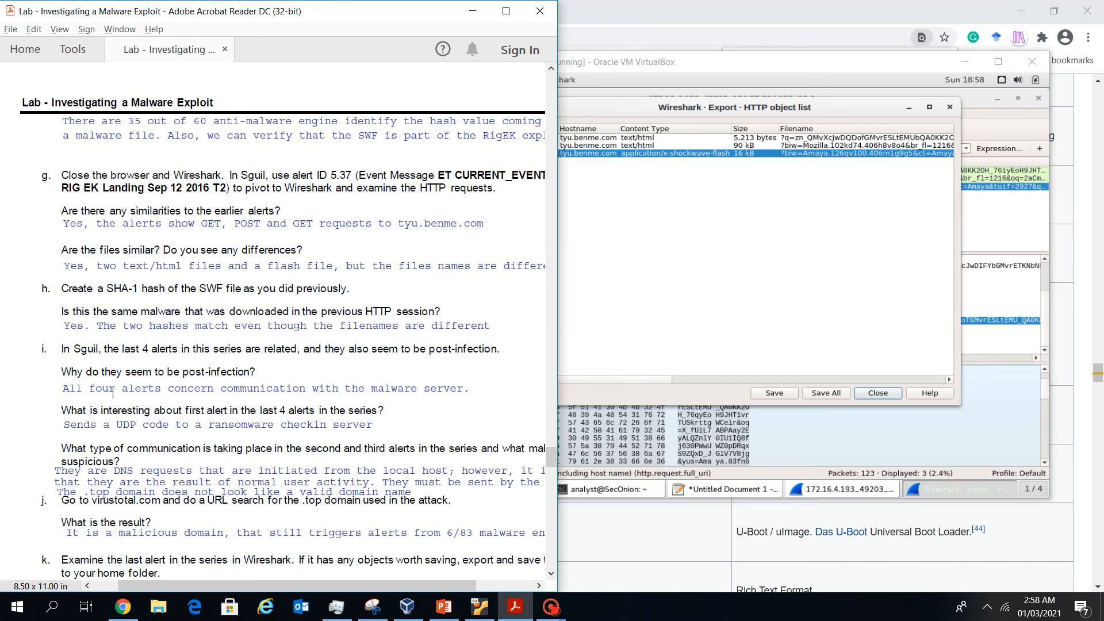
pyautogui.hotkey('alt', 'Tab')
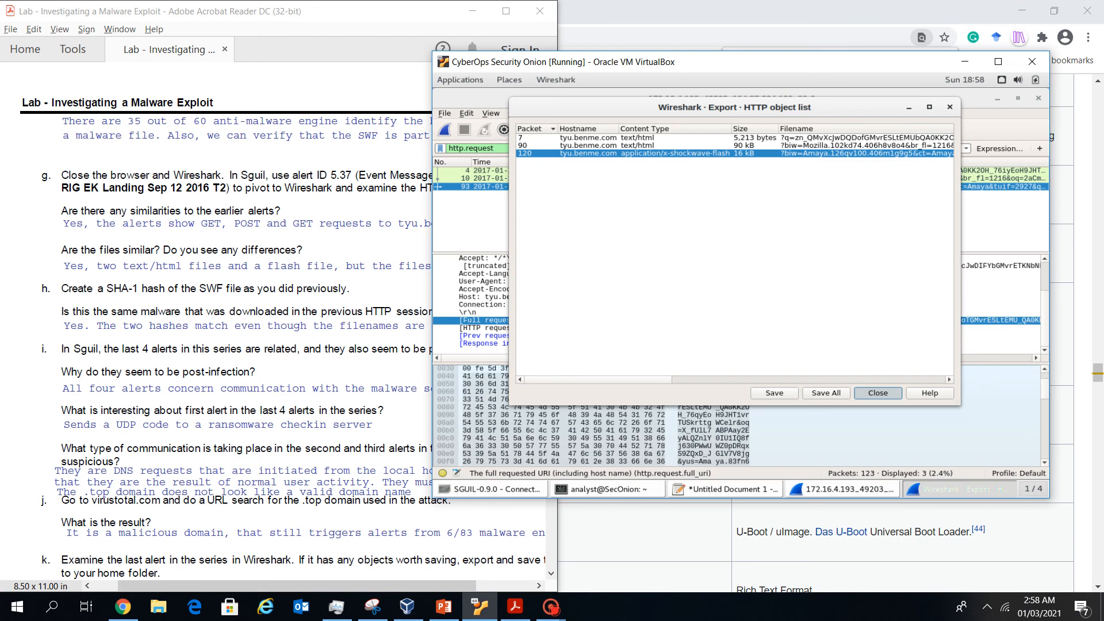
pyautogui.click(877, 392)
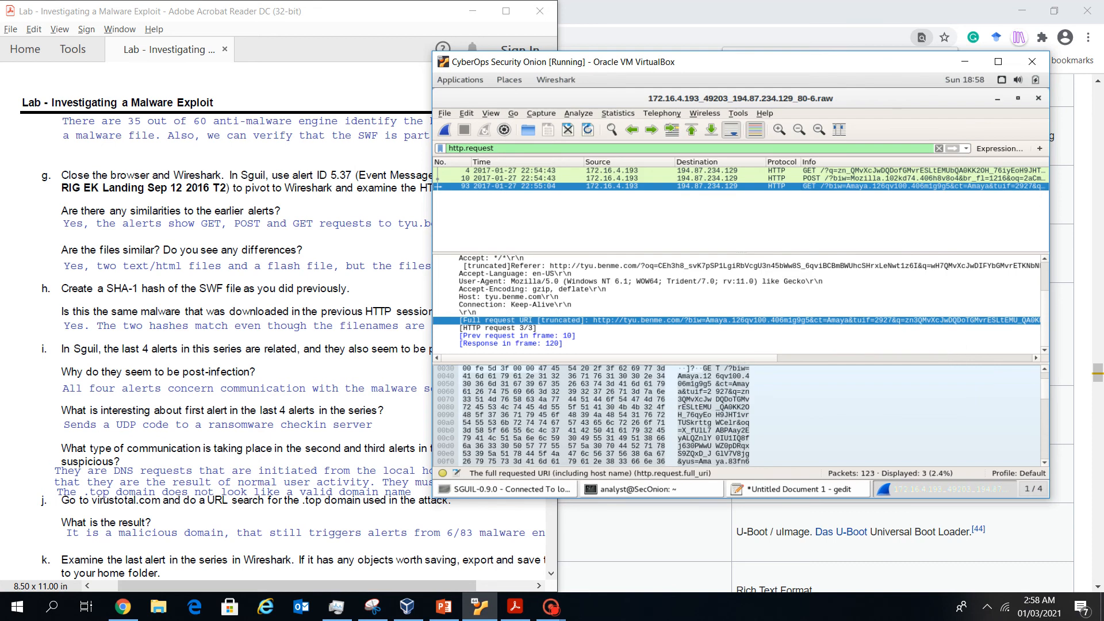
# Check the analyst terminal, then minimize Wireshark and the terminal to reveal Sguil
pyautogui.moveTo(805, 62); pyautogui.dragTo(867, 40)
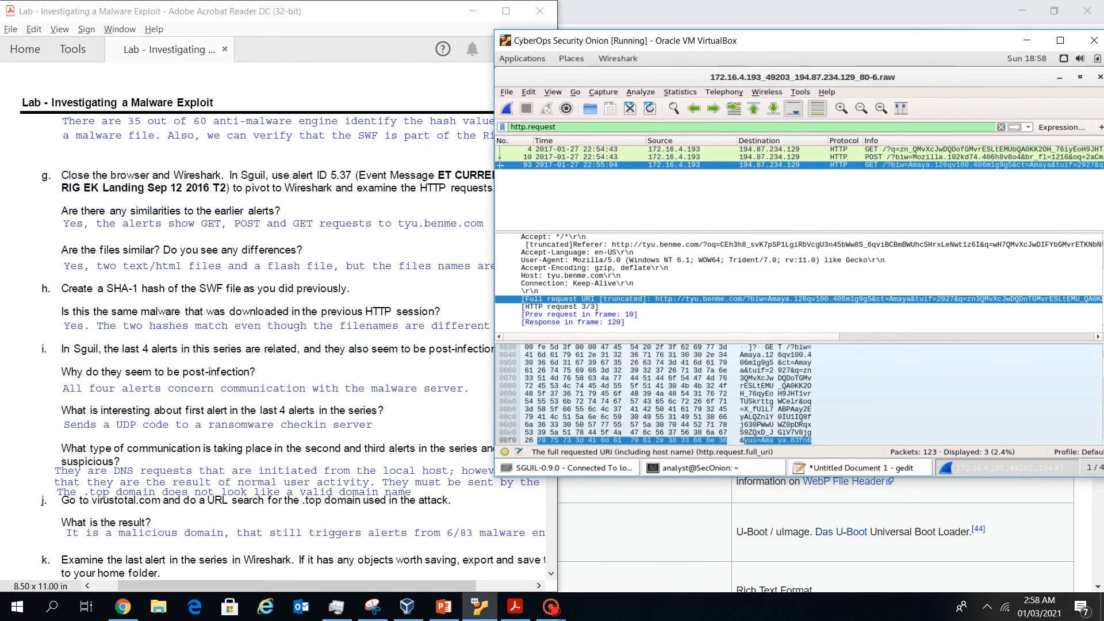
pyautogui.click(696, 468)
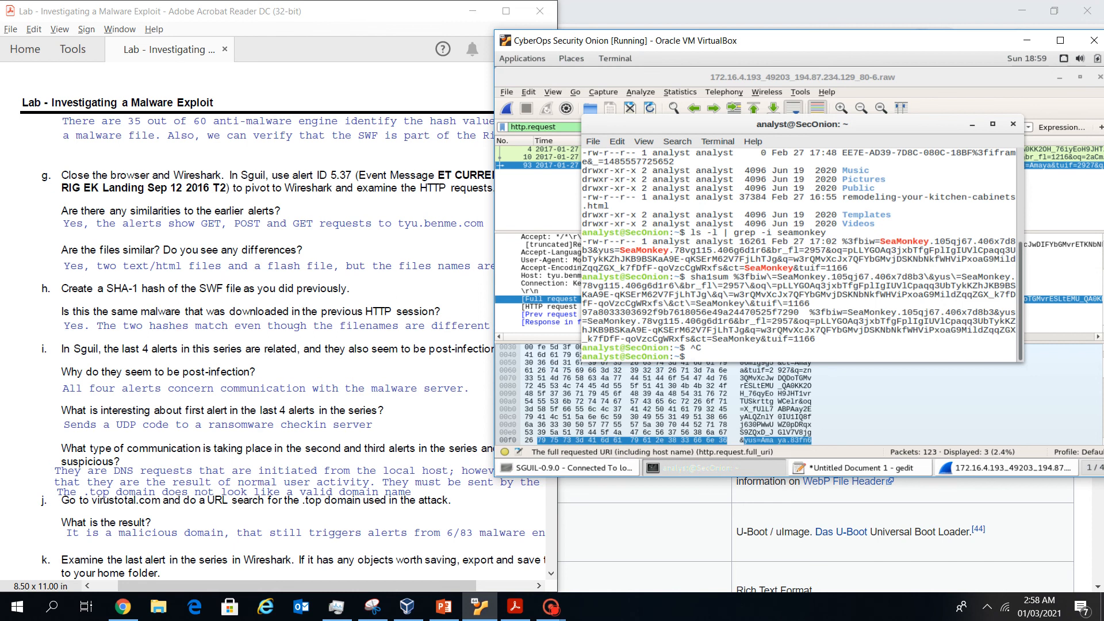
pyautogui.click(908, 407)
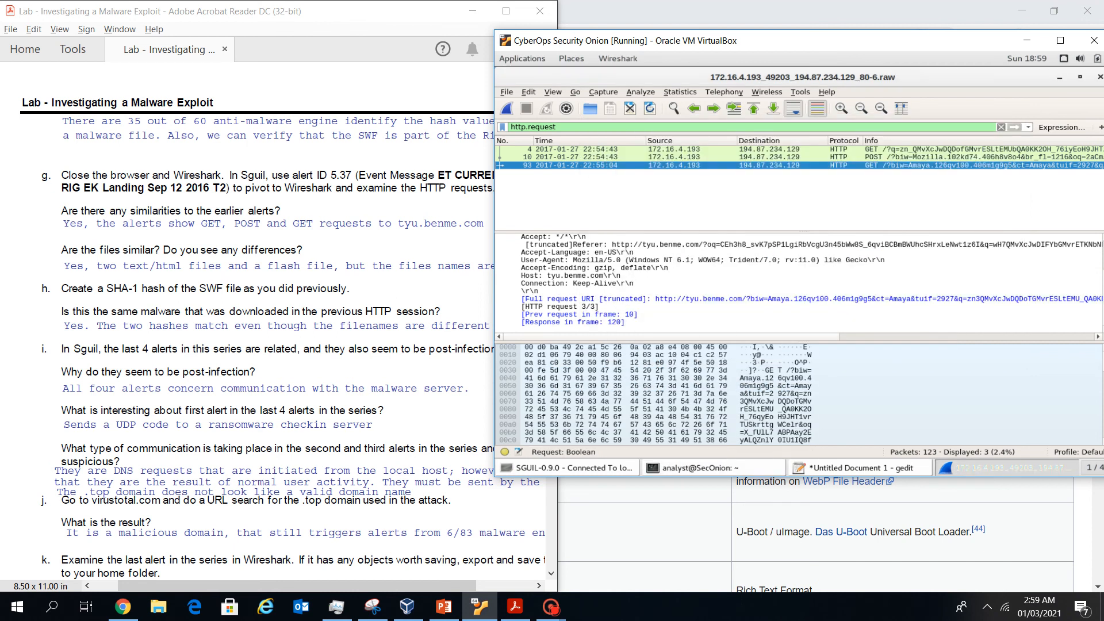
pyautogui.moveTo(851, 40); pyautogui.dragTo(749, 41)
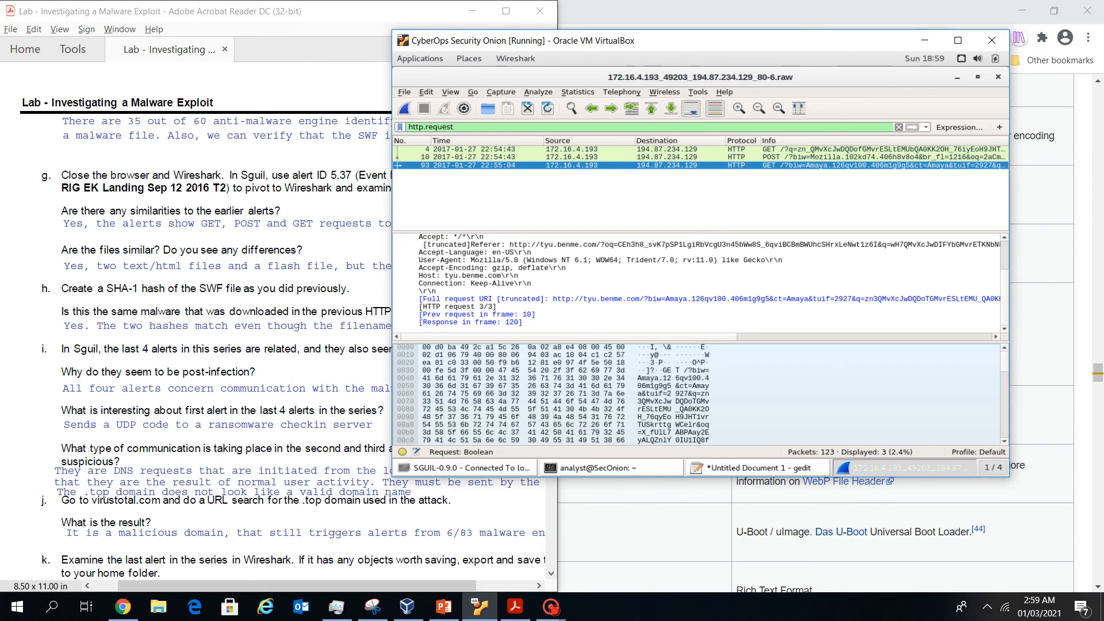
pyautogui.click(958, 76)
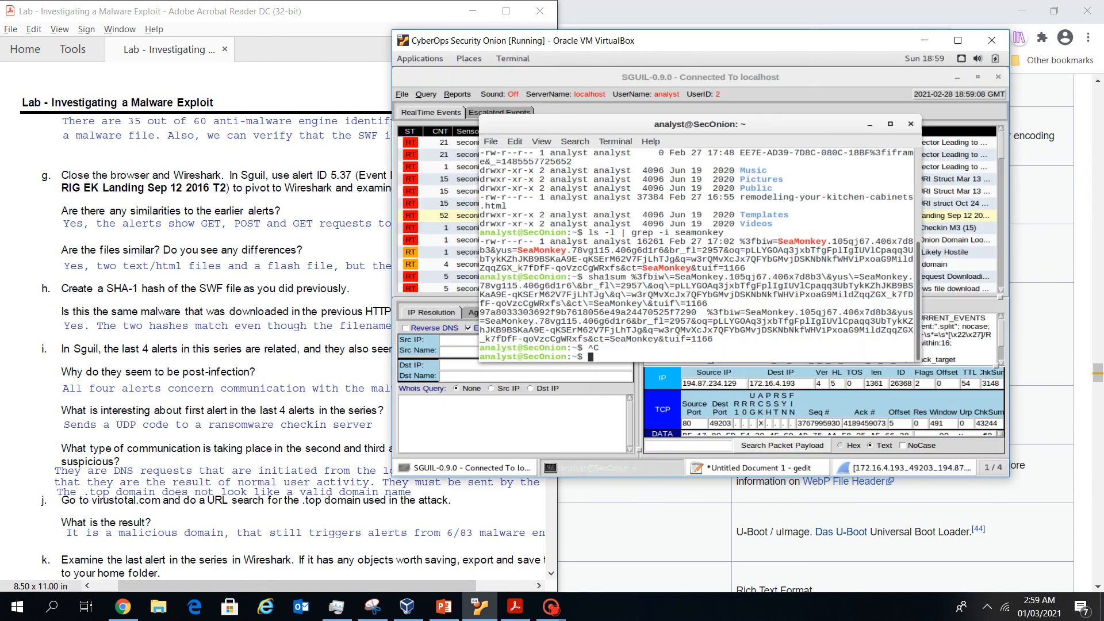
pyautogui.click(869, 124)
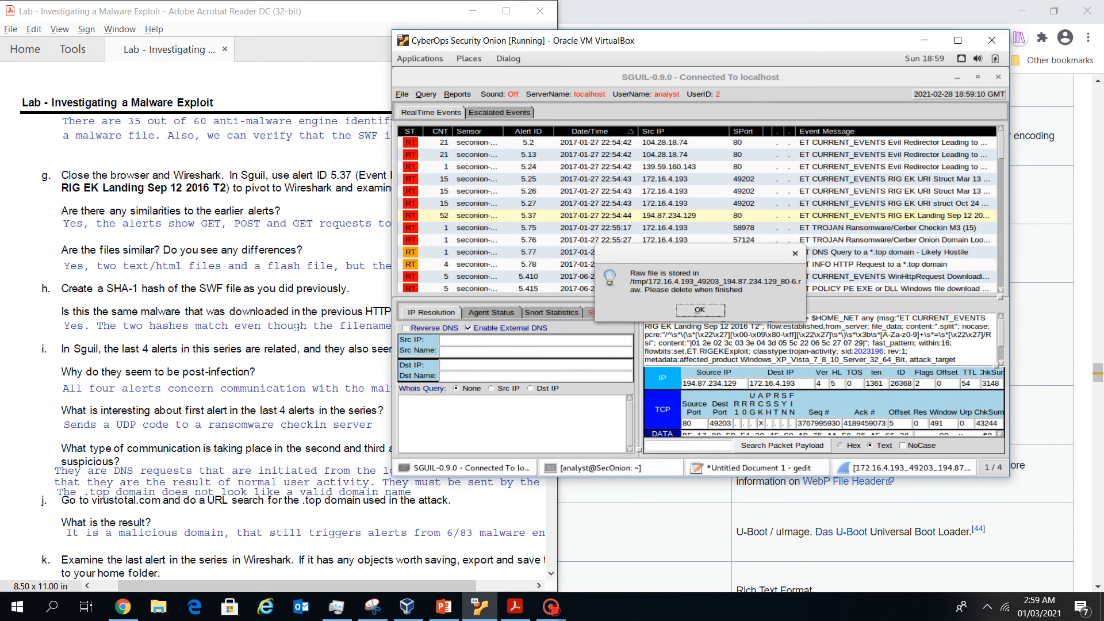
# Dismiss the /tmp raw-file notice and pivot alert 5.37 into NetworkMiner
pyautogui.click(700, 309)
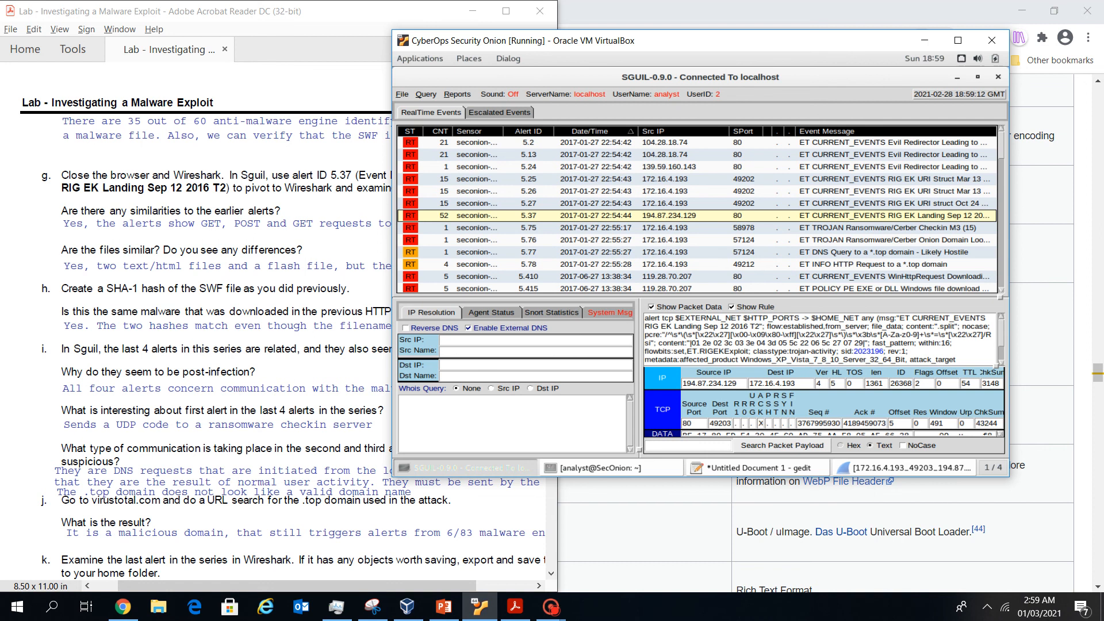
pyautogui.rightClick(504, 218)
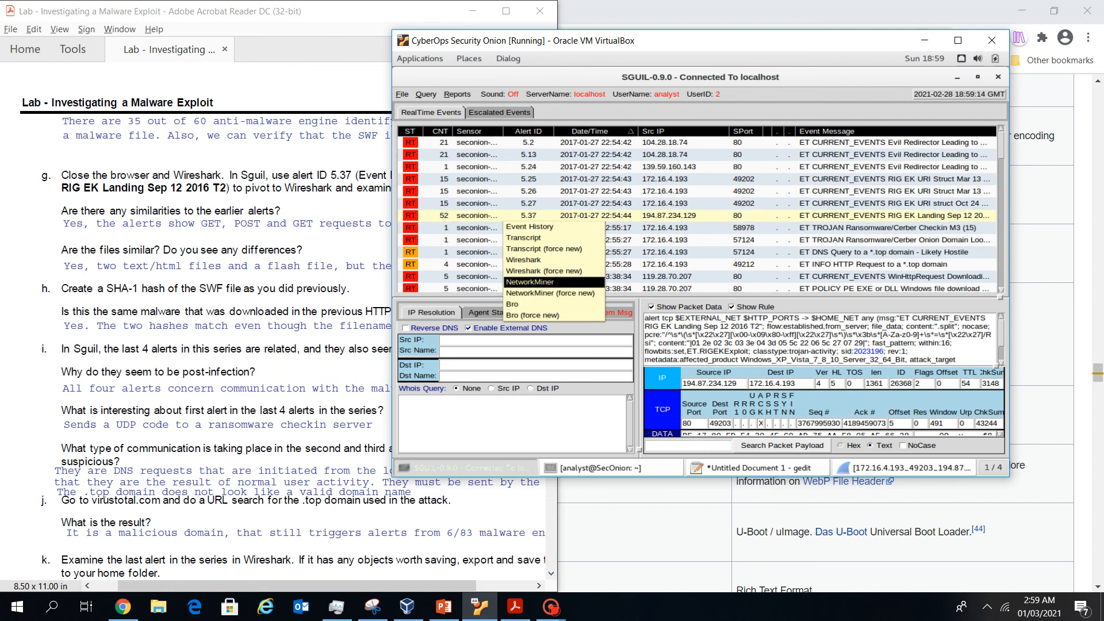
pyautogui.click(530, 282)
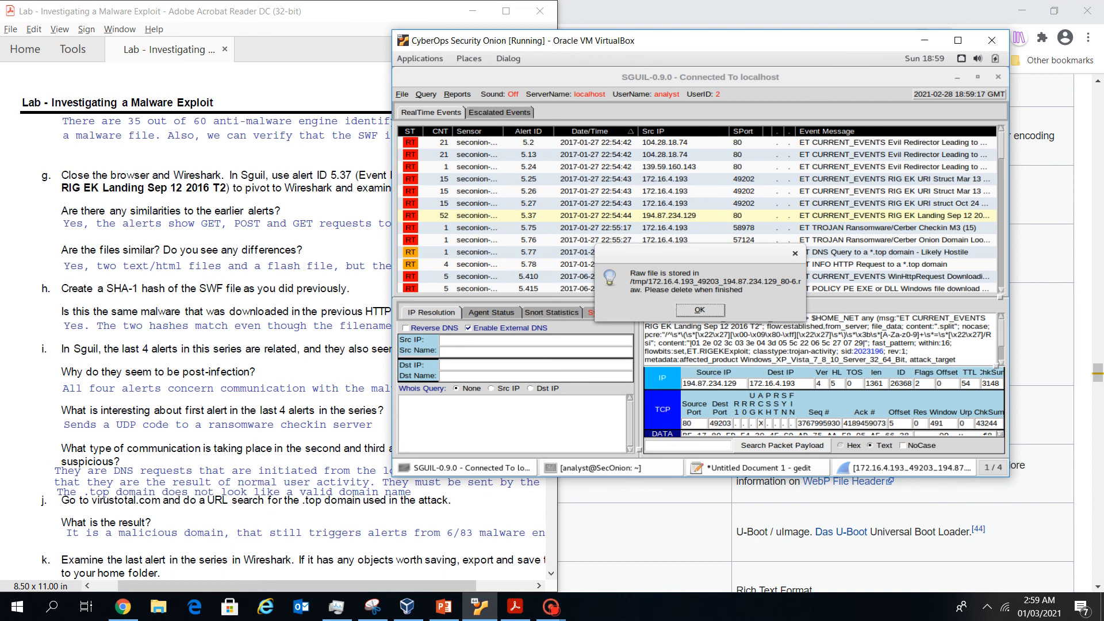
pyautogui.moveTo(742, 41); pyautogui.dragTo(869, 34)
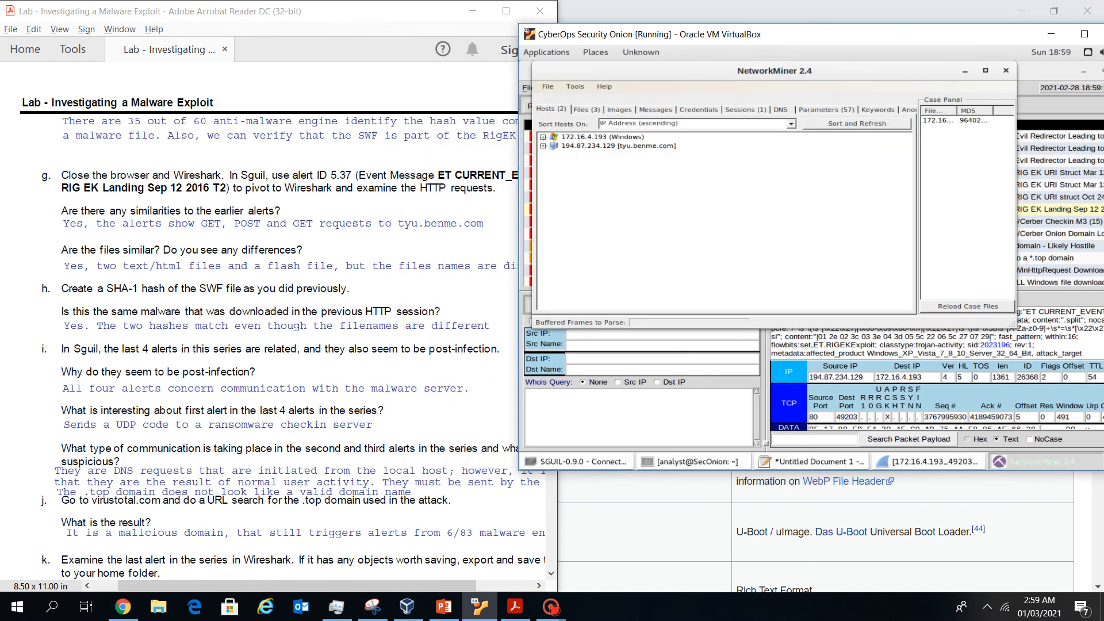
# Calculate MD5/SHA1/SHA256 hashes for the extracted index.html.D6E6C7E0.[1].swf file
pyautogui.click(587, 109)
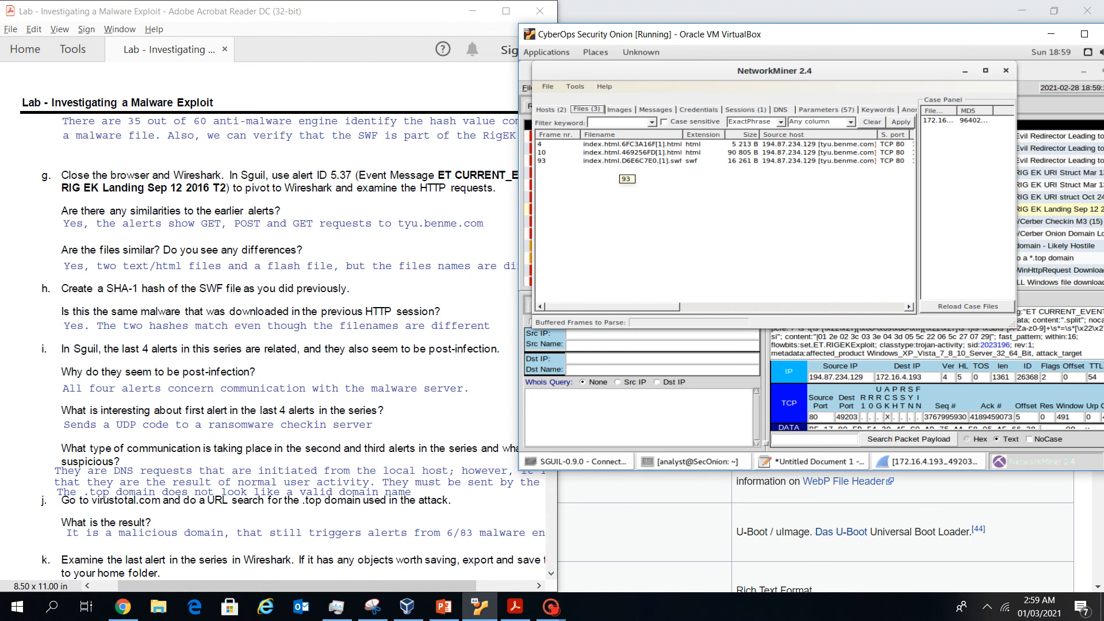
pyautogui.click(624, 160)
pyautogui.rightClick(619, 161)
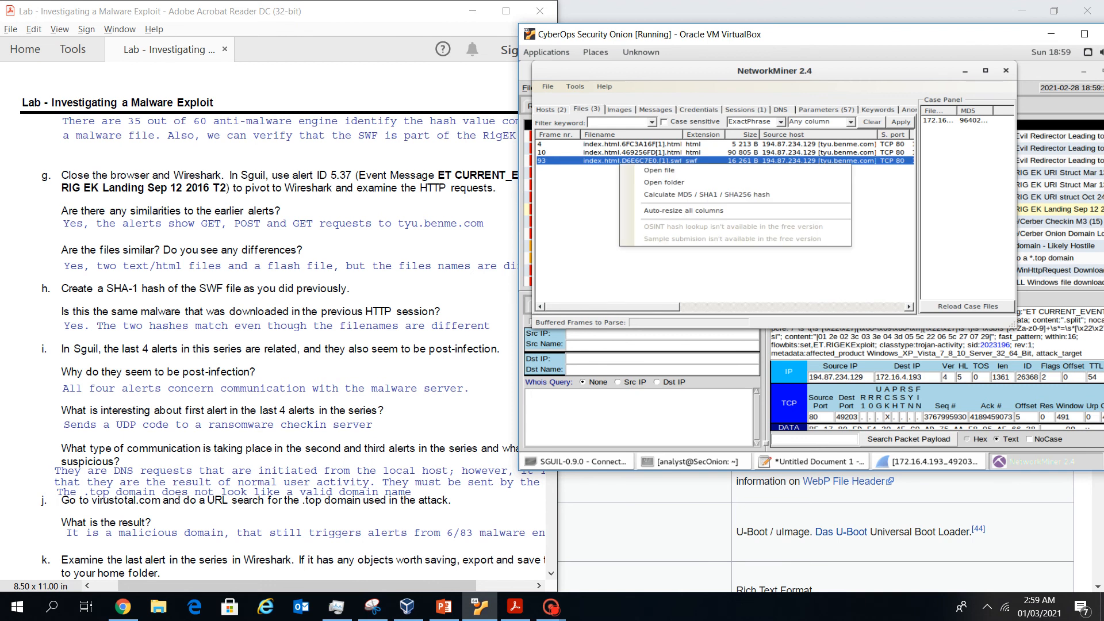
pyautogui.click(736, 194)
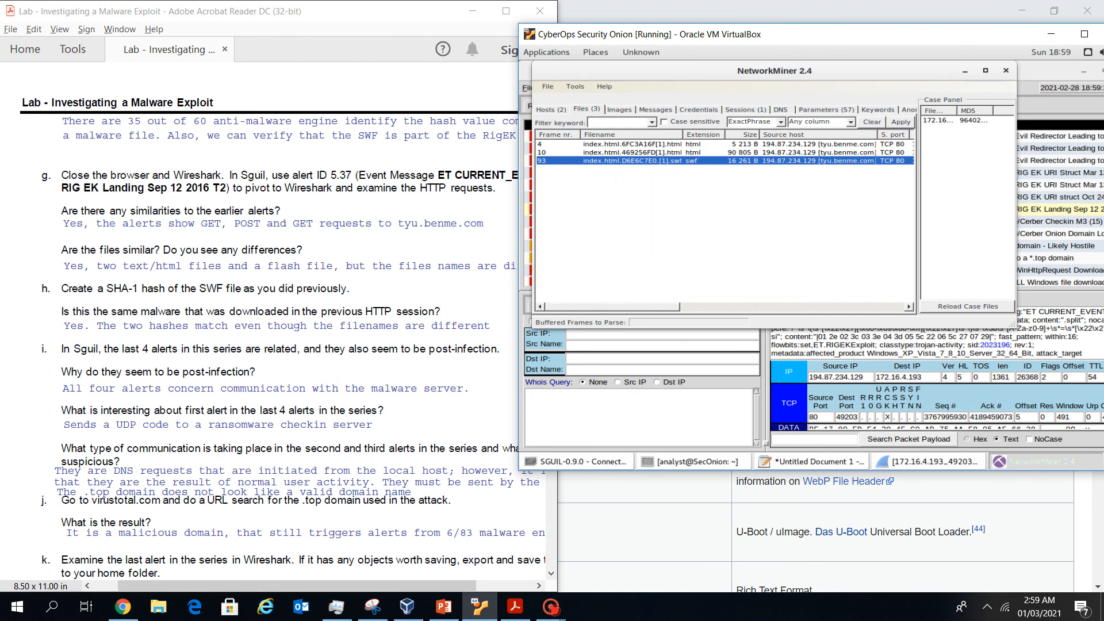
pyautogui.moveTo(805, 70); pyautogui.dragTo(809, 156)
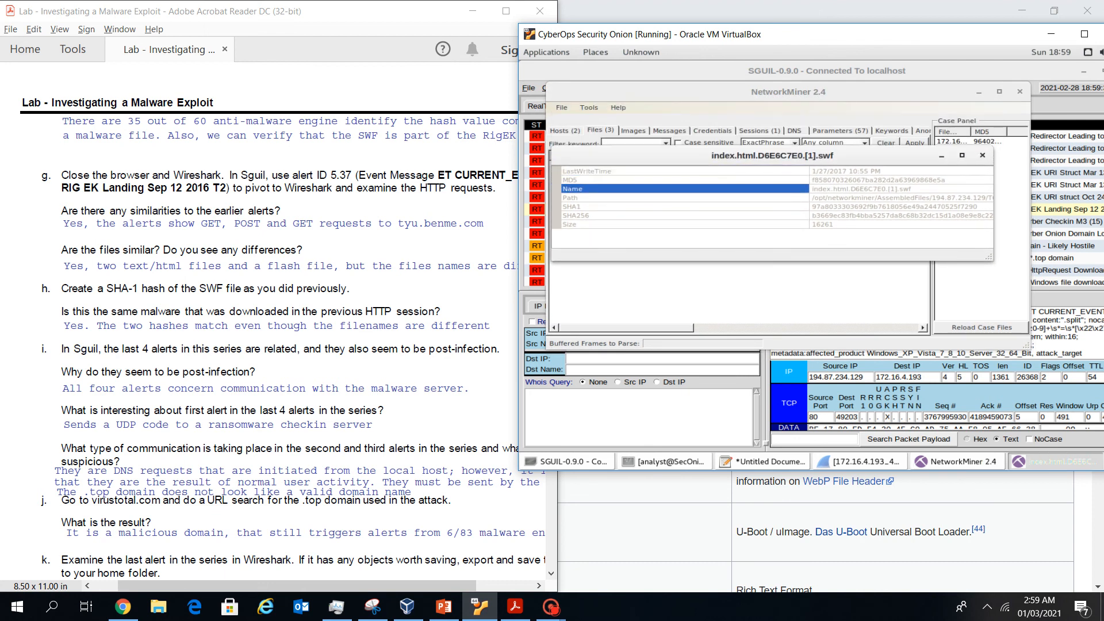
pyautogui.click(882, 207)
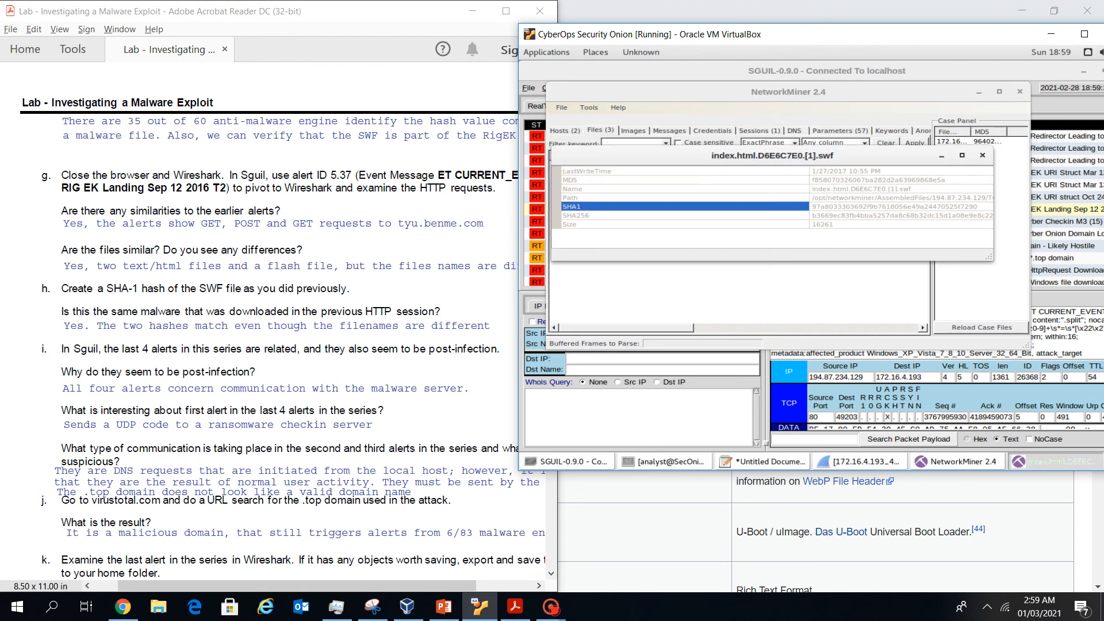
pyautogui.moveTo(977, 206); pyautogui.dragTo(810, 207)
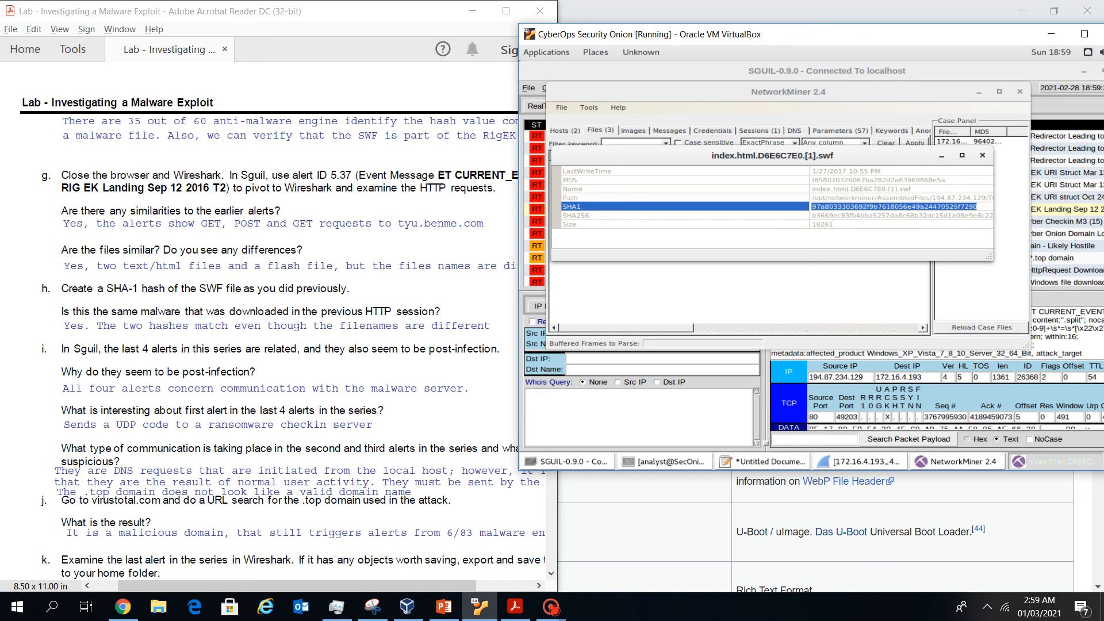
pyautogui.rightClick(849, 207)
pyautogui.click(867, 239)
pyautogui.click(763, 462)
# Paste the swf's SHA1 hash on line 5 below the two earlier hashes
pyautogui.click(737, 108)
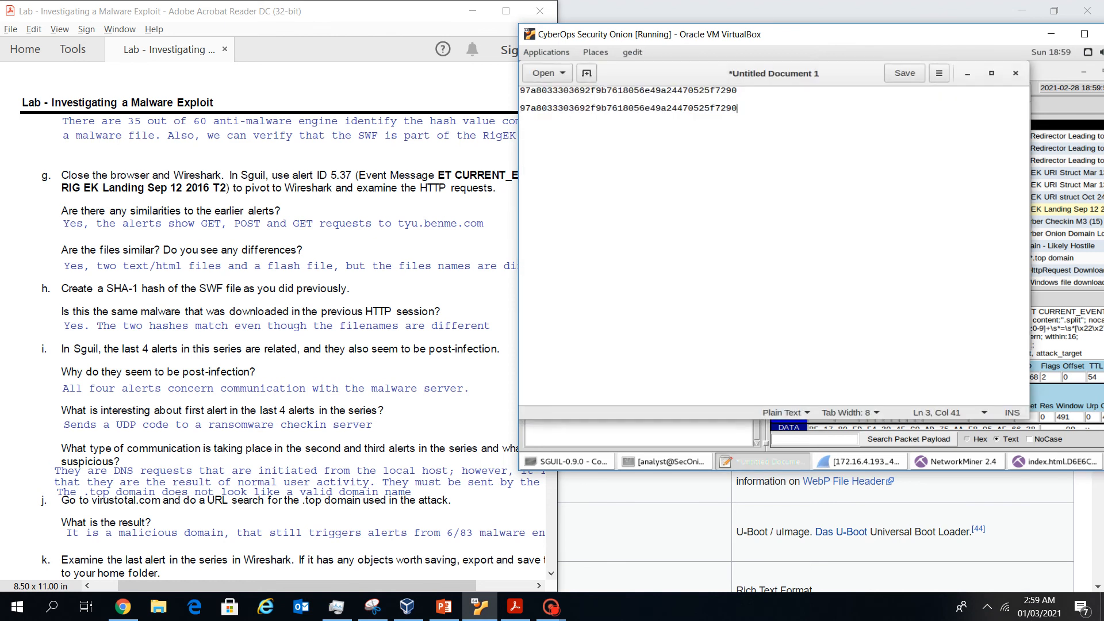
pyautogui.press('Return')
pyautogui.press('Return')
pyautogui.hotkey('ctrl', 'v')
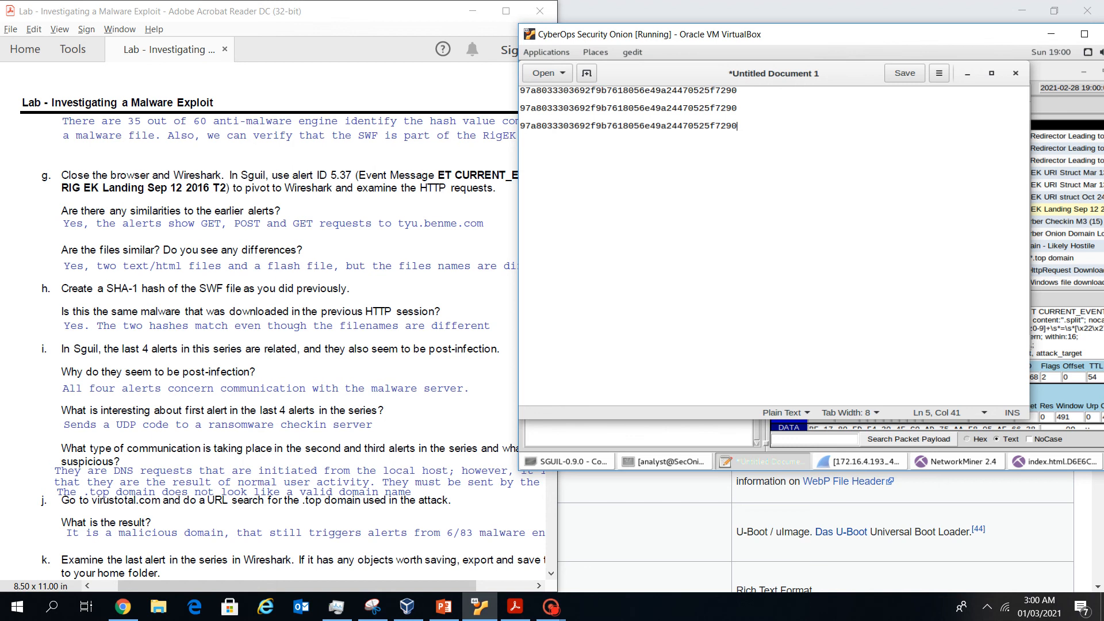
# Read further down the lab instructions, then minimize the gedit notes
pyautogui.click(316, 266)
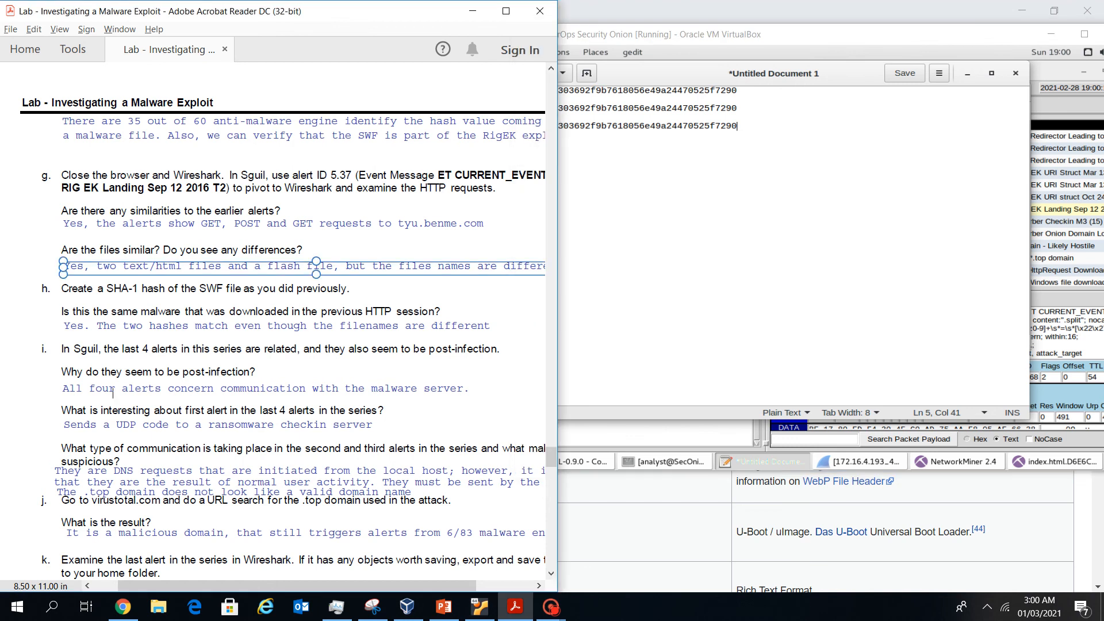
pyautogui.click(402, 293)
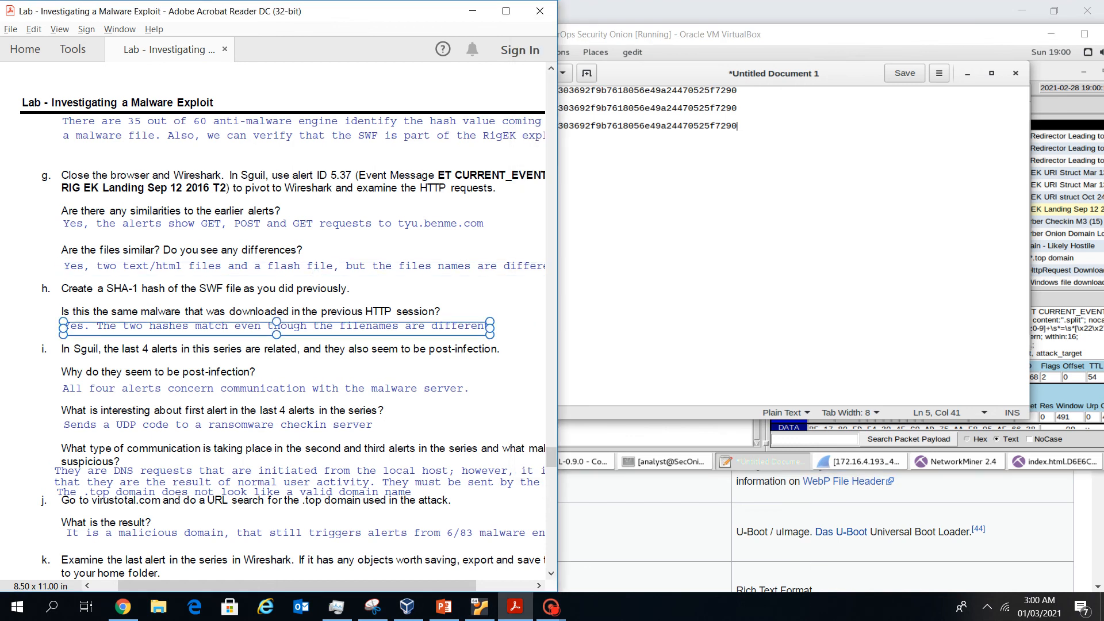
pyautogui.click(112, 393)
pyautogui.scroll(-1, 113, 388)
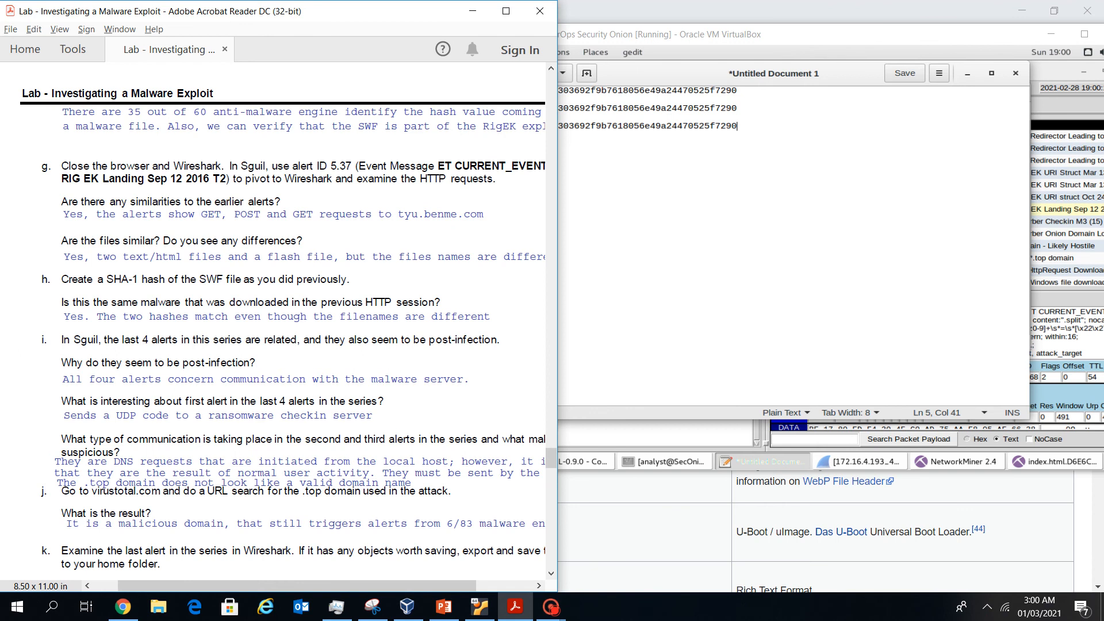
pyautogui.scroll(-1, 112, 366)
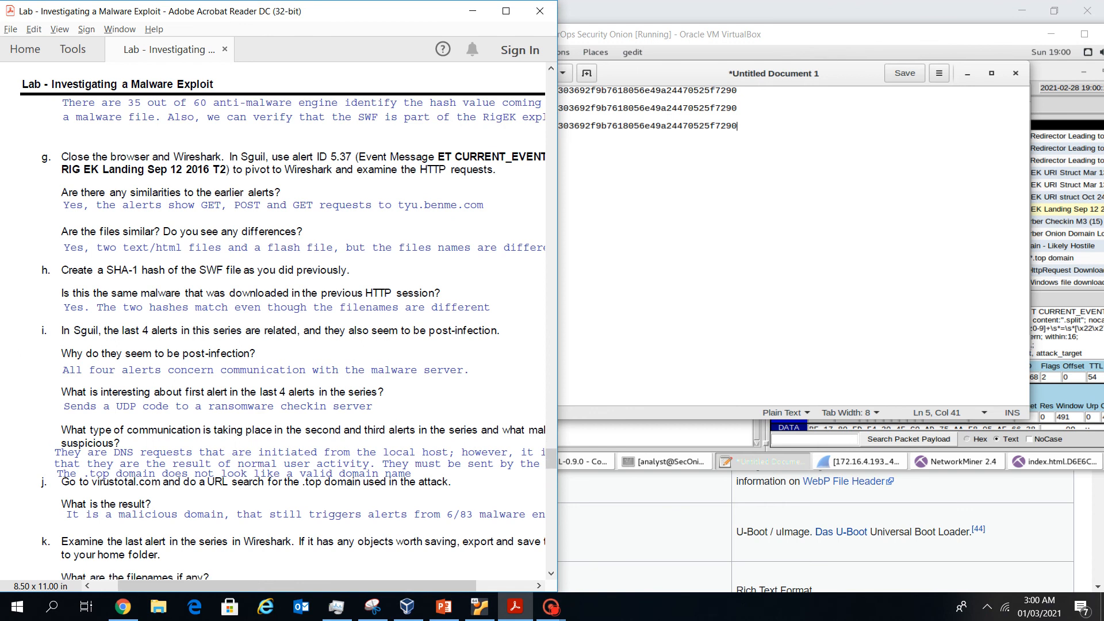
pyautogui.scroll(-1, 113, 366)
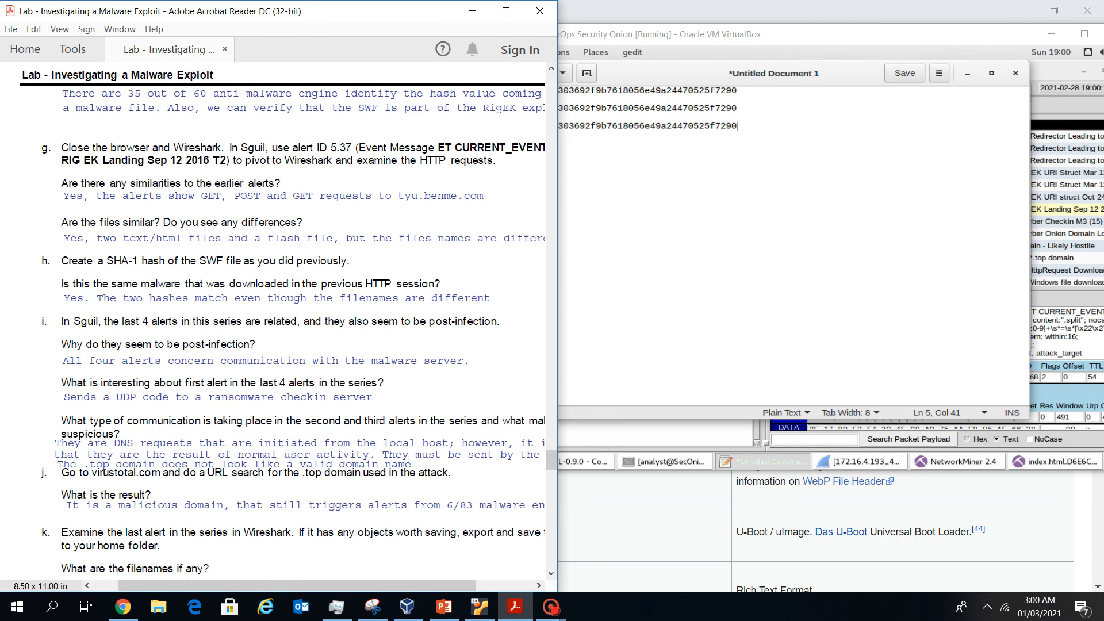
pyautogui.scroll(-1, 113, 357)
pyautogui.scroll(-1, 113, 357)
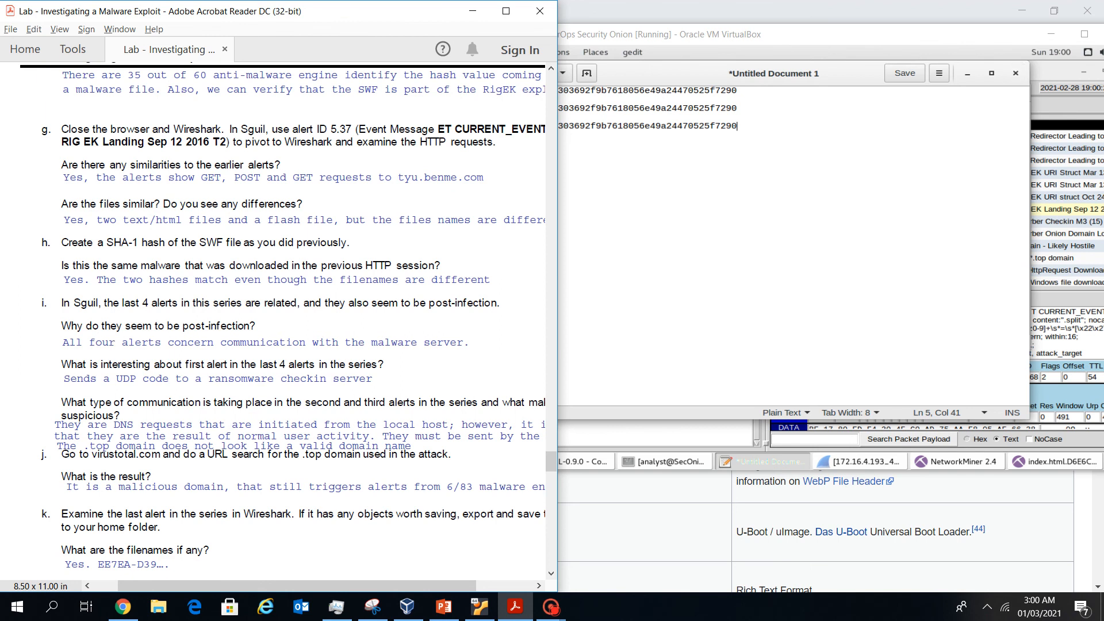
pyautogui.click(967, 74)
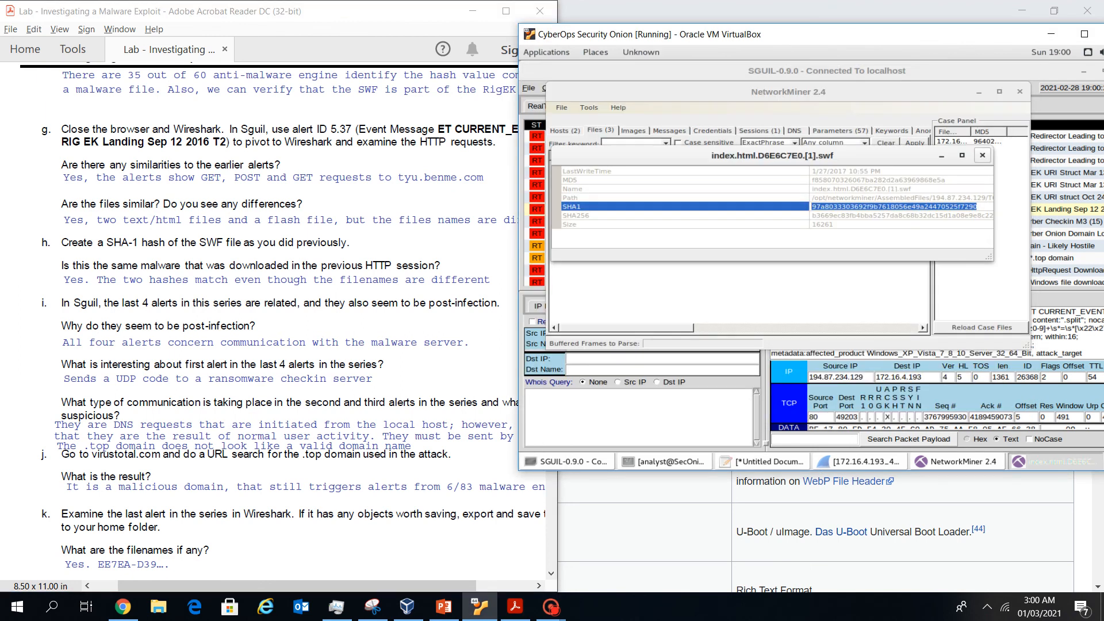
# Close the swf hash details and NetworkMiner, dismiss the raw-file notice, and step back to alert 5.75
pyautogui.click(983, 155)
pyautogui.click(1020, 91)
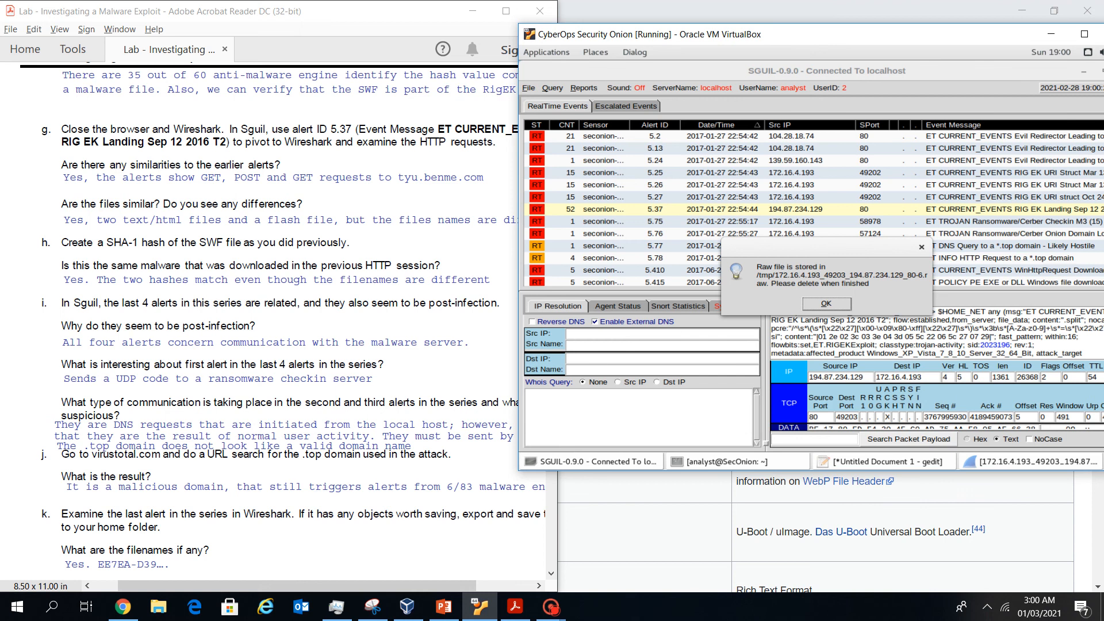
pyautogui.click(826, 303)
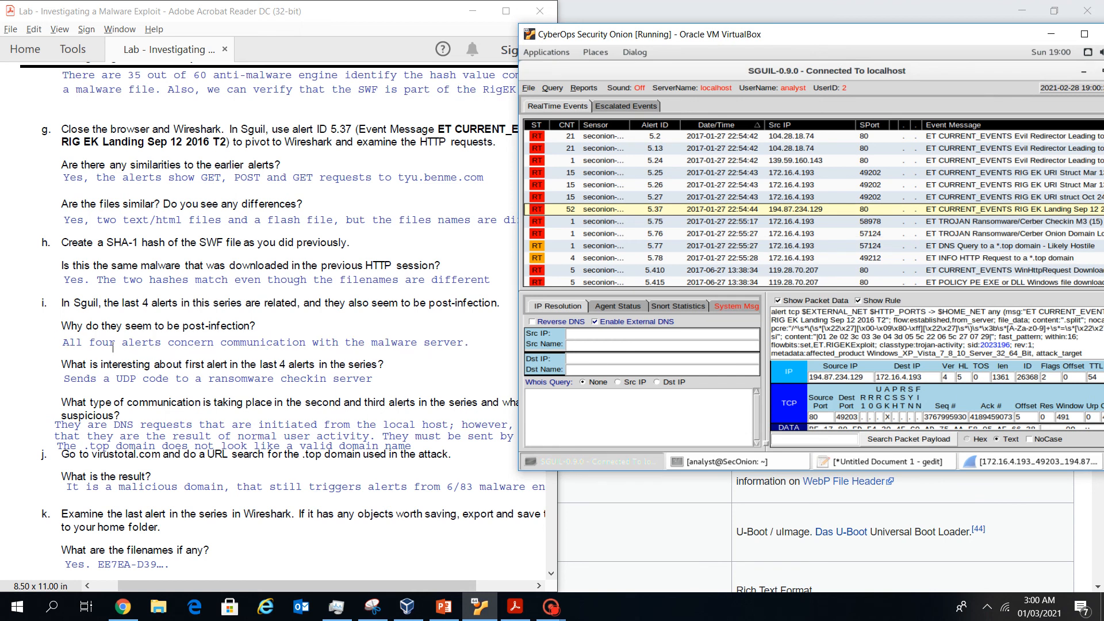
pyautogui.click(828, 258)
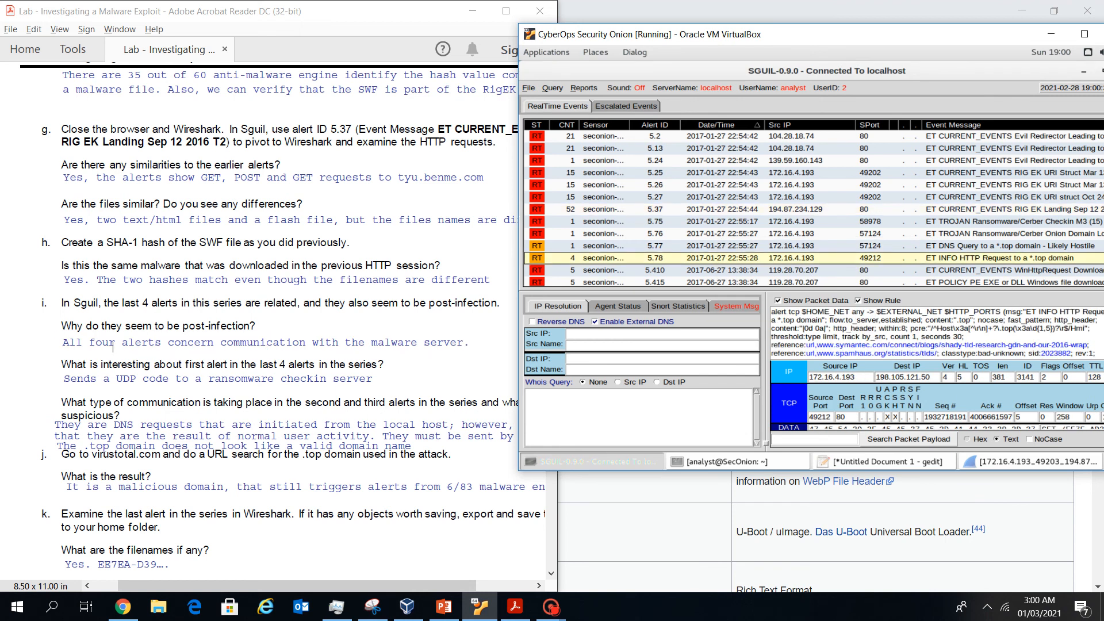
pyautogui.click(828, 246)
pyautogui.press('Up')
pyautogui.press('Up')
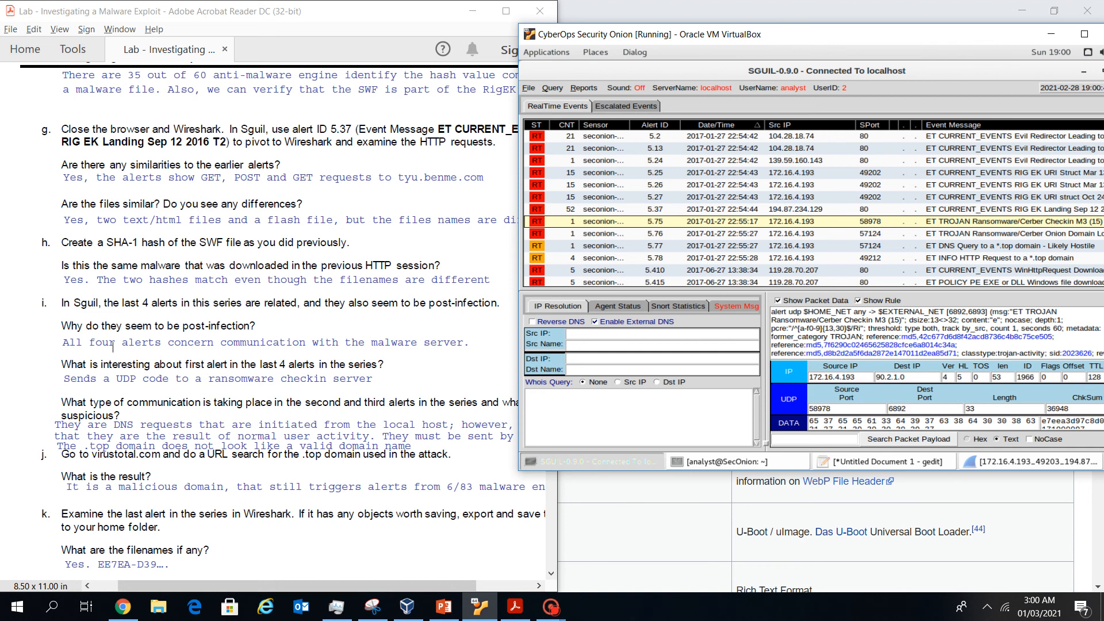
# Move the VirtualBox window fully on screen and read alert 5.75's Cerber ransomware checkin rule
pyautogui.scroll(-3, 259, 345)
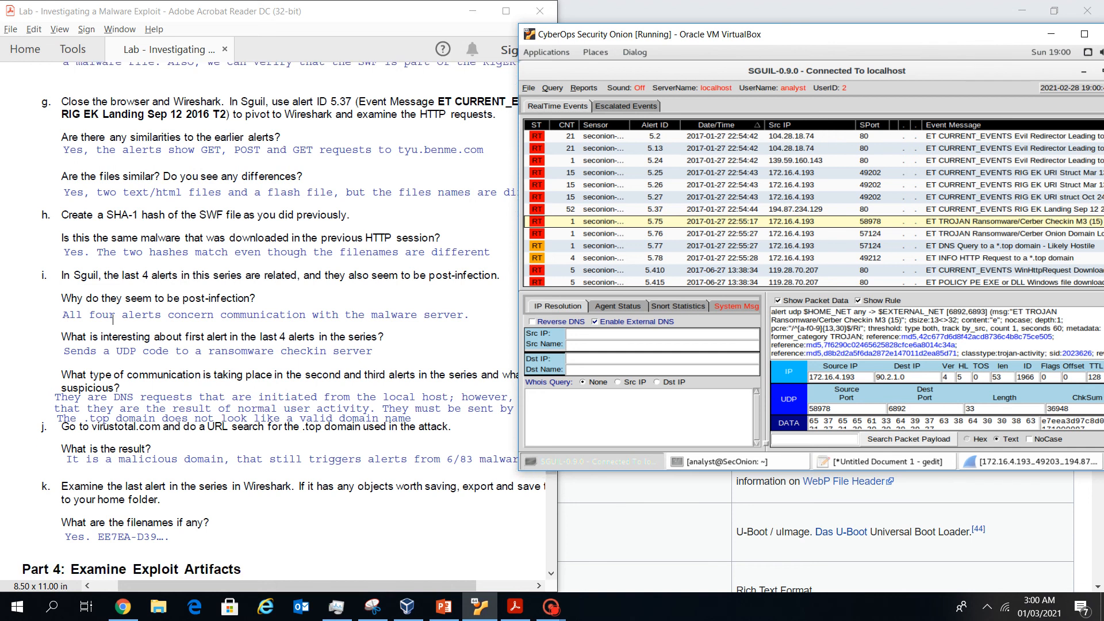
pyautogui.scroll(-1, 113, 319)
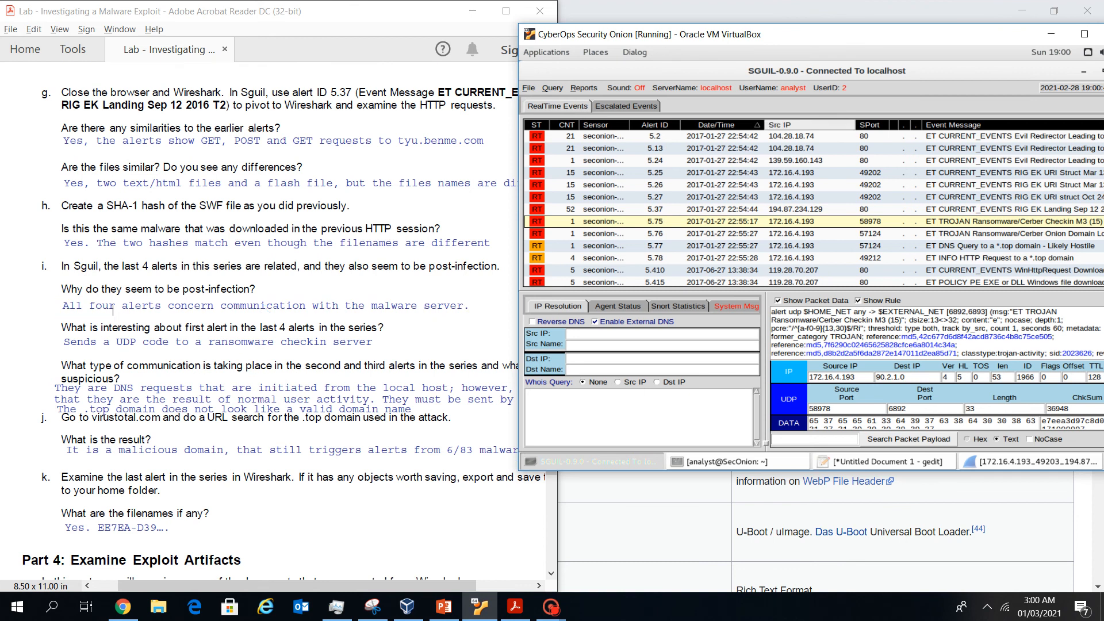
pyautogui.moveTo(822, 35); pyautogui.dragTo(748, 19)
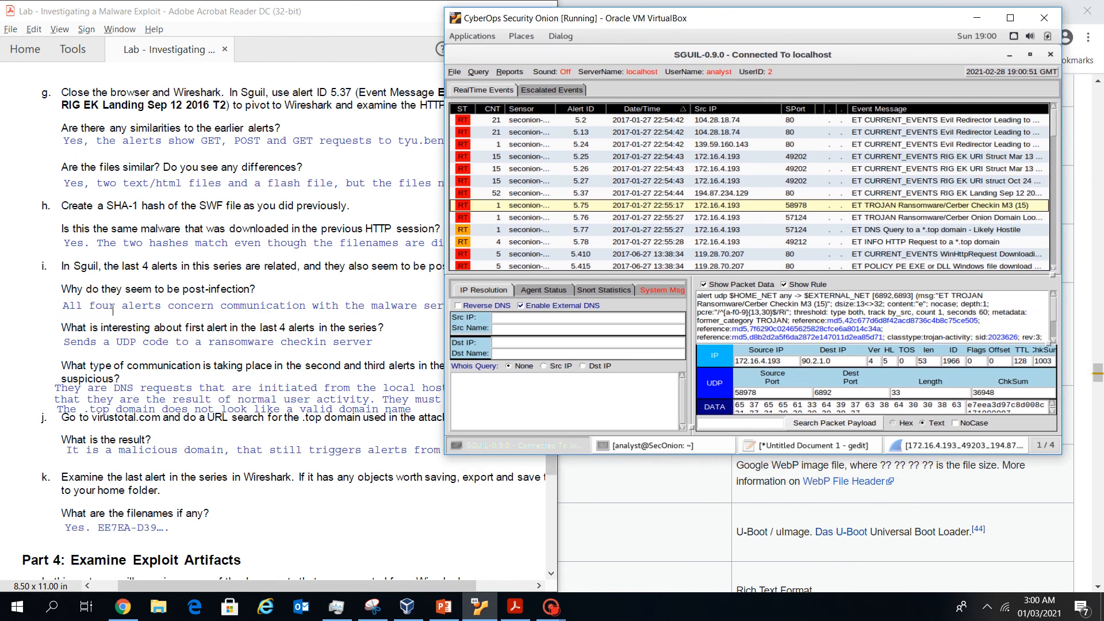
pyautogui.scroll(-1, 872, 317)
pyautogui.scroll(1, 872, 317)
pyautogui.scroll(-1, 872, 317)
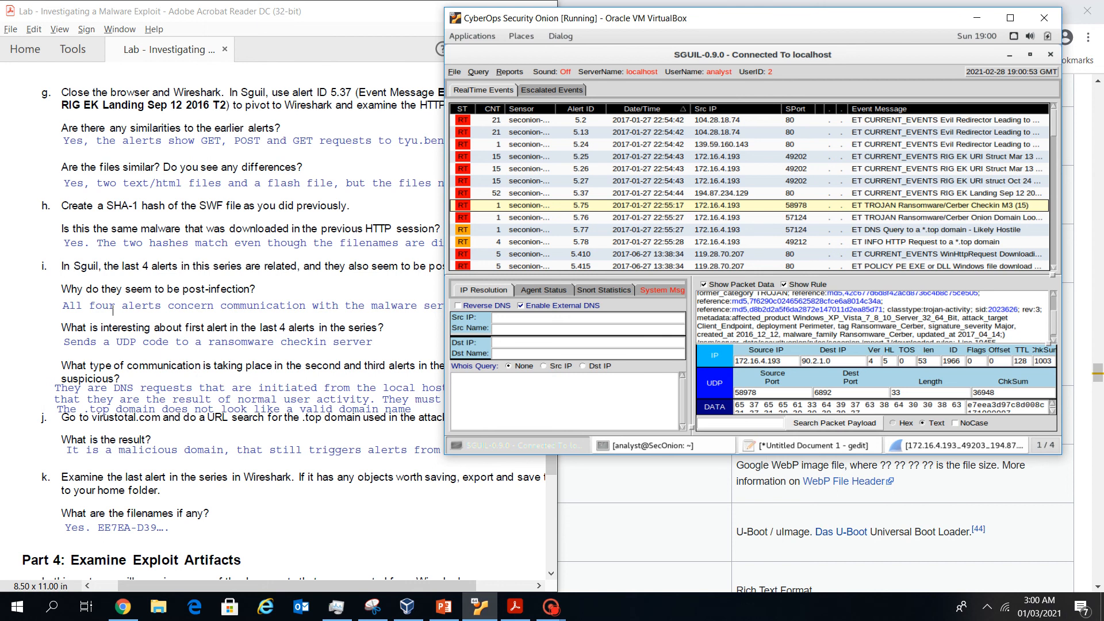
pyautogui.scroll(-1, 872, 316)
pyautogui.scroll(2, 872, 316)
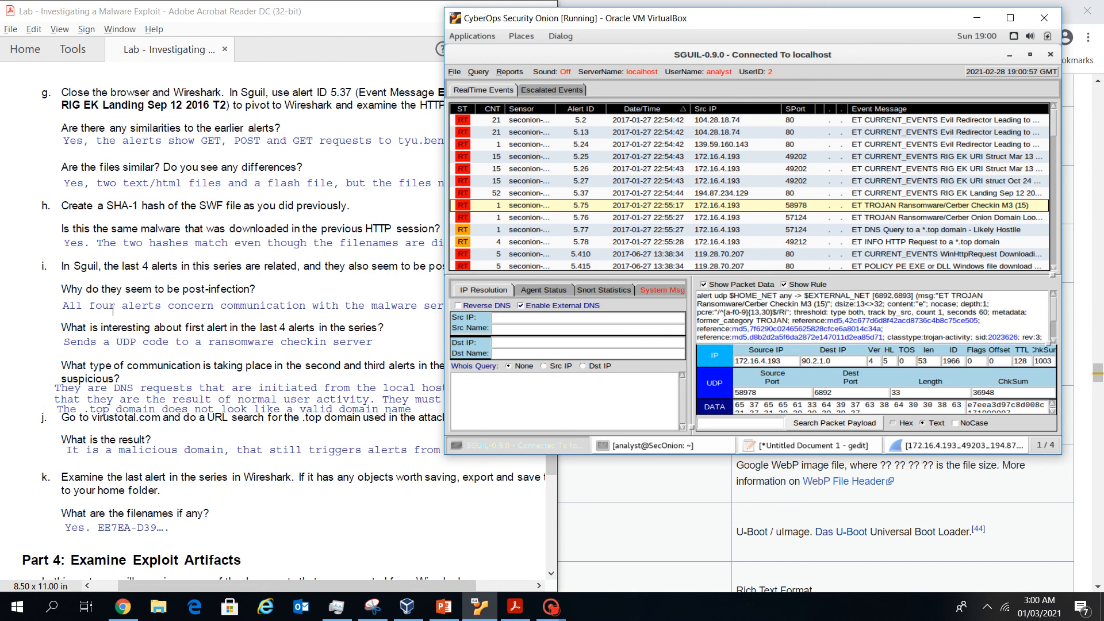
pyautogui.scroll(-2, 872, 316)
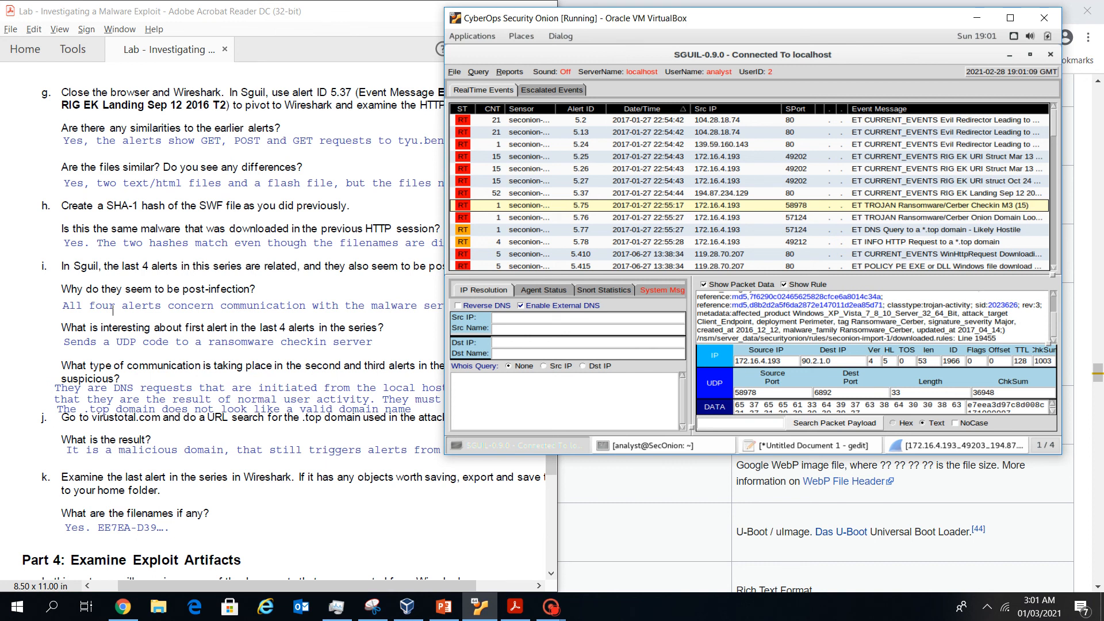
# Attempt a transcript of alert 5.75 and dismiss the TCP-only warning
pyautogui.rightClick(557, 209)
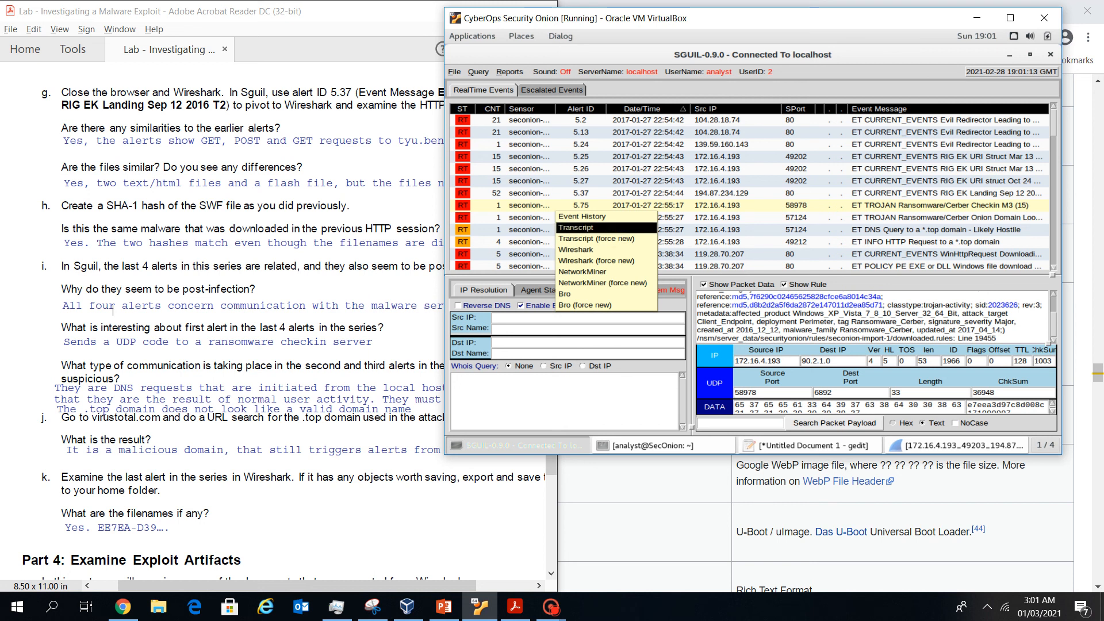
pyautogui.click(576, 227)
pyautogui.press('Return')
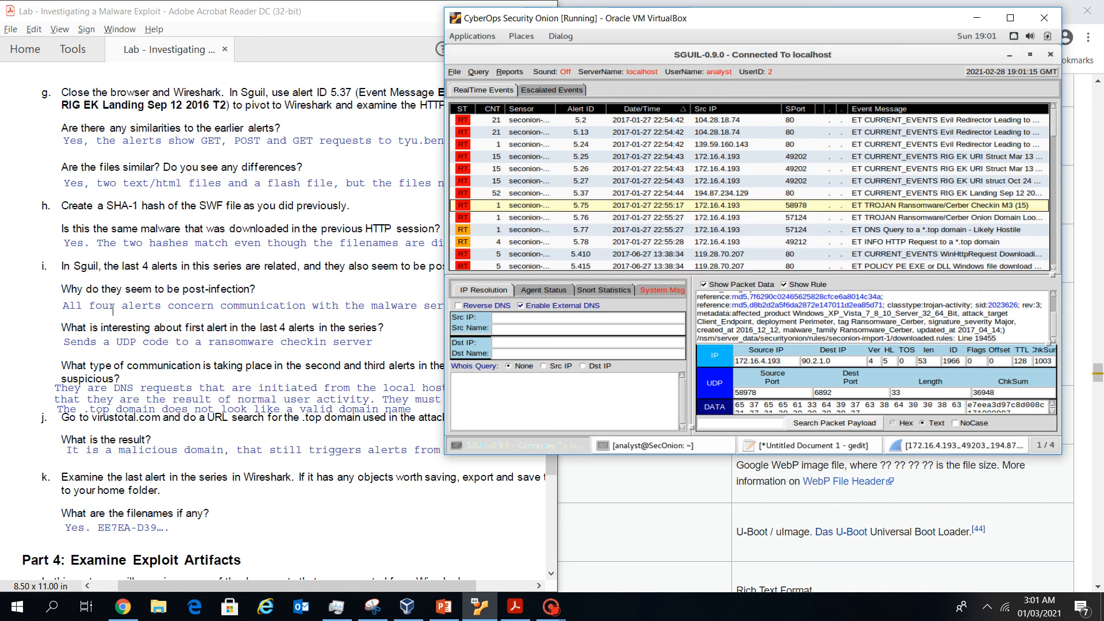
# Pivot alert 5.75 into Wireshark, expand its 25-byte Data payload, then close the capture
pyautogui.rightClick(556, 210)
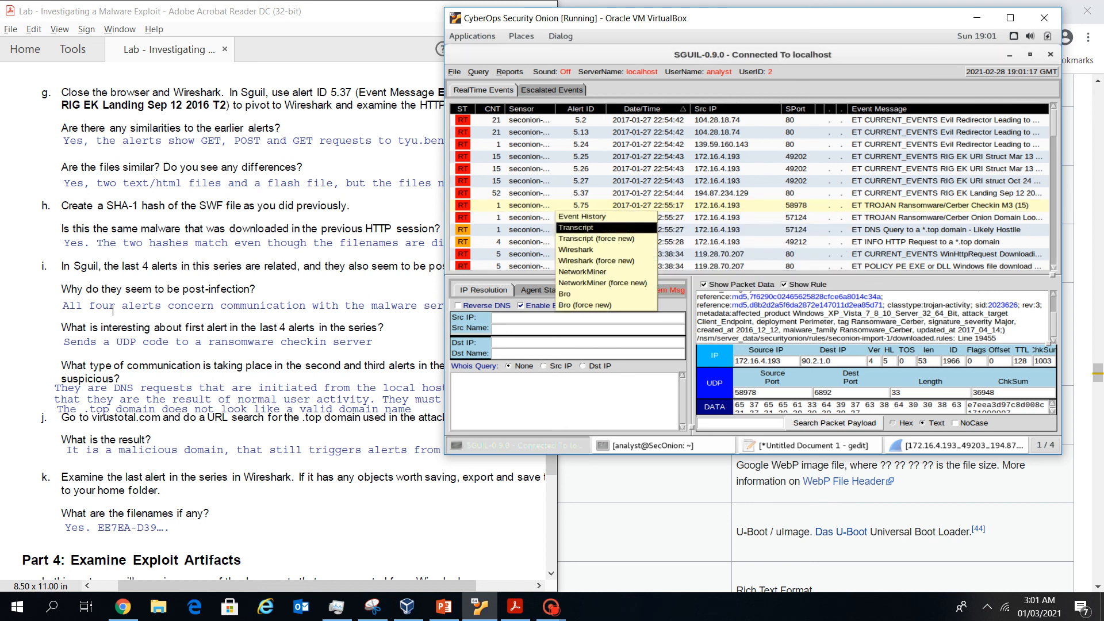
pyautogui.click(576, 249)
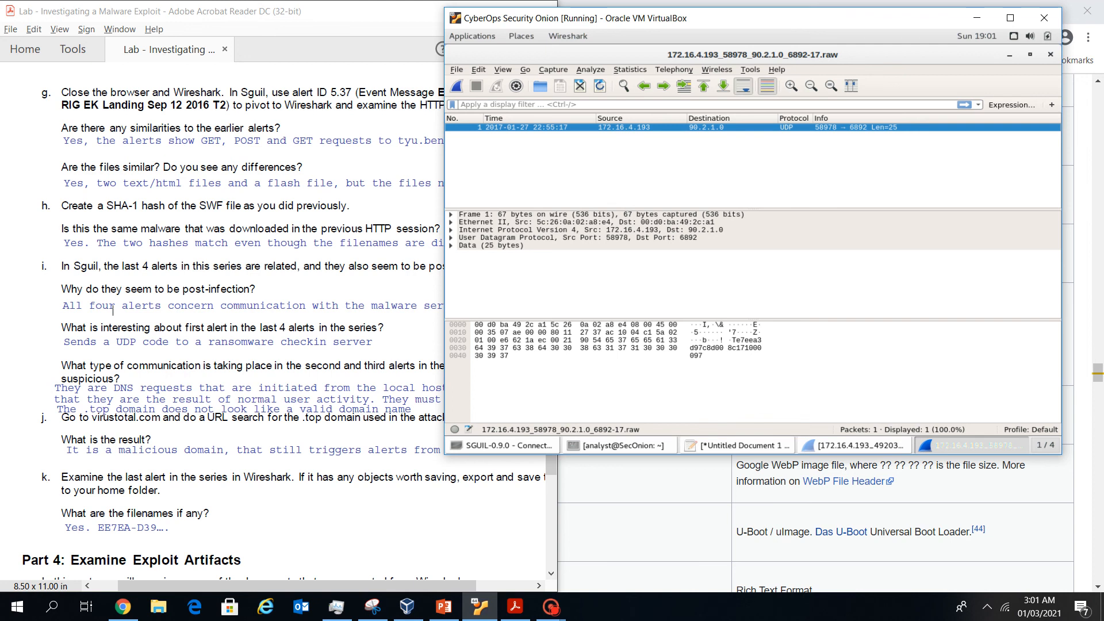
pyautogui.click(451, 245)
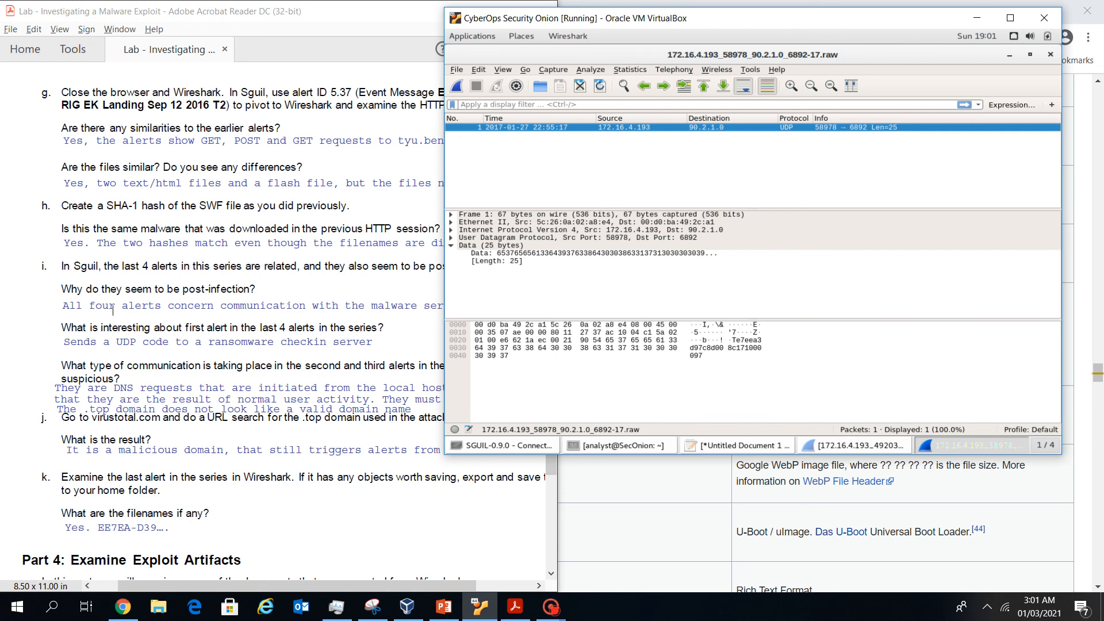
pyautogui.click(1050, 54)
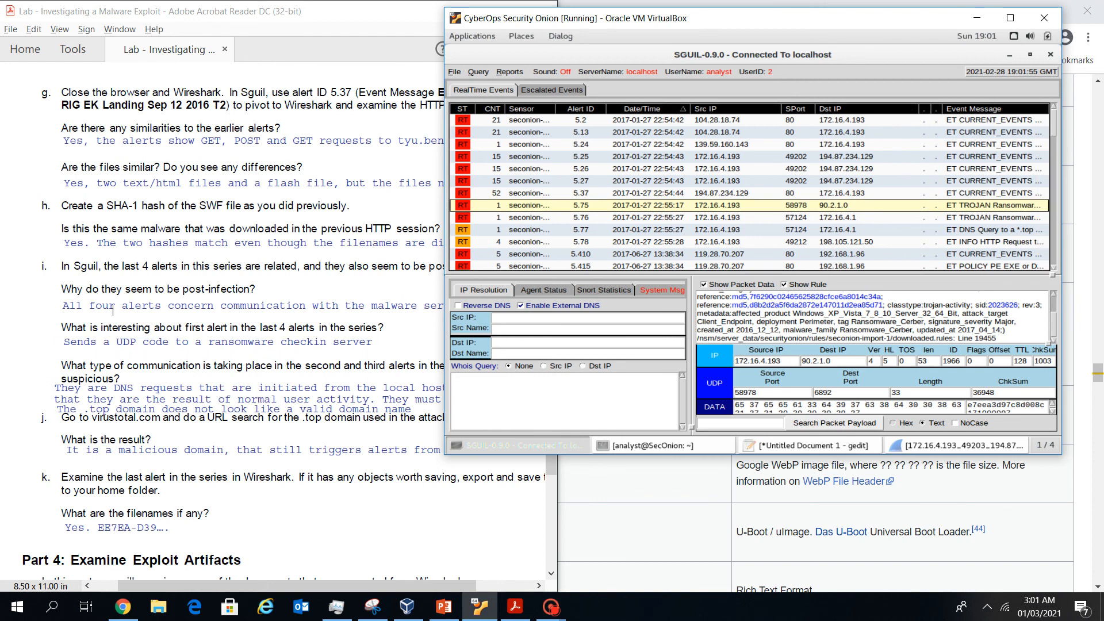
# Check the lab instructions, then bring the Sguil console back in front
pyautogui.click(112, 310)
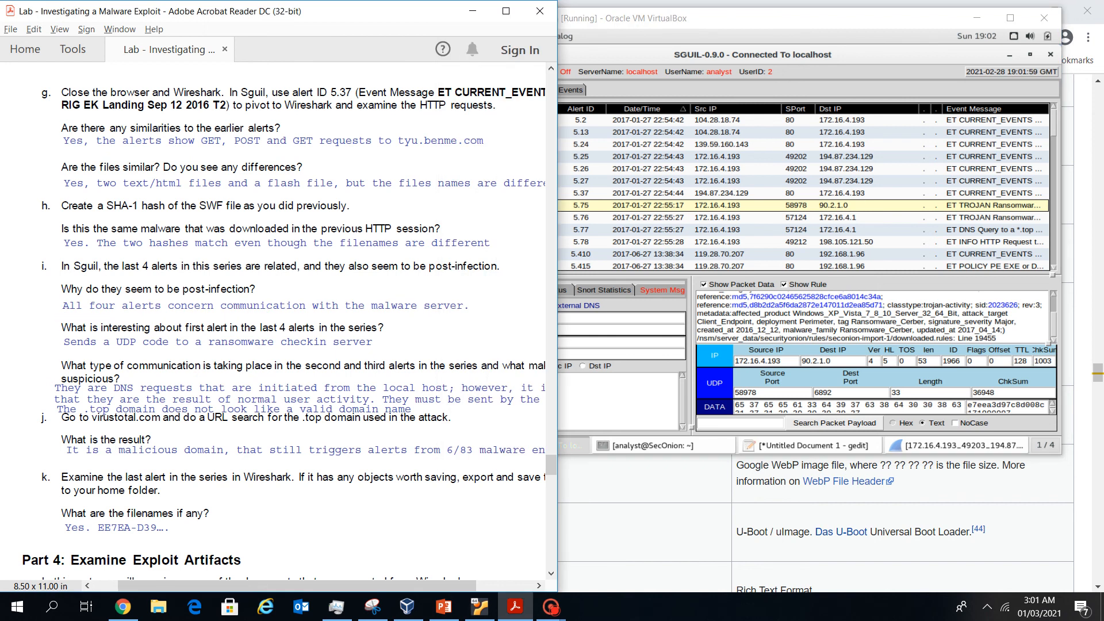
pyautogui.click(713, 217)
pyautogui.click(713, 205)
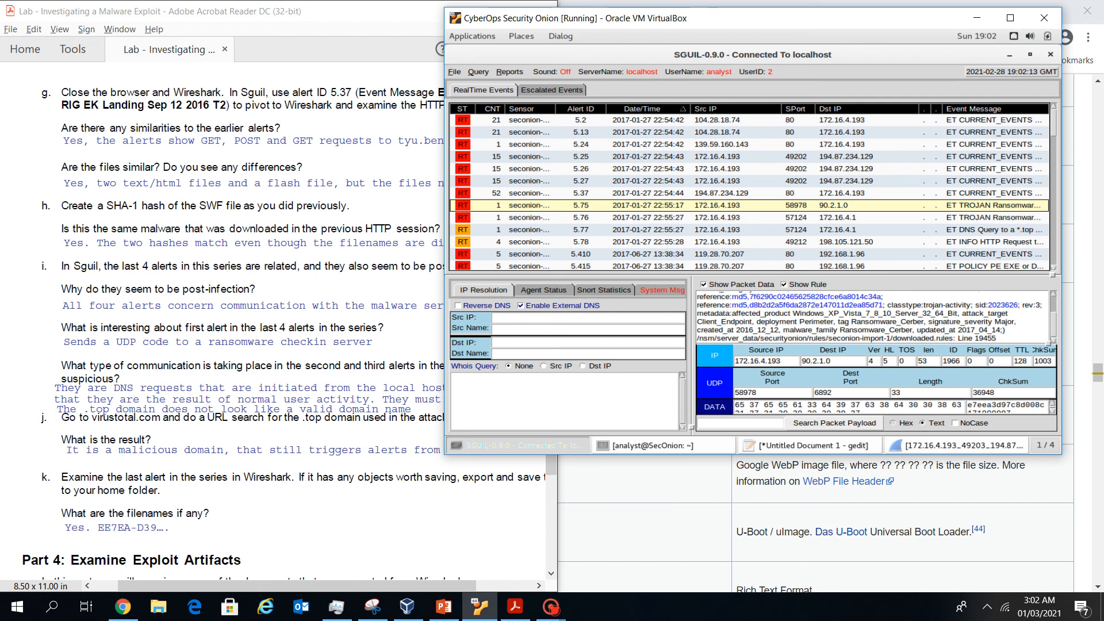
pyautogui.scroll(2, 873, 316)
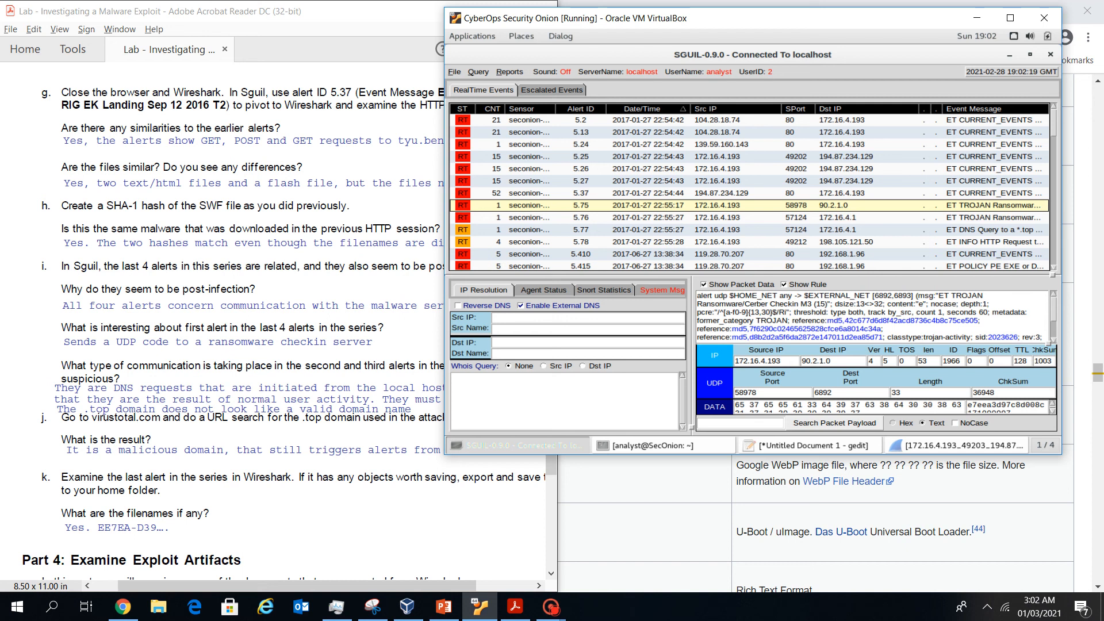
# Read alert 5.76's Cerber onion-domain rule, highlighting its alert udp header, then select alert 5.77
pyautogui.click(748, 218)
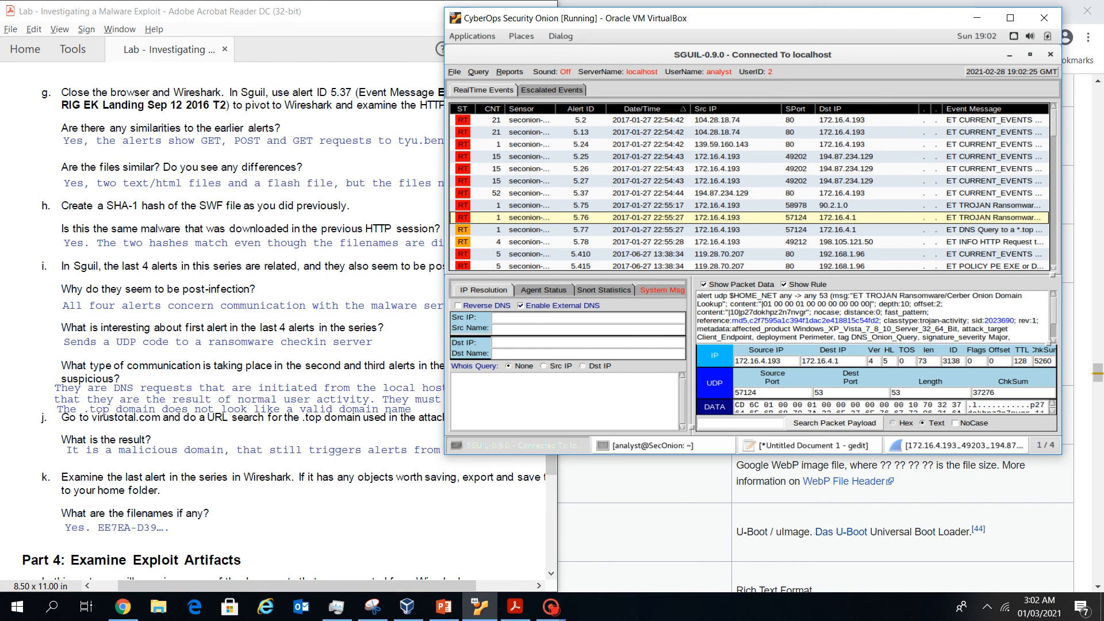
pyautogui.moveTo(697, 296); pyautogui.dragTo(778, 295)
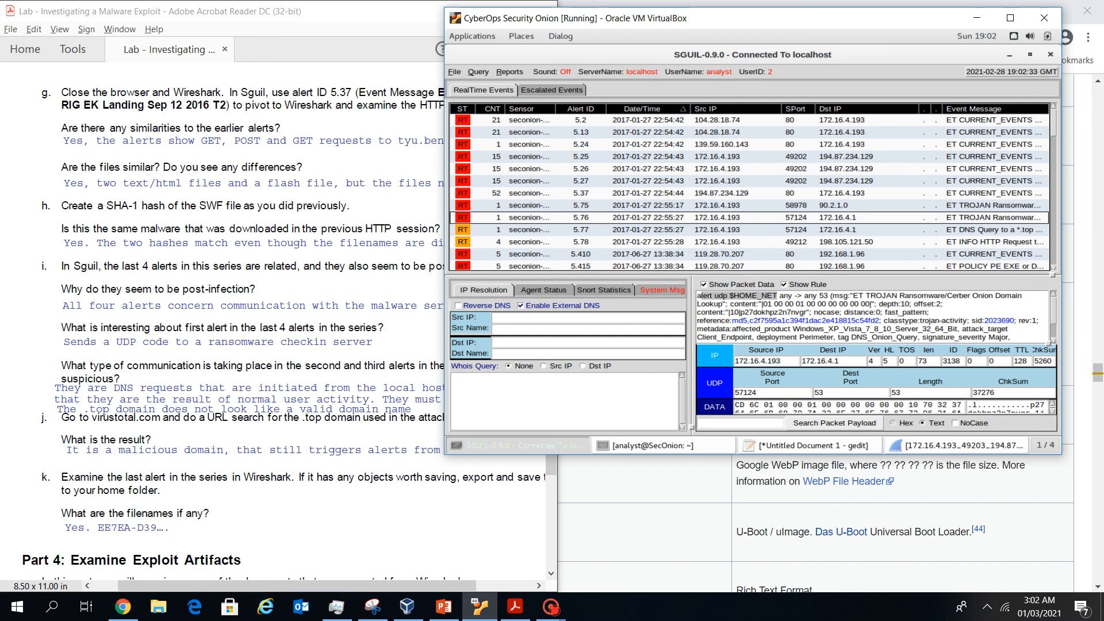
pyautogui.scroll(-1, 871, 316)
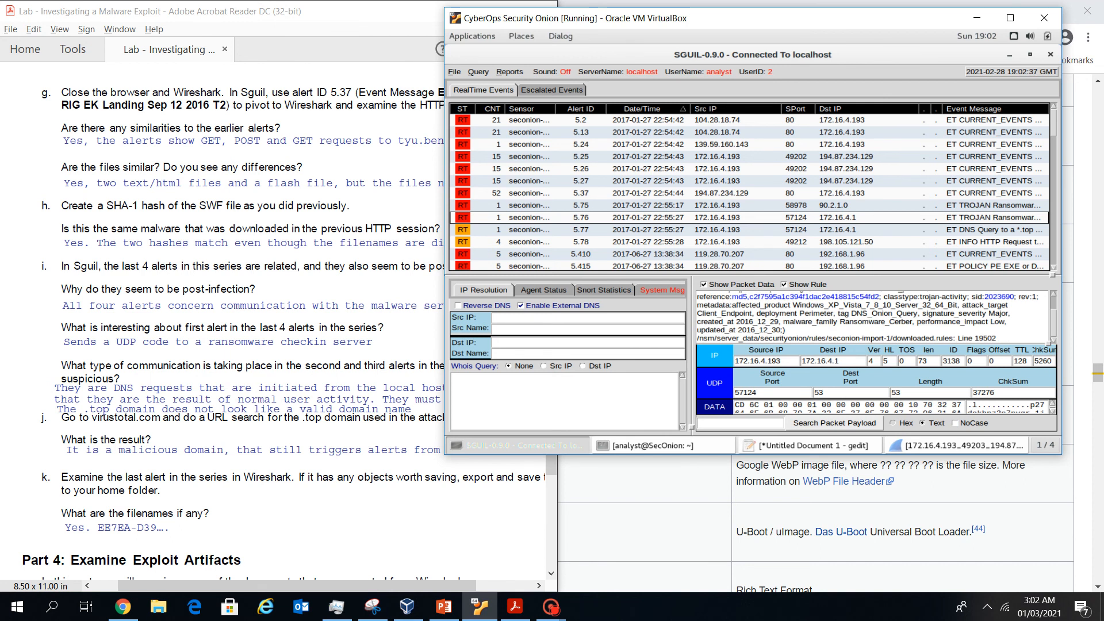
pyautogui.click(834, 229)
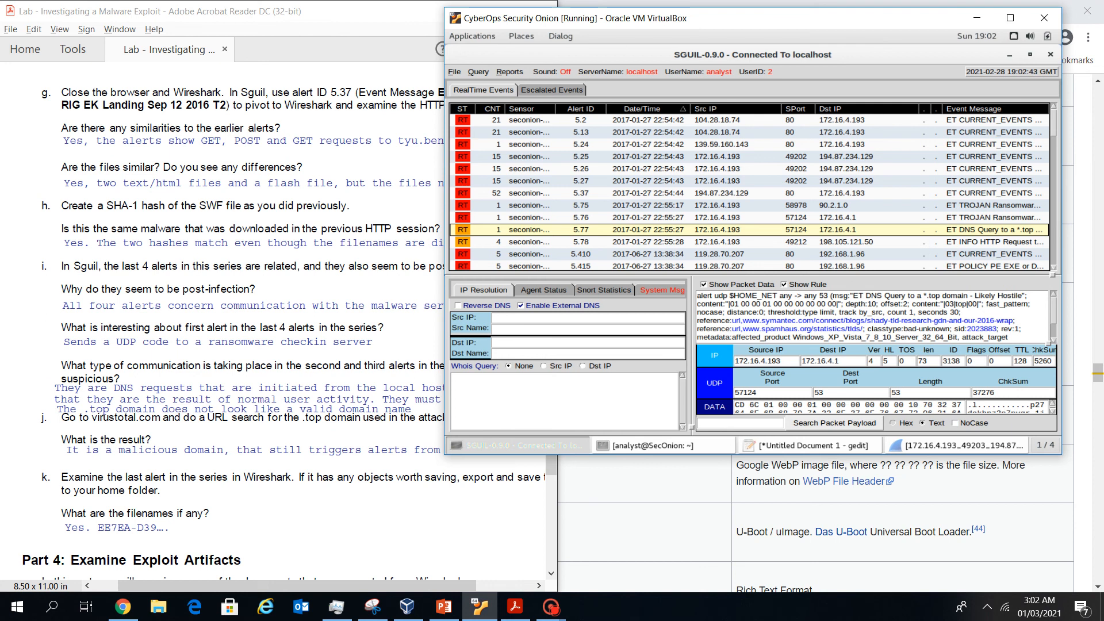
# Compare the rules of alerts 5.78, 5.77 and 5.76 while consulting the lab instructions
pyautogui.click(834, 242)
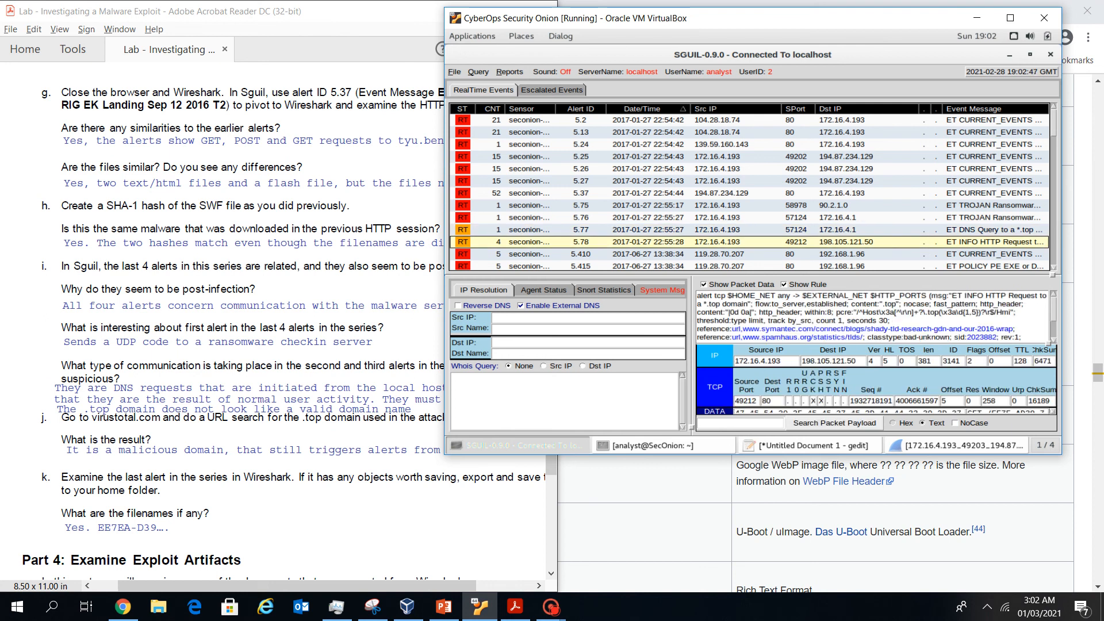
pyautogui.click(396, 322)
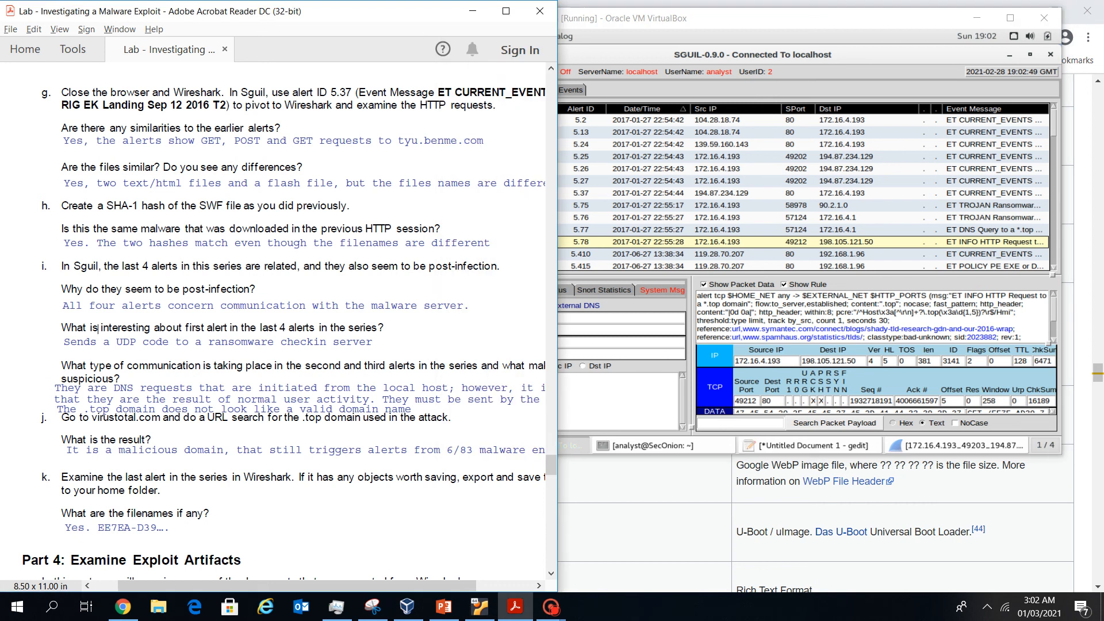
pyautogui.scroll(-1, 345, 397)
pyautogui.scroll(-2, 345, 397)
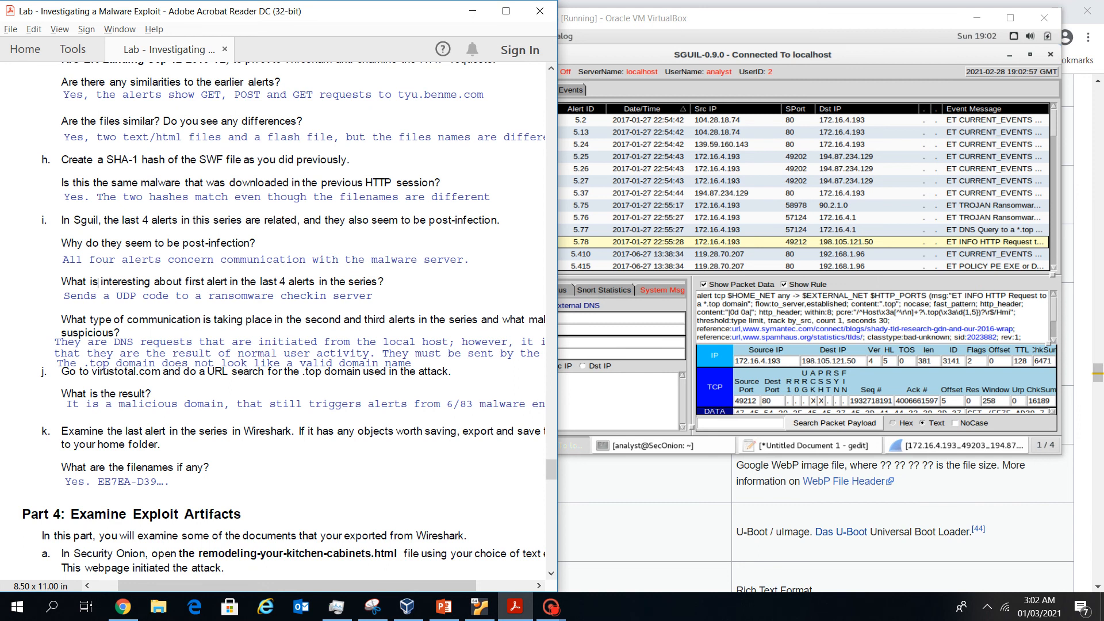
pyautogui.click(805, 229)
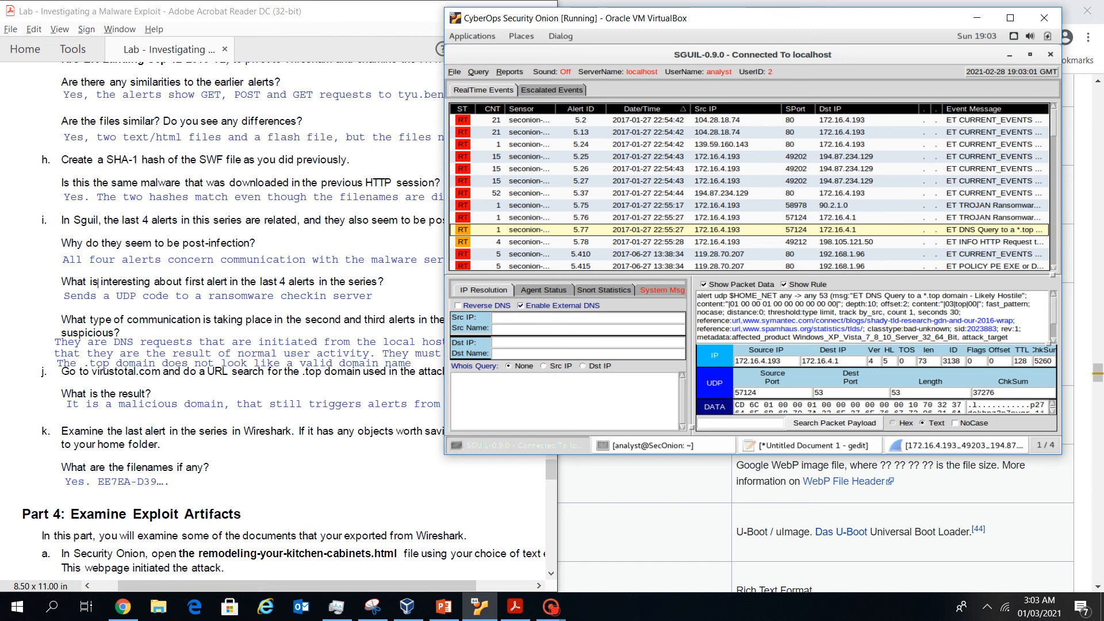
pyautogui.click(805, 217)
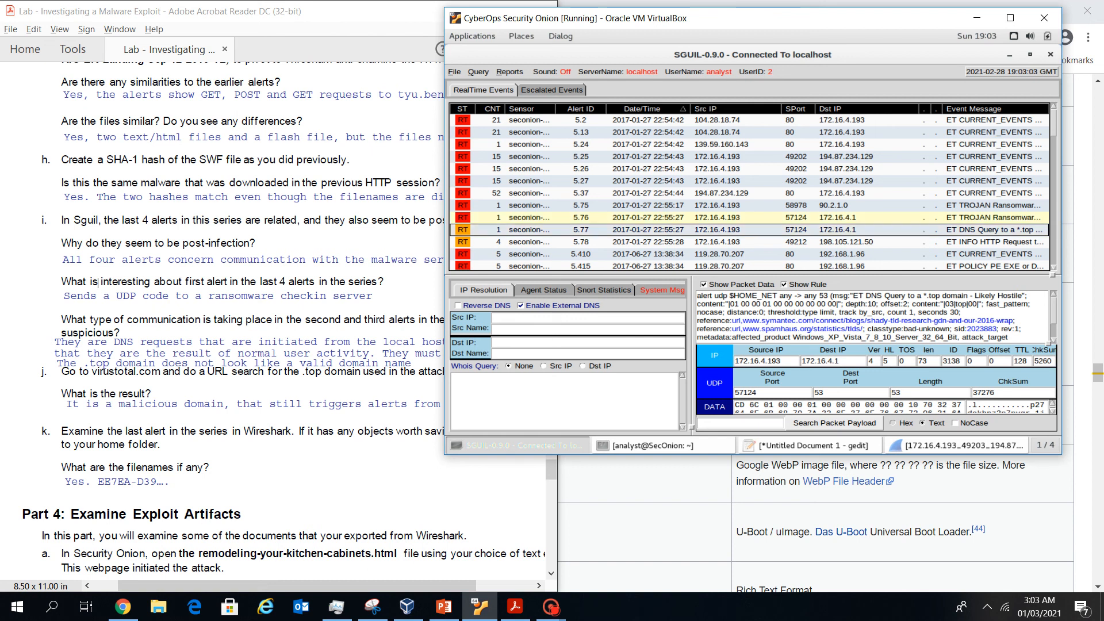
pyautogui.click(805, 229)
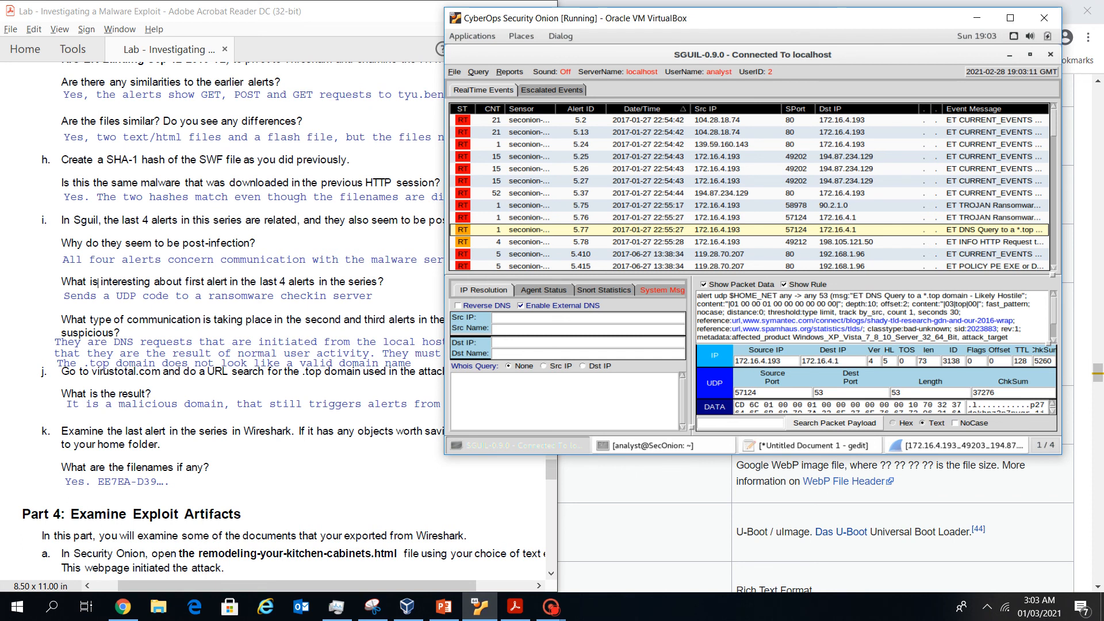
pyautogui.scroll(-2, 862, 316)
pyautogui.scroll(2, 863, 316)
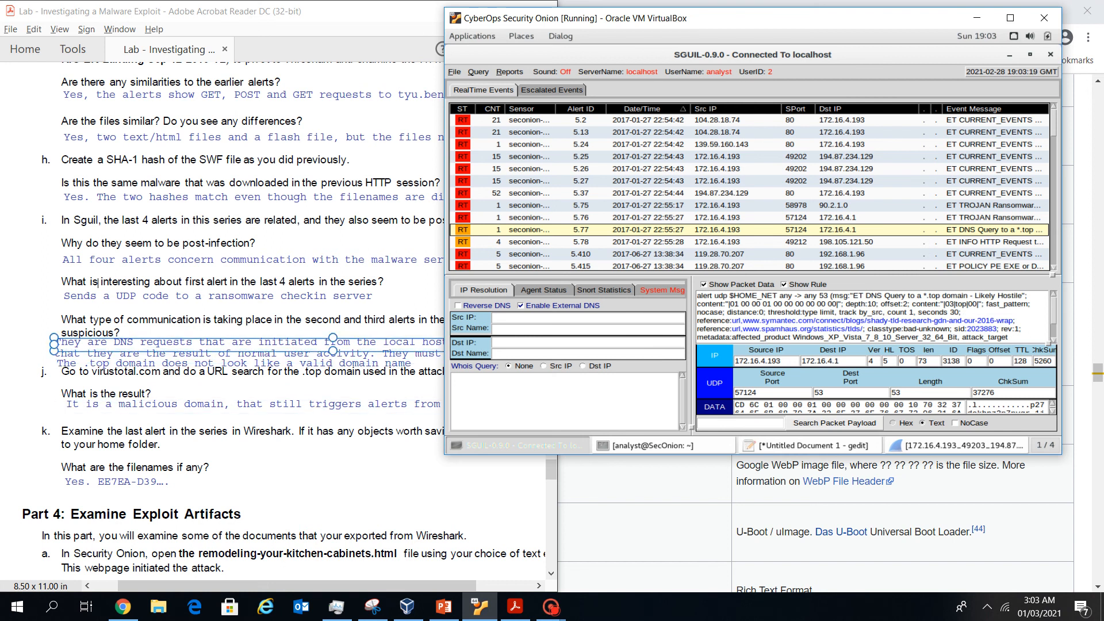
pyautogui.moveTo(713, 15); pyautogui.dragTo(741, 0)
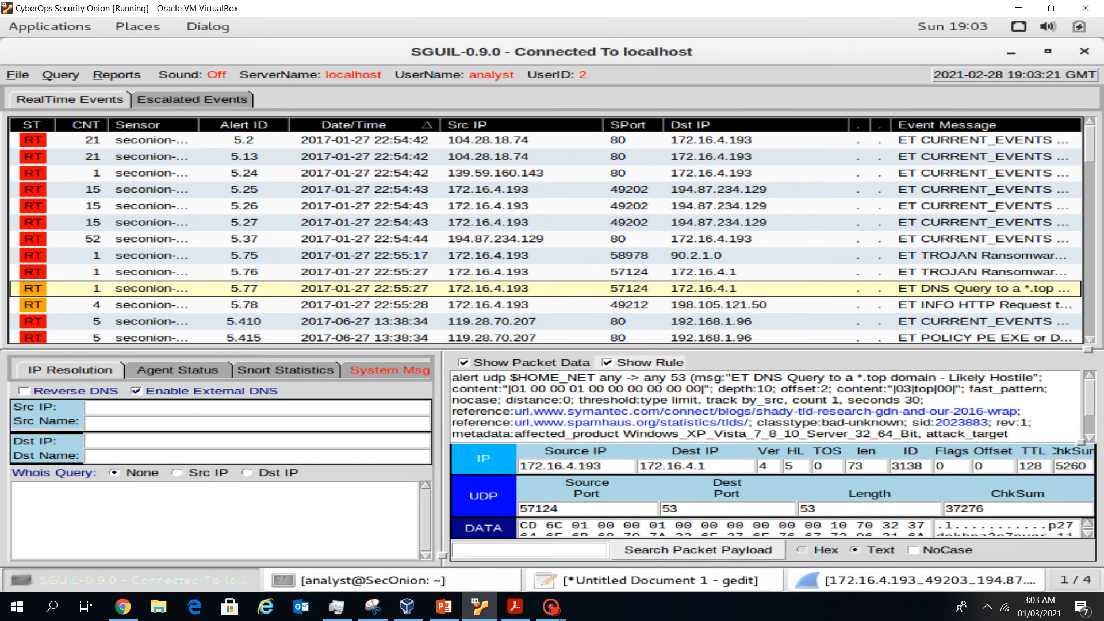
pyautogui.click(1051, 8)
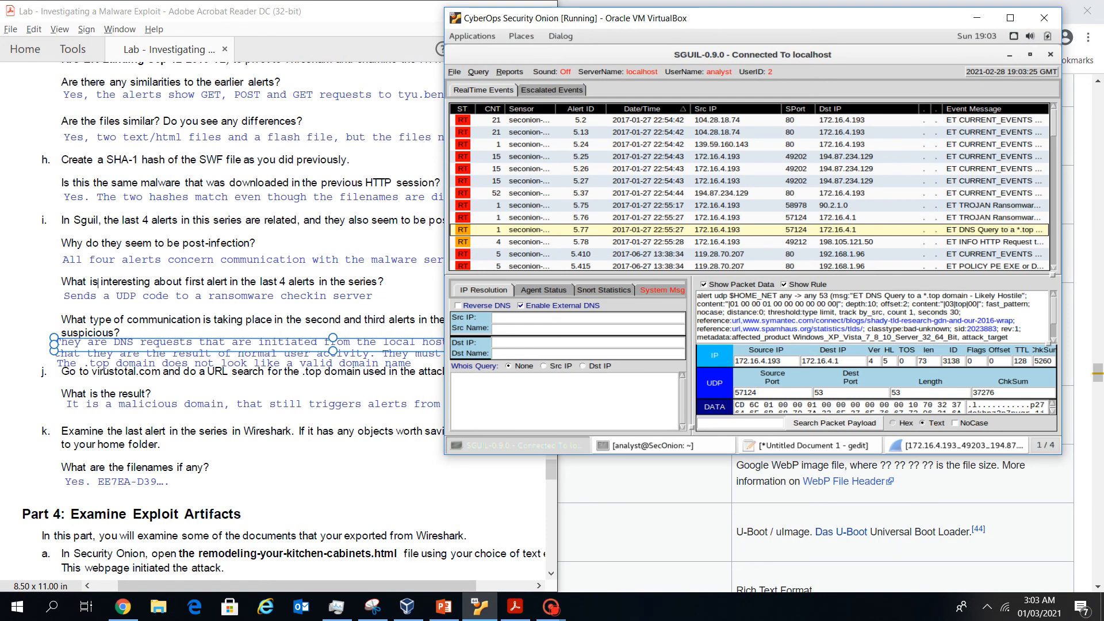
# Select alert 5.76, try a transcript, dismiss the TCP-only warning, and pivot it into Wireshark
pyautogui.rightClick(557, 231)
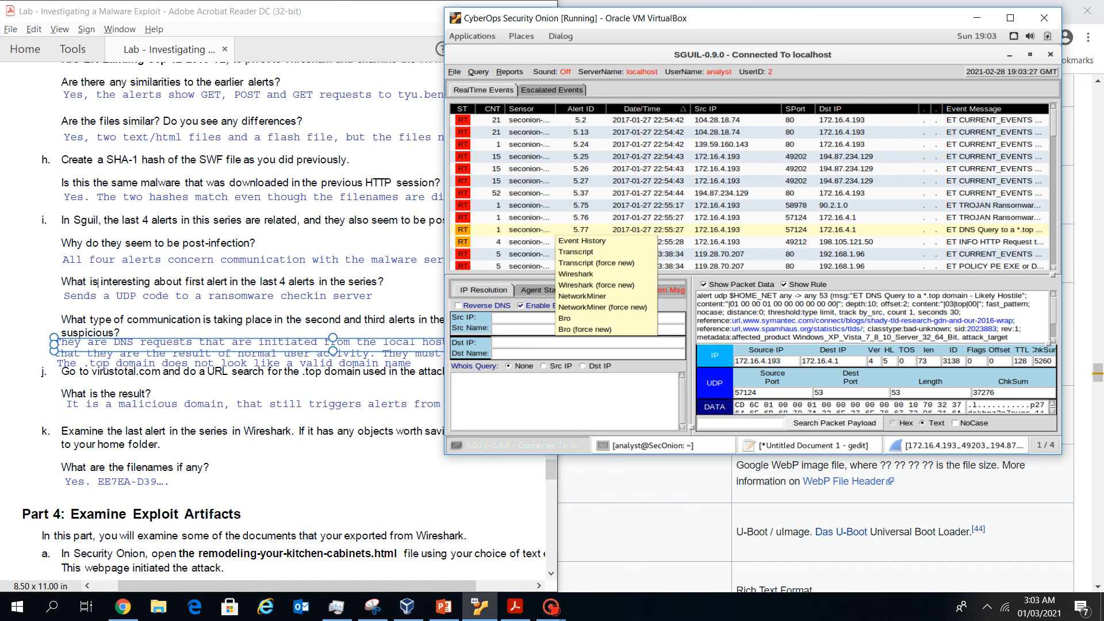
pyautogui.press('Escape')
pyautogui.click(557, 218)
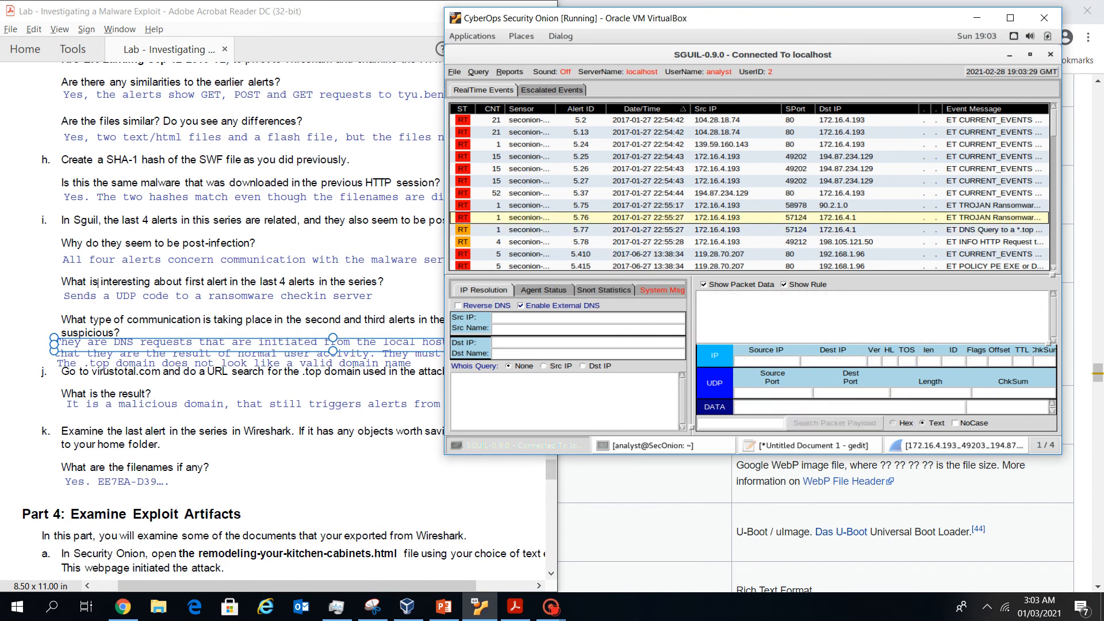
pyautogui.rightClick(556, 221)
pyautogui.click(578, 240)
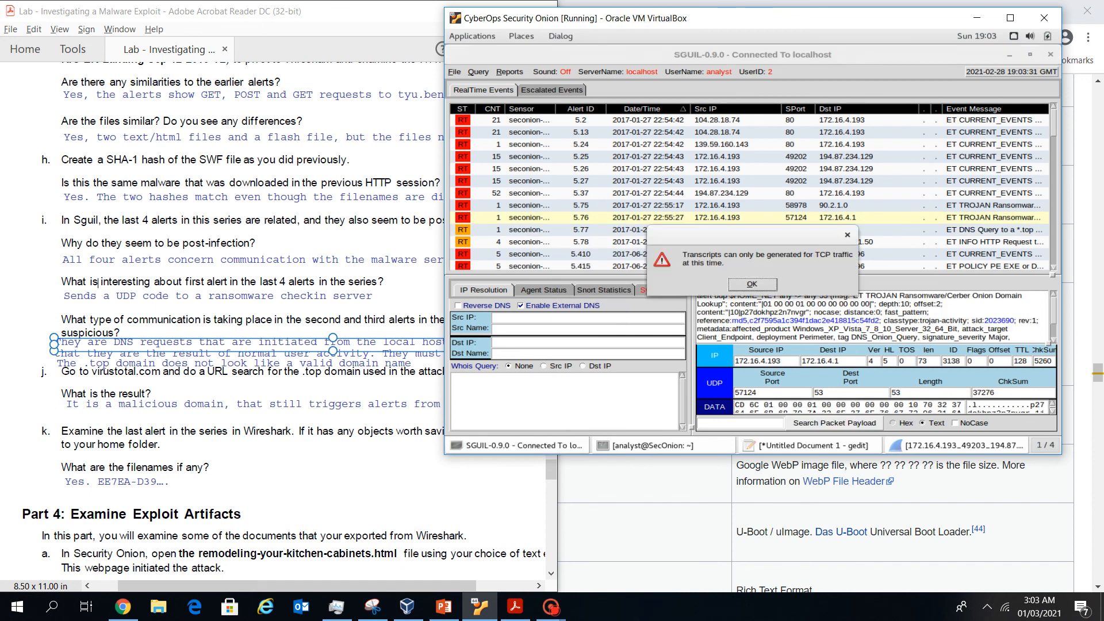
pyautogui.click(751, 284)
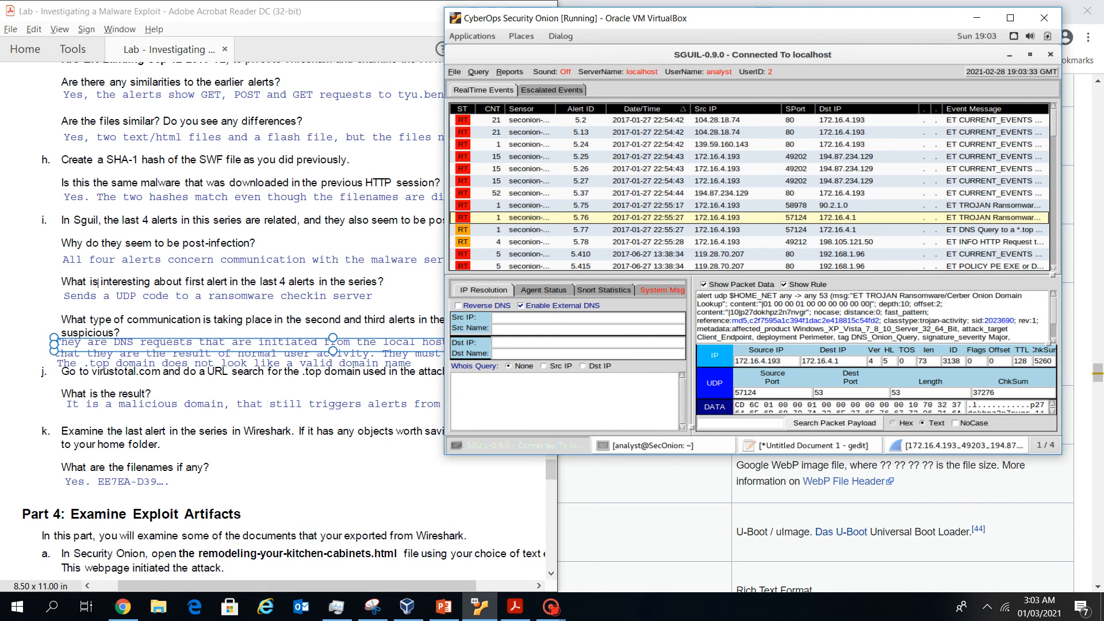
pyautogui.rightClick(557, 223)
pyautogui.click(576, 261)
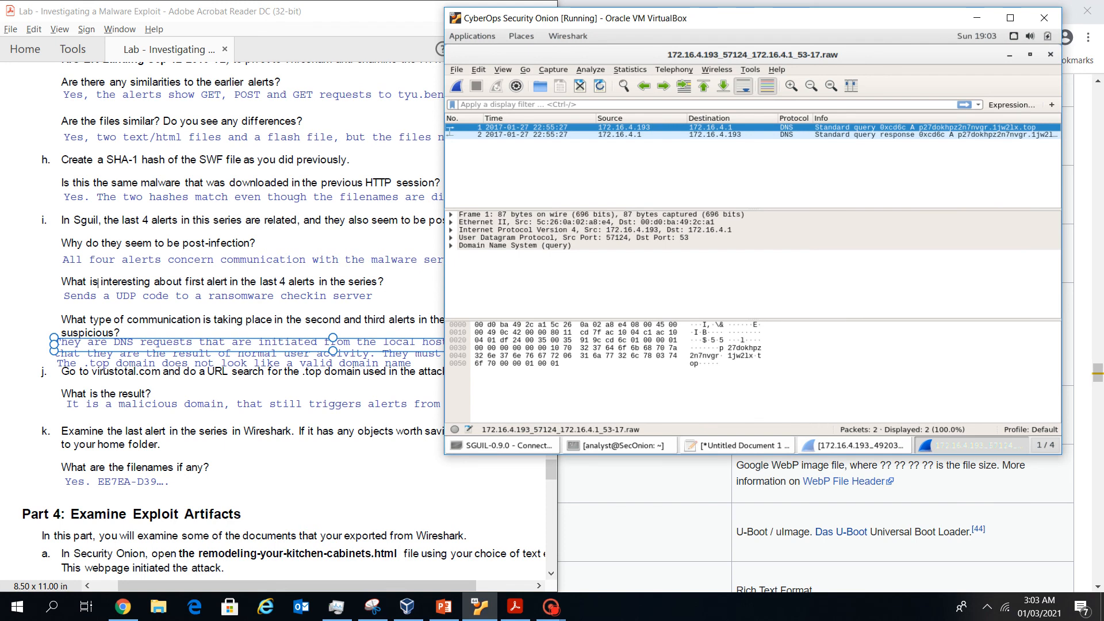
# Expand the Domain Name System details and compare the DNS query and response packets
pyautogui.click(450, 245)
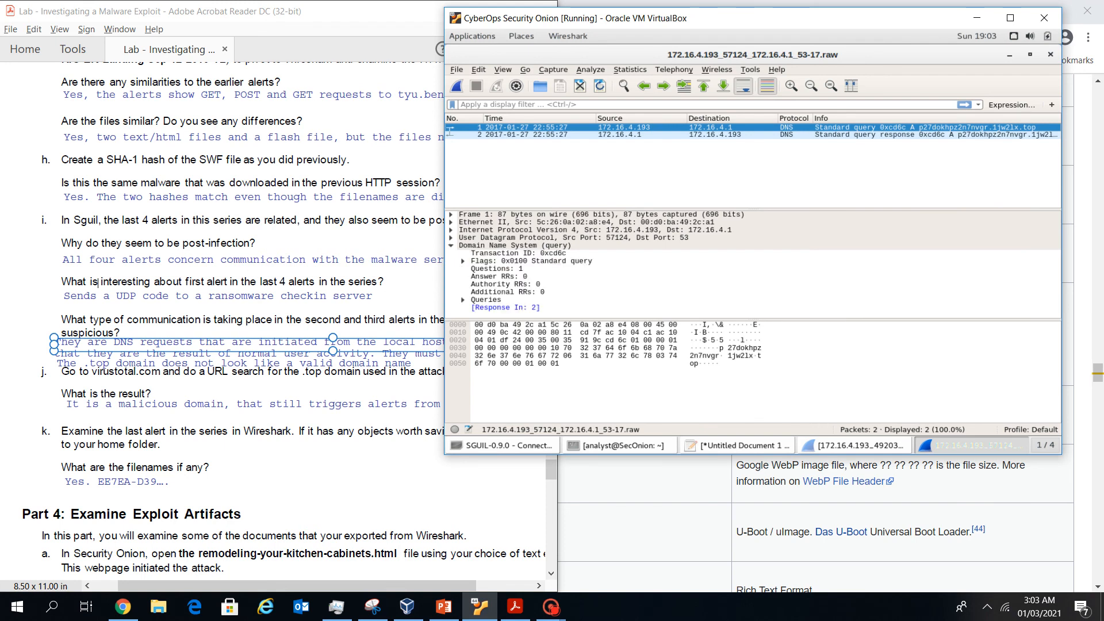
pyautogui.click(641, 135)
pyautogui.click(641, 126)
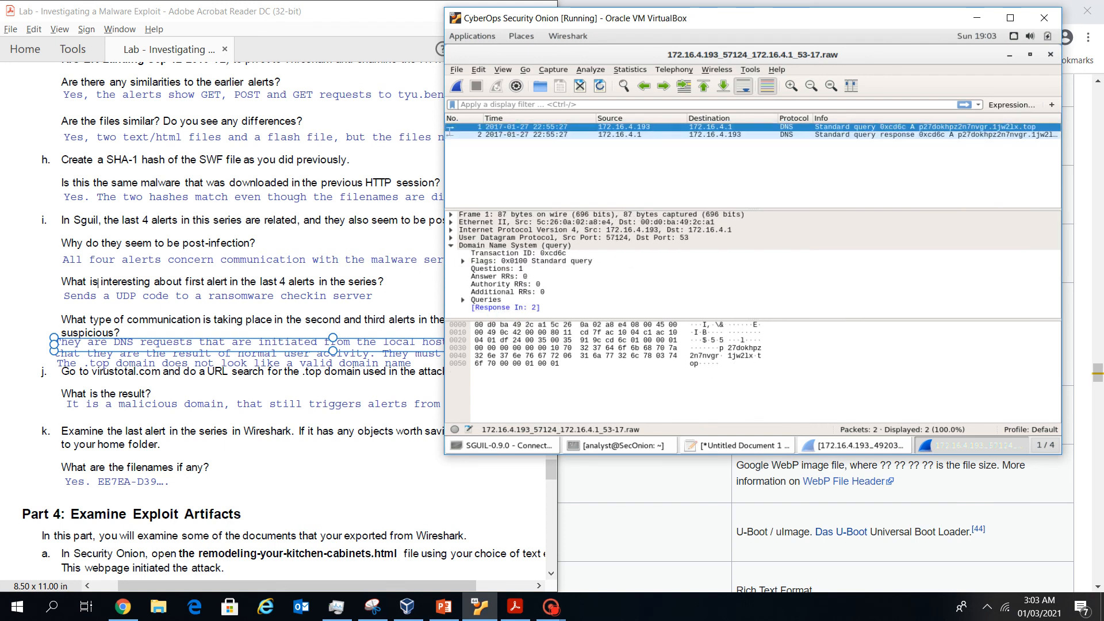
pyautogui.click(641, 134)
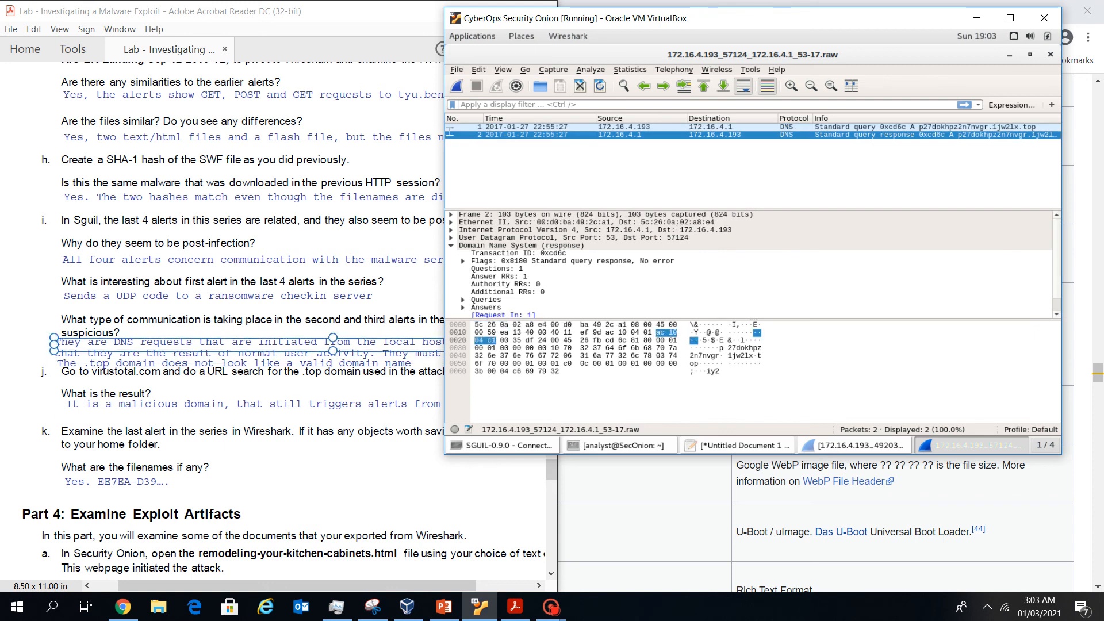
# Check the response's answer and authority counts and flags, then reveal its query name p27dokhpz2n7nvgr.1jw2lx.top
pyautogui.click(113, 352)
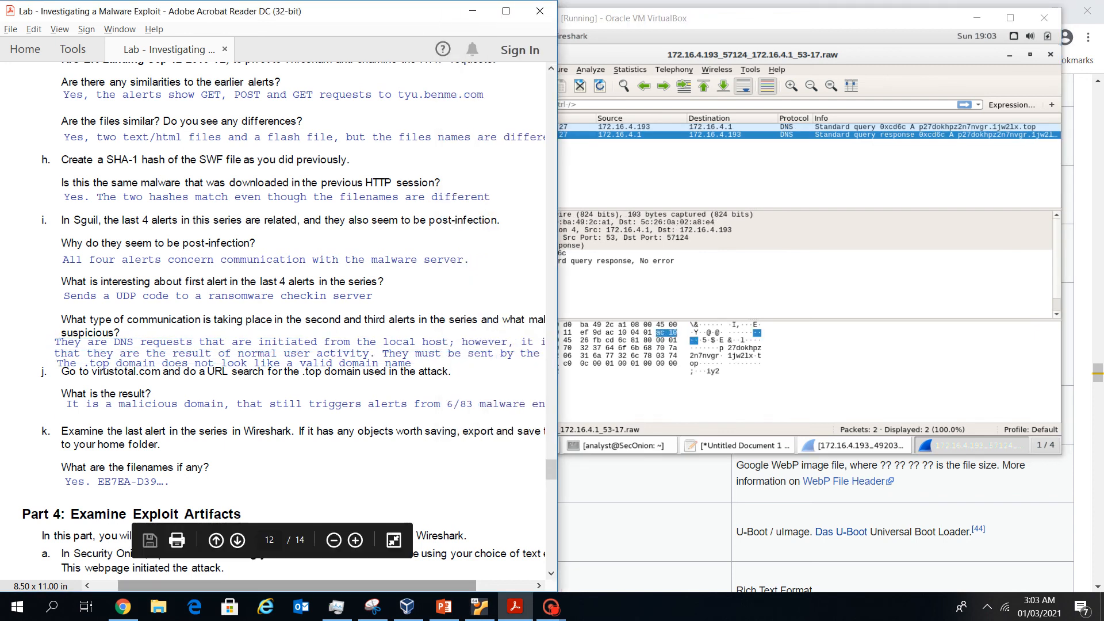
pyautogui.hscroll(3, 273, 327)
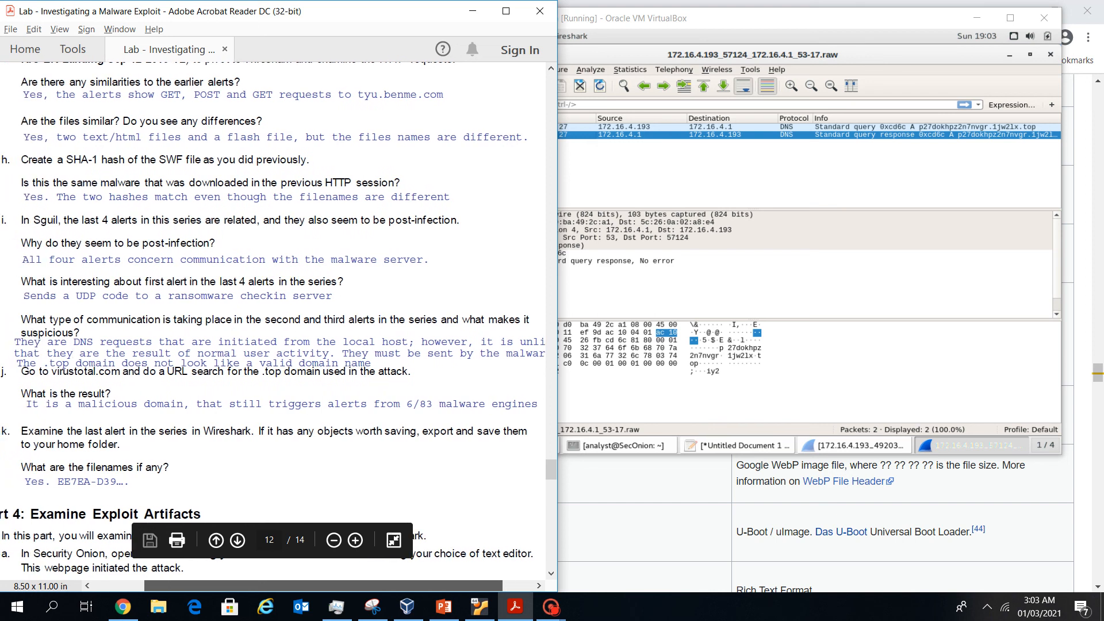
pyautogui.click(694, 348)
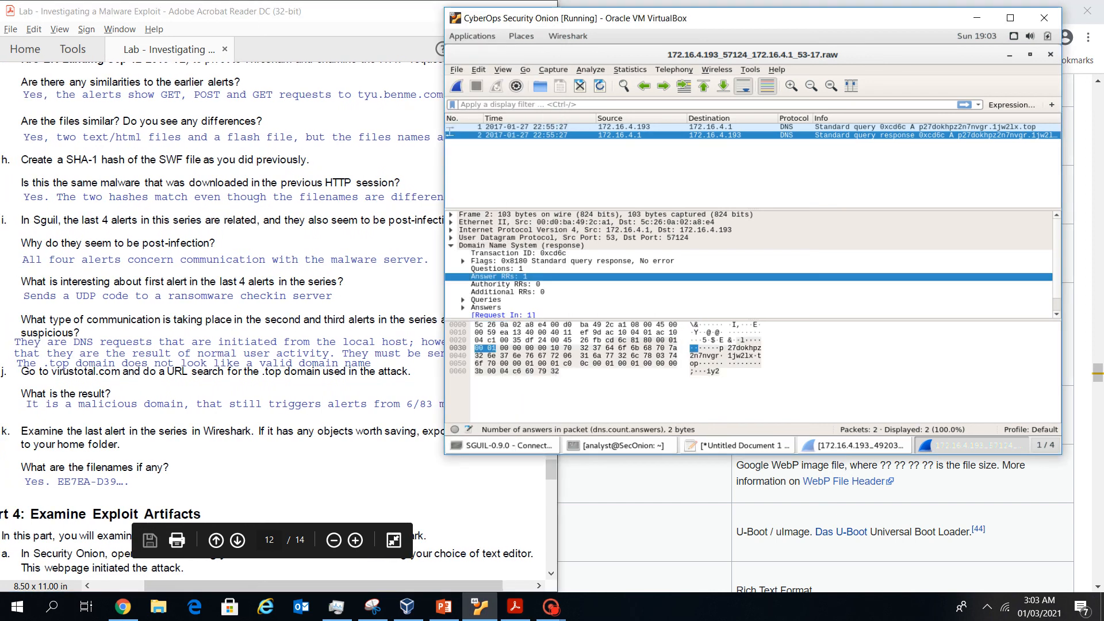
pyautogui.click(397, 416)
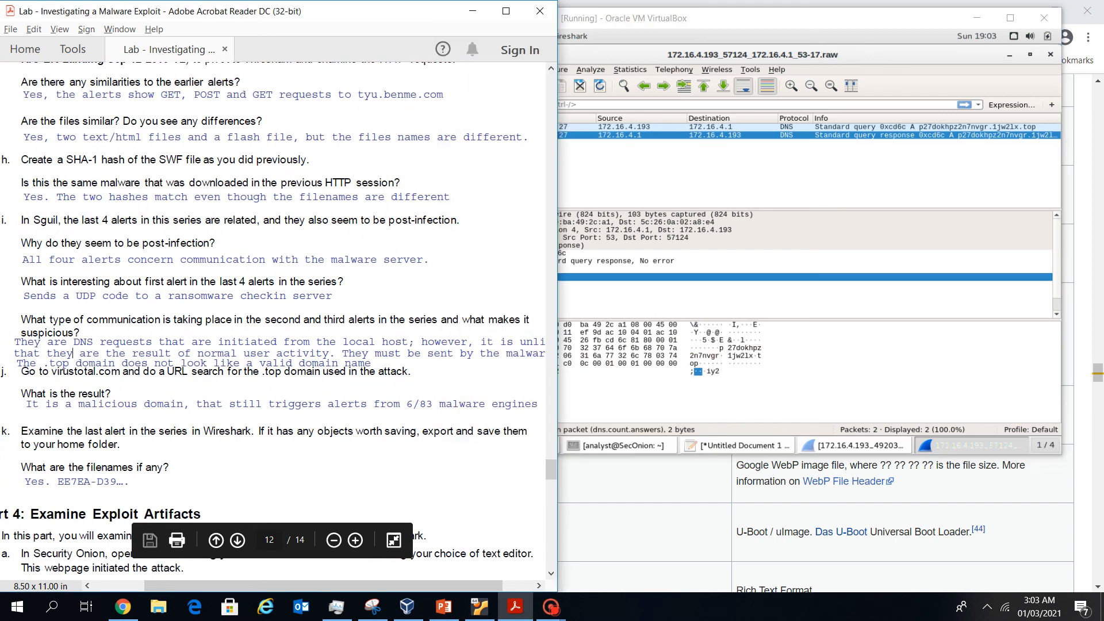
pyautogui.click(701, 348)
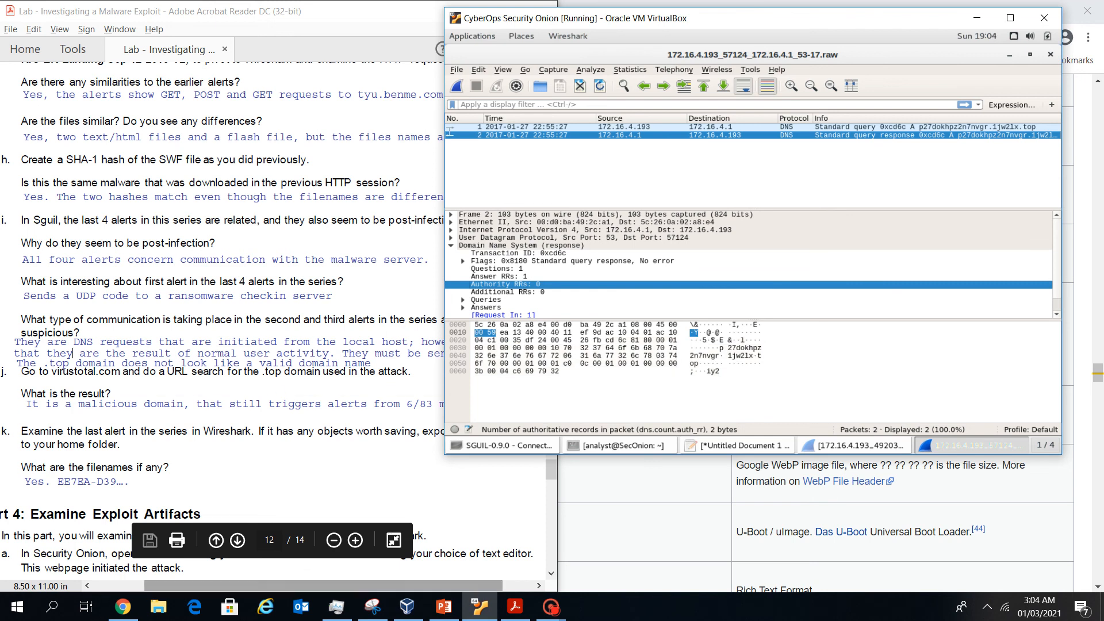
pyautogui.click(391, 585)
pyautogui.moveTo(391, 585)
pyautogui.mouseDown()
pyautogui.moveTo(422, 585)
pyautogui.moveTo(381, 586)
pyautogui.moveTo(394, 585)
pyautogui.mouseUp()
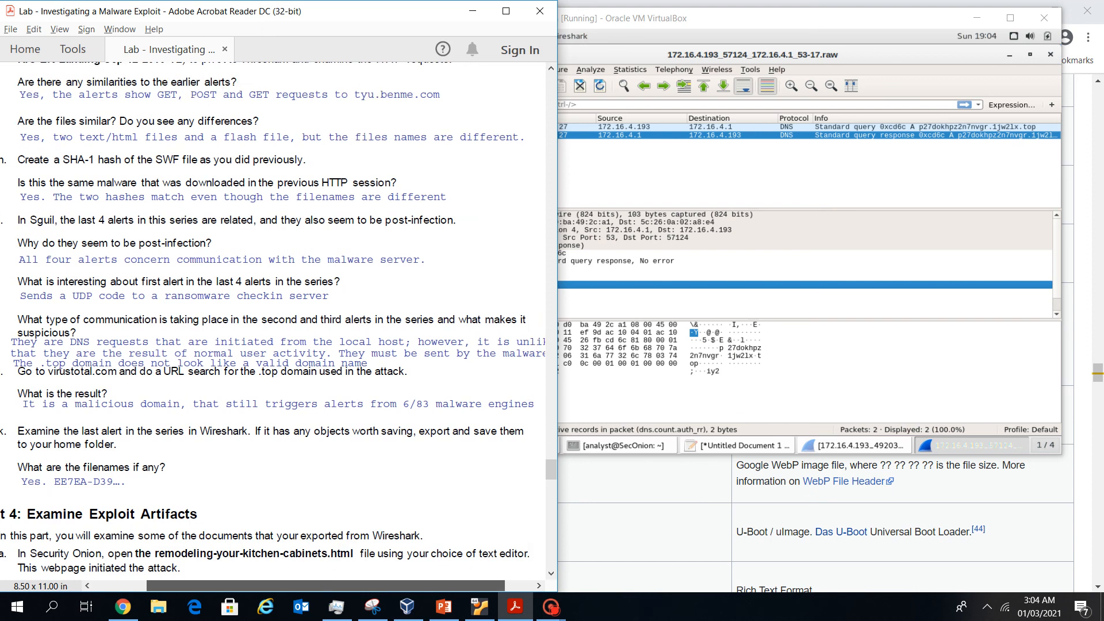
pyautogui.click(621, 261)
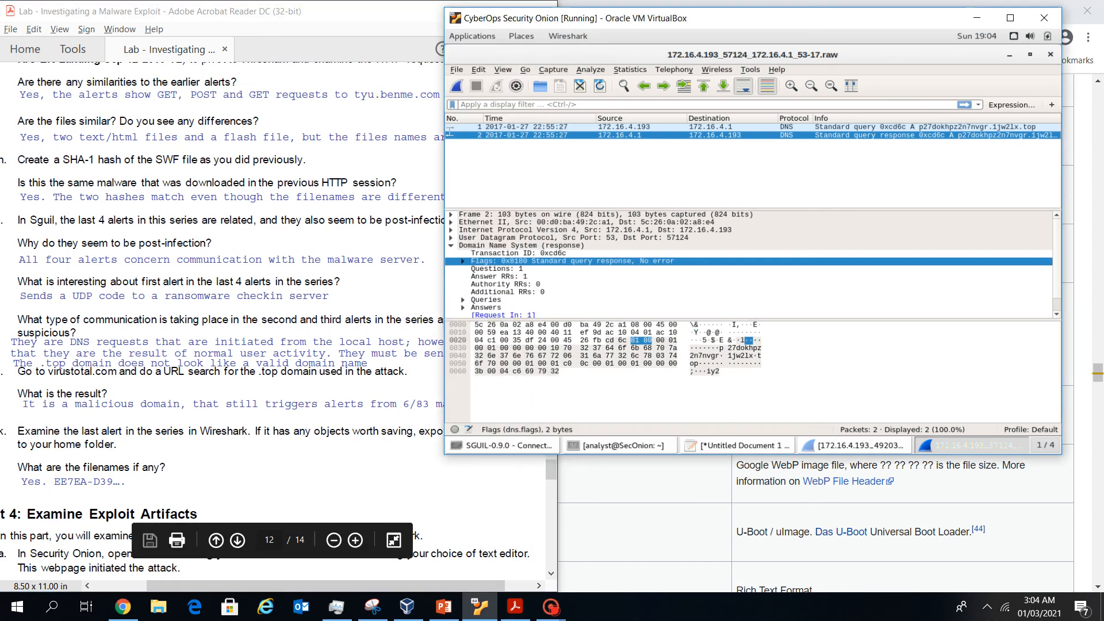
pyautogui.scroll(-1, 747, 265)
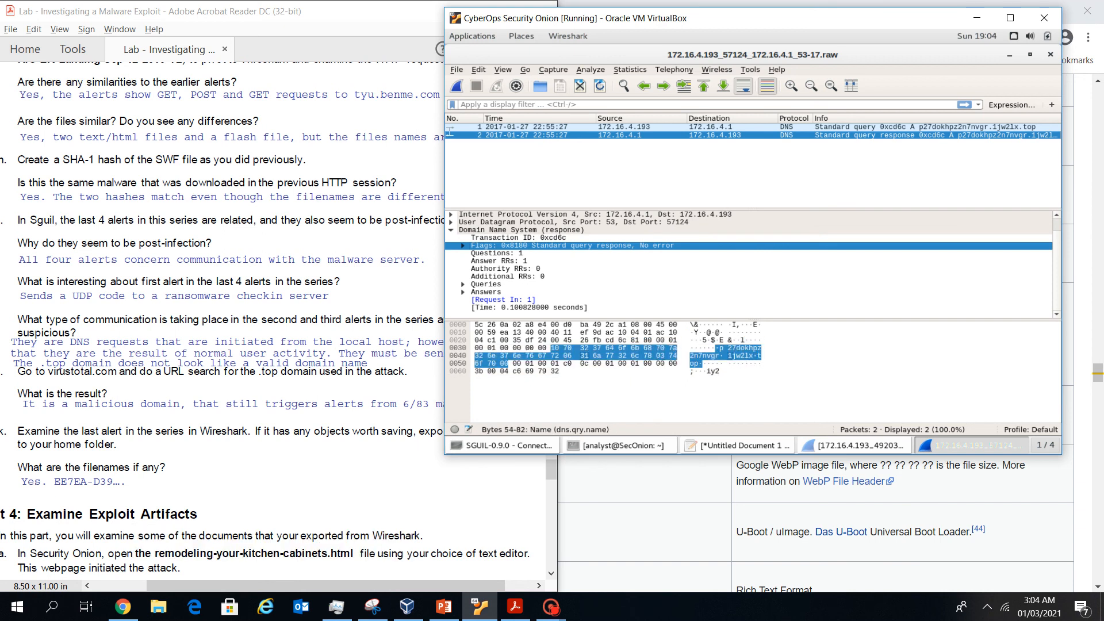
pyautogui.click(729, 355)
pyautogui.click(731, 355)
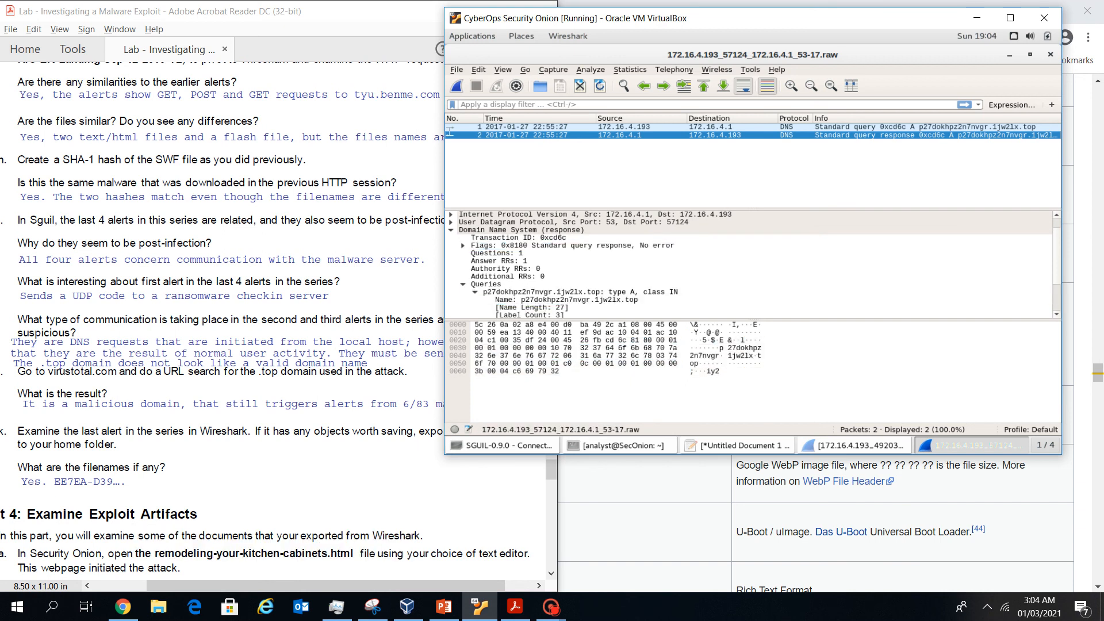
# Select DNS query packet 1, rearrange the VM beside the worksheet, and highlight name p27dokhpz2n7nvgr.1jw2lx.top
pyautogui.click(750, 356)
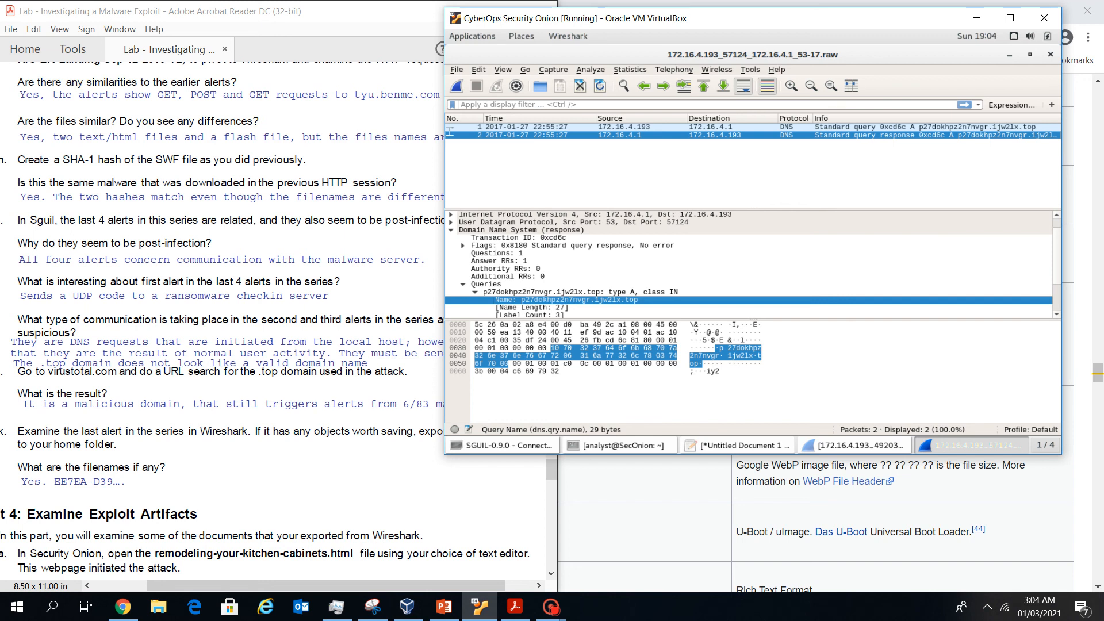
pyautogui.click(752, 126)
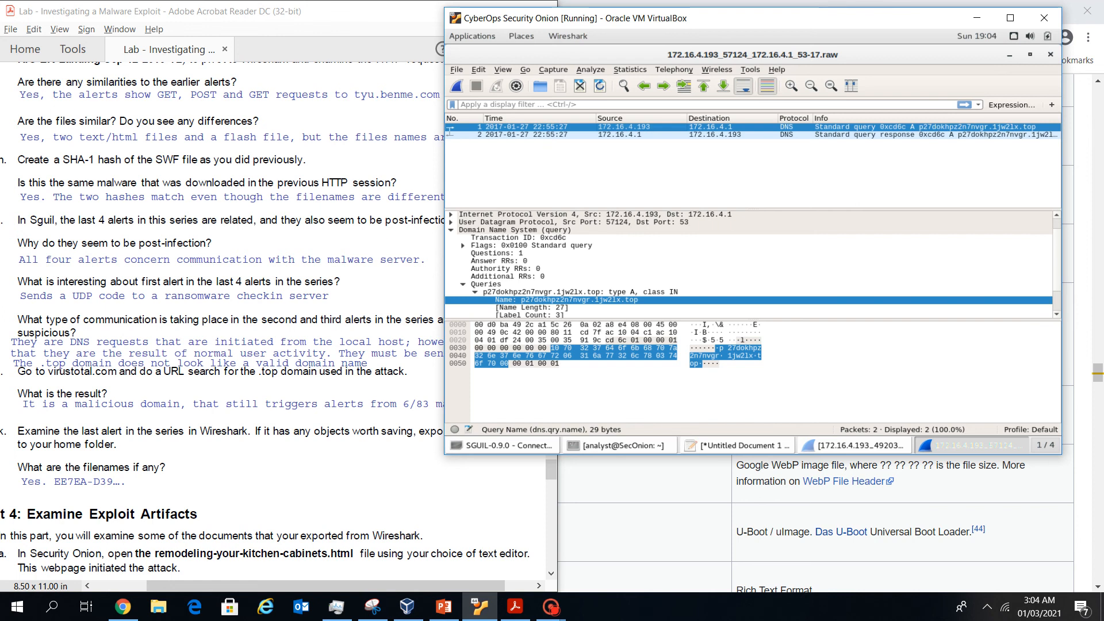
pyautogui.moveTo(805, 18); pyautogui.dragTo(849, 15)
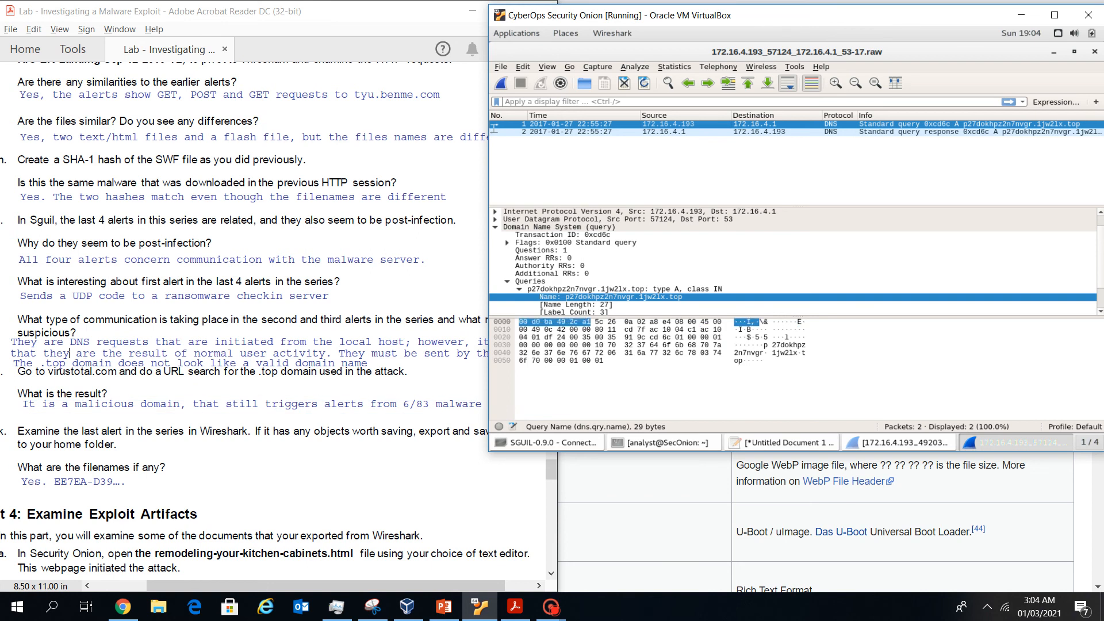
pyautogui.moveTo(796, 4); pyautogui.dragTo(826, 11)
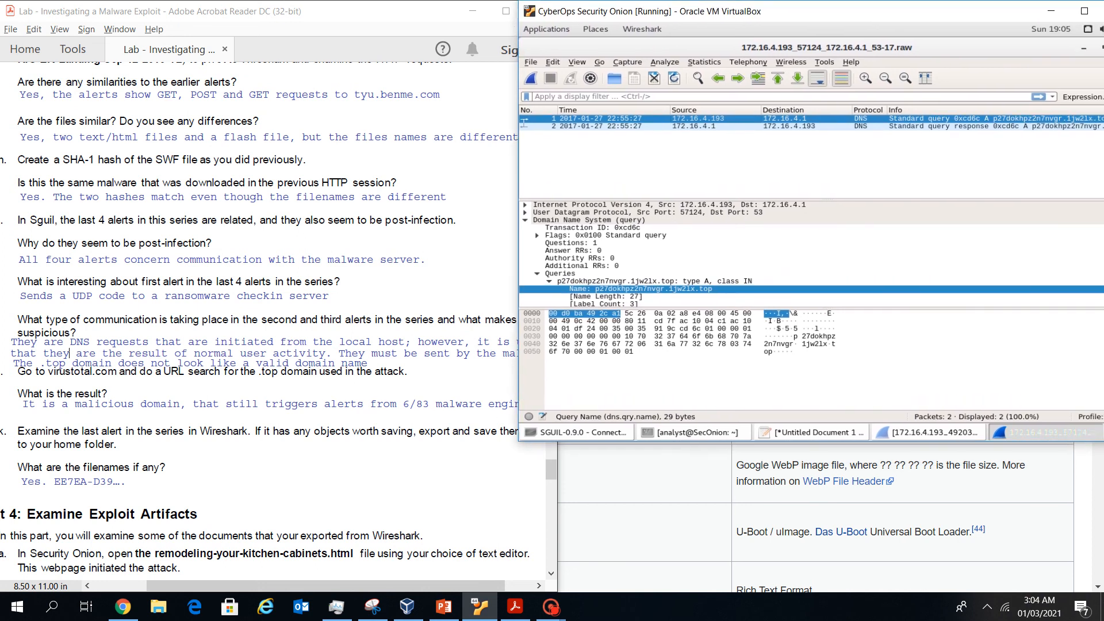
pyautogui.click(69, 353)
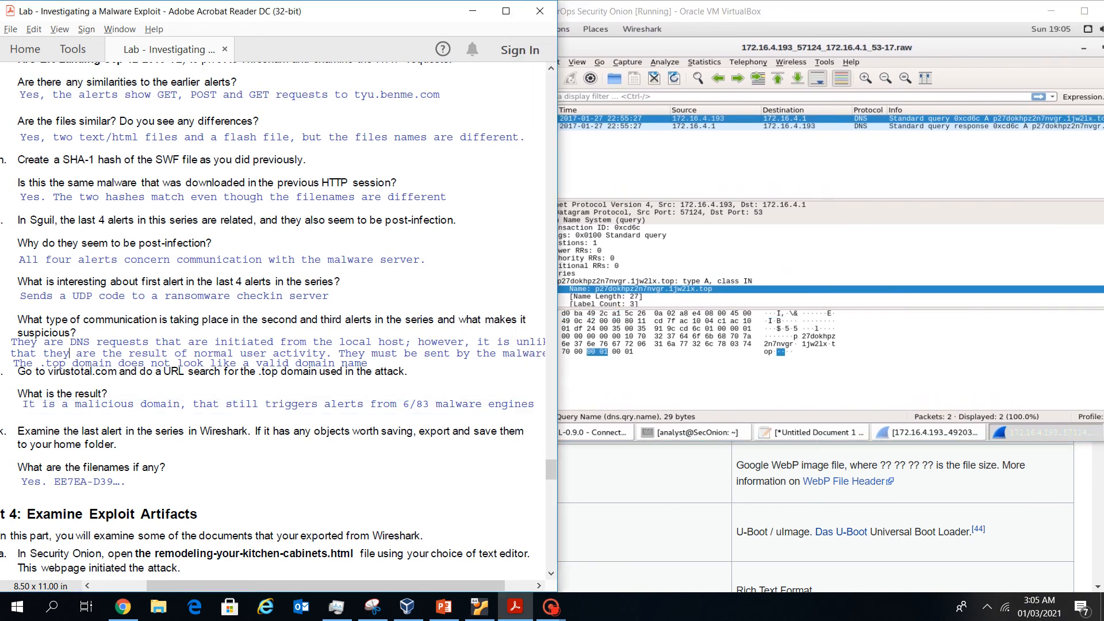
pyautogui.click(650, 377)
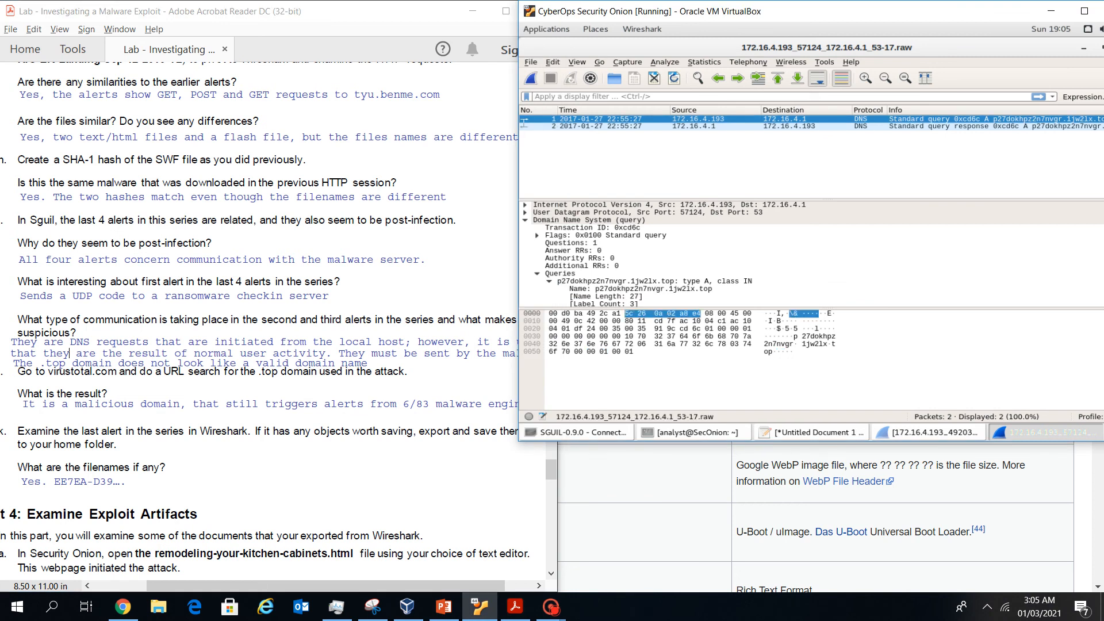
pyautogui.click(654, 289)
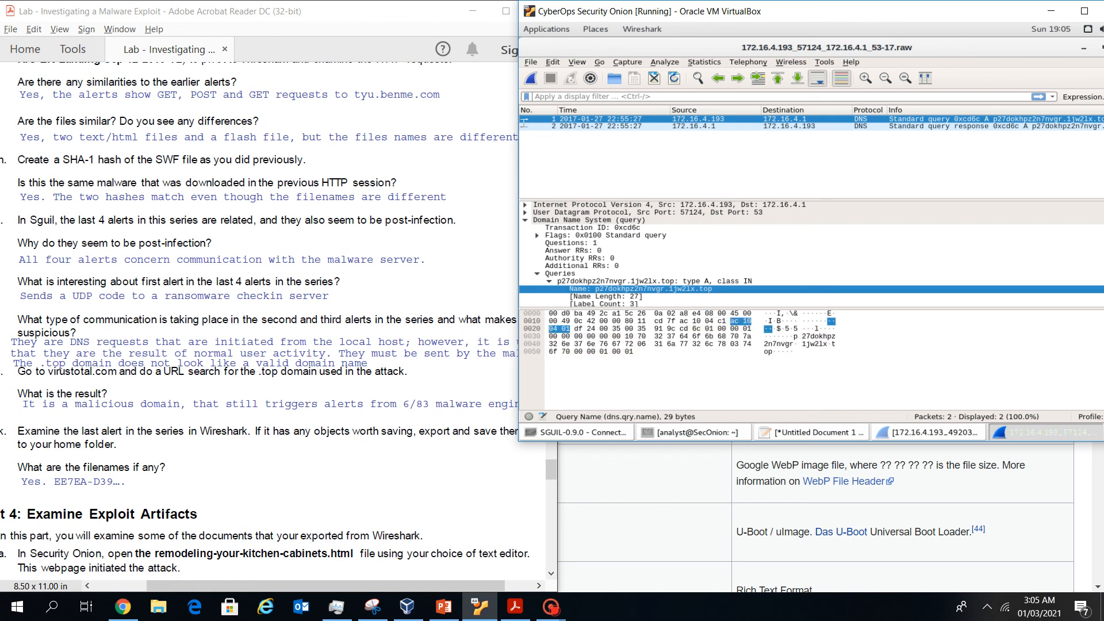
pyautogui.scroll(-1, 265, 321)
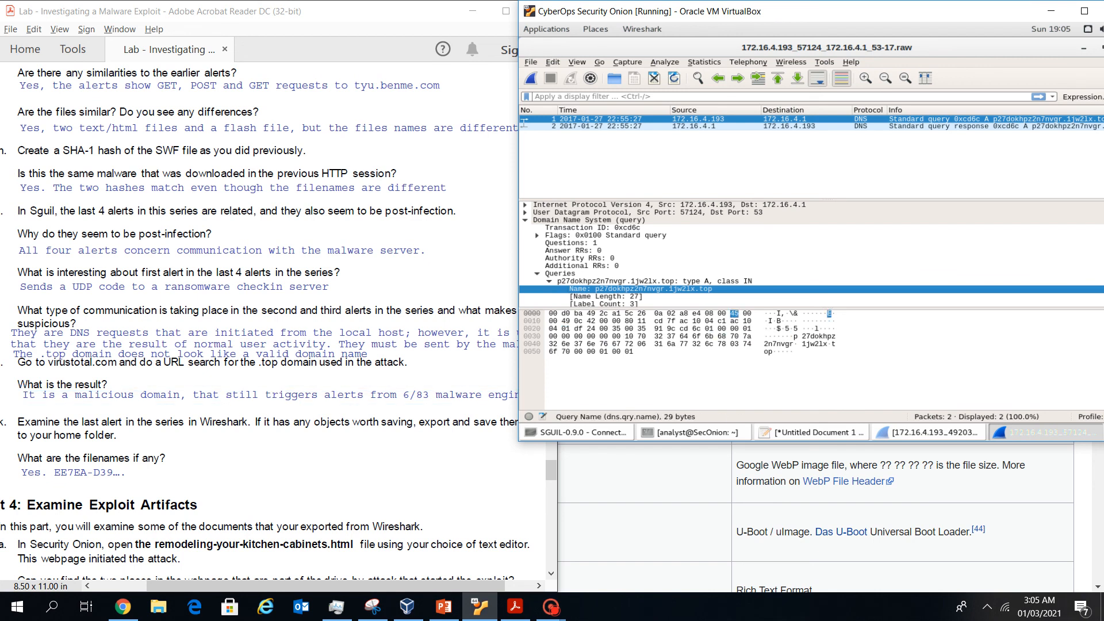
# Copy the Name value p27dokhpz2n7nvgr.1jw2lx.top and start Chromium from the Internet applications menu
pyautogui.rightClick(690, 289)
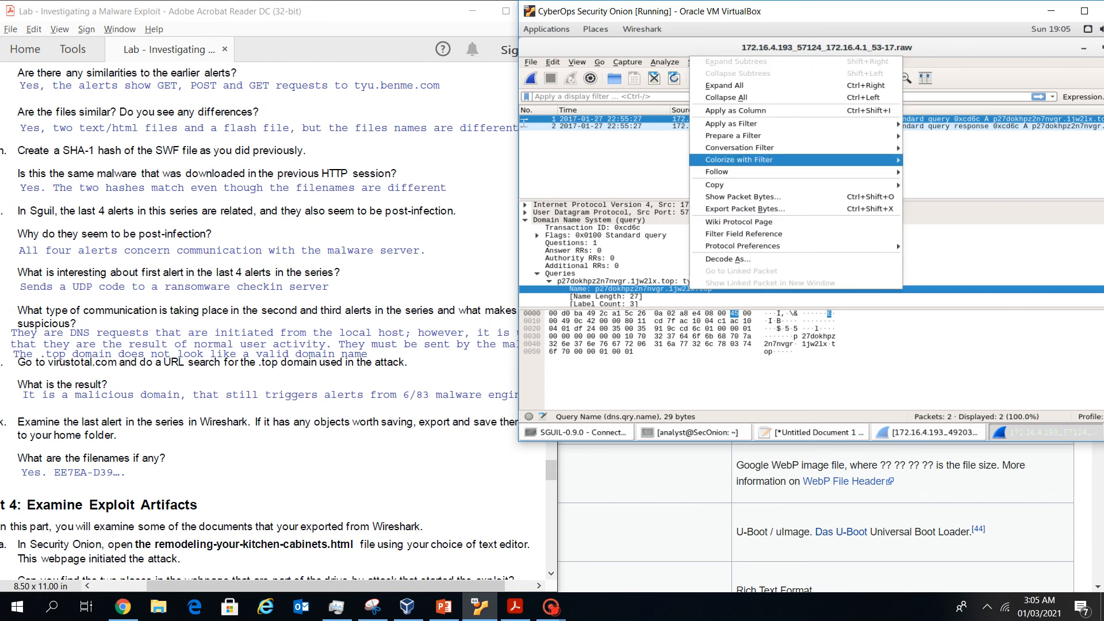
pyautogui.moveTo(741, 185)
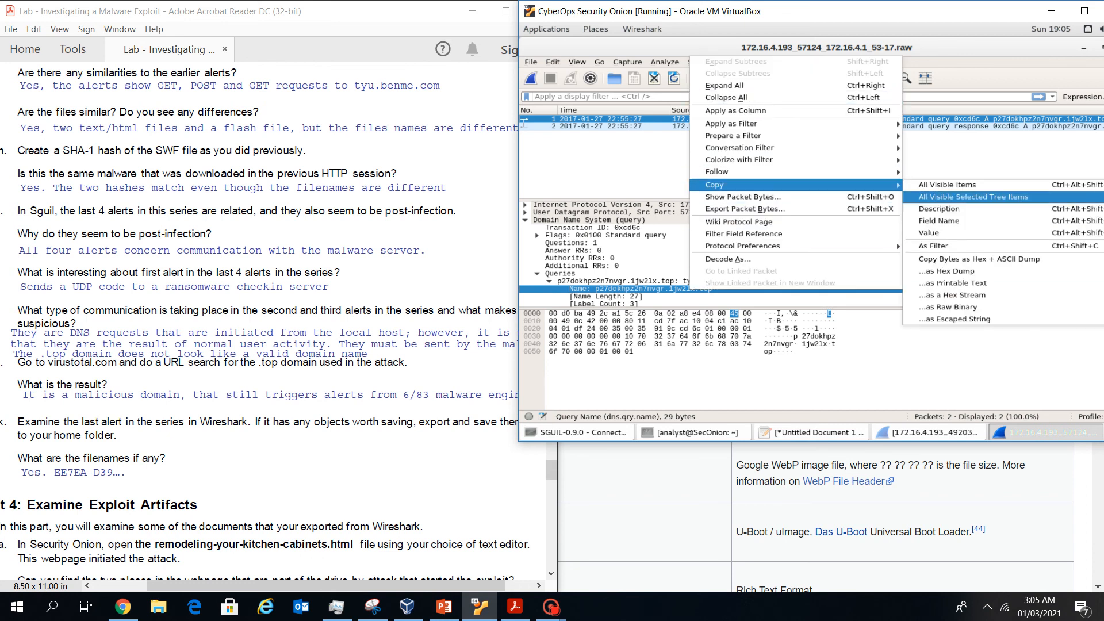
pyautogui.click(929, 233)
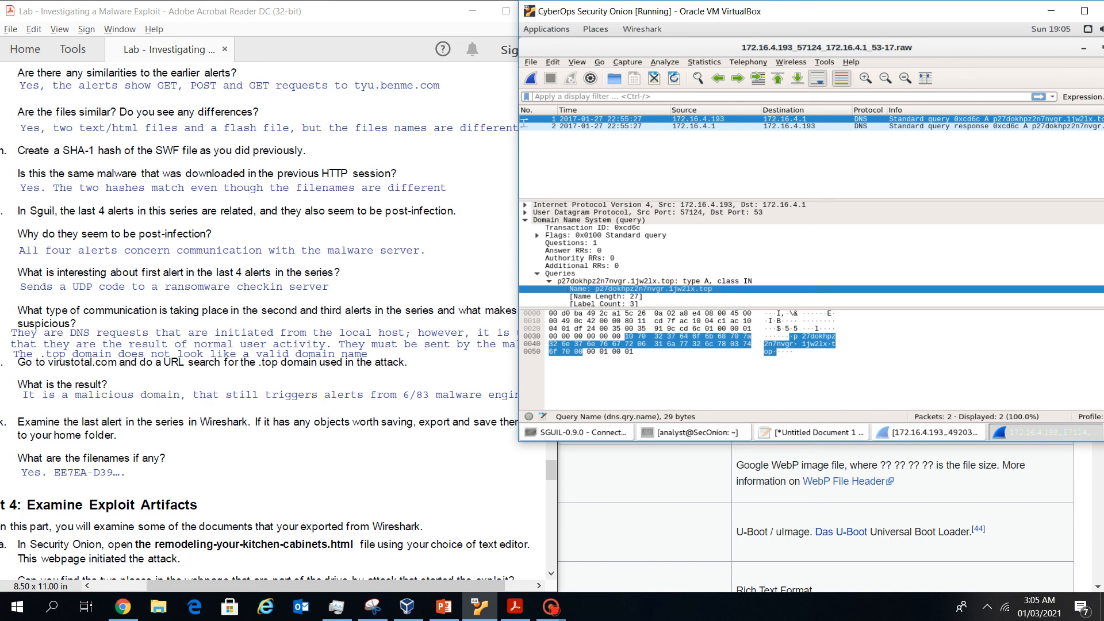
pyautogui.click(547, 29)
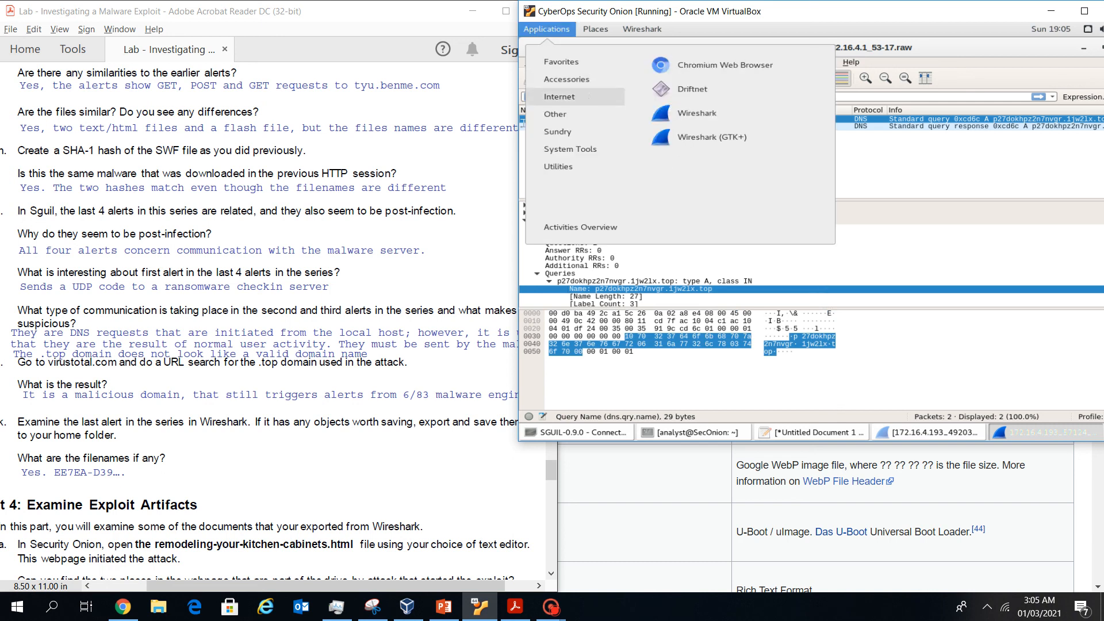
pyautogui.click(725, 65)
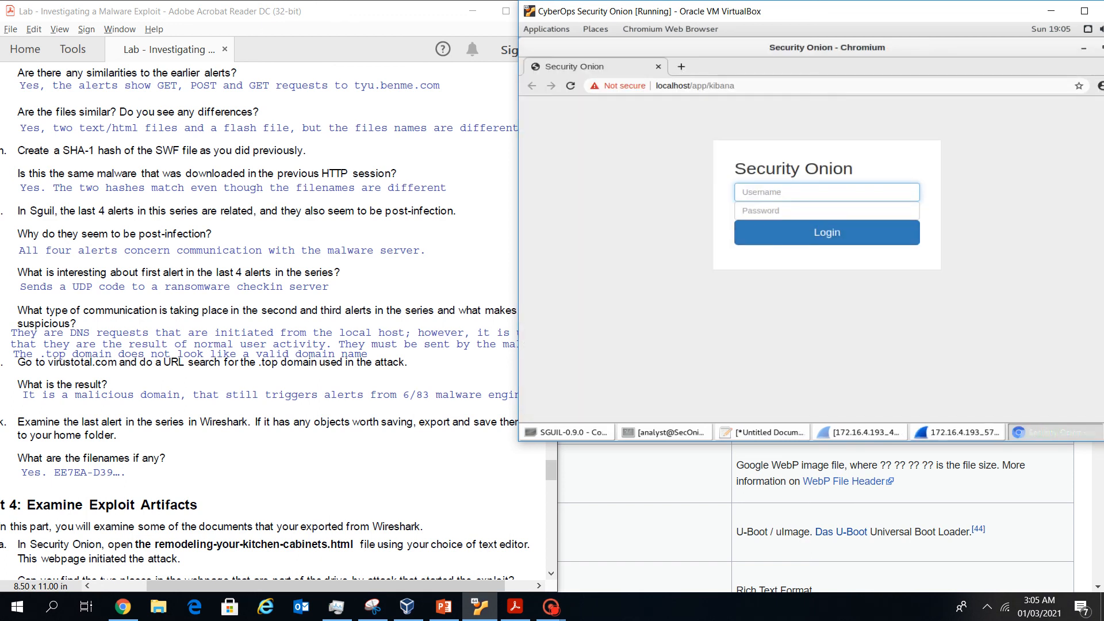
# Go to VirusTotal and submit p27dokhpz2n7nvgr.1jw2lx.top as a URL search
pyautogui.hotkey('ctrl', 'l')
pyautogui.write('v')
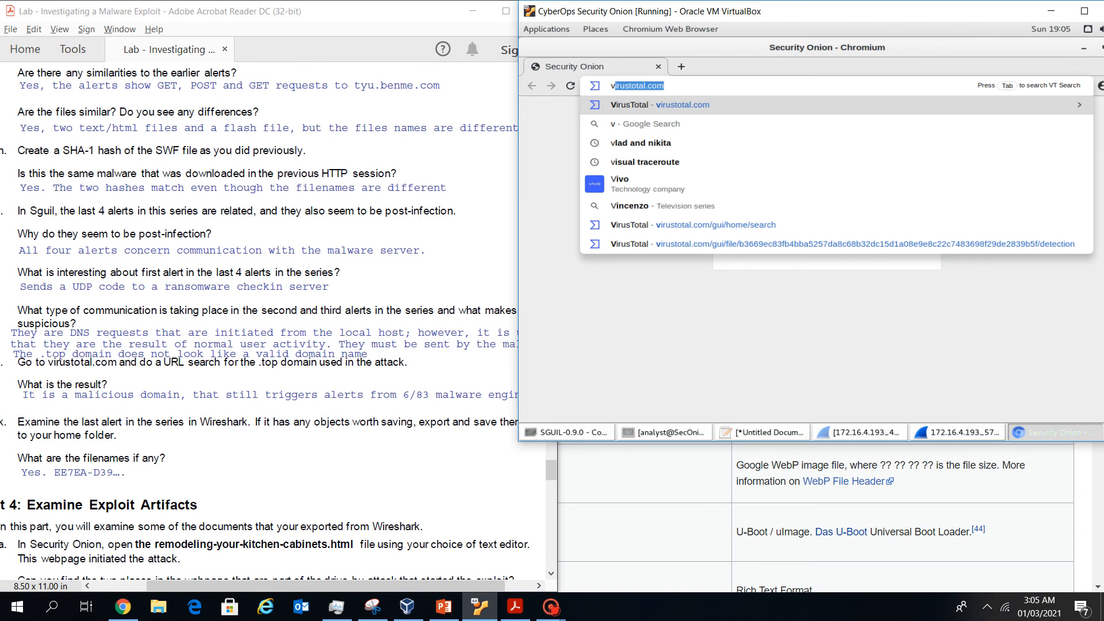
pyautogui.press('Return')
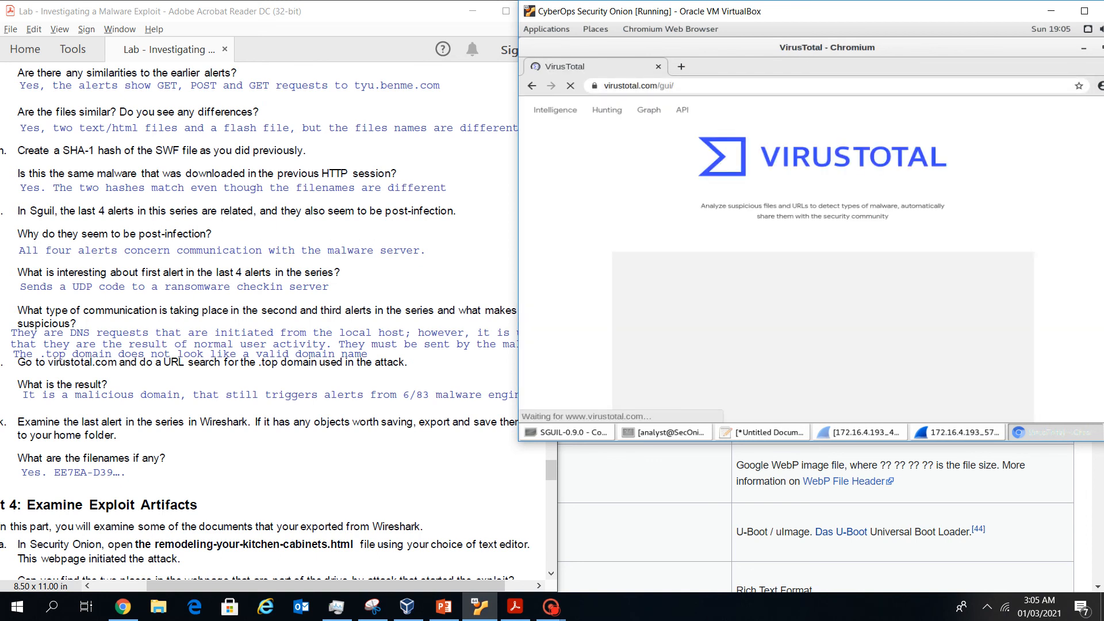
pyautogui.scroll(-3, 822, 263)
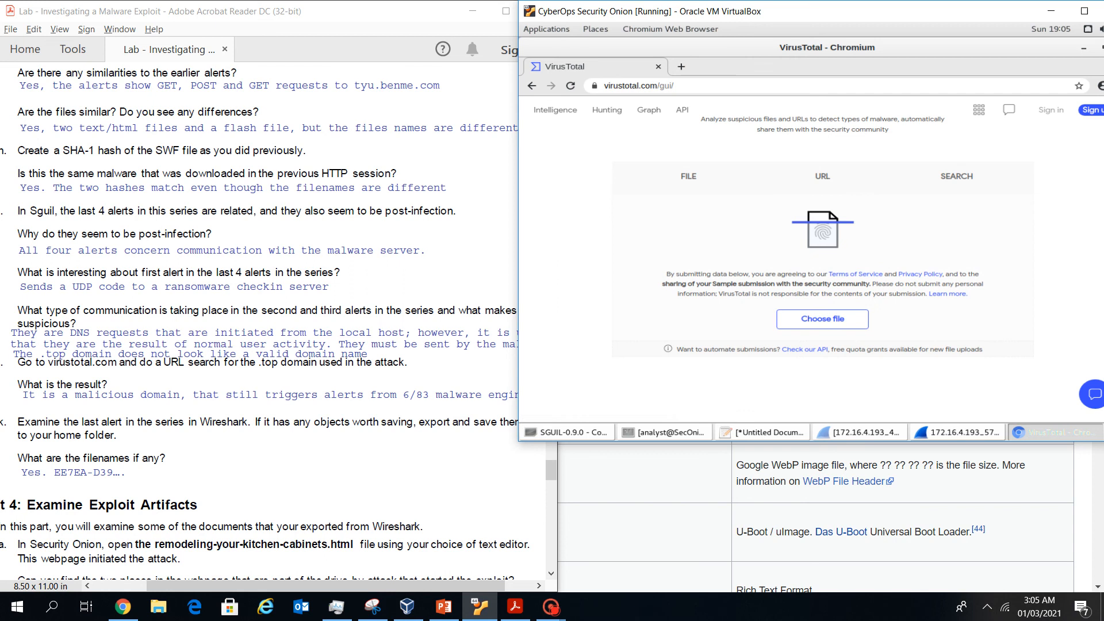
pyautogui.click(822, 176)
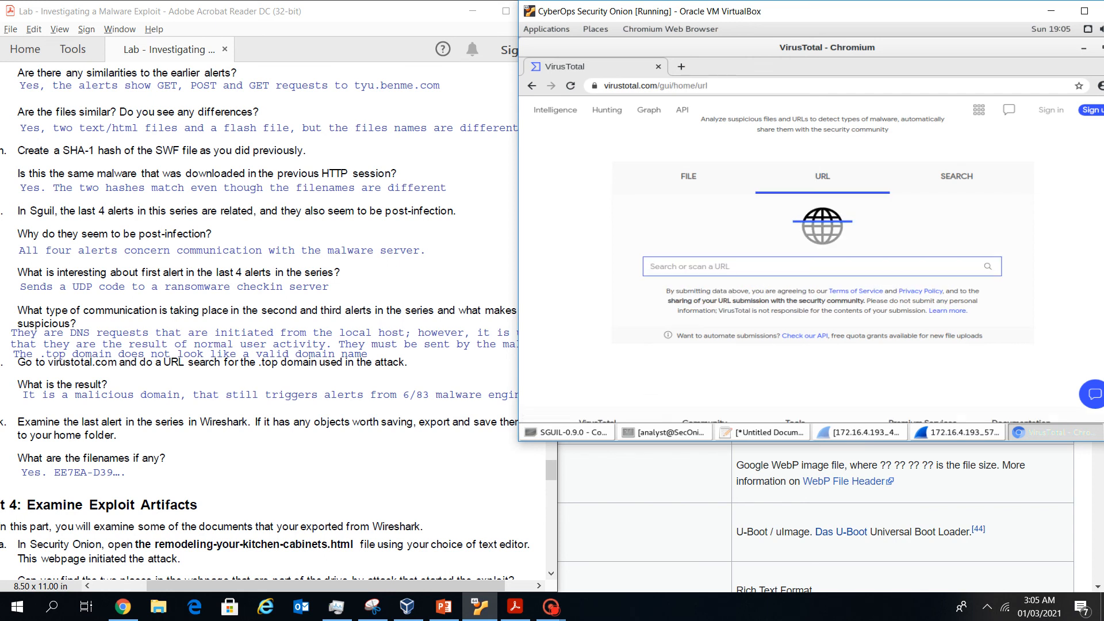
pyautogui.hotkey('ctrl', 'v')
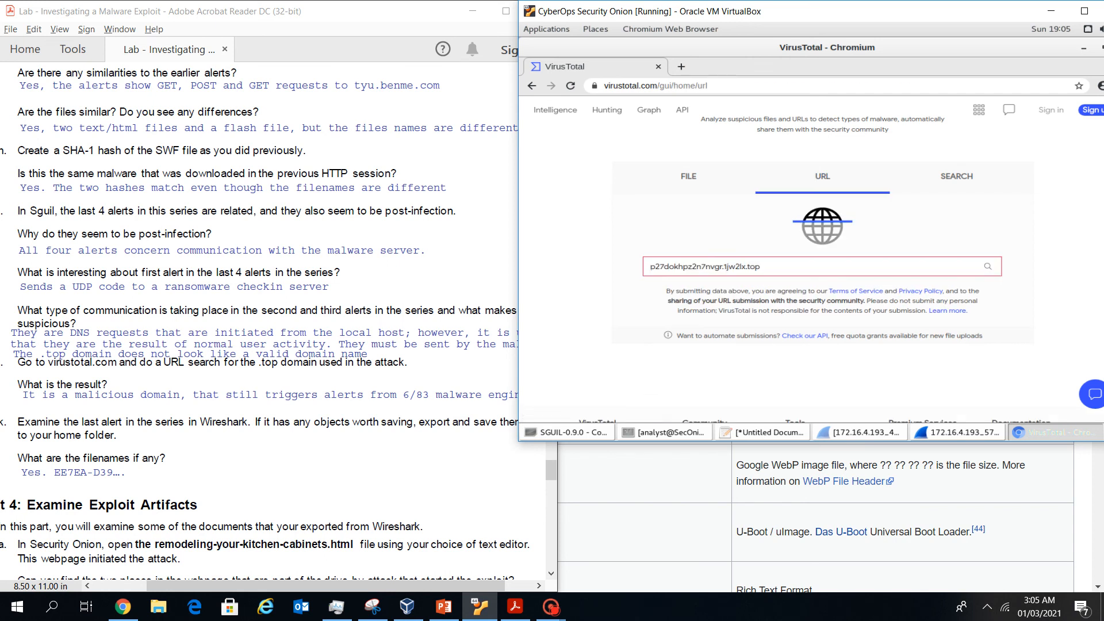
pyautogui.press('Return')
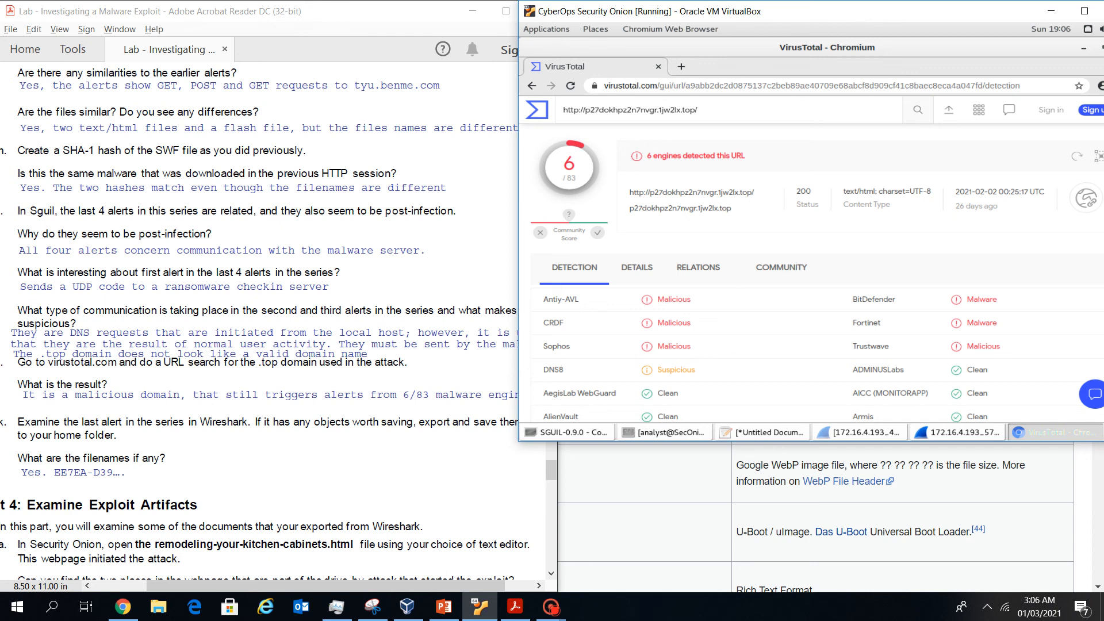
# Review the 6-of-83 malicious detections against the lab worksheet, then hide the browser
pyautogui.scroll(-2, 816, 273)
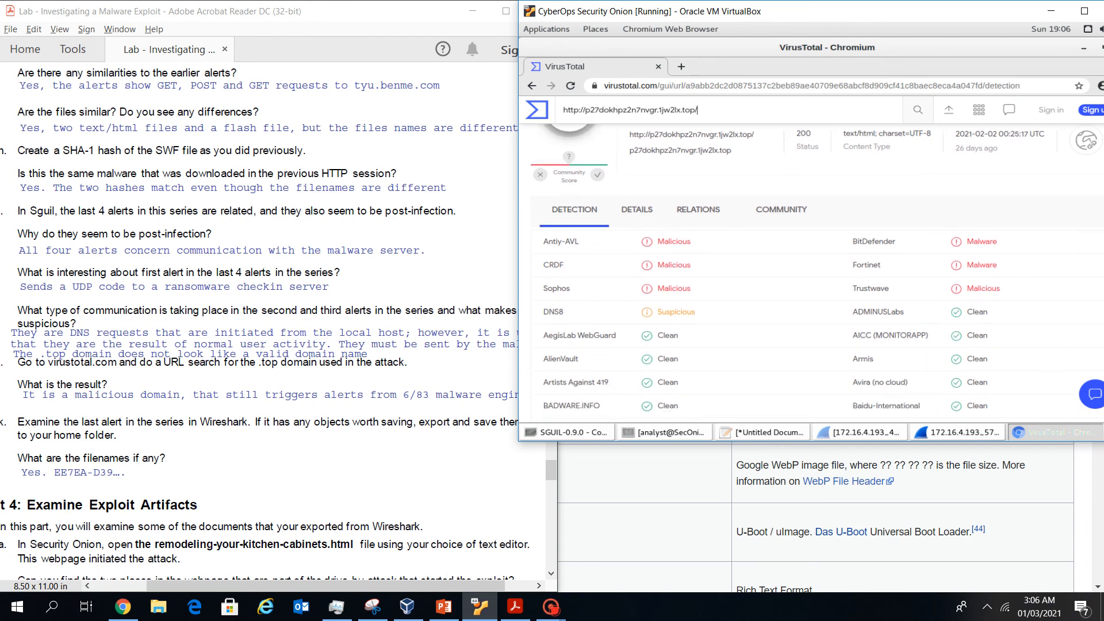
pyautogui.scroll(2, 817, 268)
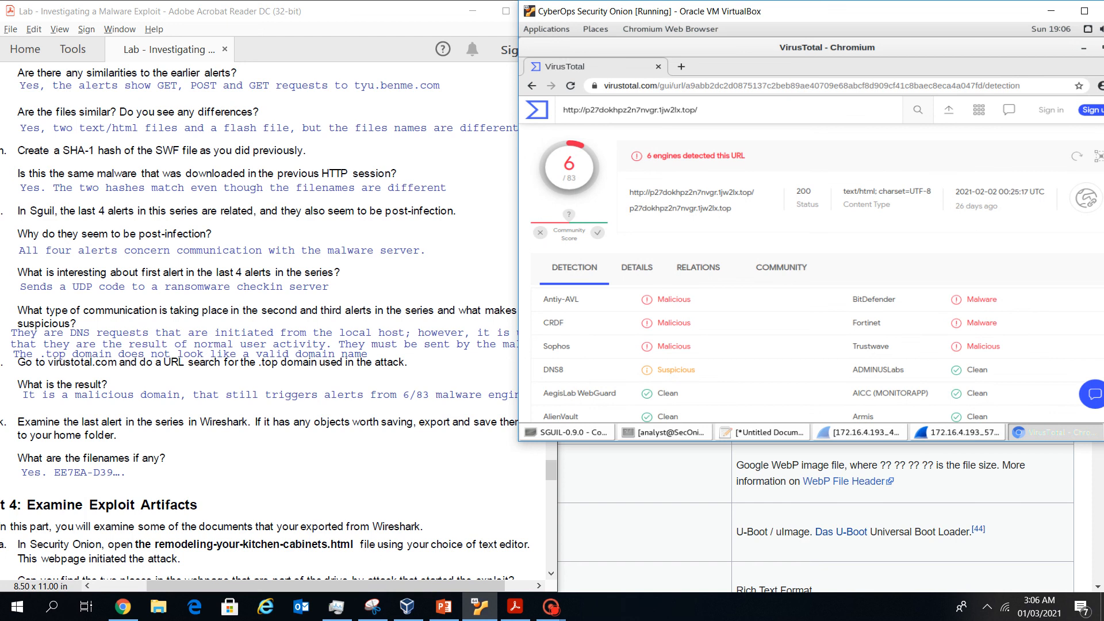
pyautogui.scroll(-3, 817, 272)
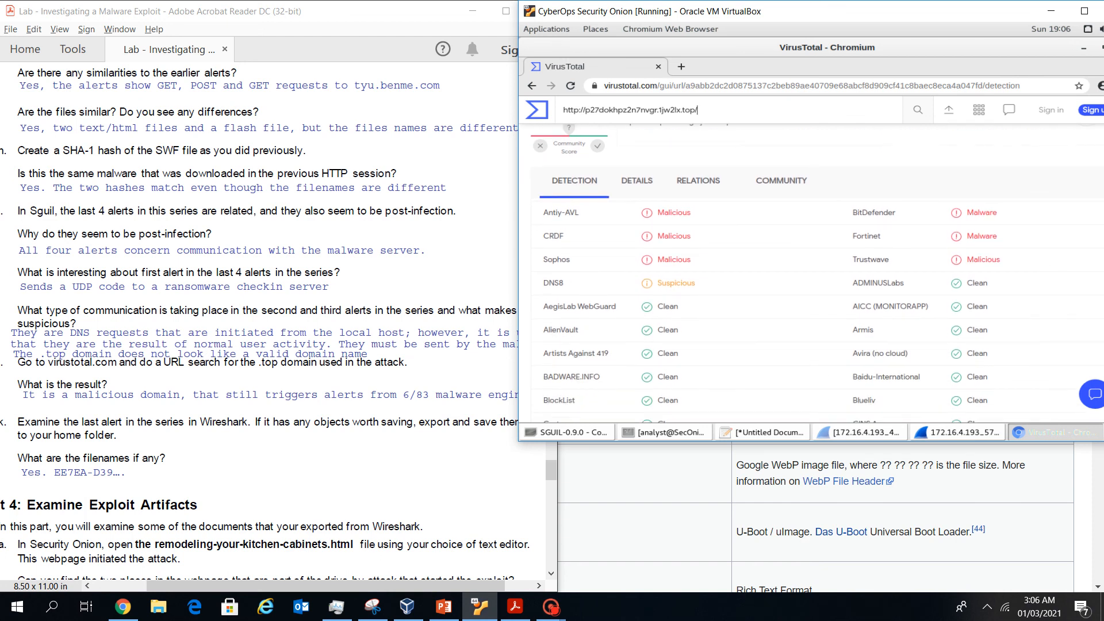
pyautogui.scroll(-1, 817, 272)
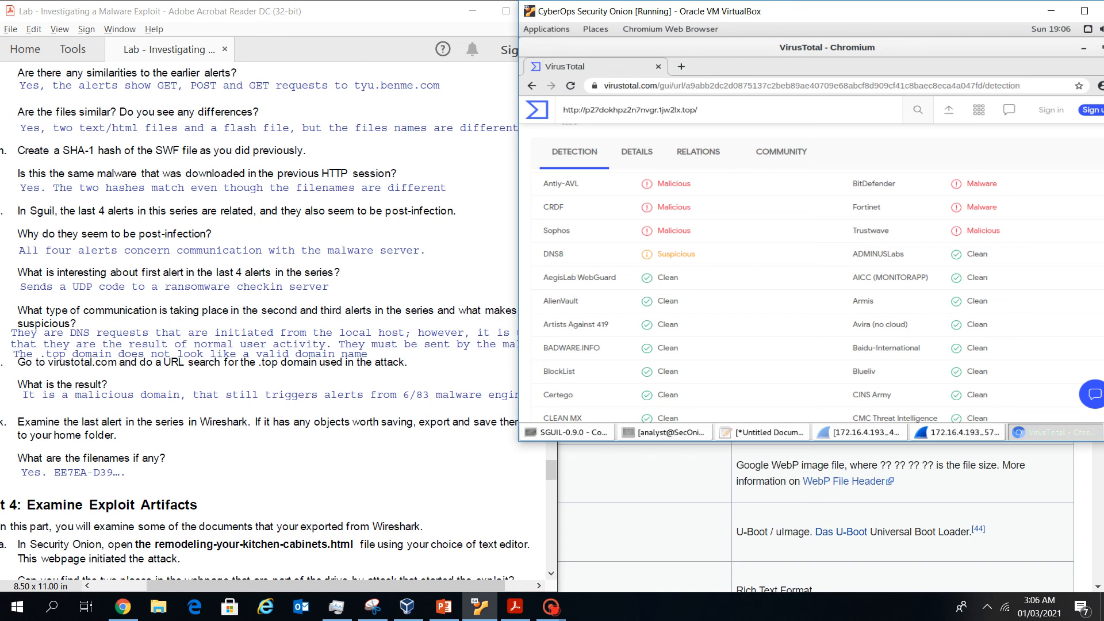
pyautogui.click(345, 488)
pyautogui.moveTo(333, 585); pyautogui.dragTo(308, 586)
pyautogui.scroll(-1, 272, 322)
pyautogui.click(1084, 48)
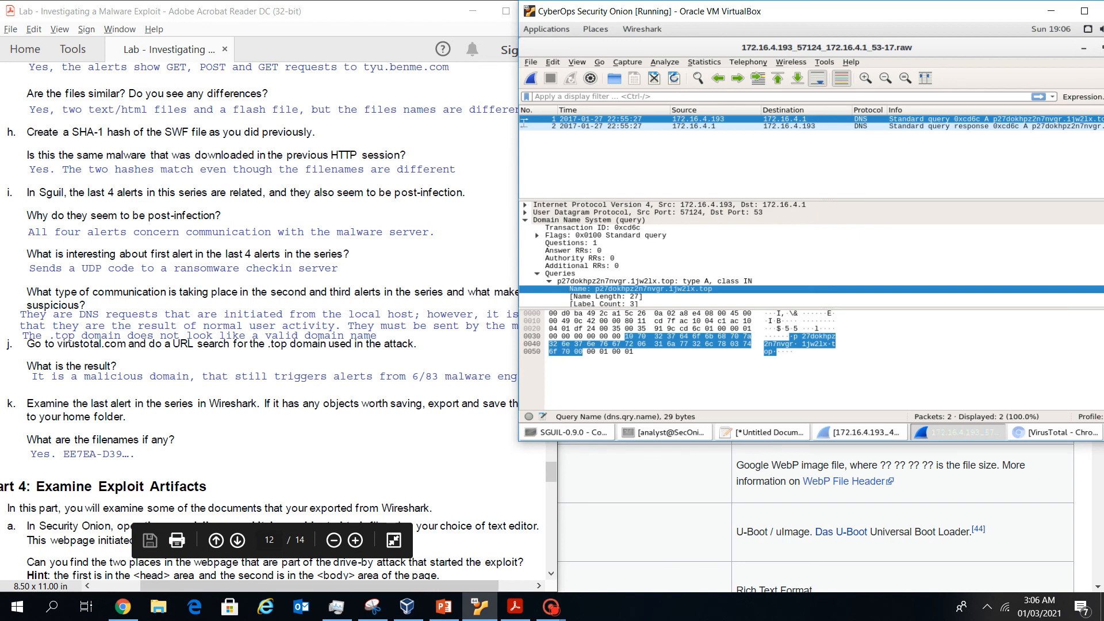
# Close the DNS capture, acknowledge the raw-file notice, and pivot alert 5.78 into Wireshark
pyautogui.moveTo(897, 11); pyautogui.dragTo(811, 29)
pyautogui.click(1038, 65)
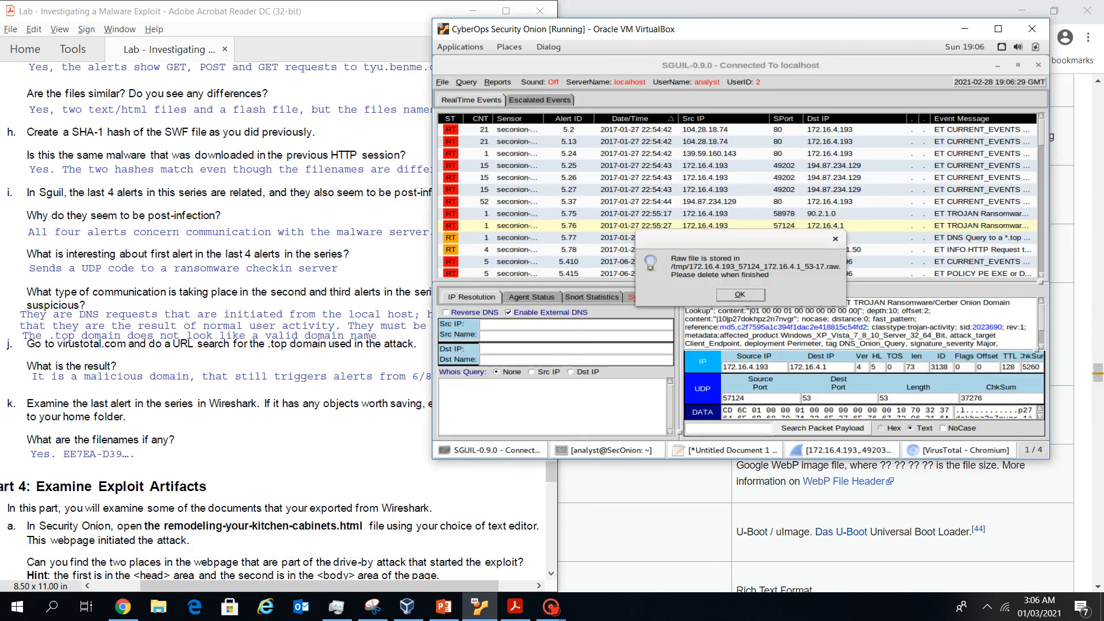
pyautogui.click(740, 294)
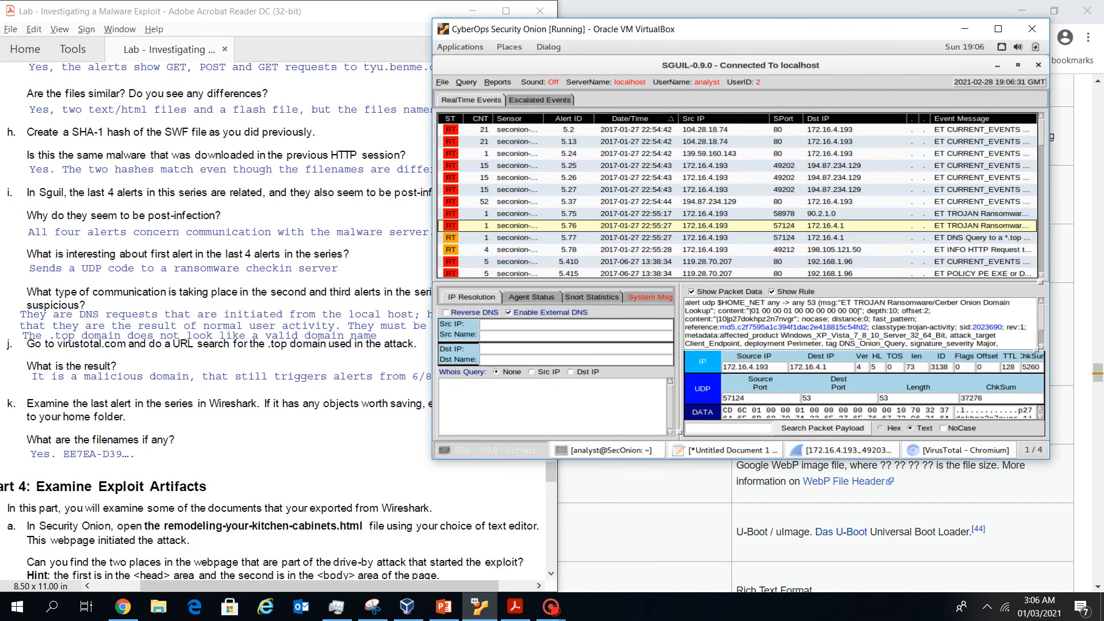
pyautogui.moveTo(747, 28); pyautogui.dragTo(854, 33)
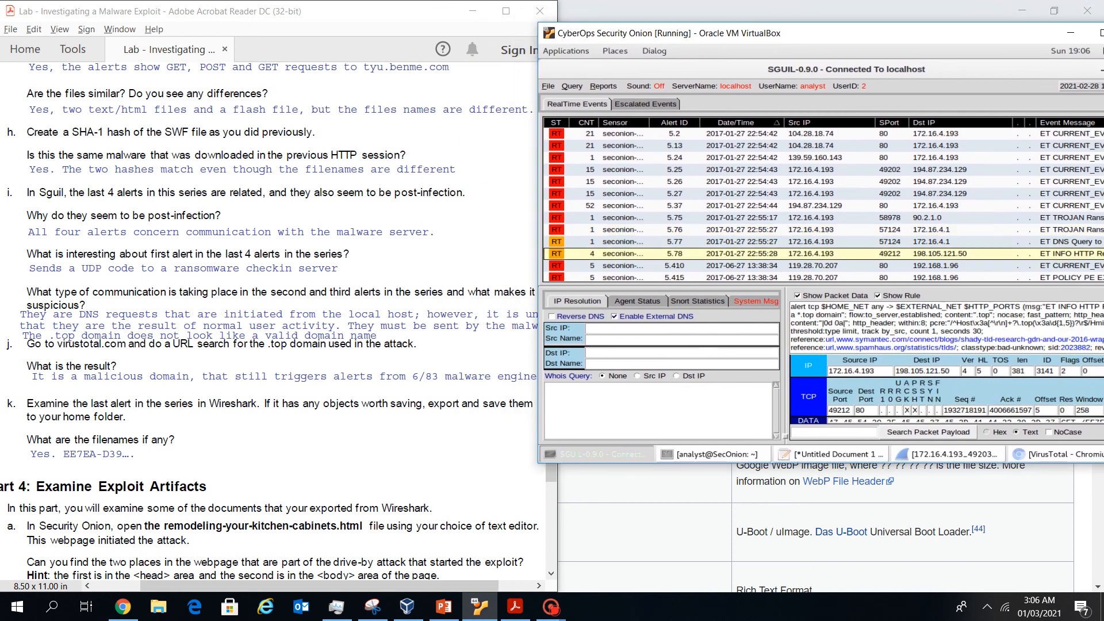
pyautogui.rightClick(653, 257)
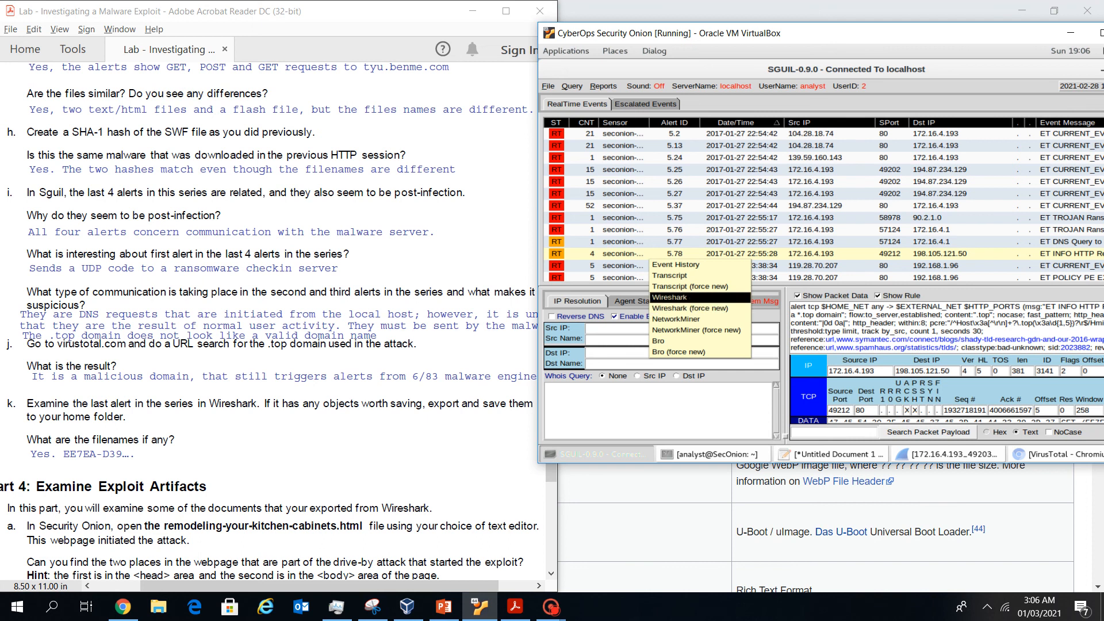
pyautogui.click(670, 297)
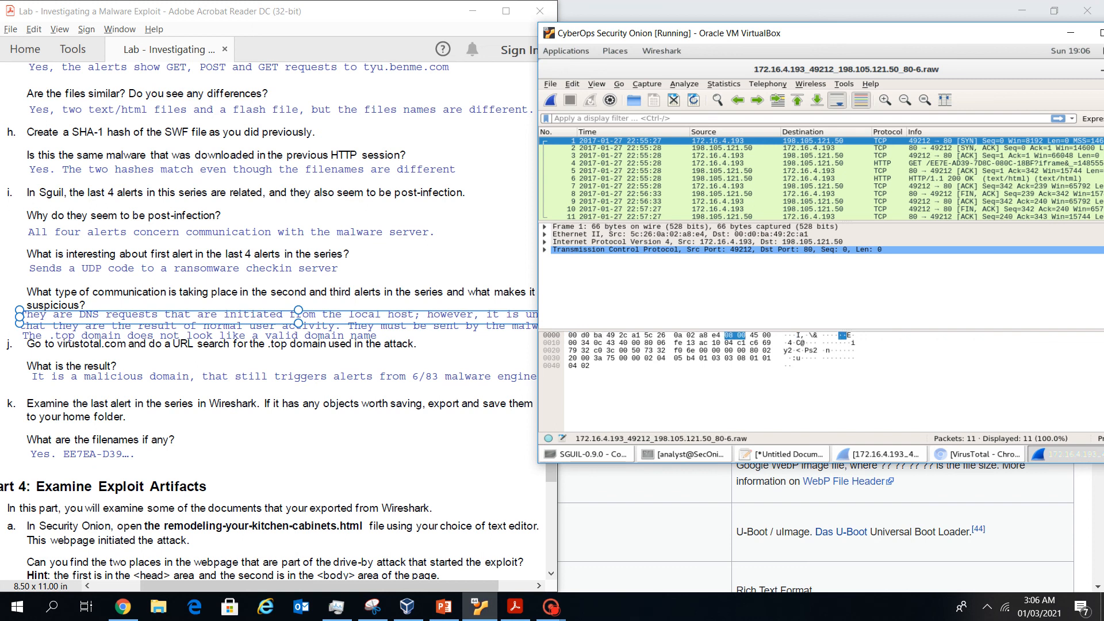
pyautogui.moveTo(851, 32)
pyautogui.mouseDown()
pyautogui.moveTo(896, 23)
pyautogui.moveTo(872, 36)
pyautogui.mouseUp()
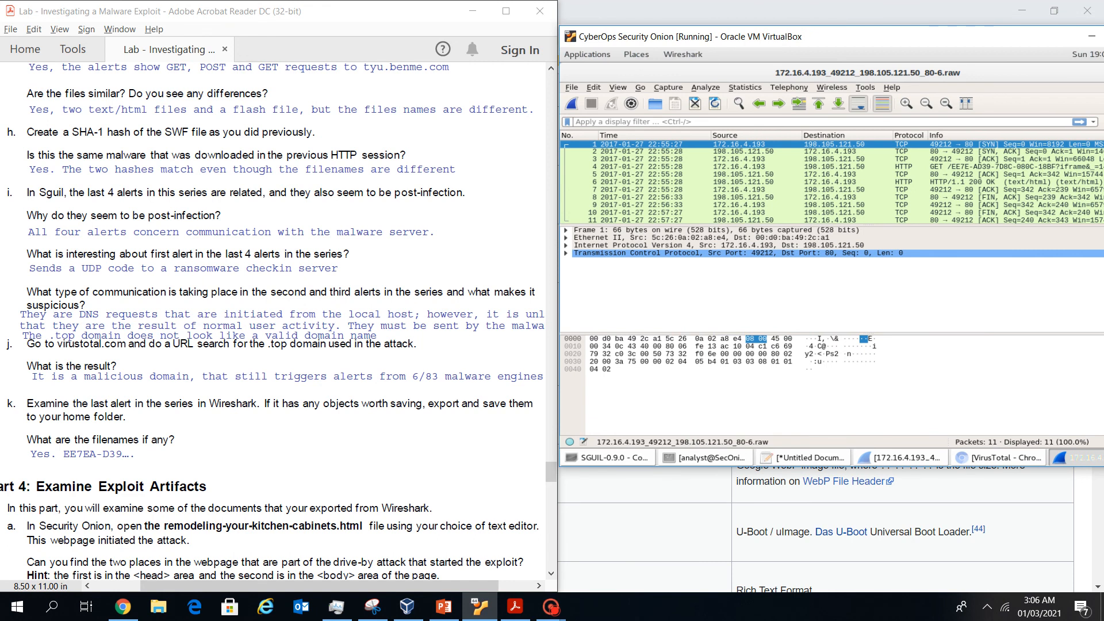
# List the HTTP objects, select packet 6's object, and back out of saving it
pyautogui.click(571, 87)
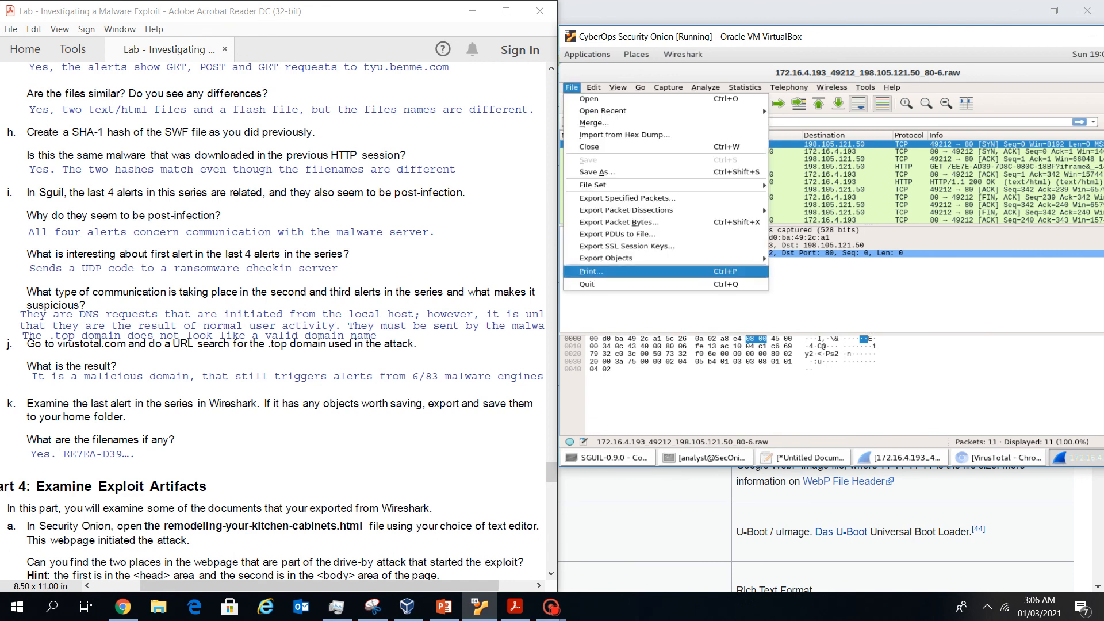
pyautogui.moveTo(606, 259)
pyautogui.click(797, 270)
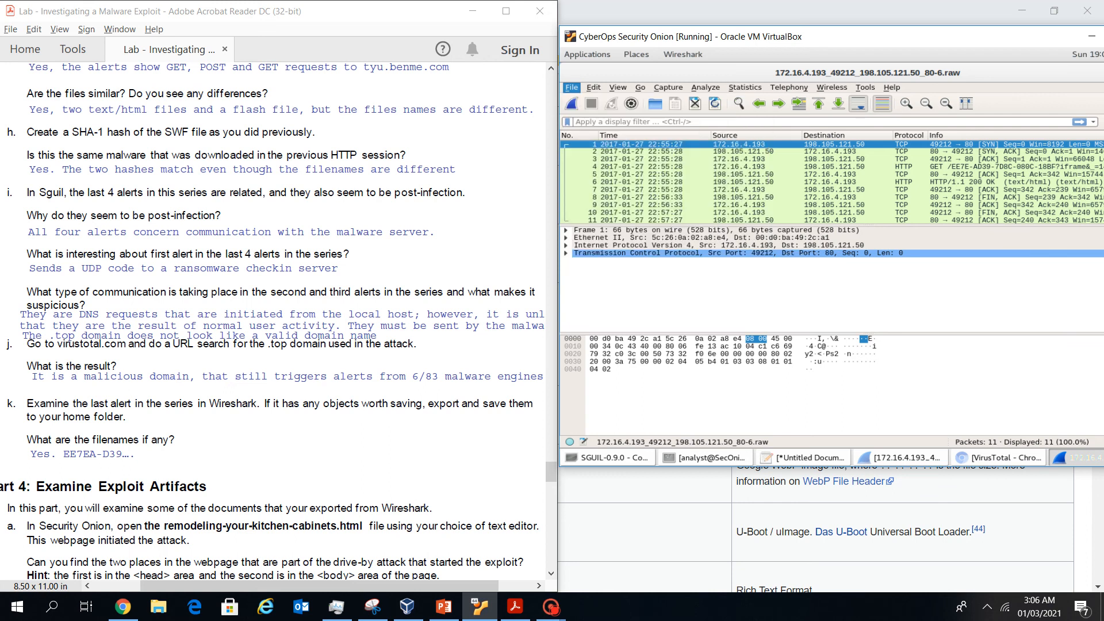
pyautogui.click(742, 111)
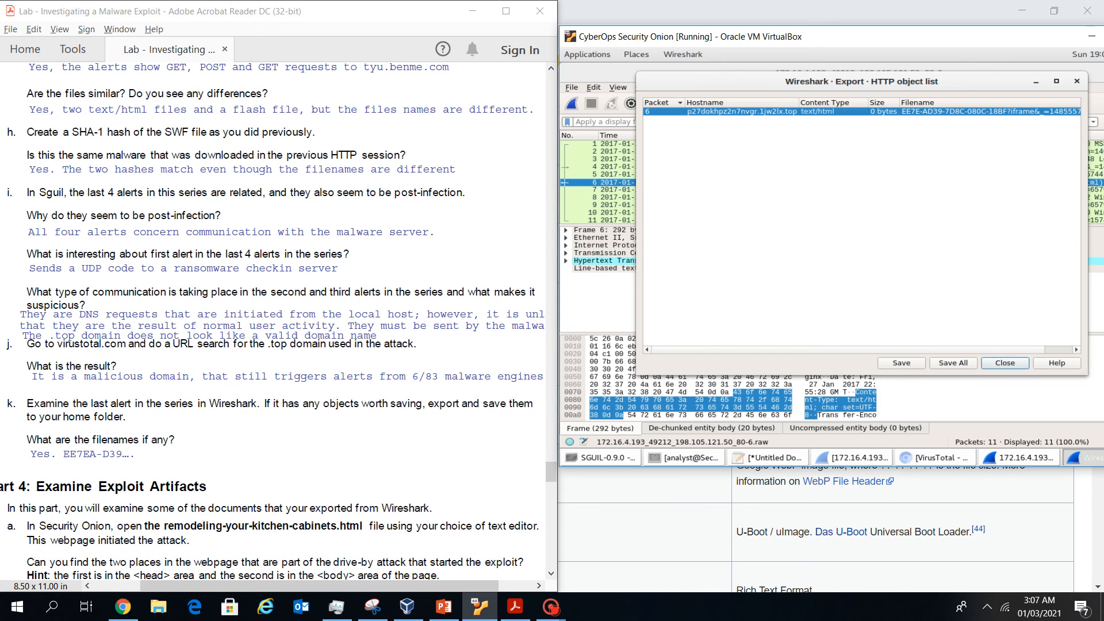
pyautogui.click(901, 362)
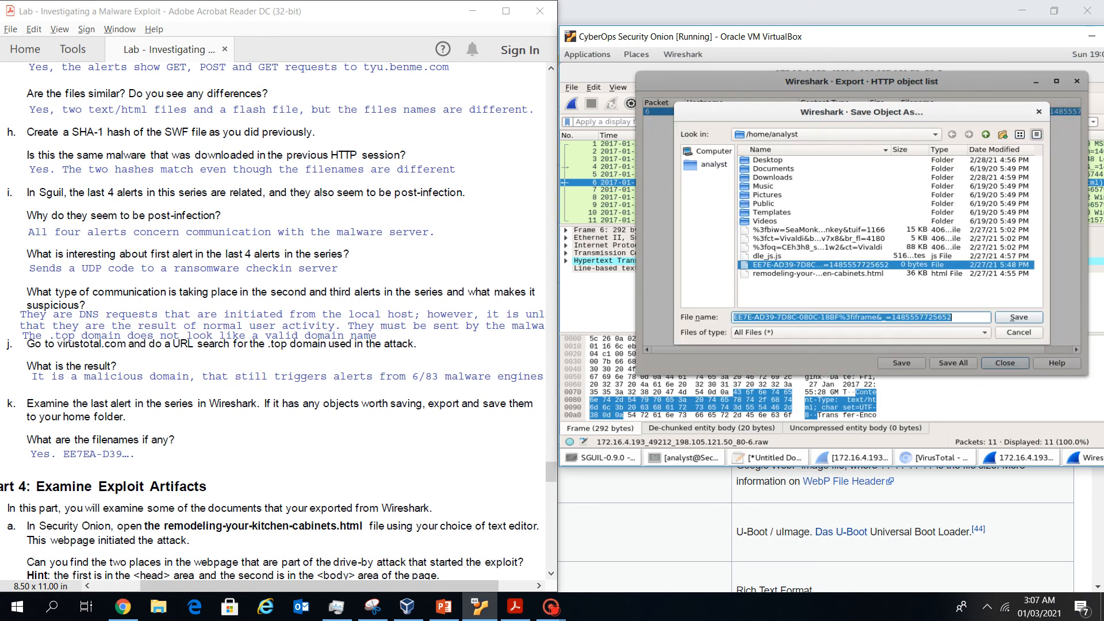
pyautogui.click(1019, 332)
pyautogui.click(1005, 363)
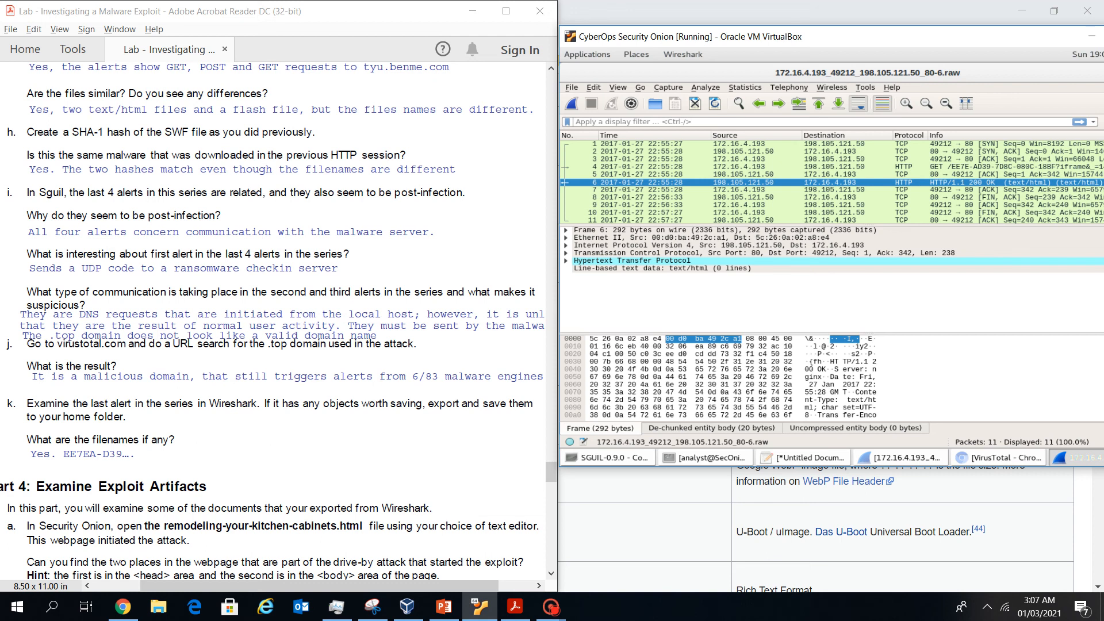
# Reopen the HTTP object list and select the text/html row to read its full filename
pyautogui.click(571, 87)
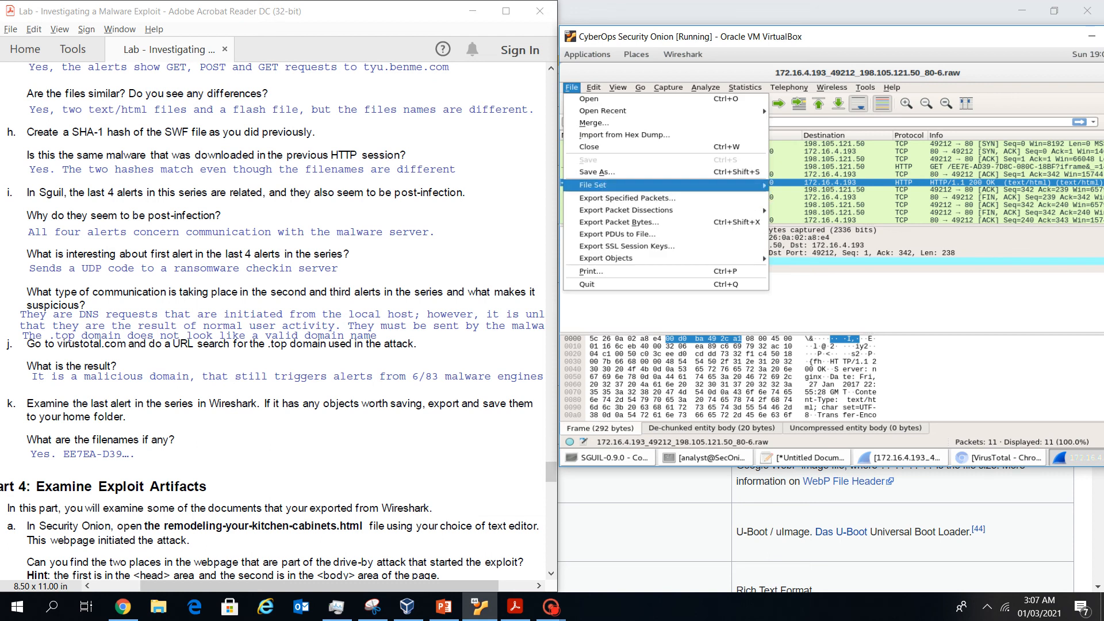
pyautogui.moveTo(606, 259)
pyautogui.click(797, 271)
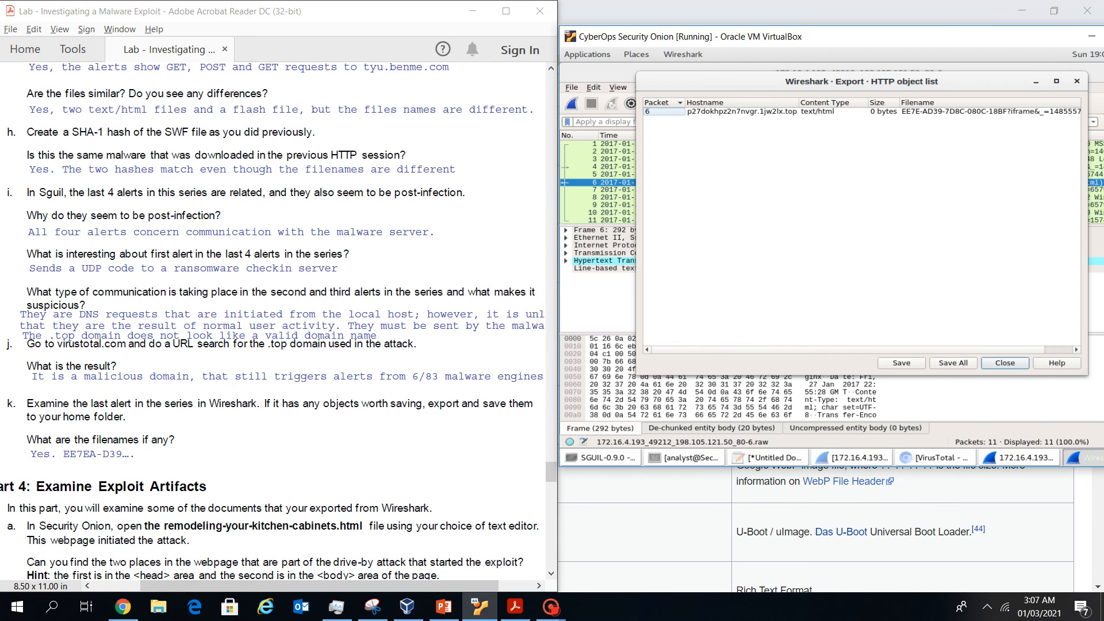
pyautogui.click(954, 111)
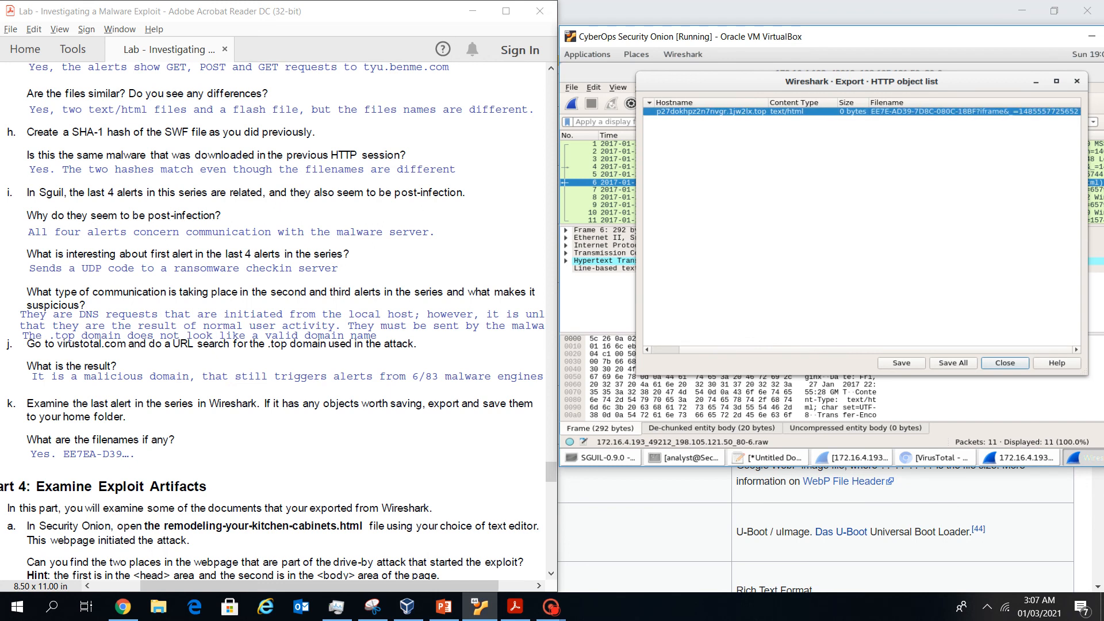
# Close Wireshark's HTTP object list and scroll the lab PDF to Part 4 on page 12
pyautogui.click(1077, 81)
pyautogui.scroll(-1, 276, 321)
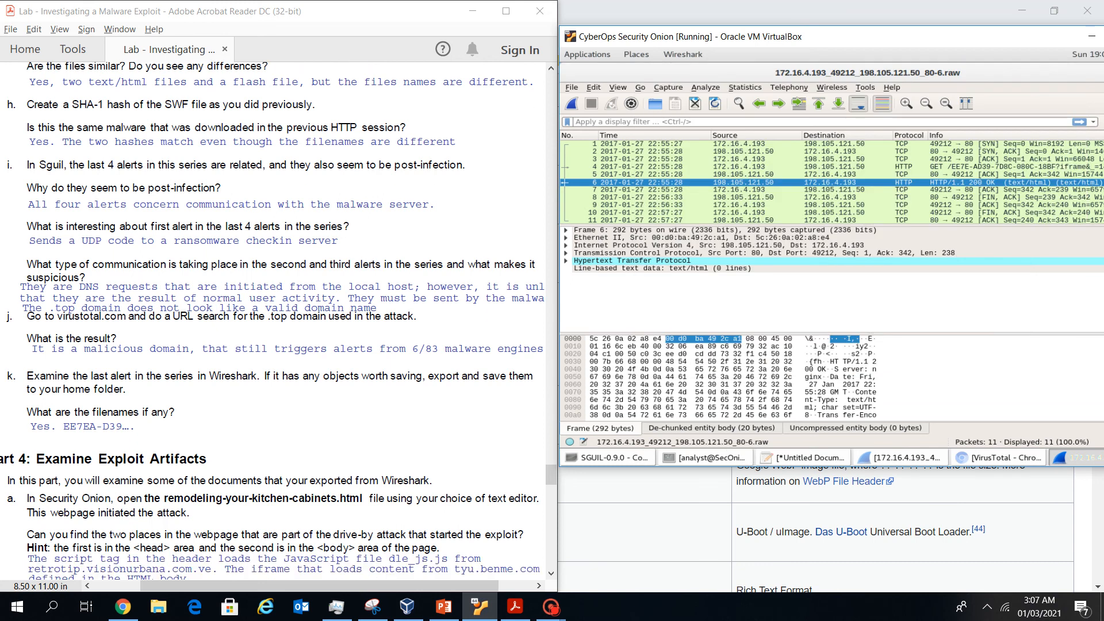
pyautogui.moveTo(287, 586); pyautogui.dragTo(236, 586)
pyautogui.scroll(-1, 253, 460)
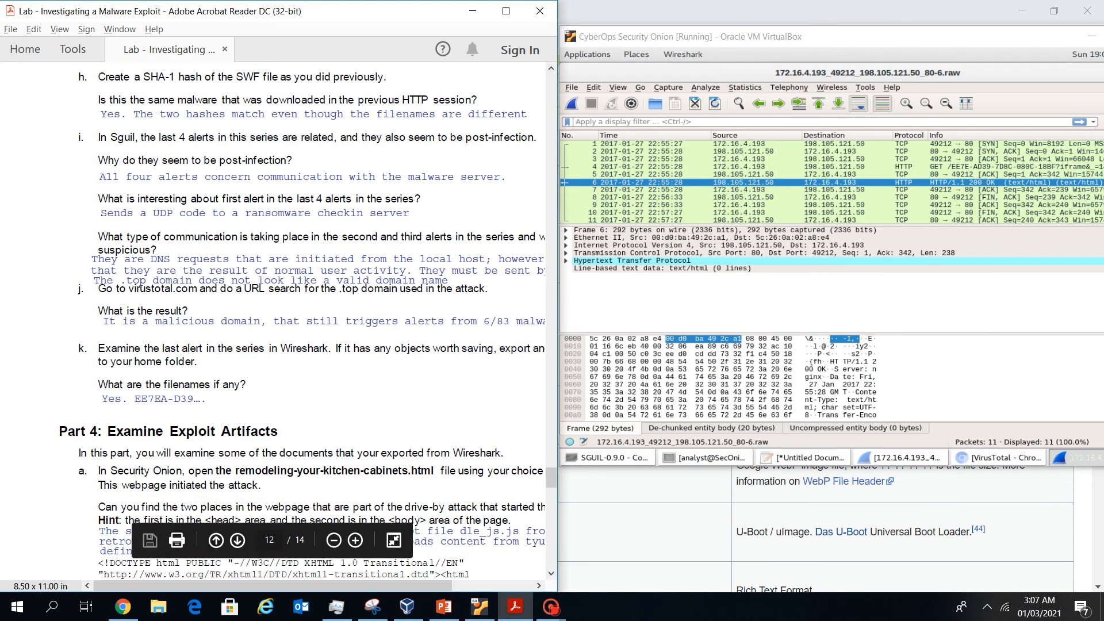
pyautogui.scroll(-10, 305, 322)
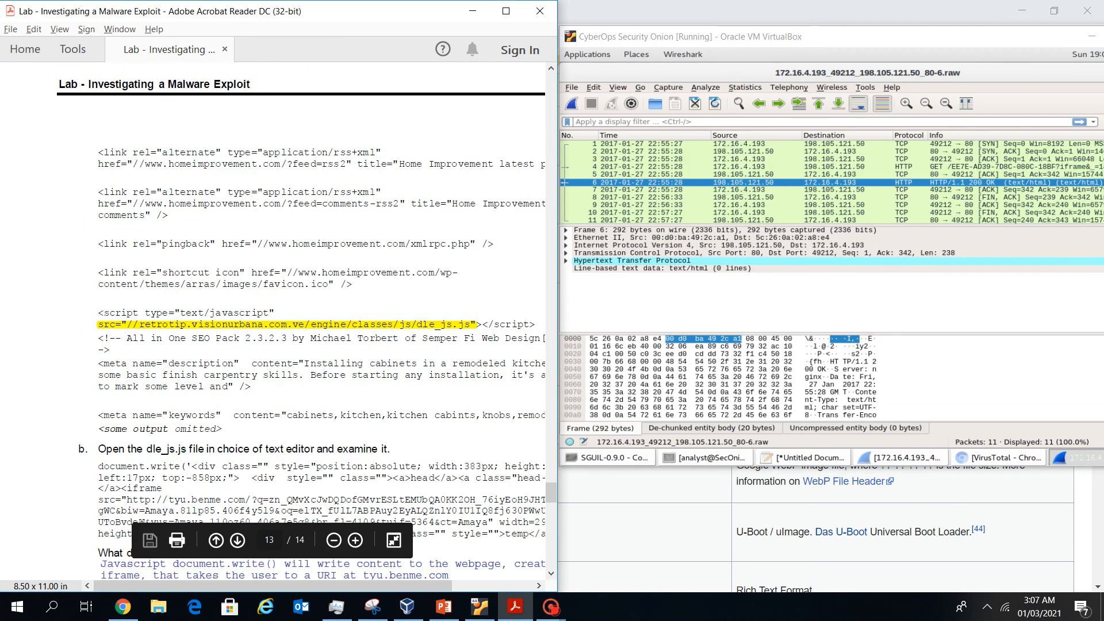
pyautogui.scroll(10, 308, 322)
pyautogui.scroll(-9, 308, 322)
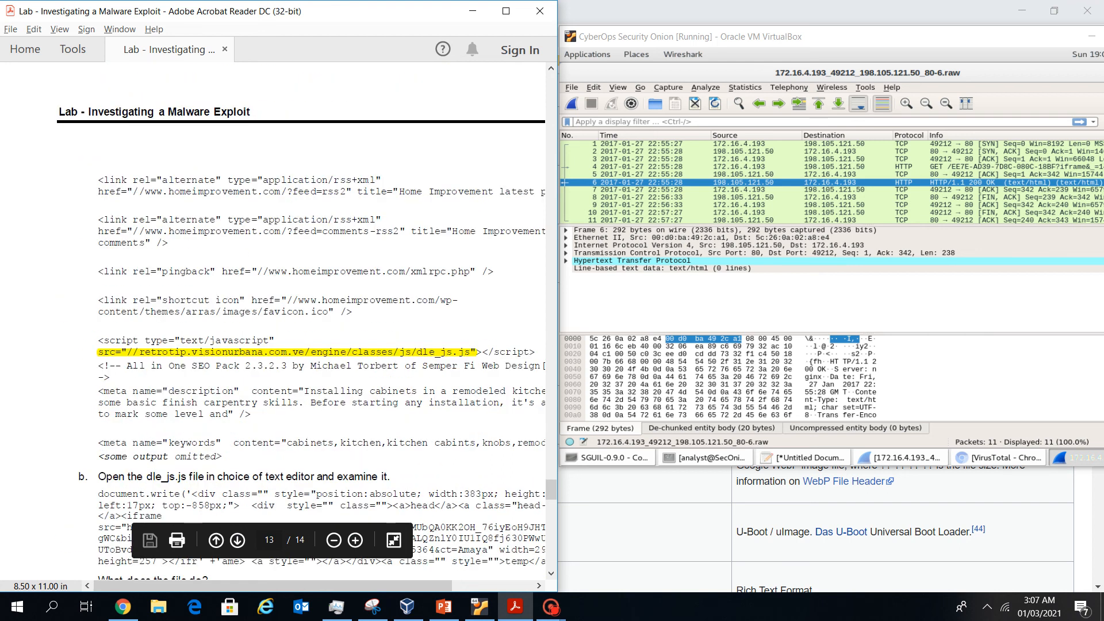
pyautogui.scroll(10, 307, 322)
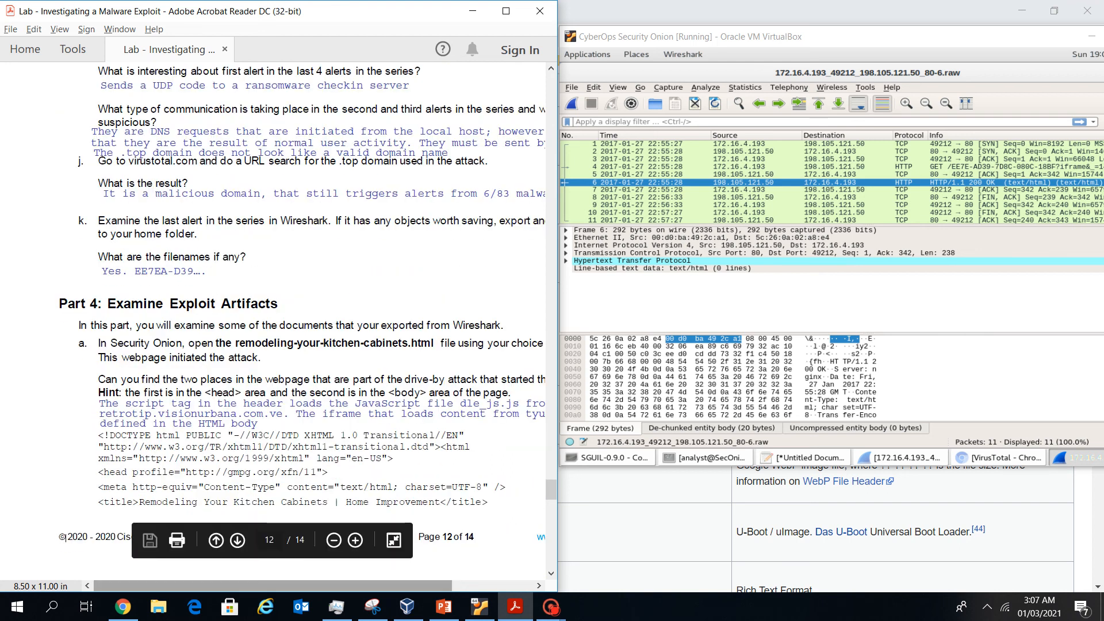
pyautogui.hscroll(2, 279, 328)
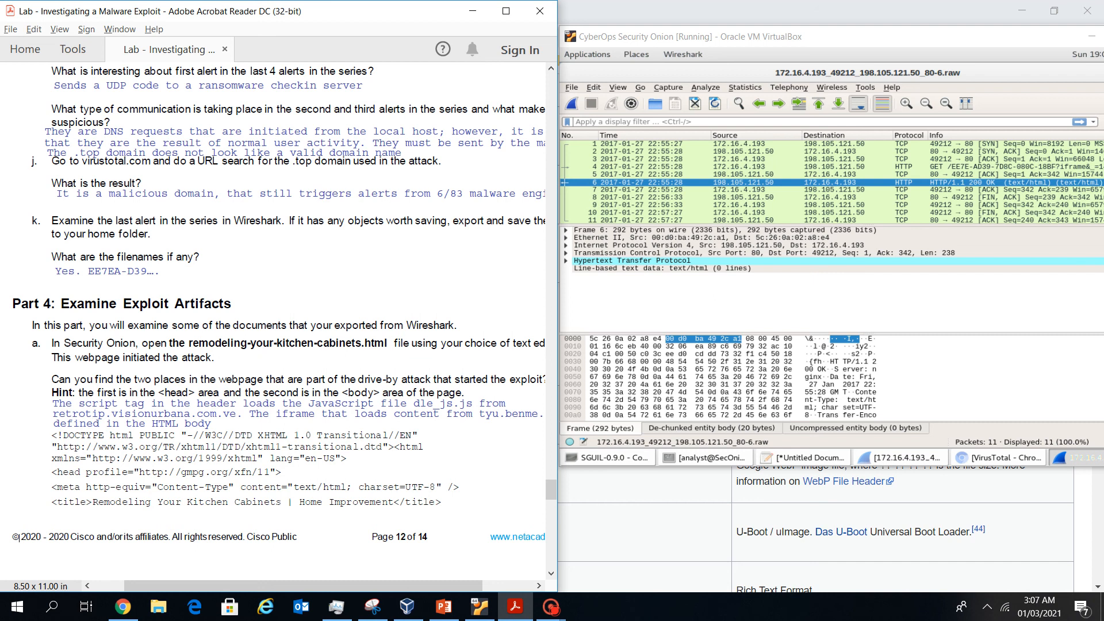
# Close Wireshark, dismiss the raw-file-saved notice and minimize the Sguil console
pyautogui.click(1054, 11)
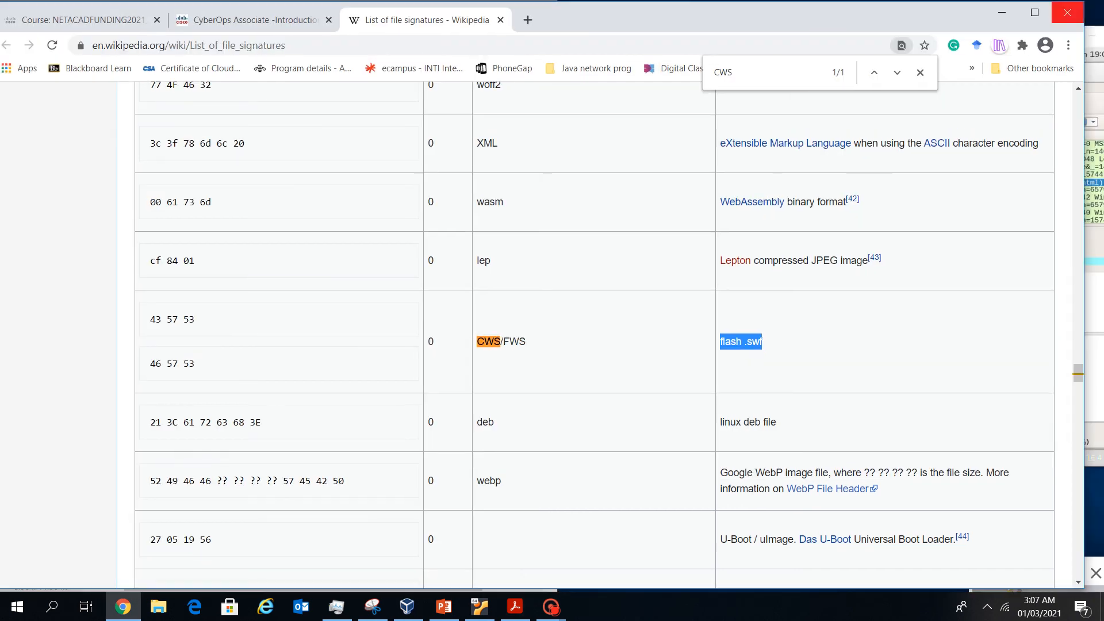
pyautogui.click(1002, 13)
pyautogui.moveTo(863, 36); pyautogui.dragTo(758, 39)
pyautogui.click(1060, 74)
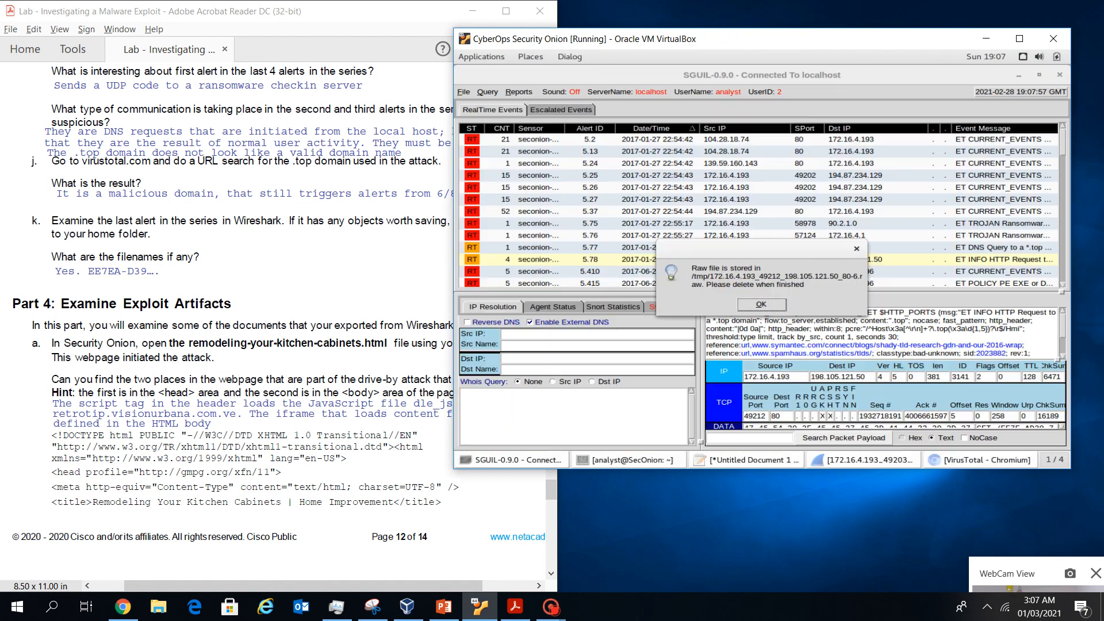
pyautogui.click(761, 304)
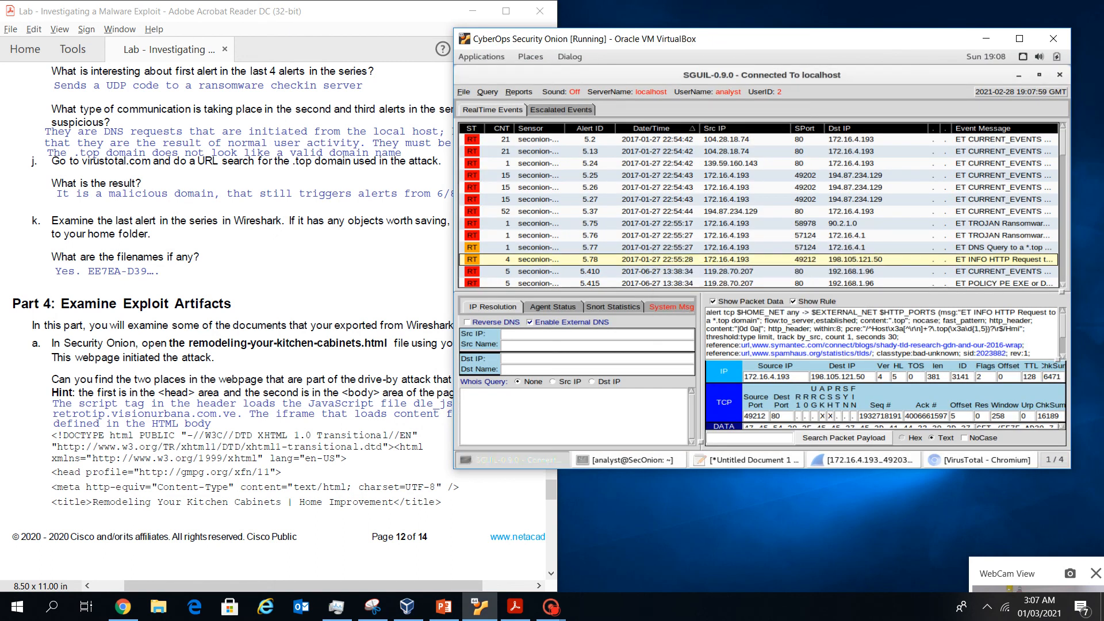
pyautogui.click(1019, 74)
# Open remodeling-your-kitchen-cabinets.html from the home folder with gedit
pyautogui.doubleClick(506, 91)
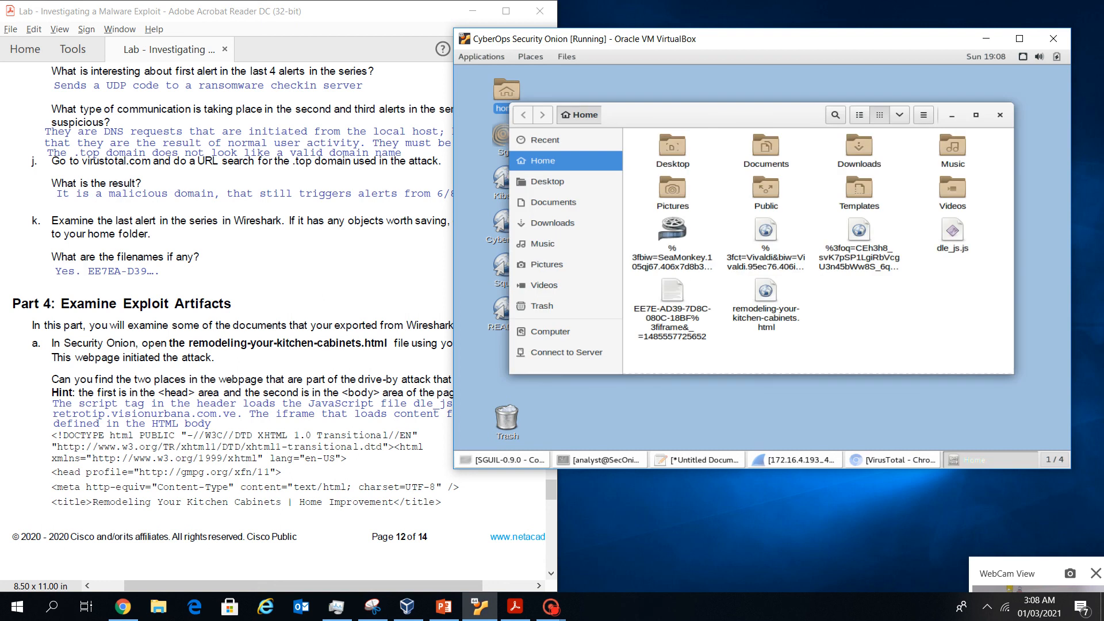
pyautogui.click(766, 294)
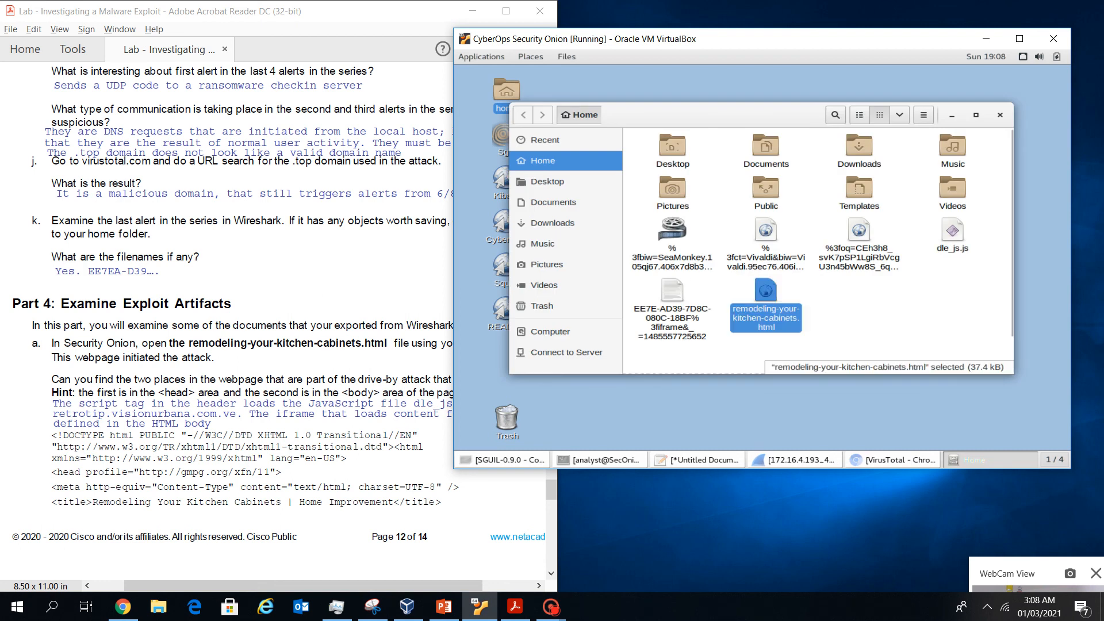
pyautogui.rightClick(767, 290)
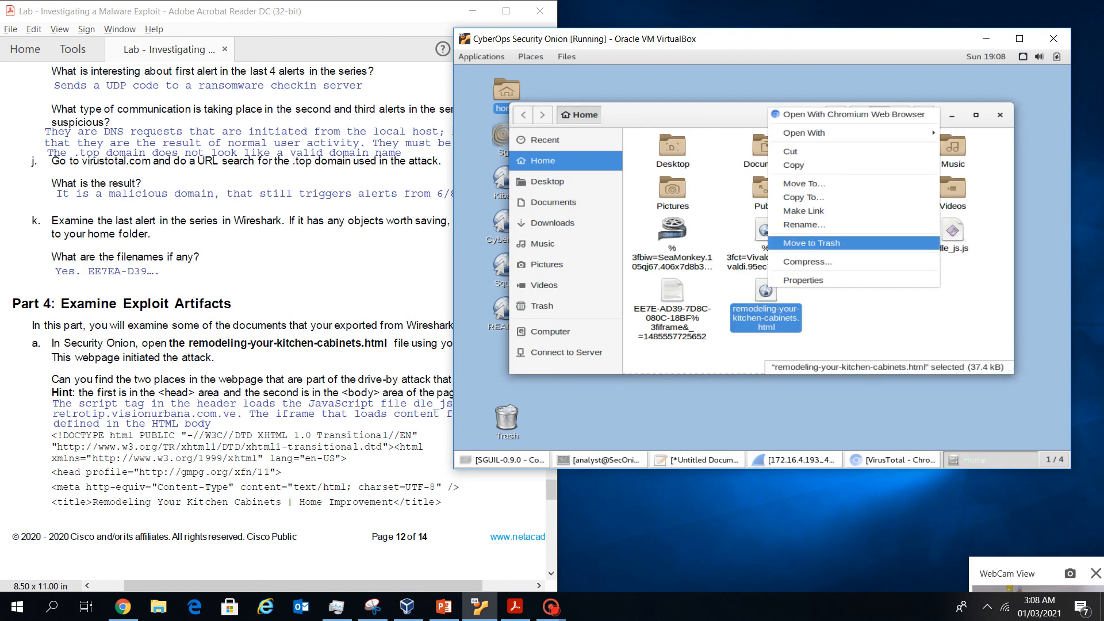
pyautogui.moveTo(805, 133)
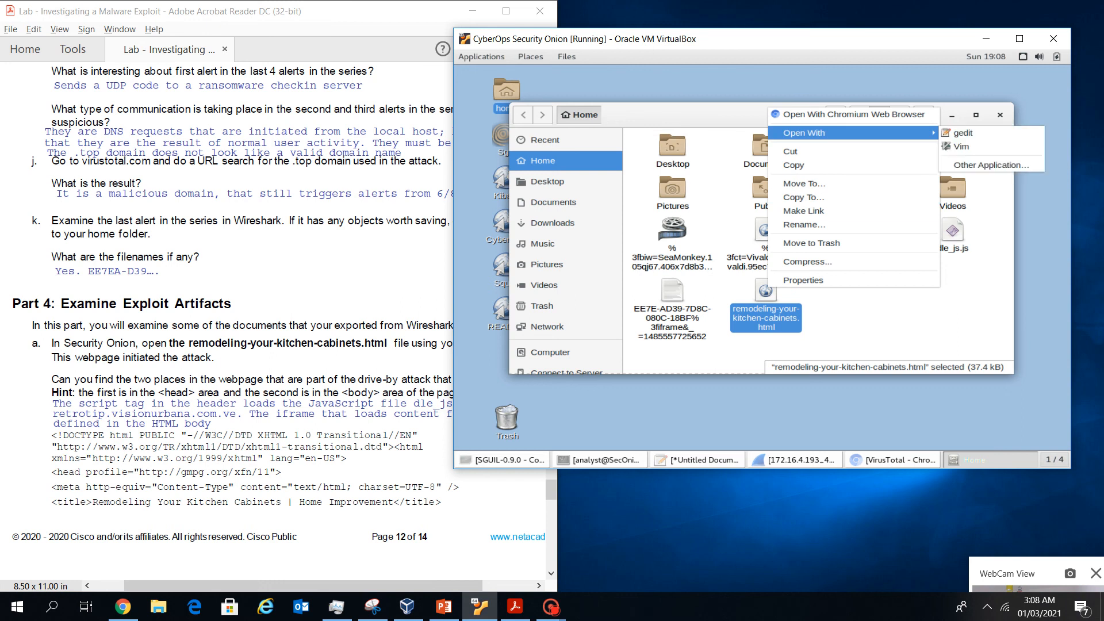
pyautogui.click(963, 133)
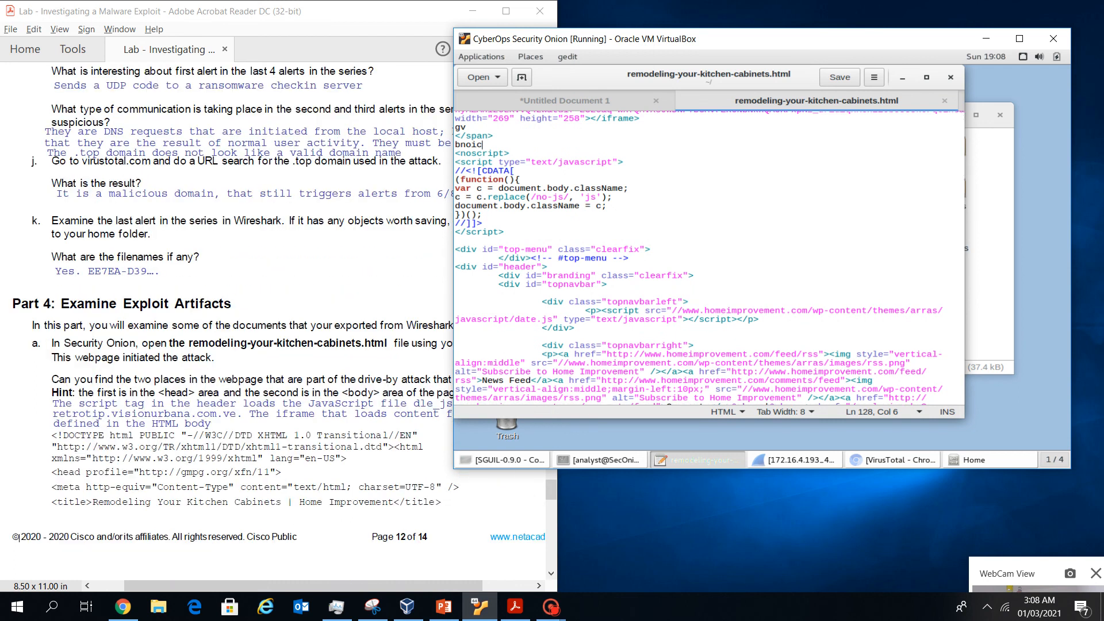
# Review the lab sheet, then go back to the HTML source and scroll to its top
pyautogui.click(19, 537)
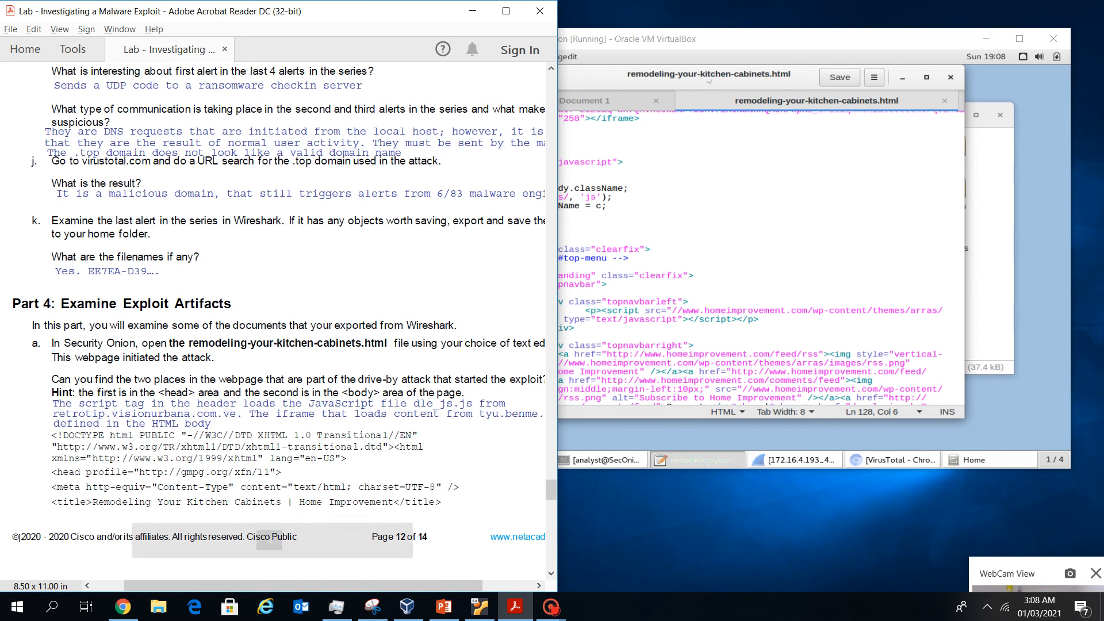
pyautogui.moveTo(338, 586)
pyautogui.mouseDown()
pyautogui.moveTo(371, 586)
pyautogui.moveTo(356, 586)
pyautogui.mouseUp()
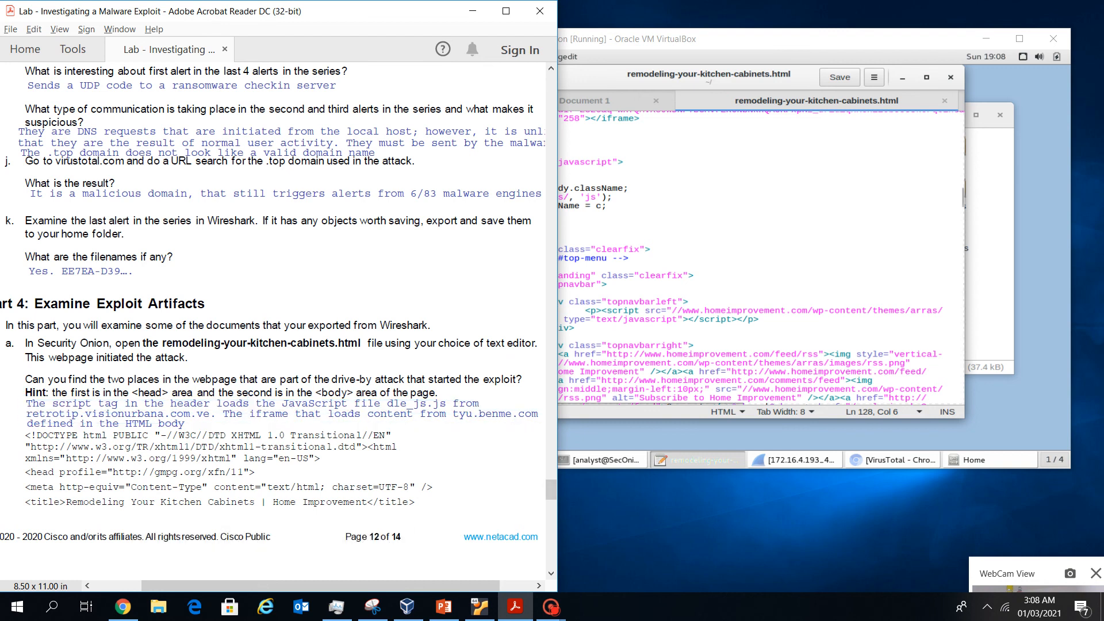
pyautogui.click(644, 214)
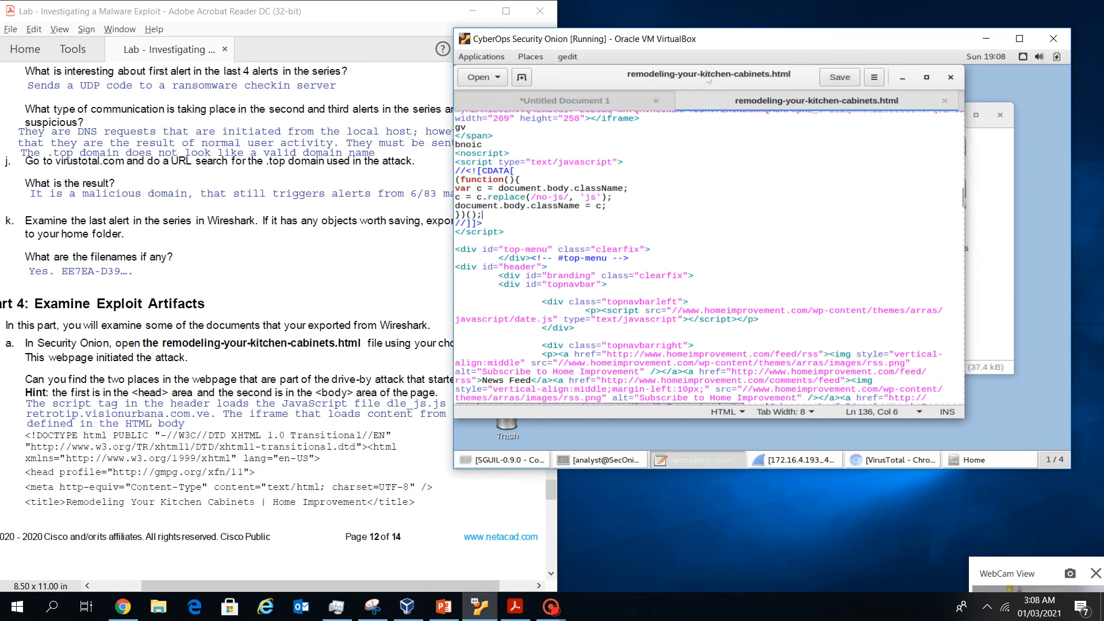
pyautogui.scroll(10, 707, 258)
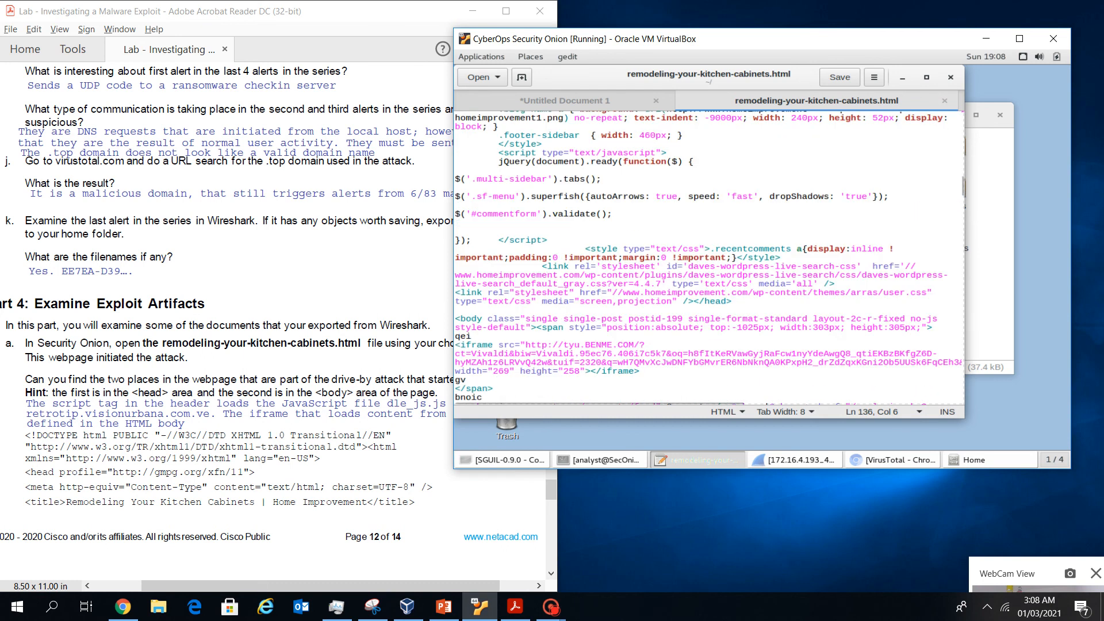
pyautogui.scroll(-10, 707, 259)
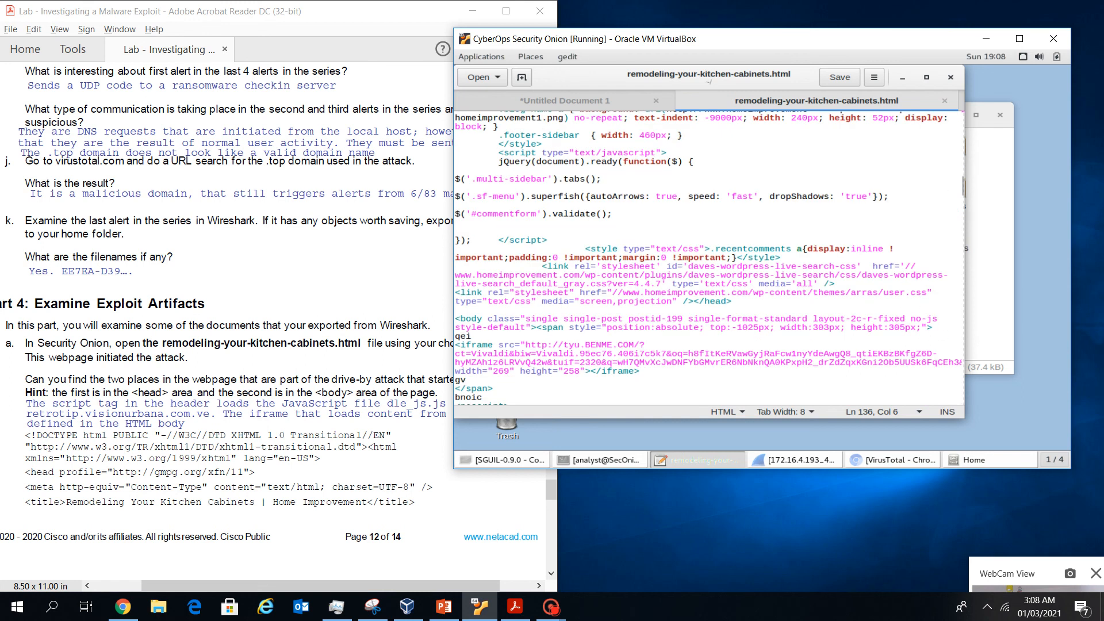
pyautogui.scroll(-5, 708, 259)
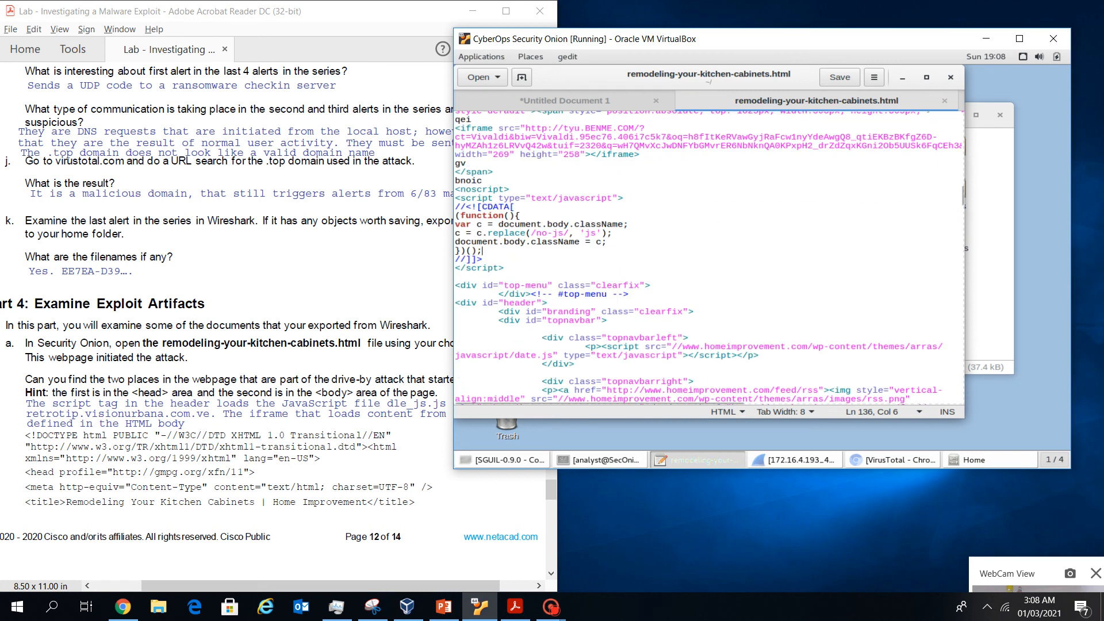
pyautogui.scroll(15, 707, 259)
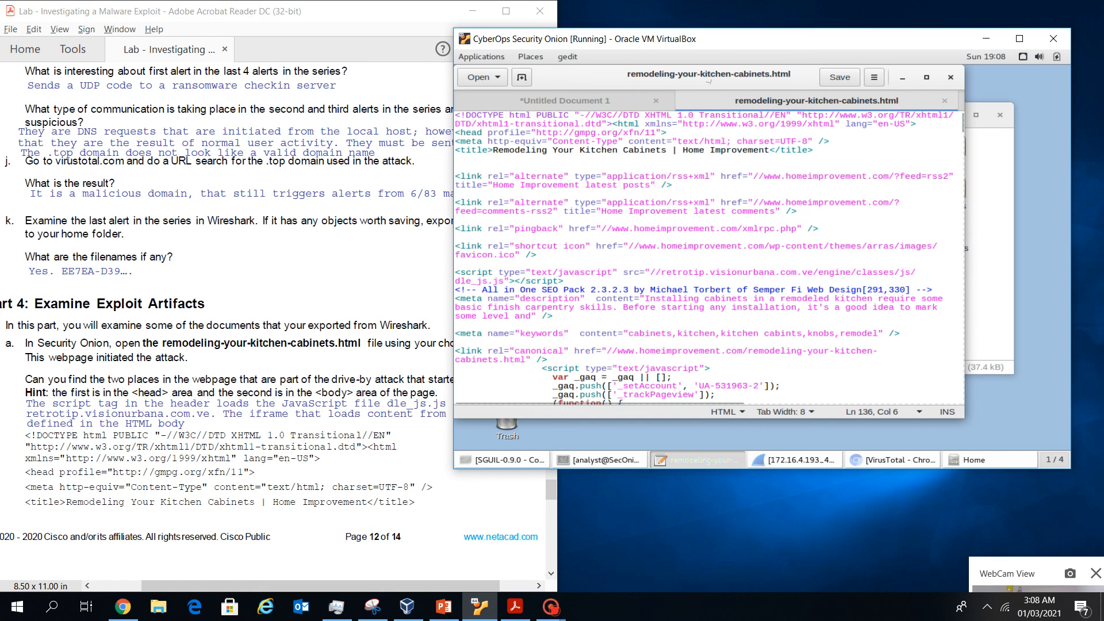
# Select the head script tag loading dle_js.js, then just the dle_js.js file name
pyautogui.moveTo(456, 132); pyautogui.dragTo(563, 281)
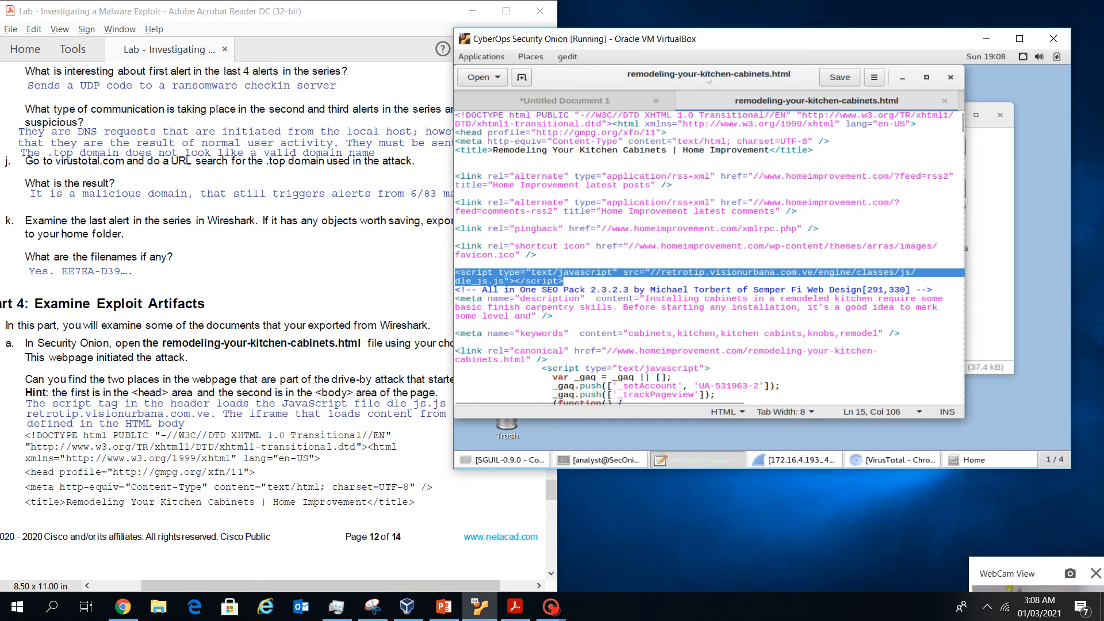
pyautogui.click(515, 281)
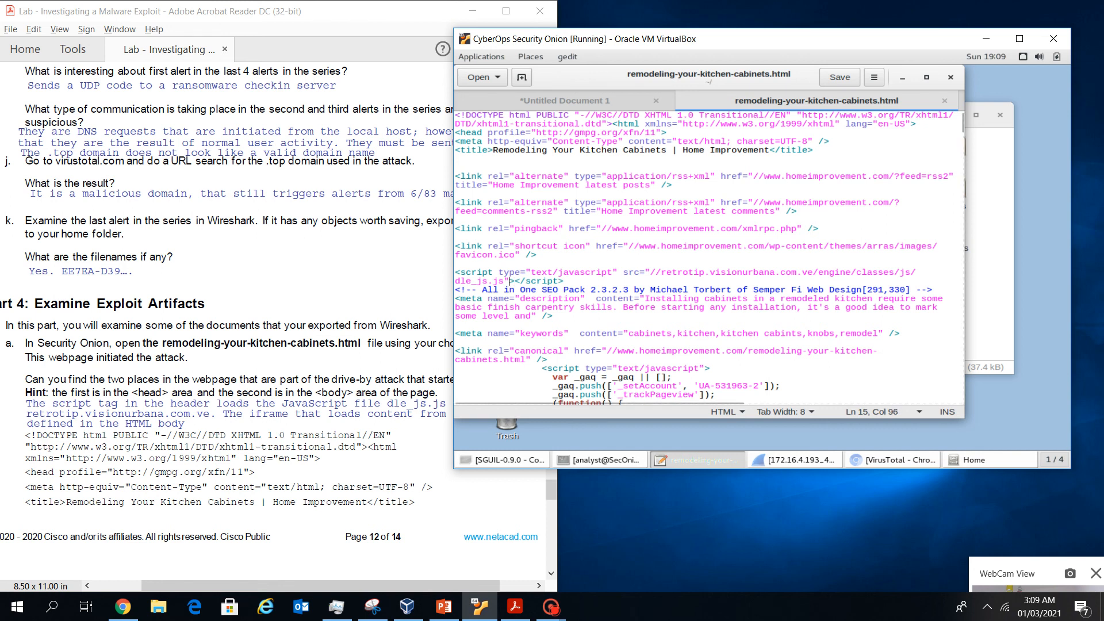
pyautogui.moveTo(510, 281); pyautogui.dragTo(455, 281)
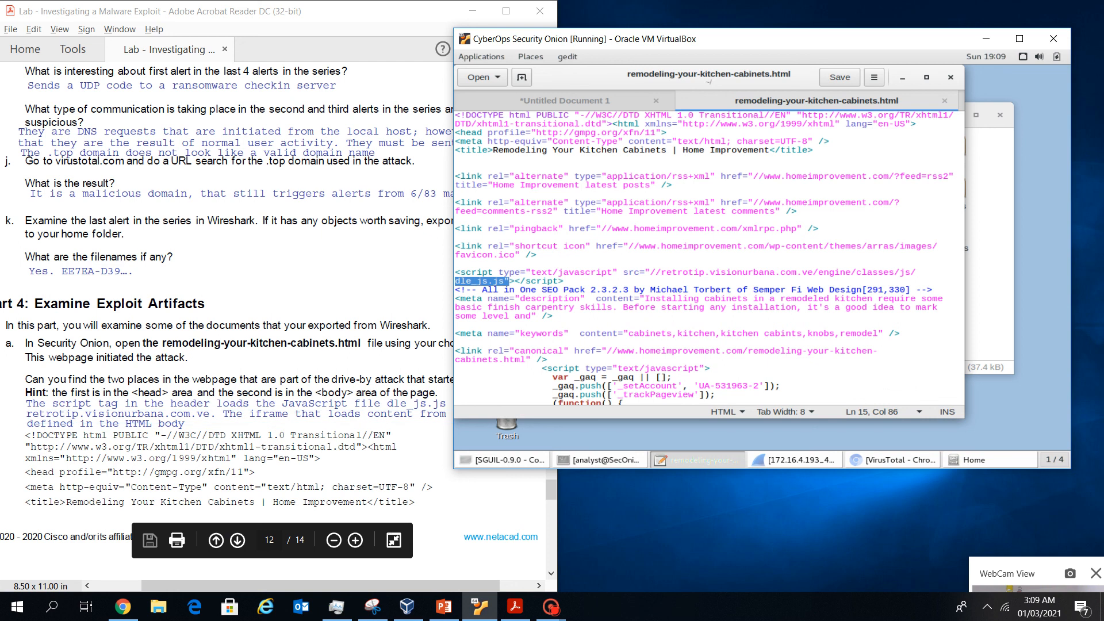
pyautogui.click(368, 431)
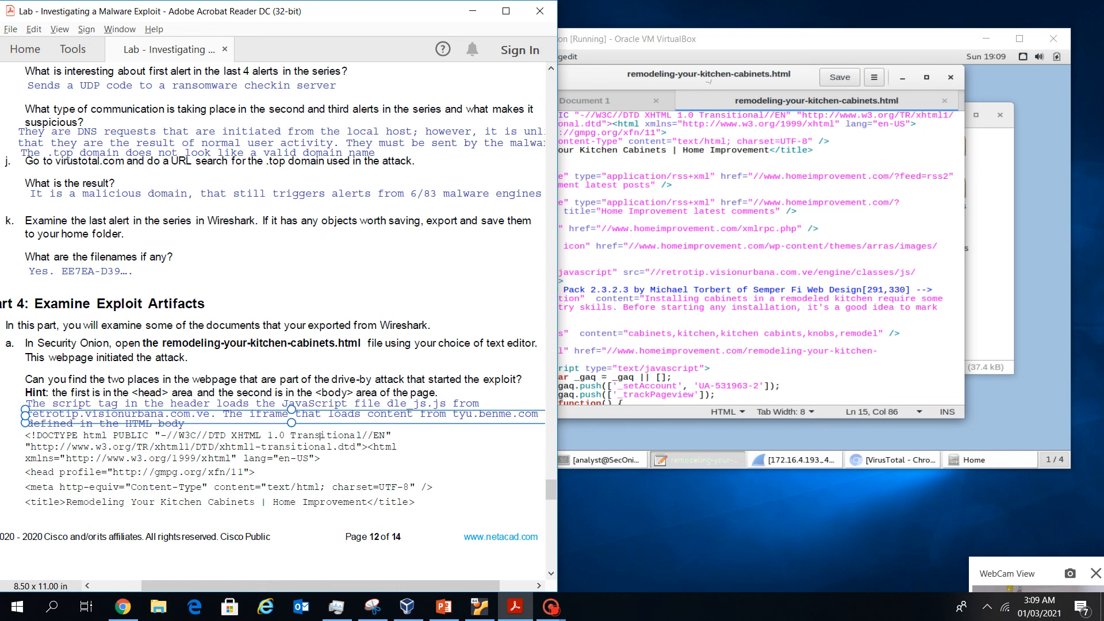
# Return to the landing-page source in gedit and scroll through it
pyautogui.scroll(-1, 756, 257)
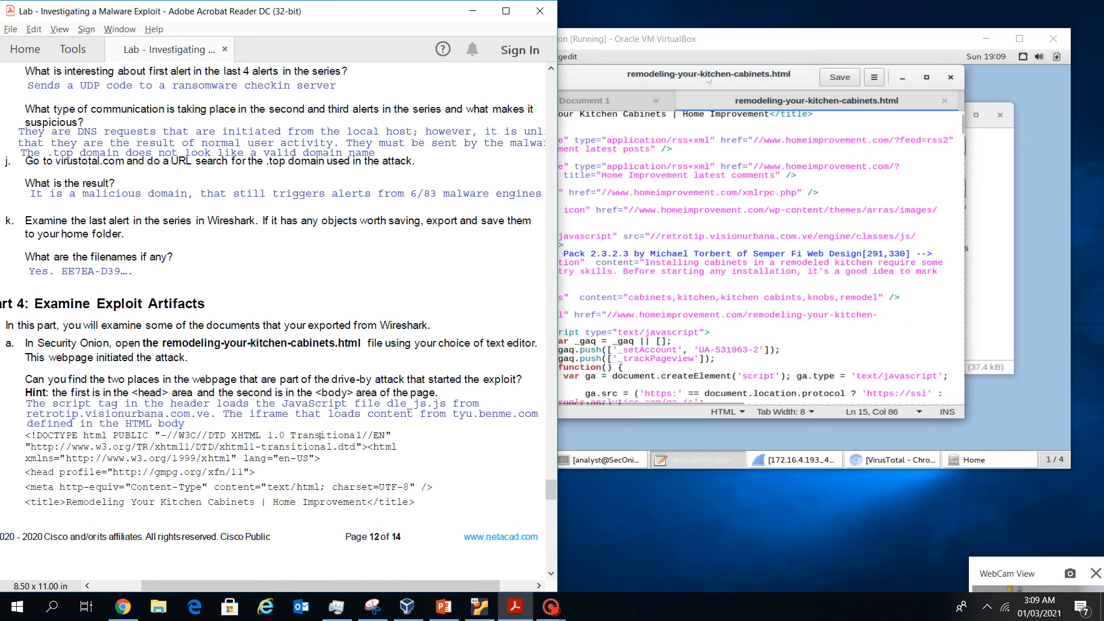
pyautogui.click(704, 333)
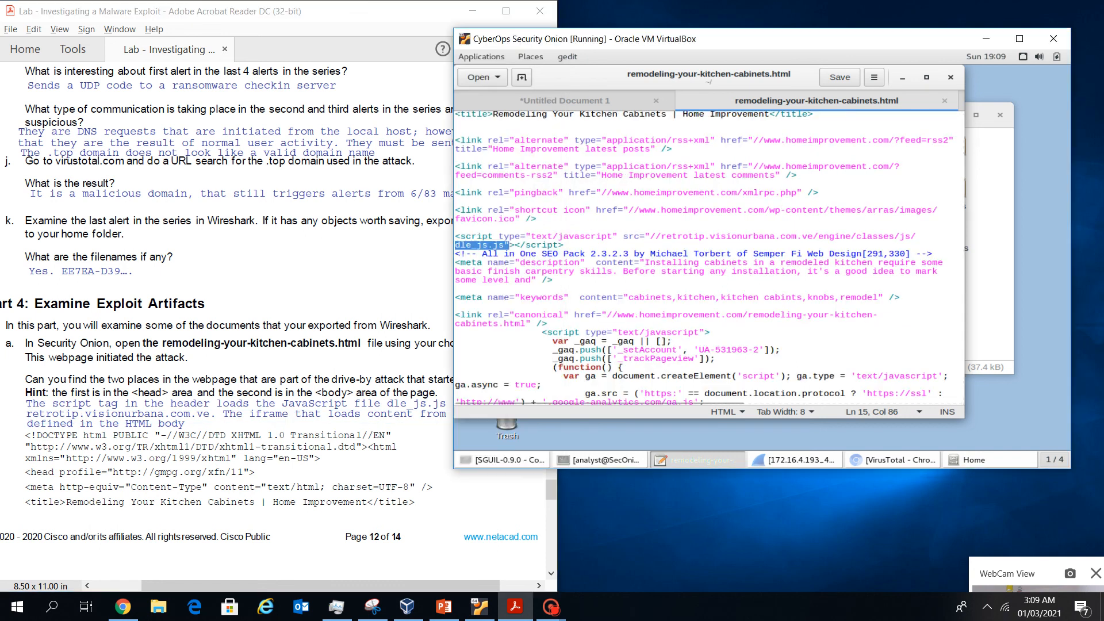
pyautogui.scroll(-3, 704, 258)
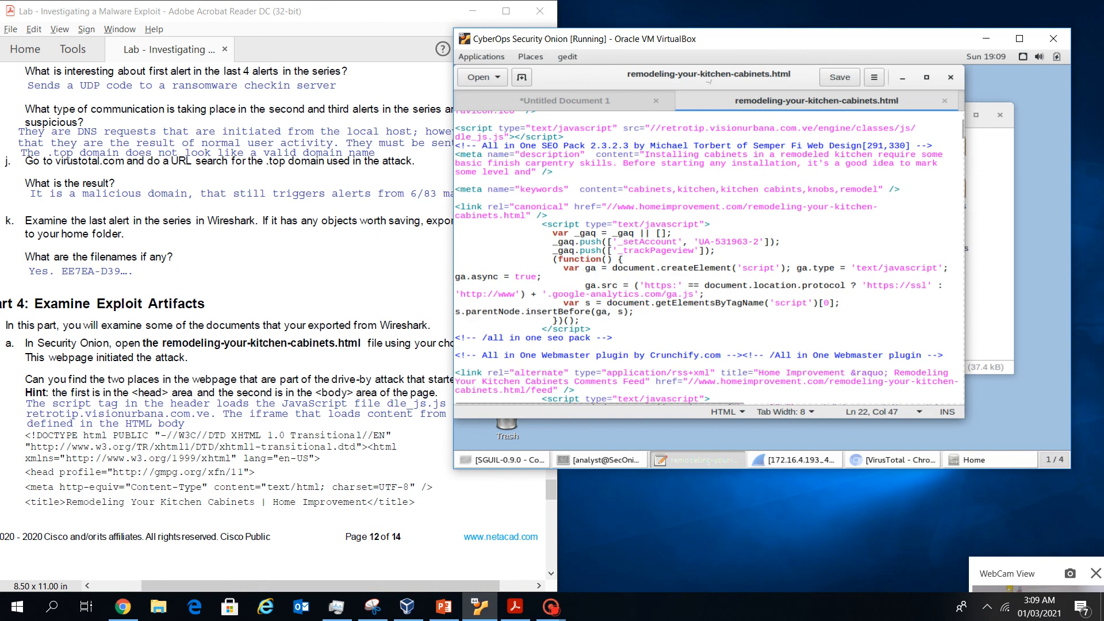
pyautogui.scroll(3, 703, 258)
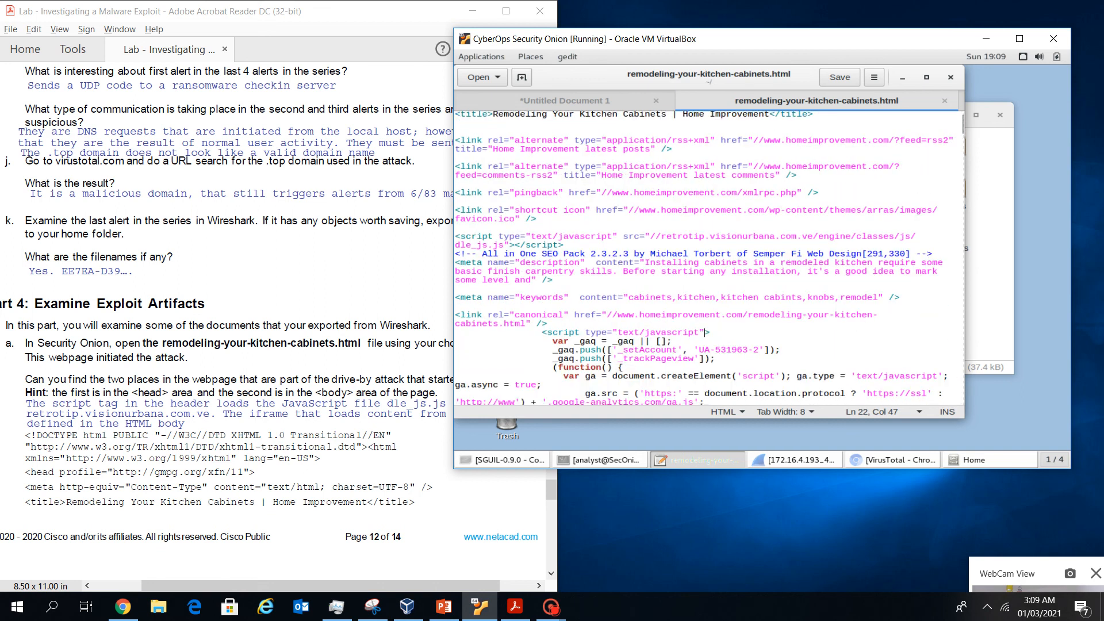
pyautogui.scroll(1, 703, 258)
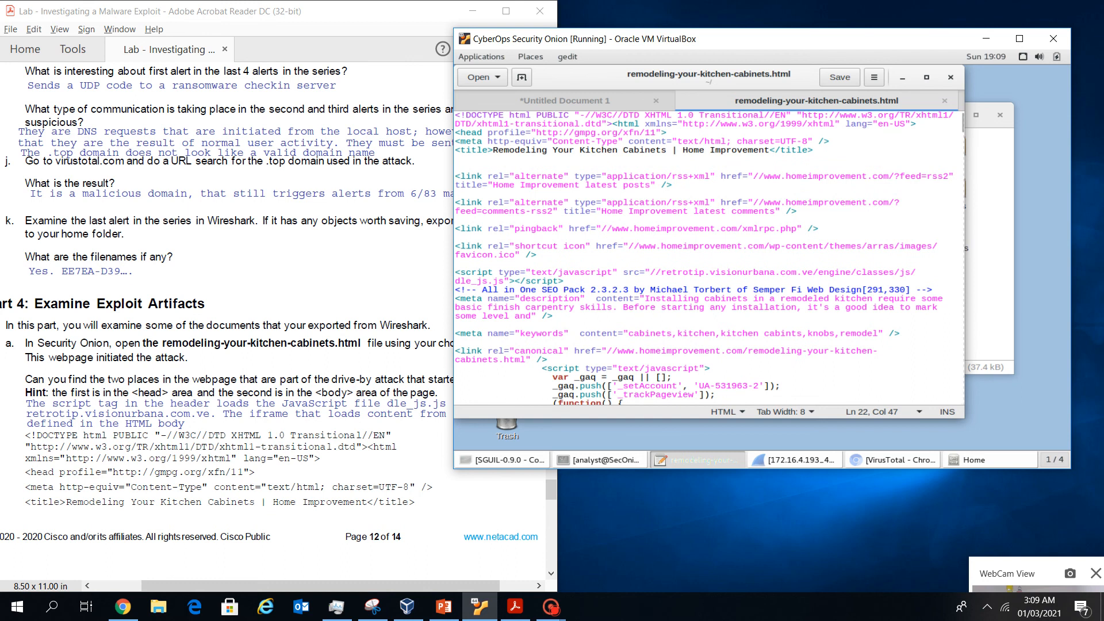
pyautogui.scroll(-3, 704, 257)
pyautogui.scroll(-10, 707, 188)
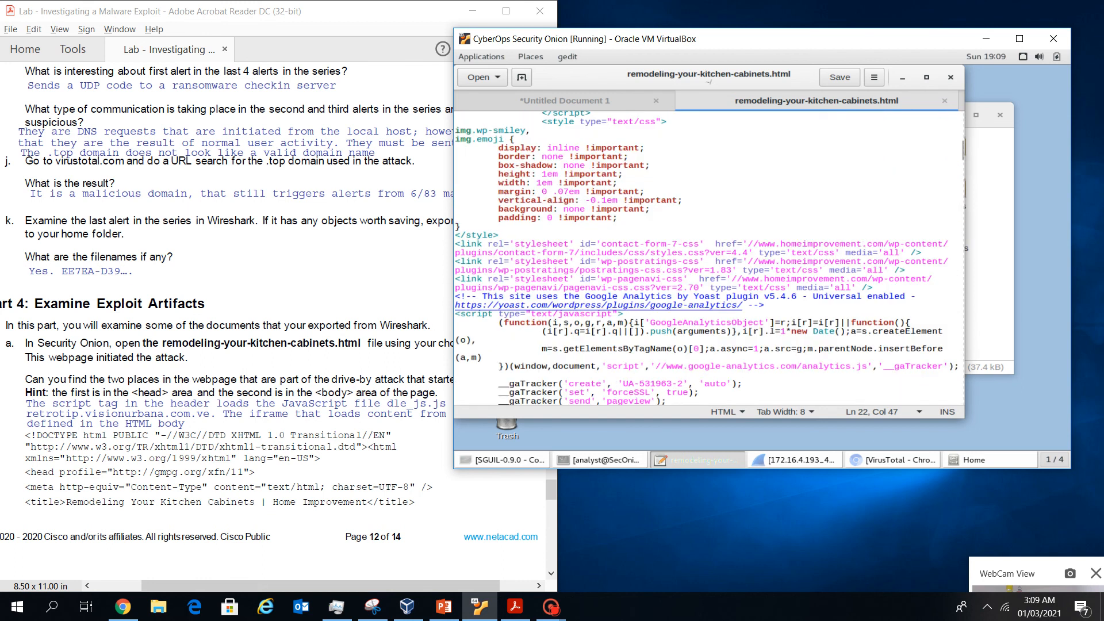
pyautogui.scroll(-15, 707, 259)
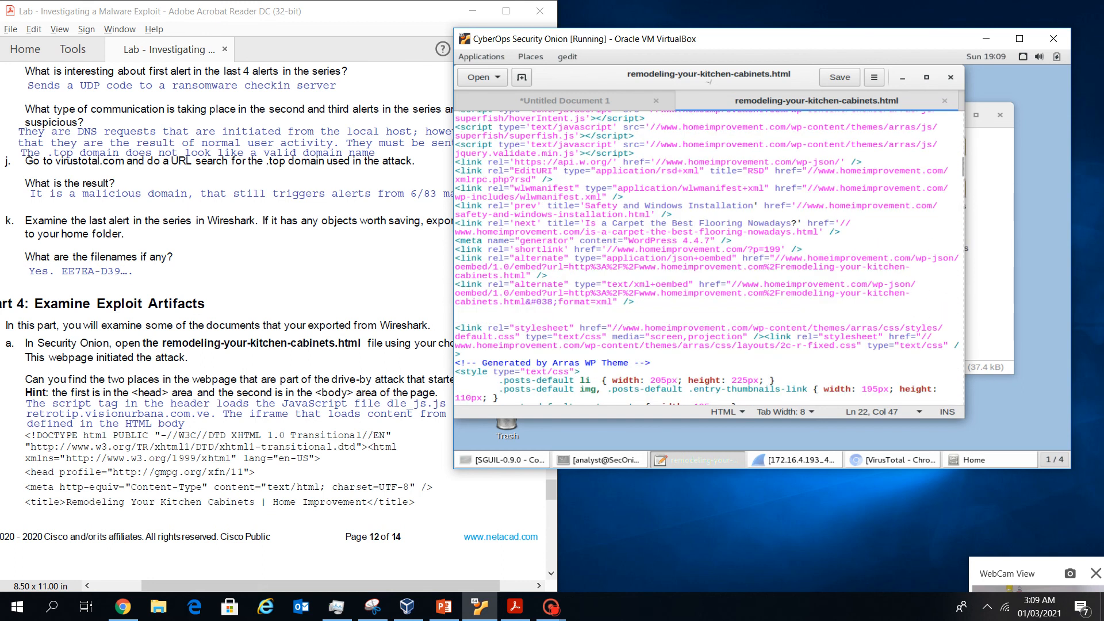
pyautogui.scroll(20, 707, 368)
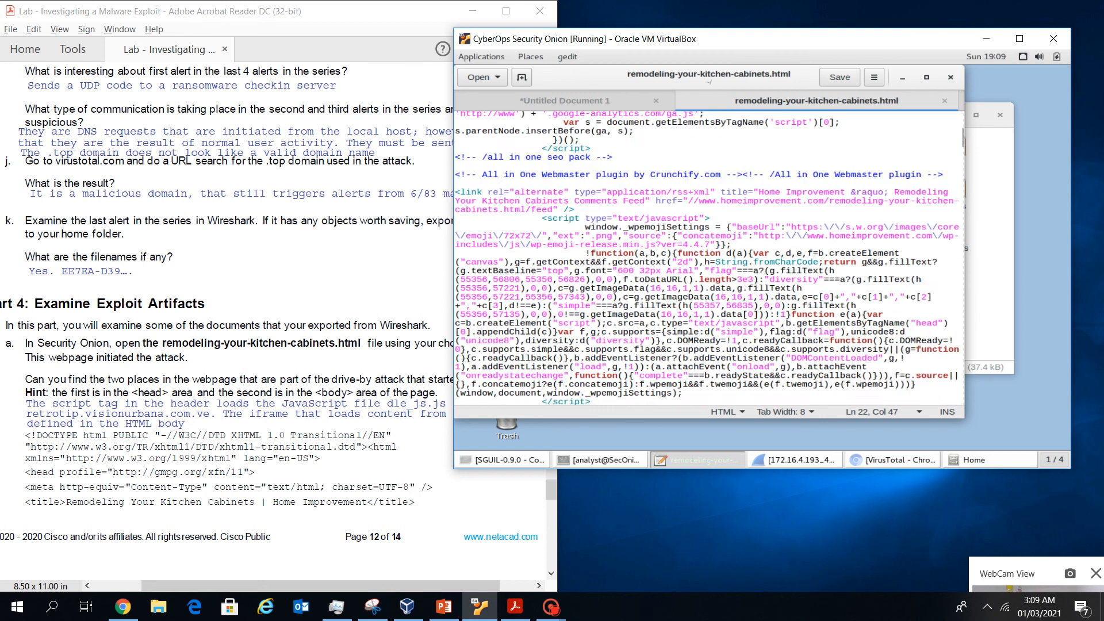
# Search for 'body' and select the whole tyu.BENME.COM iframe line
pyautogui.hotkey('ctrl', 'f')
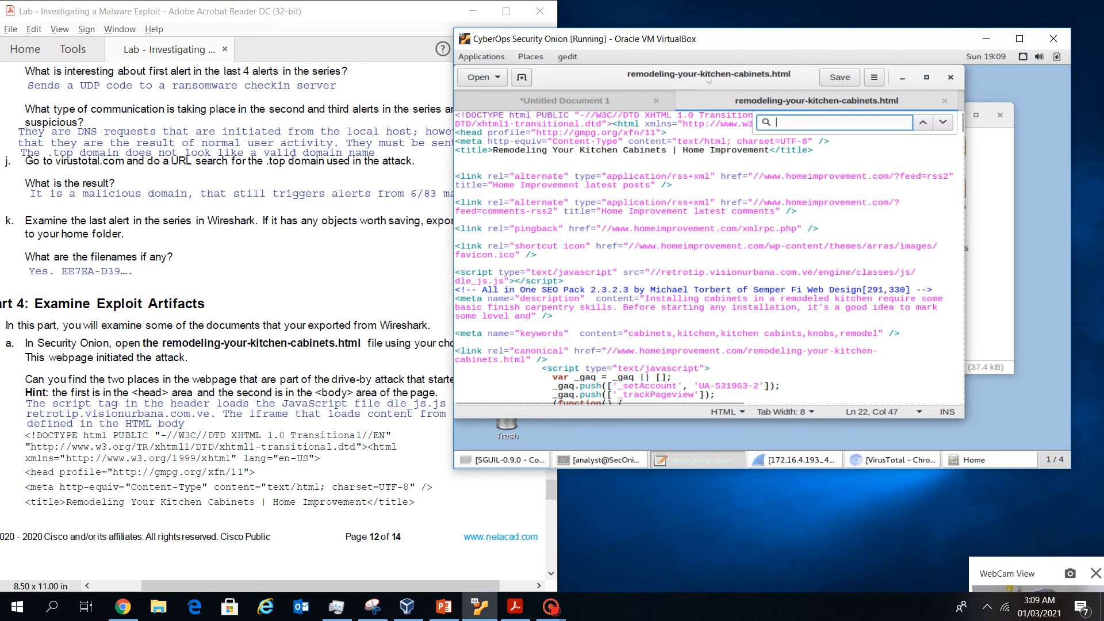
pyautogui.write('body')
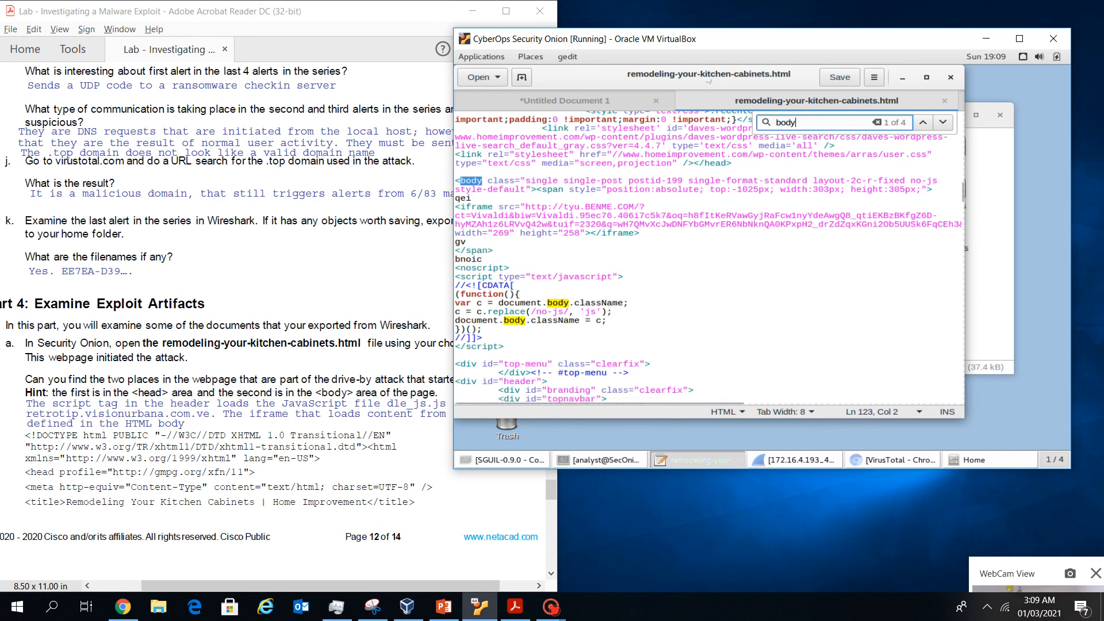
pyautogui.click(488, 181)
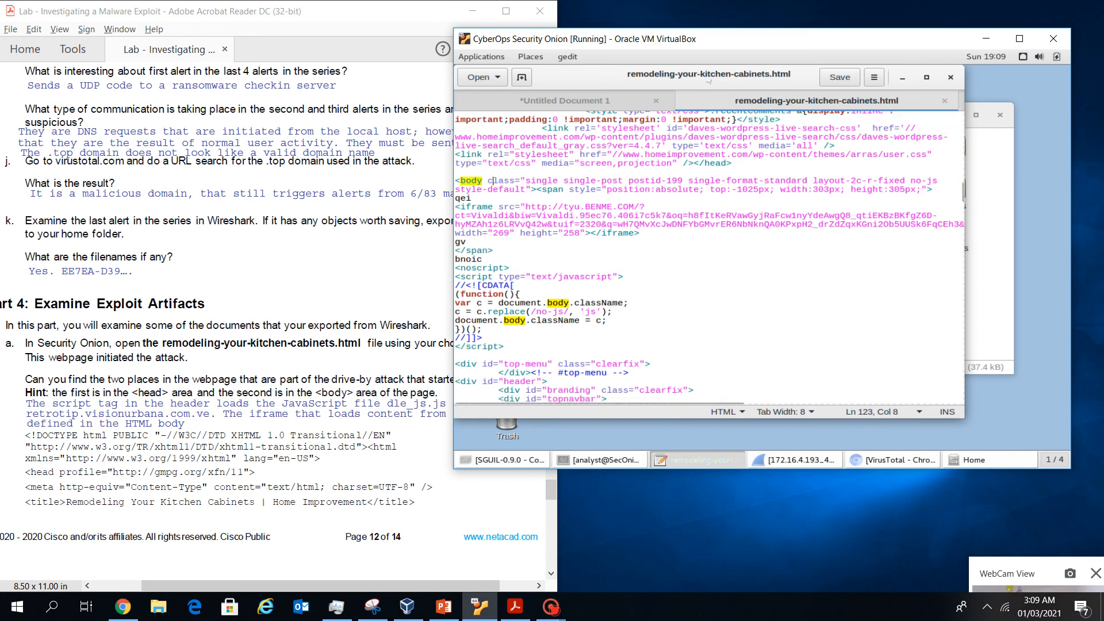
pyautogui.moveTo(457, 206); pyautogui.dragTo(639, 233)
pyautogui.click(464, 242)
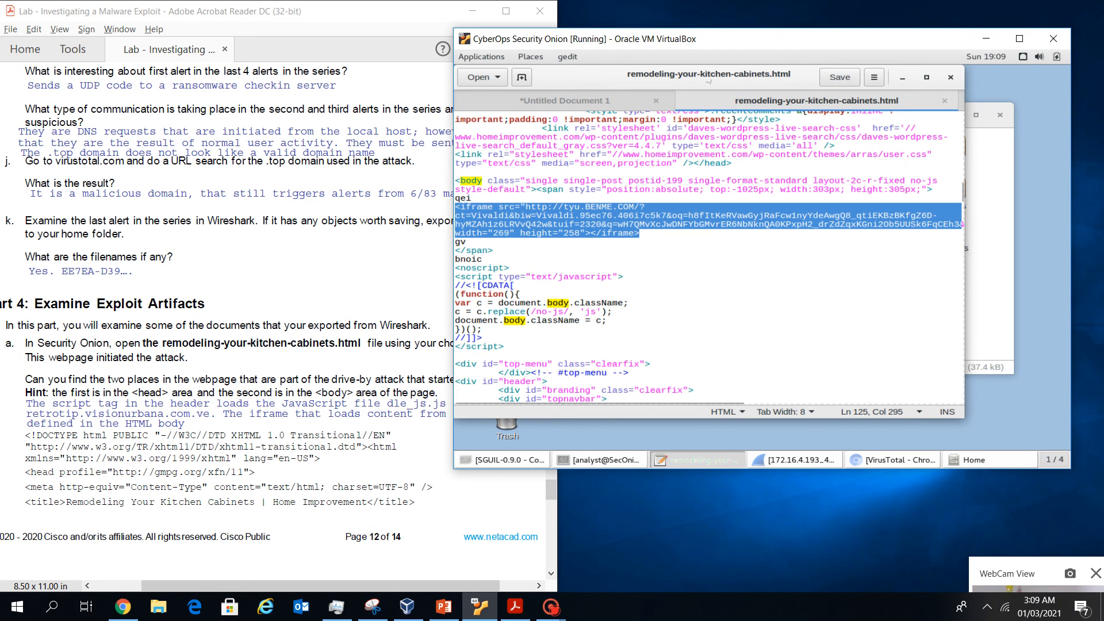
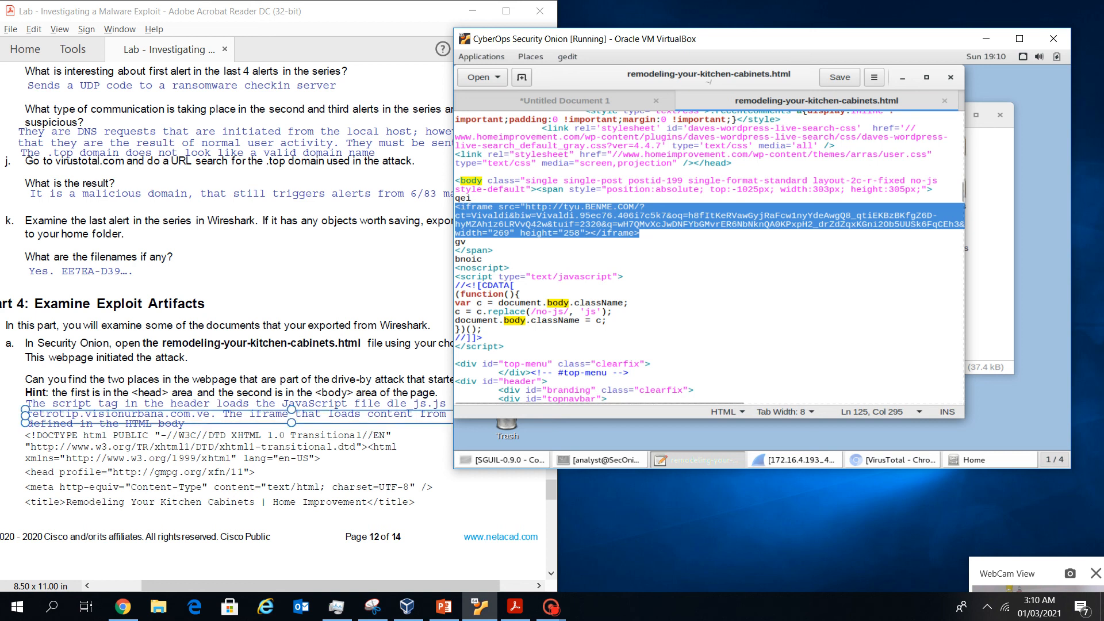
# Check the lab instructions, then close remodeling-your-kitchen-cabinets.html in gedit
pyautogui.scroll(-10, 276, 316)
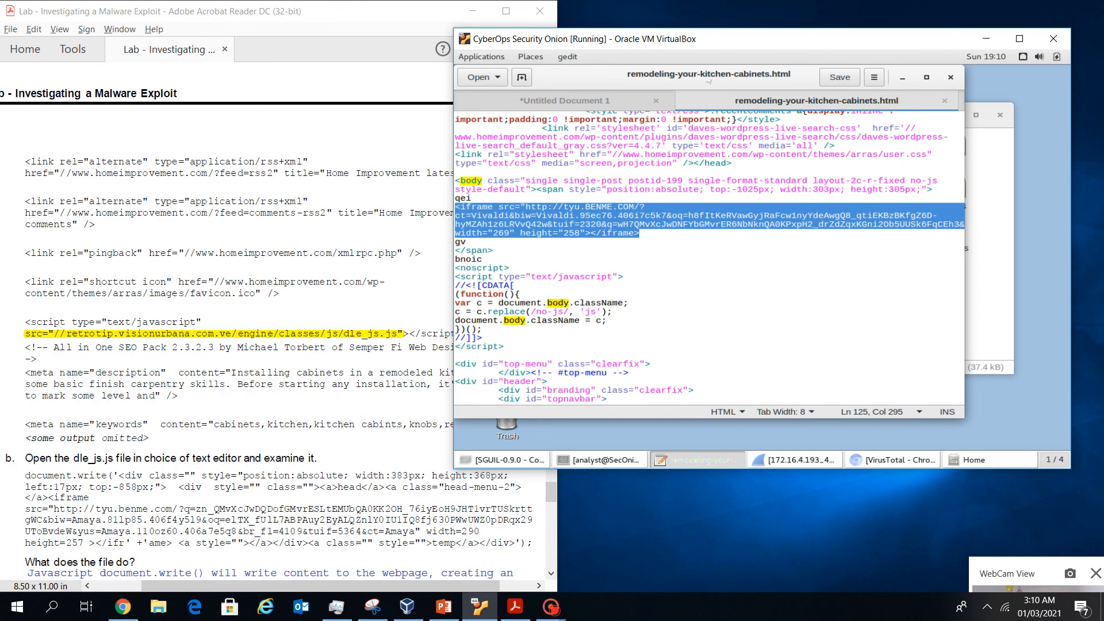
pyautogui.click(279, 388)
pyautogui.scroll(-2, 278, 388)
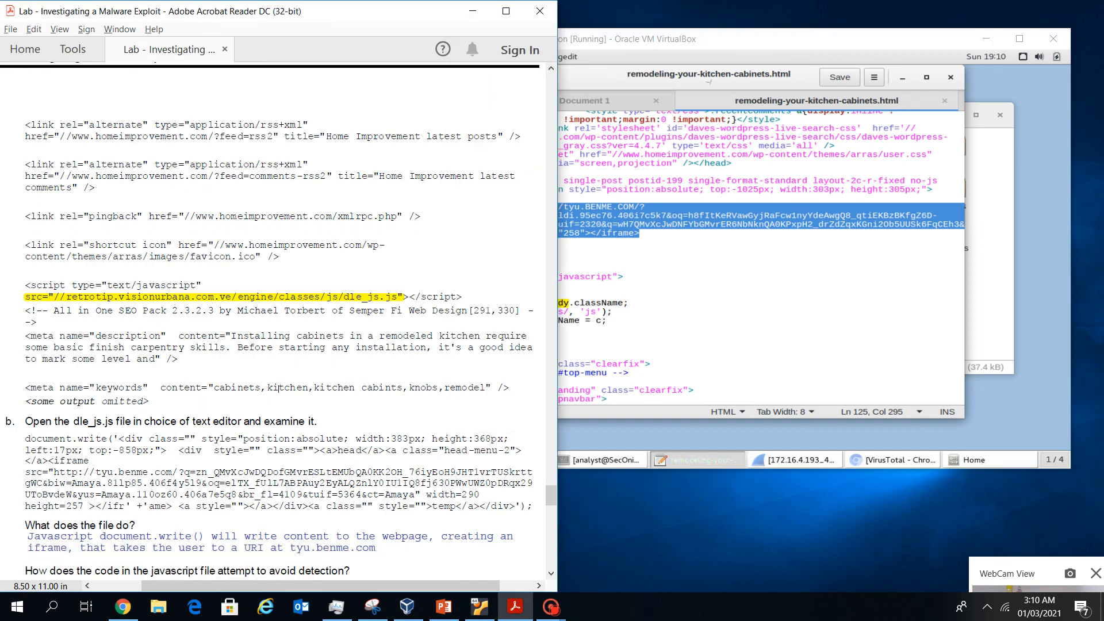
pyautogui.scroll(-5, 278, 388)
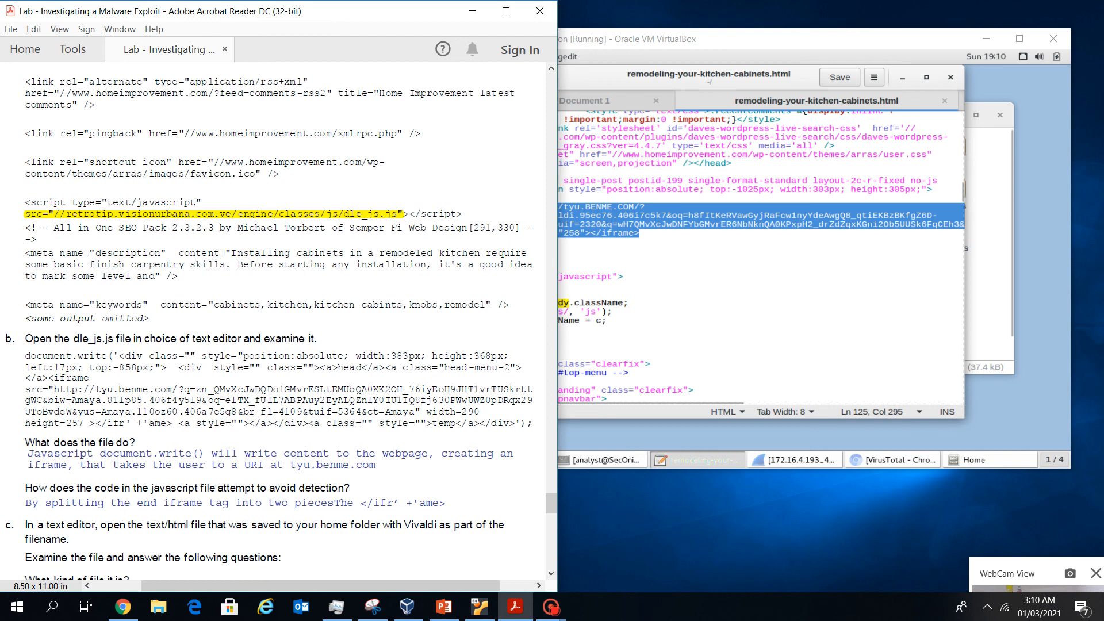
pyautogui.click(925, 40)
pyautogui.click(944, 101)
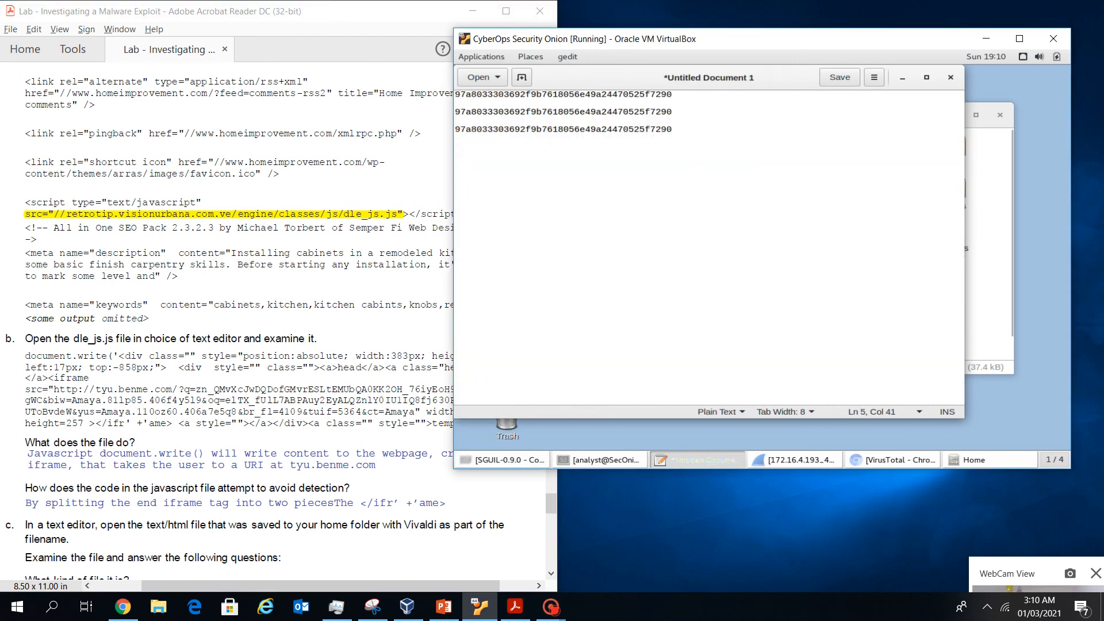
# Open dle_js.js from the Home folder in gedit and highlight its injected iframe code
pyautogui.click(990, 276)
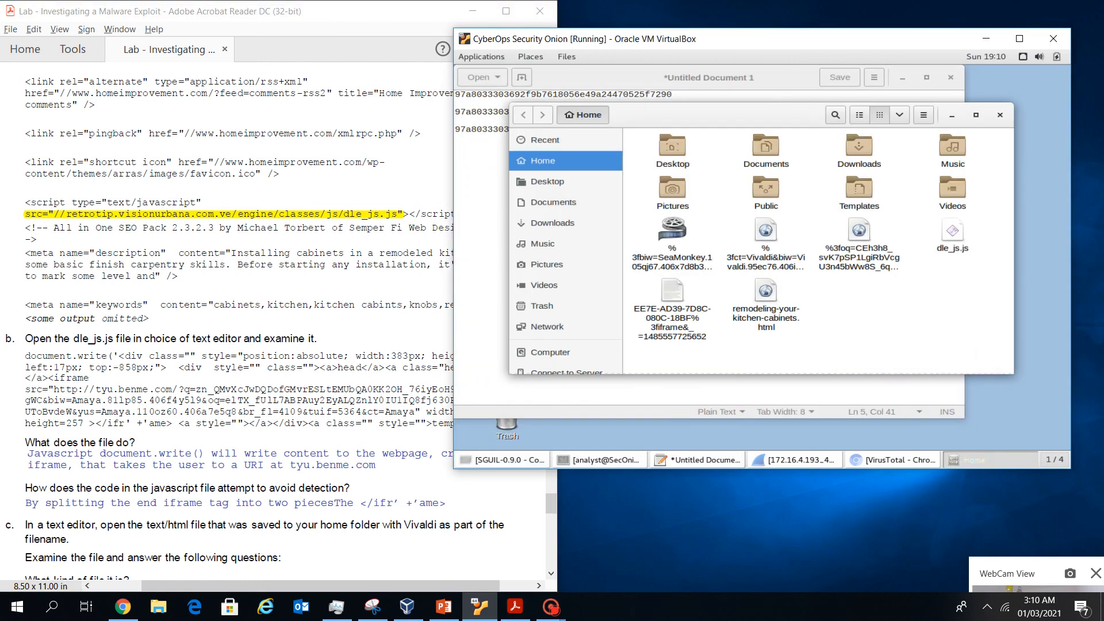
pyautogui.rightClick(953, 233)
pyautogui.moveTo(834, 259)
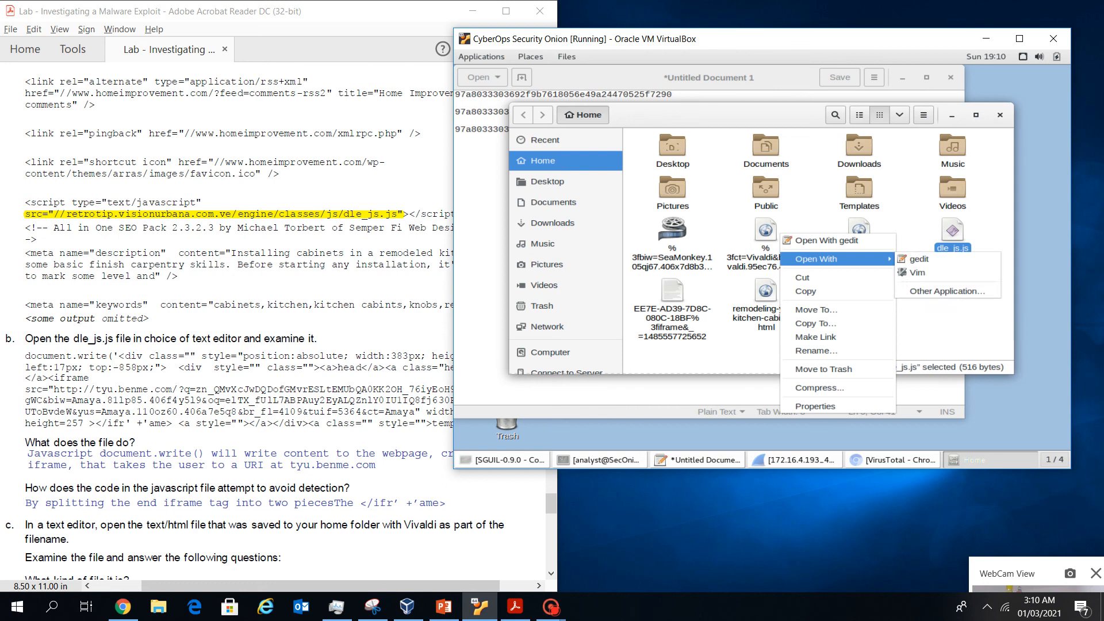
pyautogui.click(920, 259)
pyautogui.scroll(-1, 264, 322)
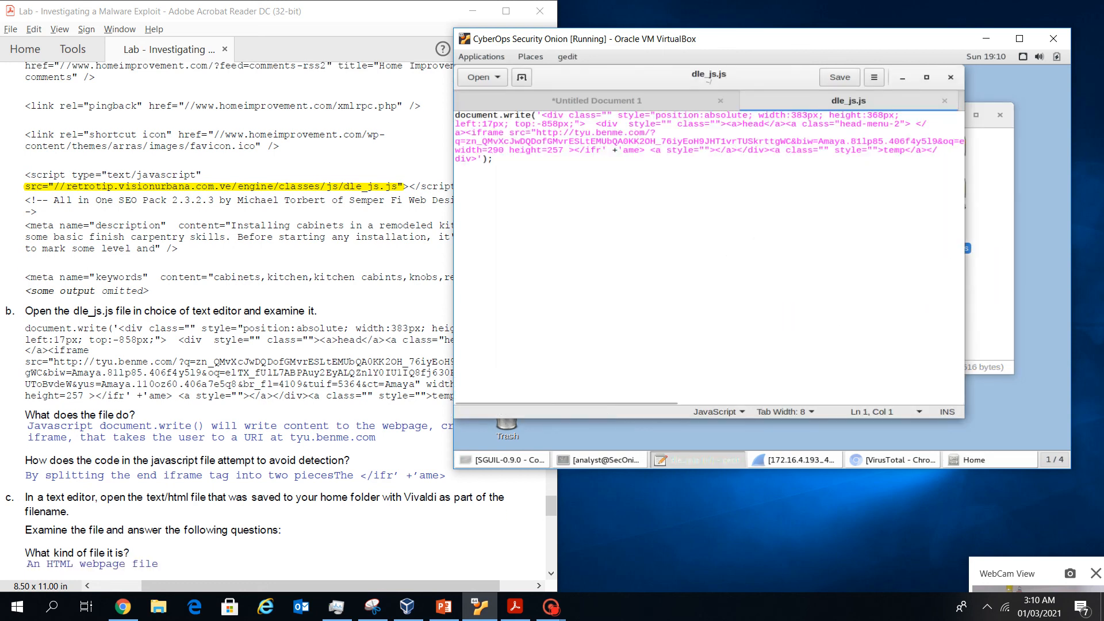
pyautogui.moveTo(709, 81); pyautogui.dragTo(738, 88)
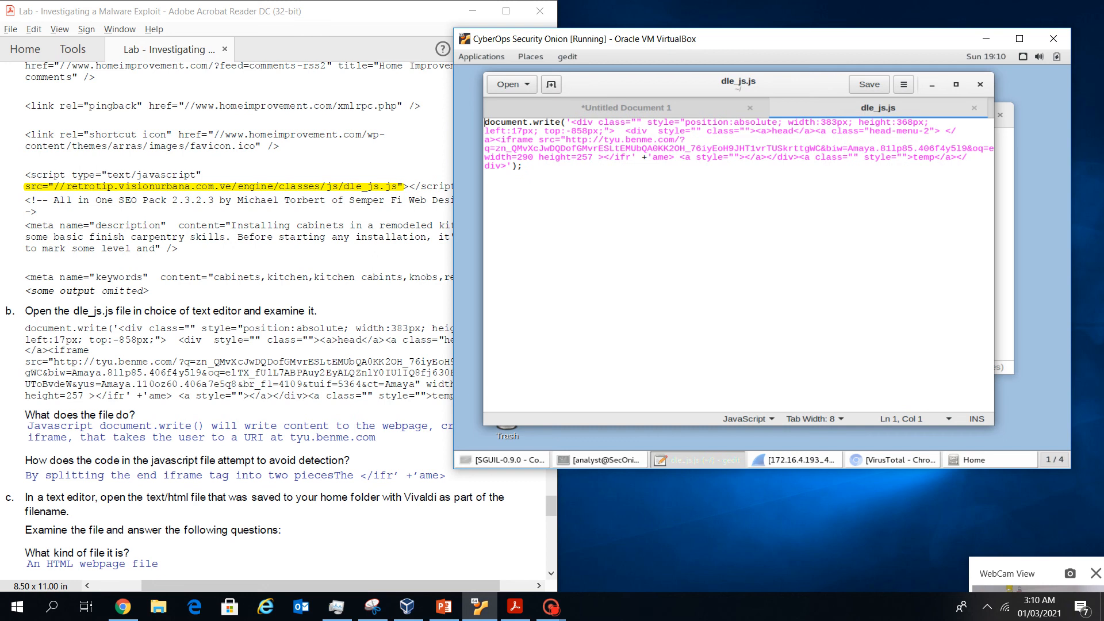
pyautogui.moveTo(496, 140); pyautogui.dragTo(538, 157)
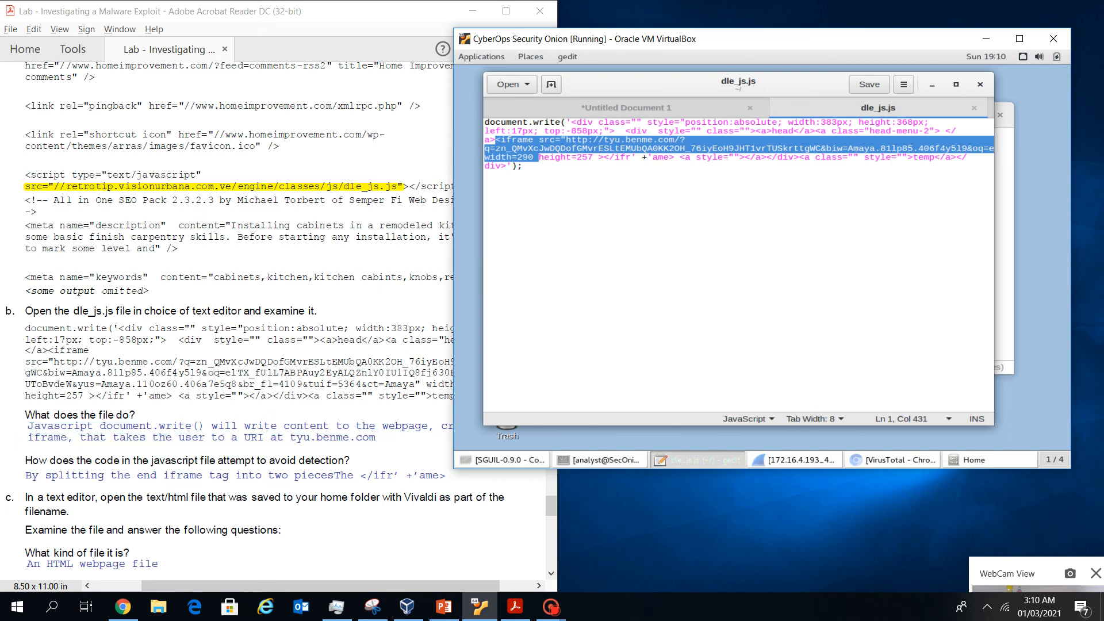
# Highlight the tyu.benme.com iframe source in dle_js.js against the lab instructions
pyautogui.click(253, 403)
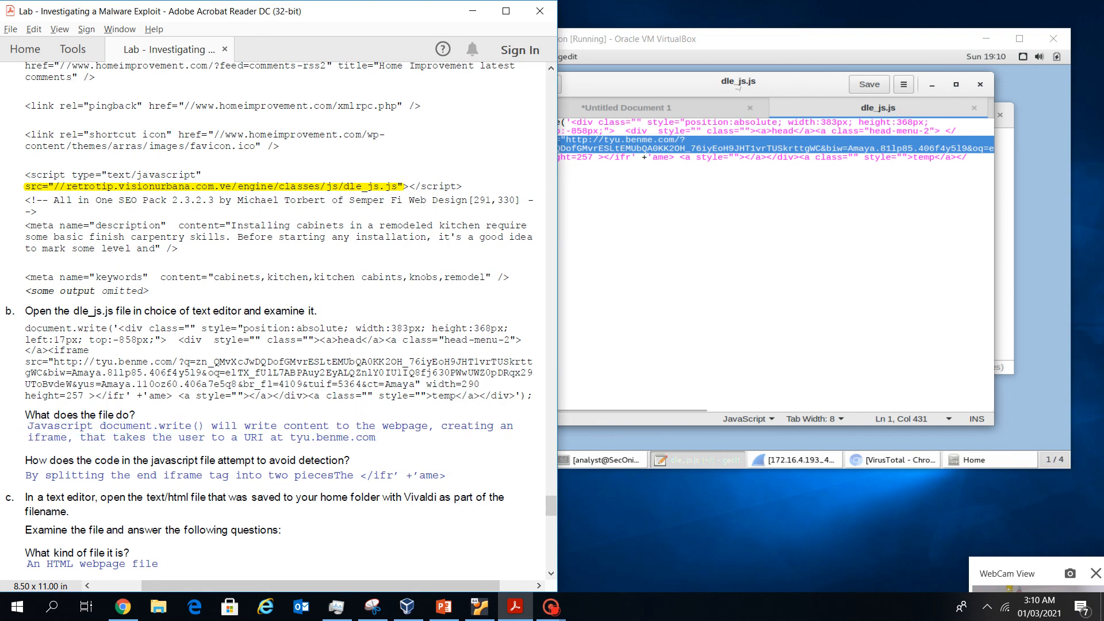
pyautogui.click(678, 230)
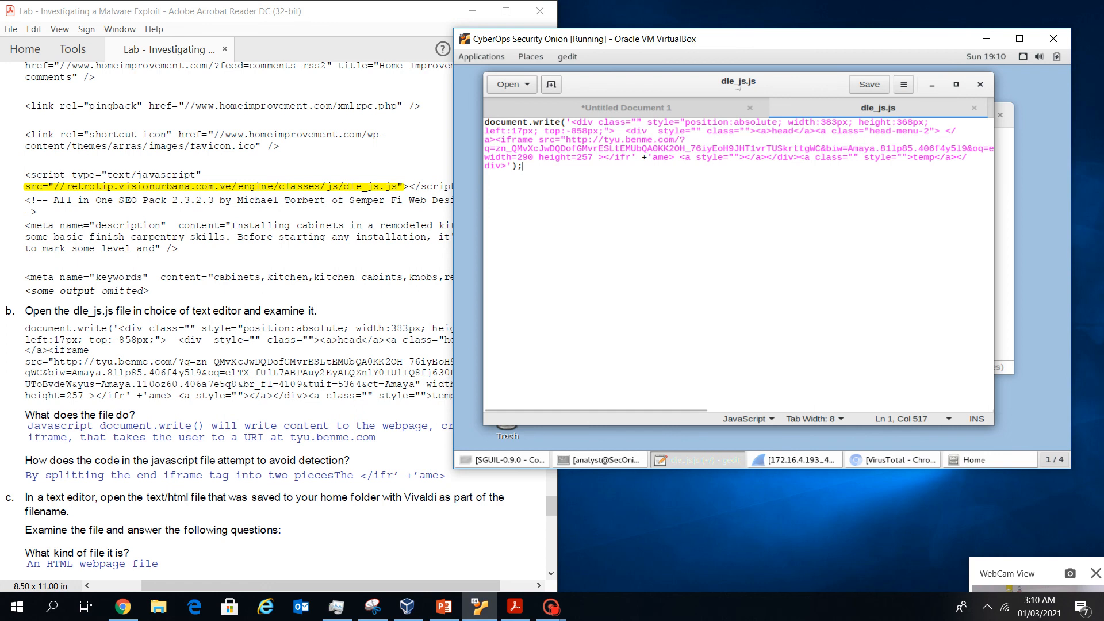
pyautogui.moveTo(681, 140); pyautogui.dragTo(626, 131)
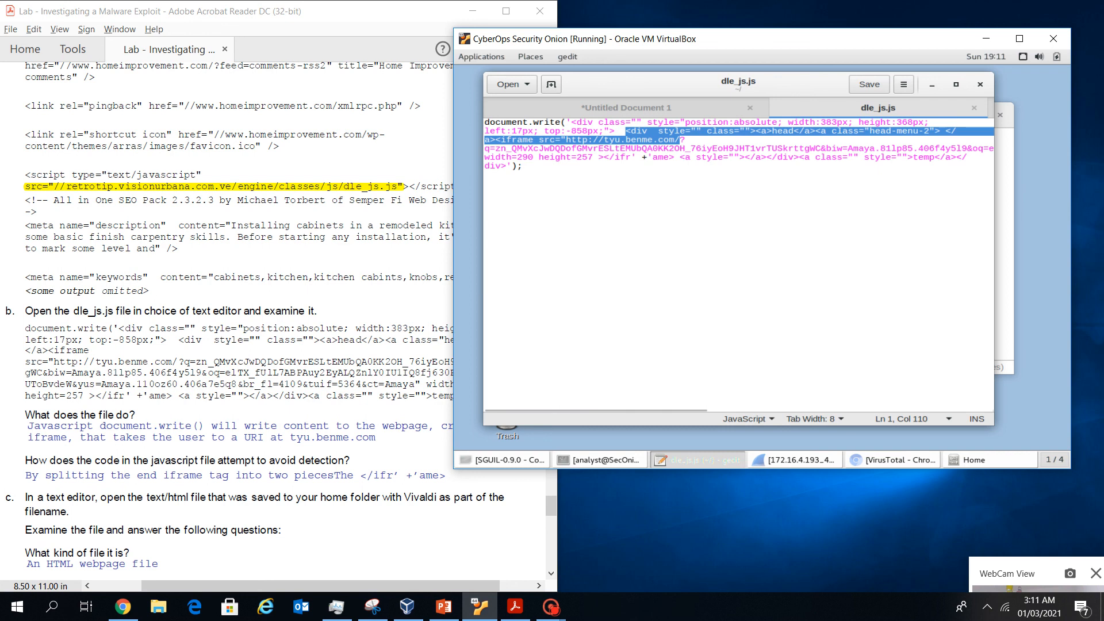
pyautogui.click(627, 196)
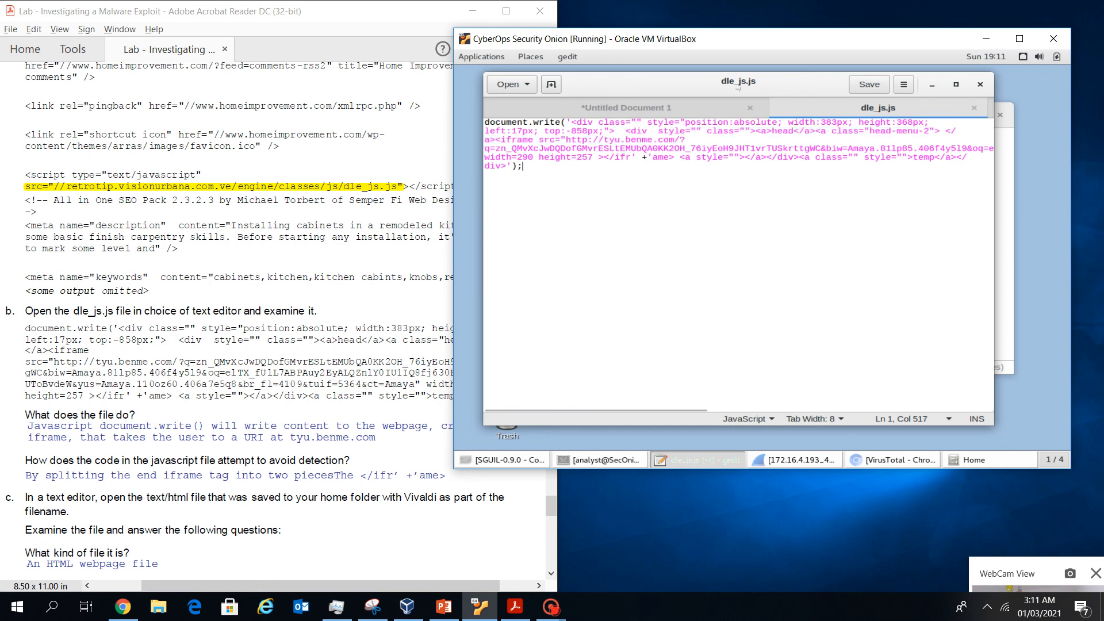
pyautogui.moveTo(595, 410)
pyautogui.mouseDown()
pyautogui.moveTo(882, 410)
pyautogui.moveTo(592, 410)
pyautogui.mouseUp()
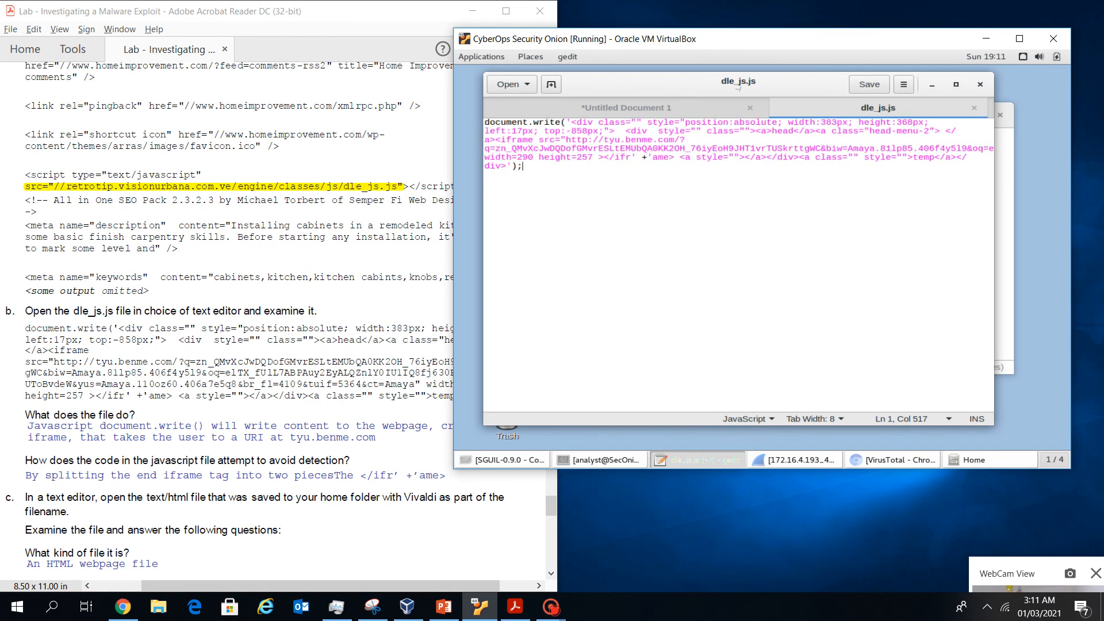
# Read further in the instructions, then highlight the split </ifr' +'ame> end tag
pyautogui.click(363, 478)
pyautogui.scroll(-2, 363, 478)
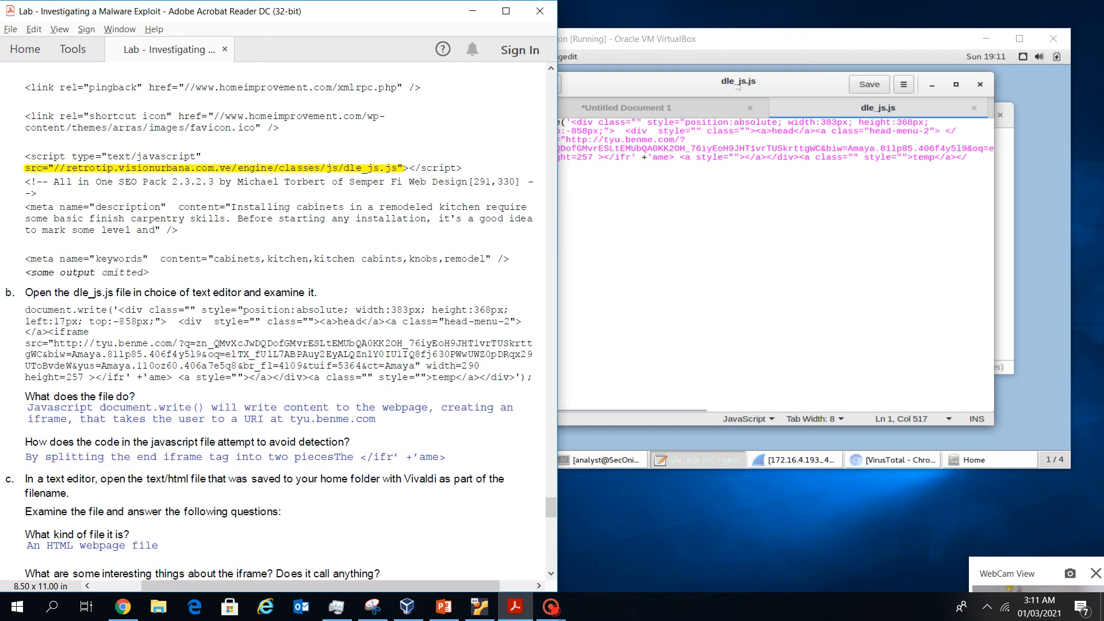
pyautogui.hotkey('alt', 'Tab')
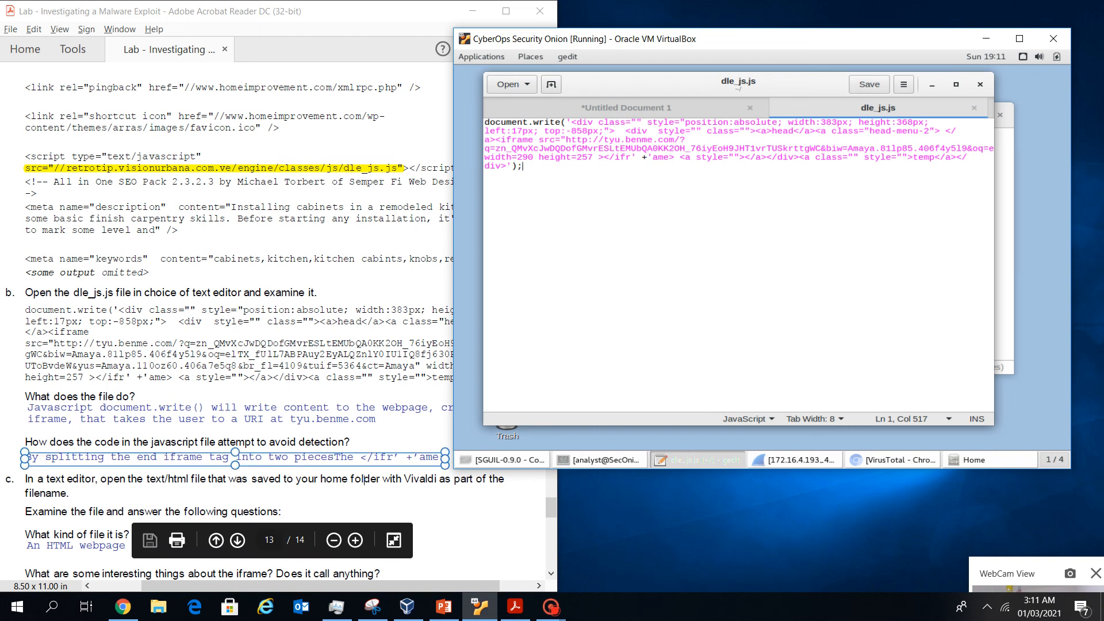
pyautogui.click(363, 479)
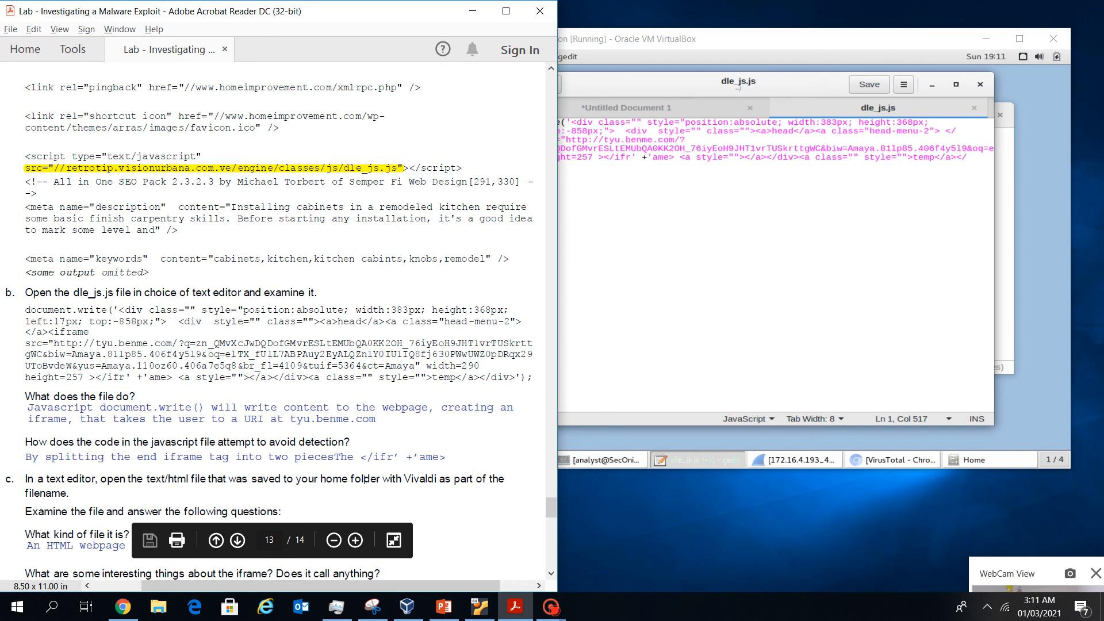
pyautogui.hotkey('alt', 'Tab')
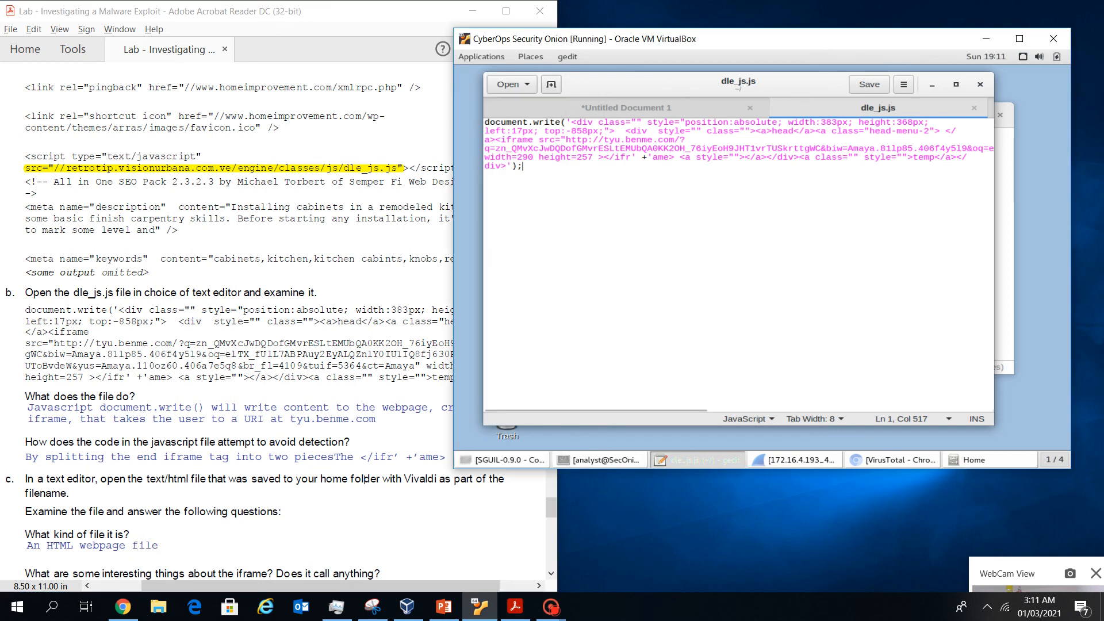
pyautogui.moveTo(679, 157); pyautogui.dragTo(604, 158)
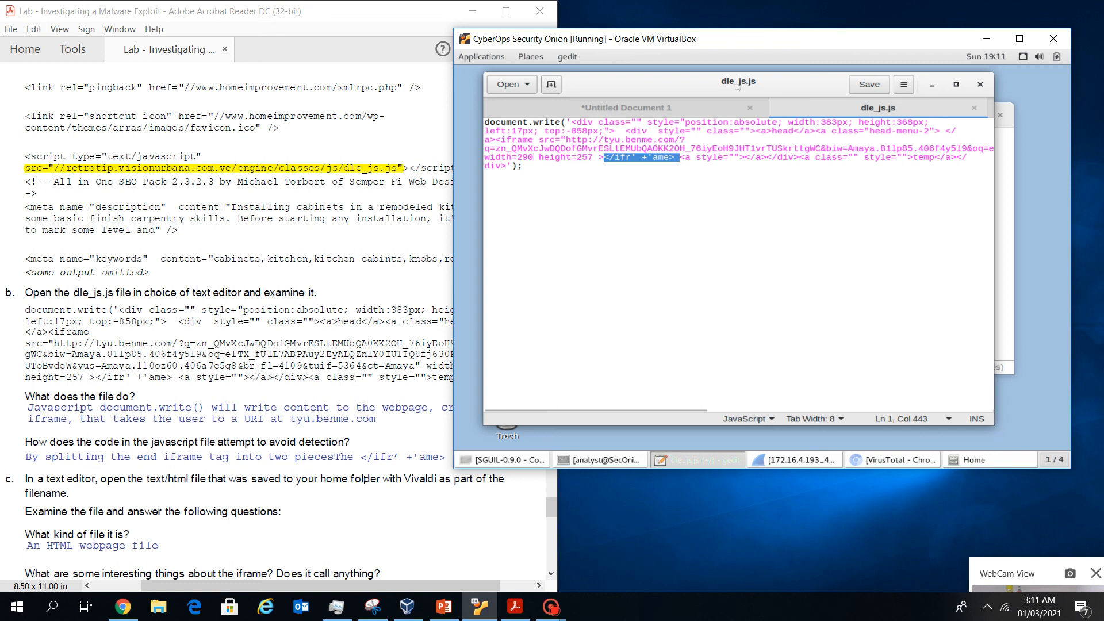
# Scroll on through the lab instructions and close the gedit window
pyautogui.click(363, 478)
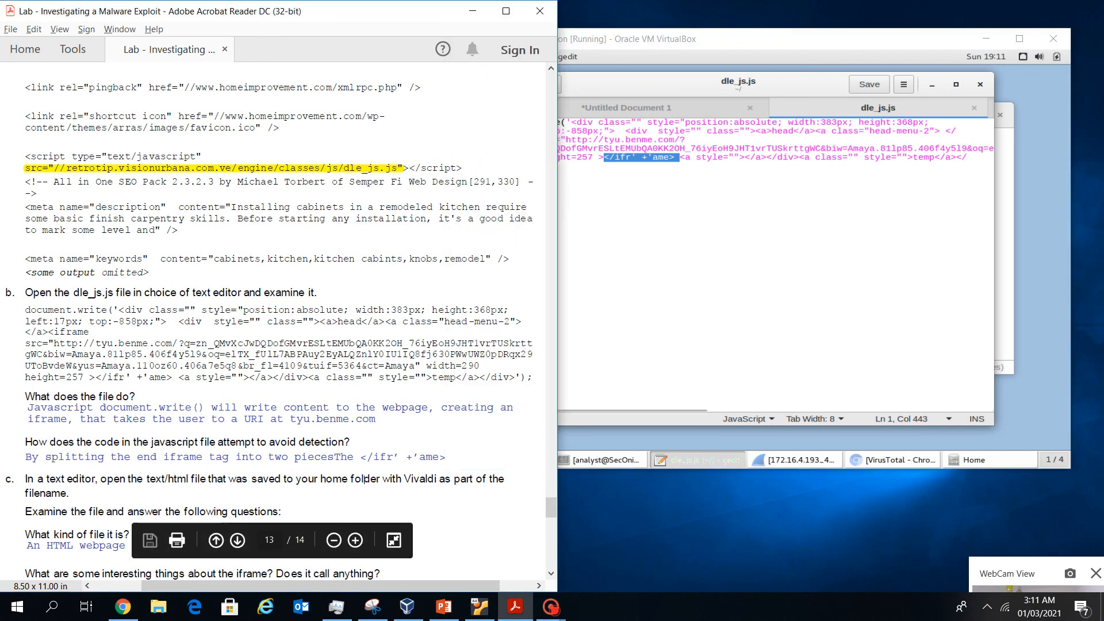
pyautogui.scroll(-2, 364, 479)
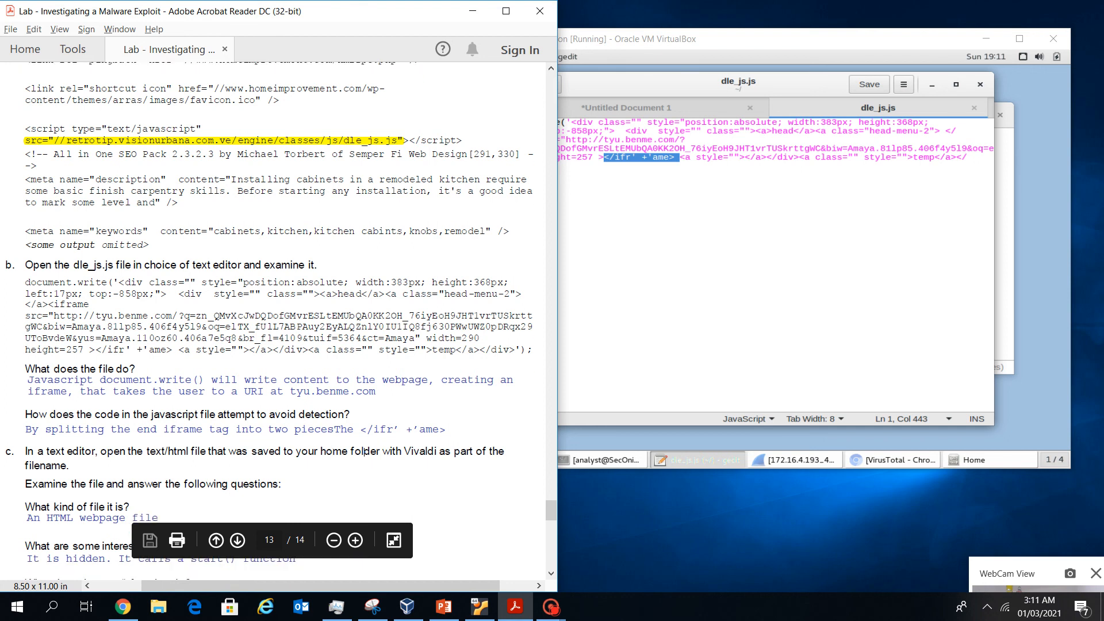
pyautogui.scroll(-3, 363, 478)
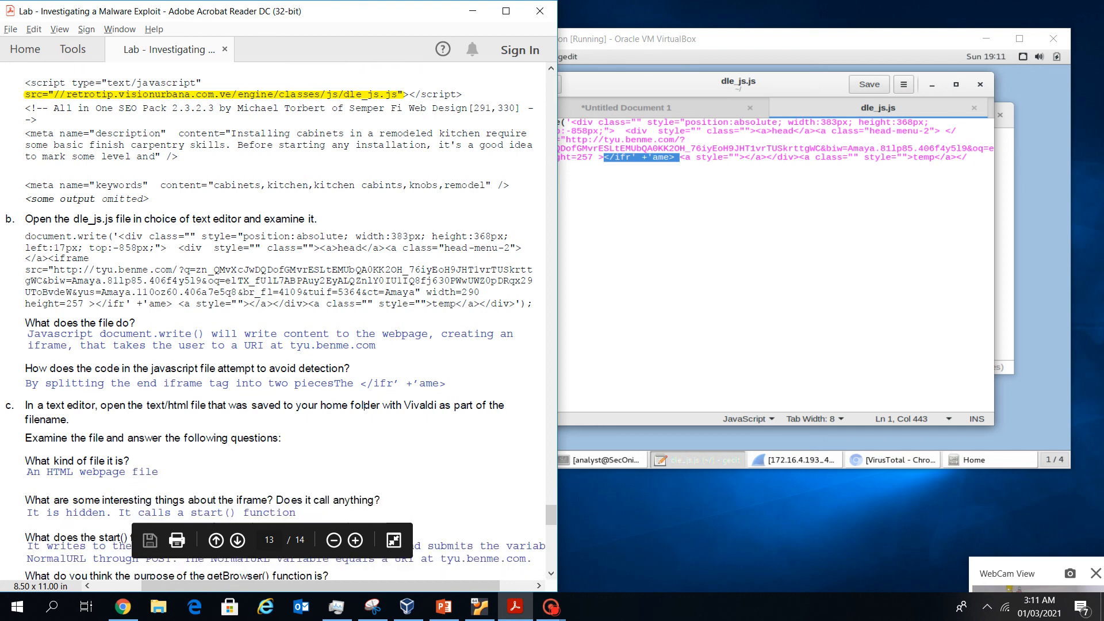
pyautogui.scroll(-1, 364, 479)
pyautogui.click(979, 85)
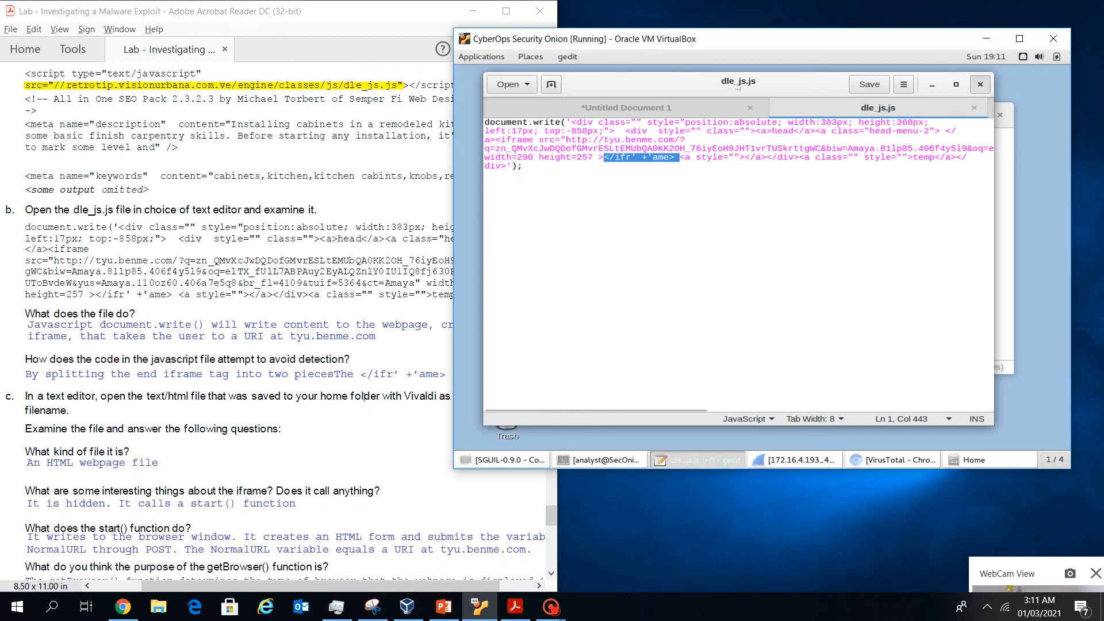
pyautogui.click(979, 84)
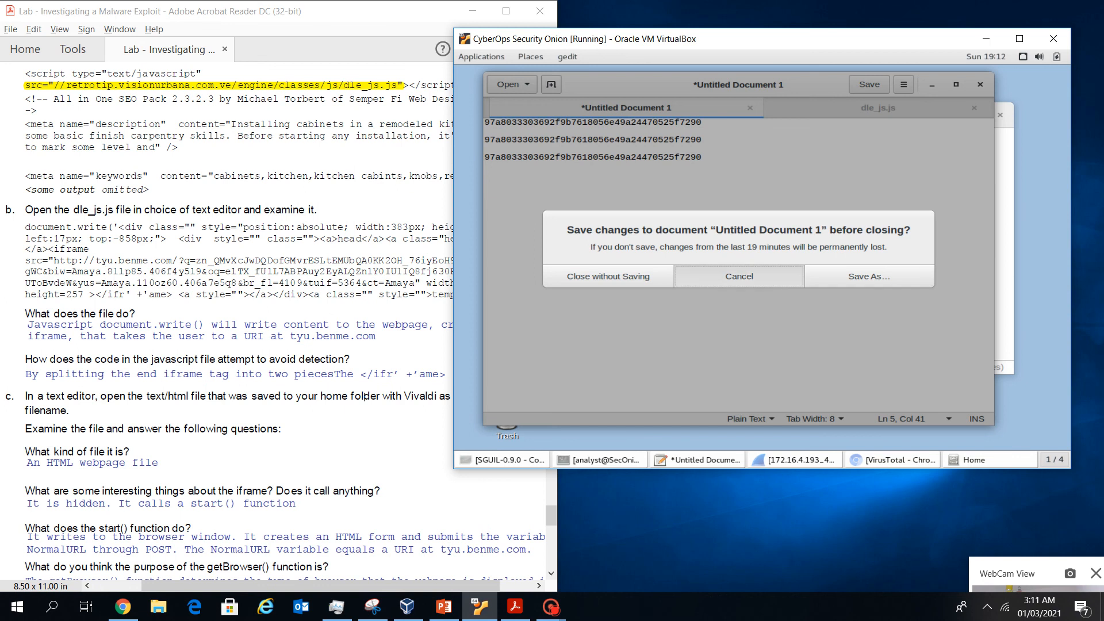
# Cancel the close, then open the Vivaldi HTML file from Home in gedit, scrolled to the top
pyautogui.click(739, 277)
pyautogui.click(1005, 230)
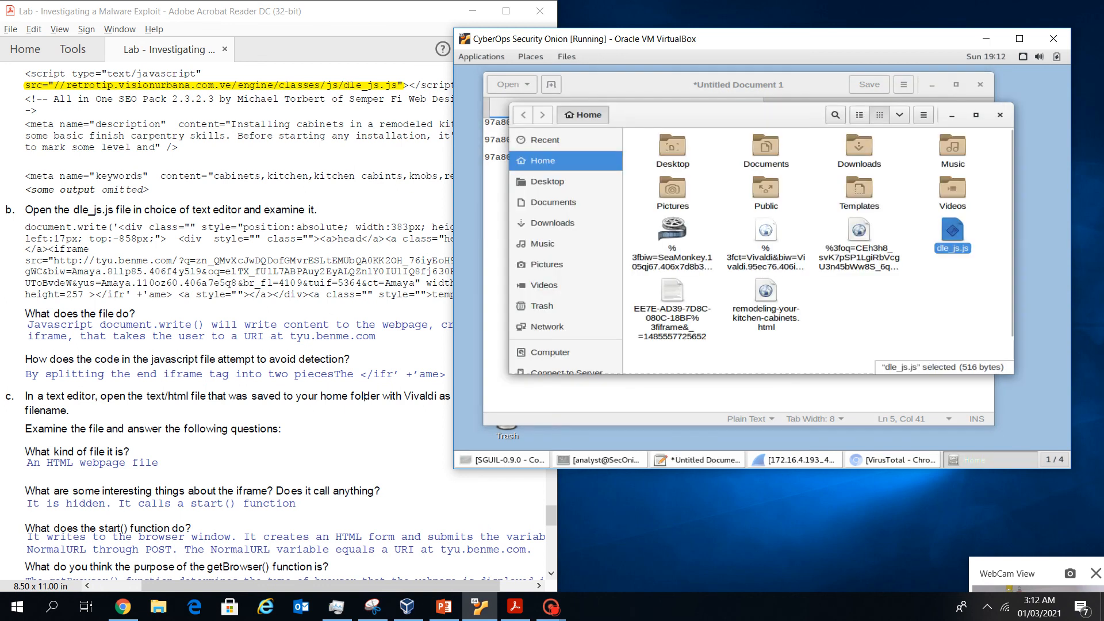
pyautogui.rightClick(773, 237)
pyautogui.moveTo(834, 262)
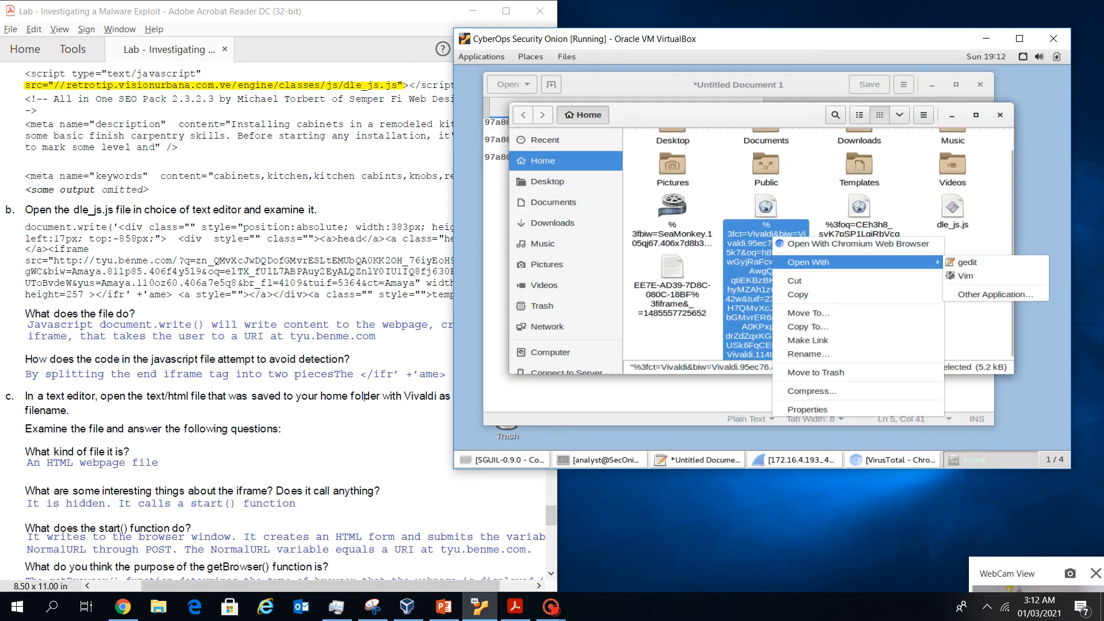
pyautogui.click(968, 262)
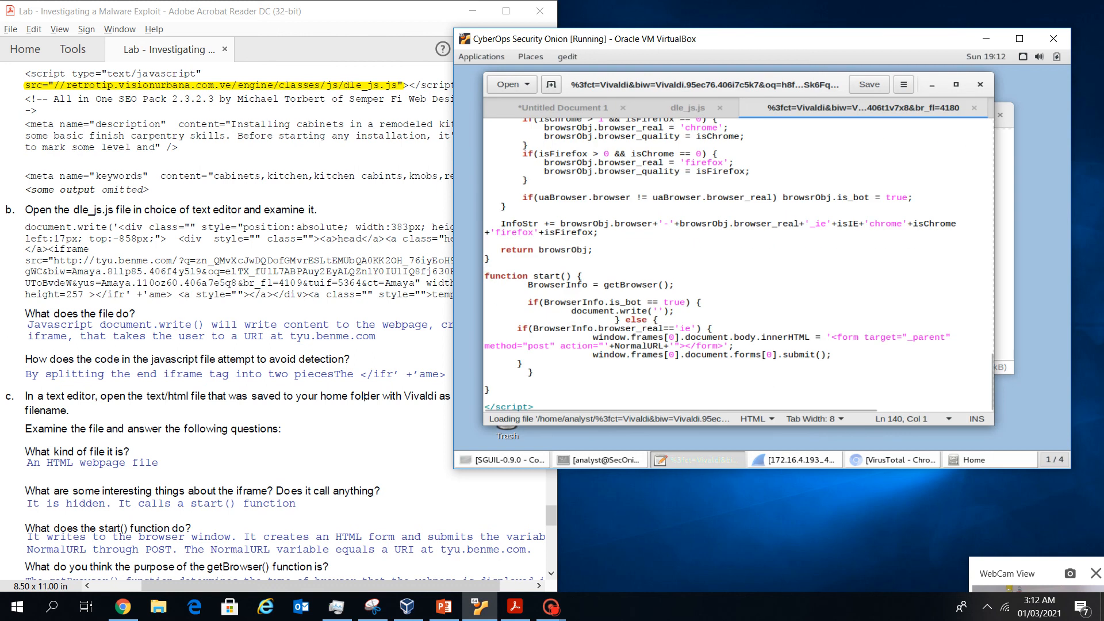
pyautogui.scroll(-10, 364, 397)
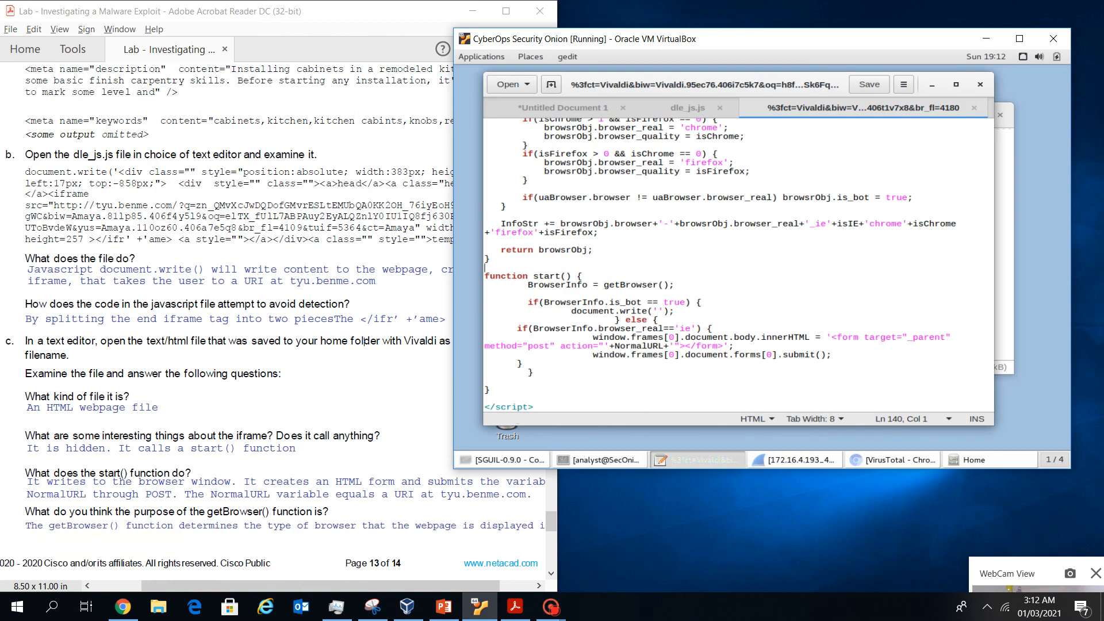
pyautogui.scroll(5, 333, 315)
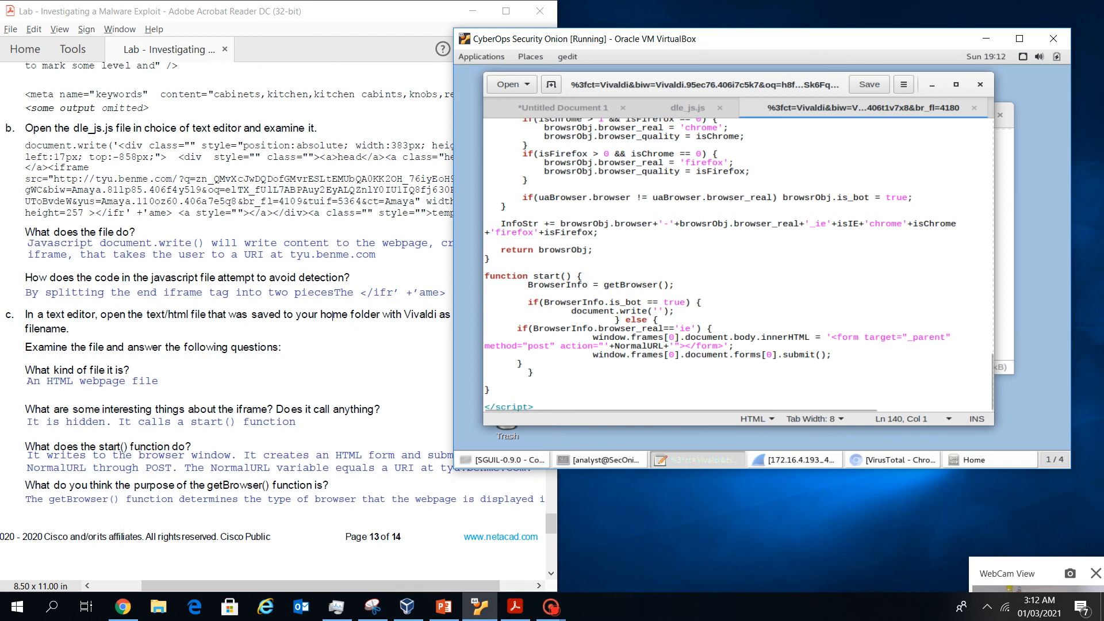
pyautogui.scroll(20, 738, 264)
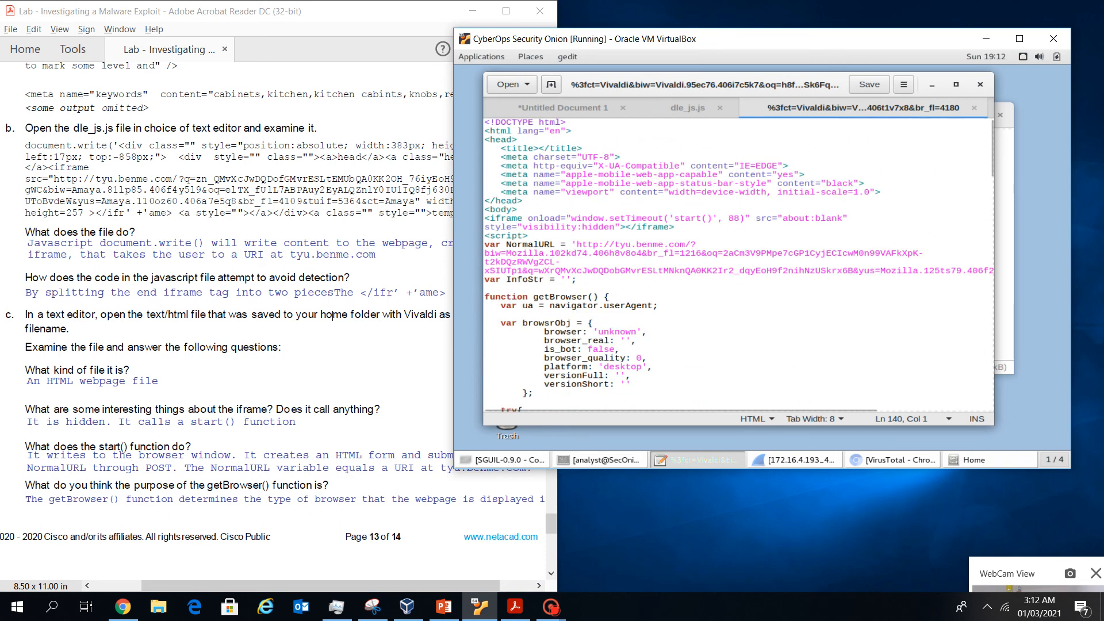
pyautogui.moveTo(490, 122); pyautogui.dragTo(517, 209)
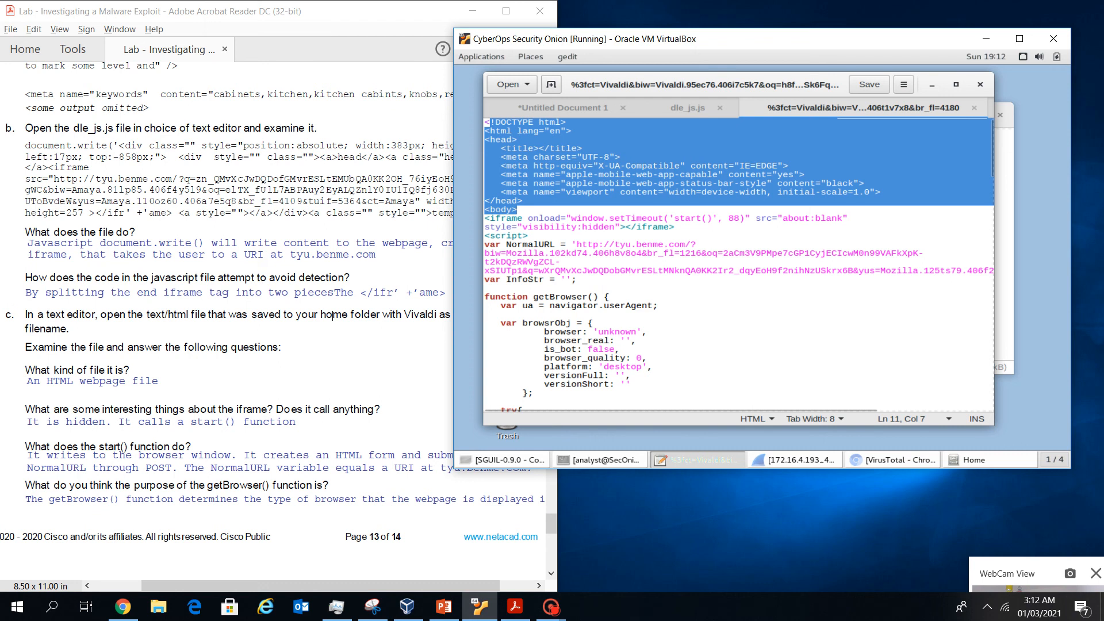
pyautogui.moveTo(485, 219); pyautogui.dragTo(679, 228)
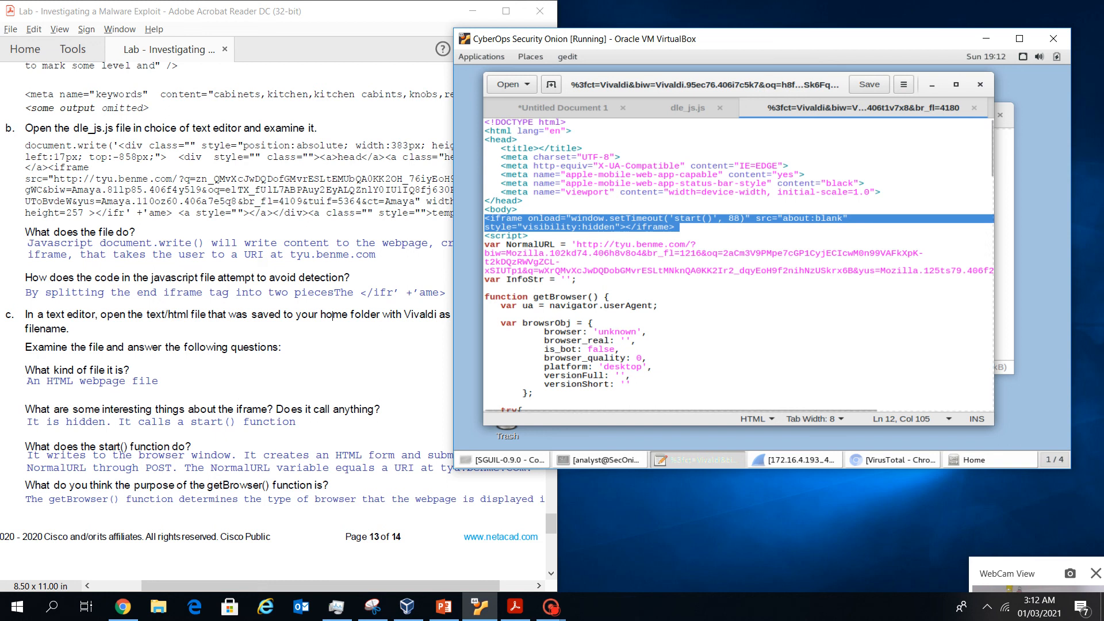
pyautogui.click(631, 227)
pyautogui.moveTo(620, 227); pyautogui.dragTo(522, 227)
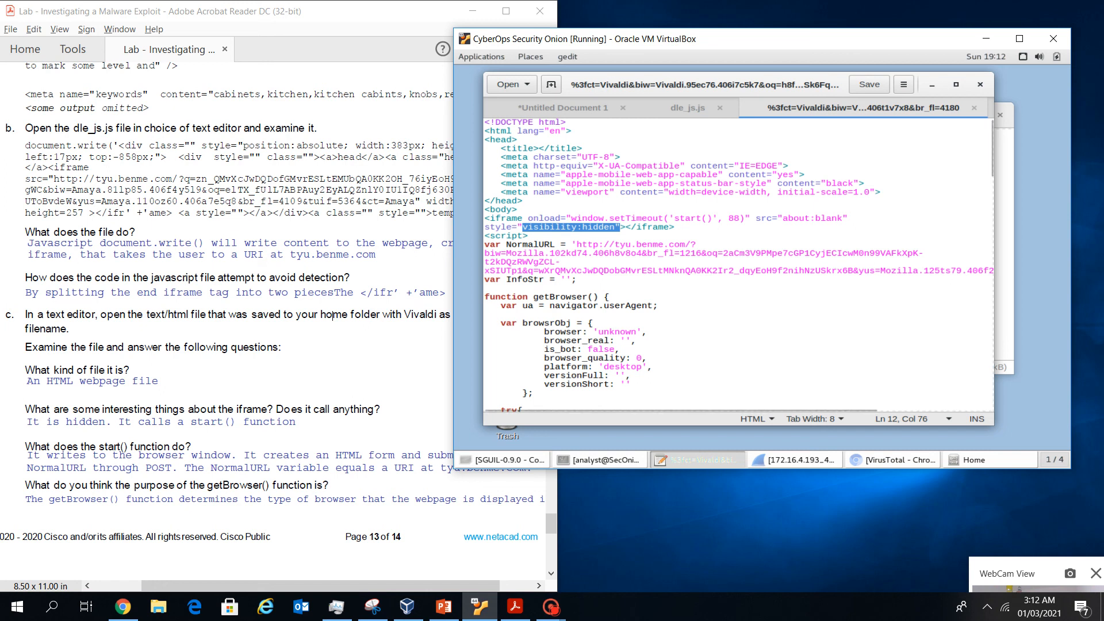
pyautogui.moveTo(533, 297); pyautogui.dragTo(576, 297)
pyautogui.scroll(-2, 738, 265)
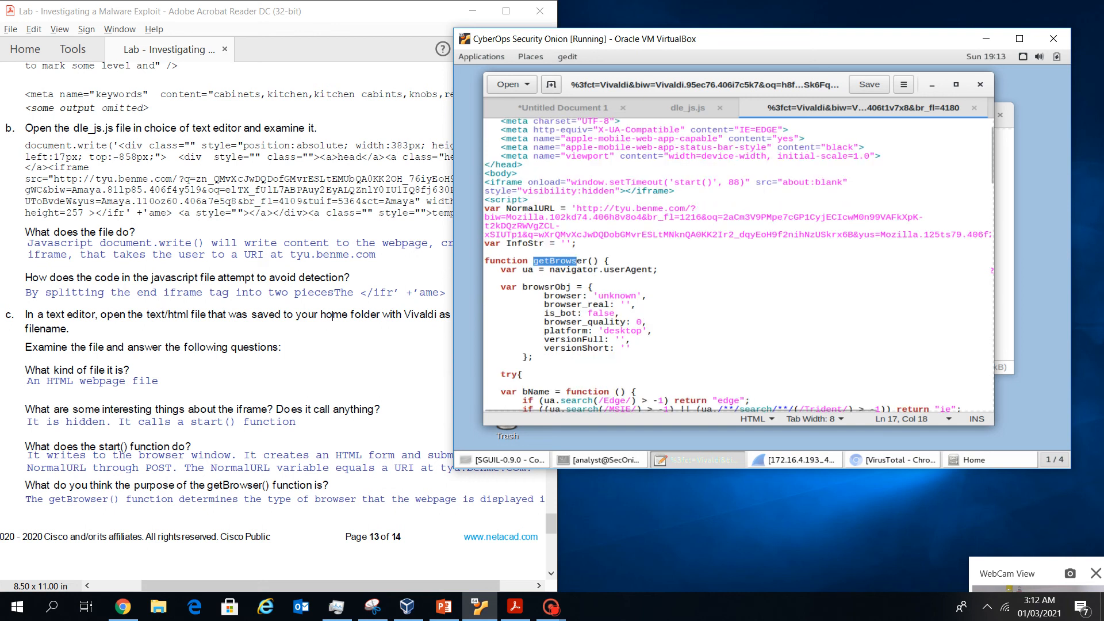
# Highlight the start() timeout in the iframe onload and check the worksheet question
pyautogui.scroll(2, 737, 264)
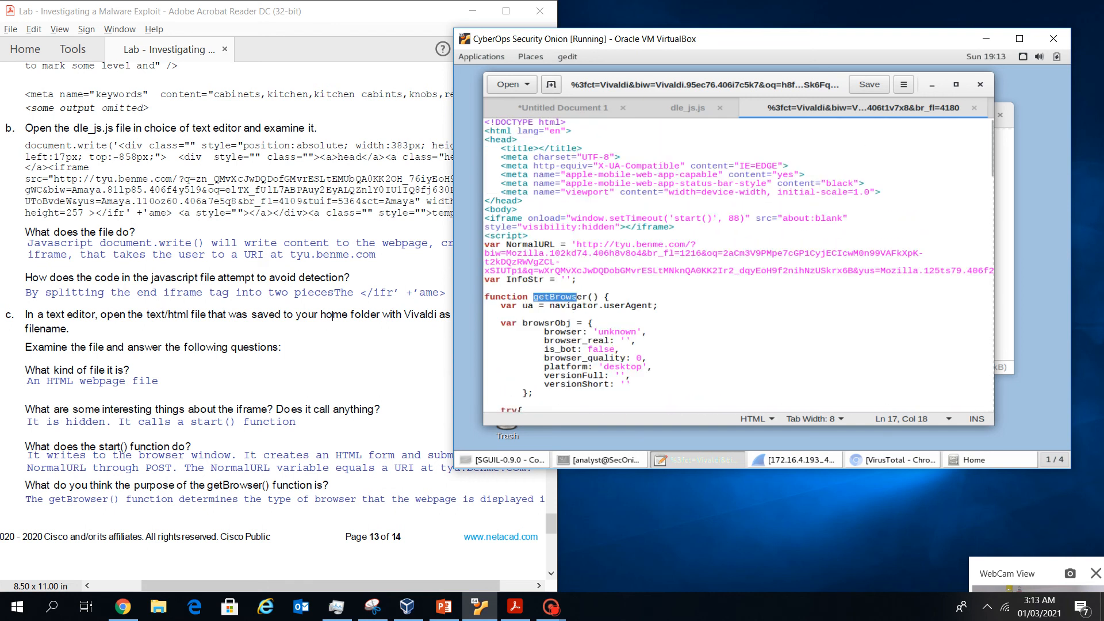
pyautogui.moveTo(675, 227); pyautogui.dragTo(745, 219)
pyautogui.click(664, 219)
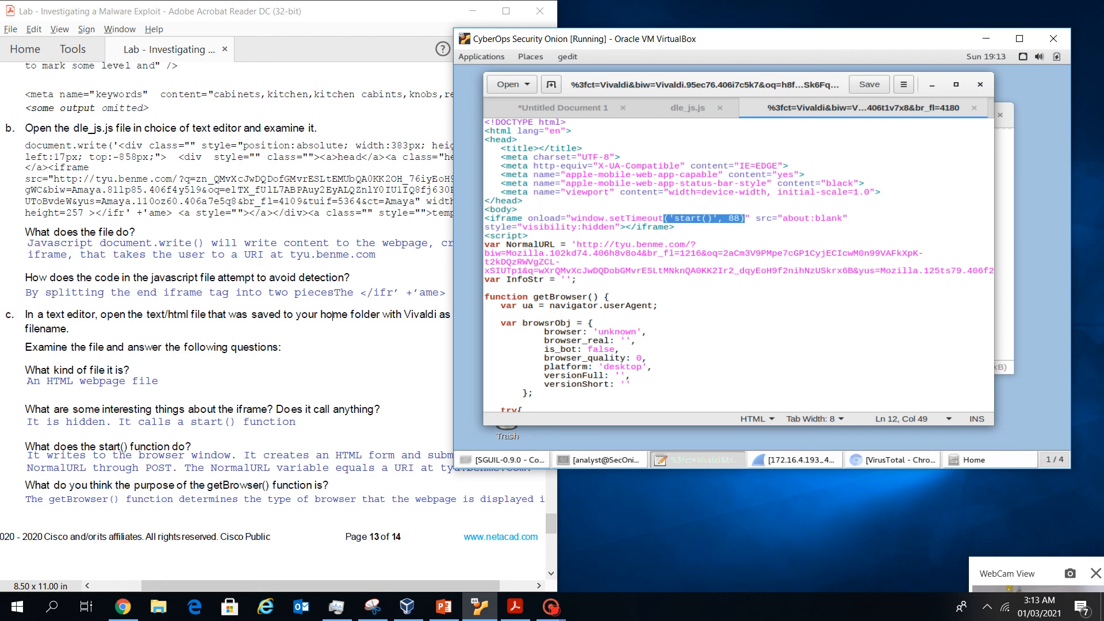
pyautogui.scroll(1, 332, 315)
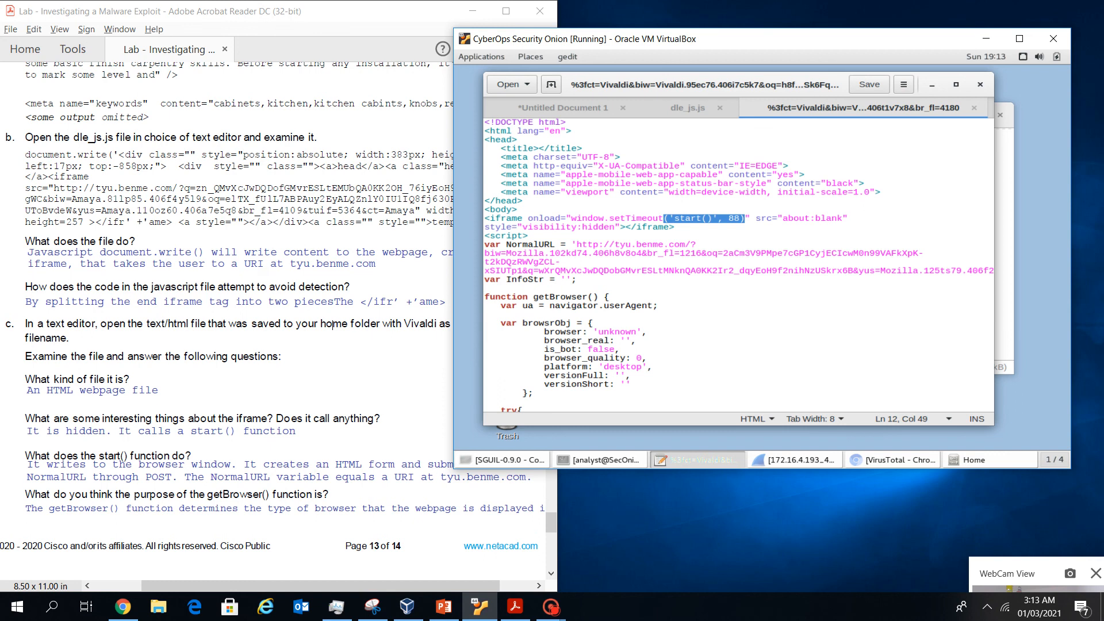
pyautogui.scroll(2, 333, 325)
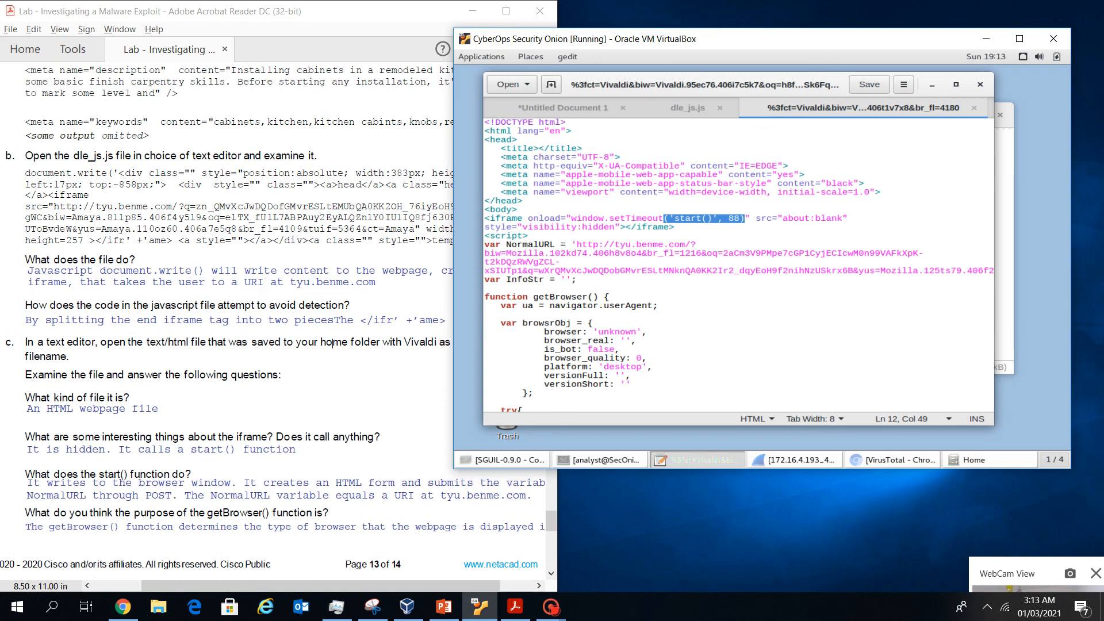
pyautogui.click(332, 343)
pyautogui.hscroll(1, 325, 343)
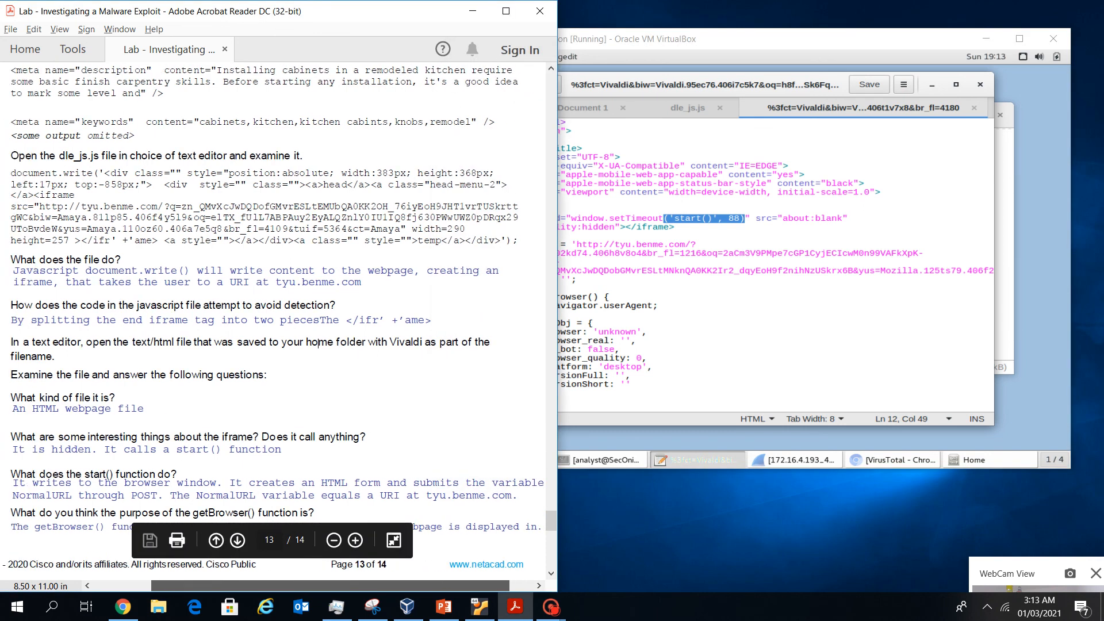
pyautogui.hscroll(-1, 331, 343)
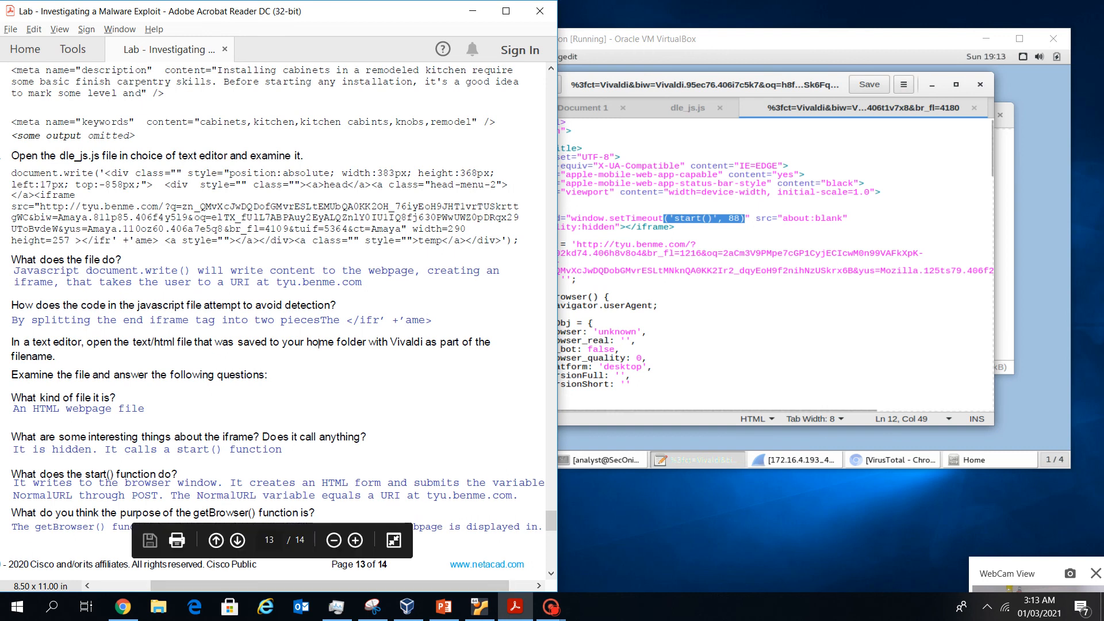
# Highlight NormalURL and its tyu.benme.com address, comparing with the worksheet
pyautogui.click(626, 315)
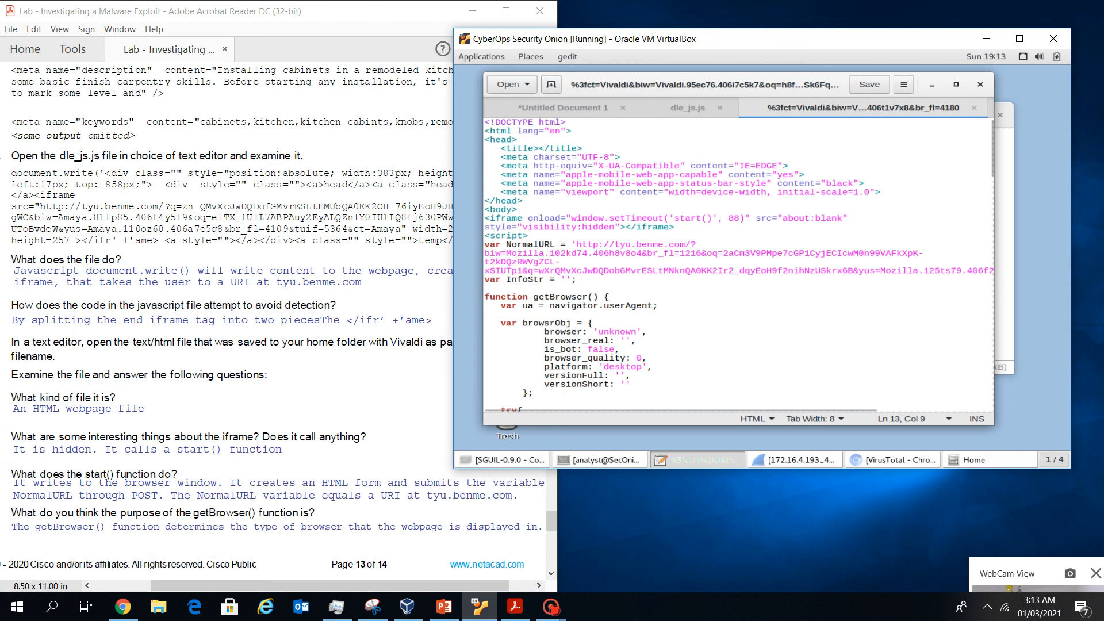
pyautogui.moveTo(506, 244); pyautogui.dragTo(555, 245)
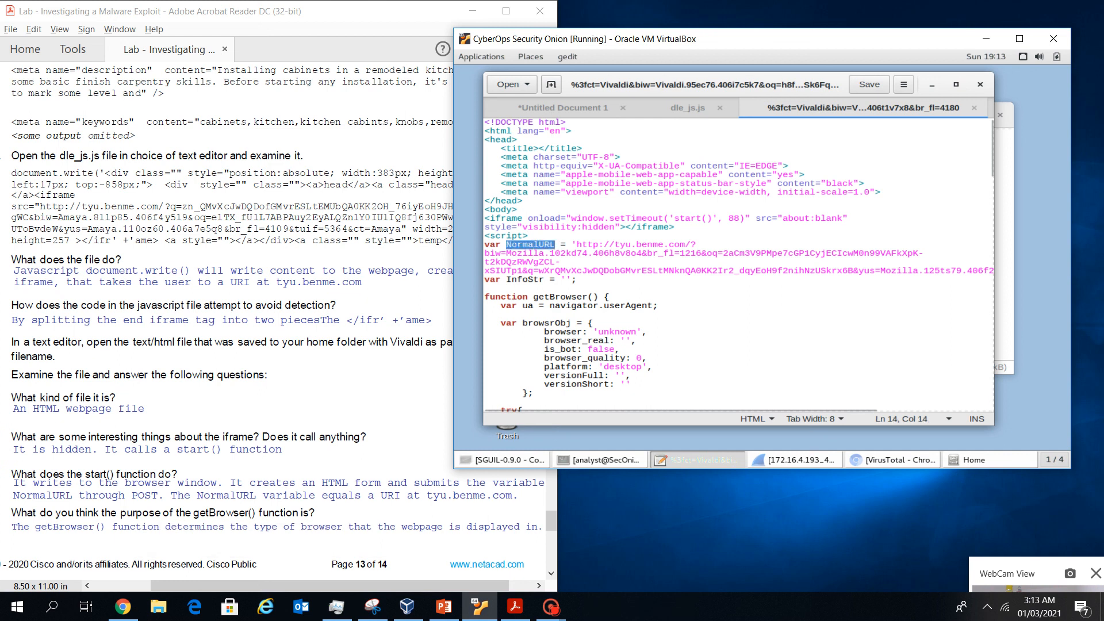
pyautogui.click(572, 245)
pyautogui.moveTo(572, 245); pyautogui.dragTo(680, 245)
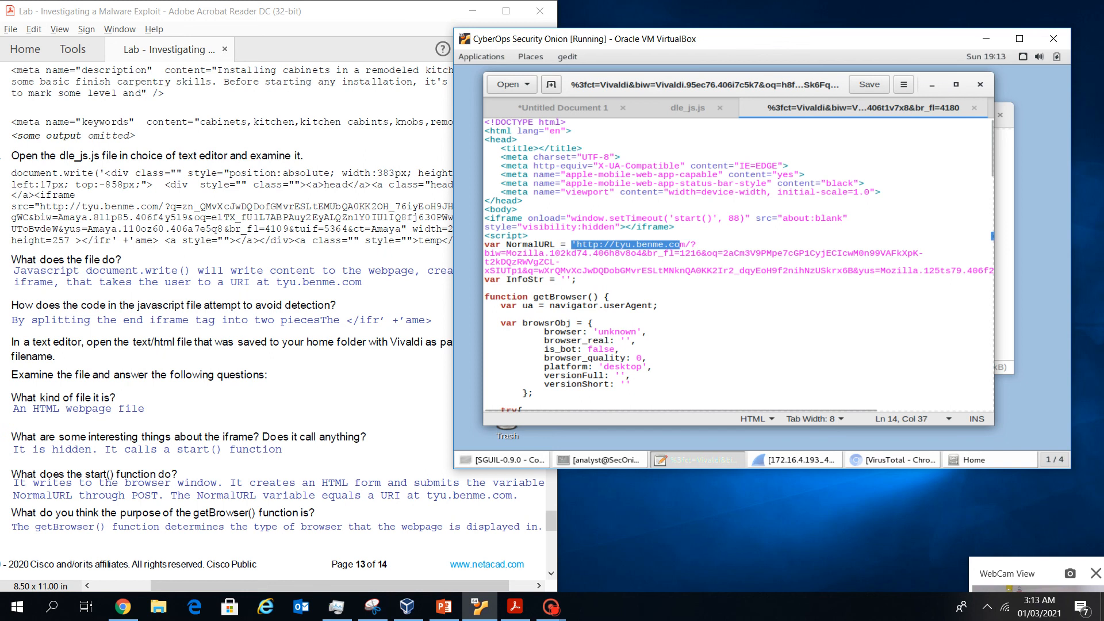
pyautogui.click(691, 245)
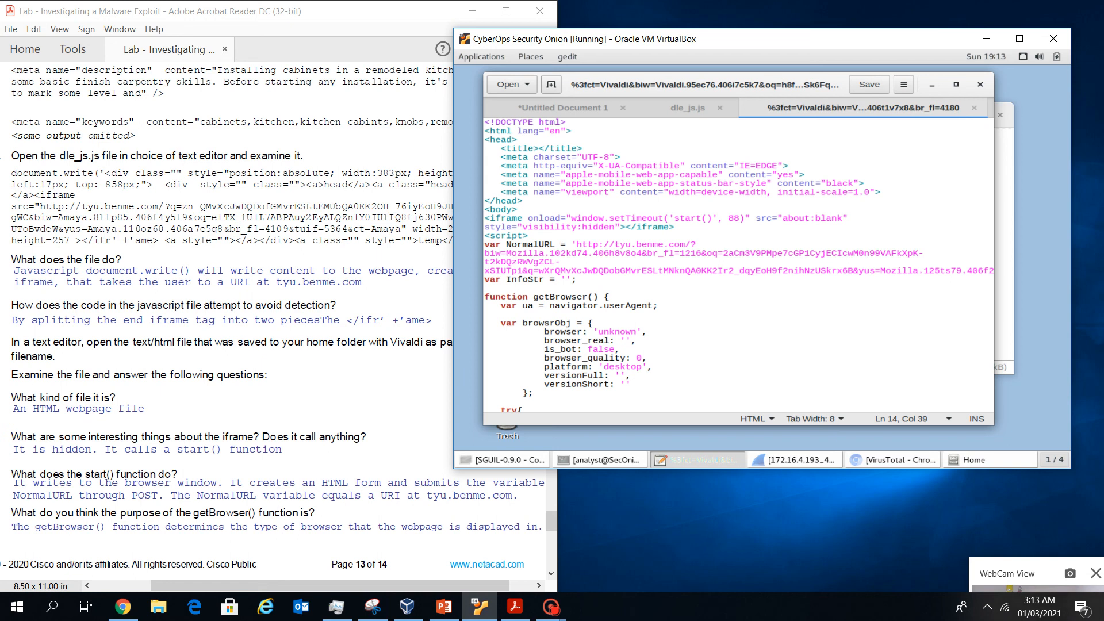
pyautogui.moveTo(572, 245); pyautogui.dragTo(690, 245)
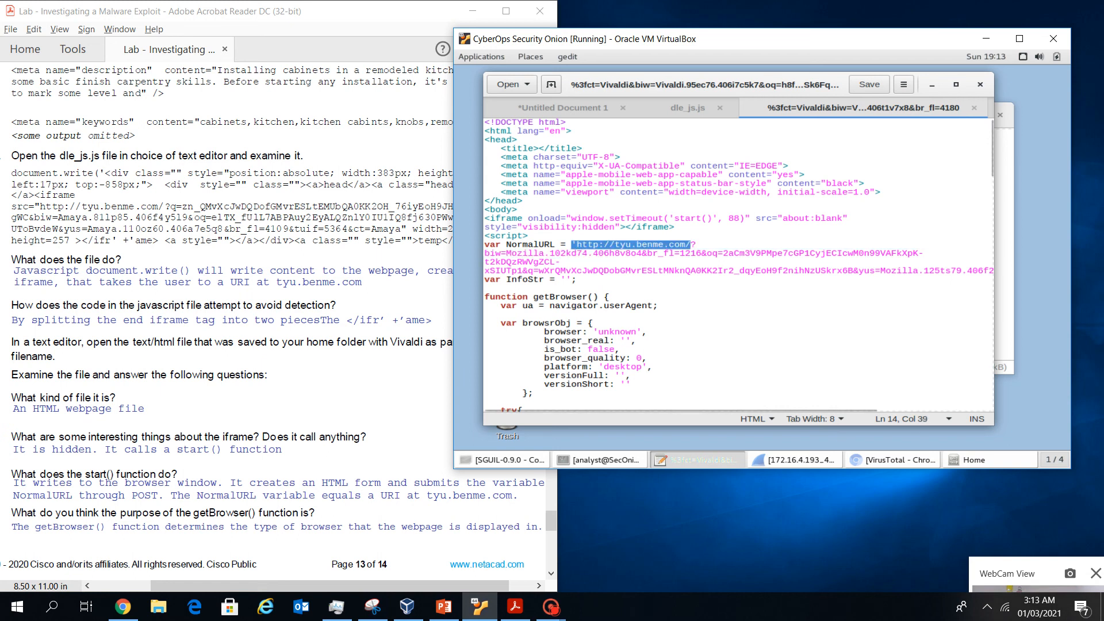
pyautogui.click(345, 460)
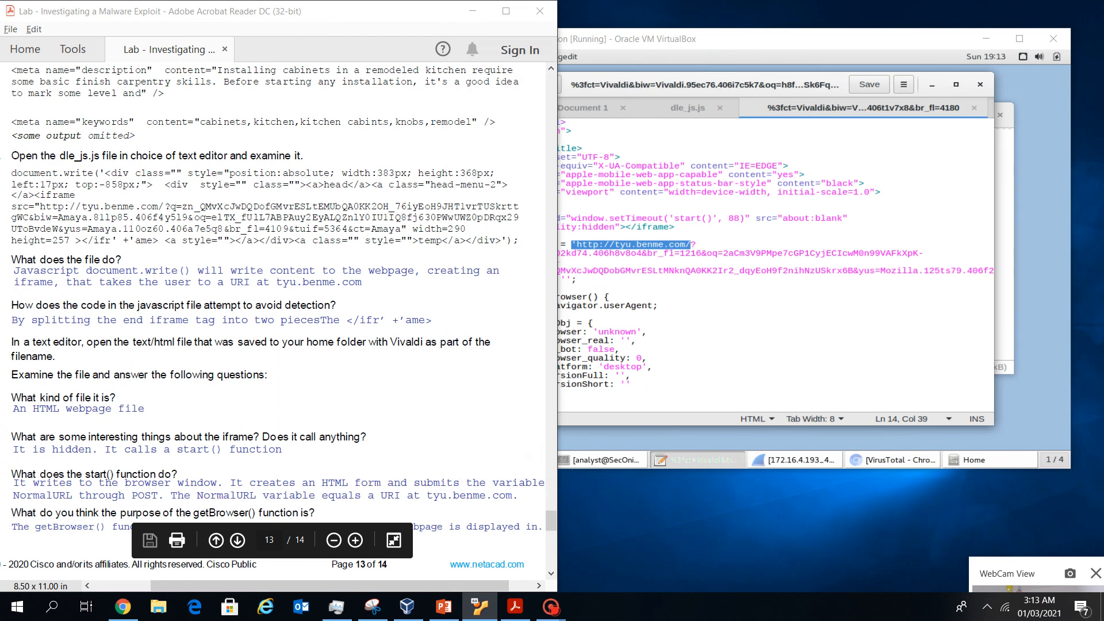
pyautogui.scroll(-1, 276, 316)
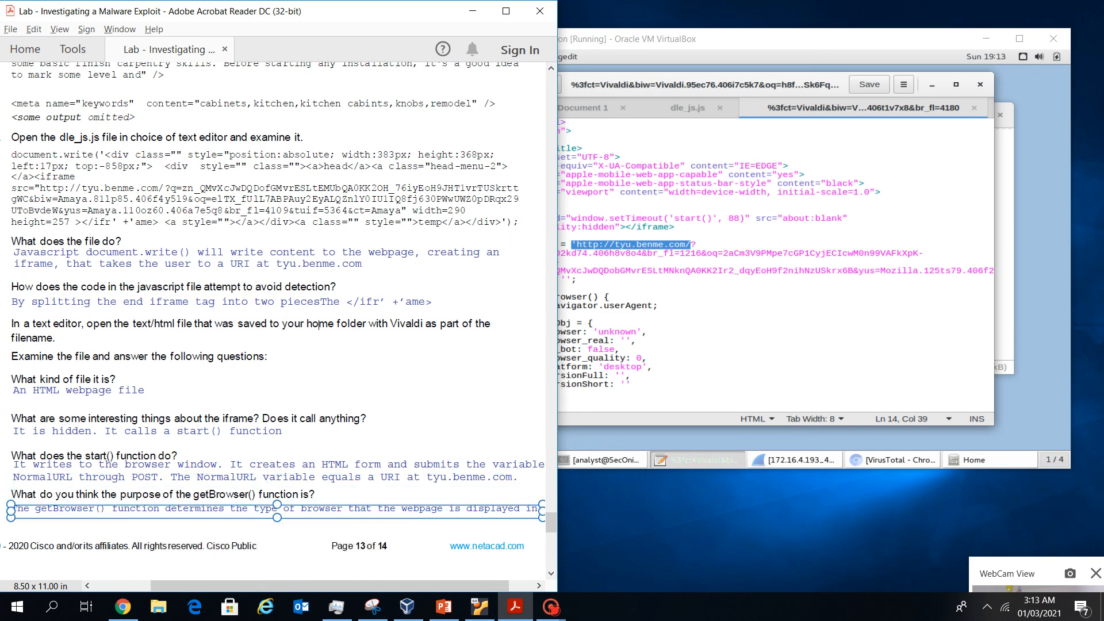
pyautogui.click(648, 332)
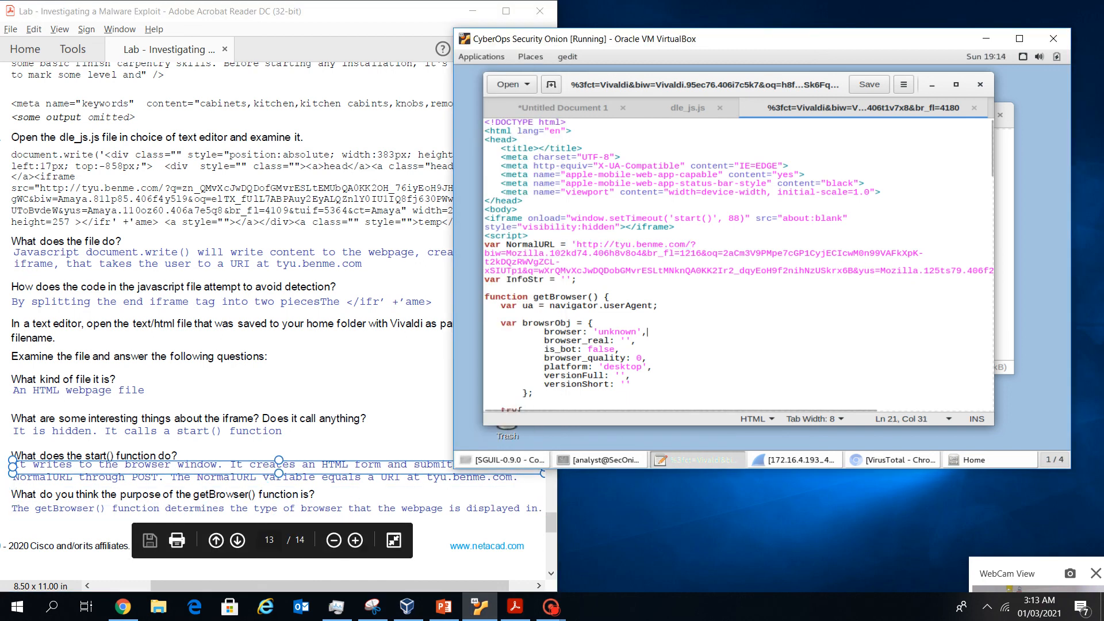
# Highlight getBrowser() in the Vivaldi source, then scroll the worksheet to page 14's Reflection table
pyautogui.moveTo(605, 297); pyautogui.dragTo(539, 296)
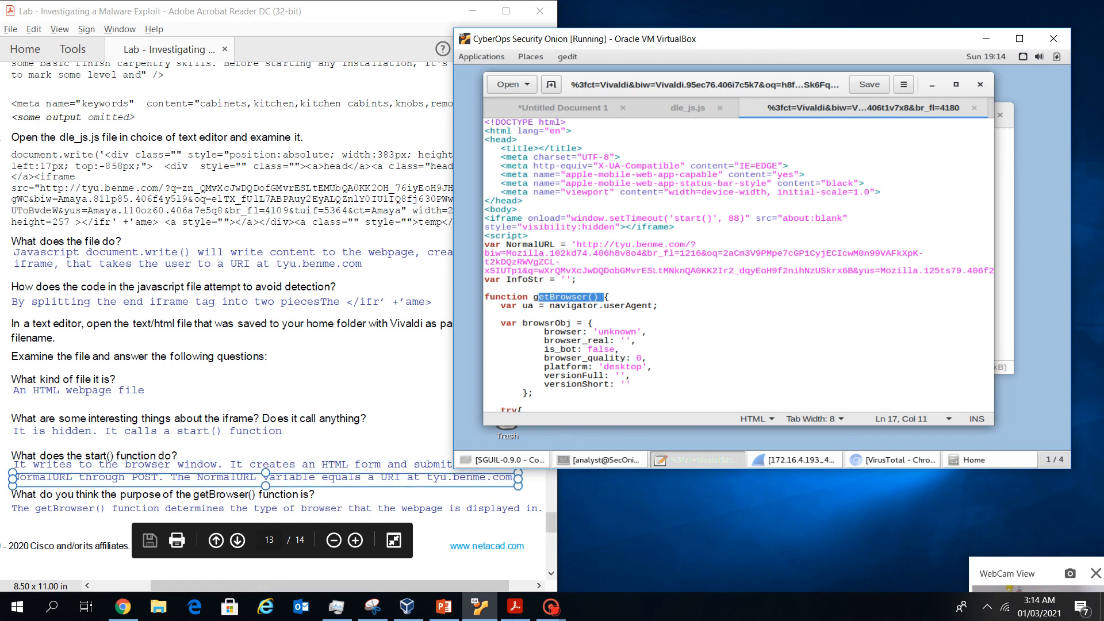
pyautogui.moveTo(403, 586)
pyautogui.mouseDown()
pyautogui.moveTo(427, 586)
pyautogui.moveTo(403, 586)
pyautogui.mouseUp()
pyautogui.click(612, 297)
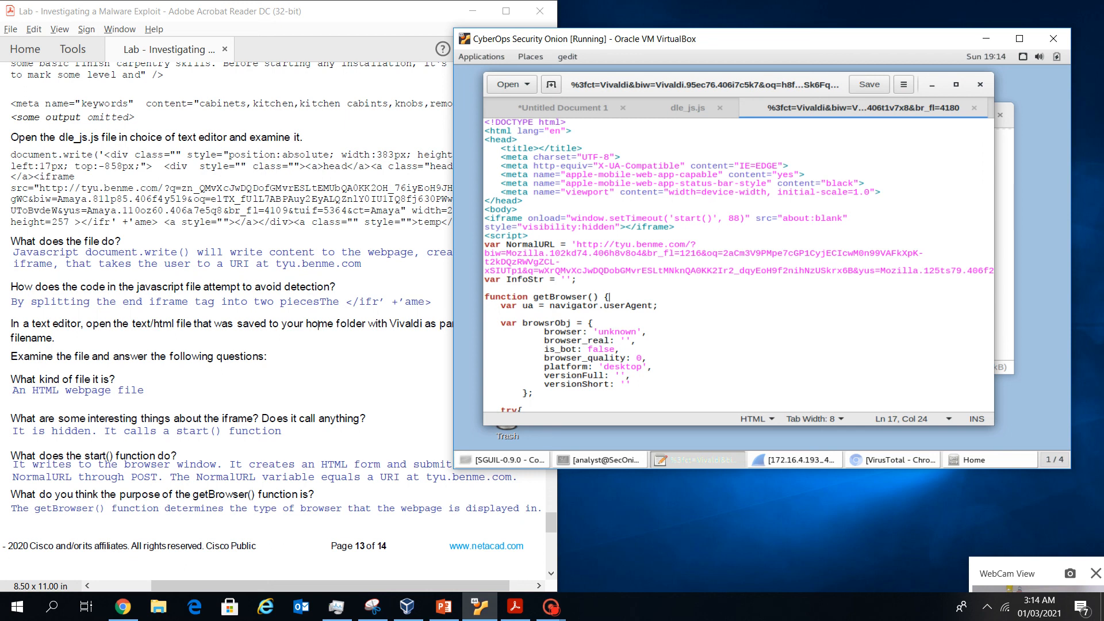
pyautogui.scroll(-10, 318, 326)
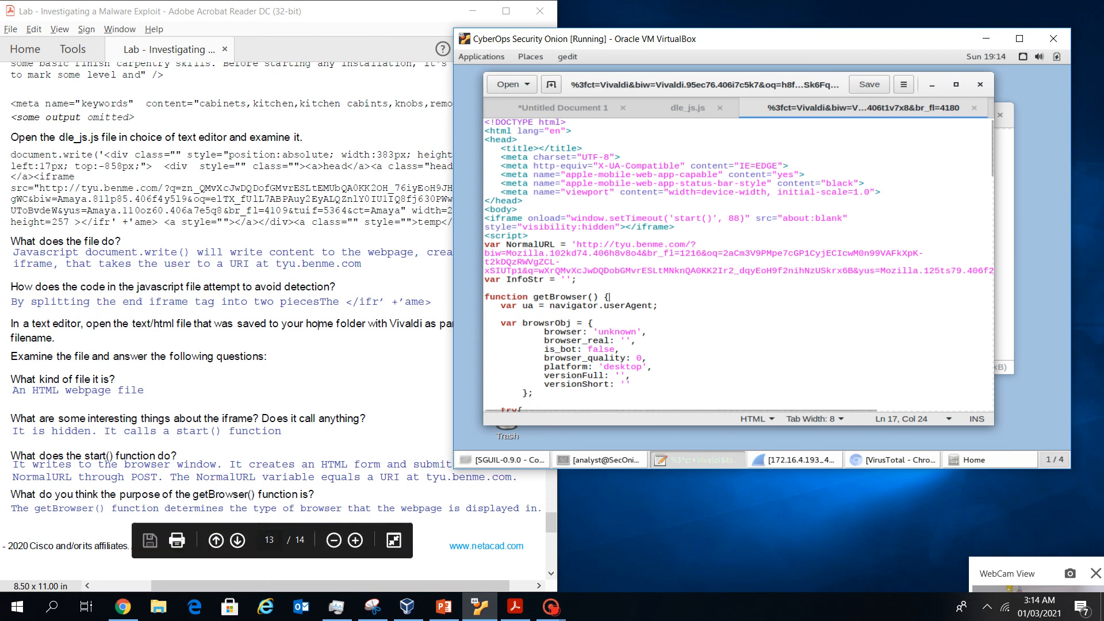
pyautogui.moveTo(322, 586); pyautogui.dragTo(261, 586)
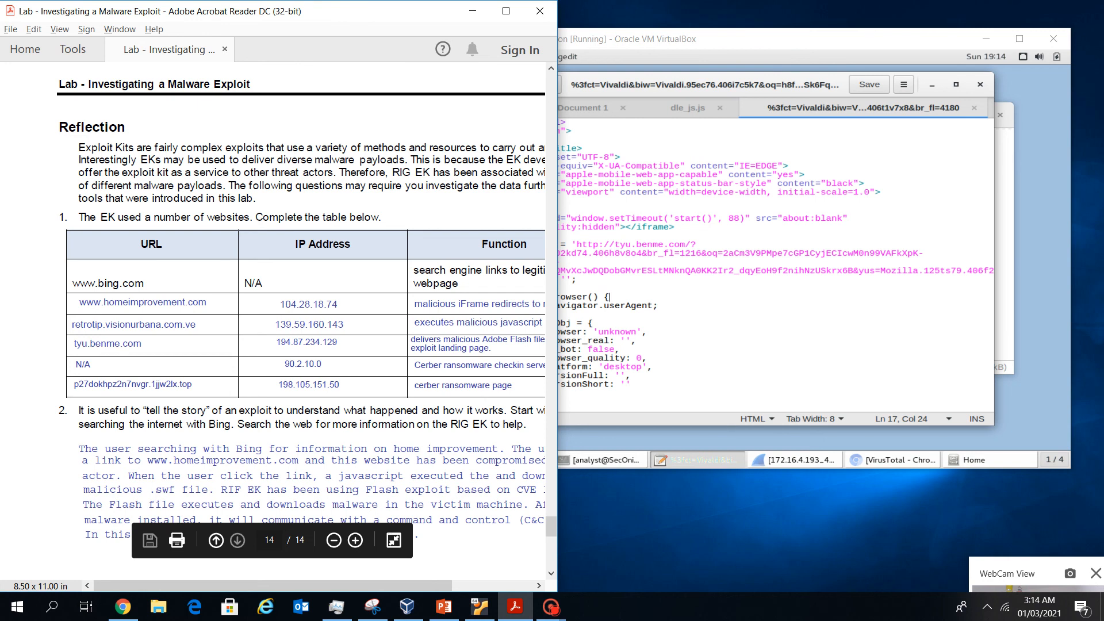
# Select 'exploit kit as a service' in the page 14 Reflection paragraph
pyautogui.moveTo(262, 585); pyautogui.dragTo(294, 585)
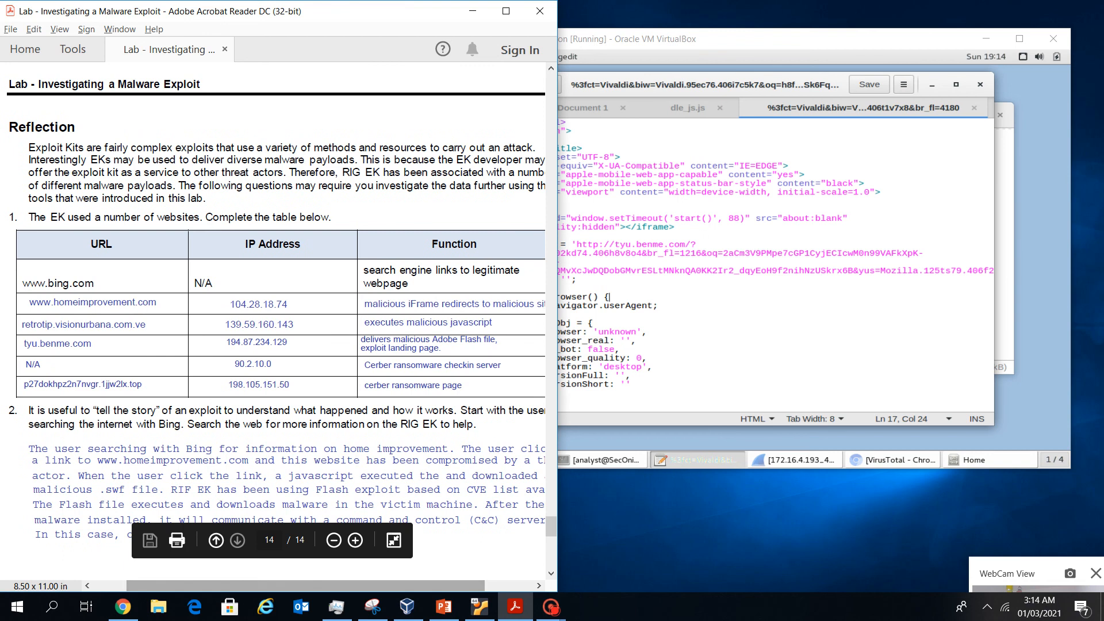
pyautogui.moveTo(294, 585)
pyautogui.mouseDown()
pyautogui.moveTo(309, 586)
pyautogui.moveTo(300, 585)
pyautogui.mouseUp()
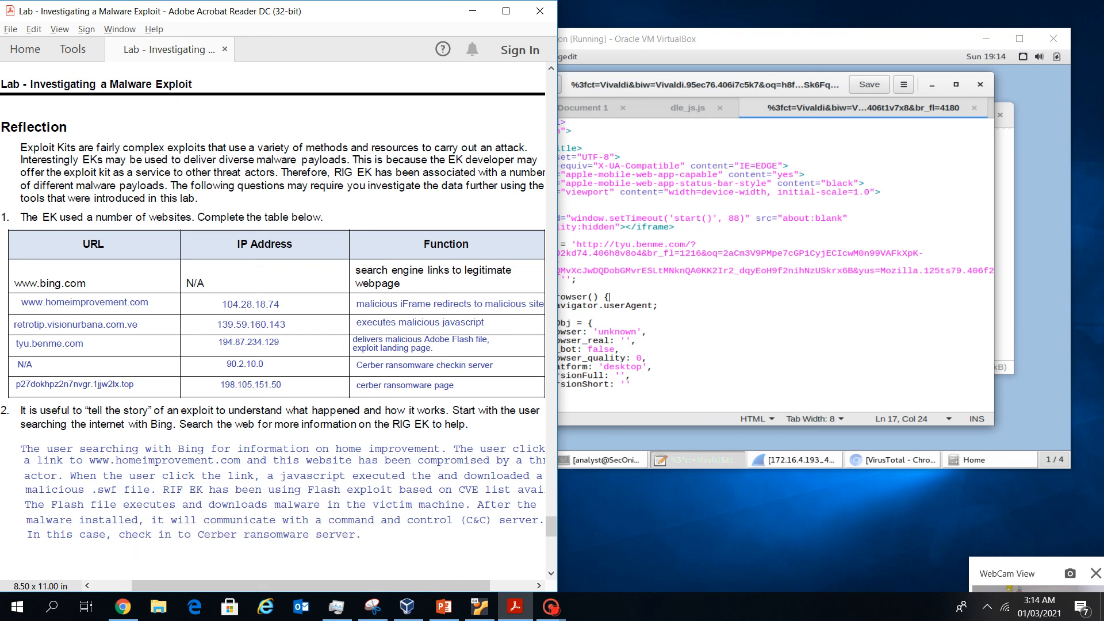
pyautogui.moveTo(175, 173); pyautogui.dragTo(64, 172)
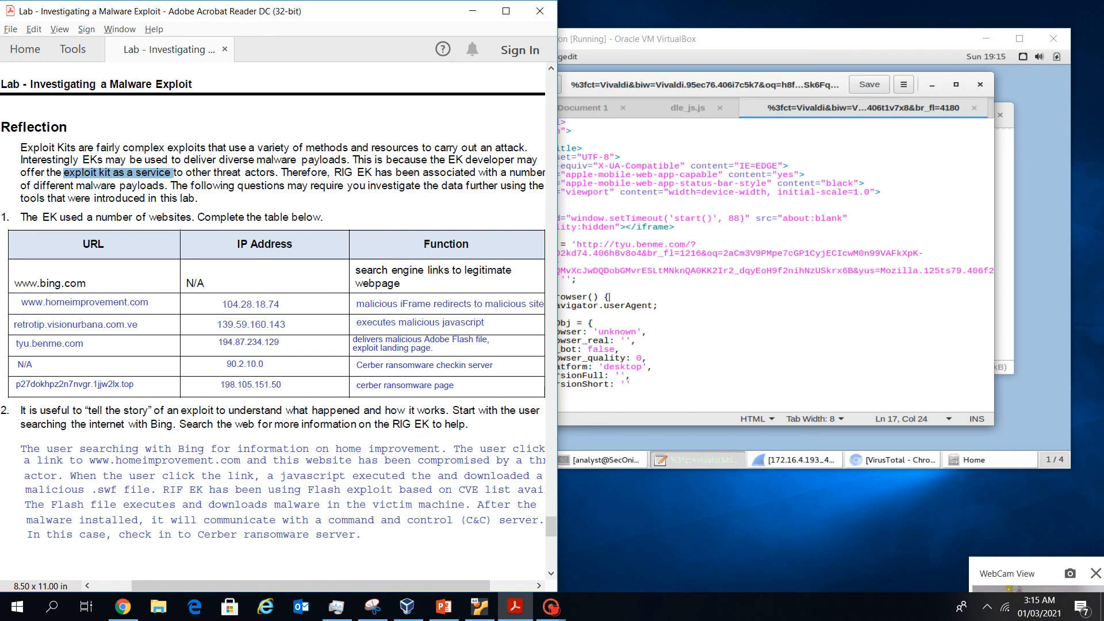
pyautogui.hscroll(-1, 273, 335)
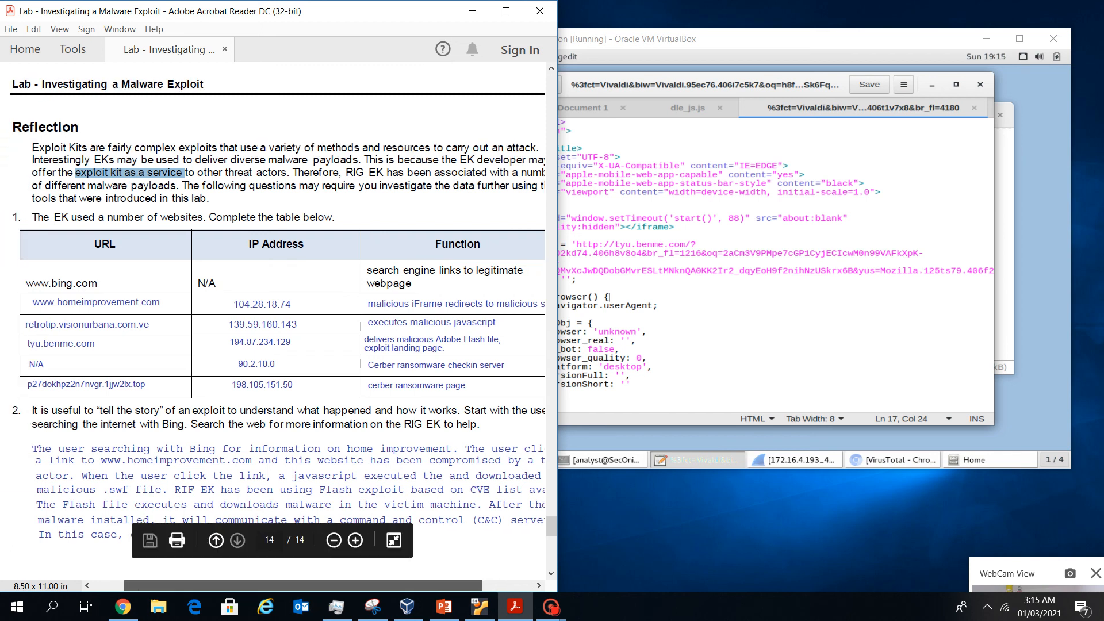
pyautogui.hscroll(1, 272, 335)
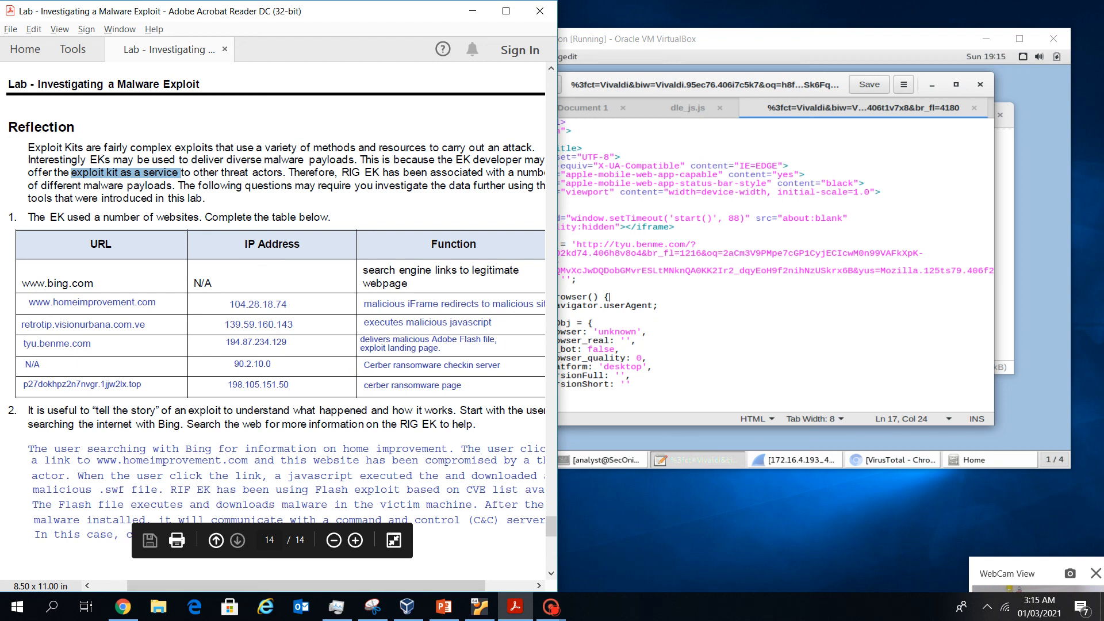
pyautogui.hscroll(1, 272, 336)
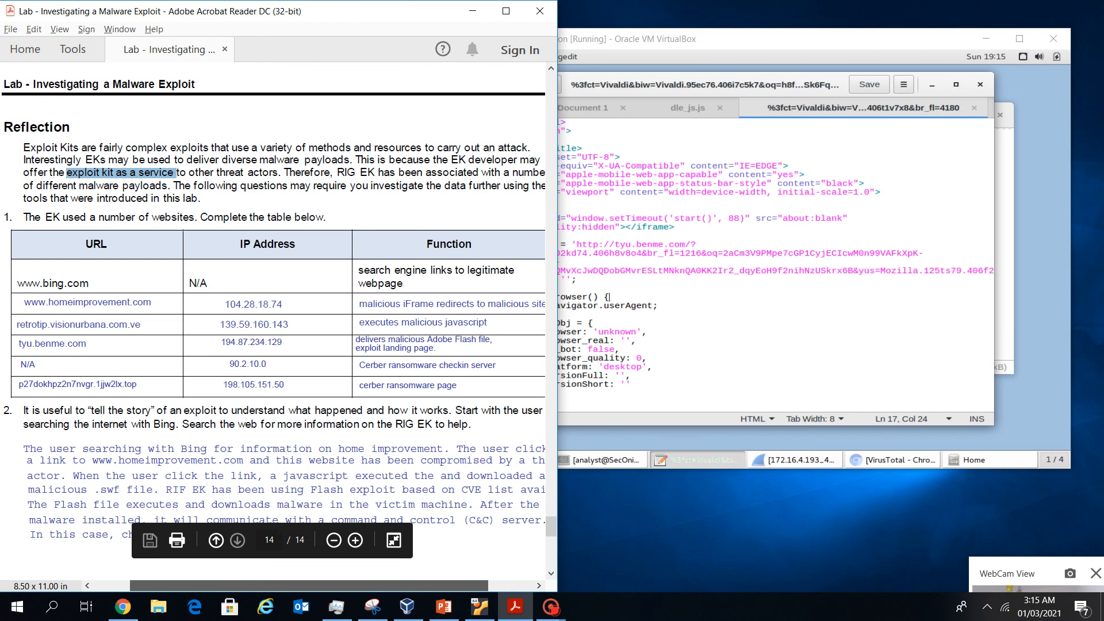
pyautogui.moveTo(308, 586); pyautogui.dragTo(308, 586)
pyautogui.scroll(-1, 273, 305)
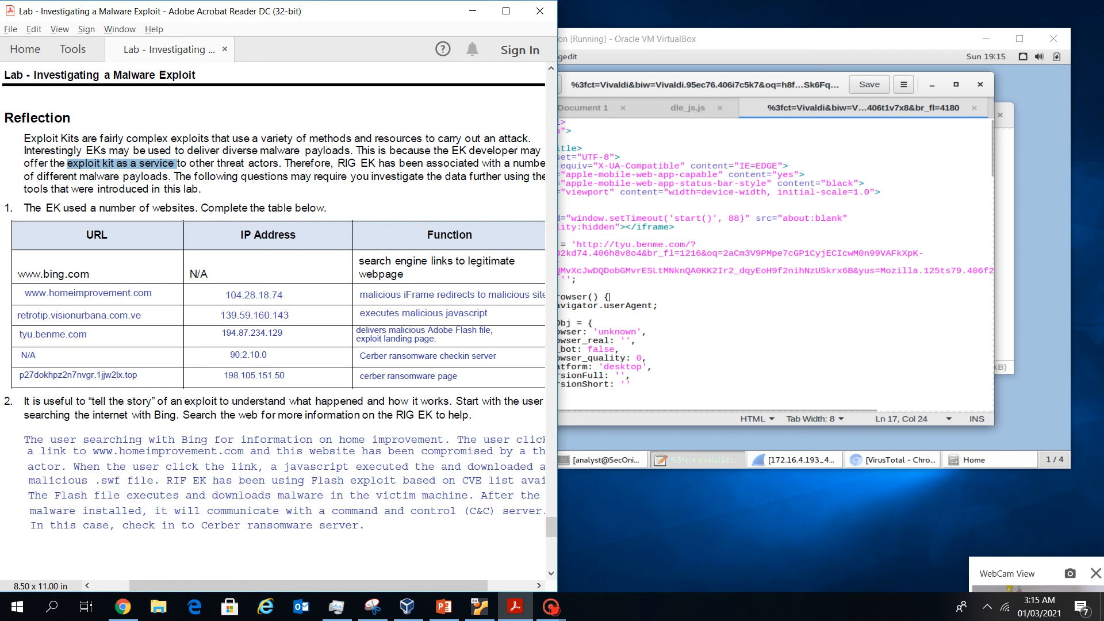
pyautogui.hscroll(1, 273, 331)
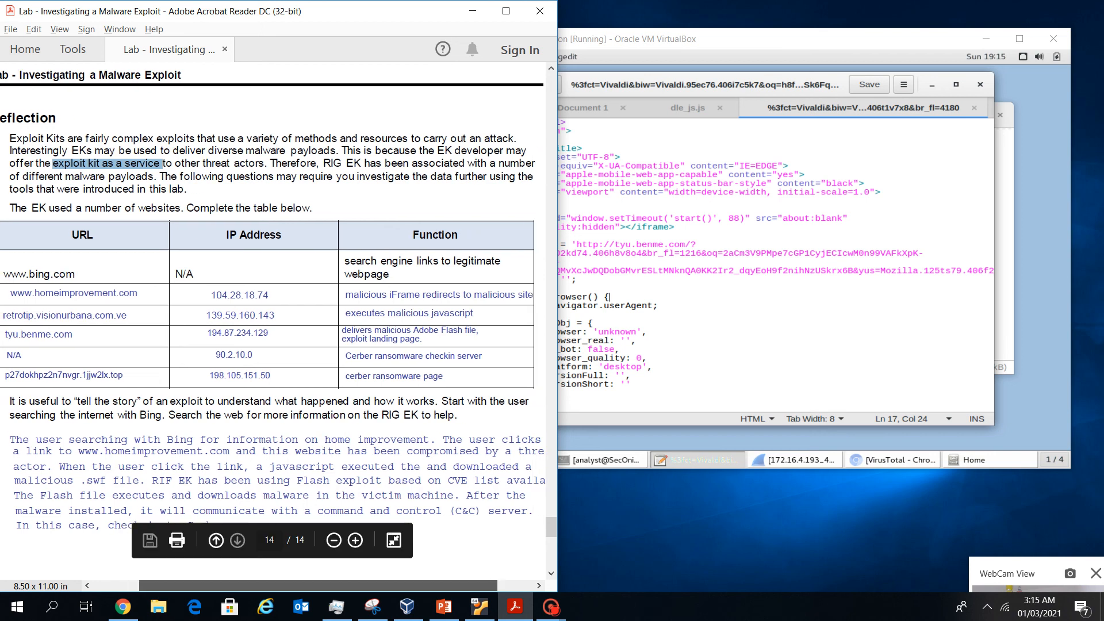
pyautogui.hscroll(-1, 272, 332)
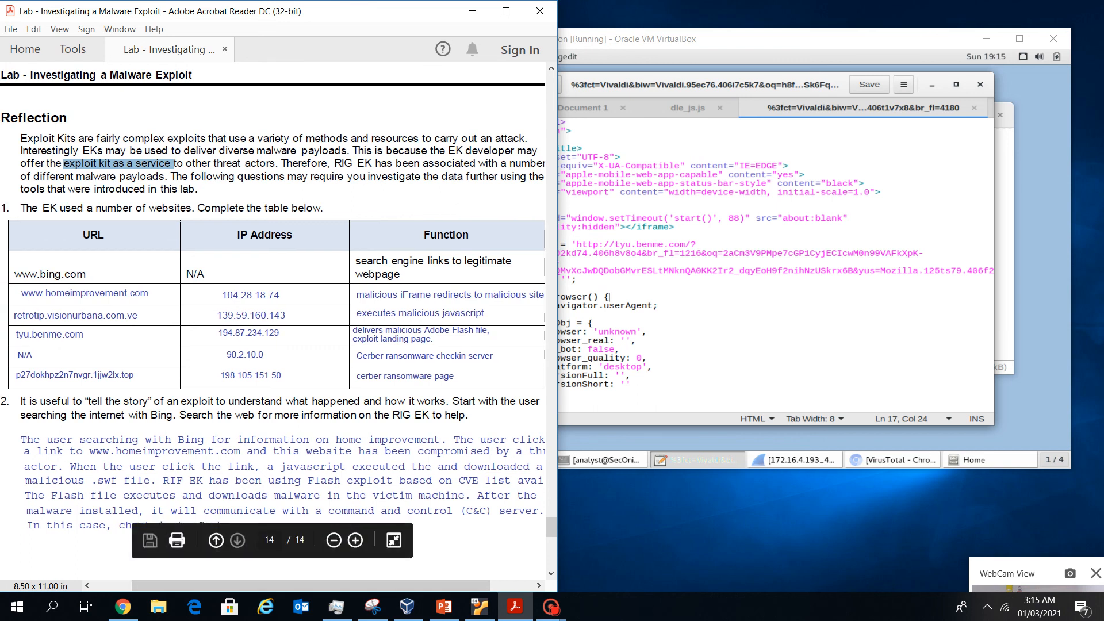
pyautogui.click(174, 165)
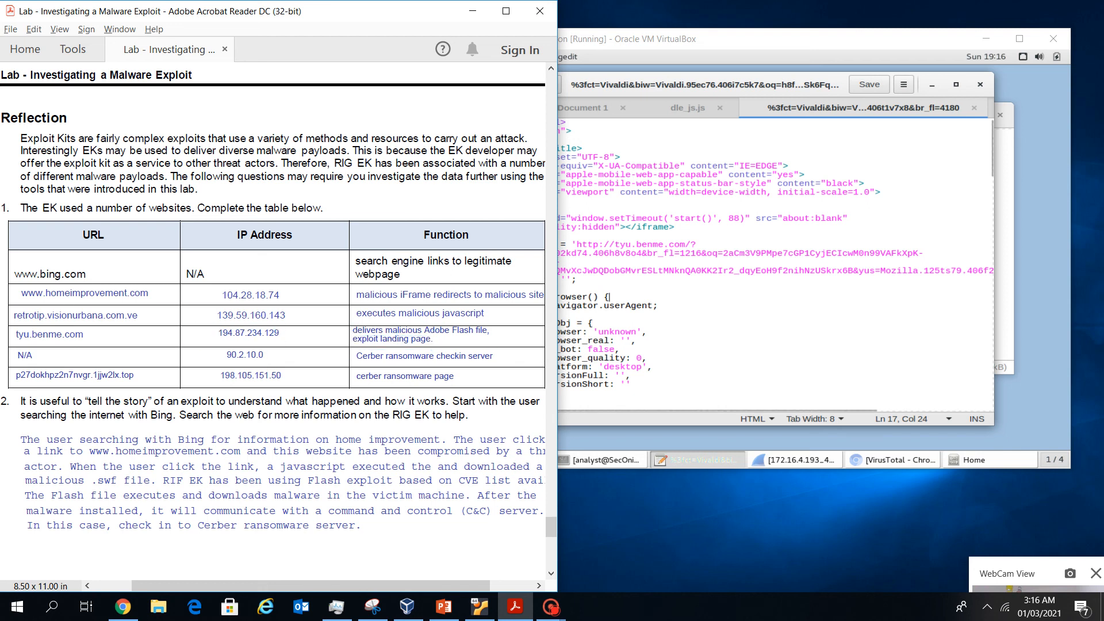
# Highlight the tyu.benme.com NormalURL address and part of its query string
pyautogui.click(501, 314)
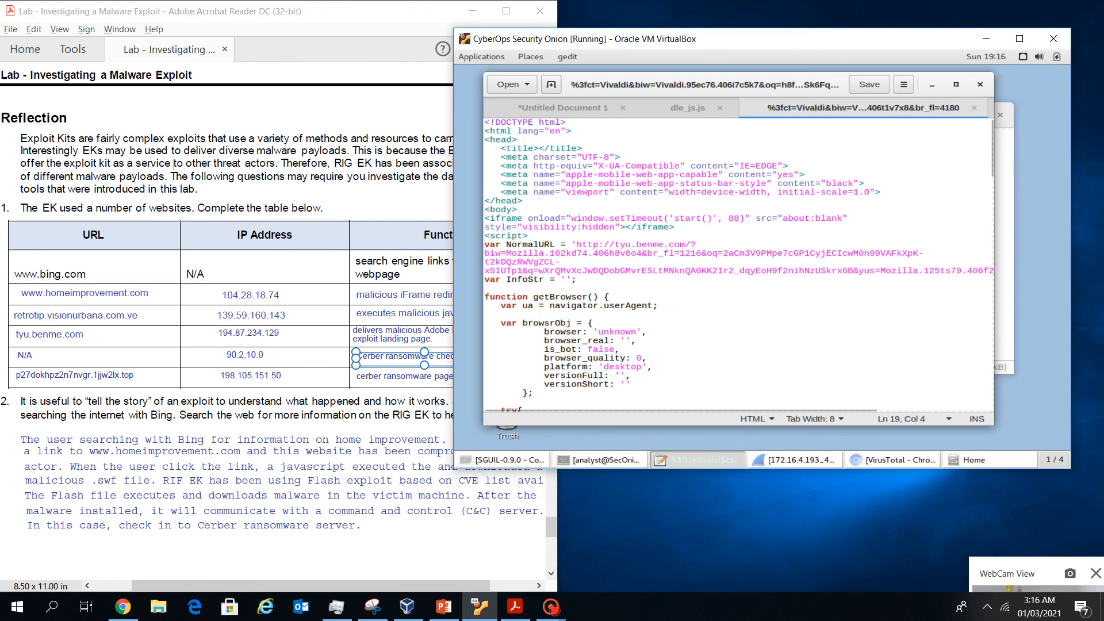
pyautogui.moveTo(577, 244); pyautogui.dragTo(690, 244)
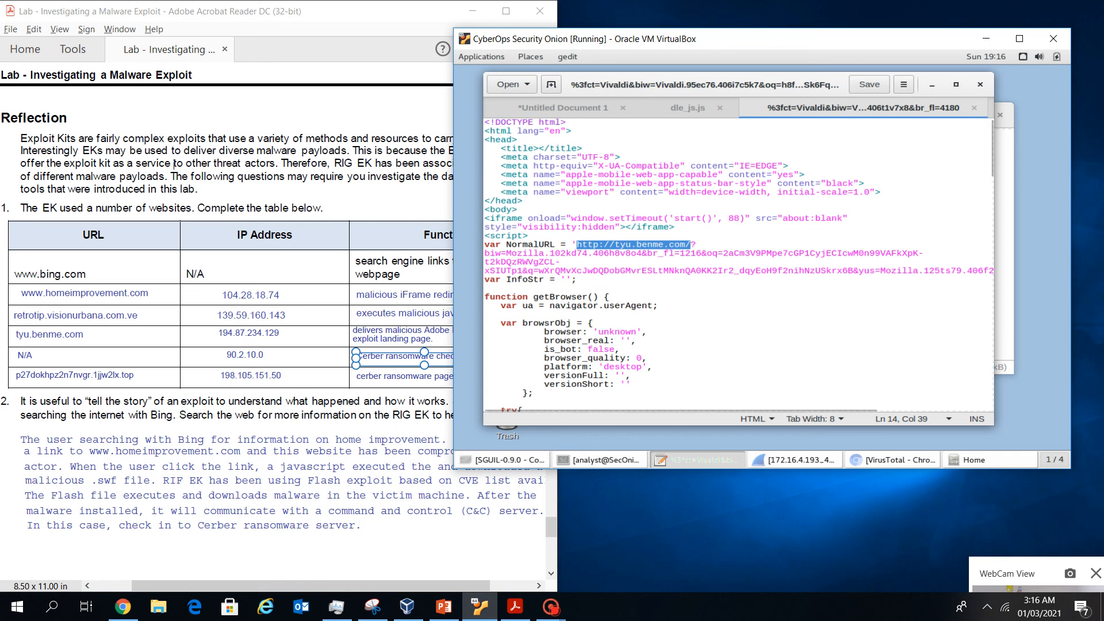
pyautogui.moveTo(740, 270); pyautogui.dragTo(863, 270)
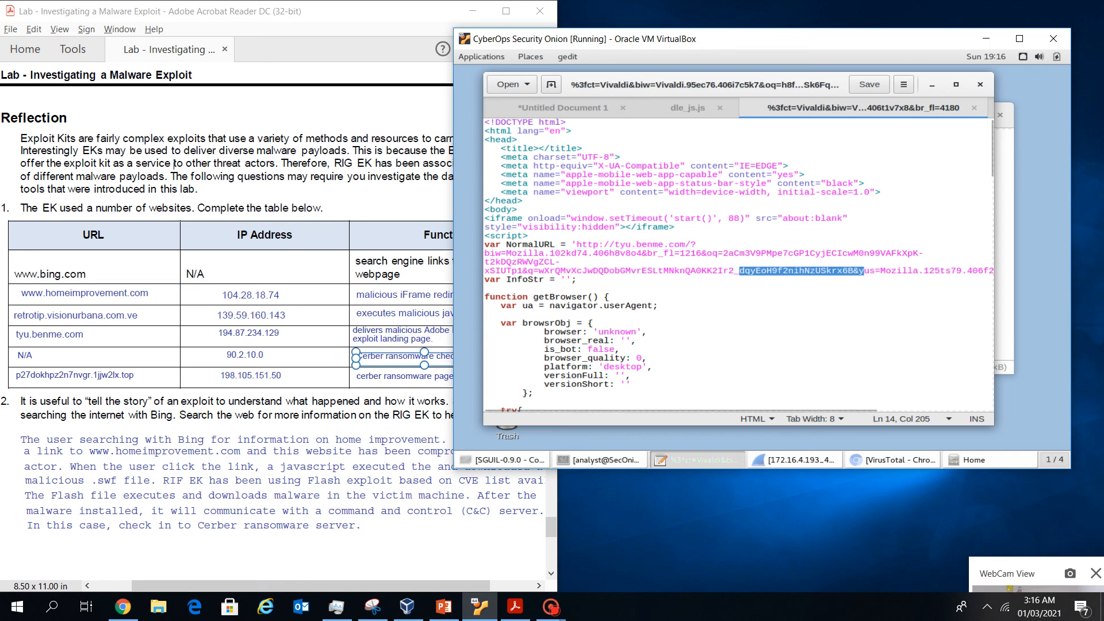
# Return to the Security Onion VM and restore the analyst terminal window
pyautogui.click(402, 368)
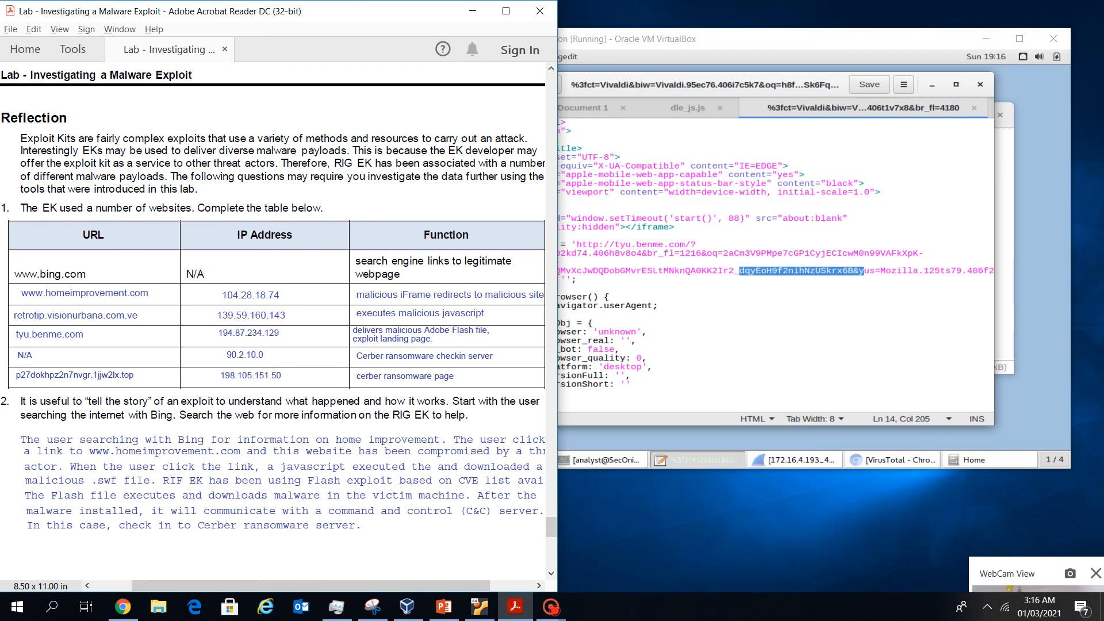
pyautogui.click(1039, 247)
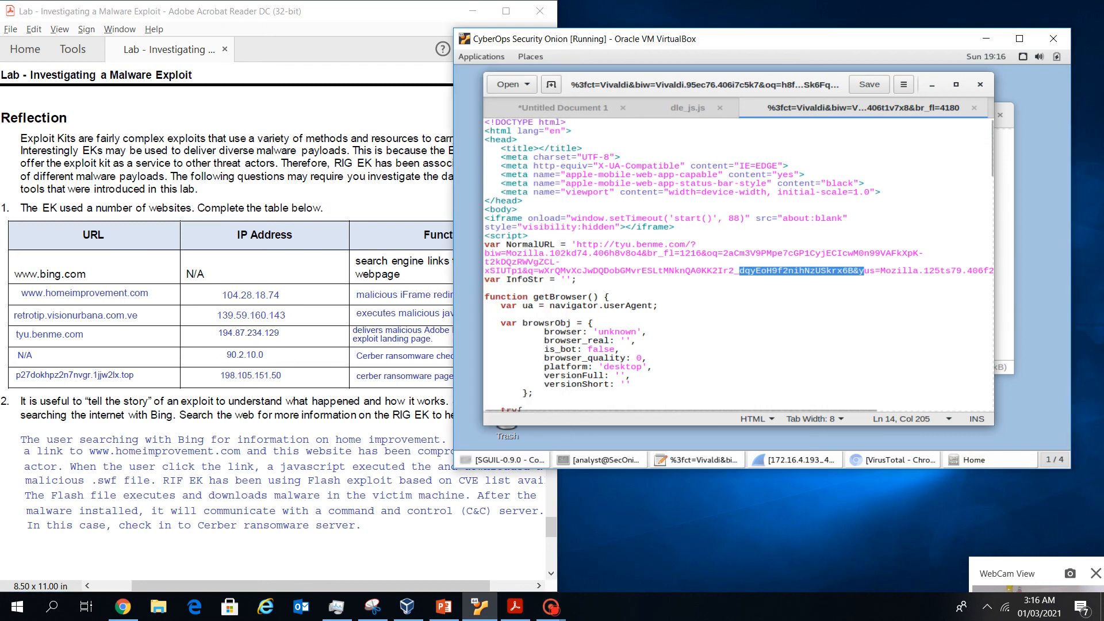
pyautogui.click(697, 459)
pyautogui.click(600, 459)
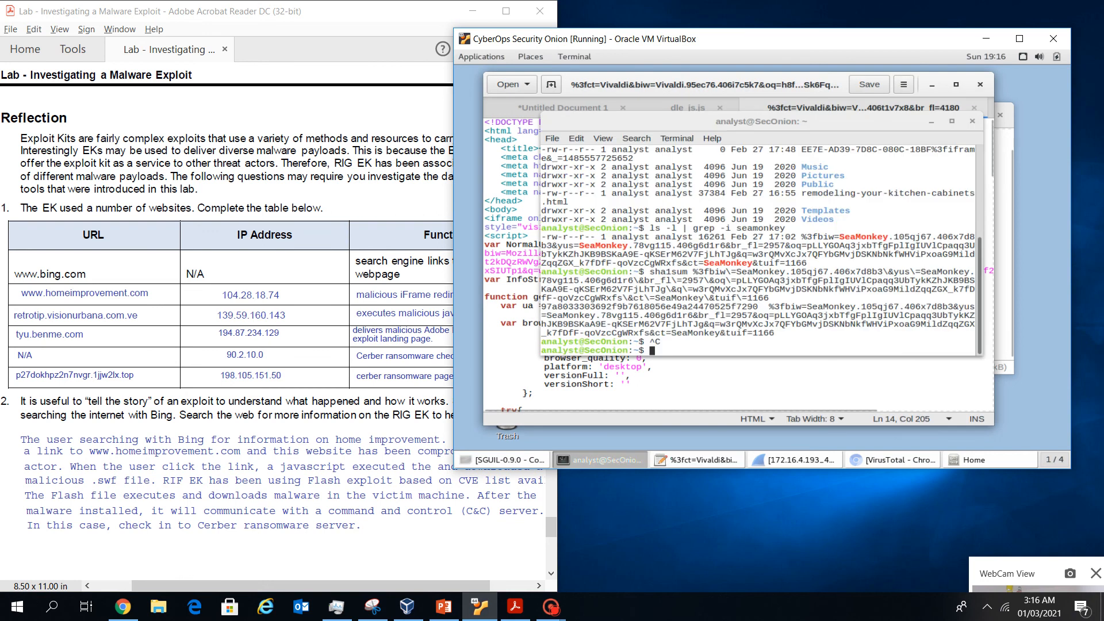
# View Sguil alert 5.75, the Cerber check-in to 90.2.1.0, and compare it with the worksheet
pyautogui.click(505, 459)
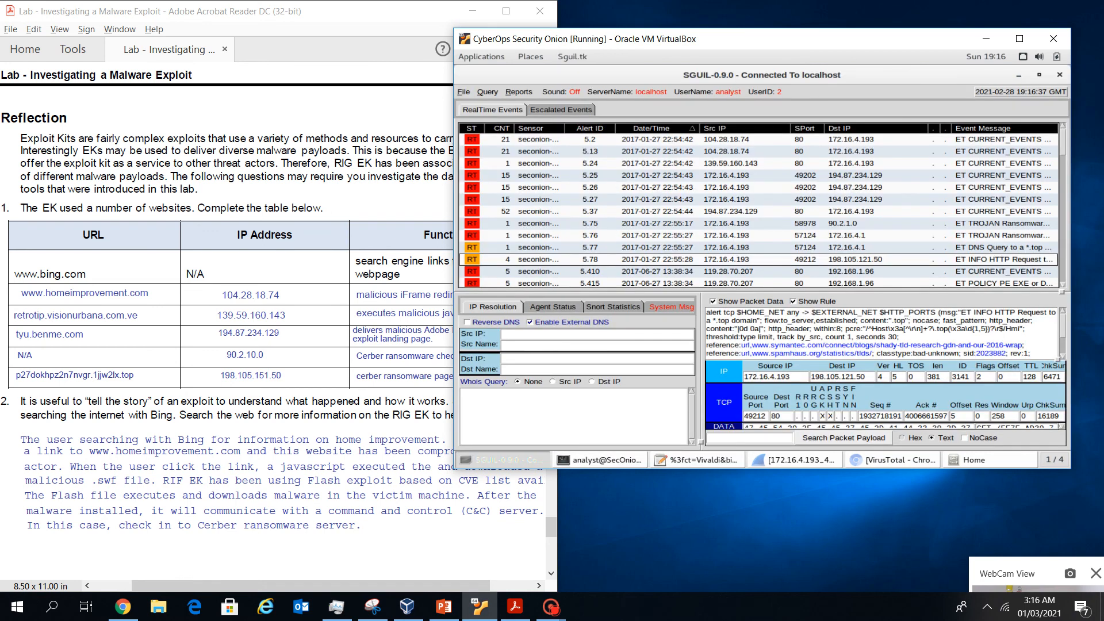
pyautogui.click(726, 223)
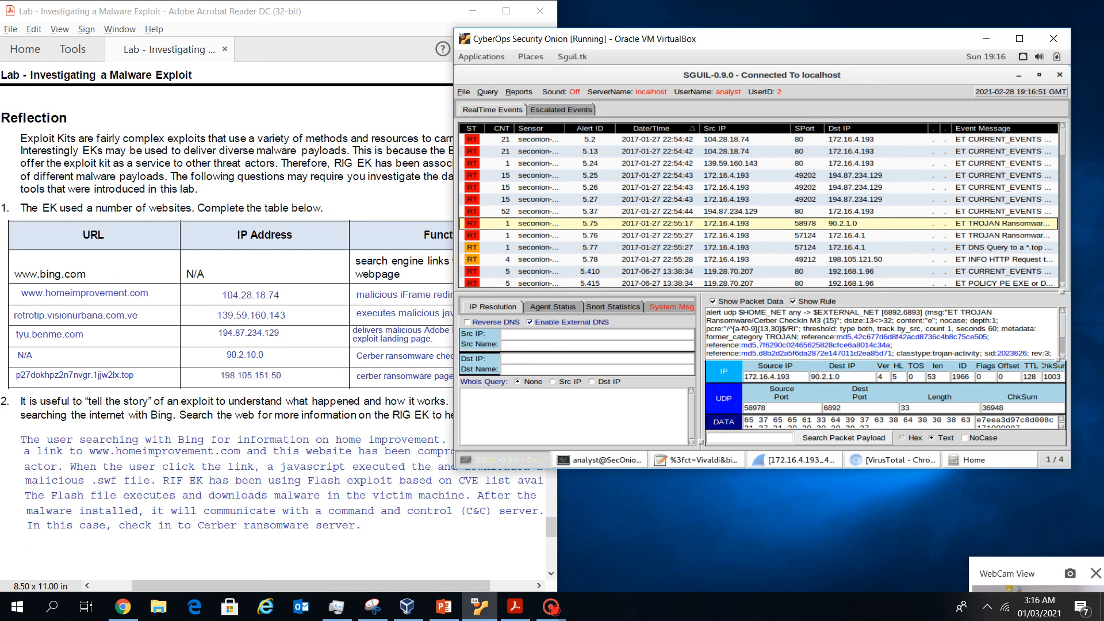
pyautogui.click(405, 357)
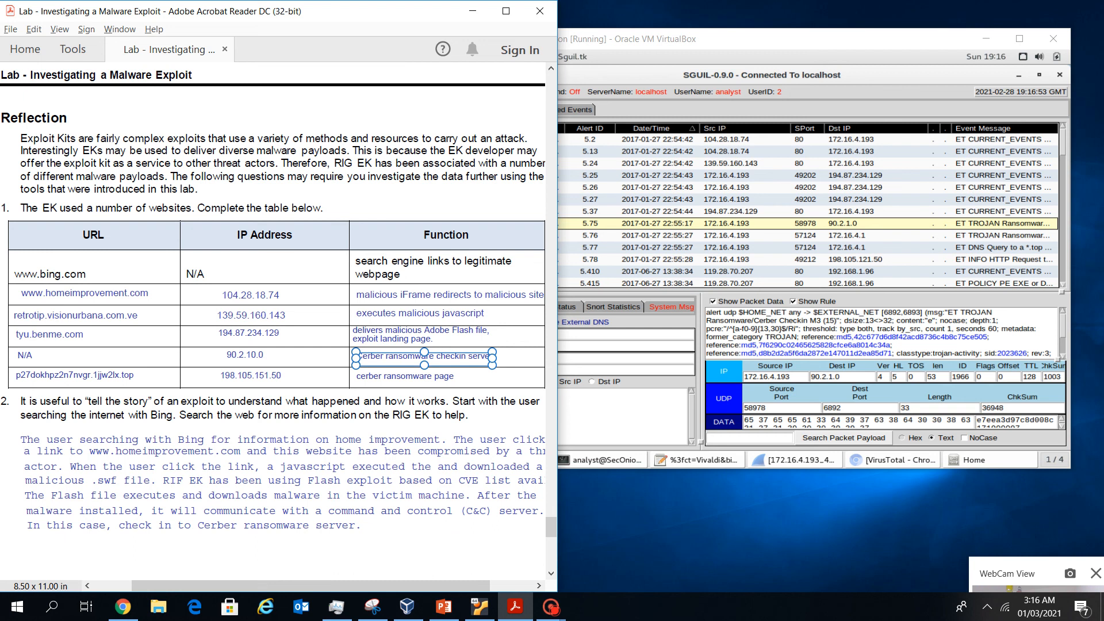
pyautogui.press('Escape')
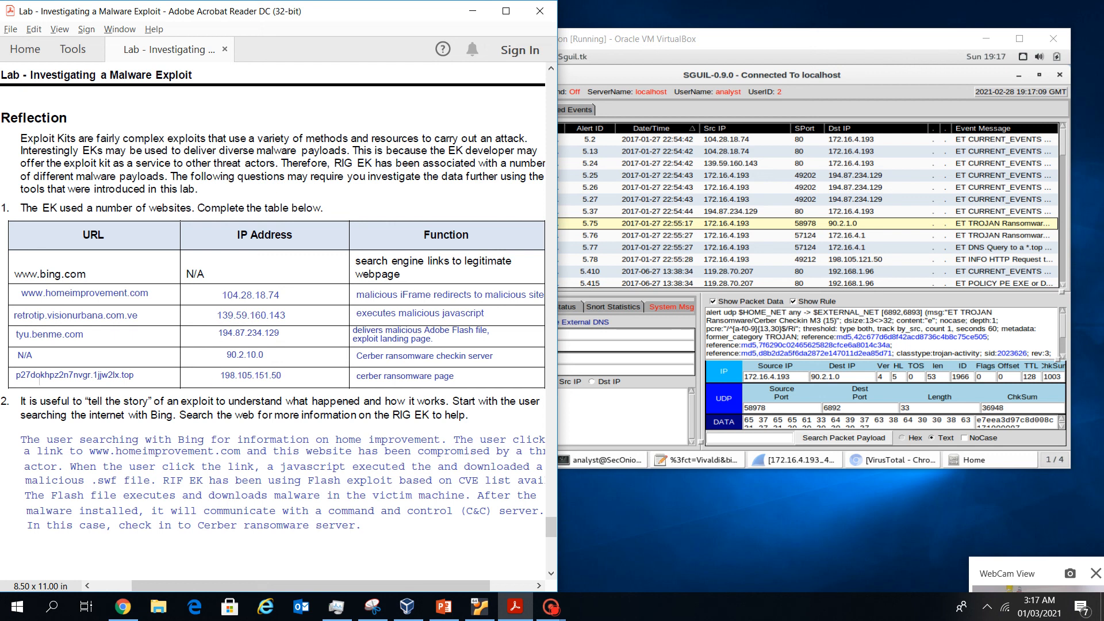
# Select and clear the Reflection table text, scroll down, and fit the page to width
pyautogui.moveTo(39, 381); pyautogui.dragTo(17, 114)
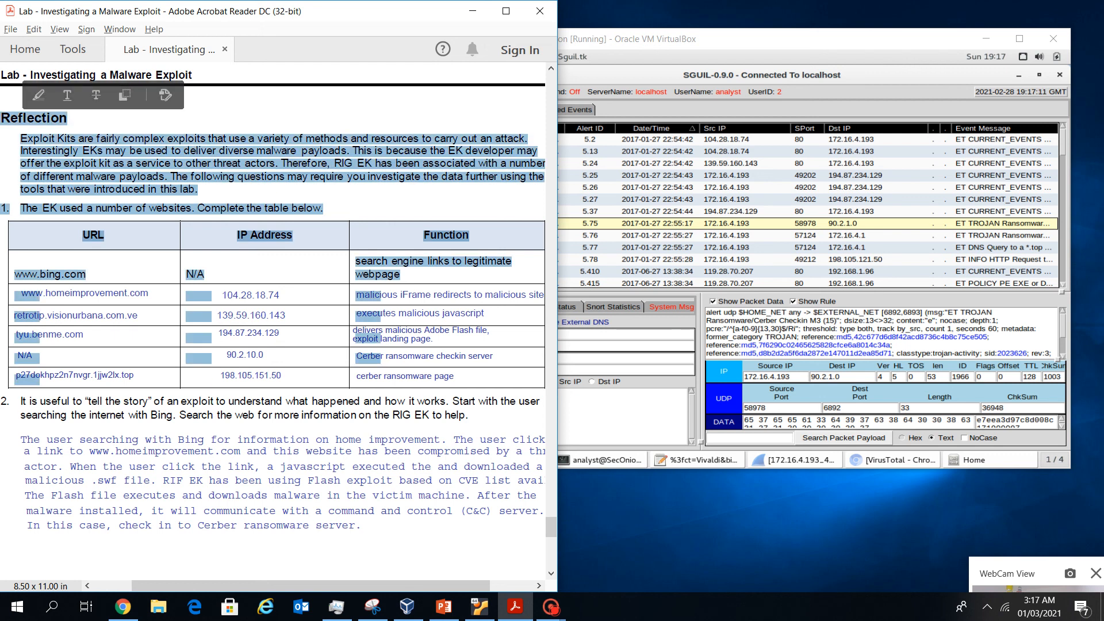
pyautogui.click(17, 114)
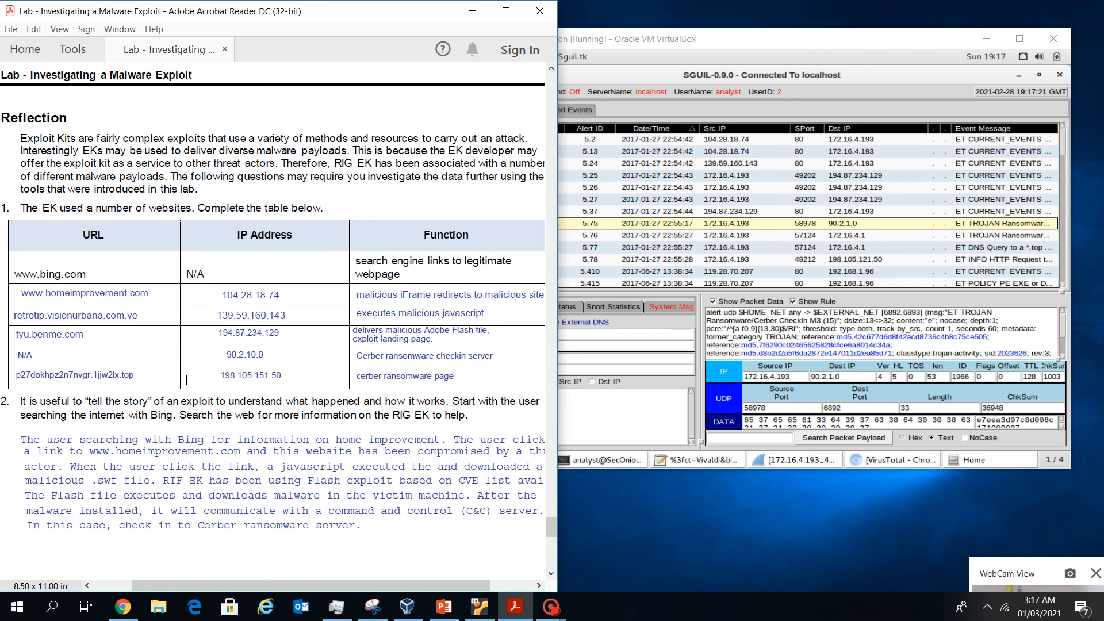
pyautogui.scroll(-3, 273, 295)
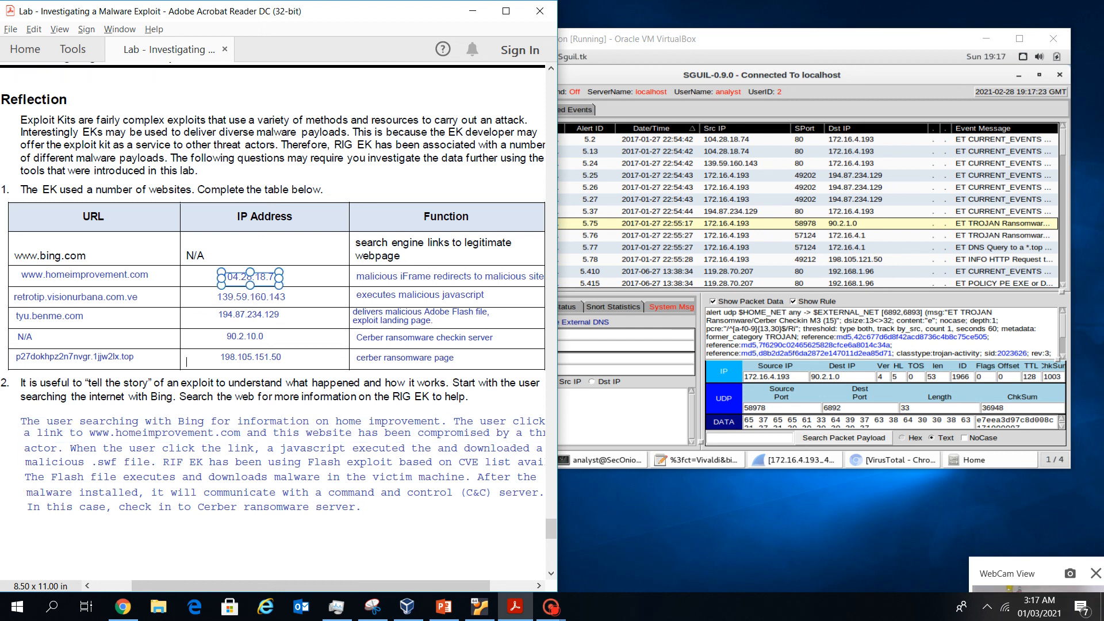
pyautogui.scroll(-1, 272, 295)
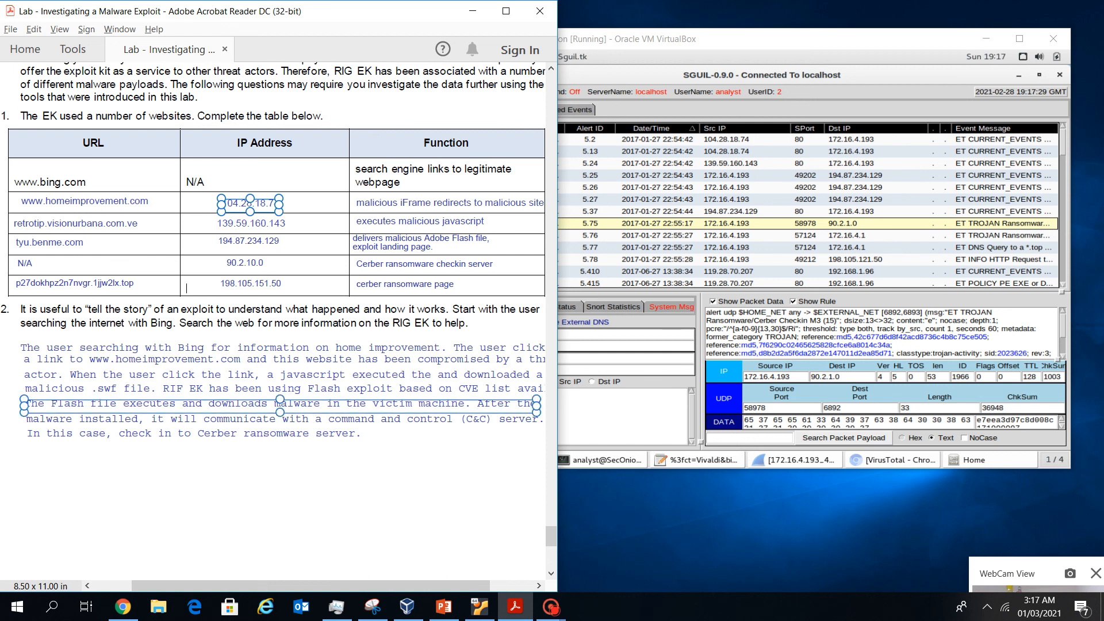
pyautogui.moveTo(310, 585)
pyautogui.mouseDown()
pyautogui.moveTo(329, 585)
pyautogui.moveTo(317, 586)
pyautogui.mouseUp()
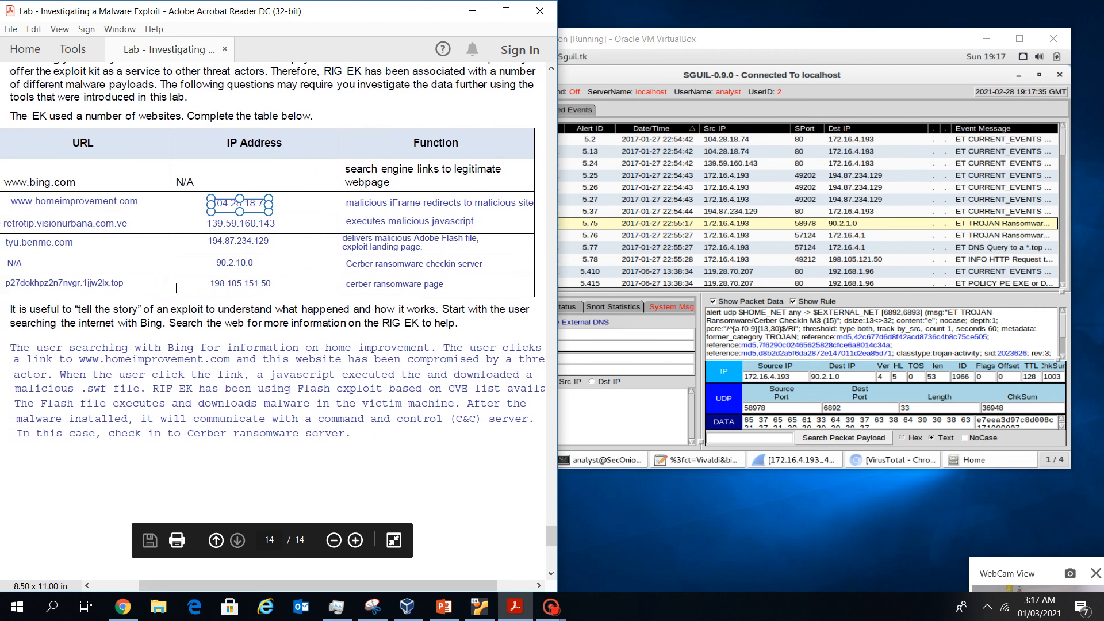
pyautogui.click(334, 539)
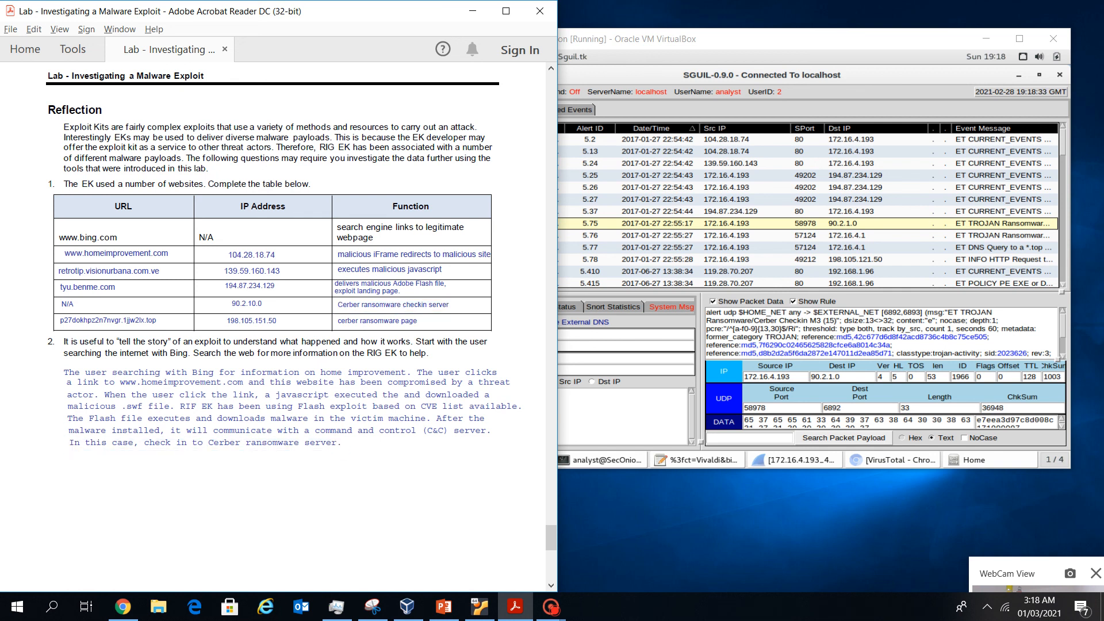
pyautogui.scroll(-3, 276, 322)
pyautogui.scroll(2, 276, 322)
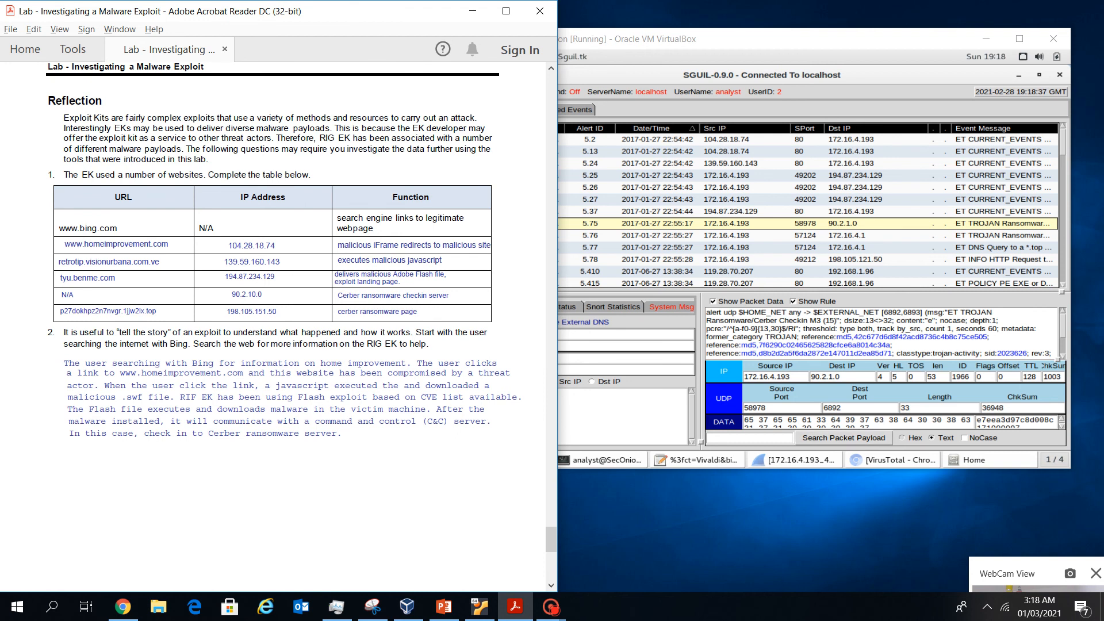
pyautogui.moveTo(551, 606)
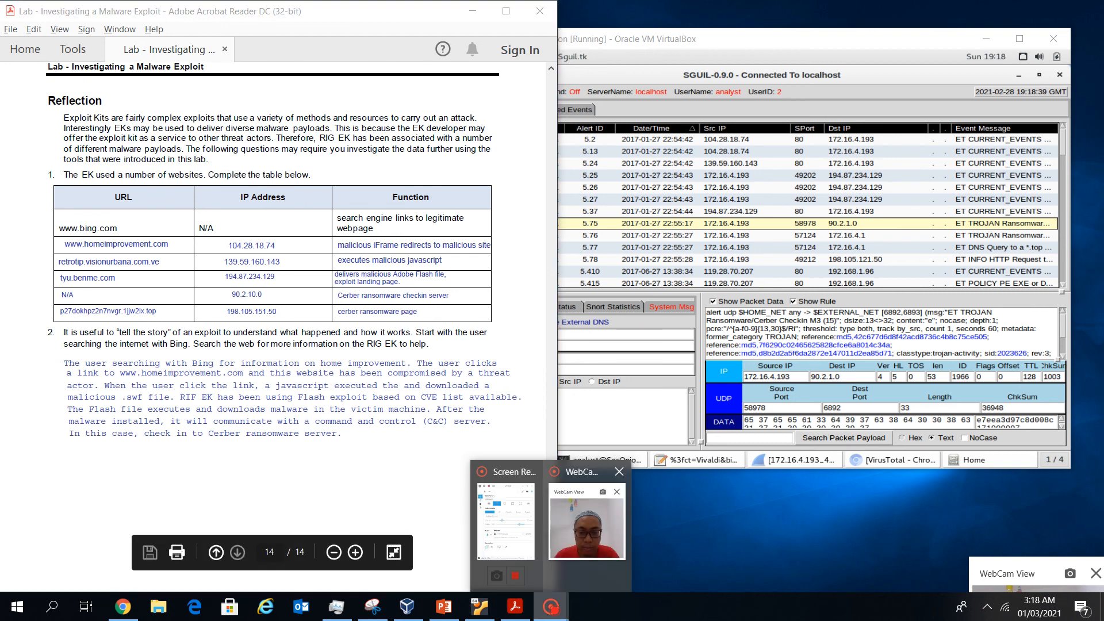